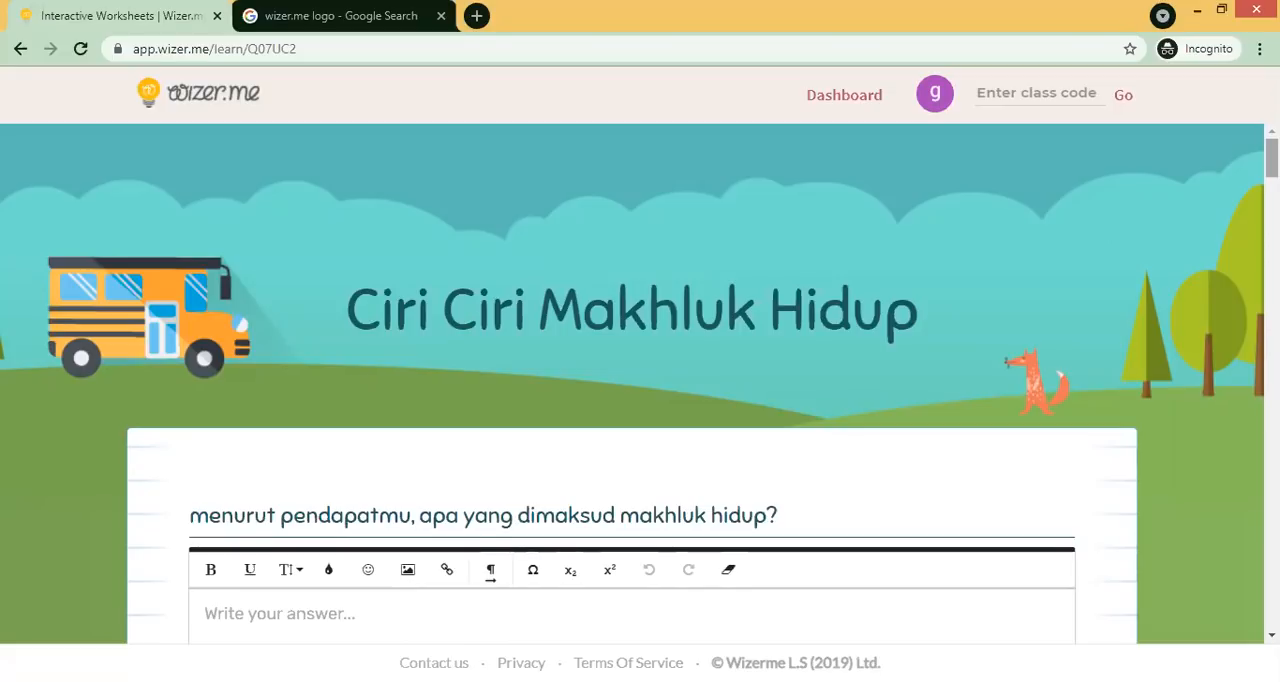
- Answer the first open question with "makhluk hidup adalah makhluk yang hidup kafrena bernafas dan bergerak."
scroll(632, 388, "down", 1)
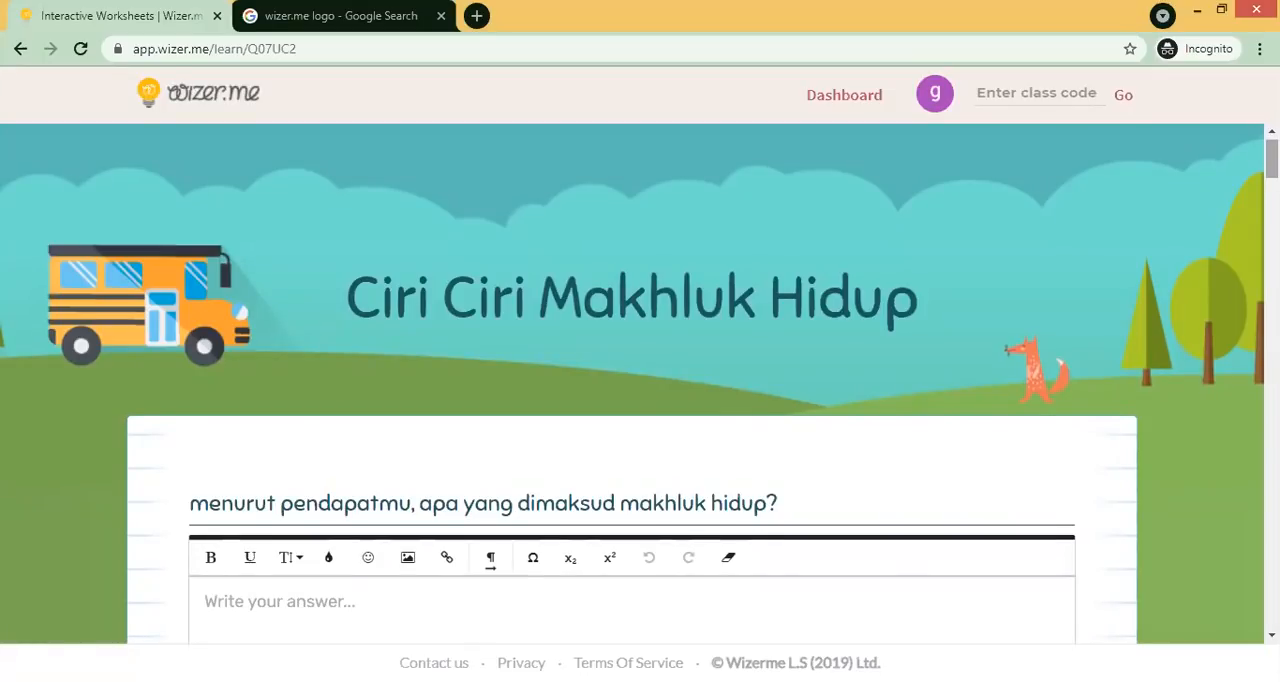
scroll(632, 383, "down", 1)
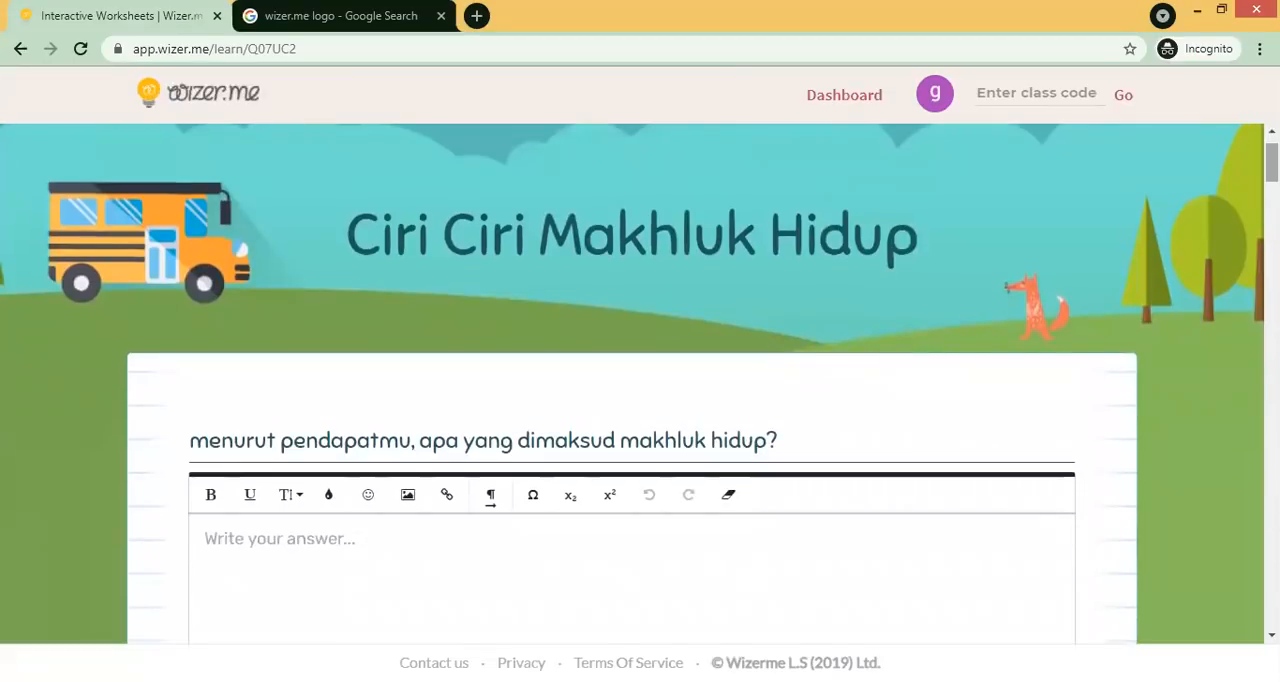
left_click_drag(1272, 162, 1272, 171)
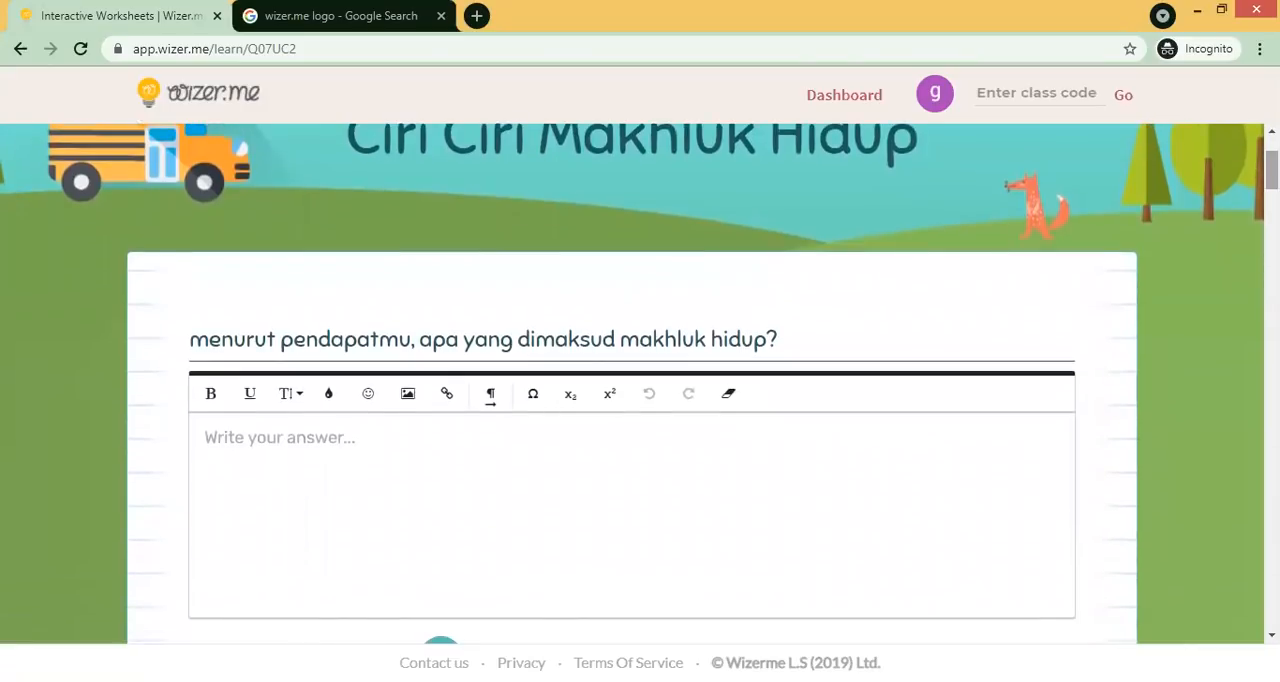
scroll(634, 265, "down", 1)
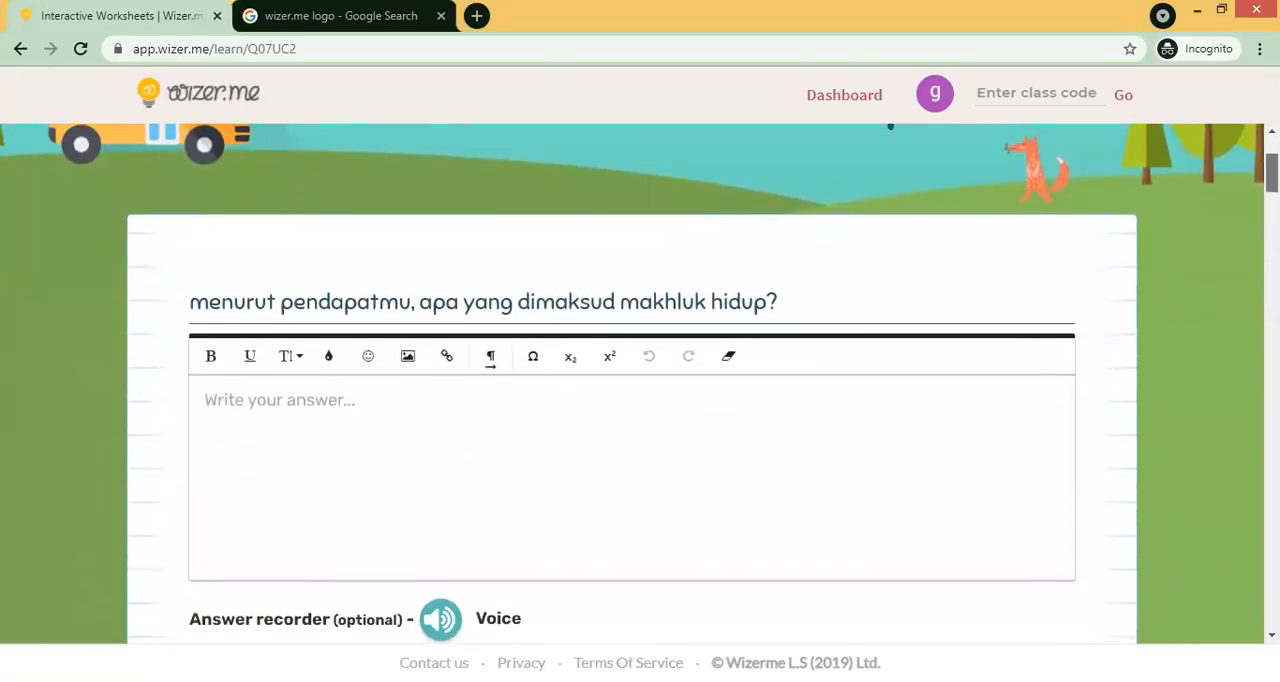
scroll(634, 265, "down", 1)
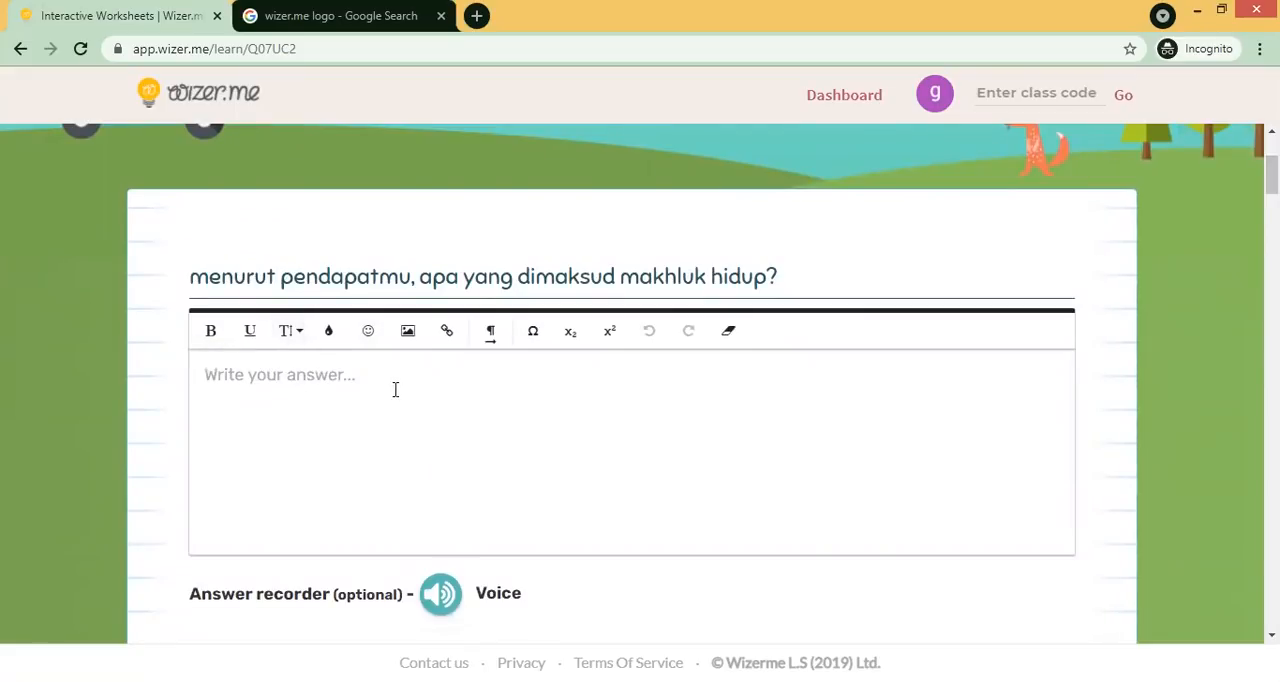
scroll(326, 301, "down", 2)
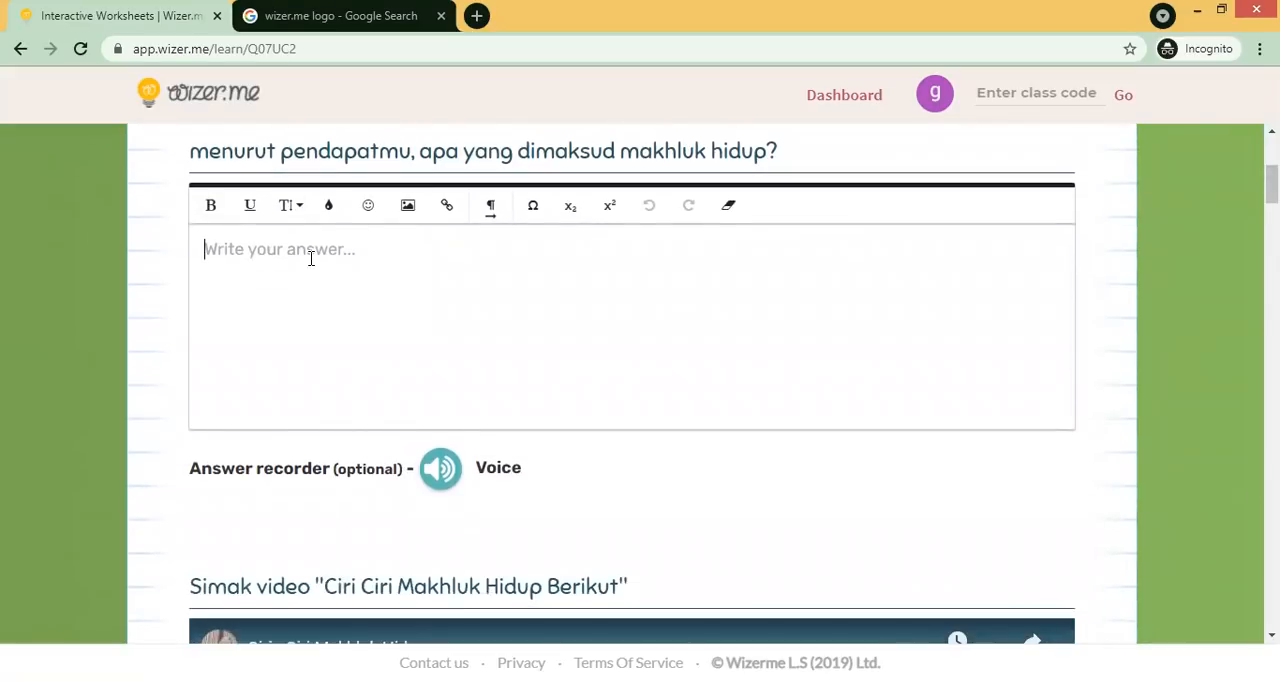
left_click(240, 251)
type("makhluk ")
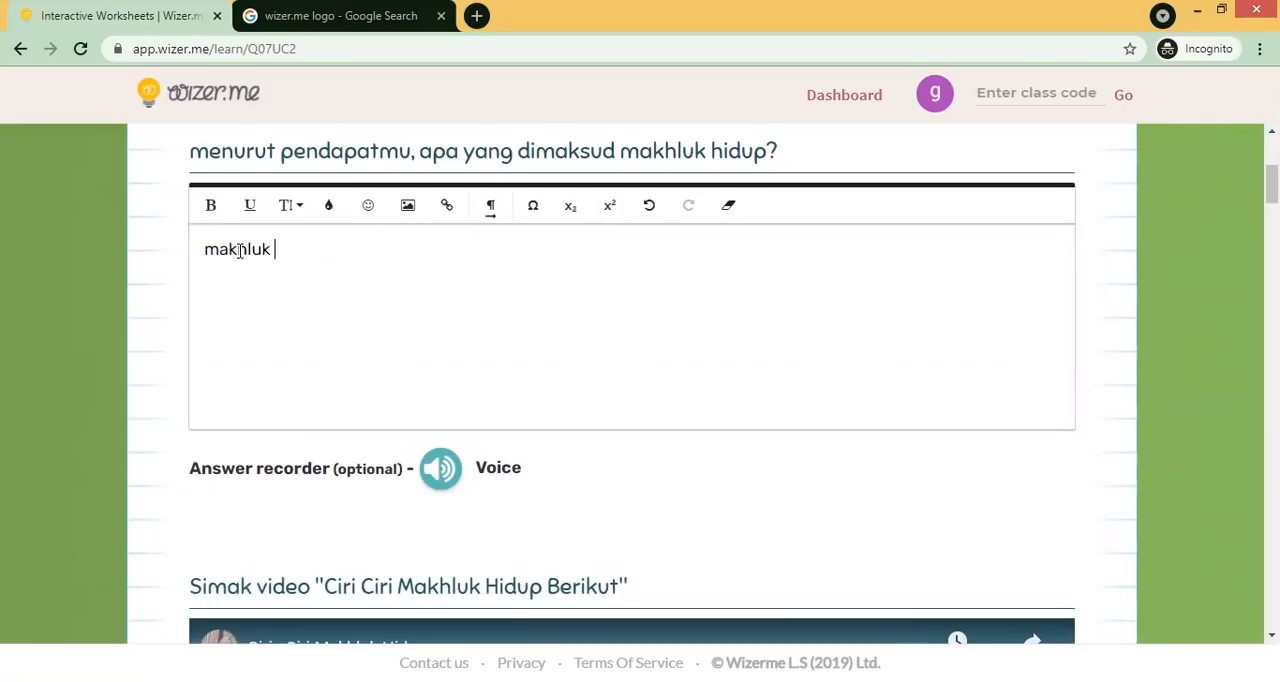
type("hidup adalah m")
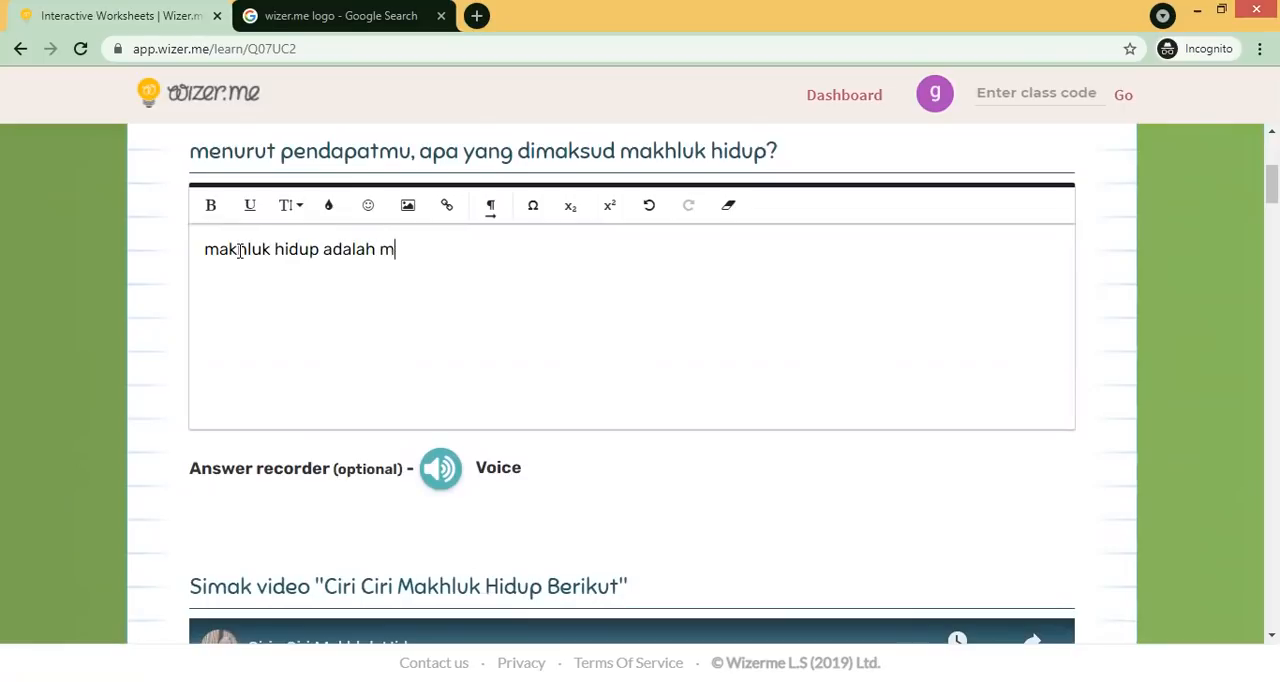
type("akhluk yang h")
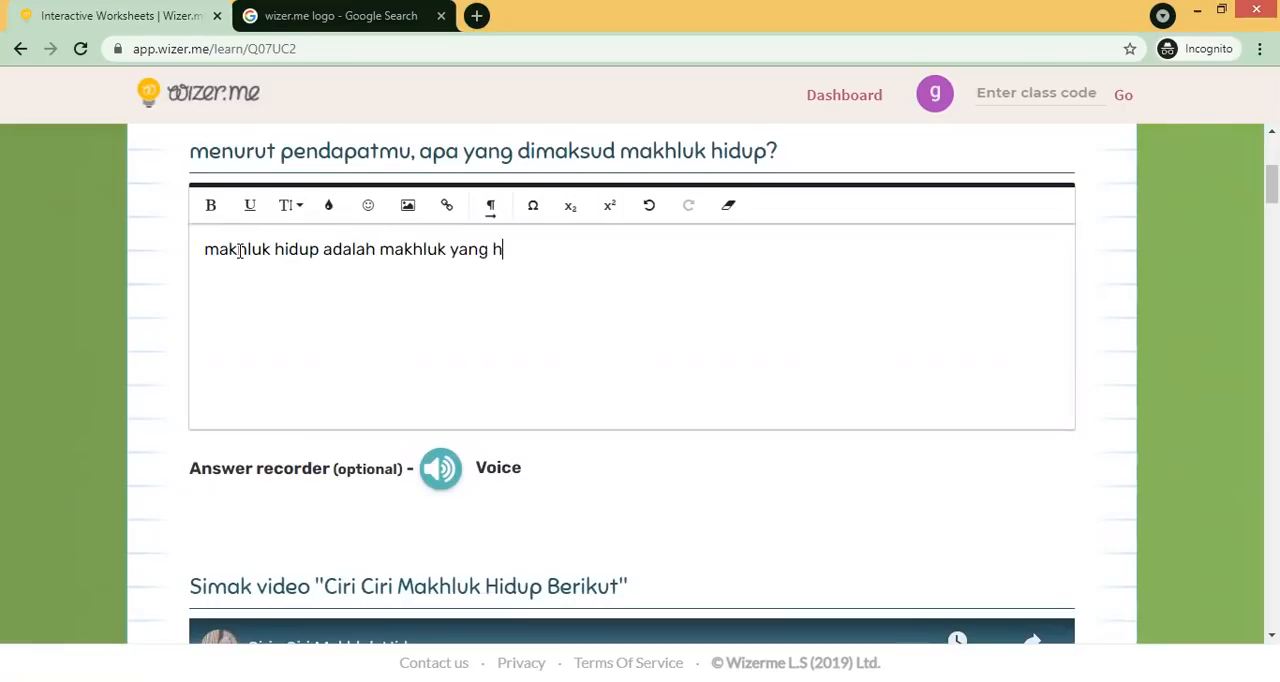
type("idup kafrena b")
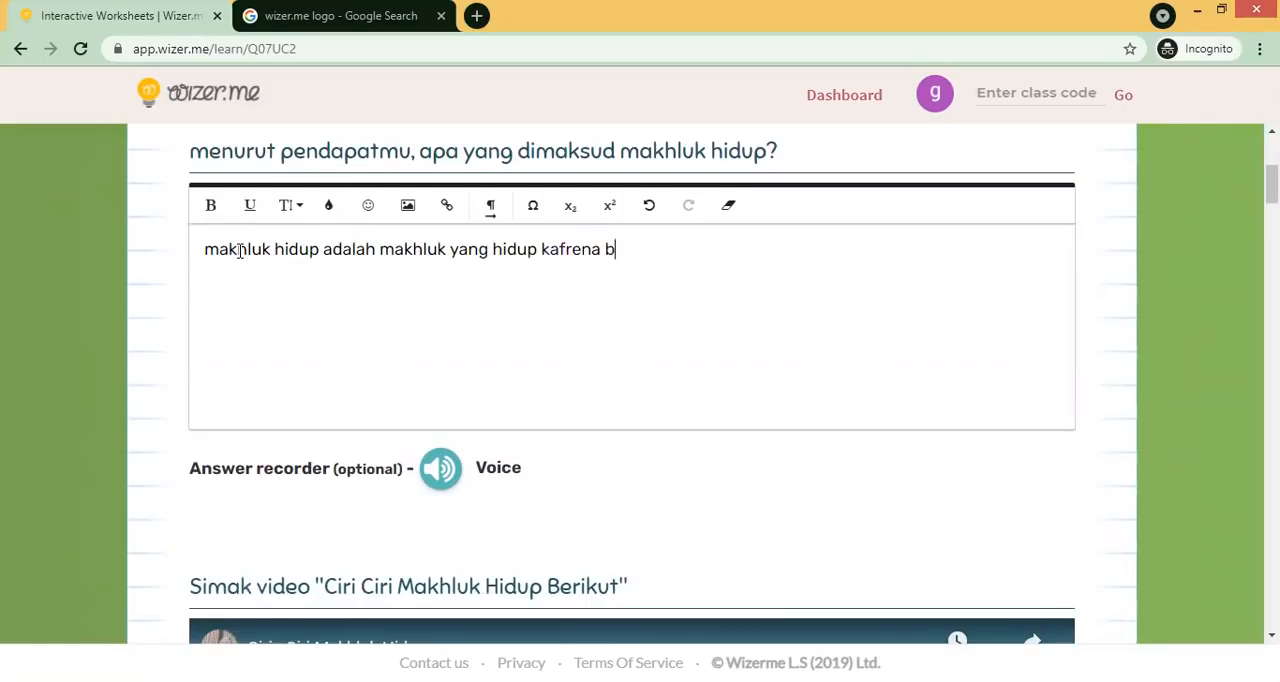
type("ernafas dan bergerak.")
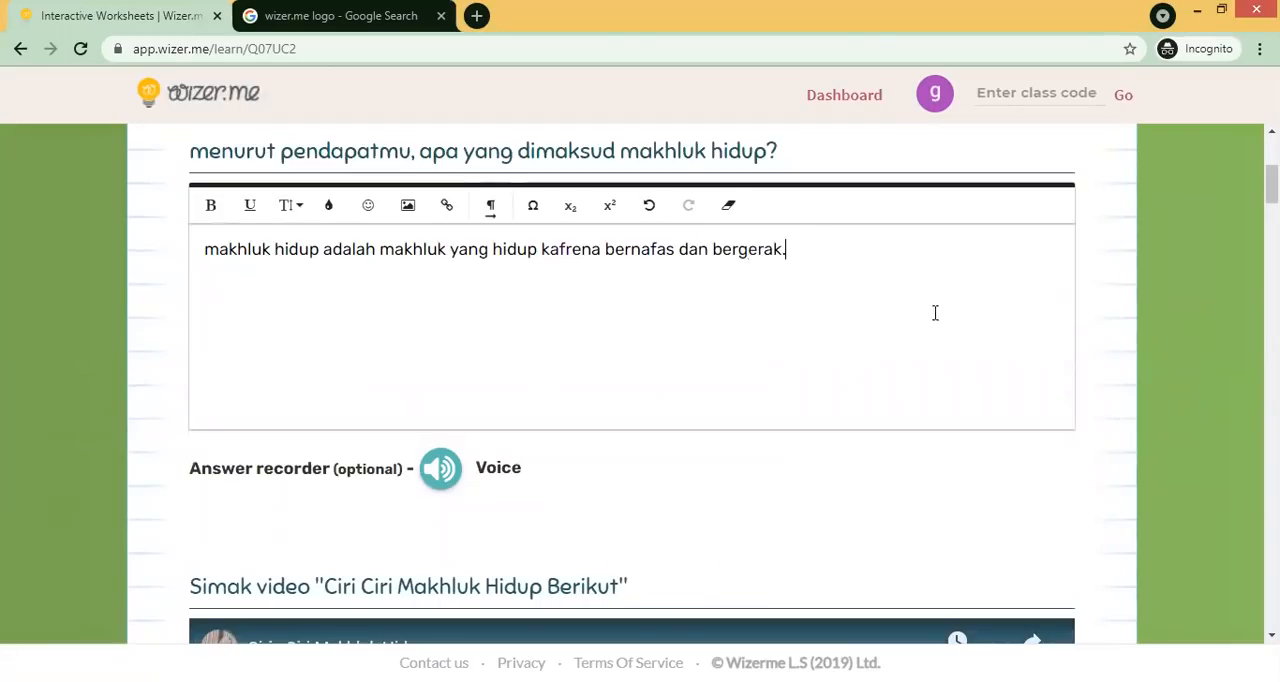
- Record a short voice answer with the answer recorder, allowing microphone access, and upload it
scroll(686, 314, "down", 1)
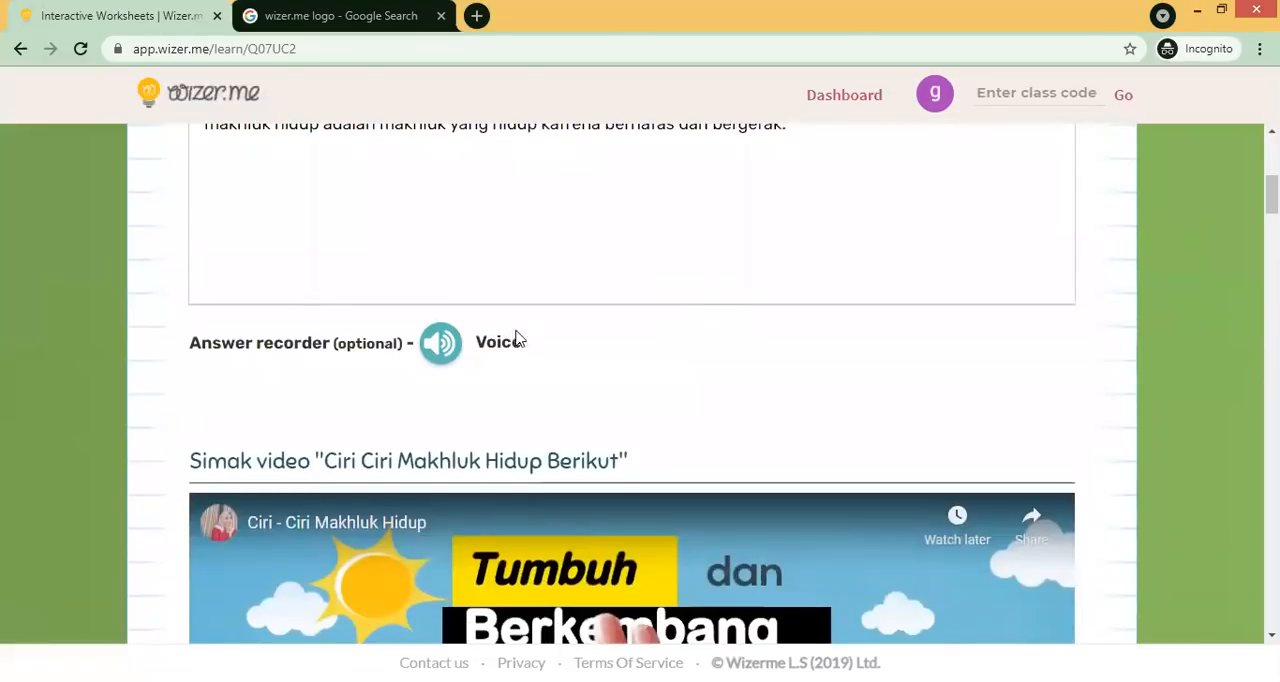
left_click(448, 352)
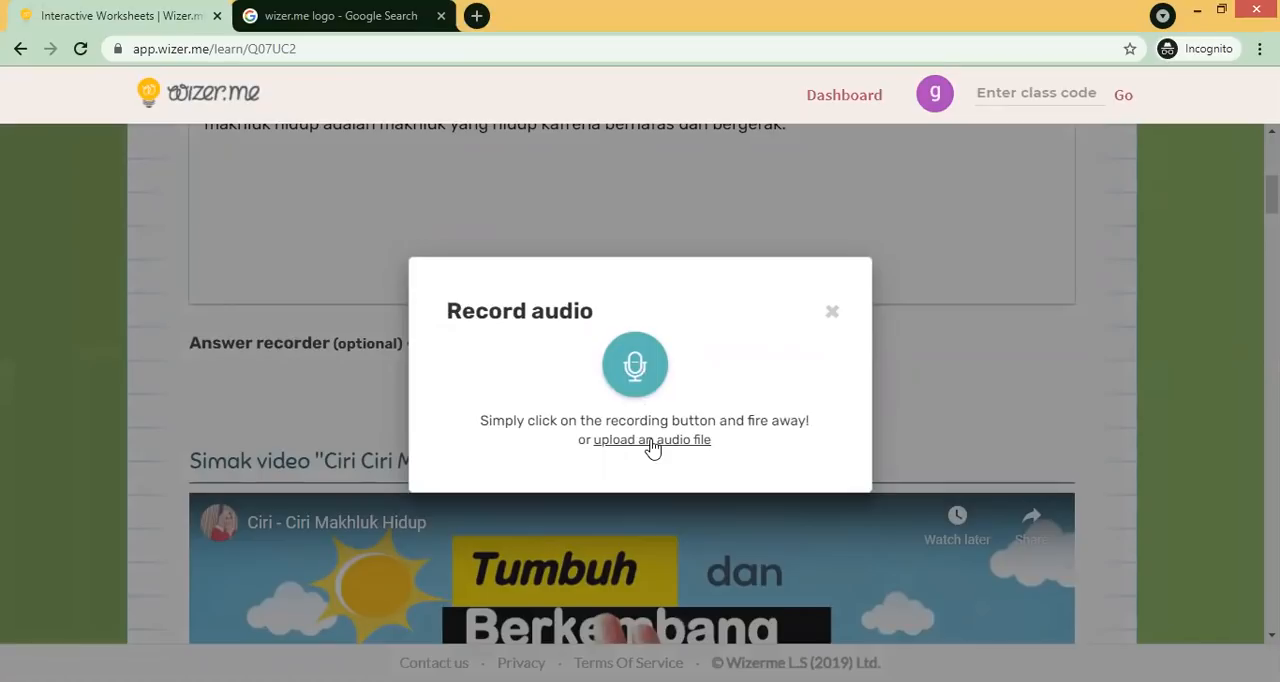
left_click(640, 370)
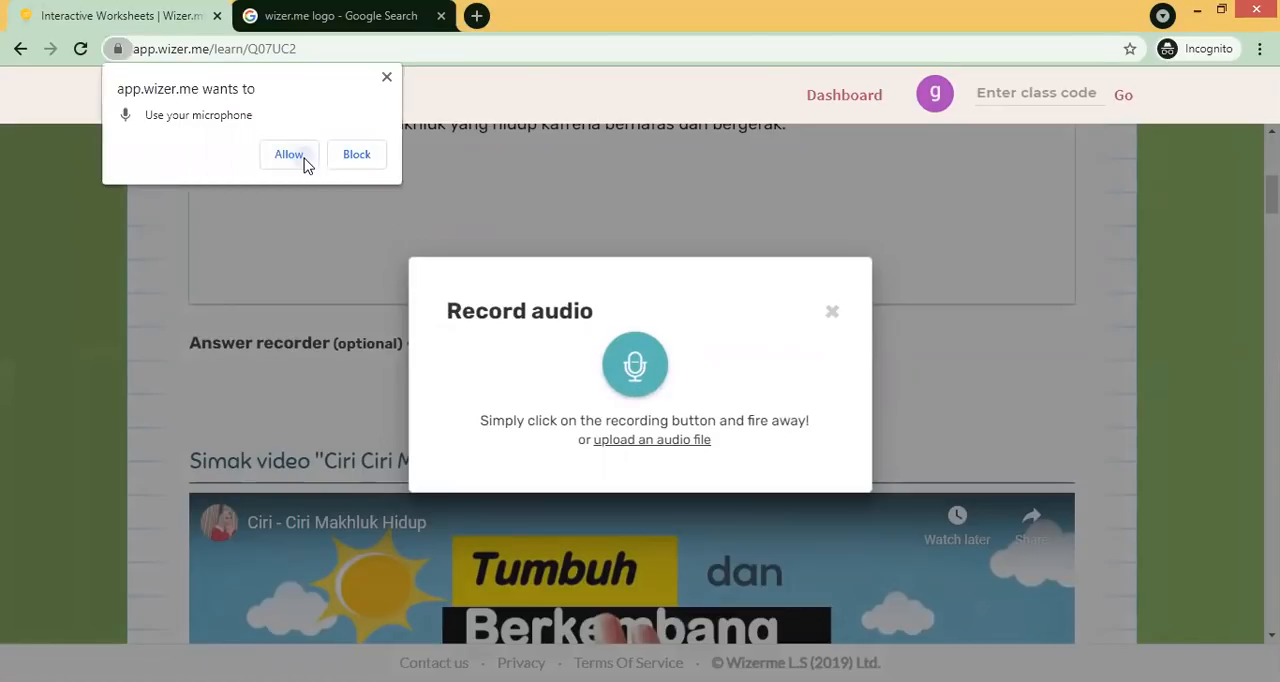
left_click(296, 156)
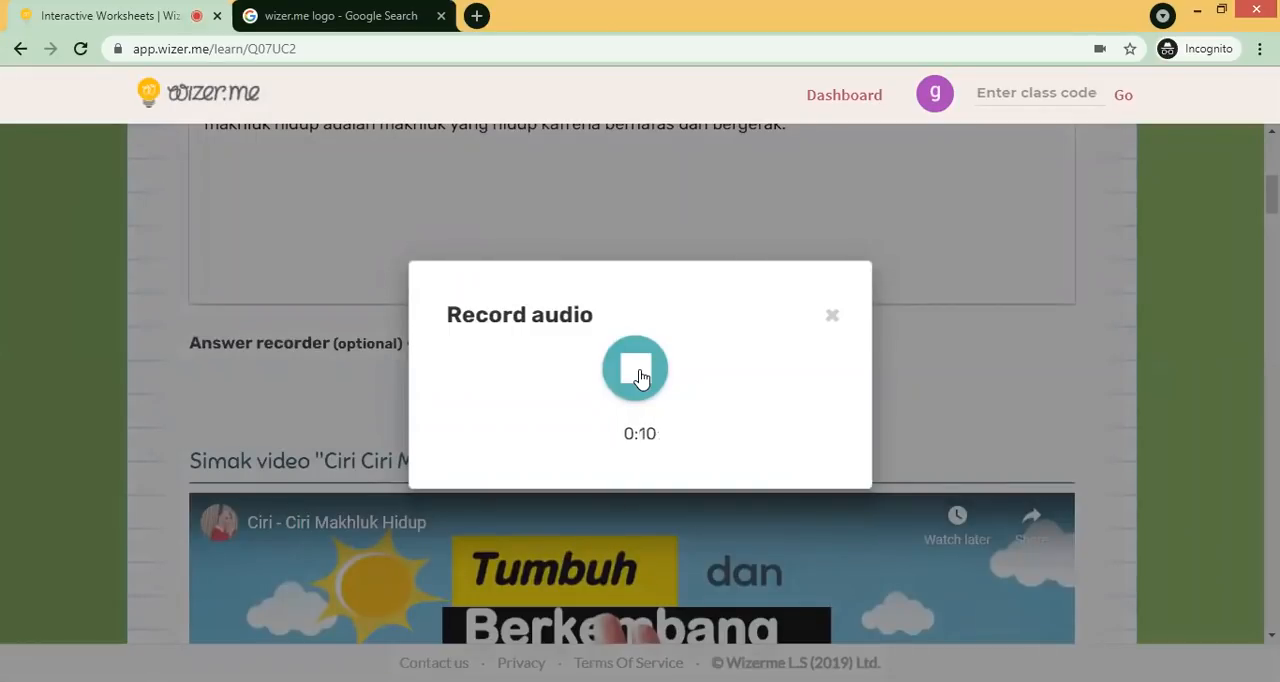
left_click(637, 370)
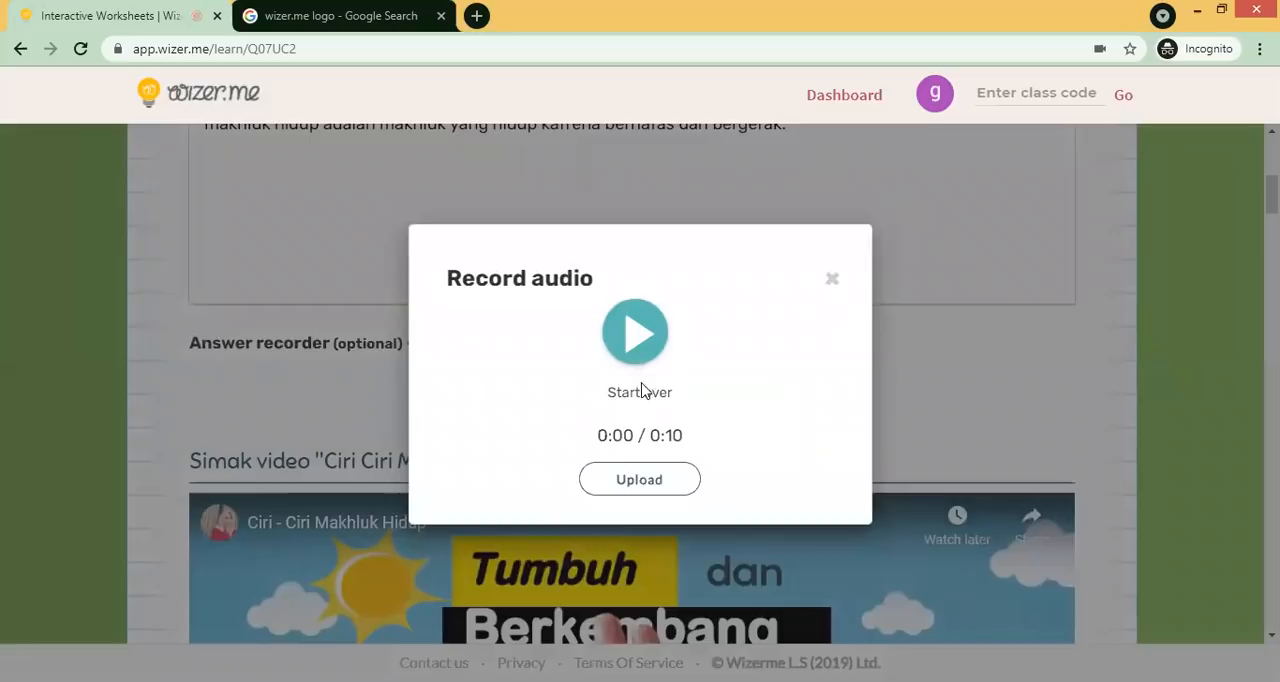
left_click(650, 482)
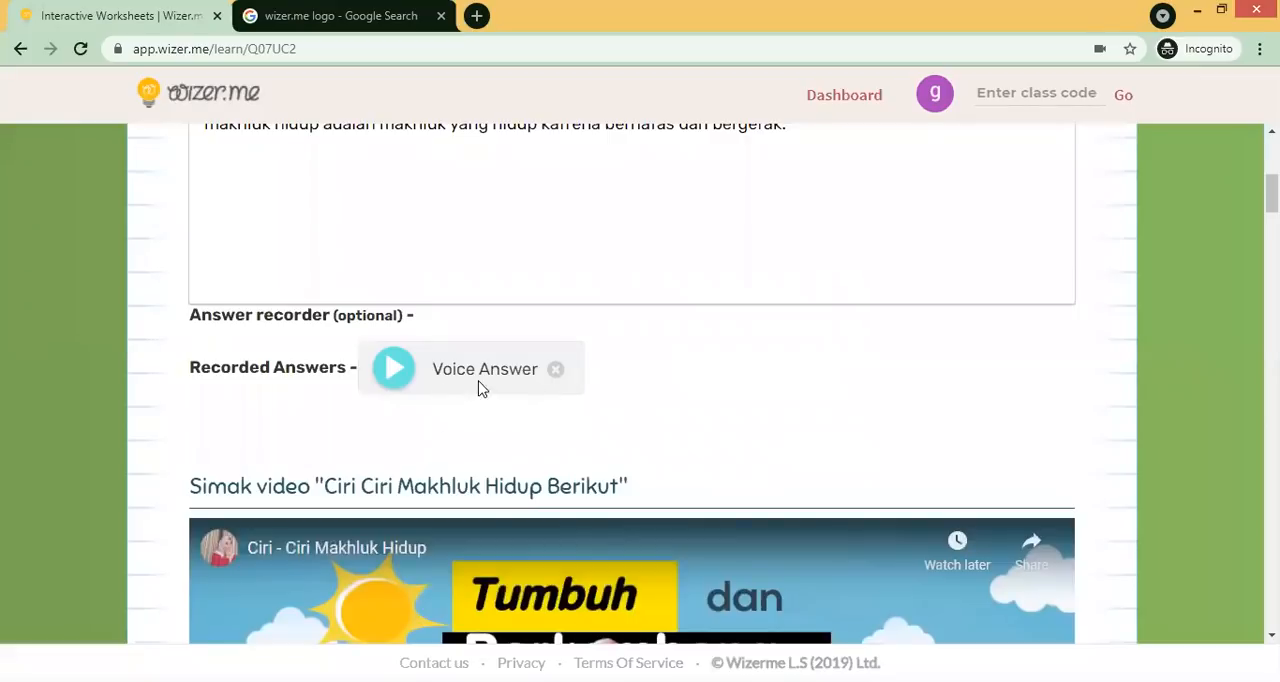
- Play the embedded "Ciri - Ciri Makhluk Hidup" video briefly and pause it
left_click_drag(1272, 194, 1272, 208)
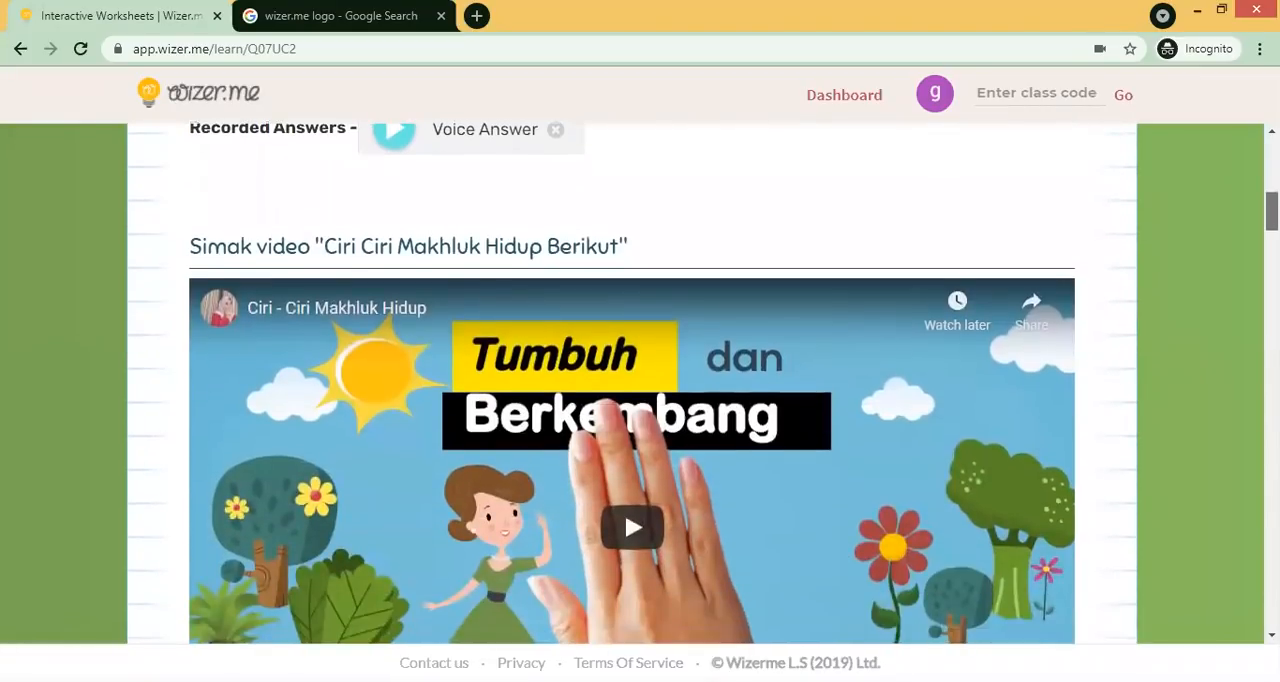
scroll(624, 511, "down", 1)
scroll(738, 381, "down", 1)
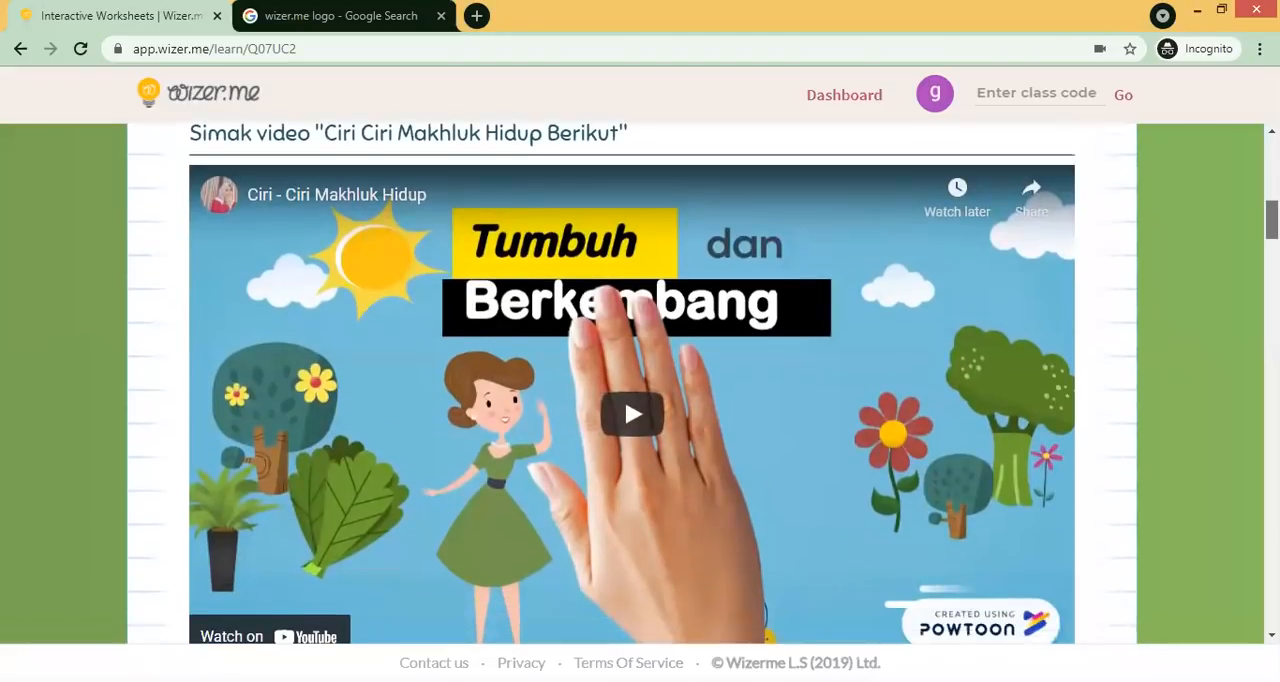
left_click(632, 338)
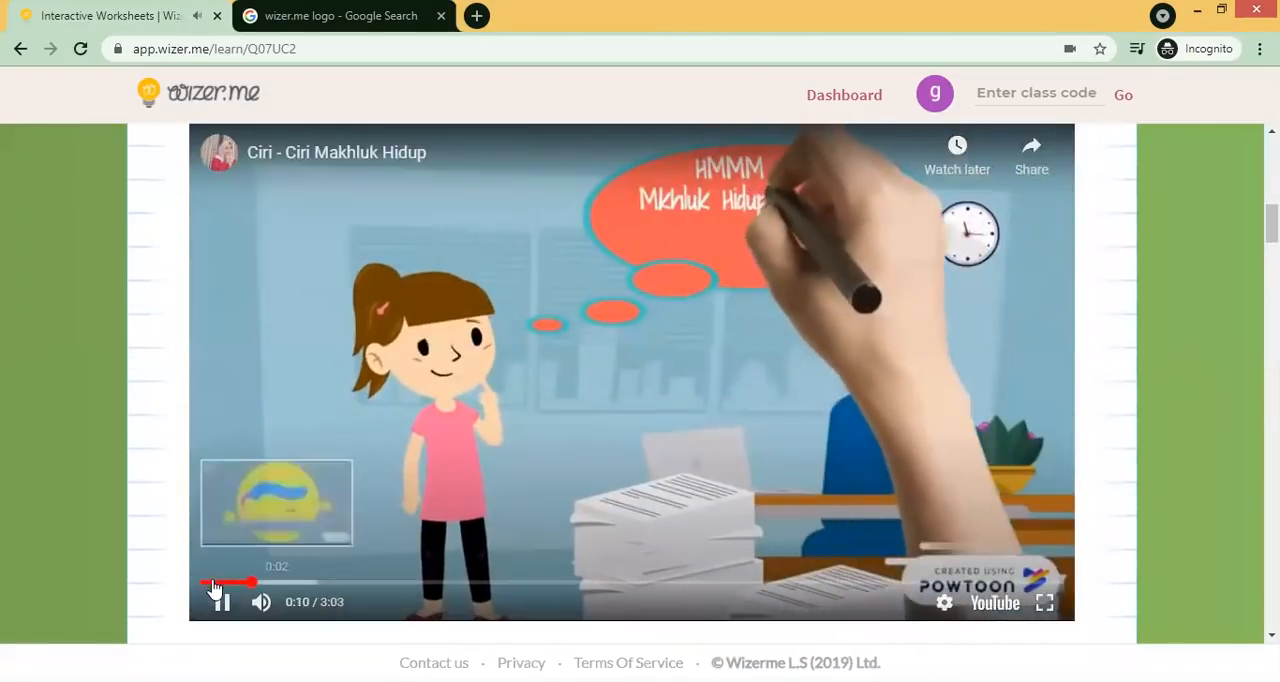
left_click(222, 601)
- Choose "membesar" as the answer to the multiple-choice question about living-thing traits
scroll(585, 430, "down", 2)
scroll(640, 380, "down", 2)
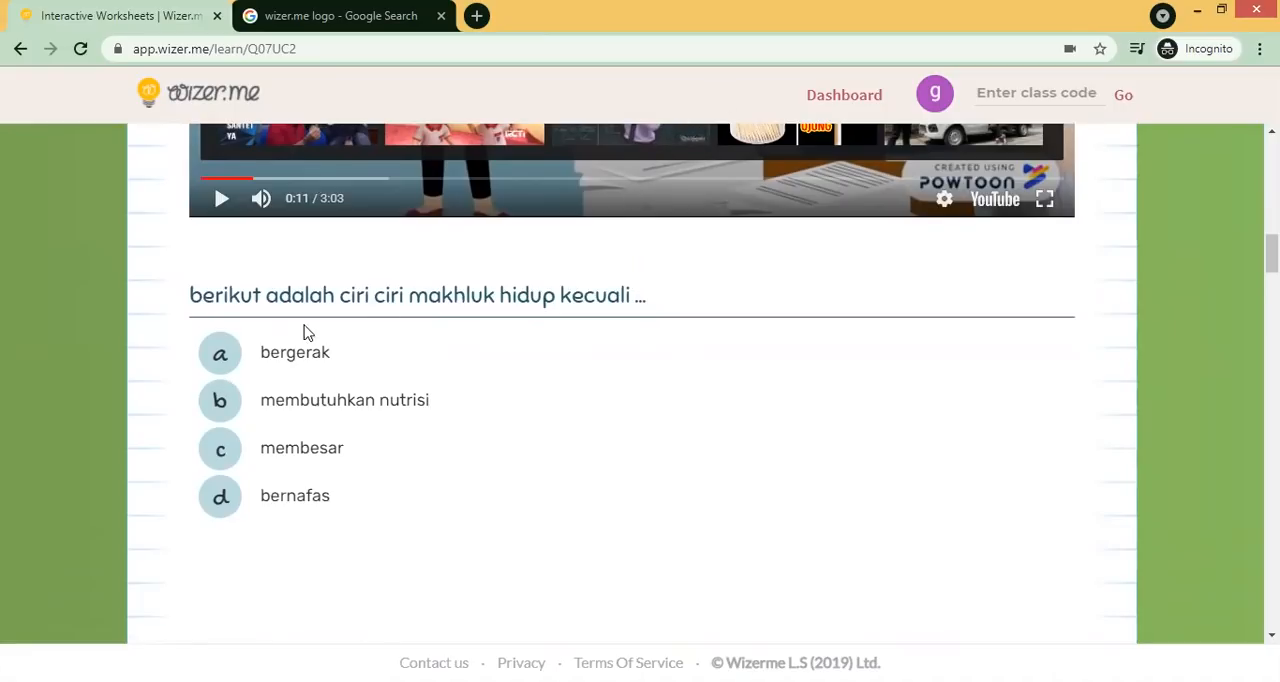
left_click(228, 451)
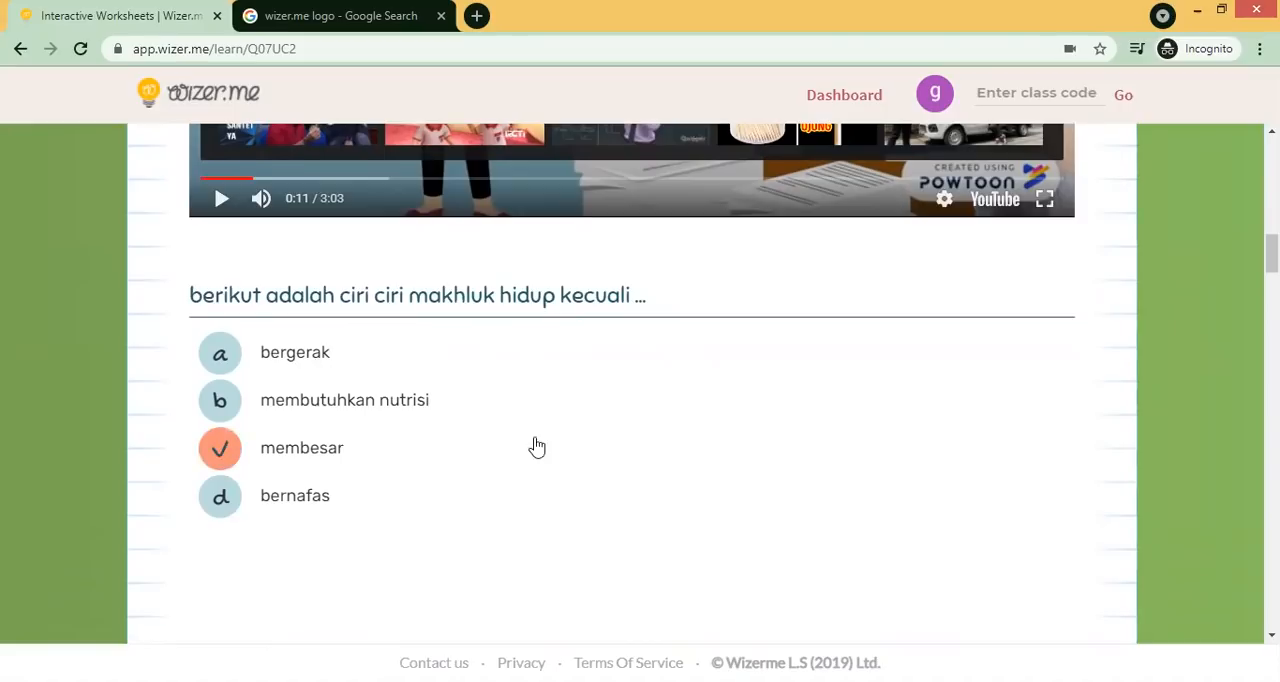
- Label the rabbit as "mamalia" in the animal grouping question
scroll(1023, 334, "down", 2)
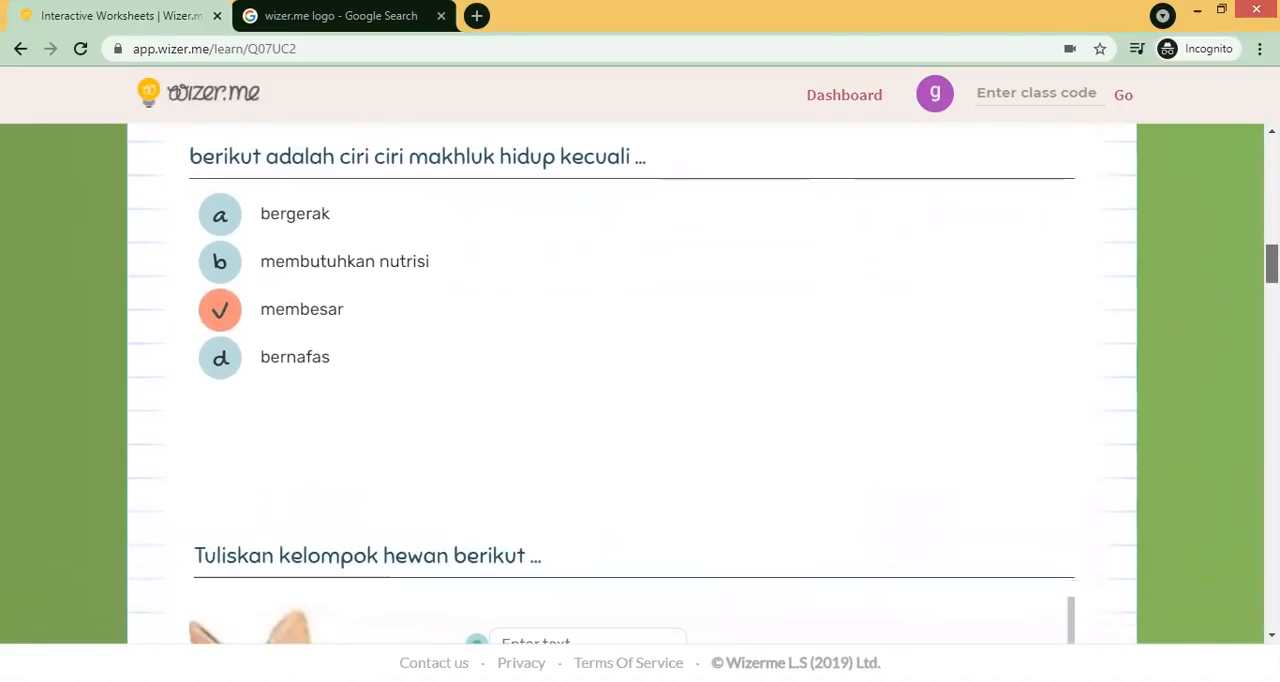
left_click_drag(1272, 264, 1272, 265)
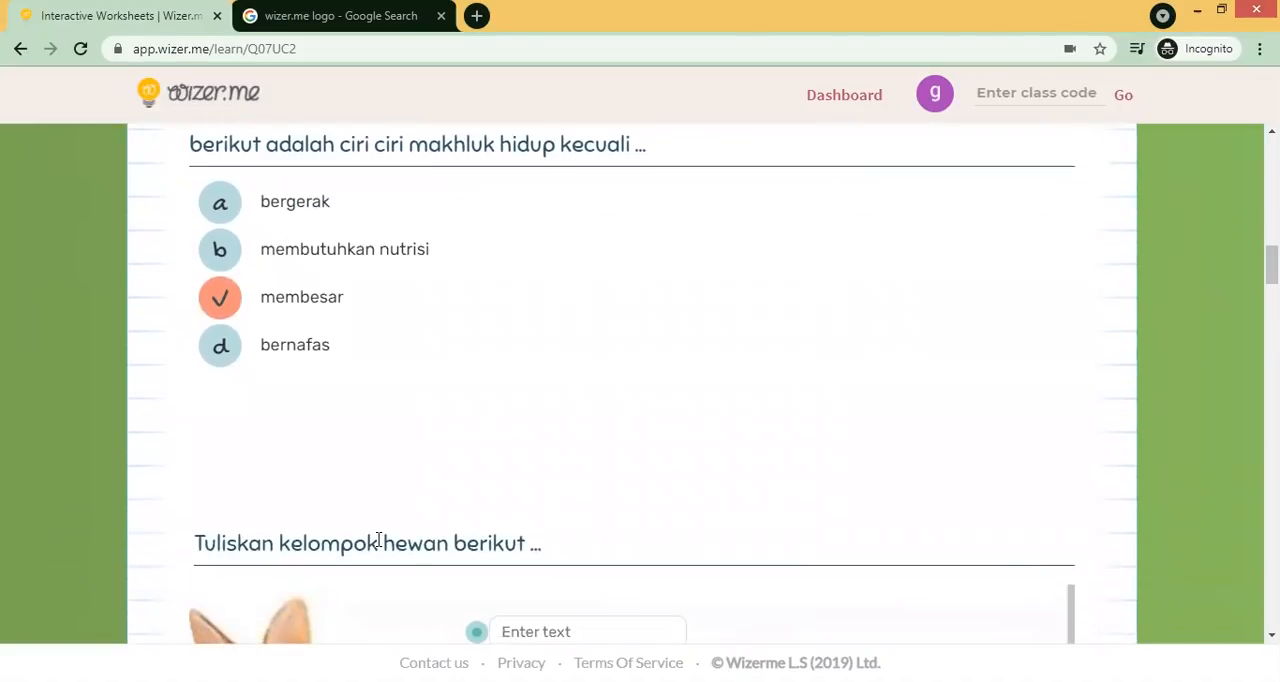
scroll(739, 341, "down", 3)
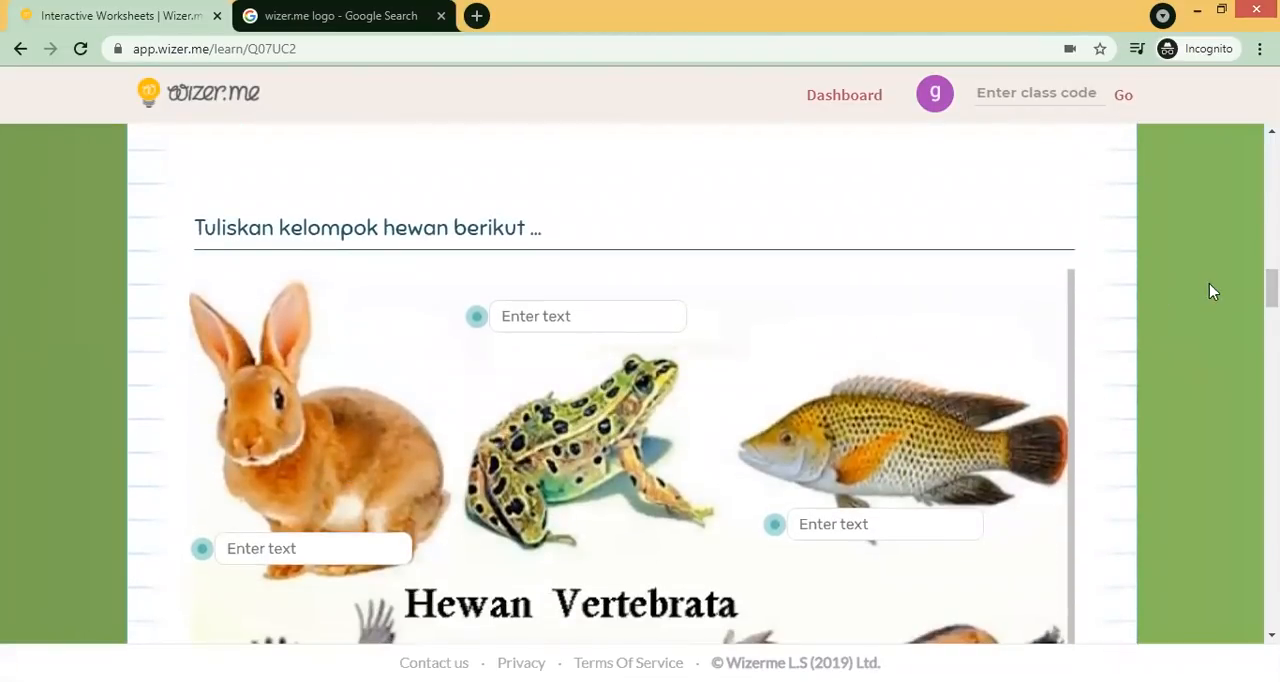
left_click_drag(1272, 288, 1272, 300)
left_click(245, 449)
type("mamalia")
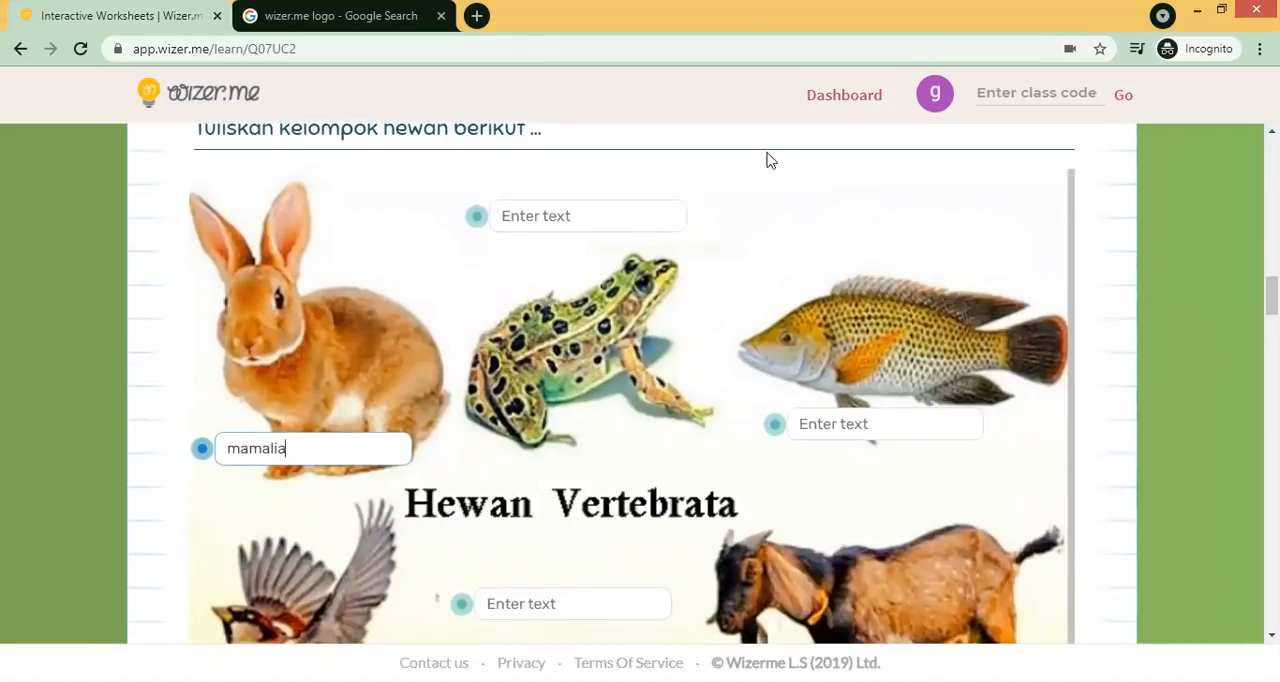
- Label the frog as "reptilia" and the fish as "pisces"
left_click(637, 204)
type("reptilia")
left_click(845, 428)
type("pisces")
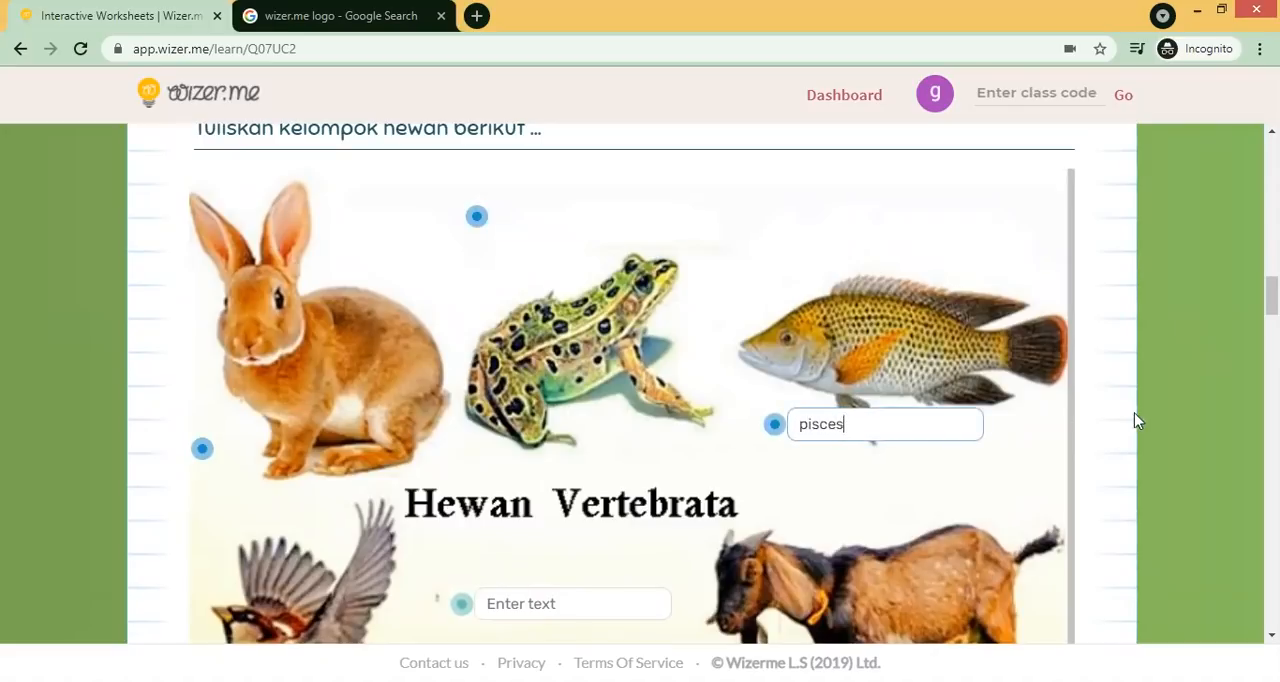
- Label the goat as "mamalia" in the lower part of the vertebrate image
scroll(1270, 300, "down", 1)
scroll(890, 410, "down", 2)
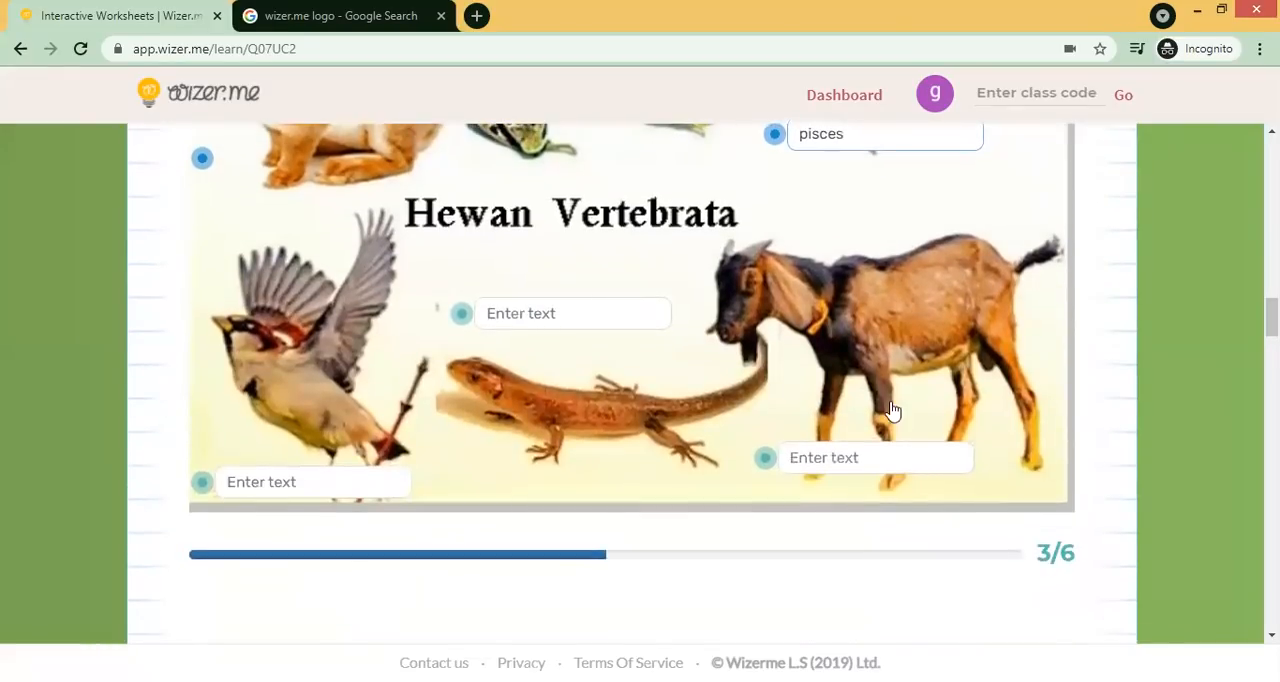
left_click(857, 458)
type("mamalia")
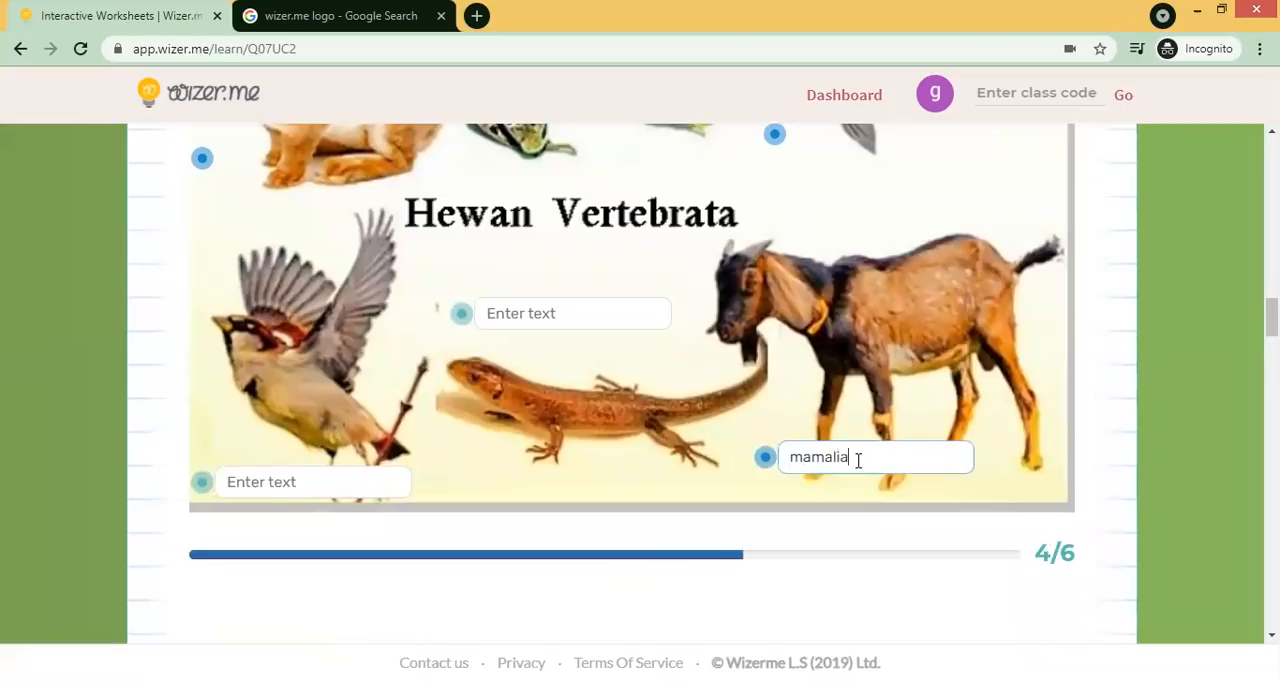
- Label the lizard as "reptilia" and the bird as "aves"
left_click(514, 315)
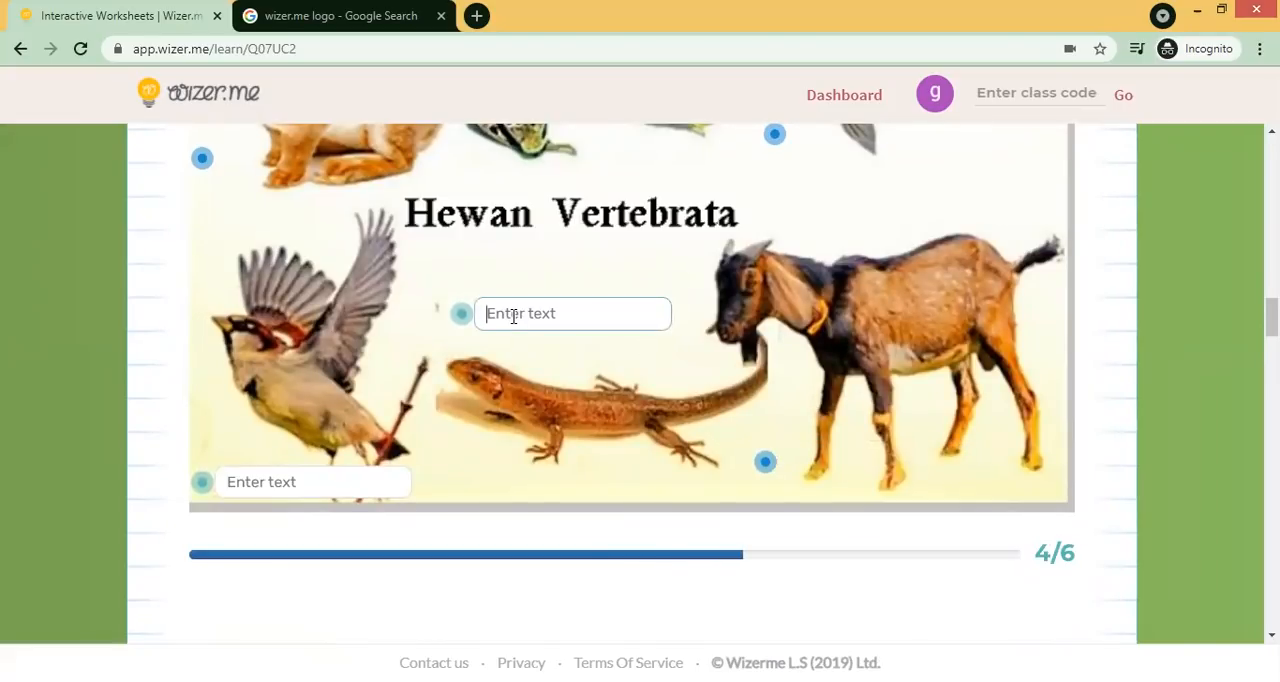
type("reptilia")
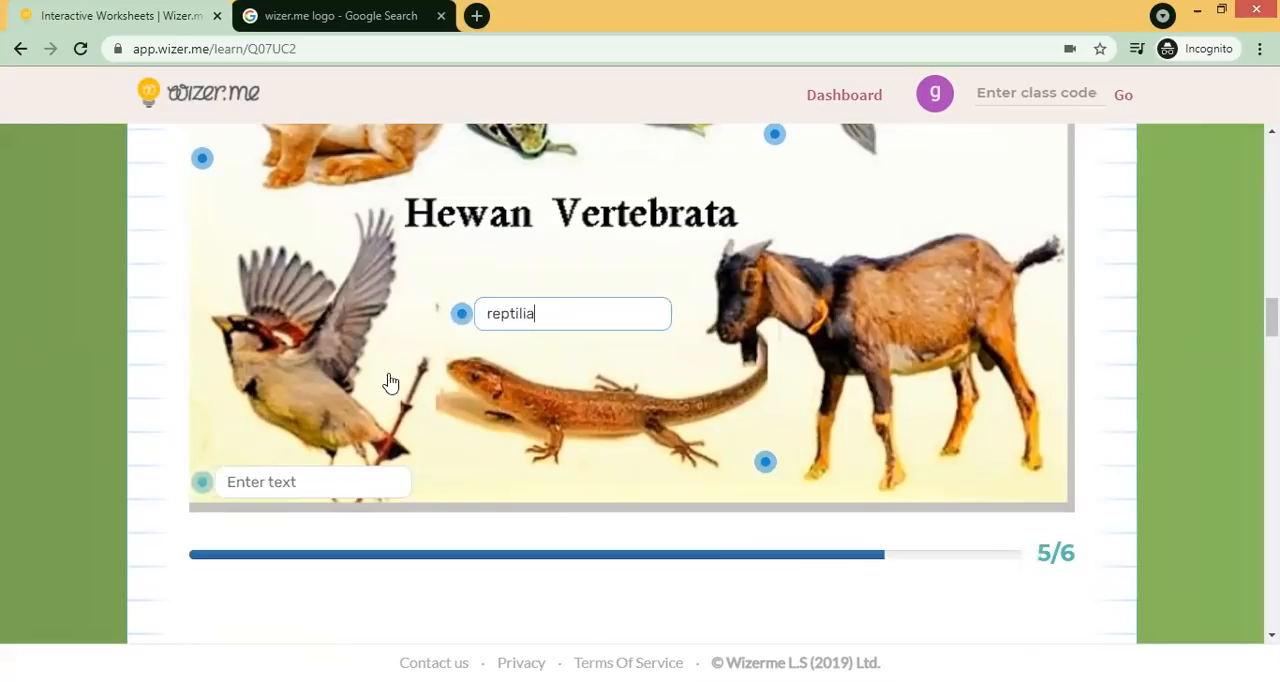
left_click(309, 477)
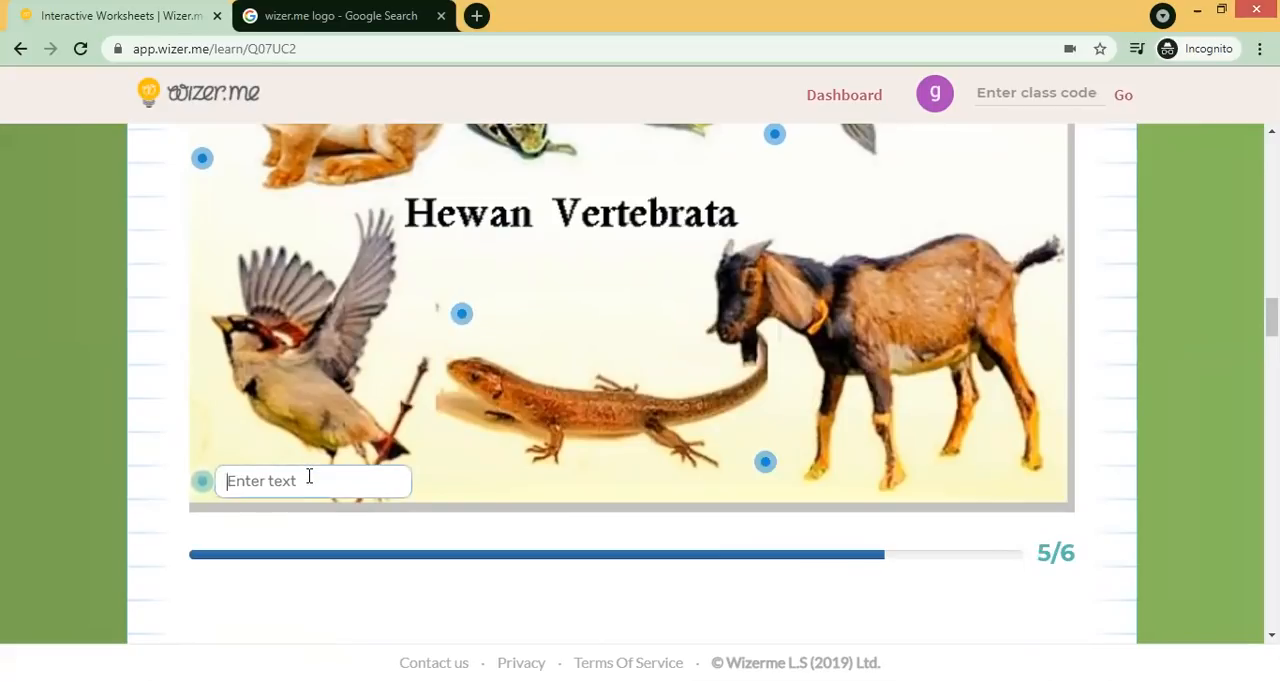
type("aves")
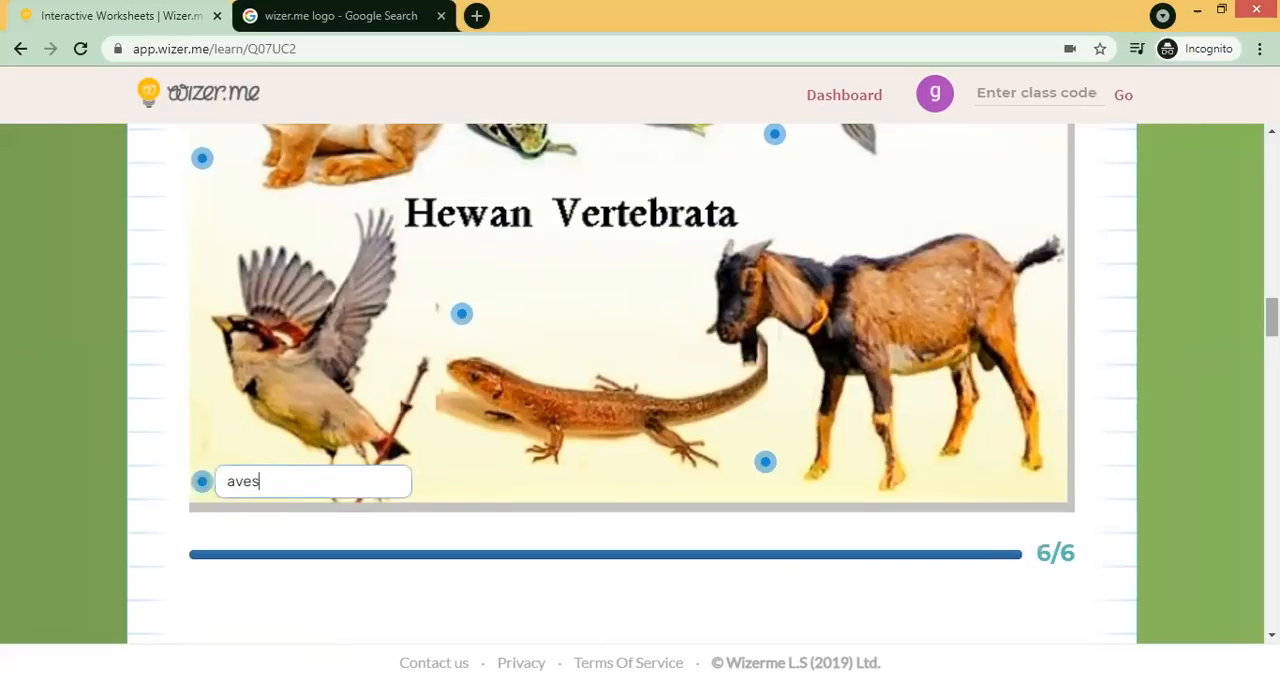
- Relabel the frog as "amphibia" in the vertebrate labelling question
scroll(1271, 318, "up", 3)
left_click_drag(1271, 294, 1271, 290)
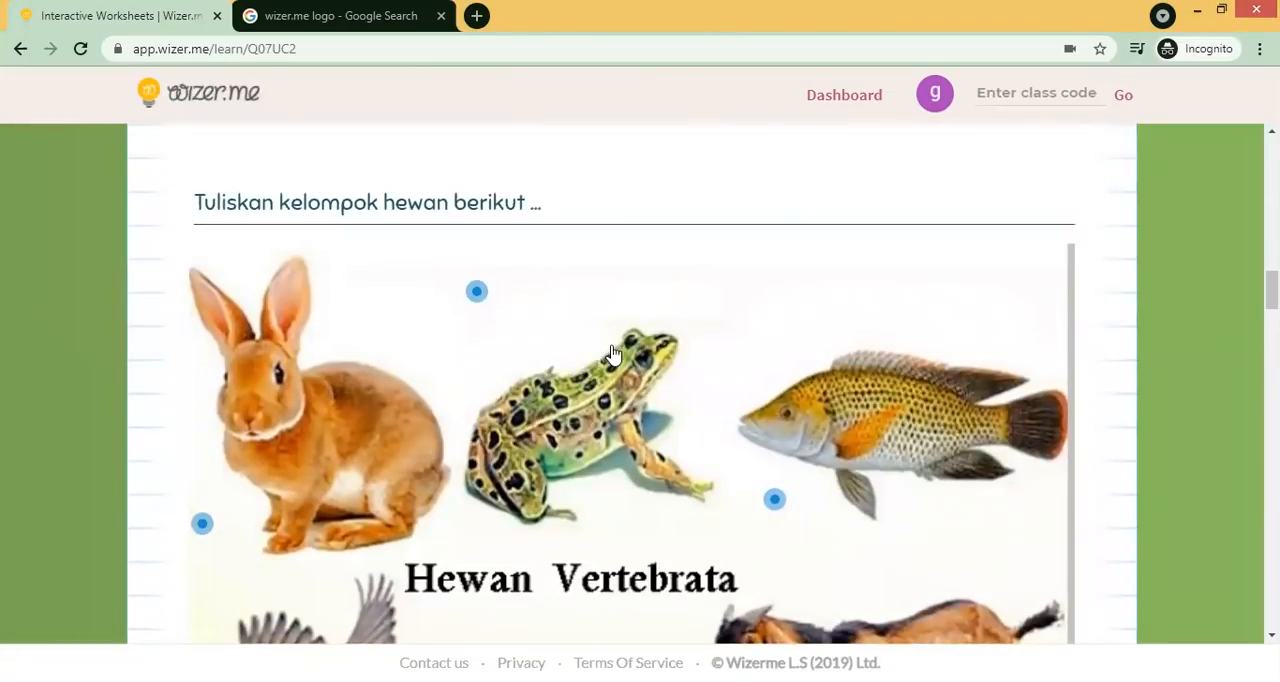
left_click(474, 293)
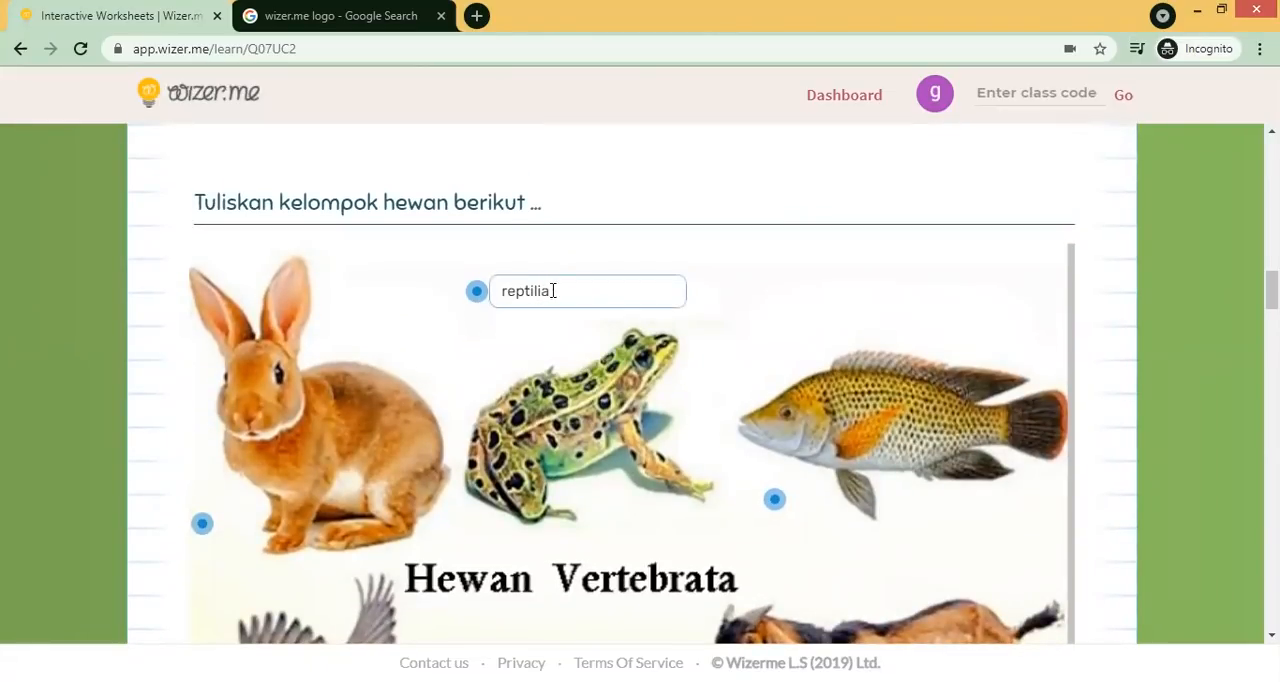
left_click_drag(552, 291, 499, 291)
type("apmbhibia")
left_click_drag(1271, 290, 1271, 323)
left_click(467, 239)
left_click(217, 411)
- Match cacing to trakea, singa to paru paru, ikan bandeng to insang, and lebah to permukaan kulit
left_click_drag(1271, 323, 1271, 348)
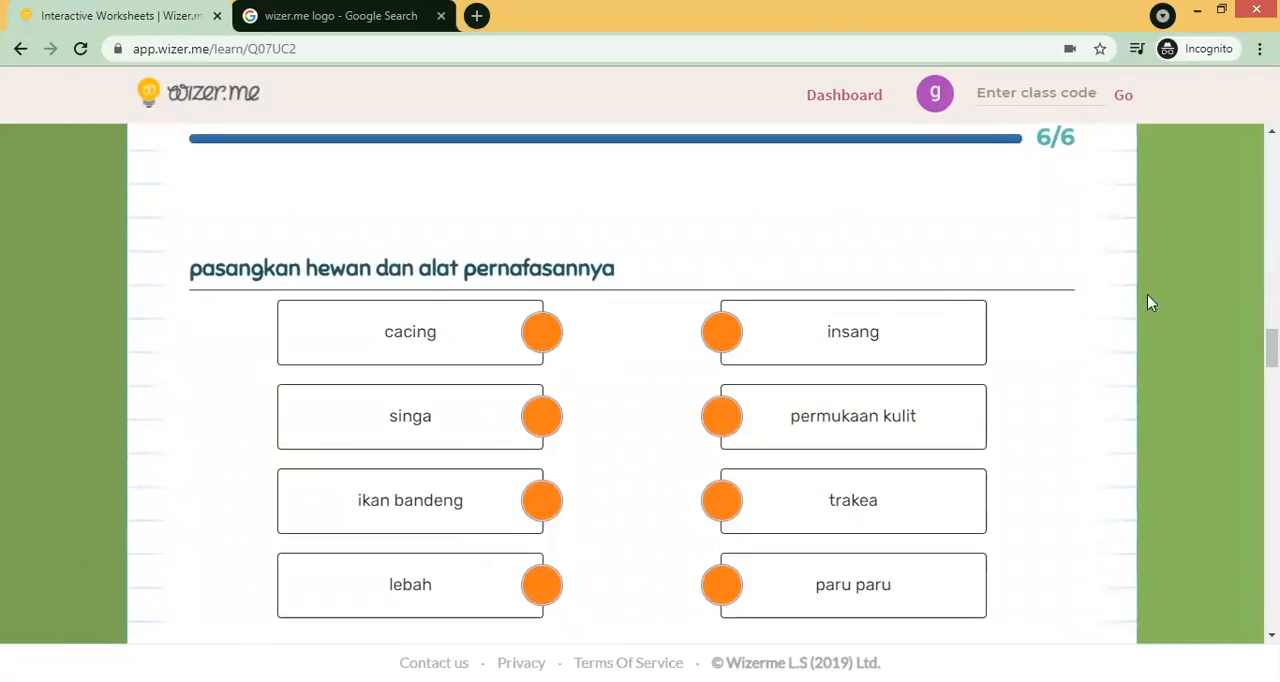
left_click_drag(1271, 348, 1271, 358)
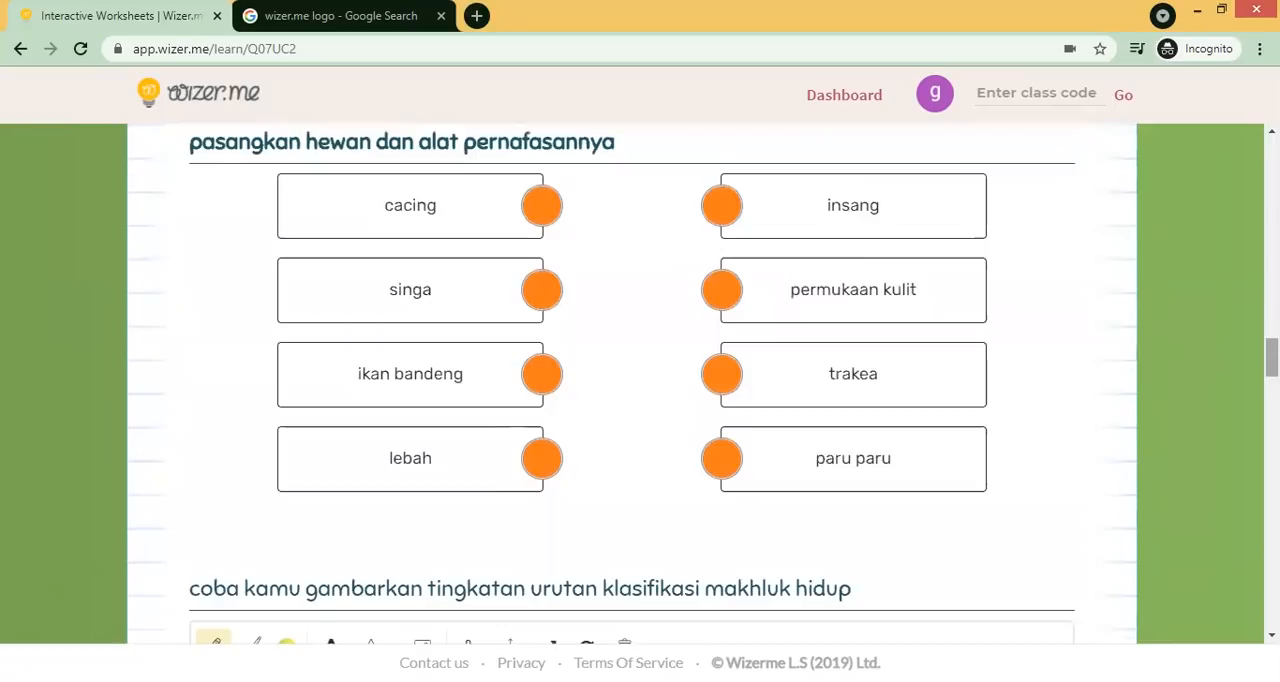
left_click_drag(541, 205, 722, 298)
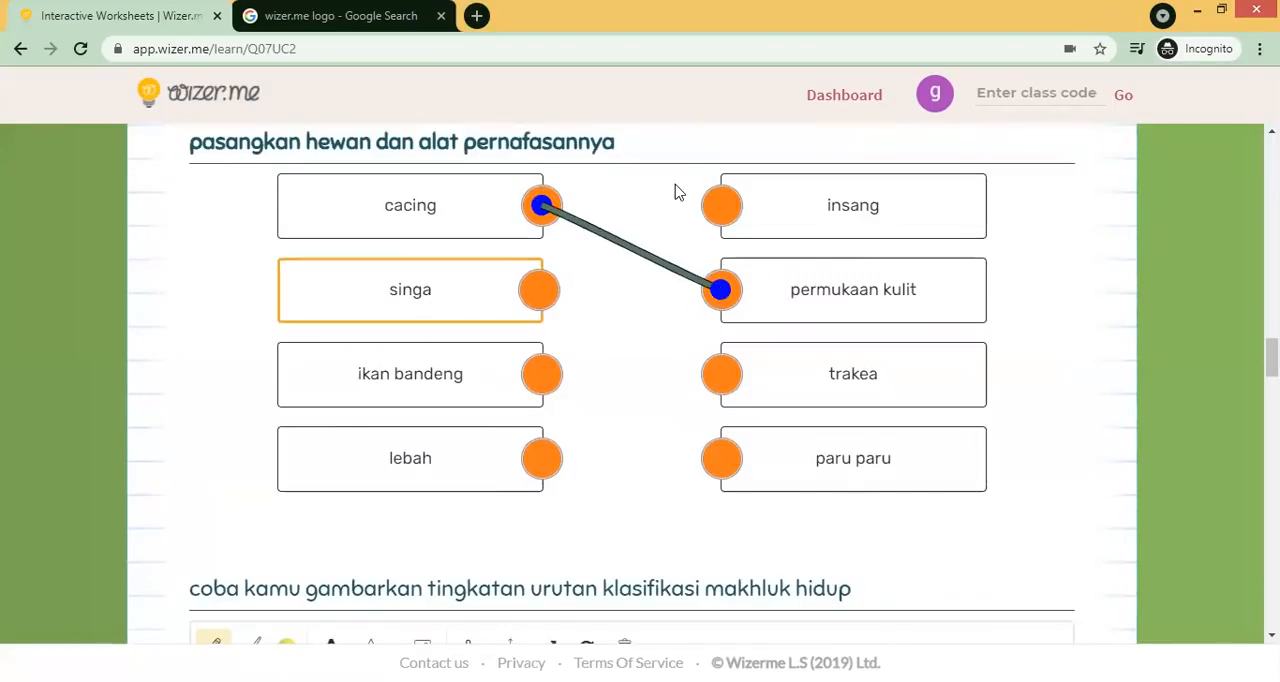
left_click_drag(540, 373, 721, 205)
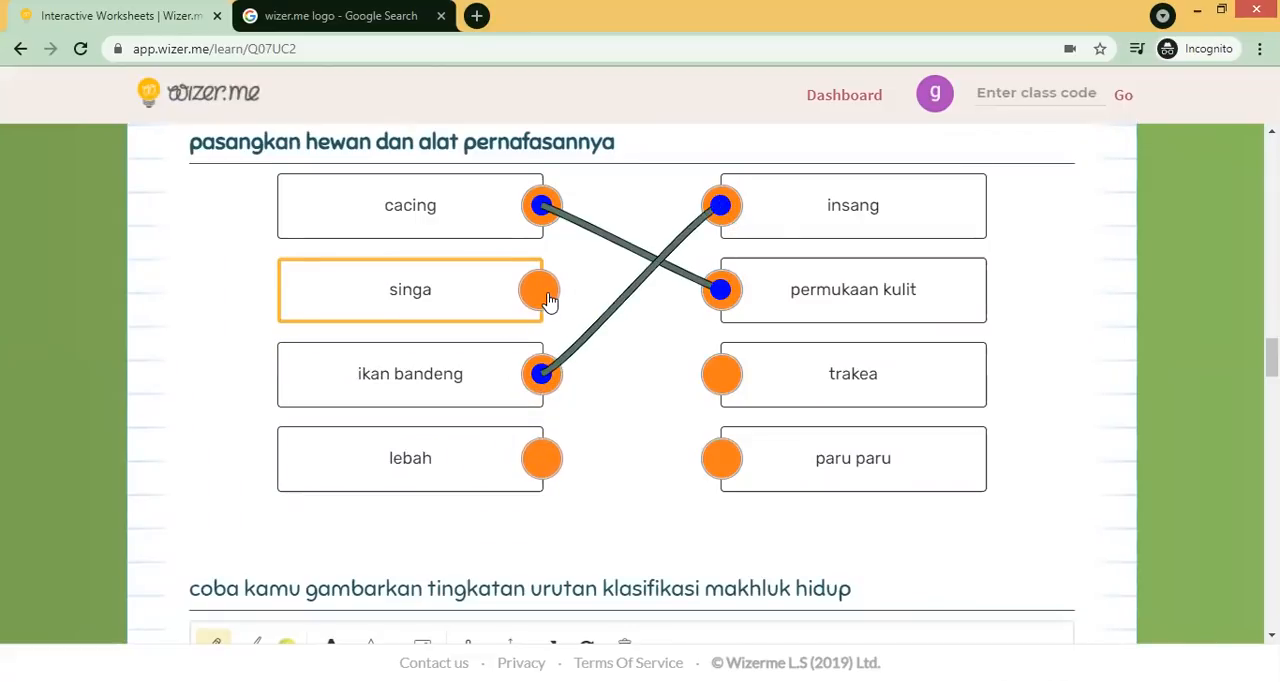
left_click_drag(548, 298, 724, 468)
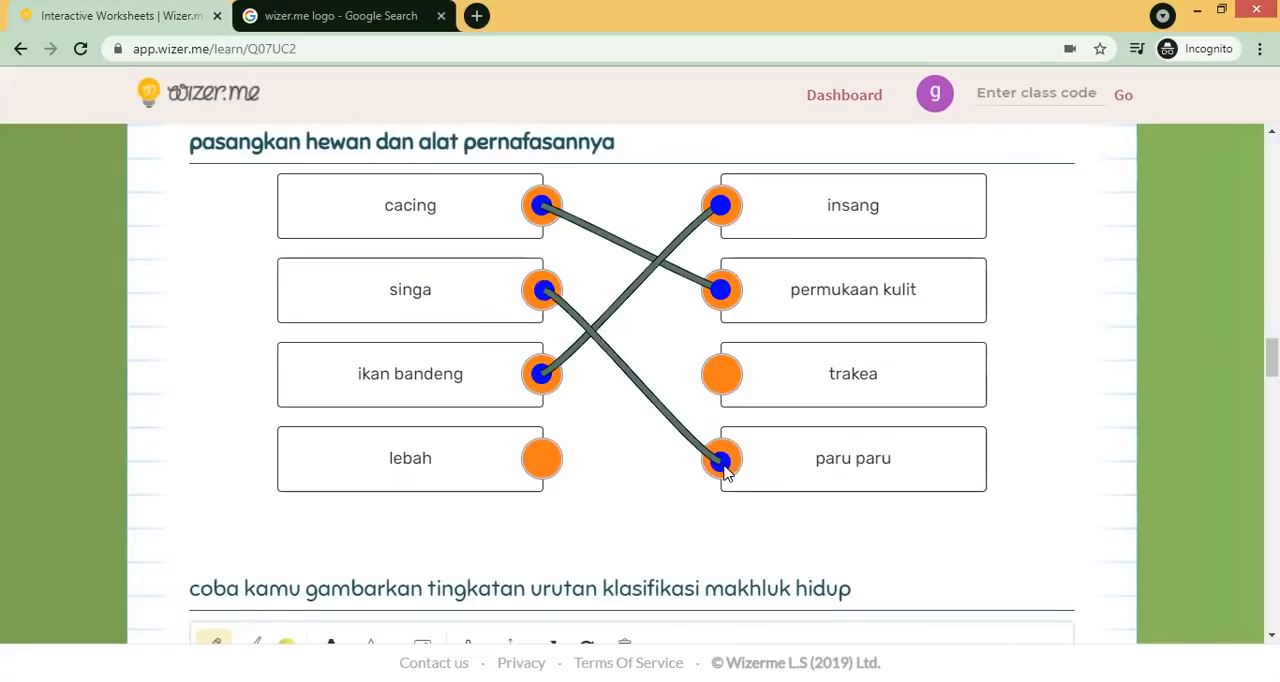
left_click_drag(530, 457, 718, 375)
left_click_drag(665, 405, 721, 289)
left_click_drag(543, 213, 720, 374)
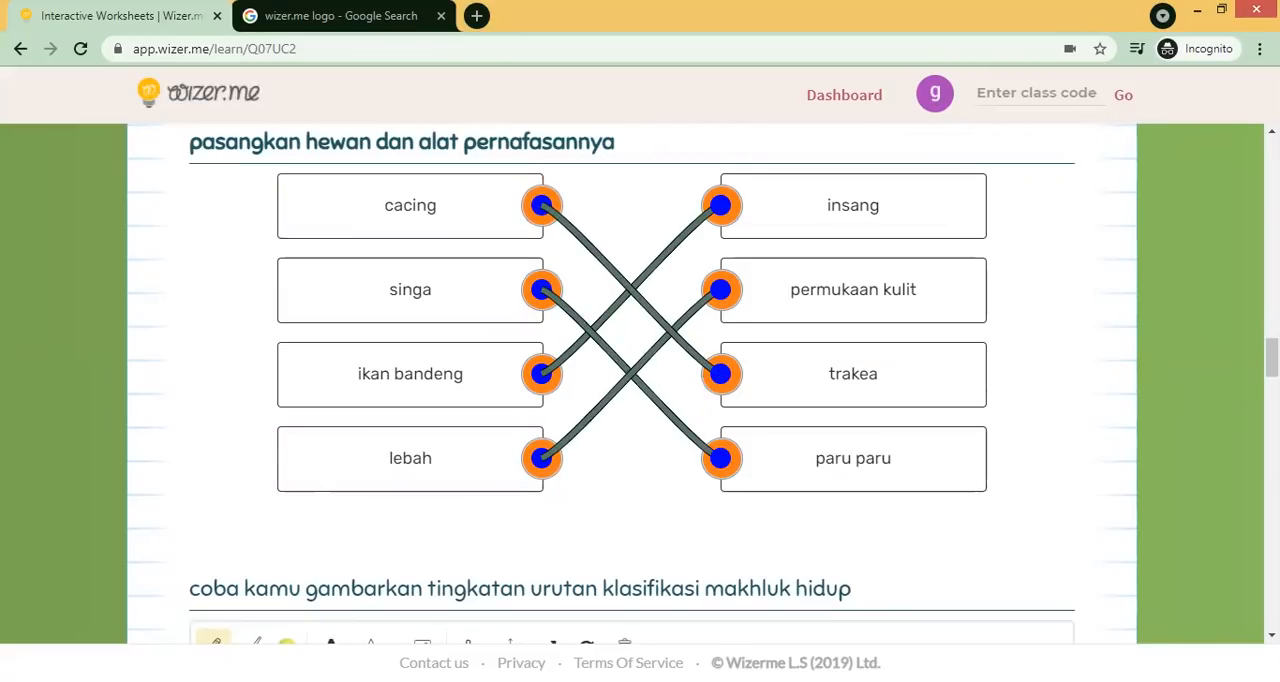
- Draw a vertical line with a tick at its top in the drawing canvas and label it "species"
scroll(632, 380, "down", 3)
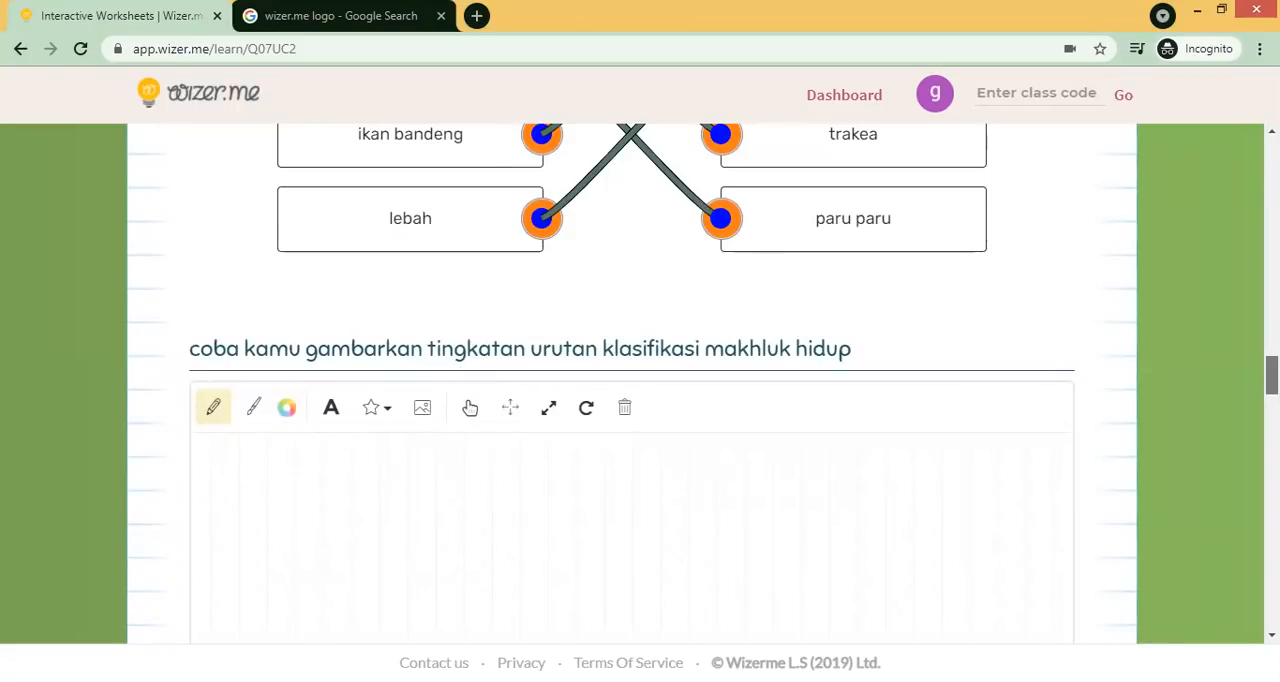
scroll(558, 408, "down", 1)
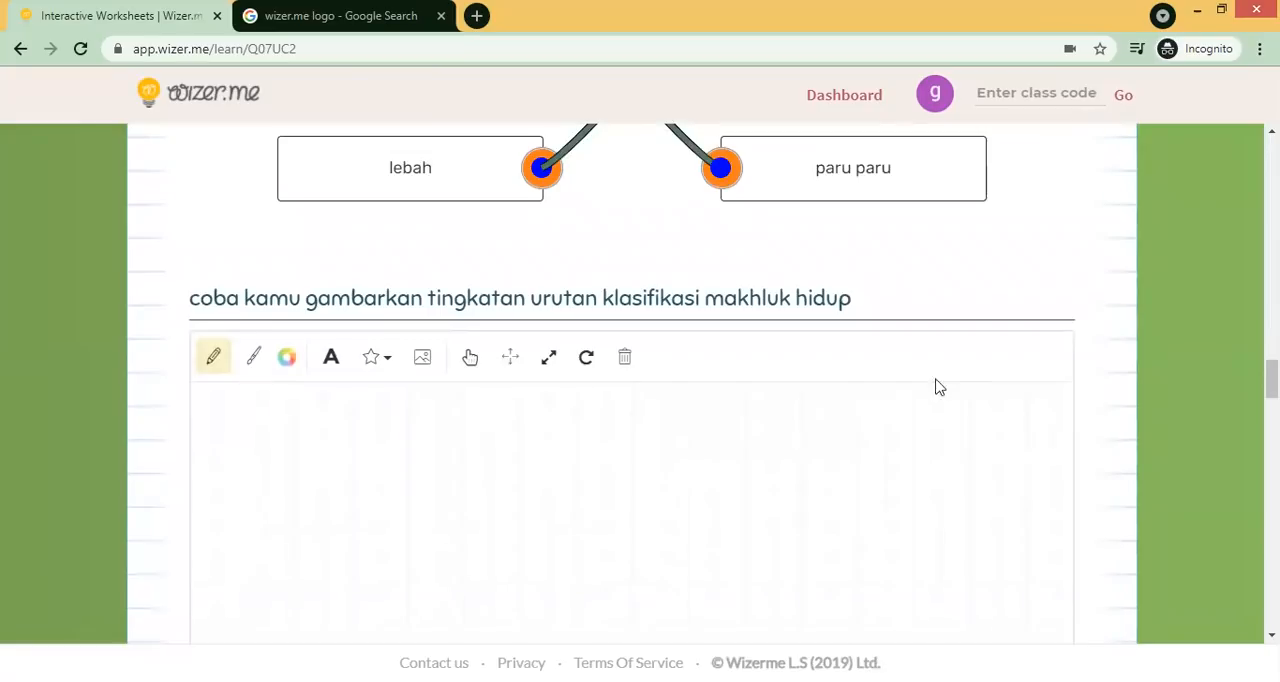
scroll(828, 300, "down", 2)
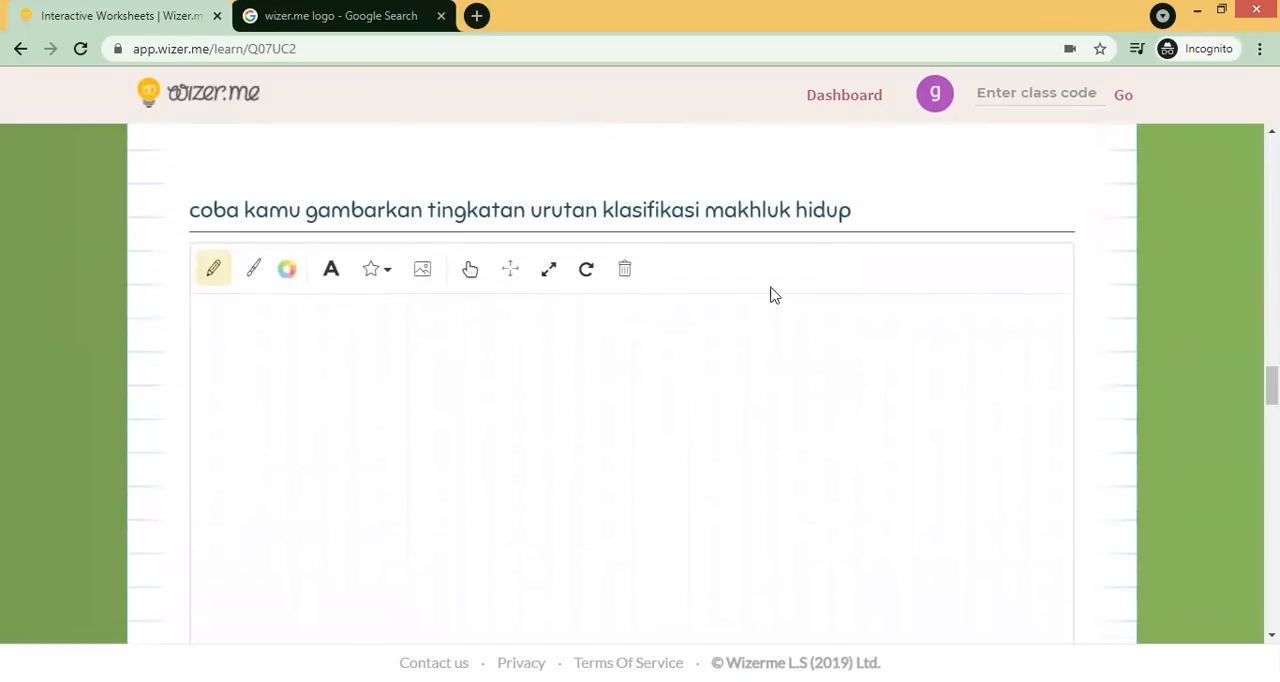
left_click_drag(379, 384, 420, 612)
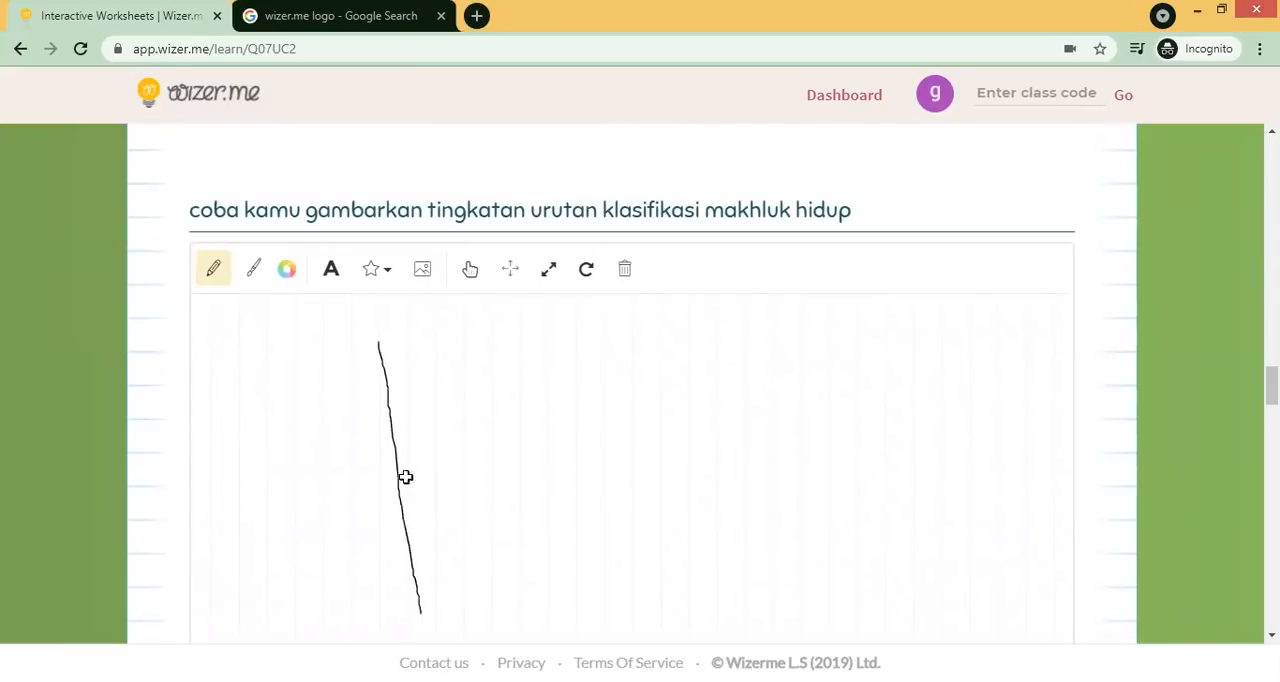
left_click_drag(362, 339, 399, 337)
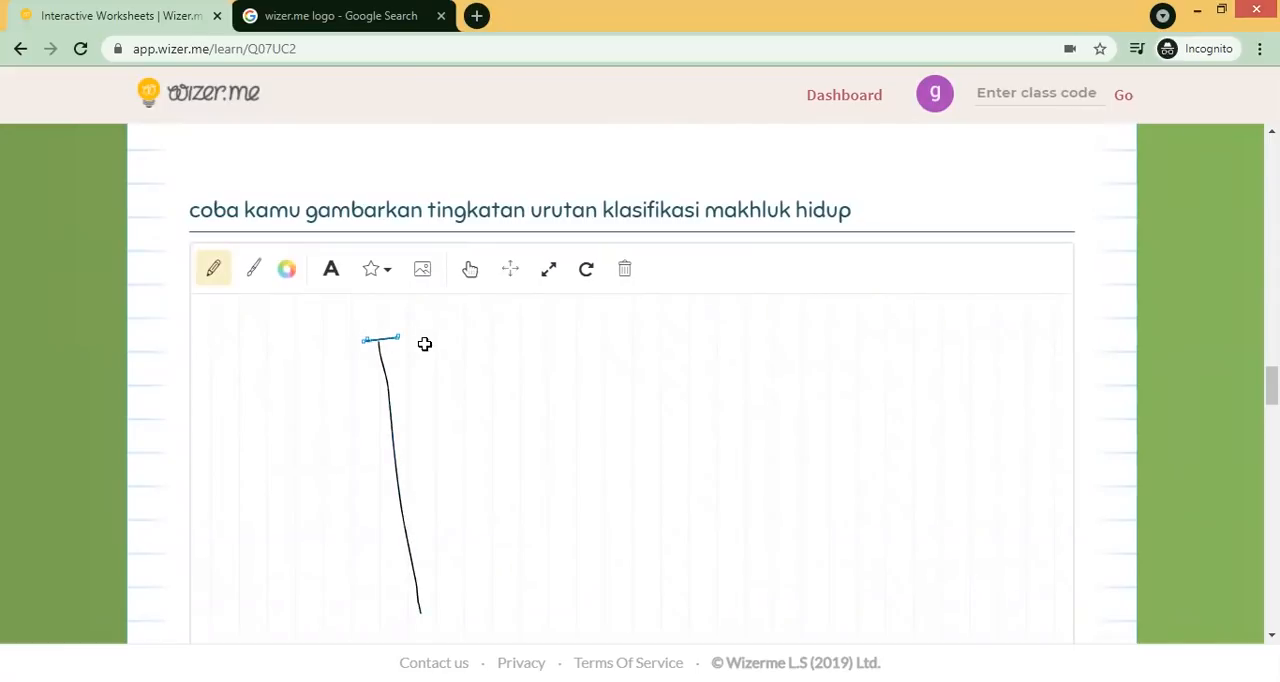
left_click(331, 269)
left_click(420, 337)
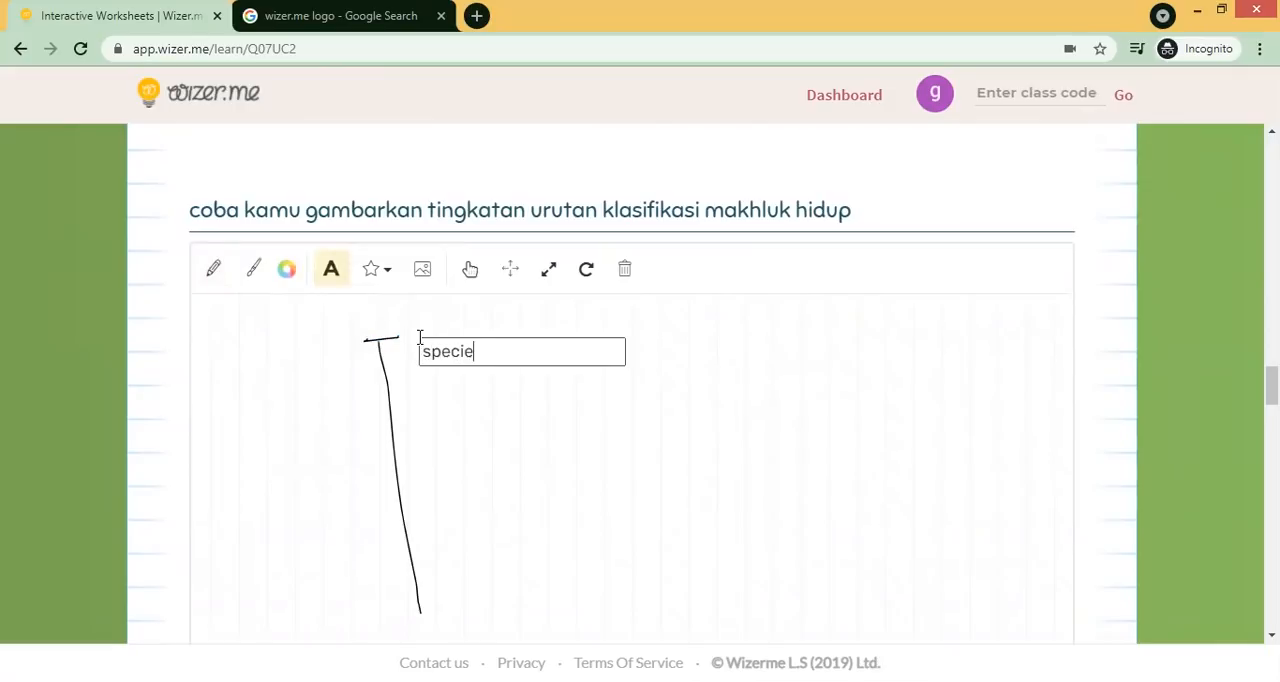
- Add a second tick on the line and label it "genus"
left_click(210, 269)
left_click_drag(374, 422, 382, 422)
left_click(333, 270)
left_click(441, 421)
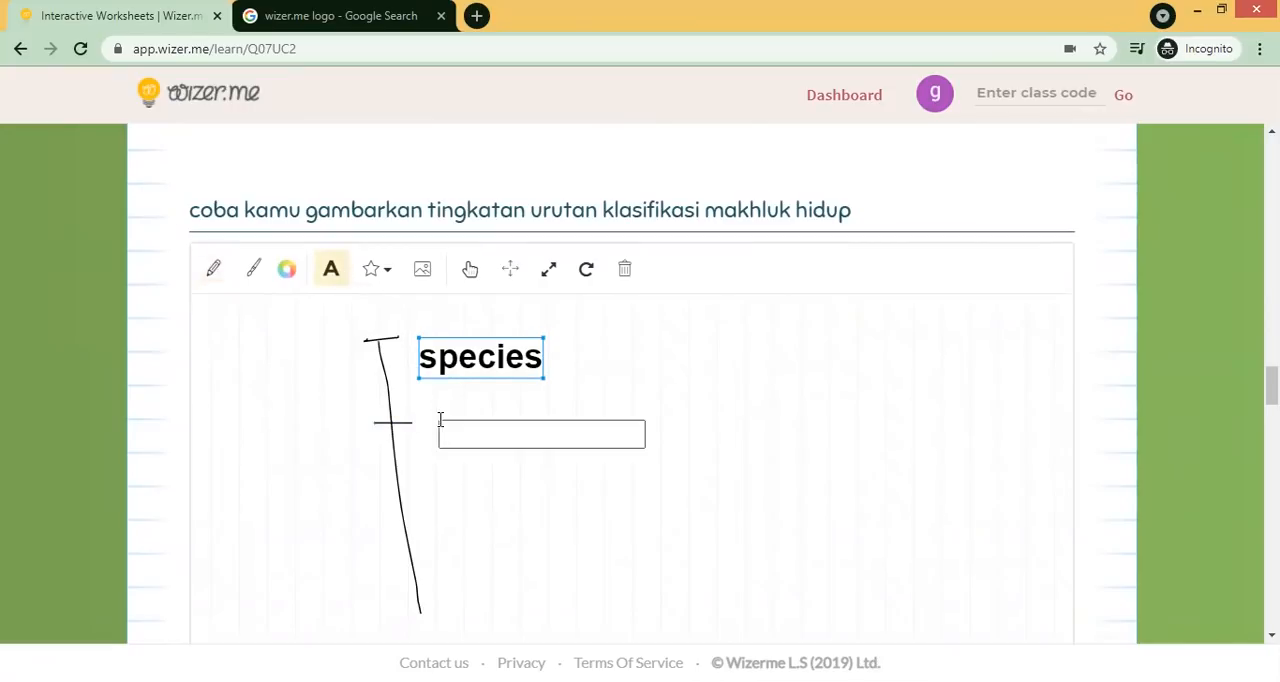
type("genus")
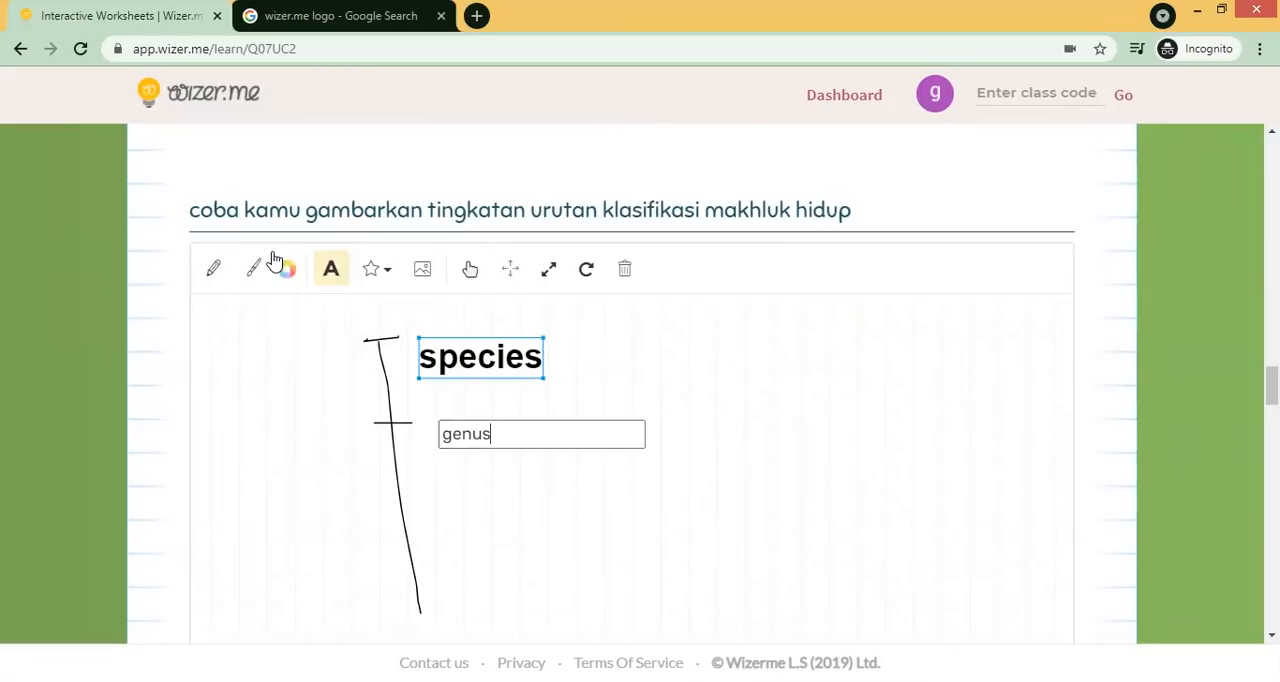
- Add a third tick below and label it "family"
left_click(213, 270)
left_click_drag(387, 511, 430, 509)
left_click(336, 285)
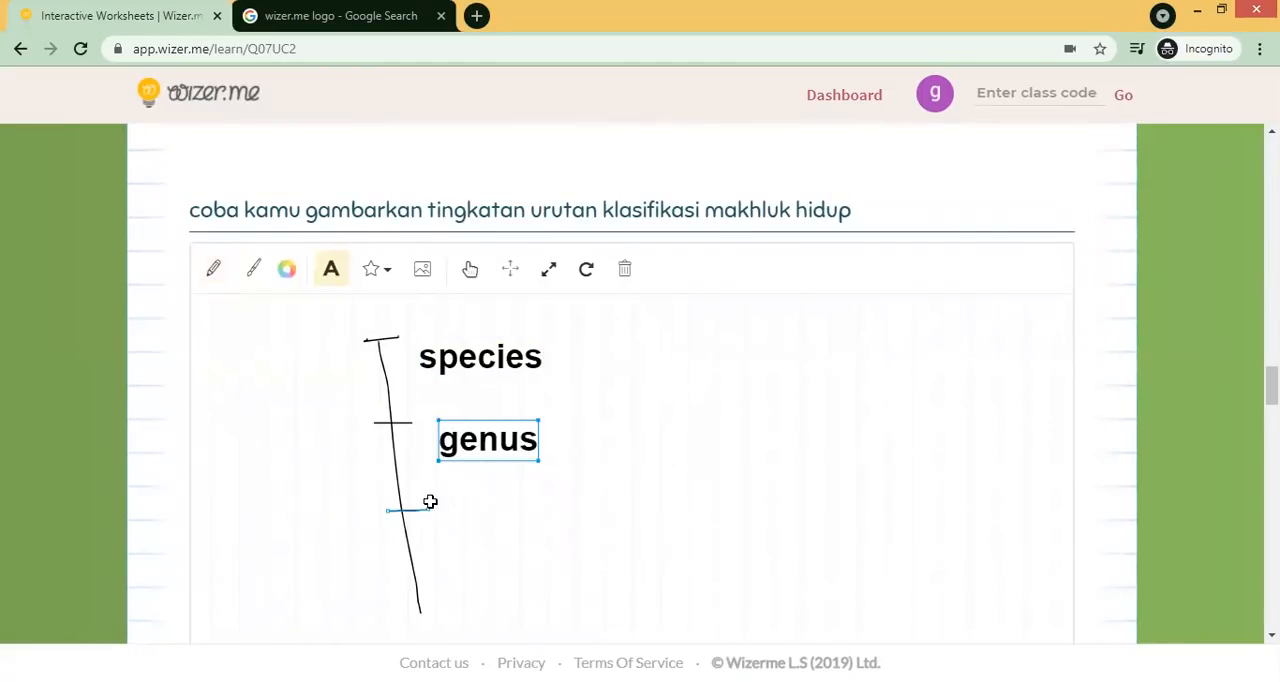
left_click(447, 498)
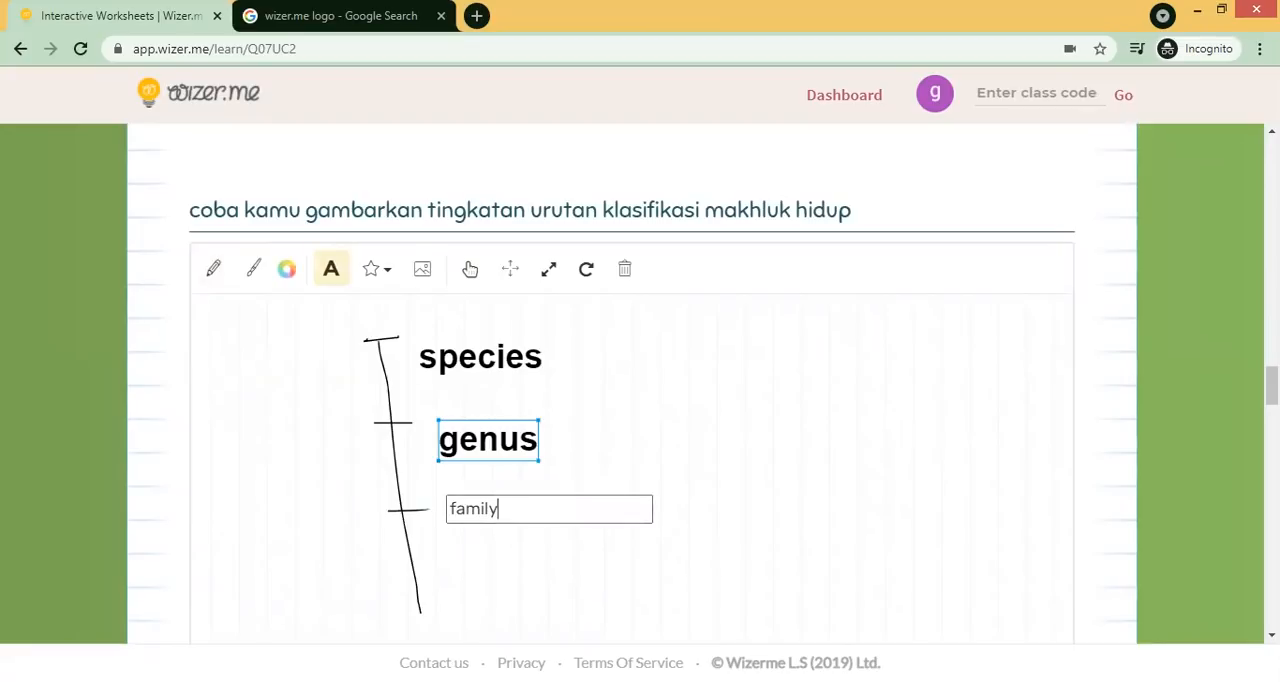
- Add a fourth tick near the bottom of the line and label it "ordo"
scroll(803, 351, "down", 2)
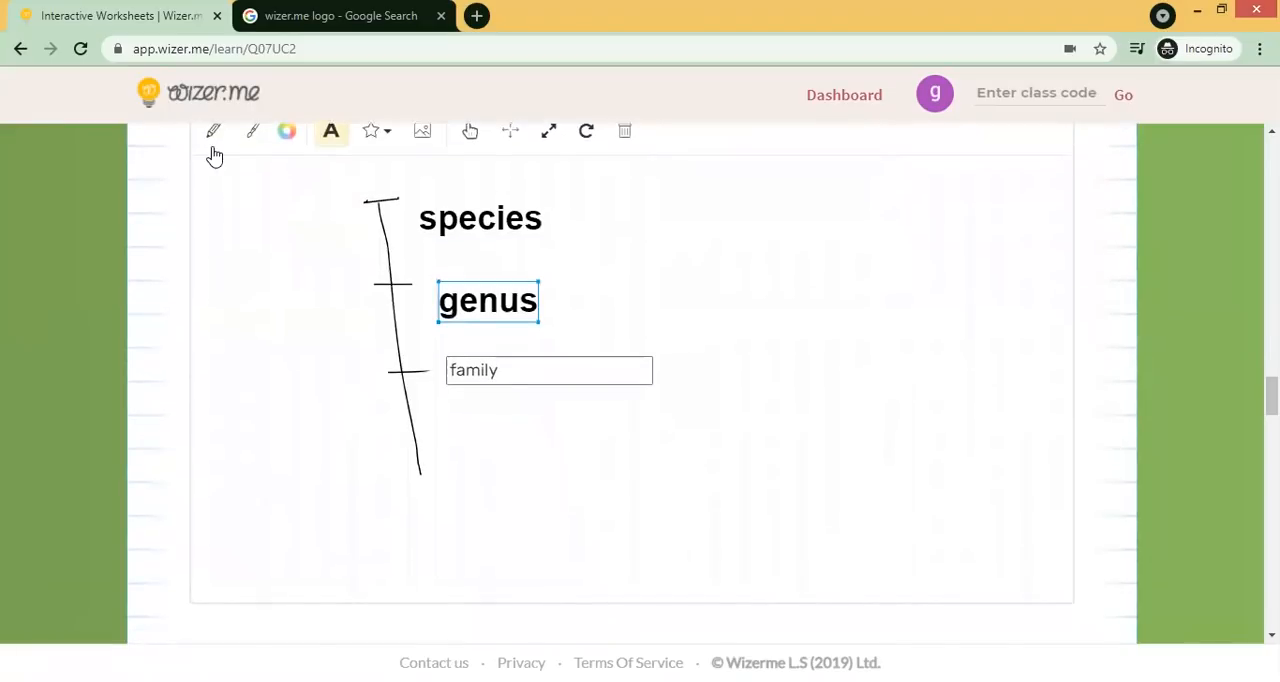
left_click(213, 145)
left_click_drag(398, 443, 450, 448)
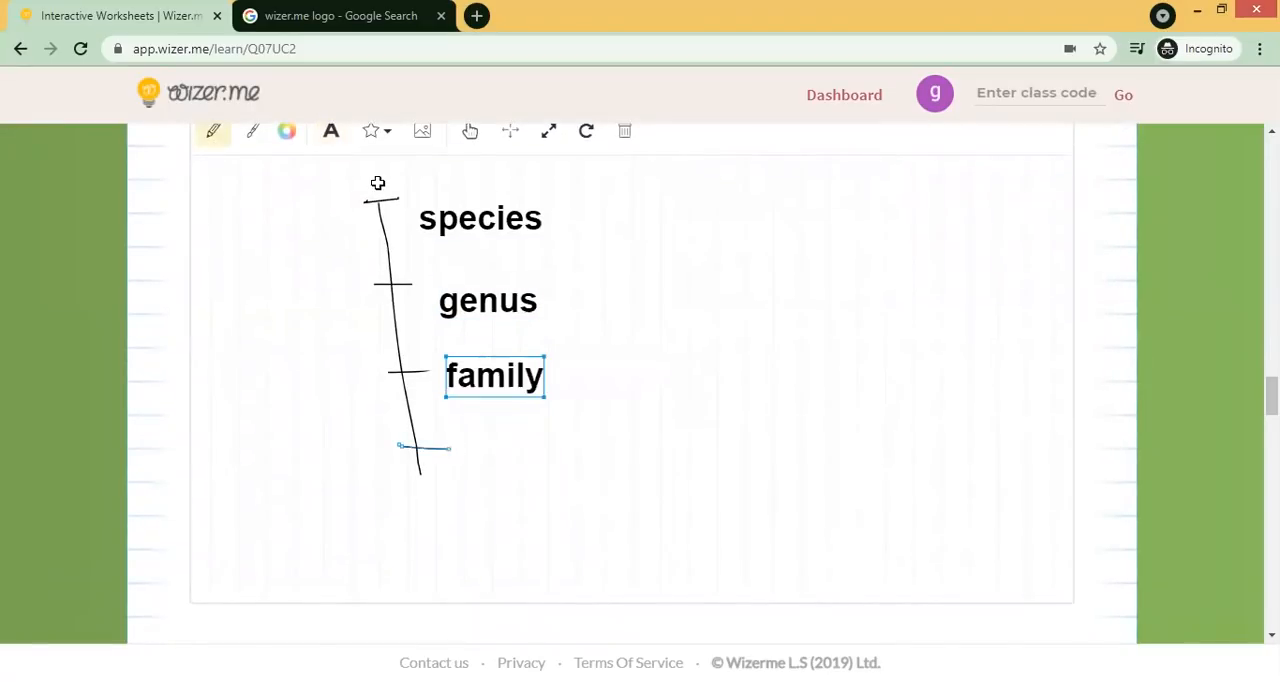
left_click(333, 138)
left_click(470, 446)
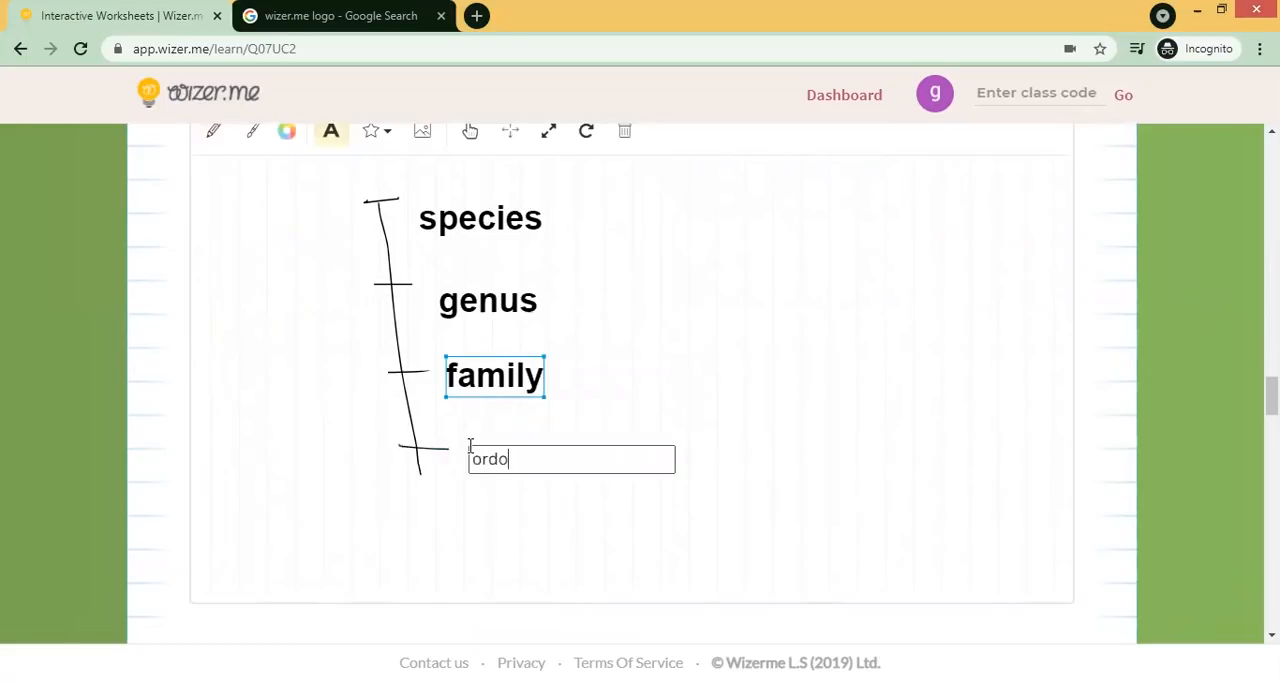
left_click_drag(1272, 396, 1272, 433)
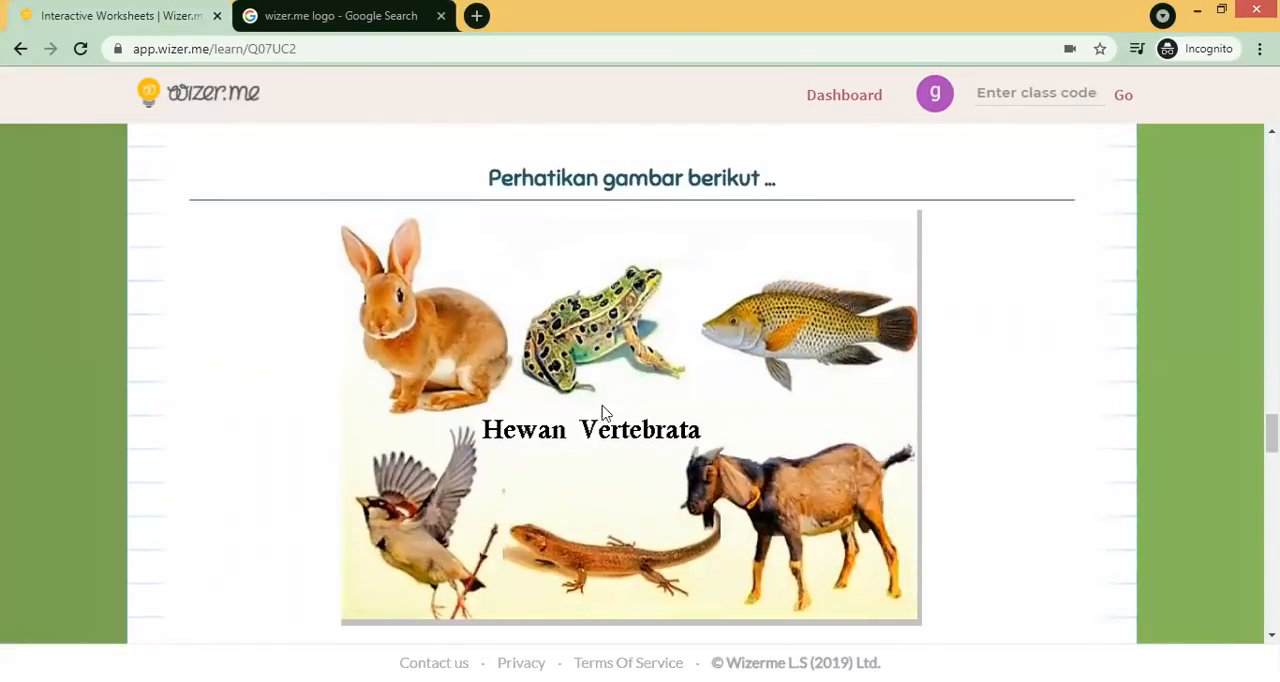
left_click_drag(1272, 433, 1272, 458)
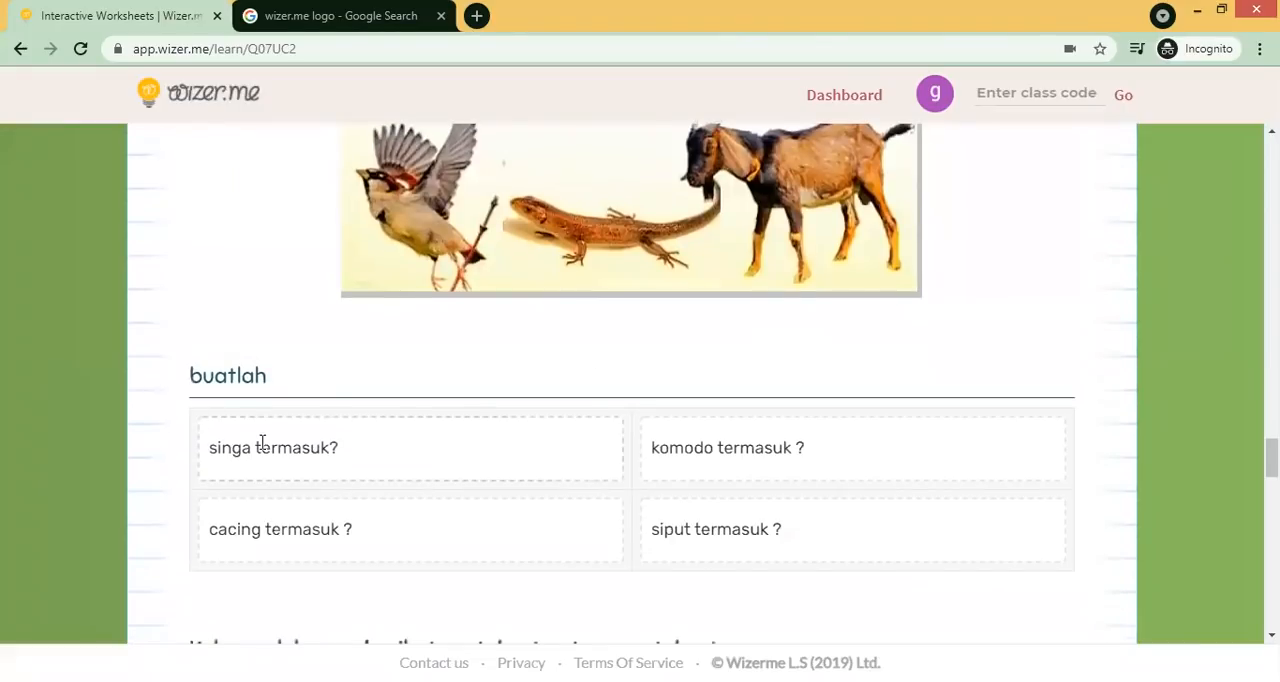
left_click_drag(291, 449, 322, 450)
left_click(700, 454)
- Sort buaya into Vertebrata and kepiting into Avertebrata in the grouping question
left_click_drag(1272, 458, 1272, 491)
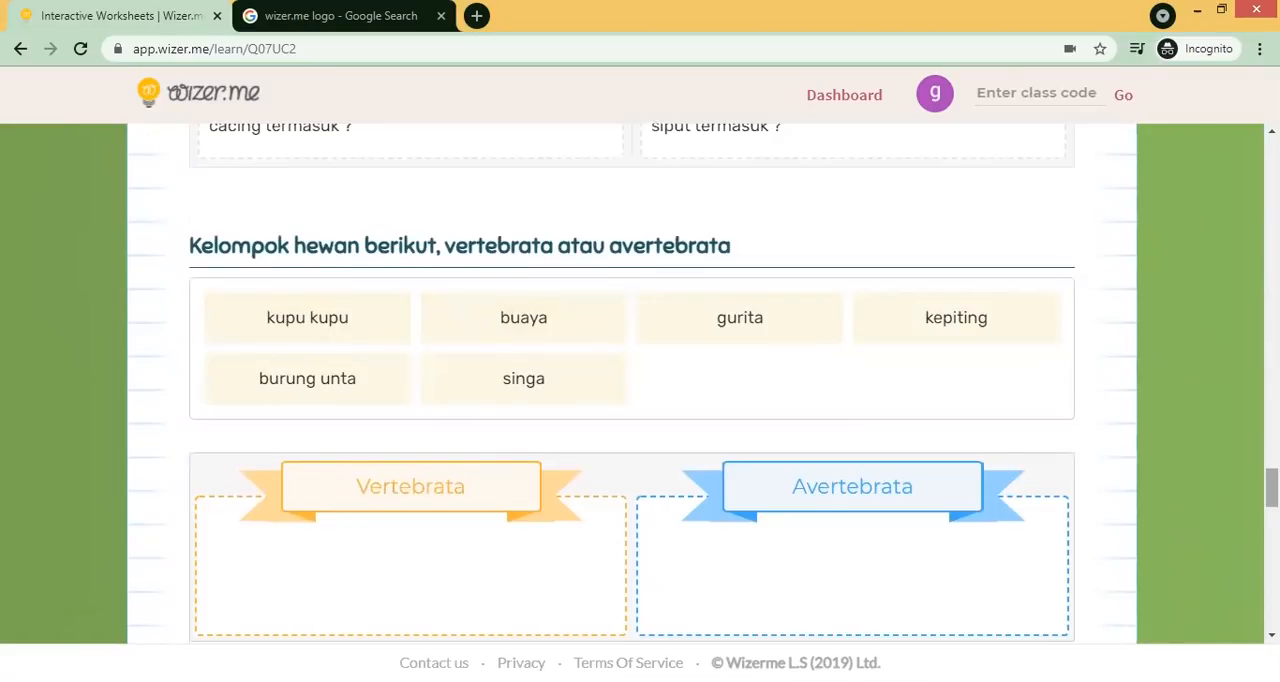
left_click_drag(1272, 488, 1272, 494)
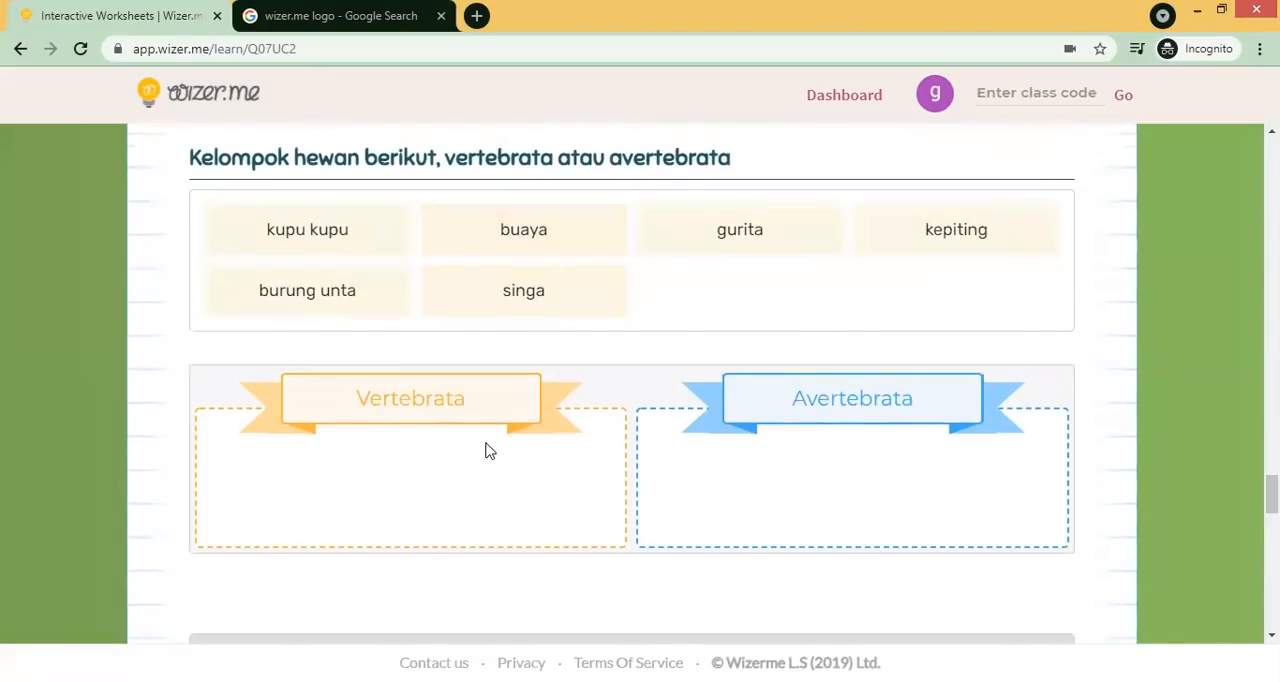
left_click_drag(571, 249, 551, 380)
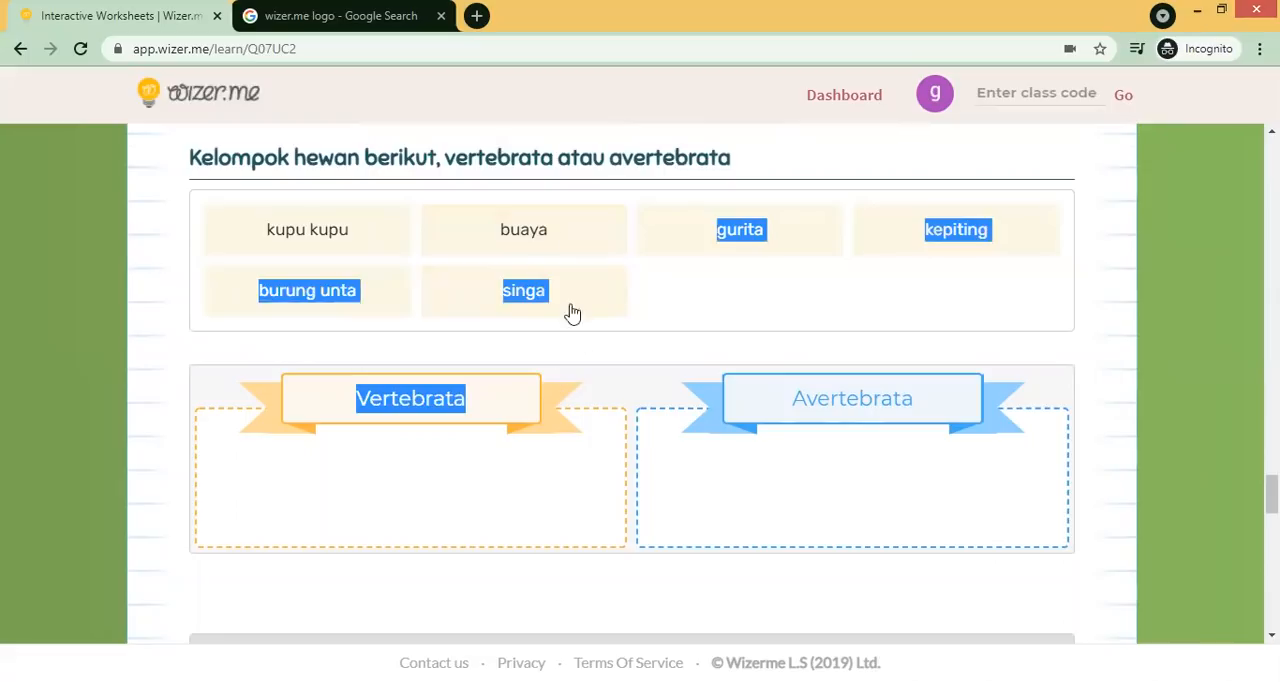
left_click(548, 231)
left_click(548, 231)
left_click(545, 245)
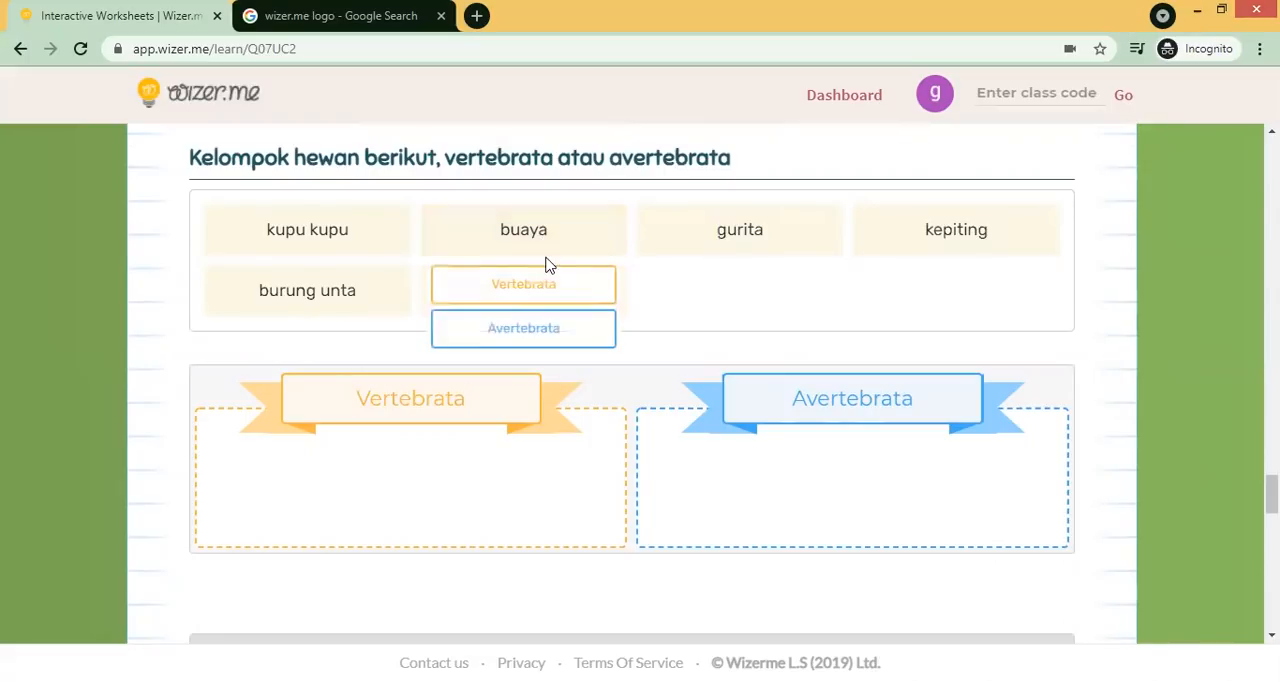
left_click(578, 280)
left_click(748, 234)
left_click(757, 327)
- Sort singa and burung unta into Vertebrata, and gurita and kupu kupu into Avertebrata
left_click(971, 243)
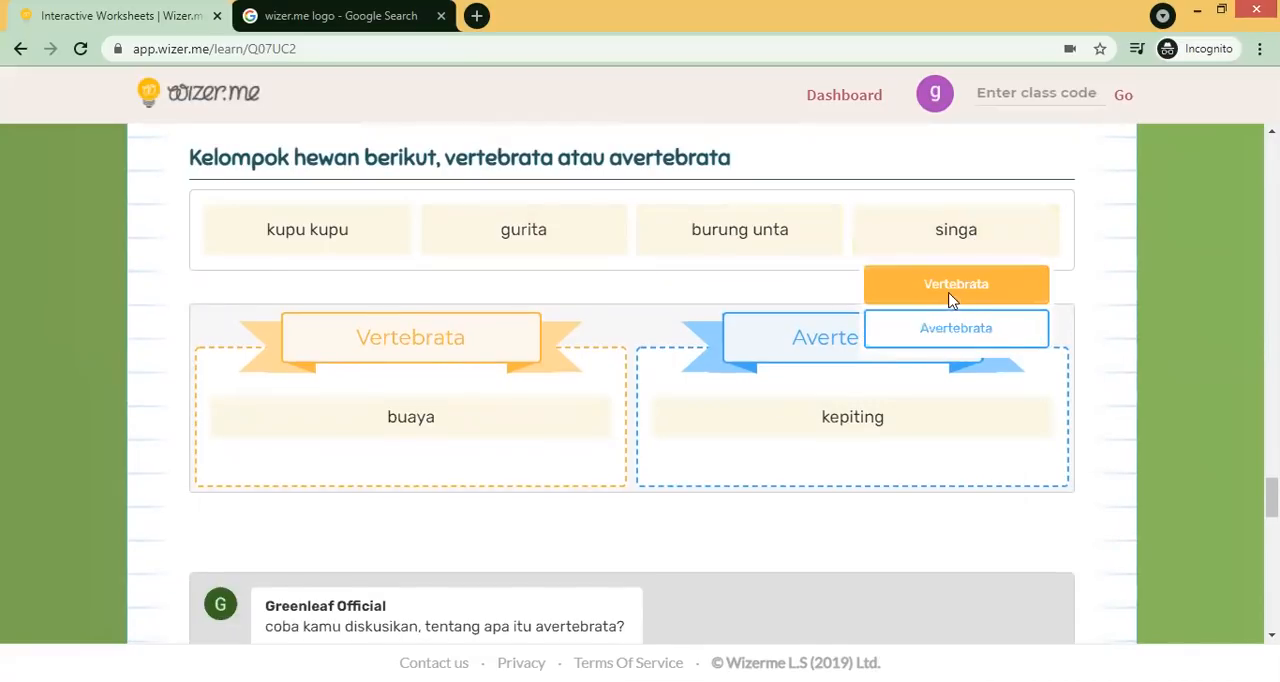
left_click(951, 300)
left_click(684, 250)
left_click(686, 286)
left_click(515, 220)
left_click(551, 331)
left_click(343, 240)
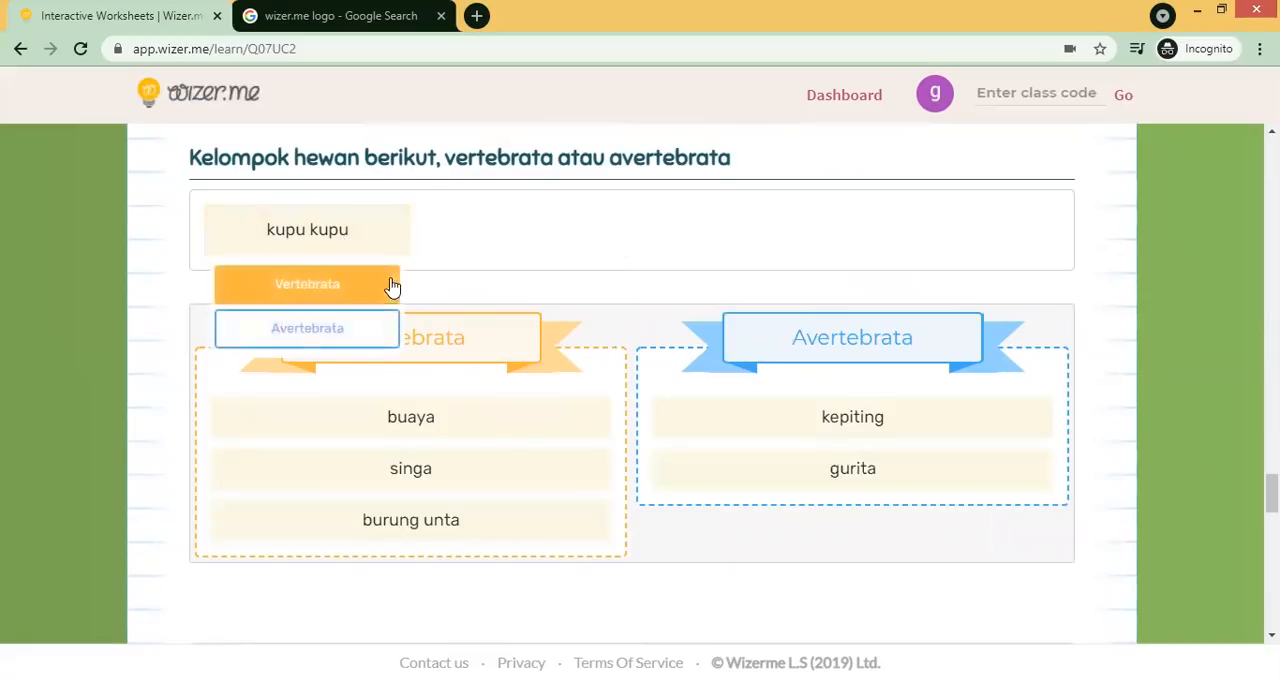
left_click(375, 335)
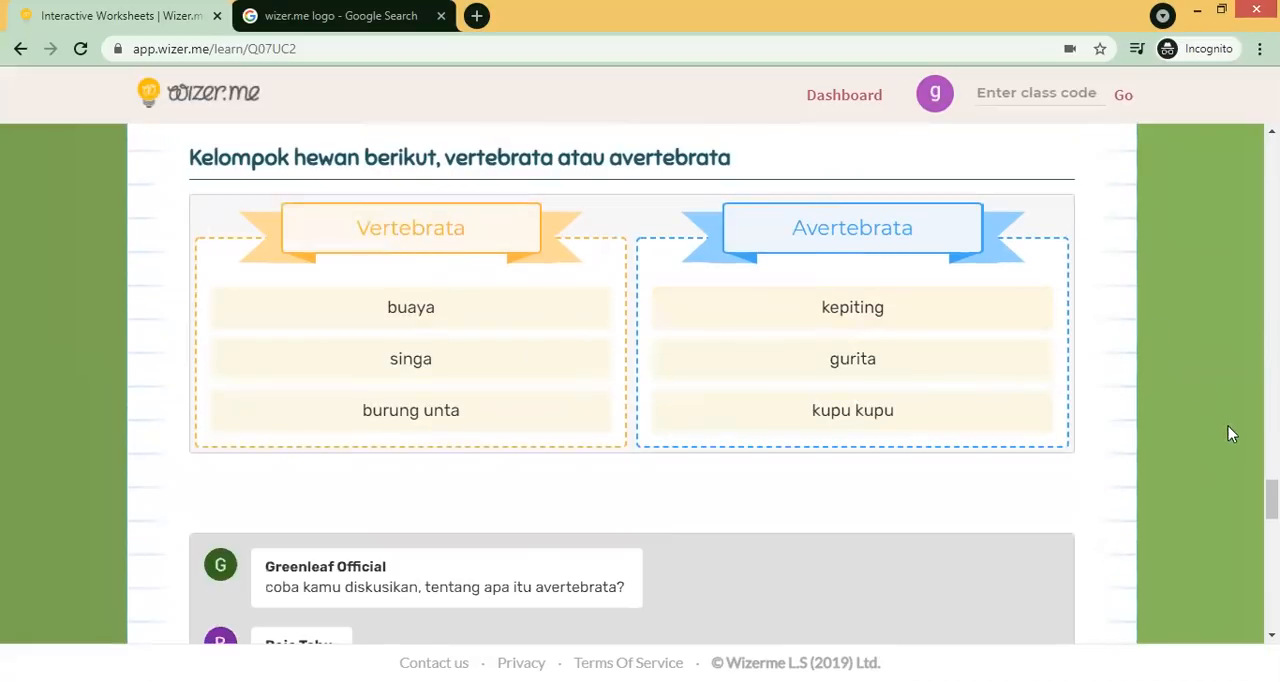
- Post the discussion reply "avertebrata itu hewan tidak bertulang punggung, misalkan kupu2."
scroll(1228, 433, "down", 4)
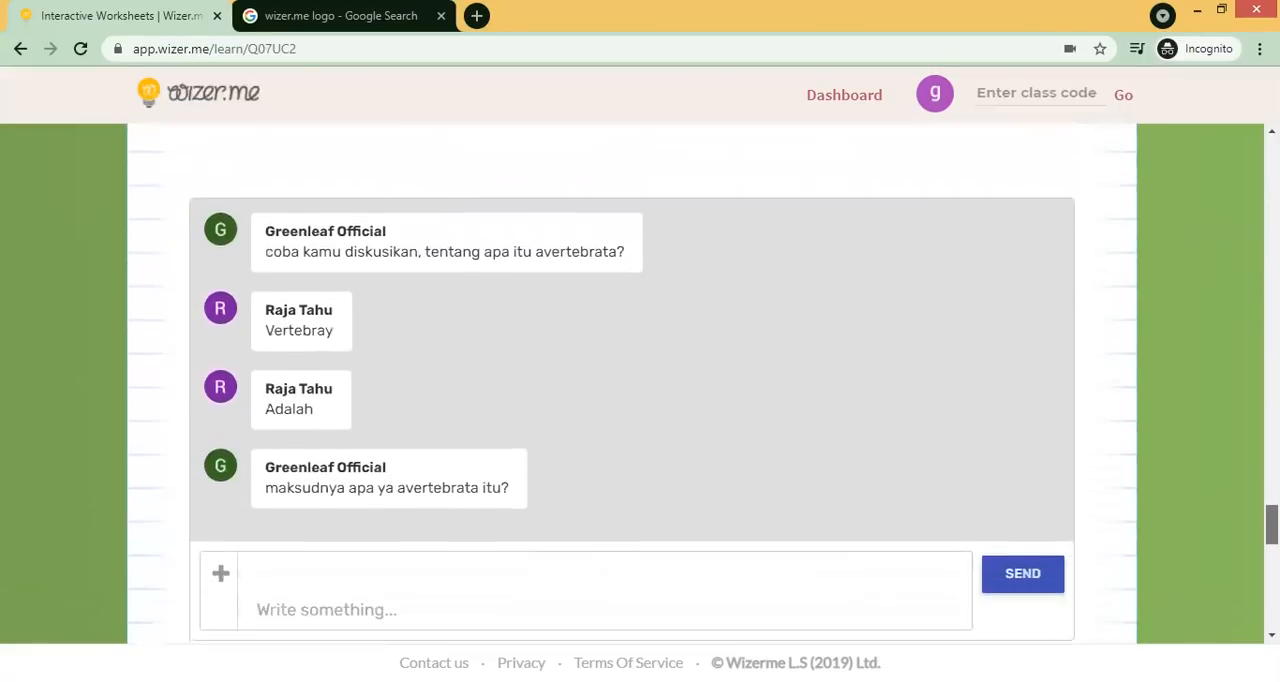
scroll(703, 389, "down", 1)
mouse_move(1272, 533)
left_mouse_down()
mouse_move(1272, 511)
mouse_move(1272, 526)
left_mouse_up()
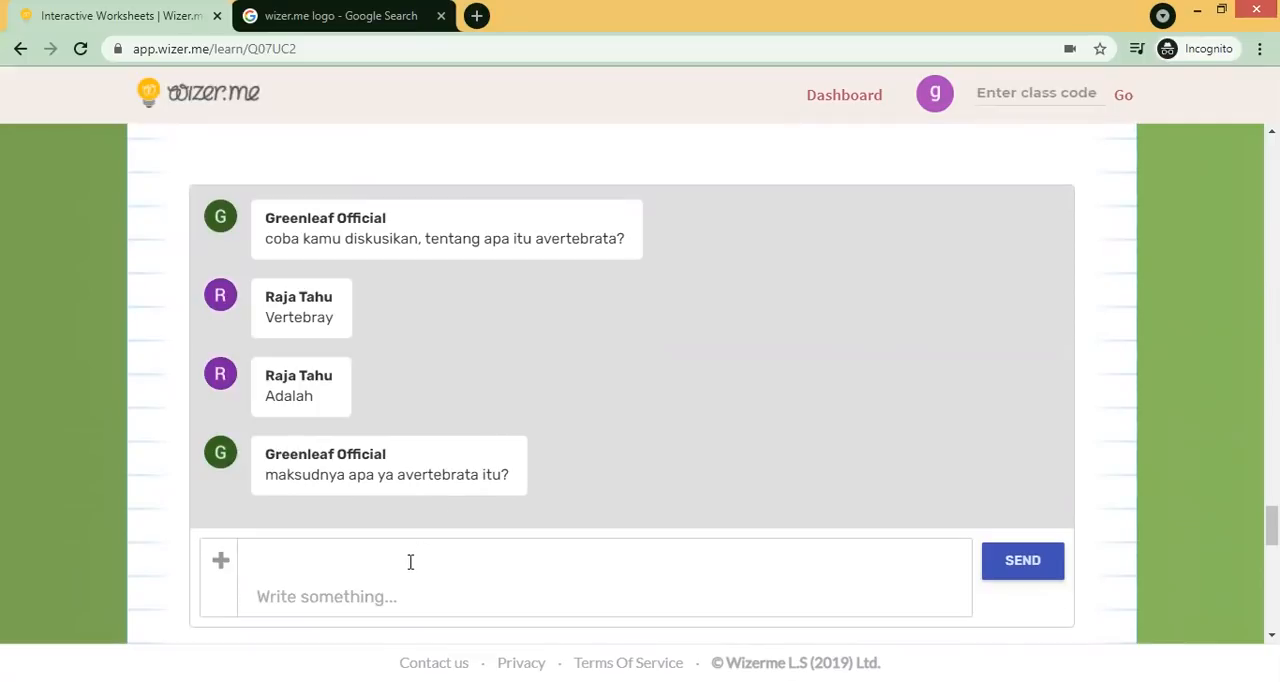
scroll(1074, 531, "down", 1)
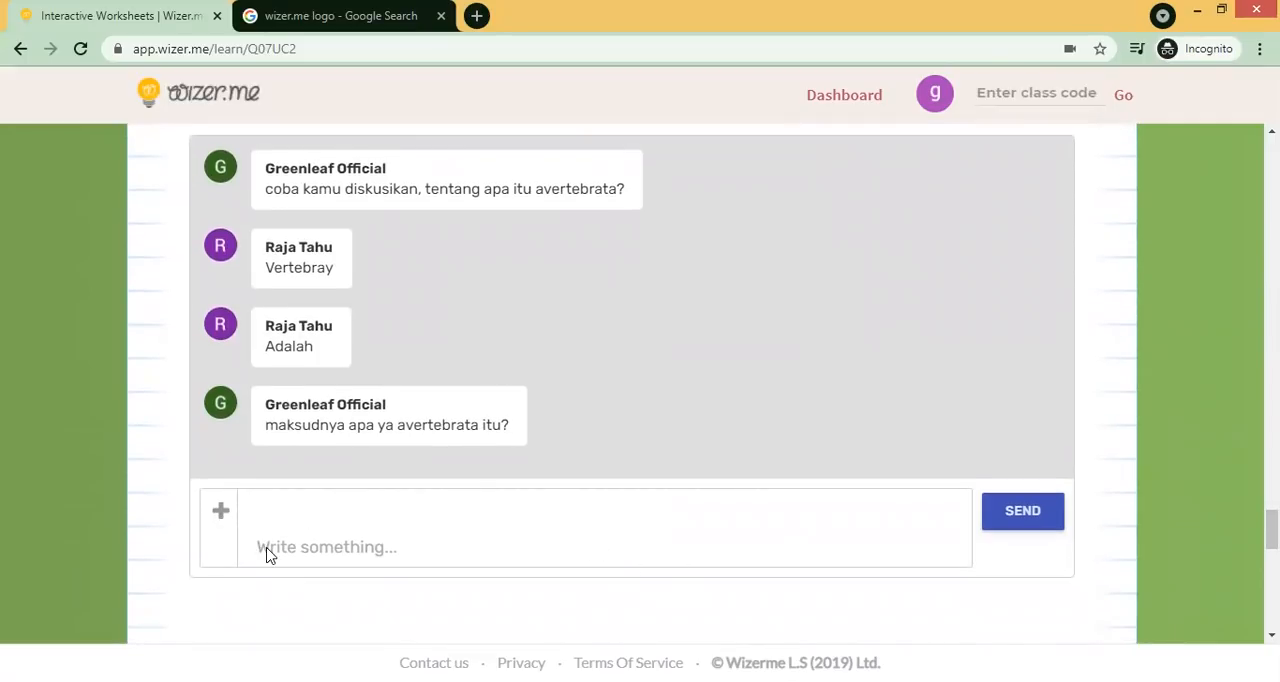
left_click(274, 500)
type("avertebrata itu hewan tidak bertulang punggung, misalkan kupu2.")
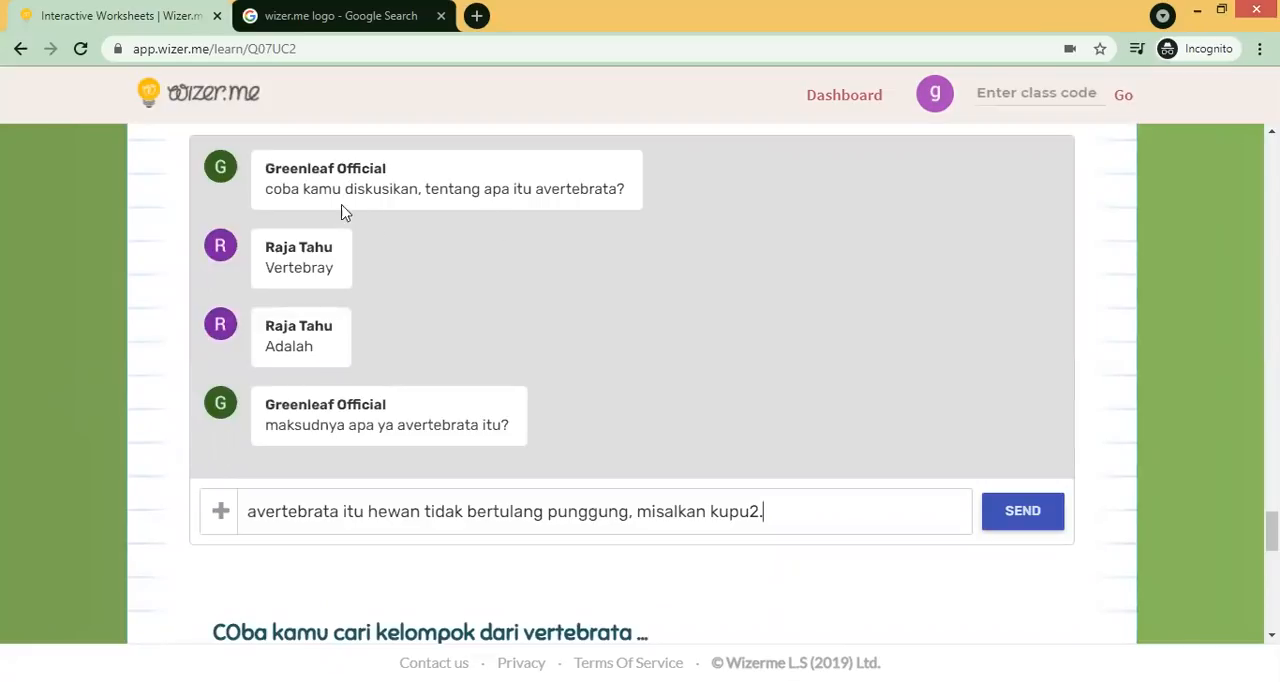
left_click(1031, 512)
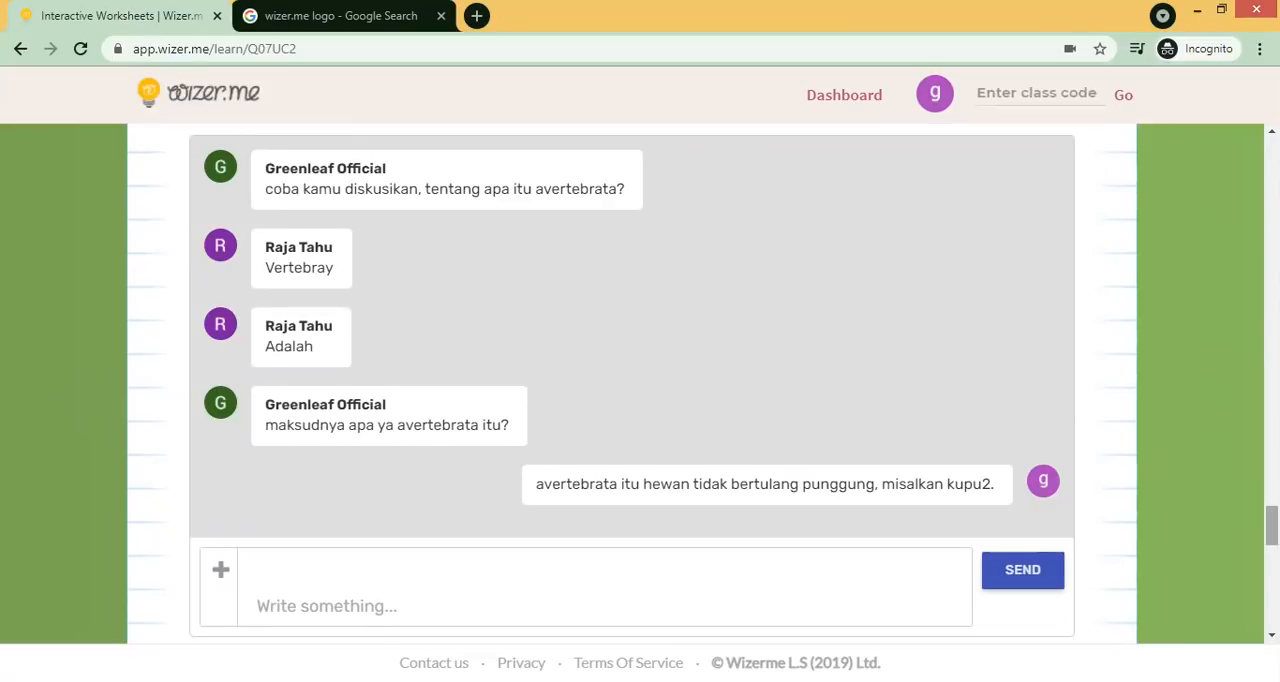
- Mark PISCES in the vertebrata word search by selecting its first and last letters
scroll(1271, 525, "down", 4)
left_click_drag(1271, 552, 1271, 563)
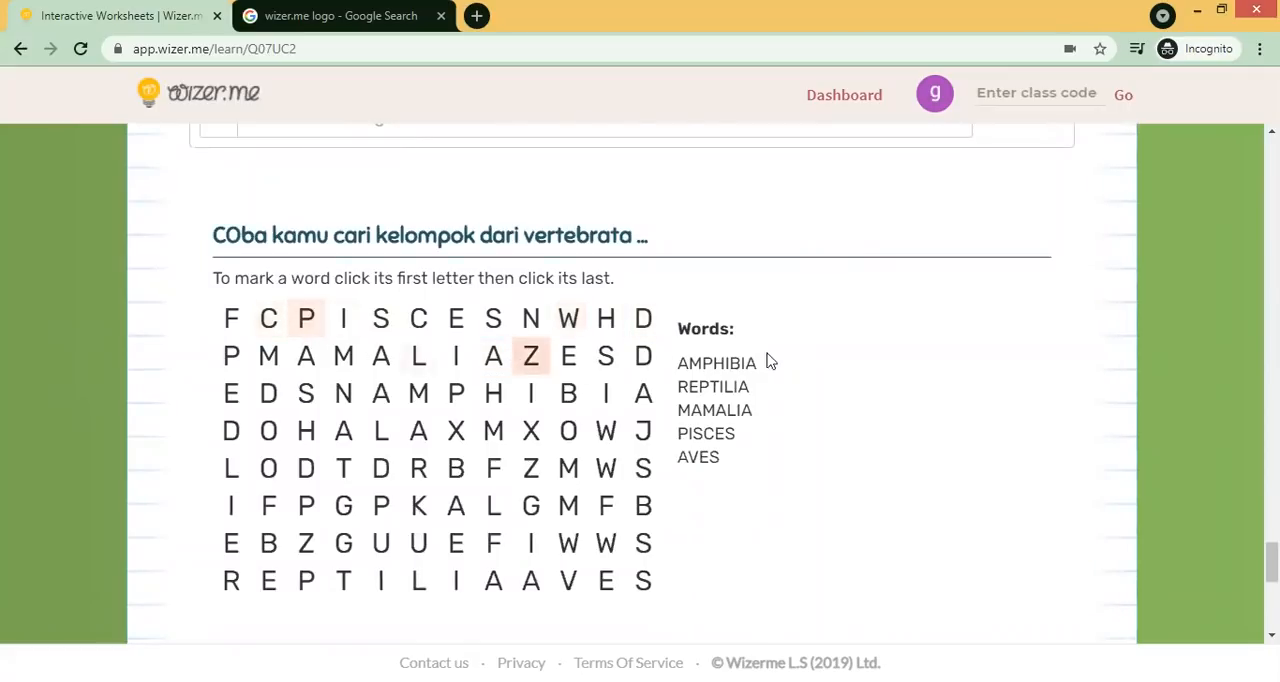
left_click_drag(1271, 562, 1271, 564)
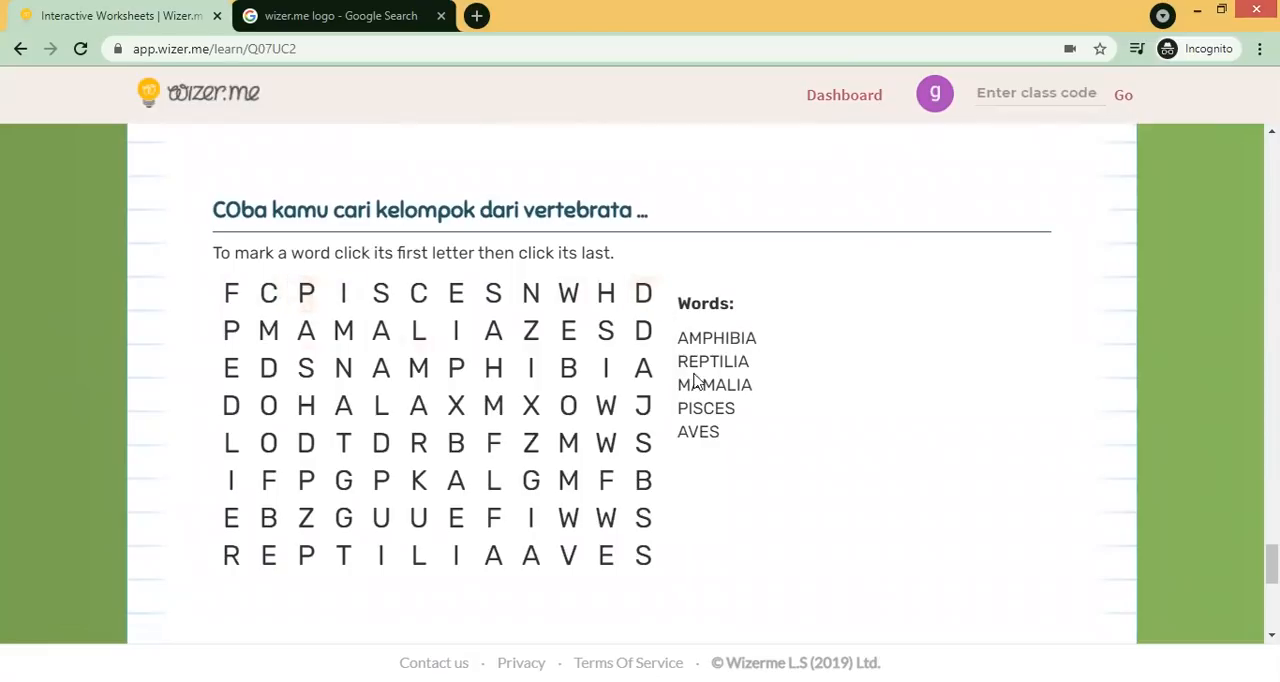
left_click(306, 292)
left_click(493, 297)
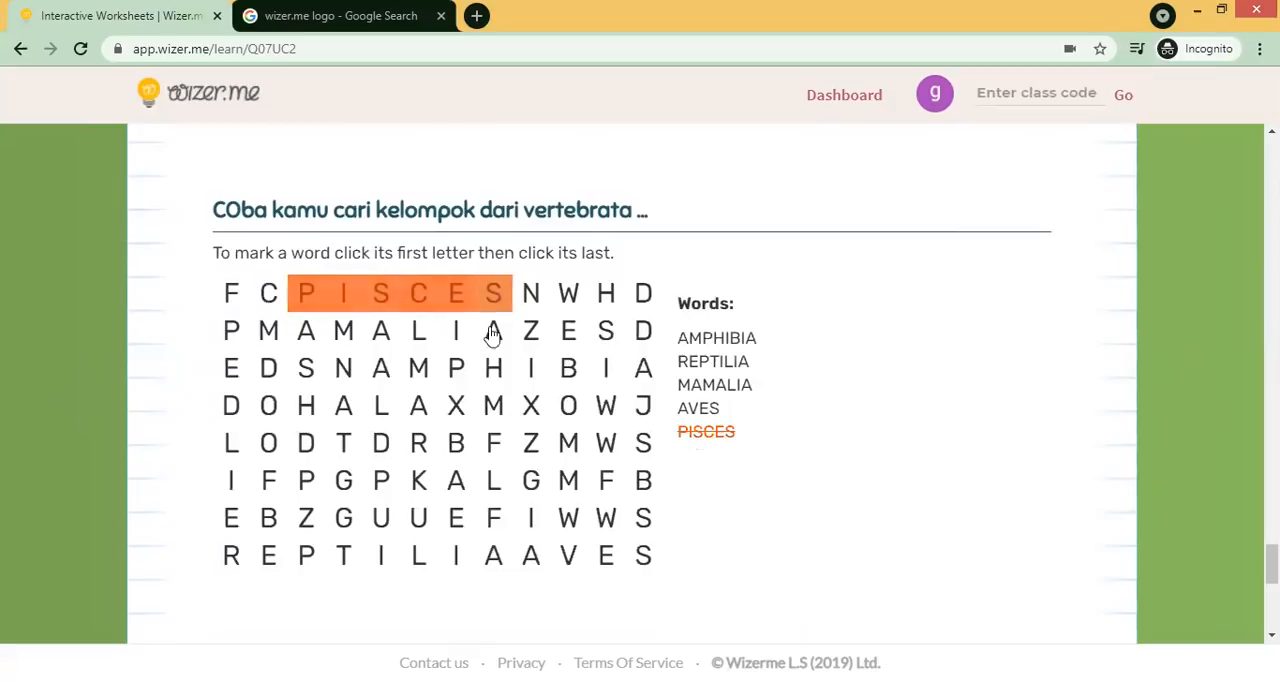
- Mark AMPHIBIA and REPTILIA in the word search
left_click(388, 380)
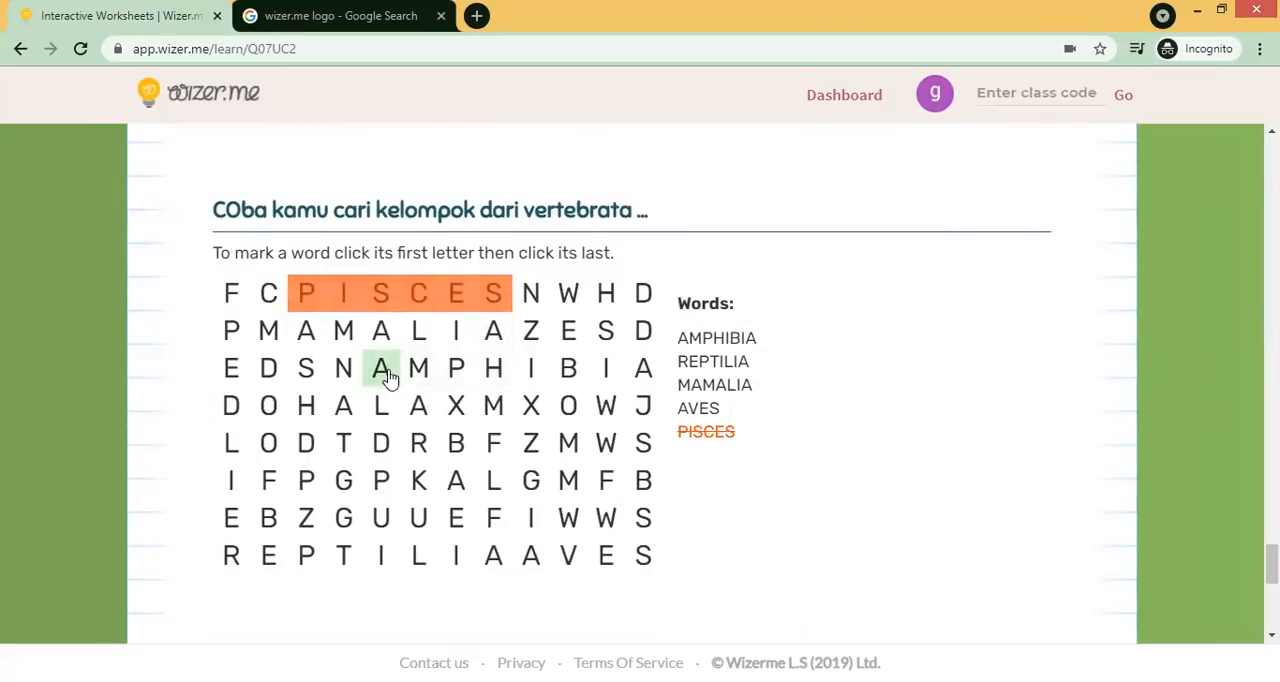
left_click(645, 378)
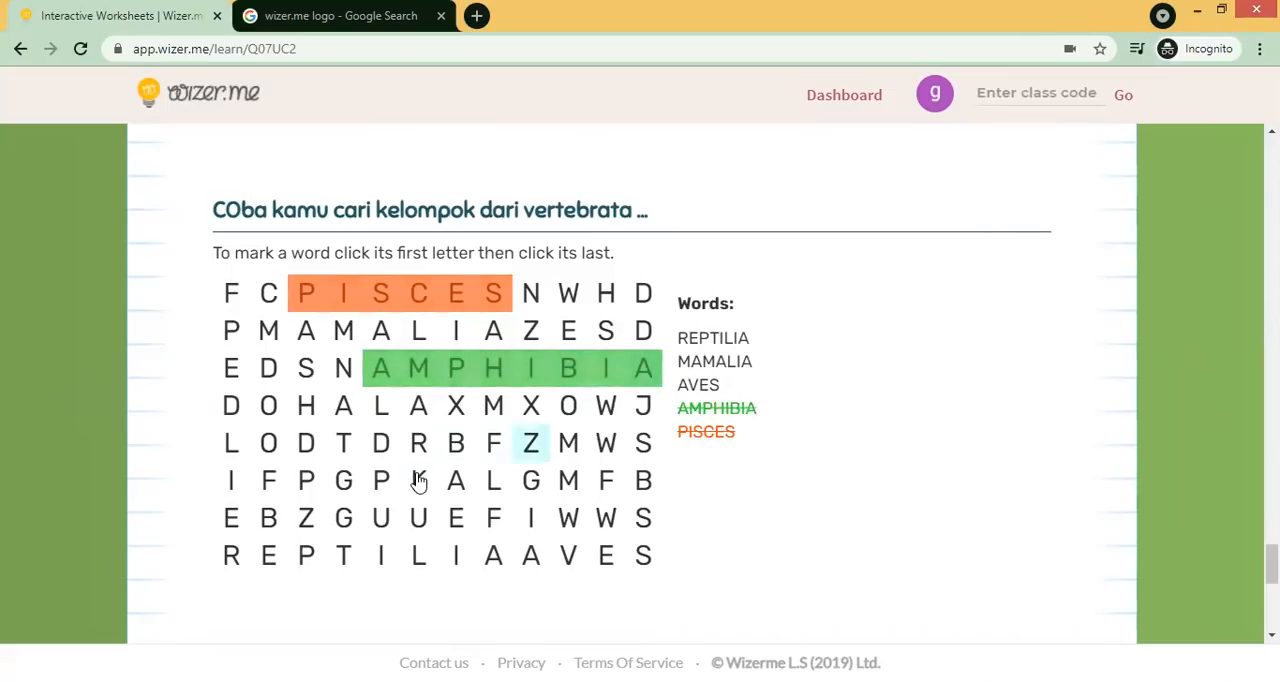
left_click(231, 558)
left_click(494, 556)
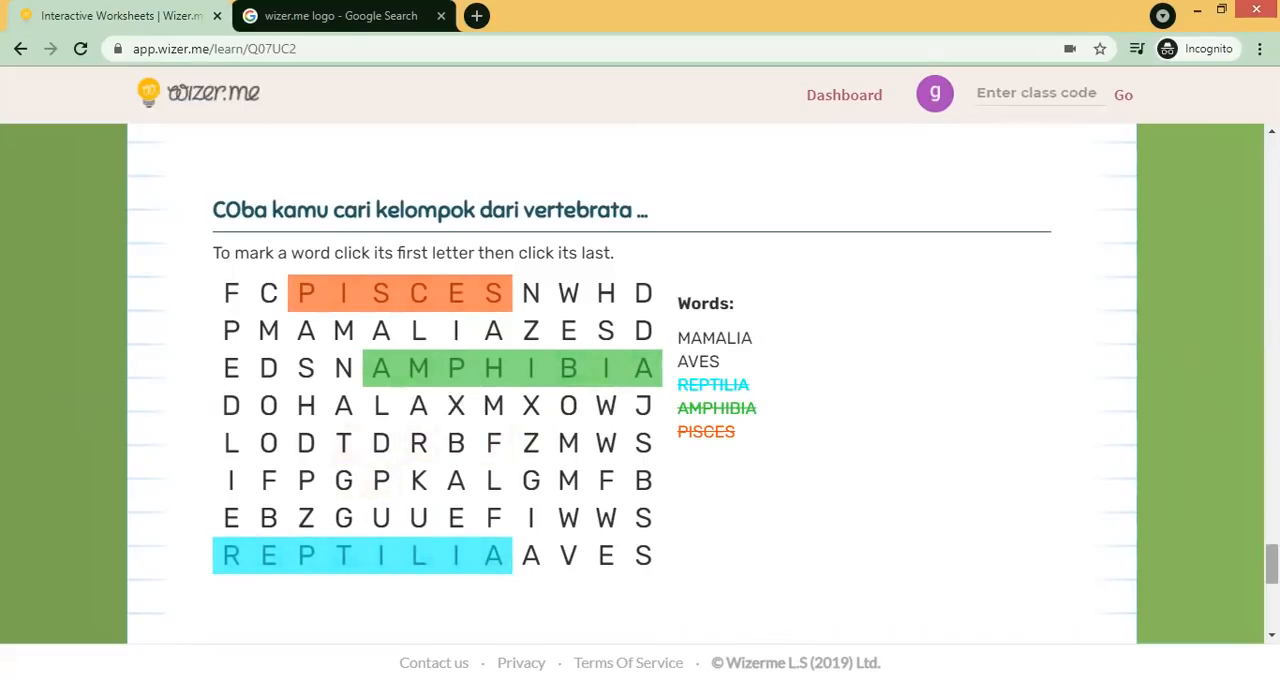
- Give the reflection question a thumbs up and answer "saya belajar tentang ciri ciri makhluk hidup, ternyata ada banyak ciri2nya.. kesannya luar biasa dan seru."
scroll(632, 380, "down", 3)
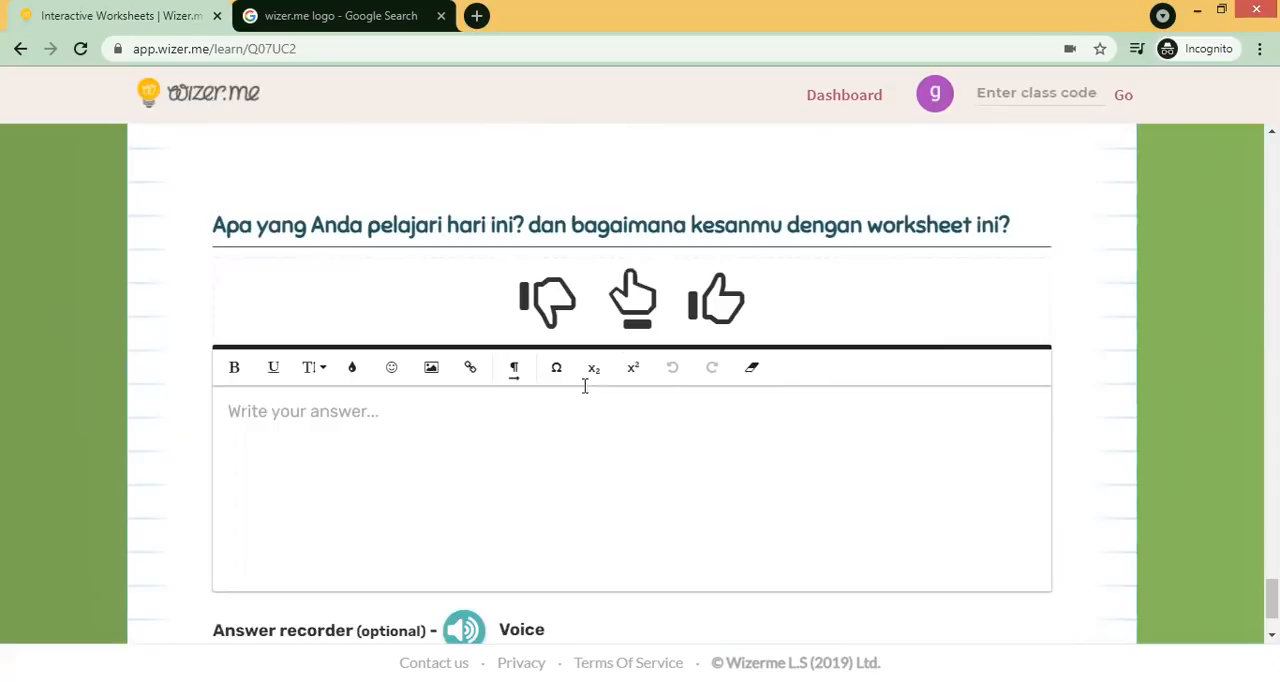
left_click(706, 316)
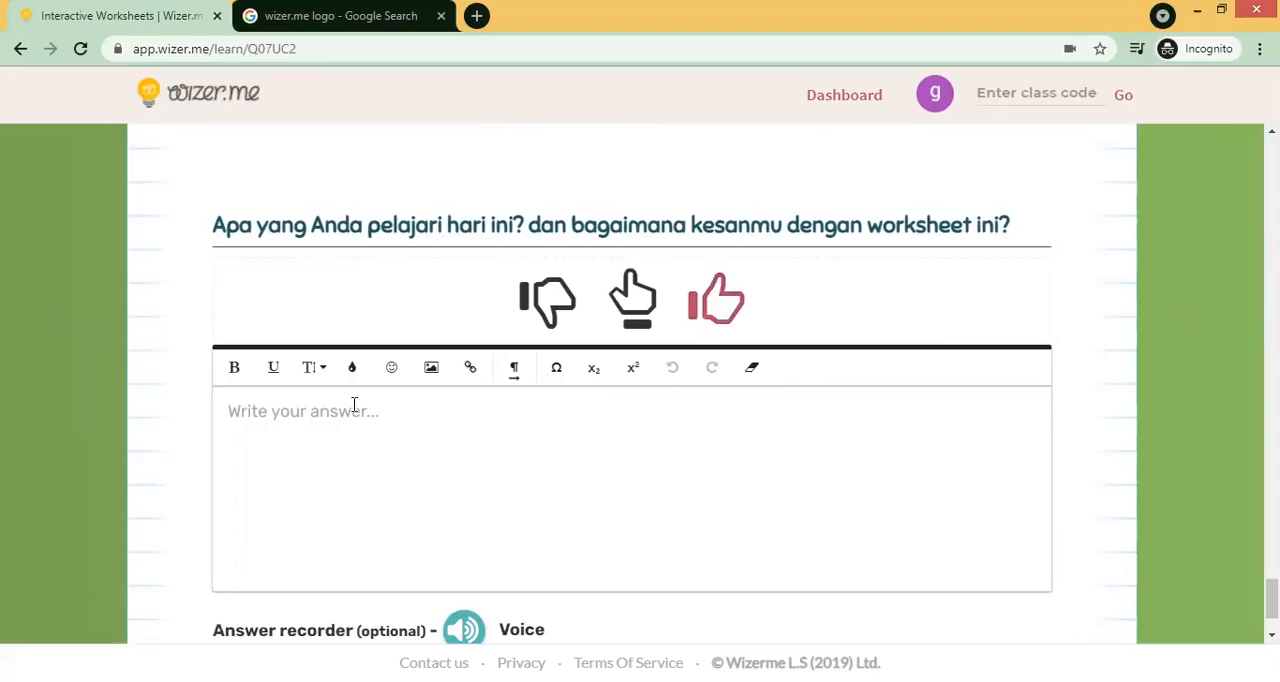
type("sa")
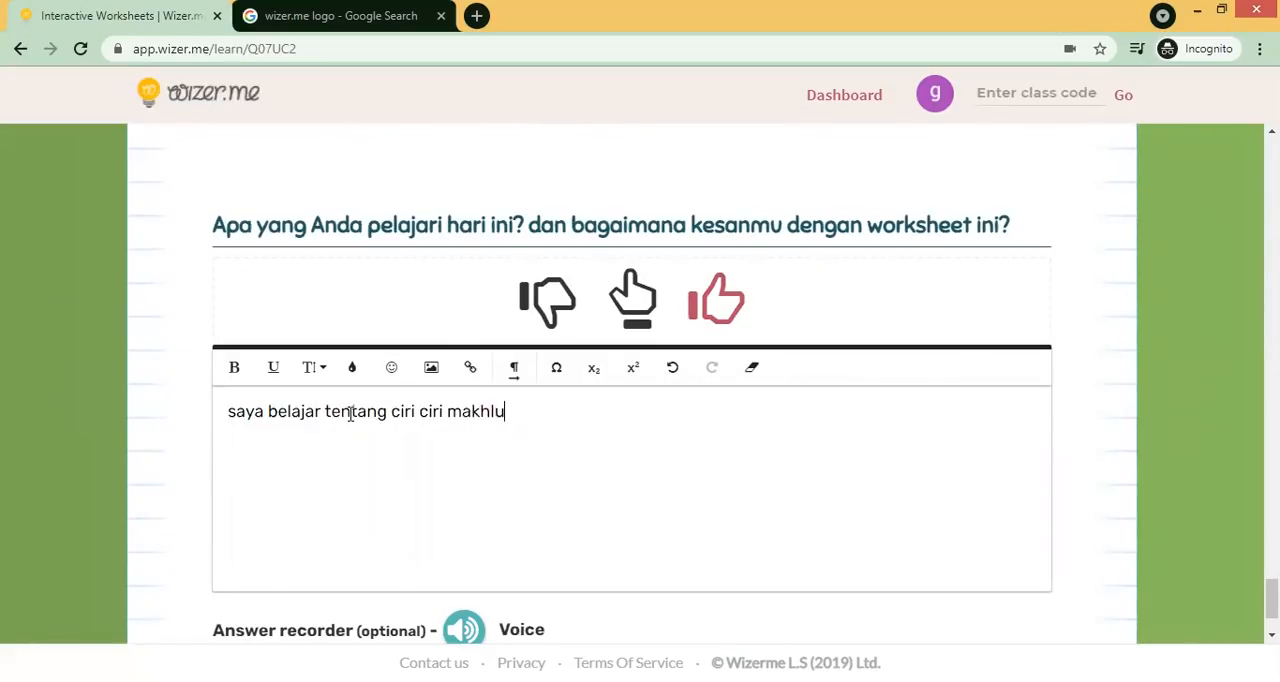
type("hidup, ternyata ada banyak ciri2")
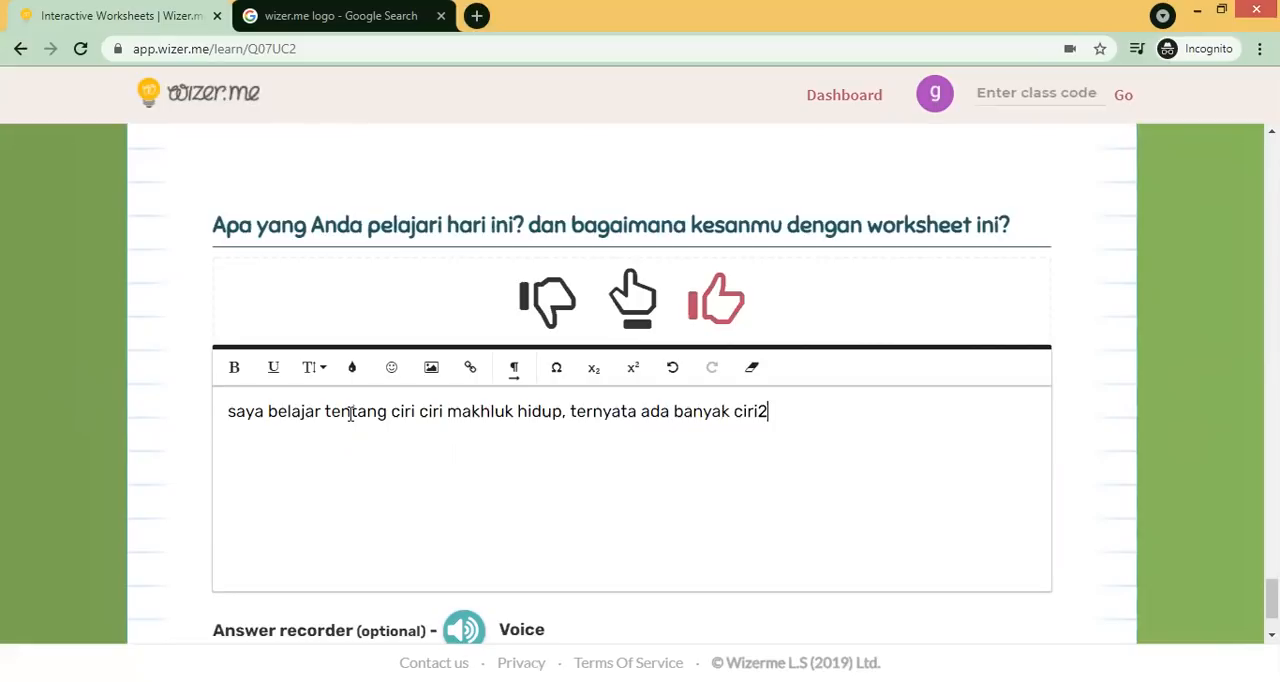
type("nya.. kesannya luar bias")
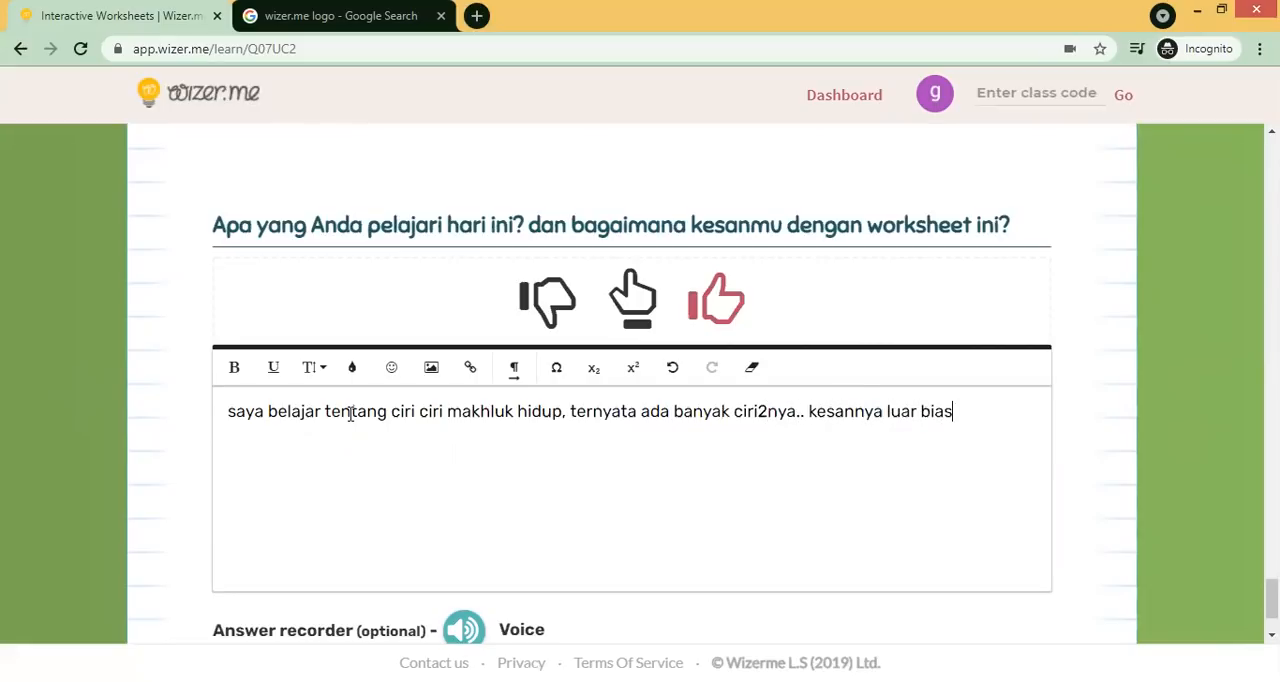
type("a dan seru.")
- Save the worksheet, then hand in the work and confirm the submission
scroll(1229, 591, "down", 2)
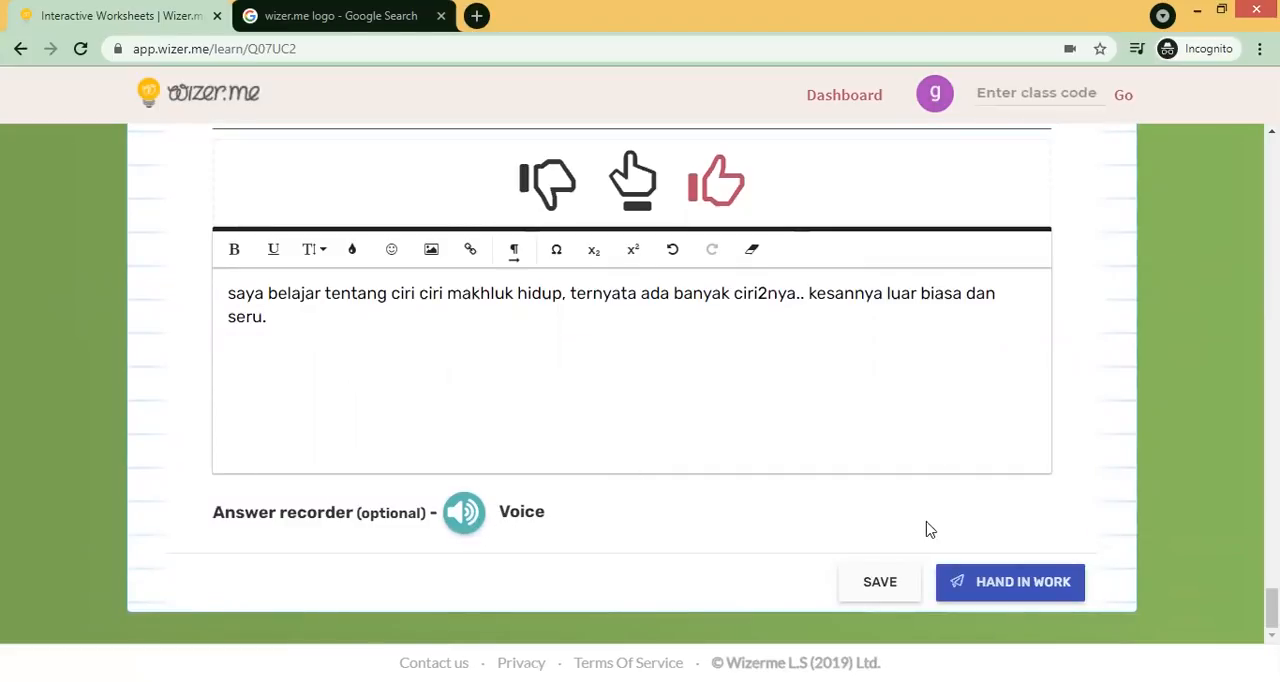
left_click(886, 586)
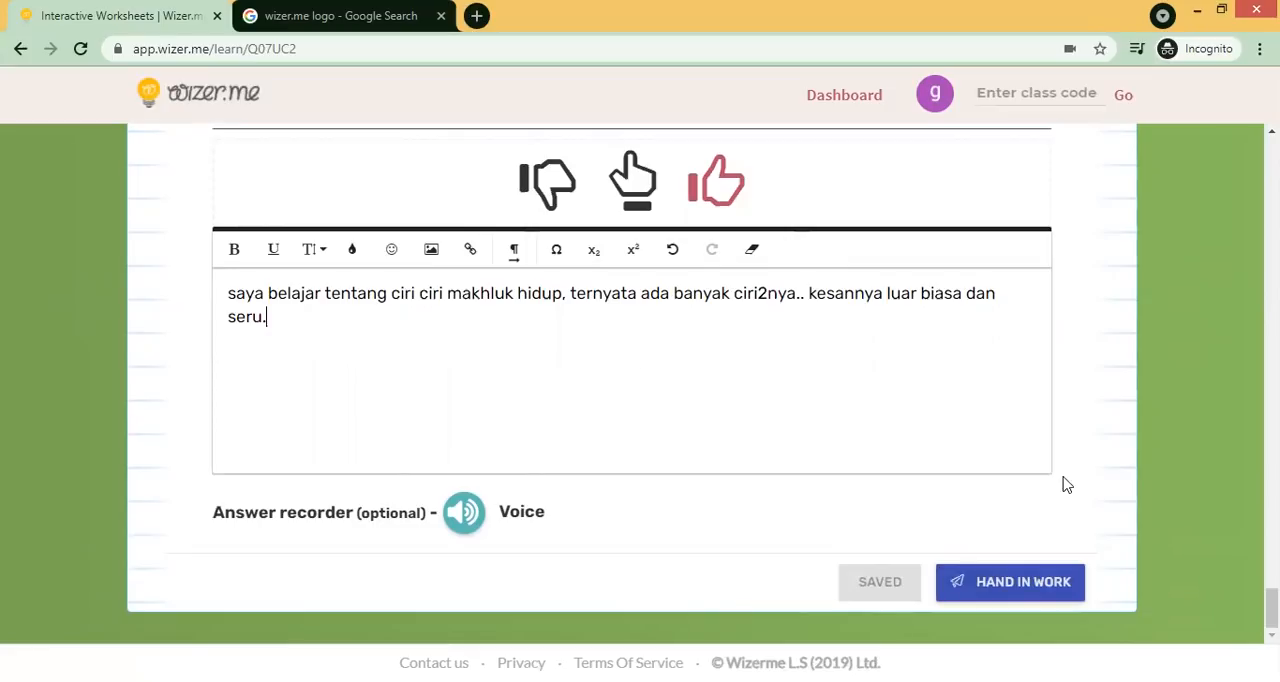
mouse_move(1272, 608)
left_mouse_down()
mouse_move(1272, 410)
mouse_move(1272, 610)
left_mouse_up()
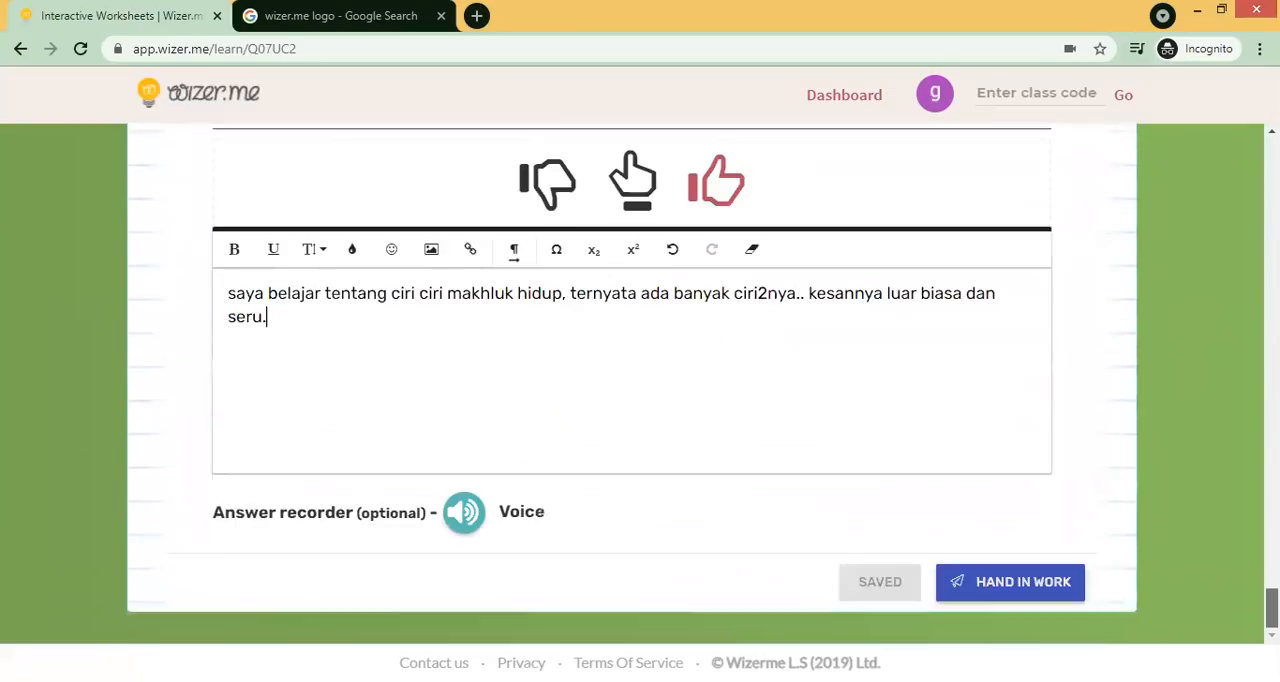
left_click(1044, 583)
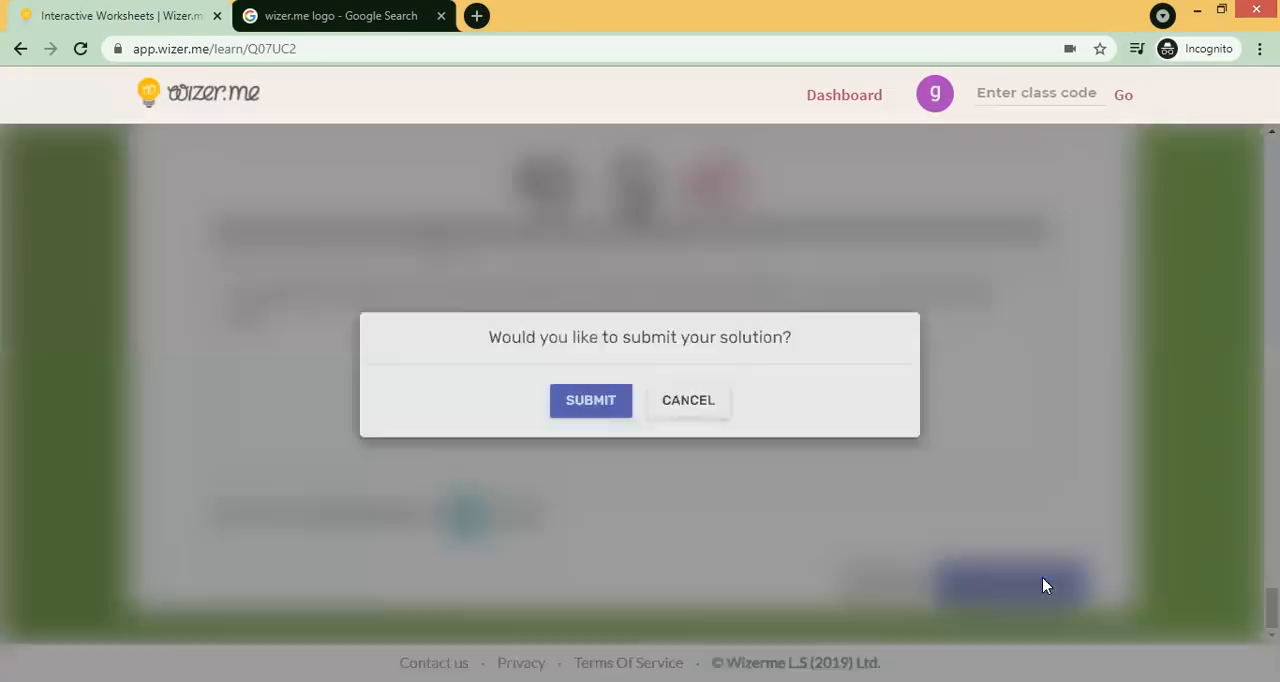
left_click(596, 399)
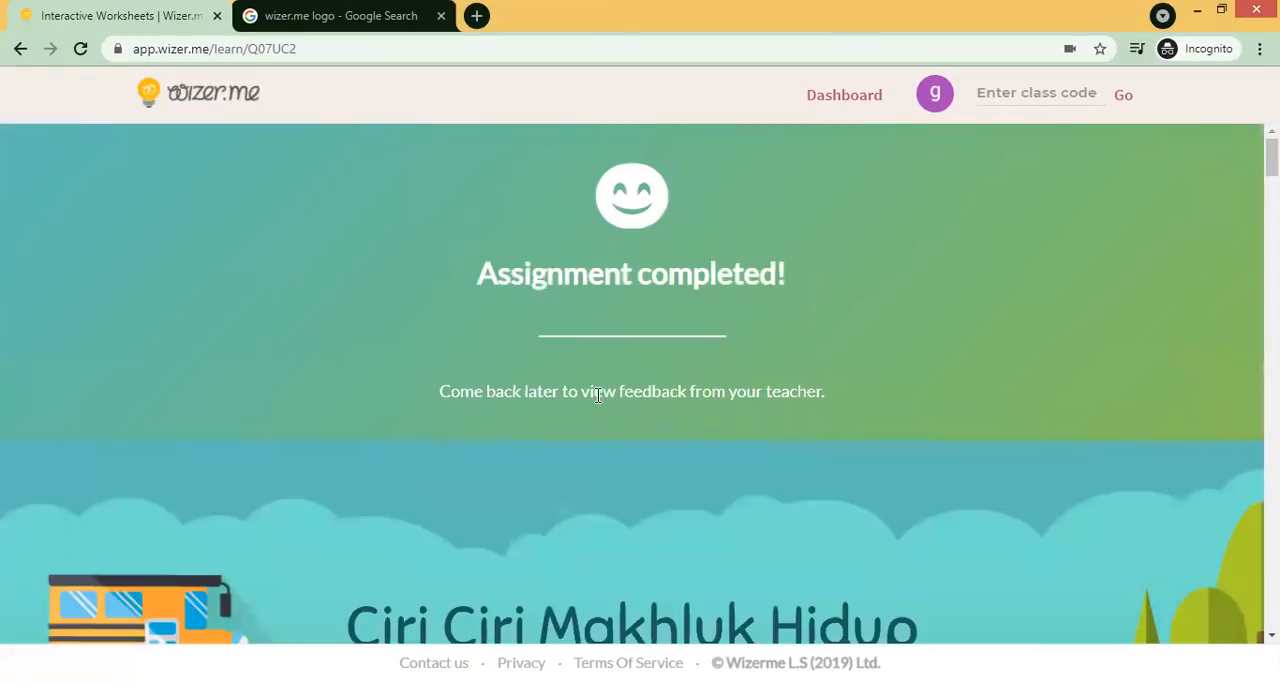
- Switch to the teacher's dashboard and open the answers of the Ciri Ciri Makhluk Hidup worksheet
left_click_drag(1272, 156, 1272, 221)
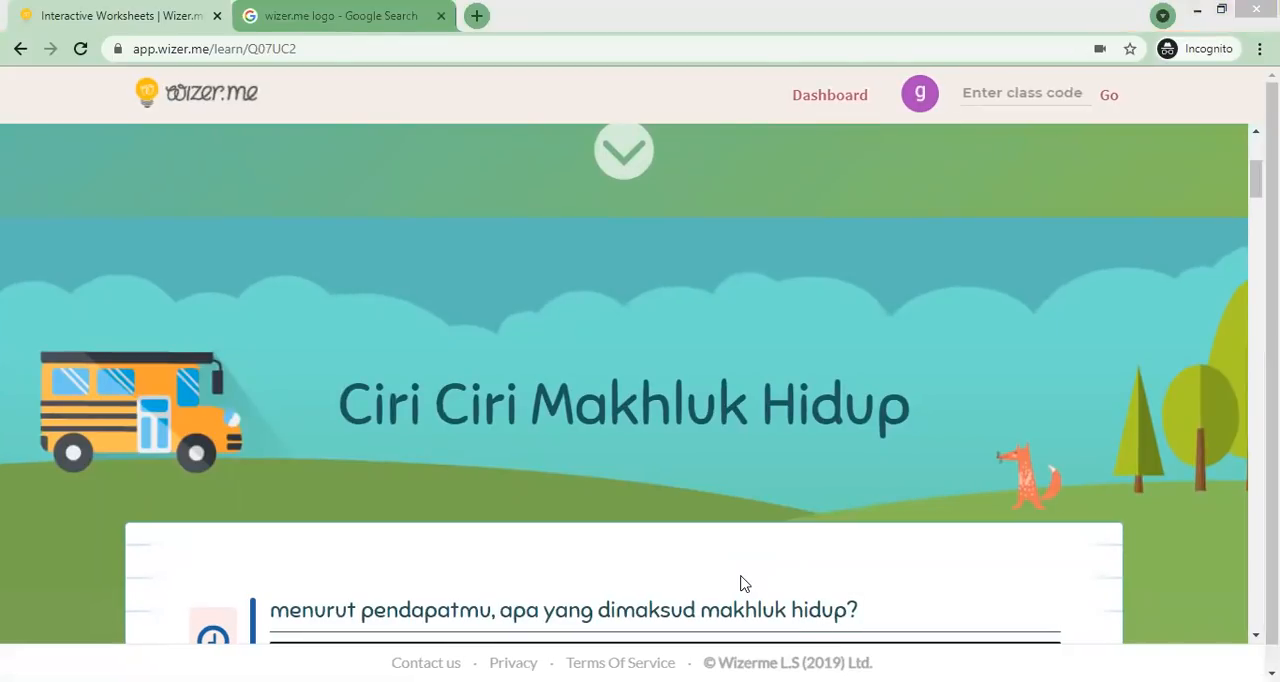
key("alt+Tab")
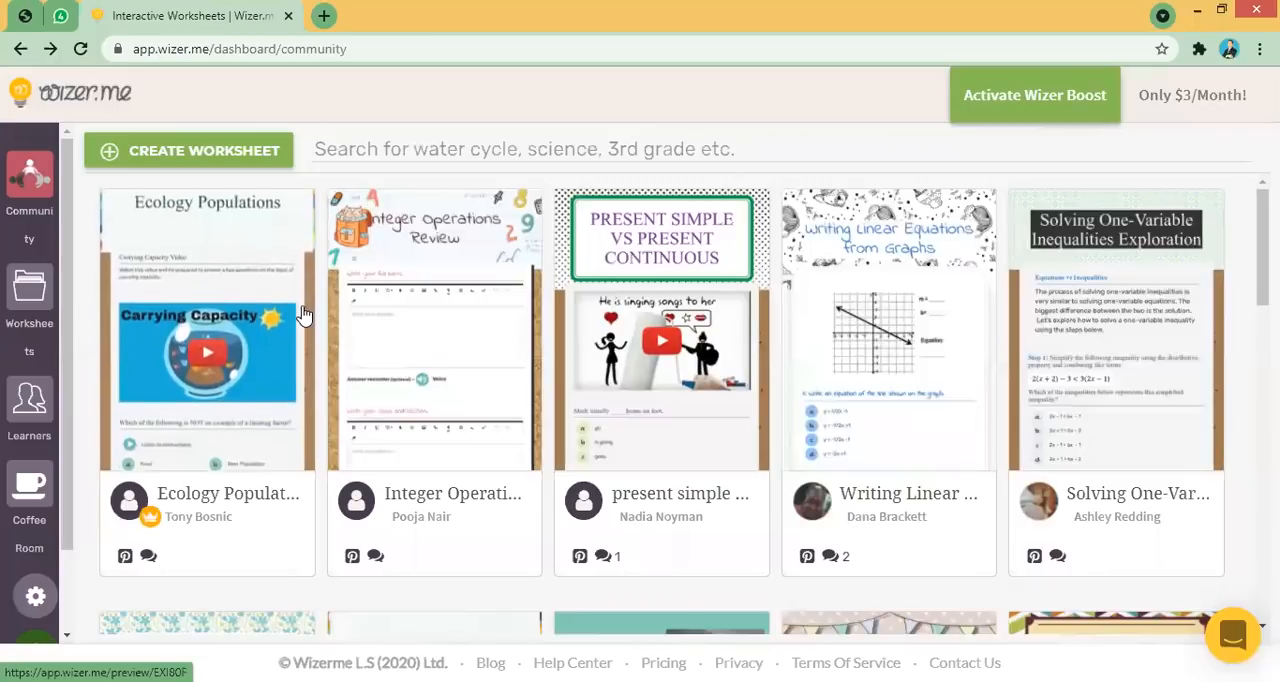
left_click(33, 297)
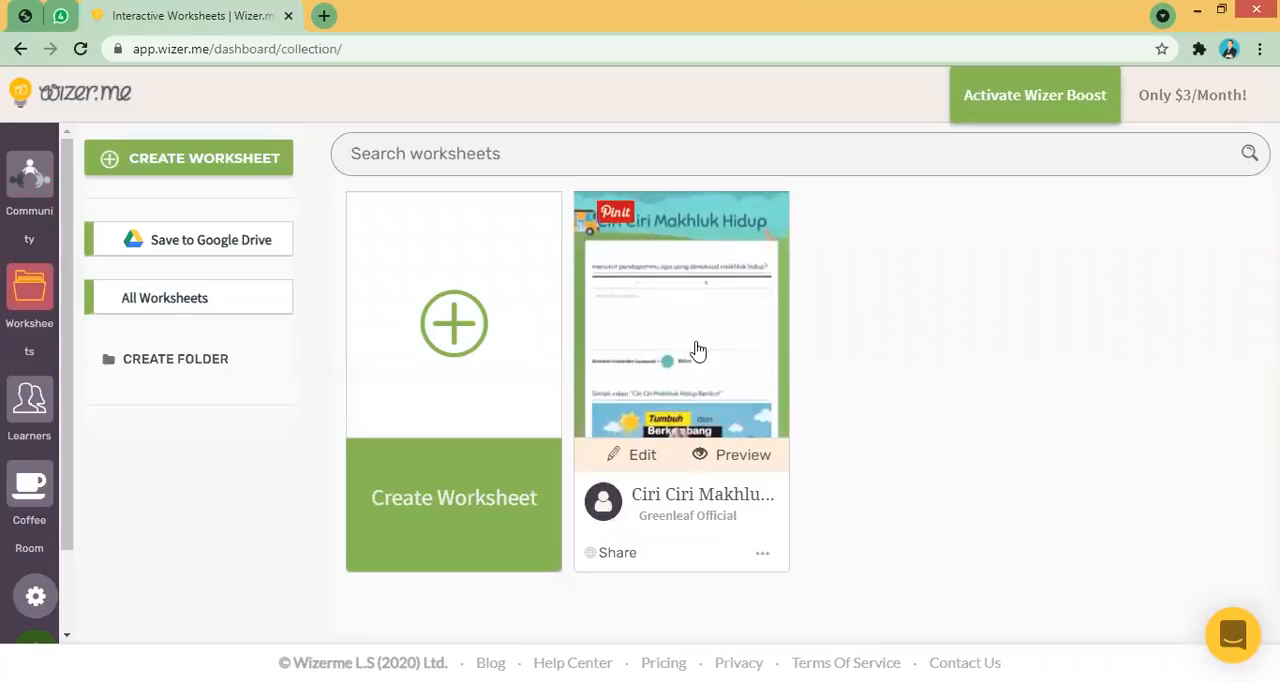
left_click(764, 557)
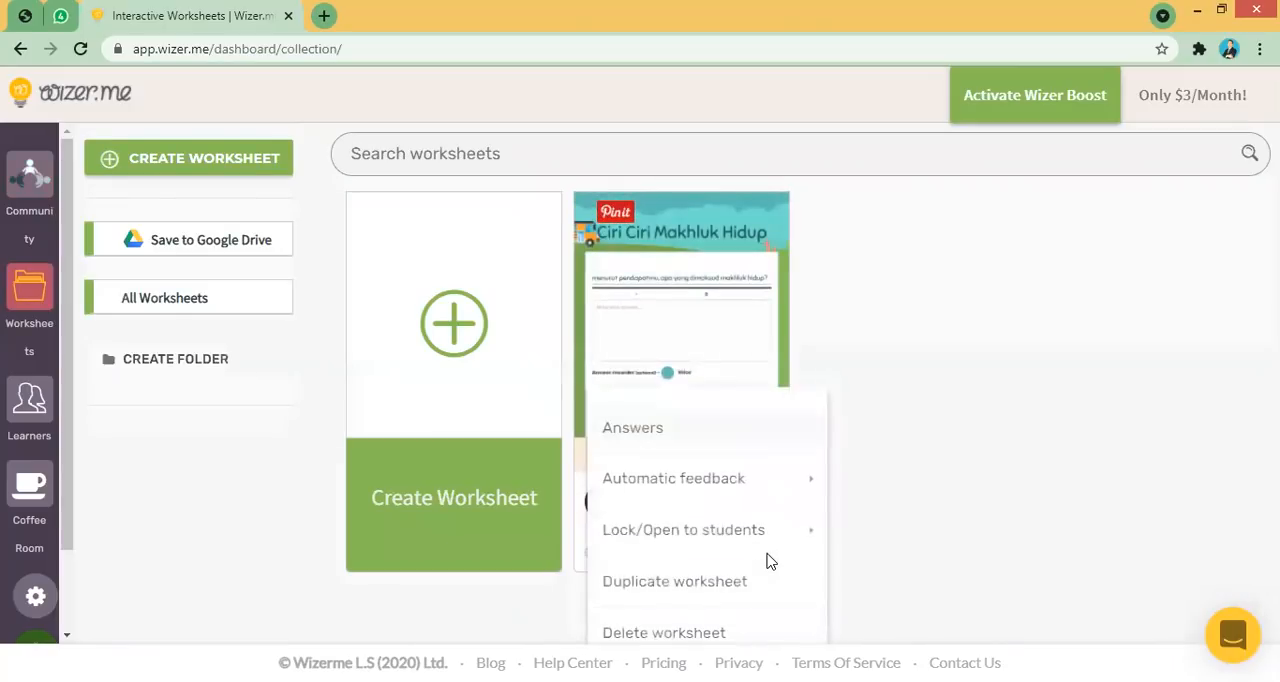
left_click(634, 430)
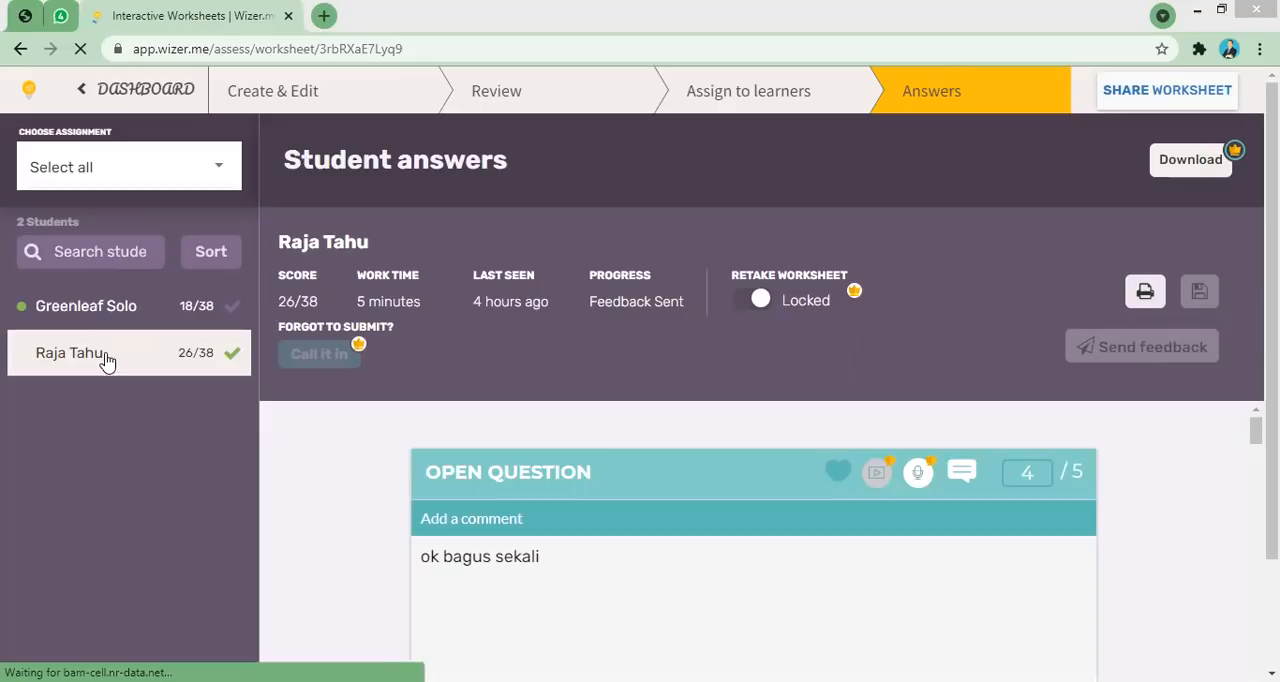
- Open the newly submitted student's answers and score the first open question 5 out of 5
left_click(124, 307)
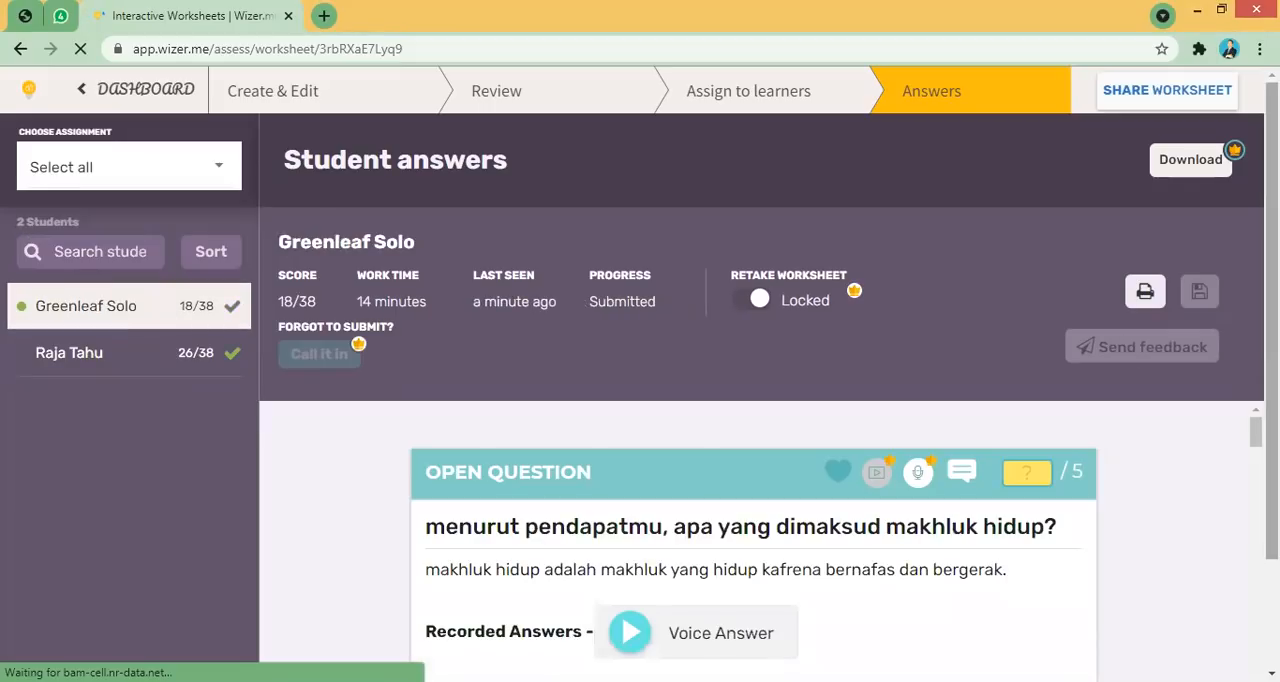
scroll(1087, 360, "down", 1)
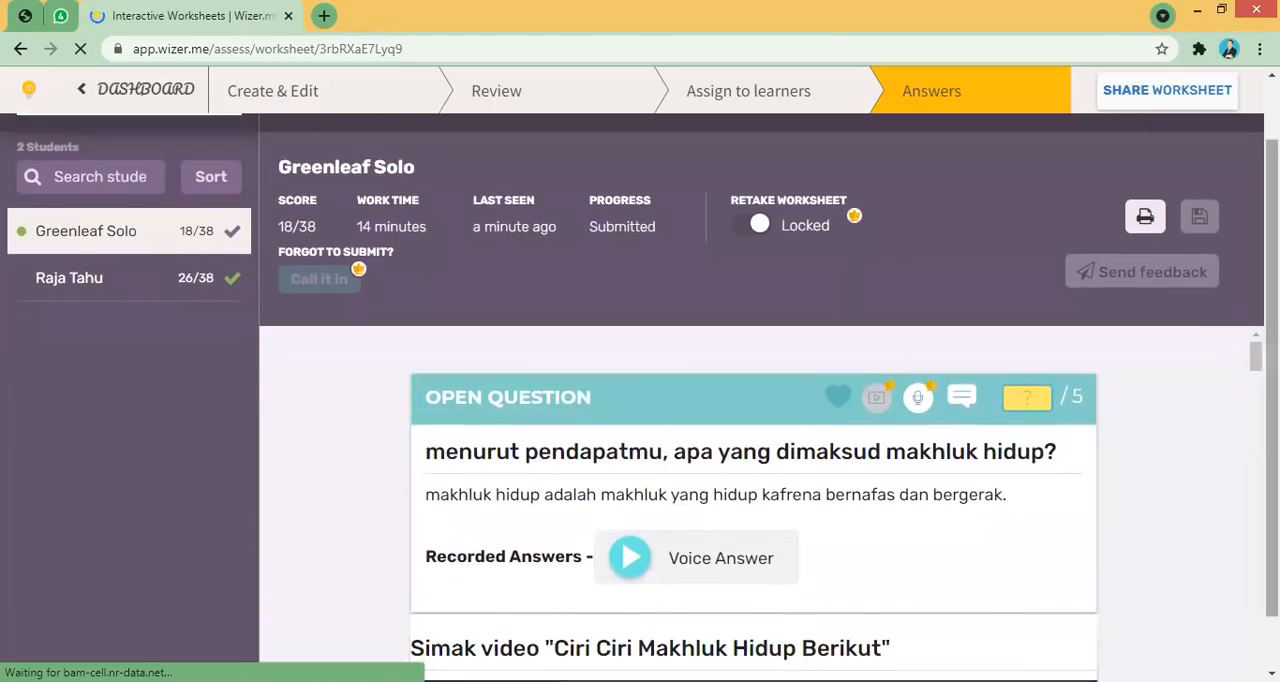
scroll(915, 440, "down", 1)
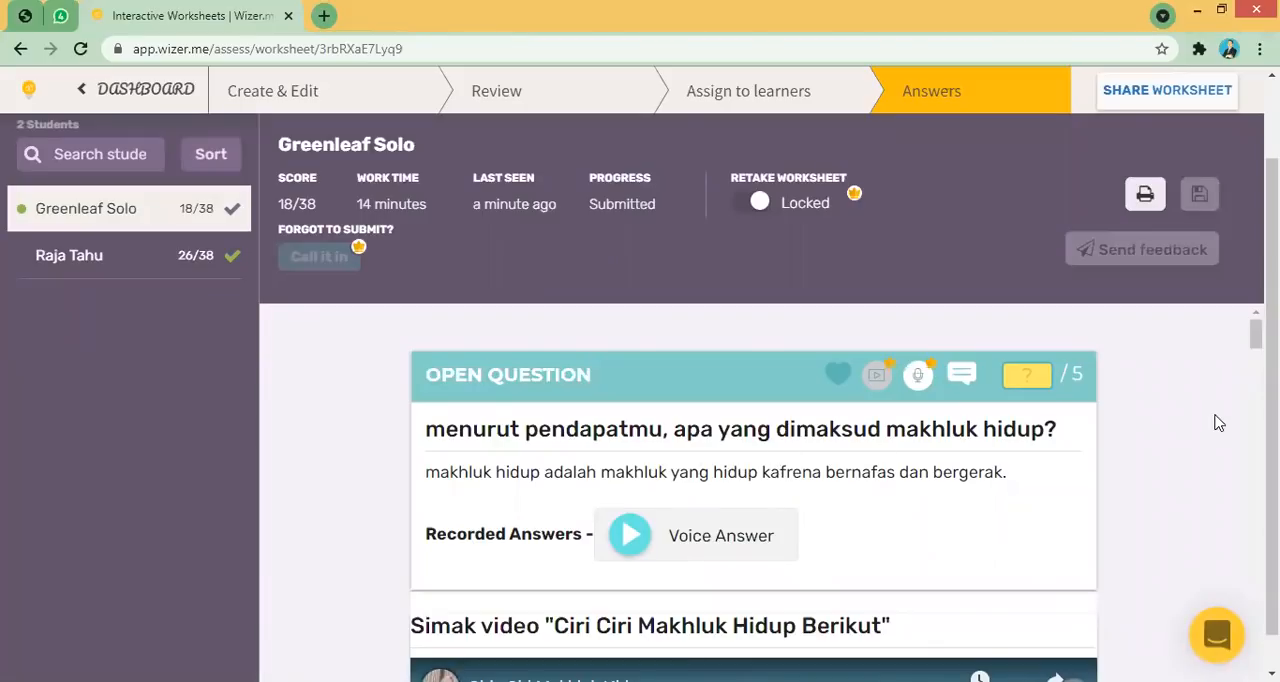
scroll(1160, 380, "down", 1)
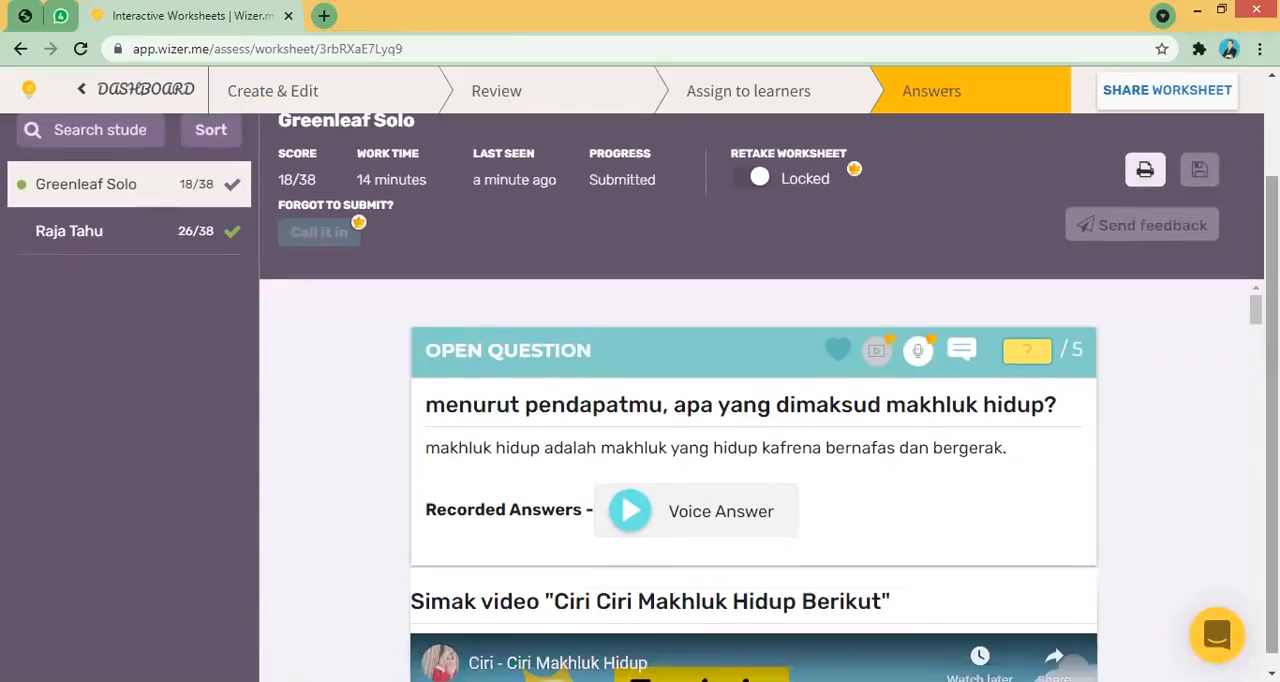
left_click(1032, 350)
type("5")
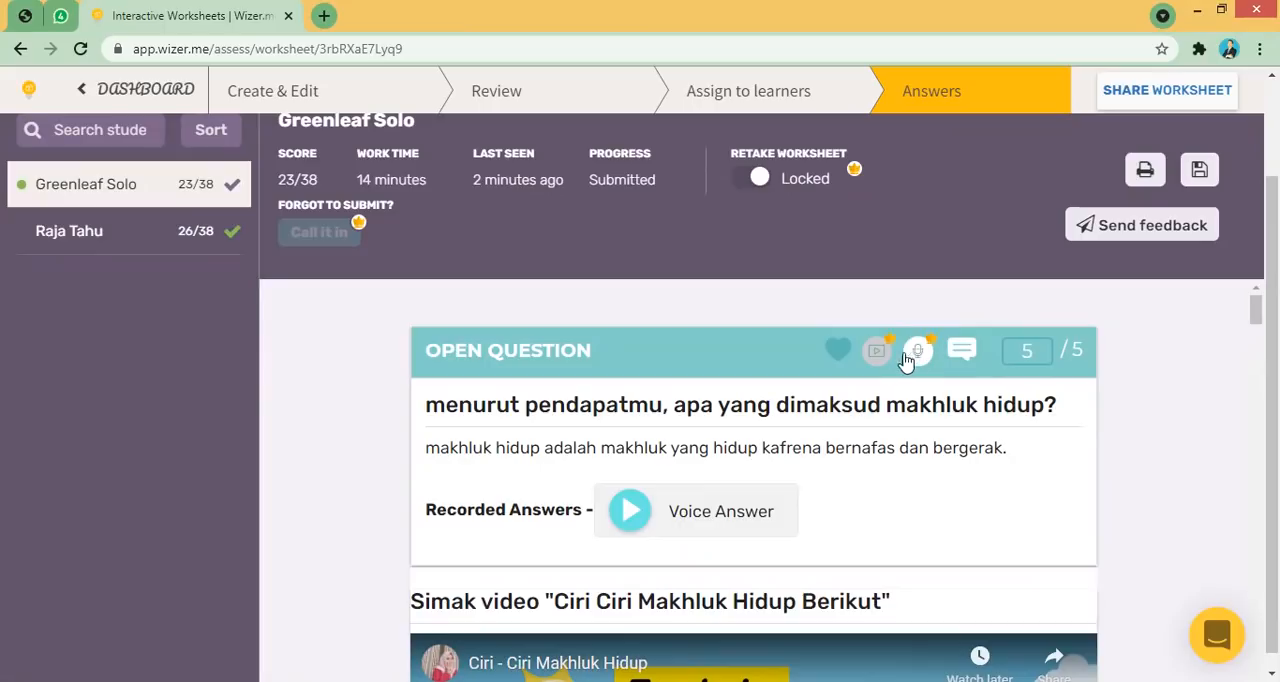
- Add the comment "bagus sekali pendapatmu..sipp" to the first open question
left_click(971, 360)
type("bagus")
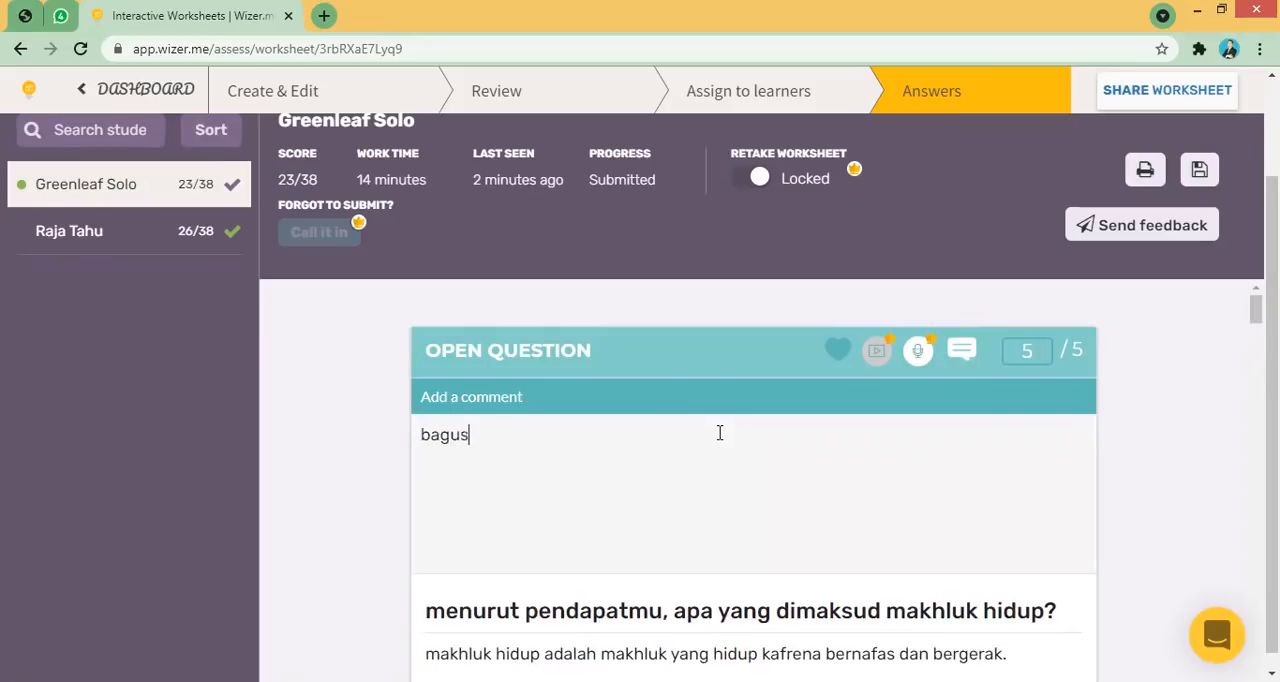
type(" sekali pendapatmu..sipp")
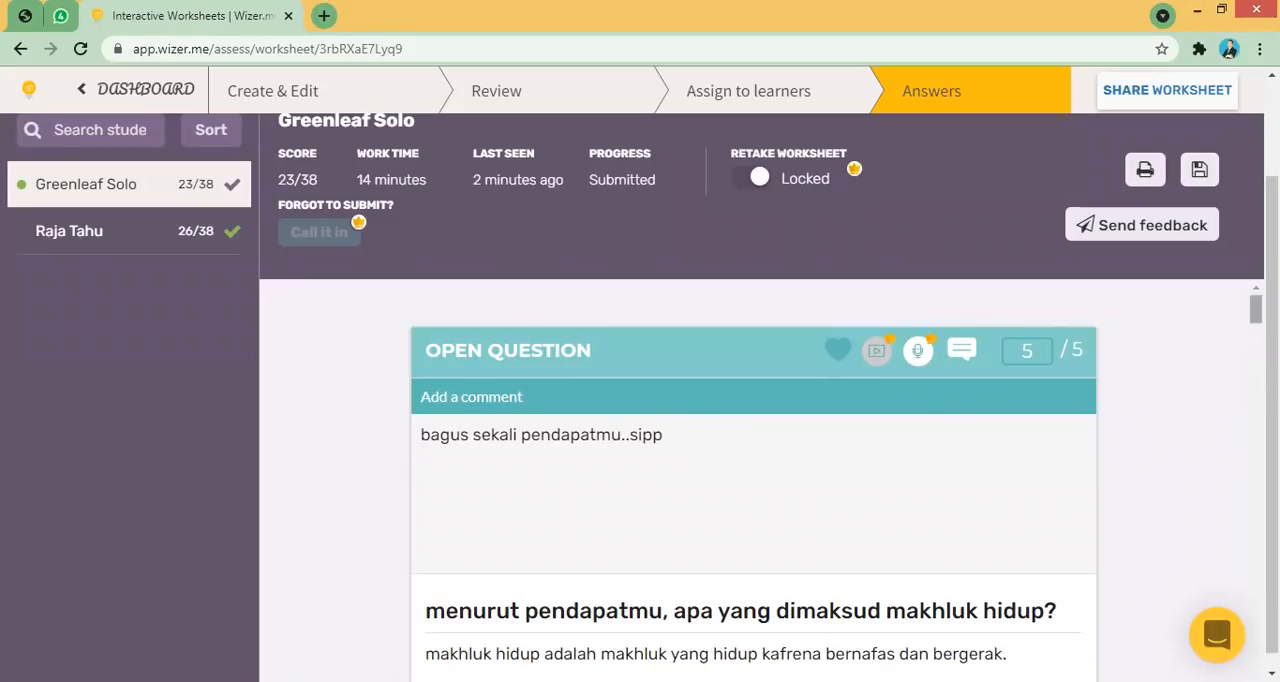
- Play the student's recorded voice answer to the first question
scroll(1256, 310, "down", 3)
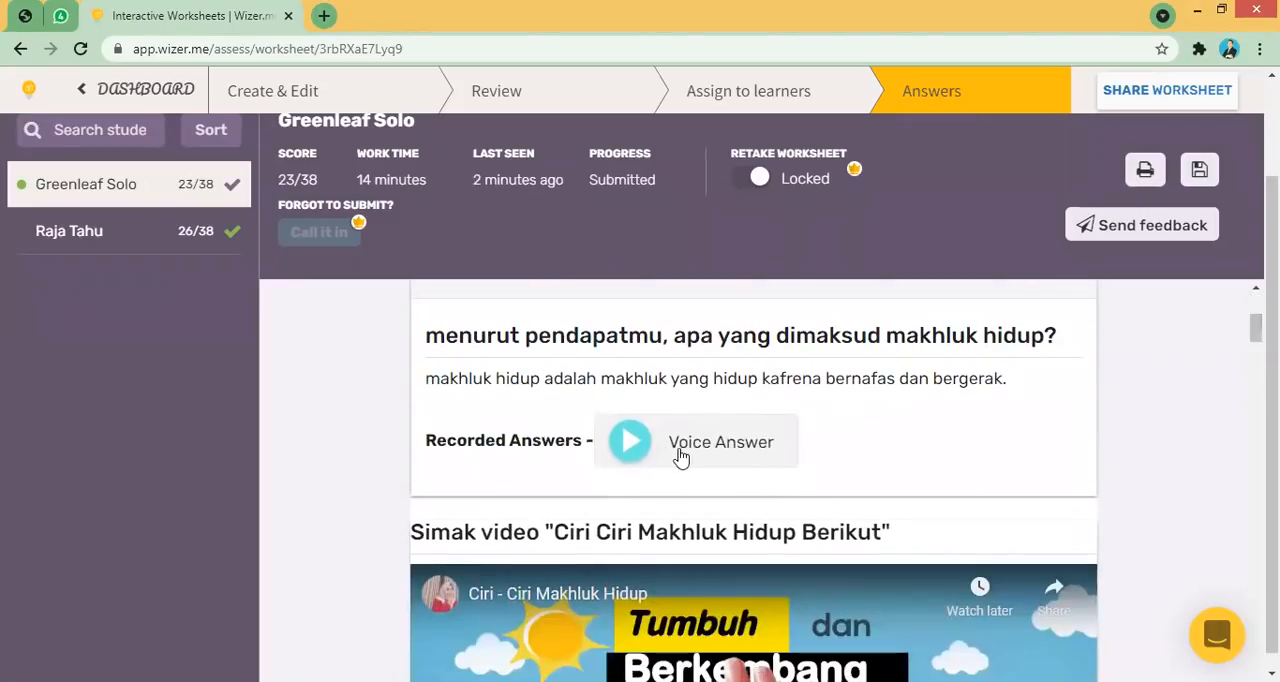
left_click(643, 456)
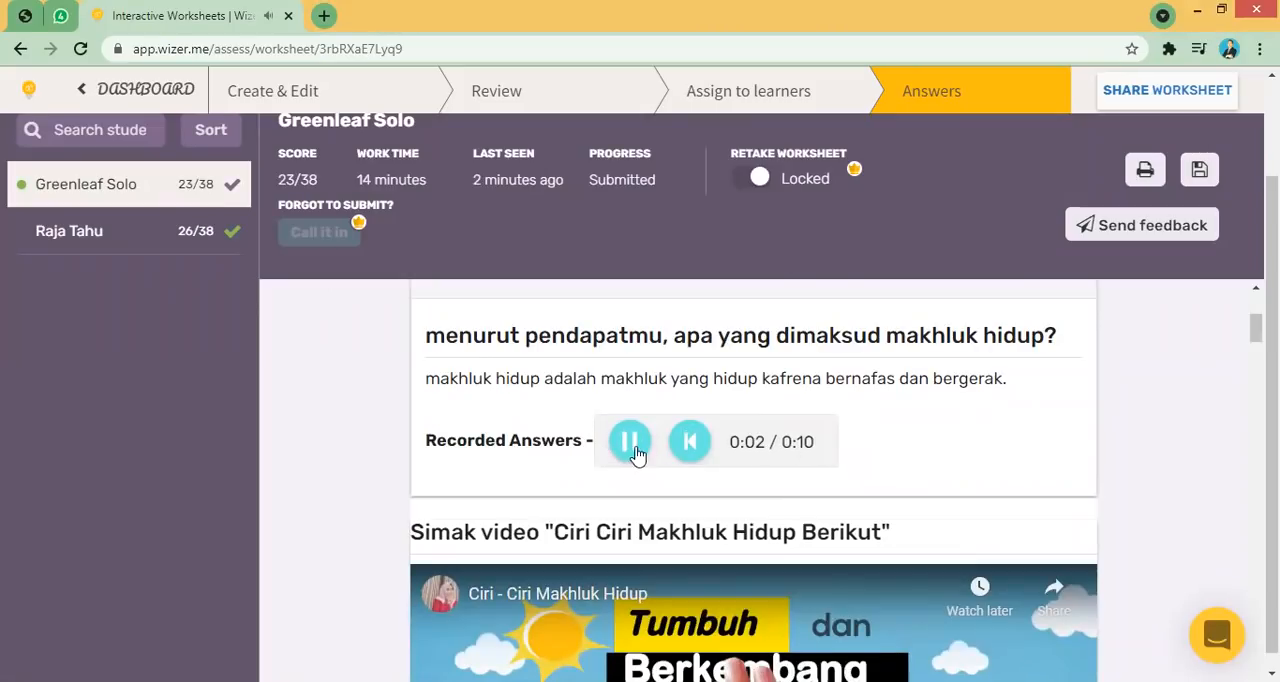
left_click(631, 447)
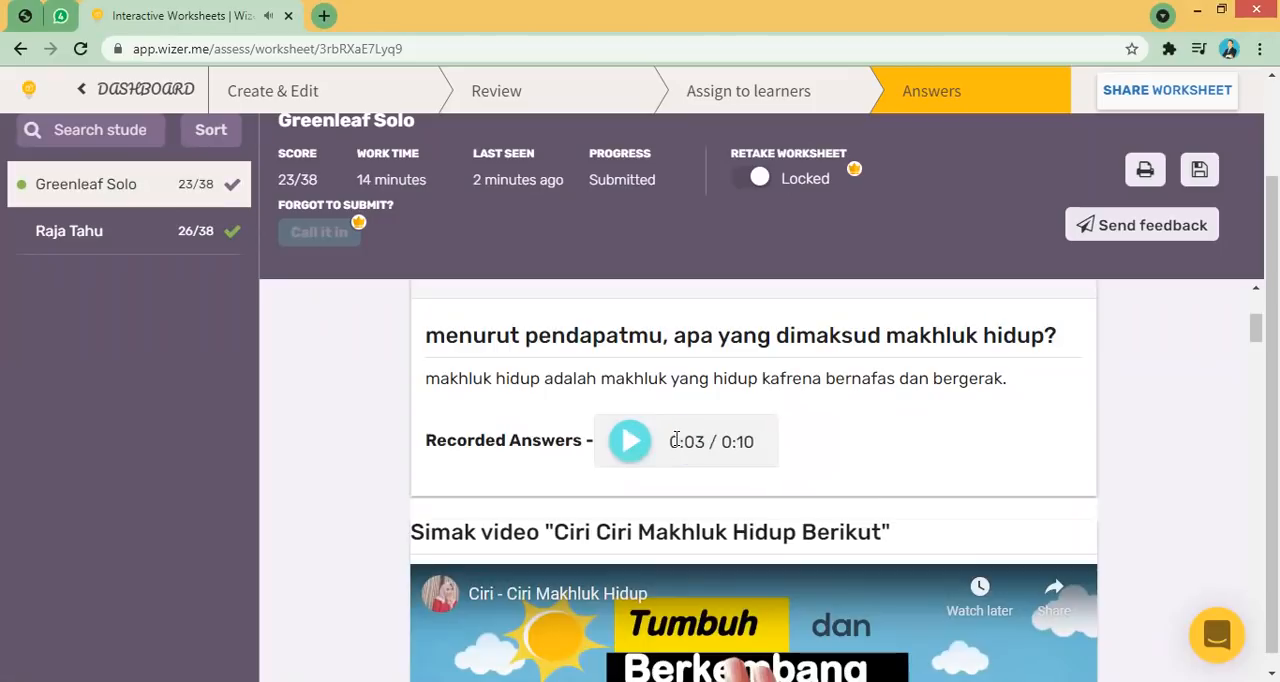
left_click(637, 448)
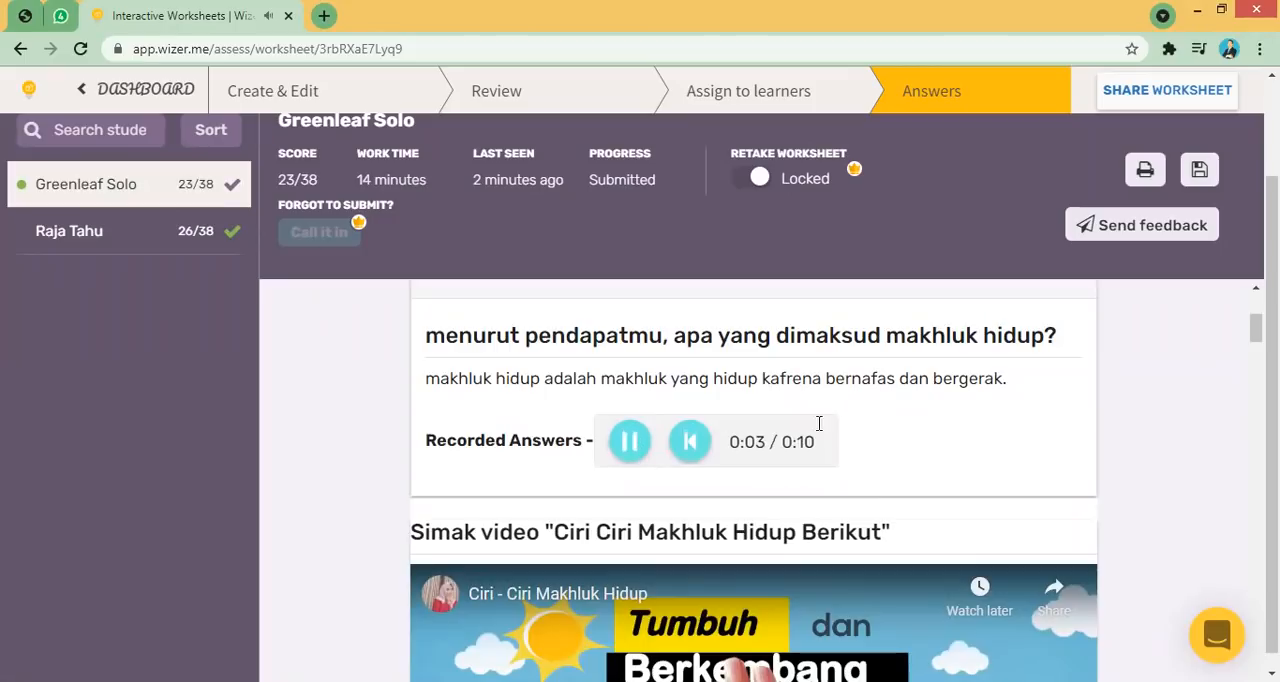
left_click(637, 448)
- Scroll through the student's multiple choice and fill-on-an-image answers
scroll(1094, 391, "down", 2)
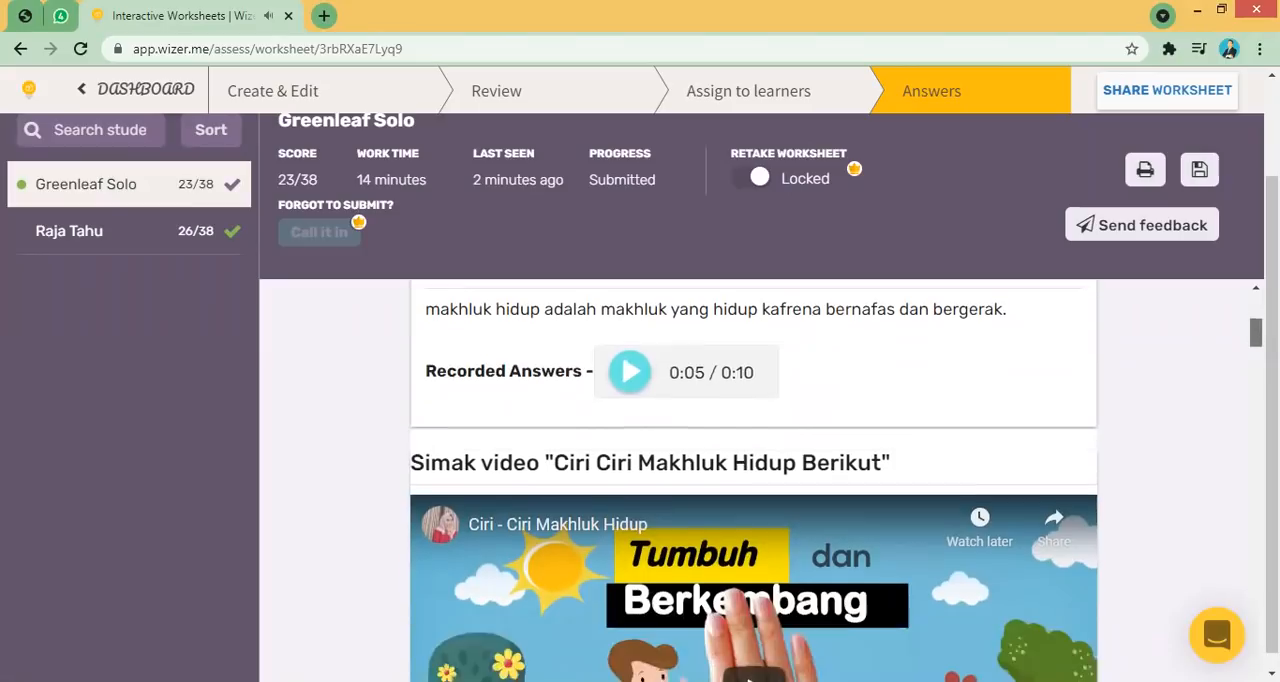
scroll(753, 480, "down", 5)
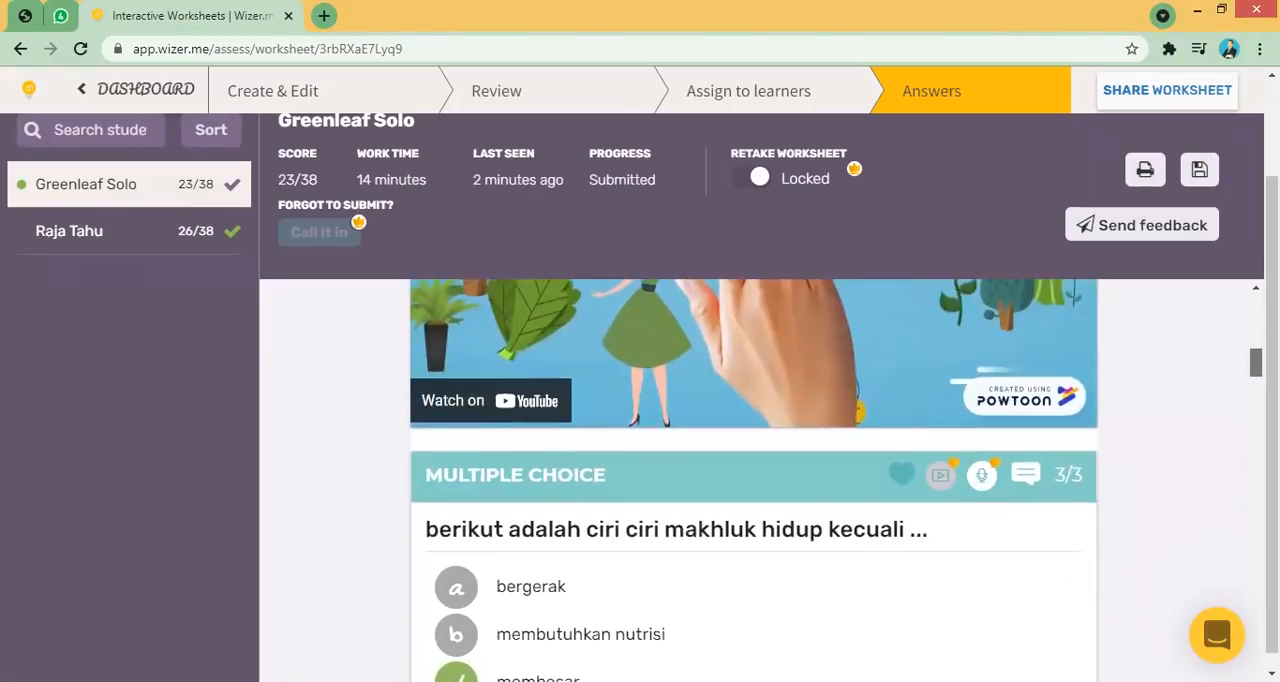
scroll(660, 423, "down", 1)
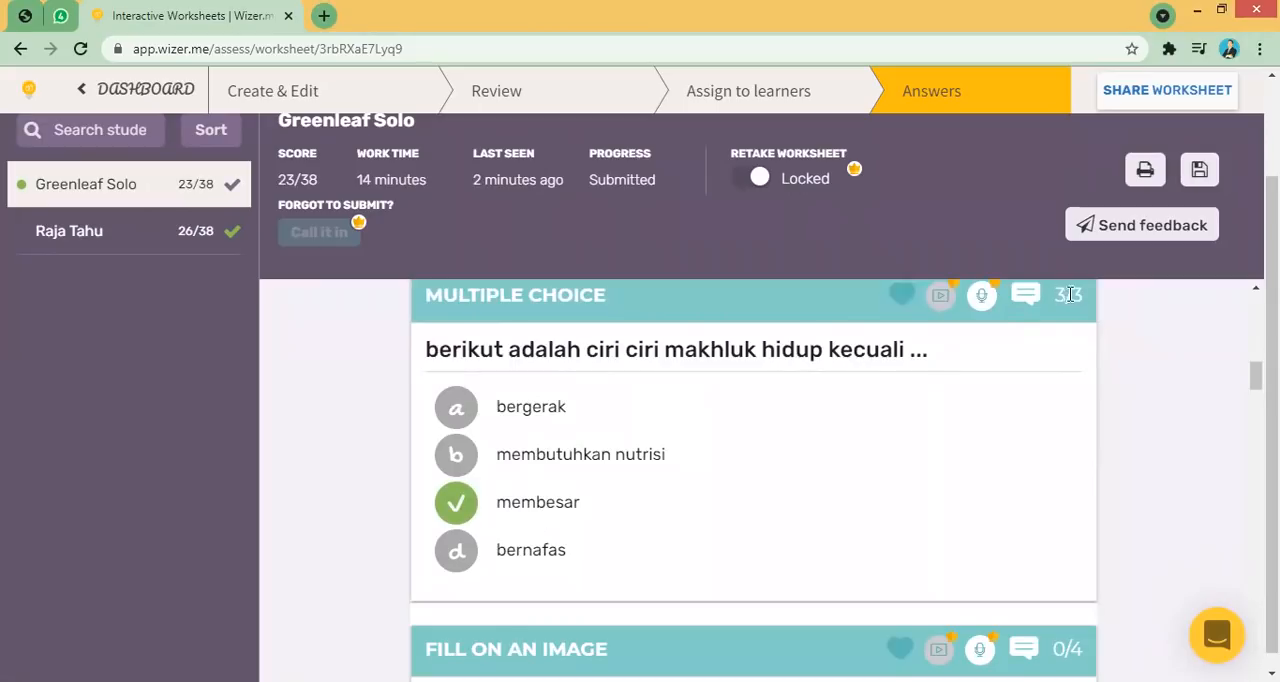
scroll(1243, 377, "down", 4)
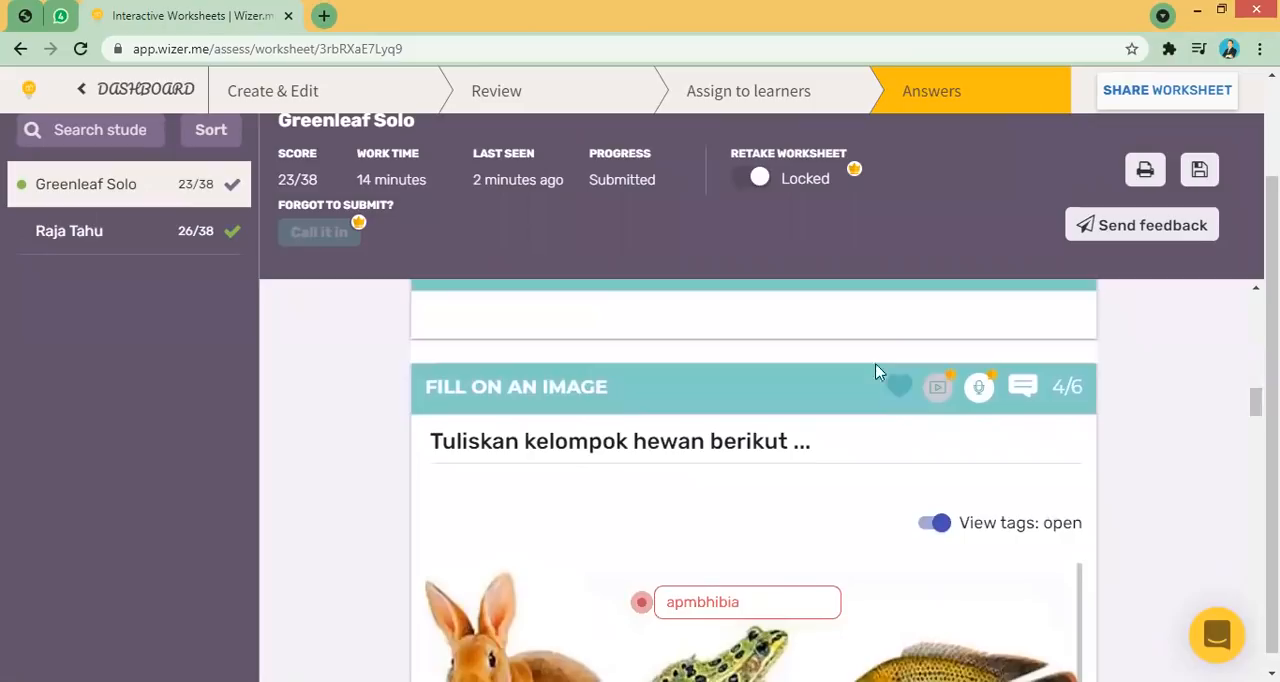
- Add the comment "tolong disimak lagi pembelajarannya, cacing itu dengan permukaan kulit bernafasnya.." to the matching question
scroll(1160, 449, "down", 3)
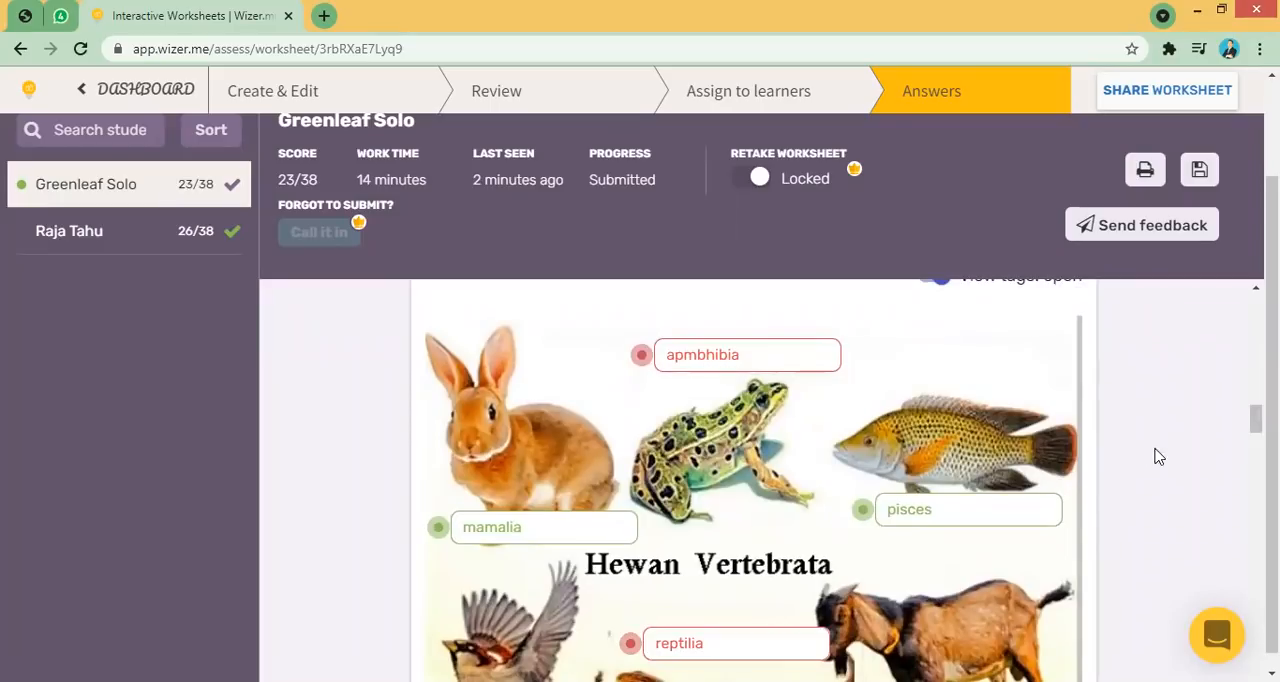
scroll(1256, 419, "up", 2)
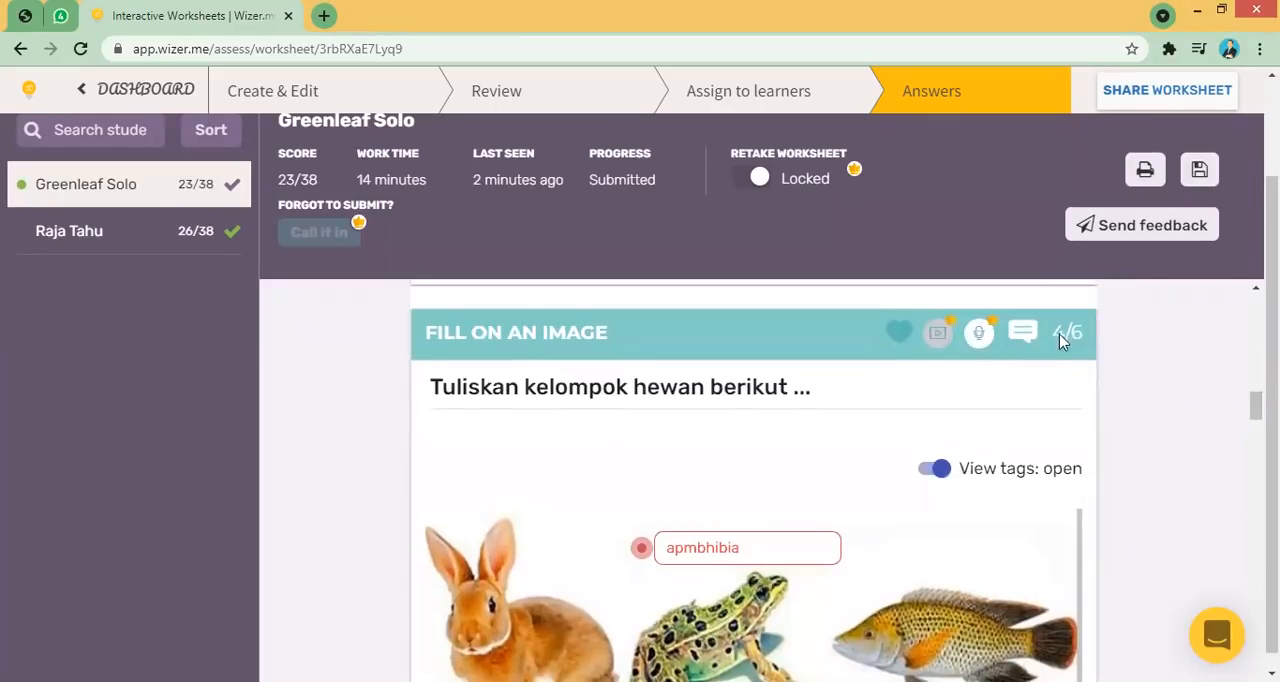
left_click_drag(1256, 405, 1256, 435)
scroll(855, 368, "down", 2)
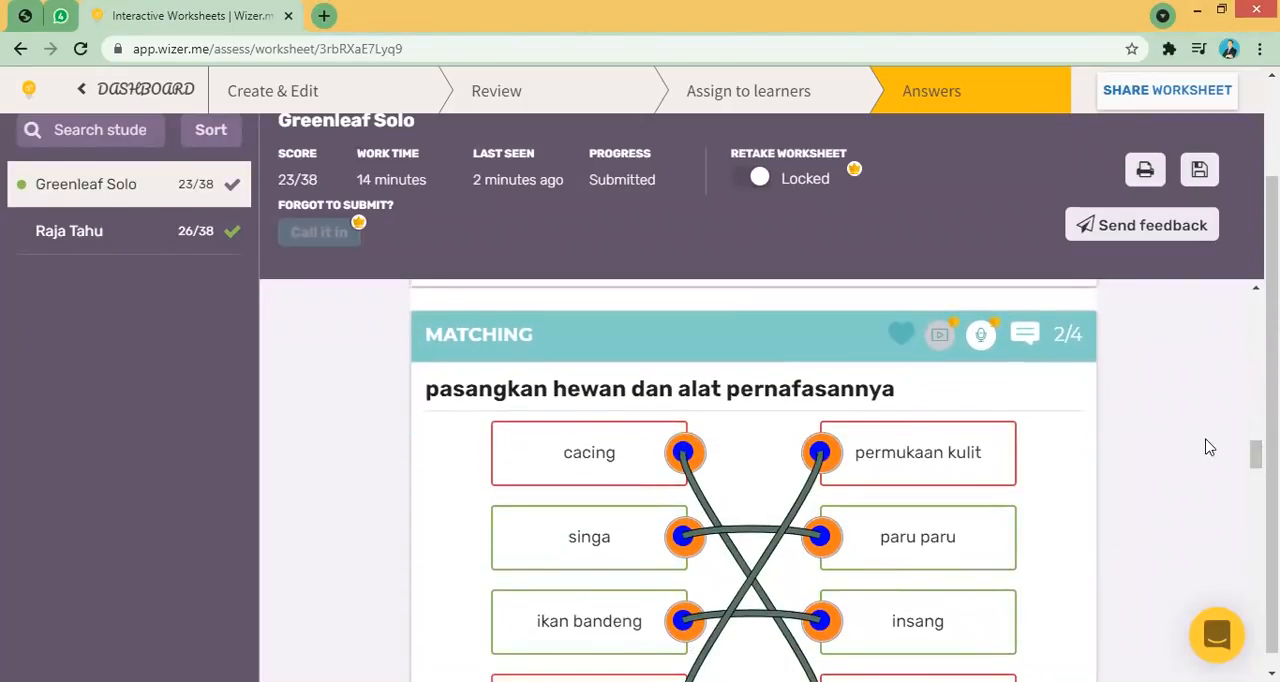
scroll(1255, 458, "down", 2)
left_click_drag(1255, 463, 1255, 461)
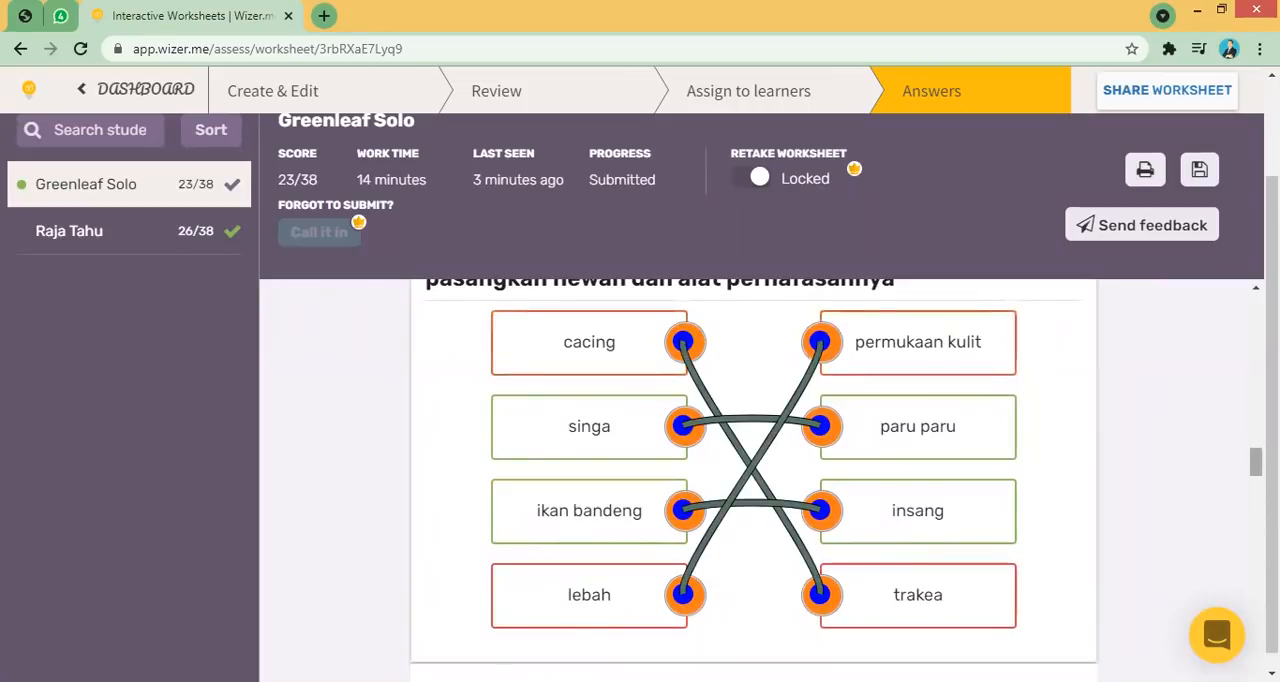
scroll(1255, 460, "up", 1)
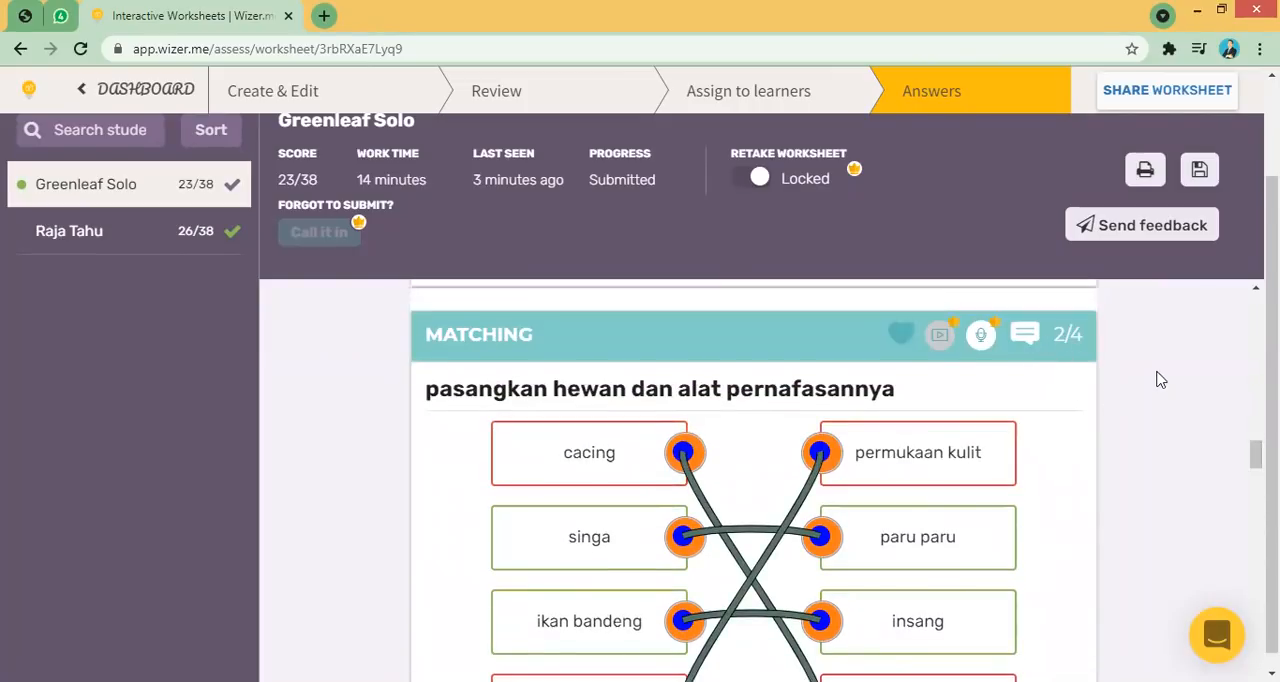
left_click(1025, 336)
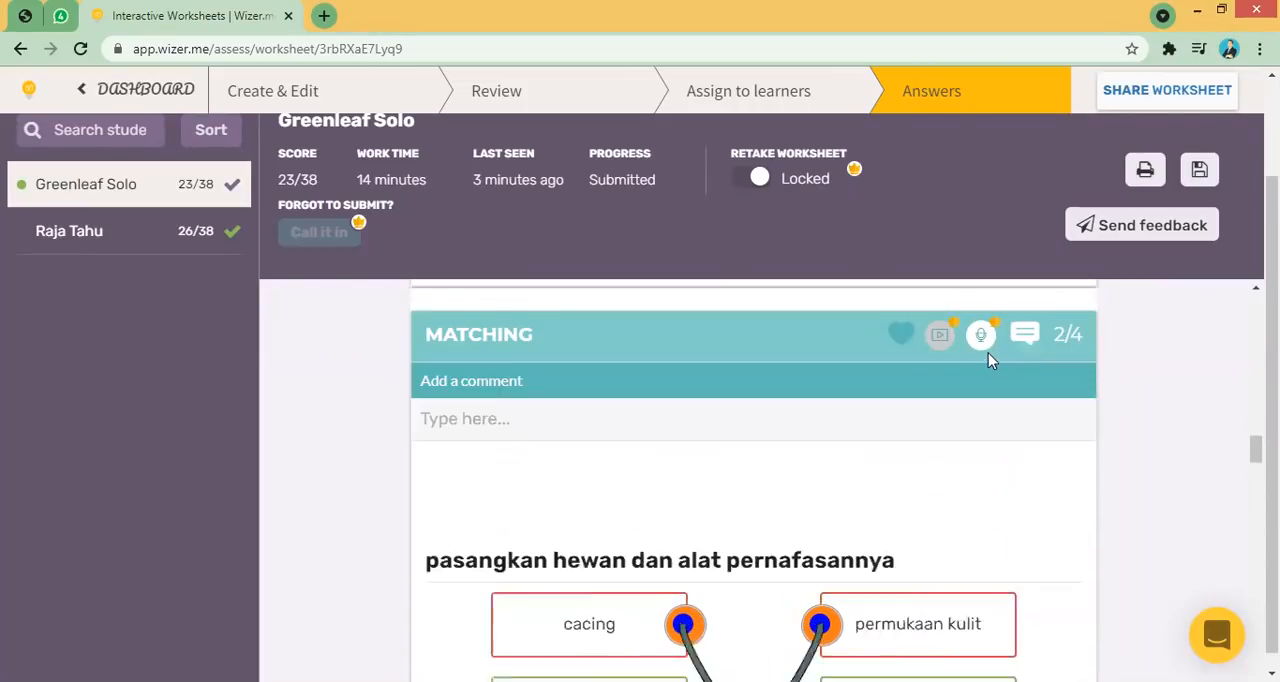
left_click(866, 418)
type("tolong")
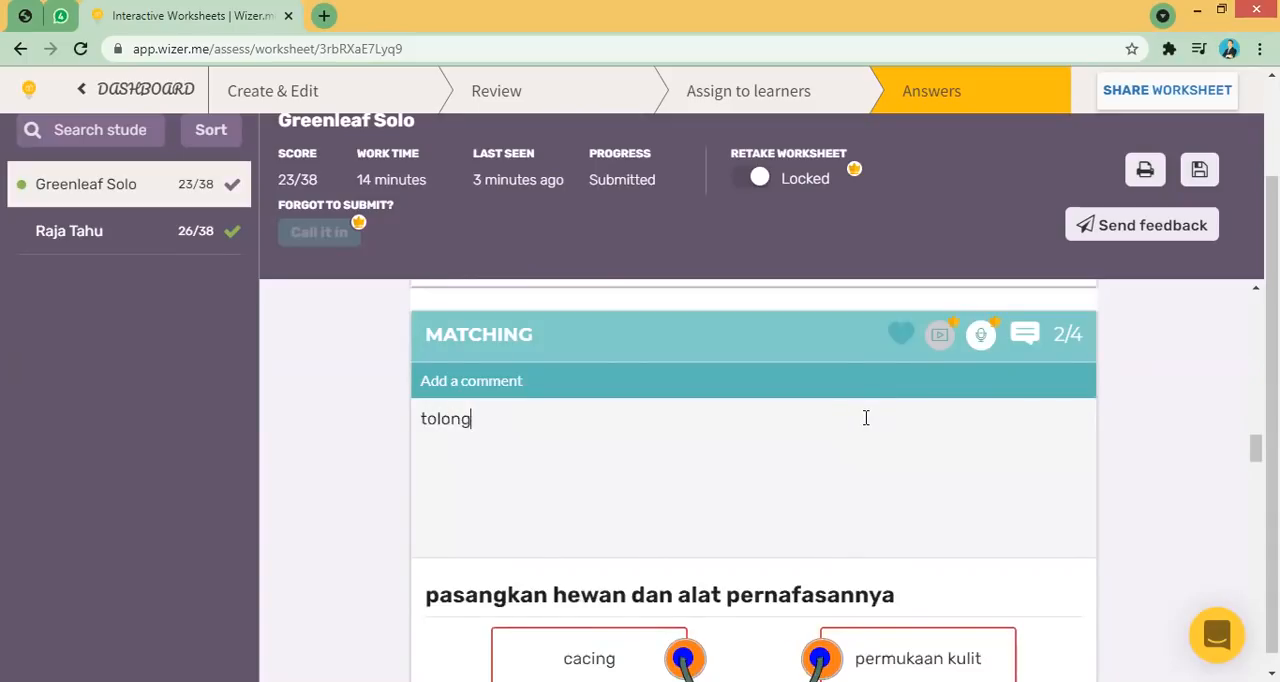
type(" disimak lagi")
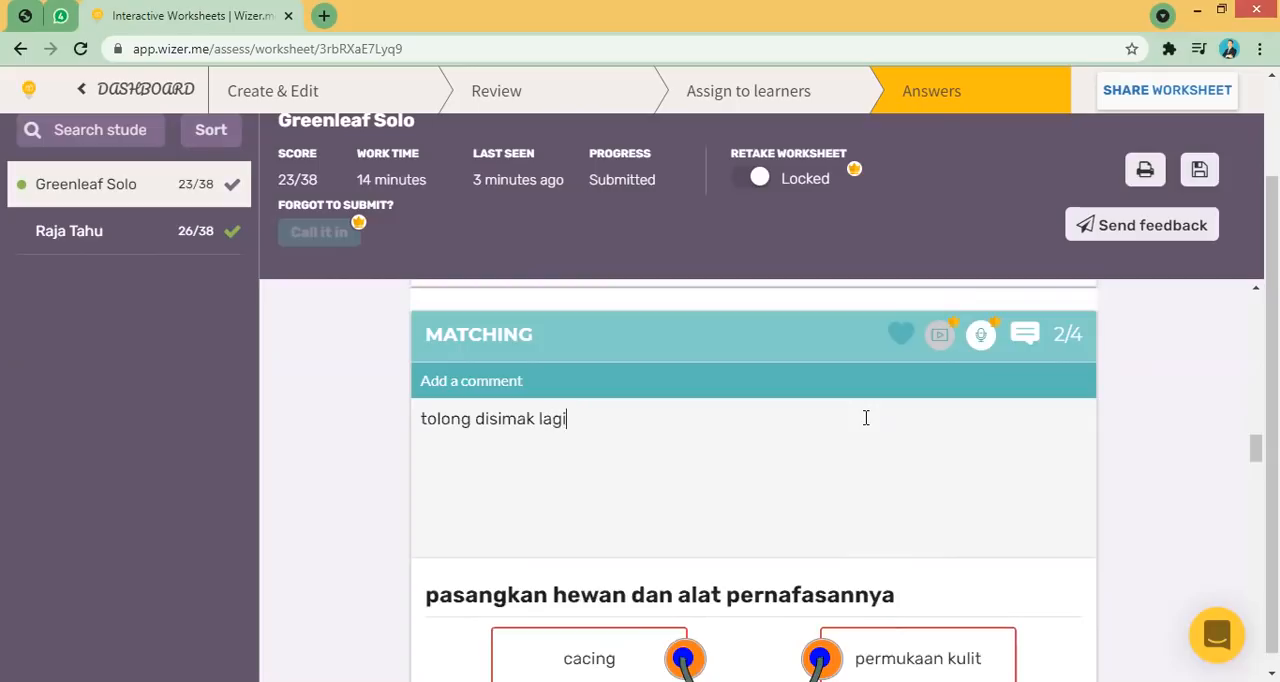
type(" pembelajarannya,")
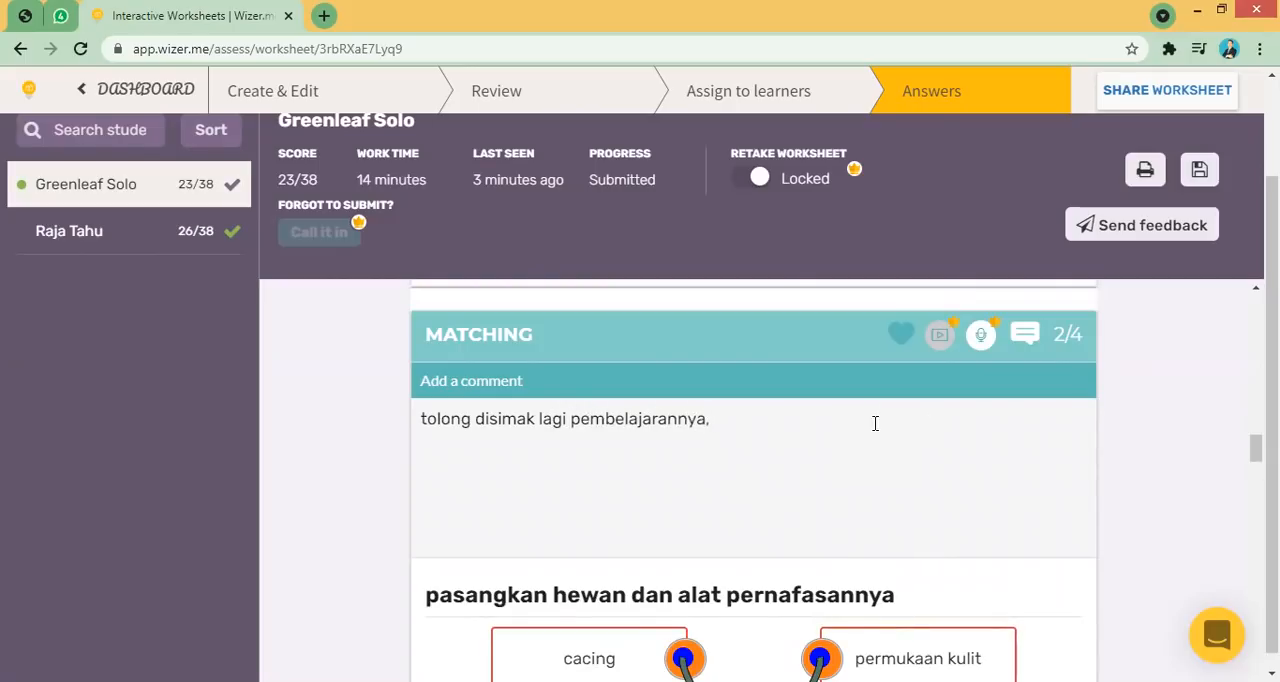
left_click_drag(1256, 448, 1256, 452)
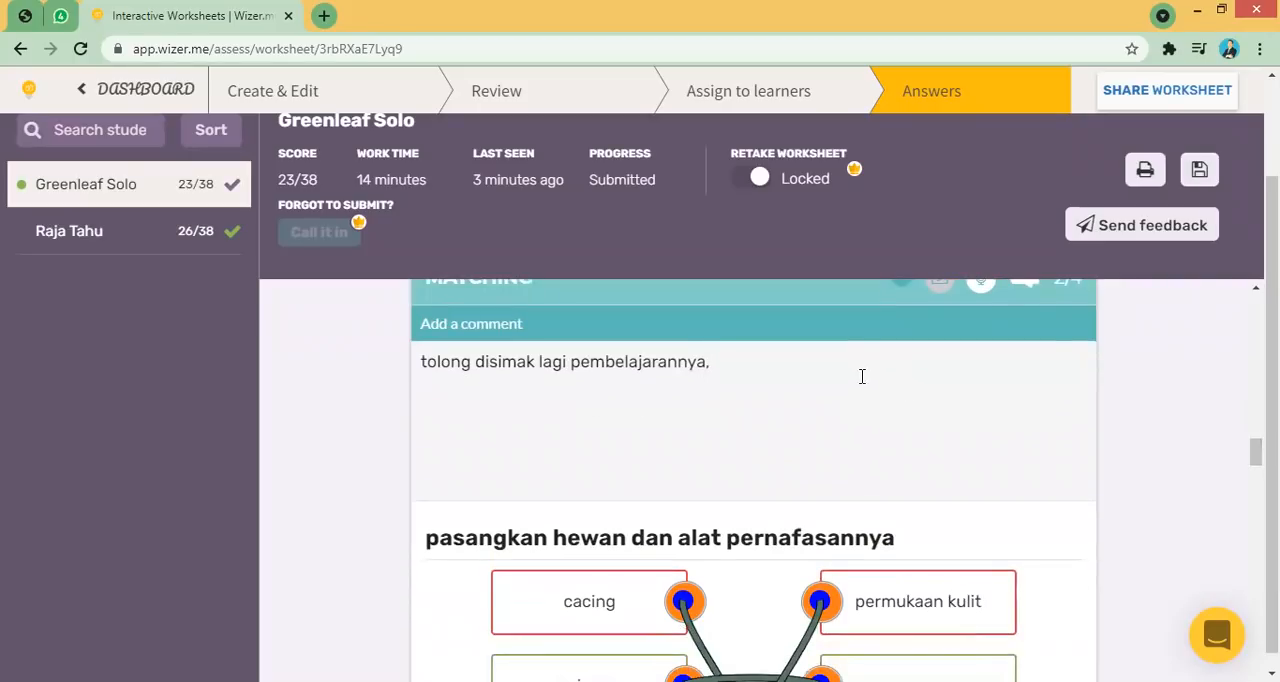
type("cacing itu den")
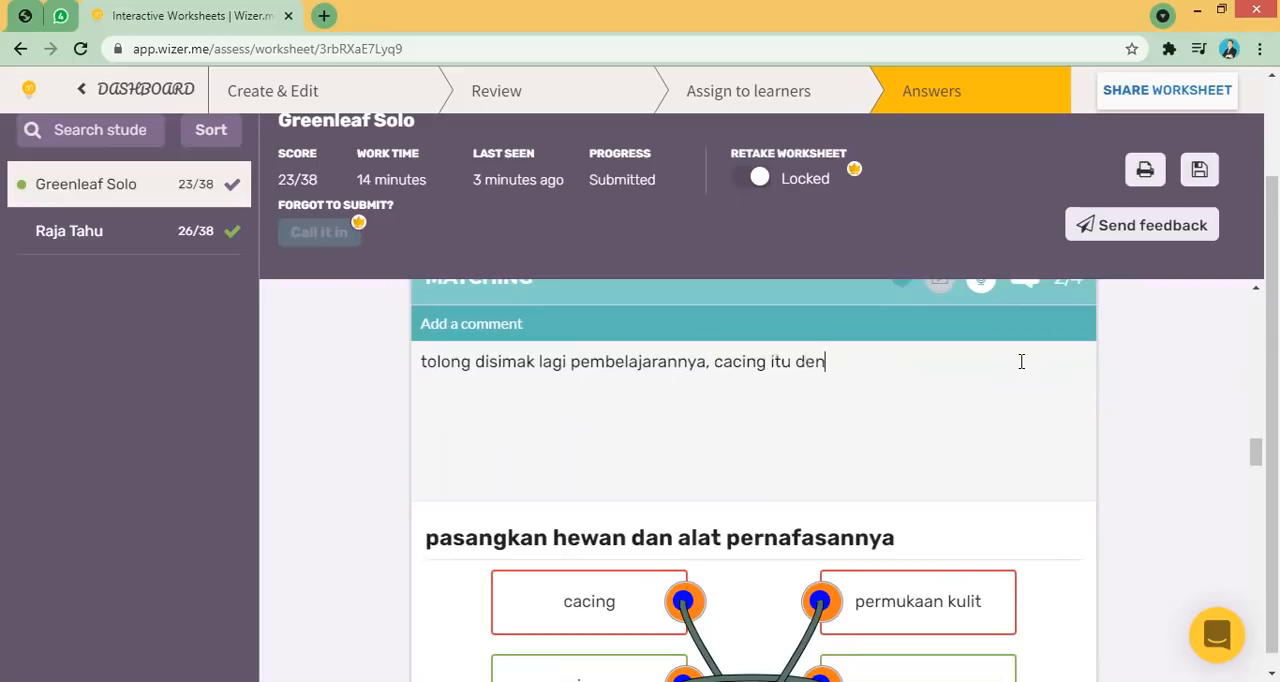
type("gan permukaan kulit bernafasnya..")
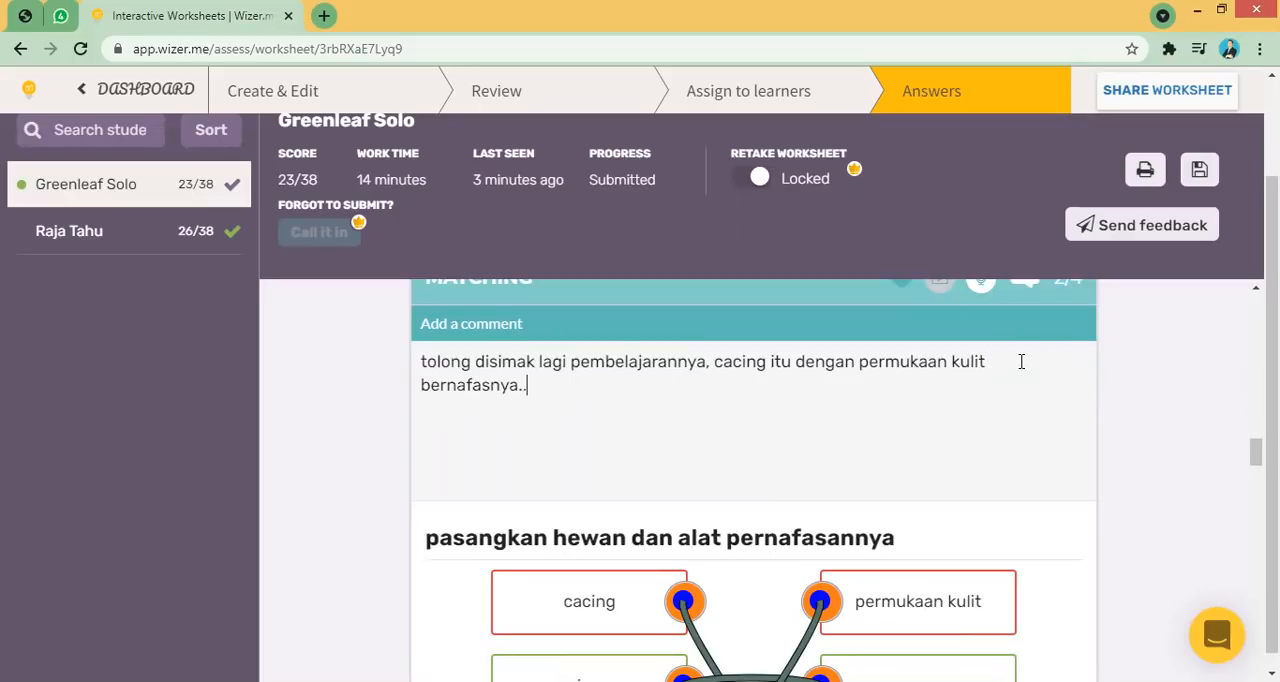
- Score the drawing question about classification levels 1 out of 1
left_click_drag(1256, 452, 1256, 493)
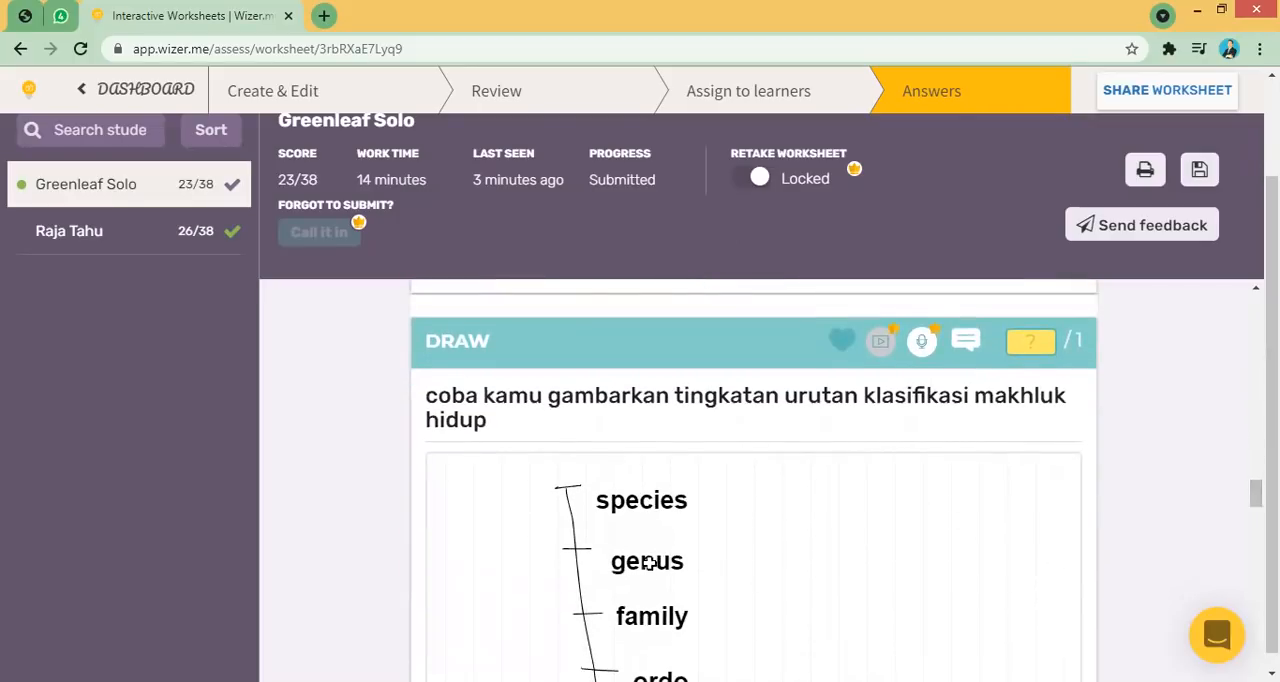
scroll(1256, 494, "down", 1)
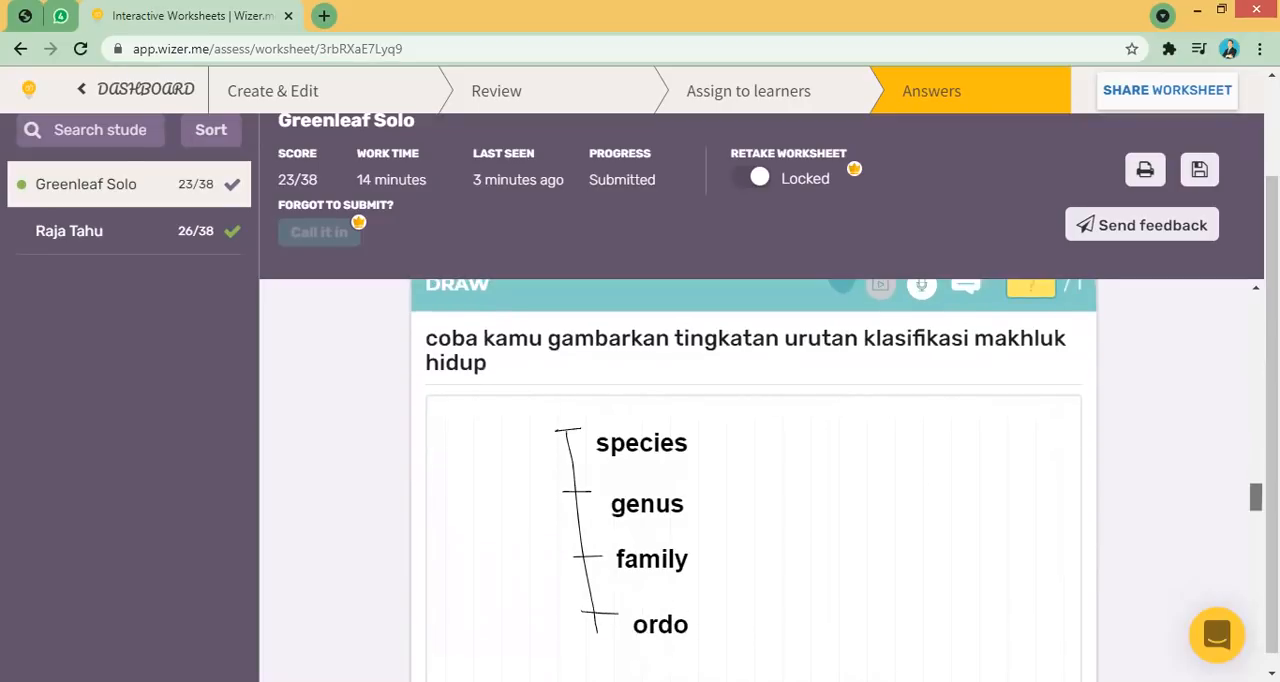
scroll(1256, 494, "up", 2)
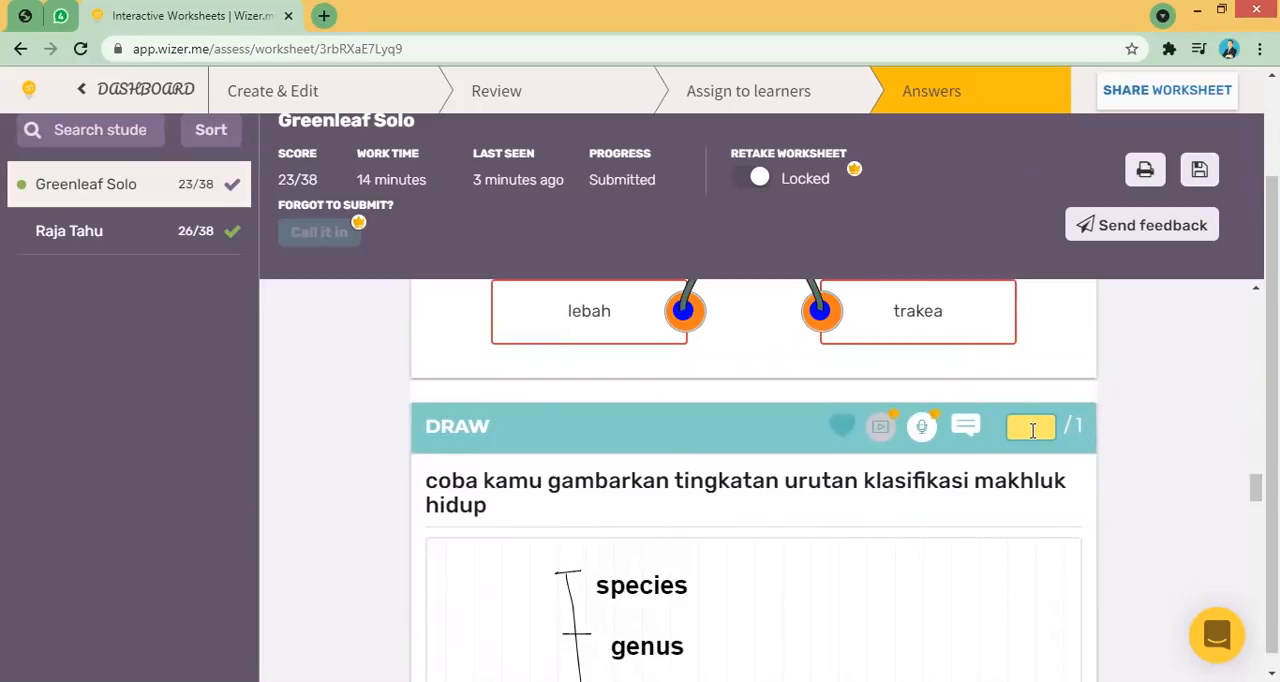
type("1")
- Add the comment "jawaban belum lengkap, coba dipelajari kembali, jika belum ,boleh bertanya dengan pak guru" to the drawing question
left_click(966, 428)
type("ja")
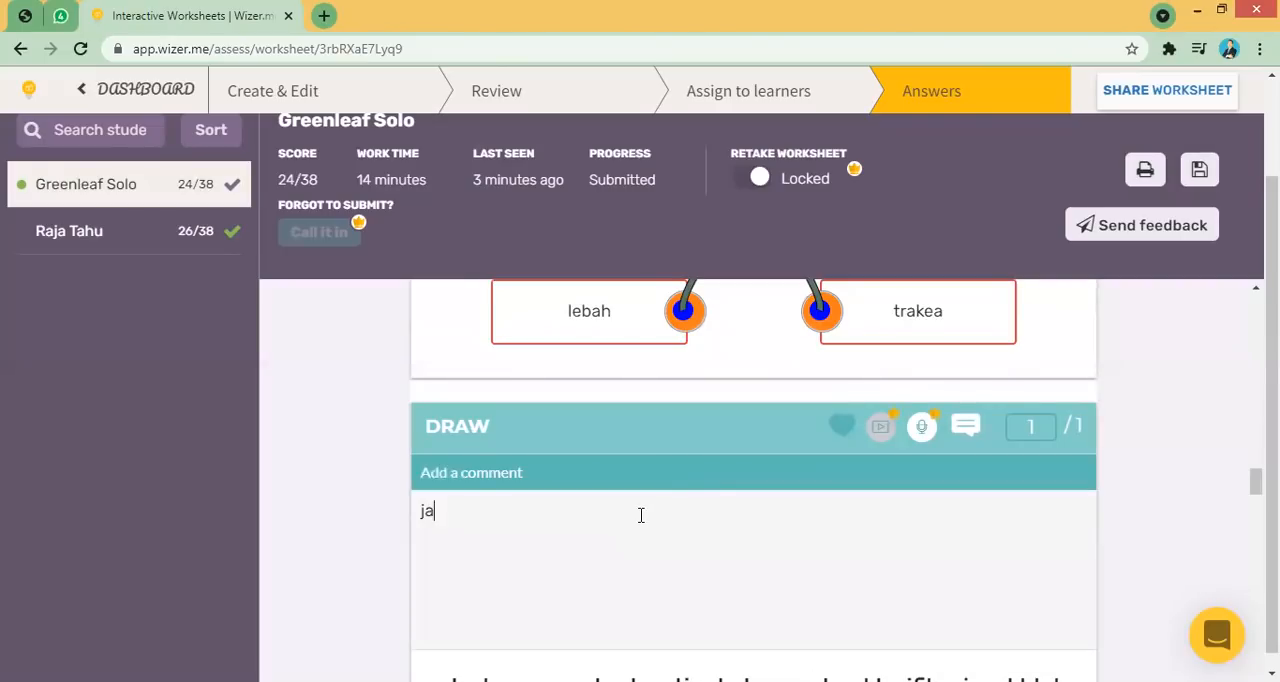
type("waban belum lengkap,")
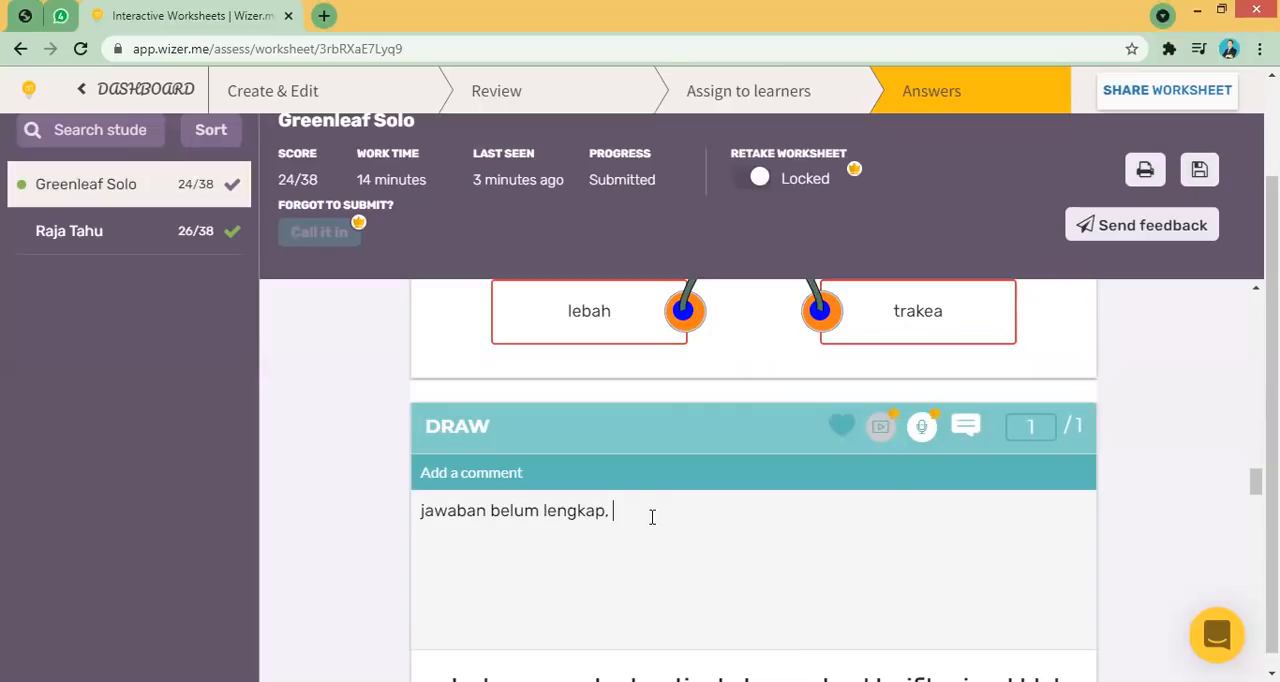
type("coba dipelajari kembali, jika ")
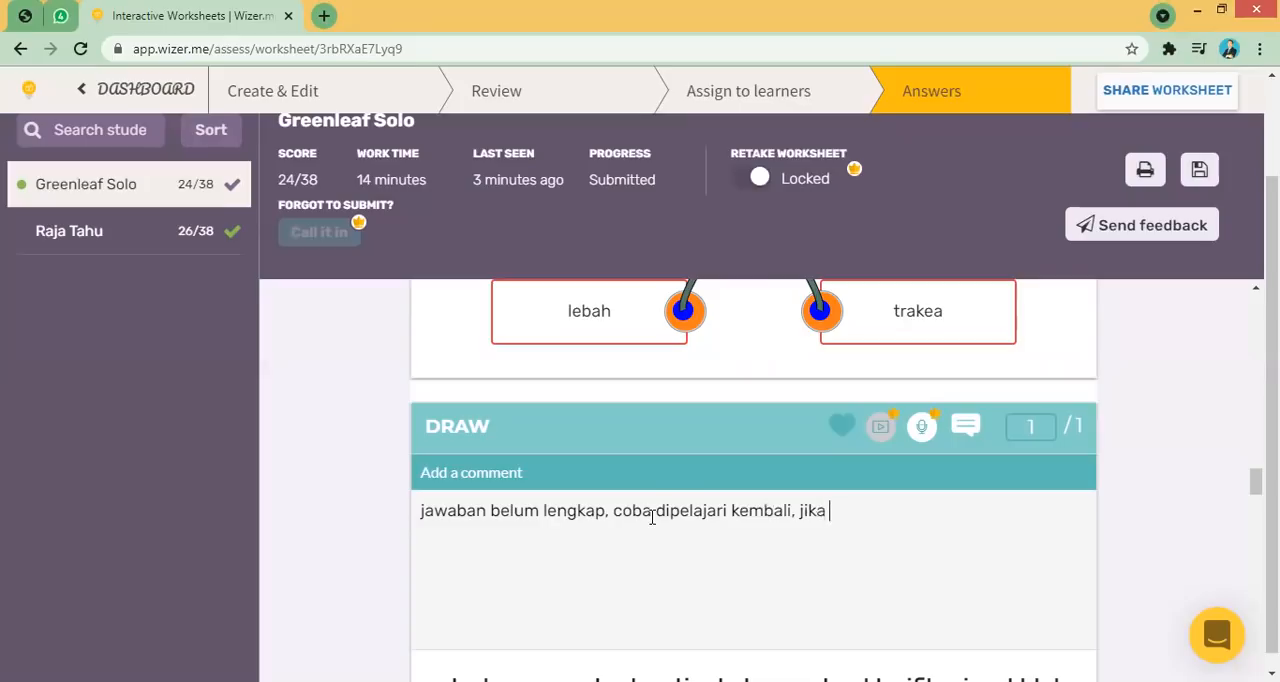
type("belaum")
key("BackSpace")
key("BackSpace")
key("BackSpace")
type("um")
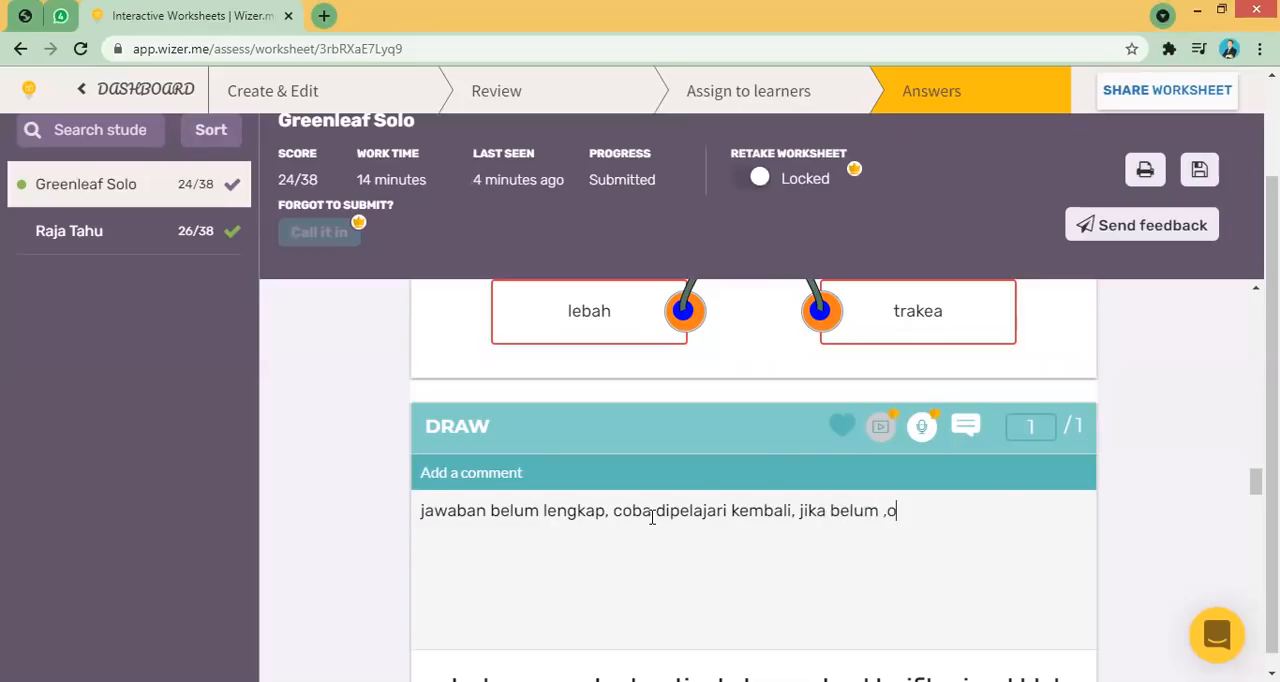
type(" ,boleh bertan")
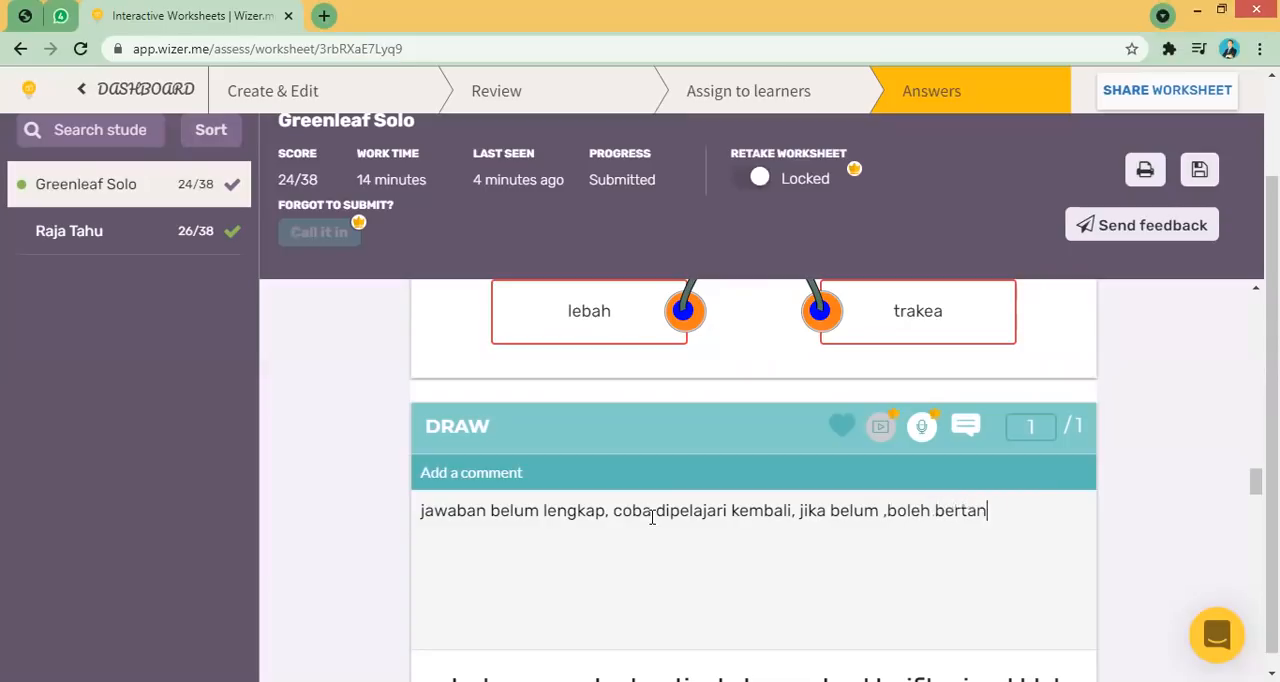
type("ya dengan pak guru")
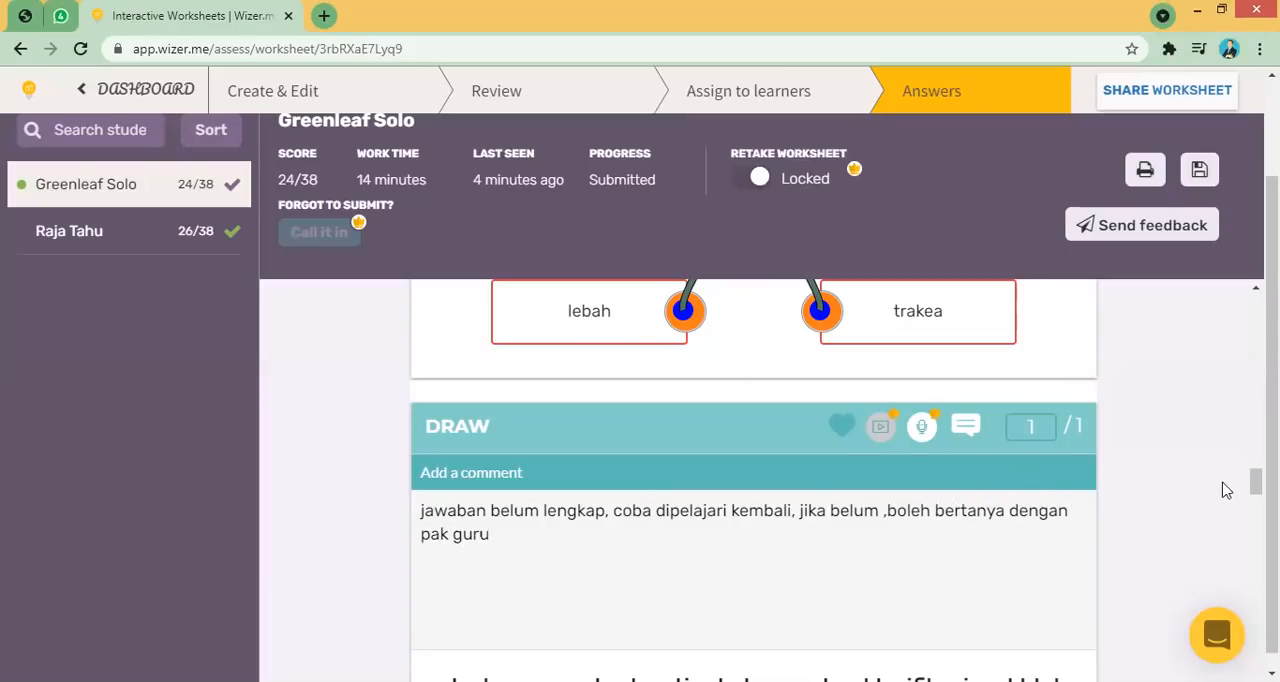
- Add the comment "gooooodd....mantabs" to the vertebrate/invertebrate sorting question
scroll(1256, 482, "down", 2)
scroll(1256, 490, "down", 8)
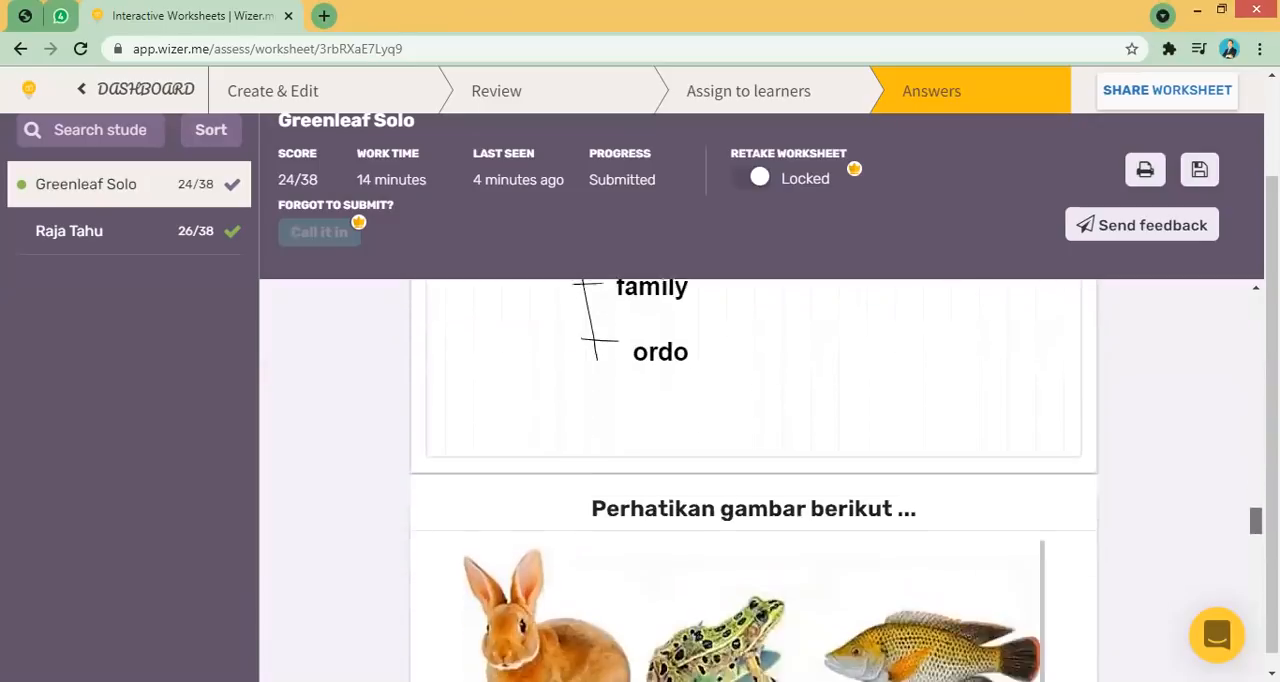
scroll(1256, 500, "down", 4)
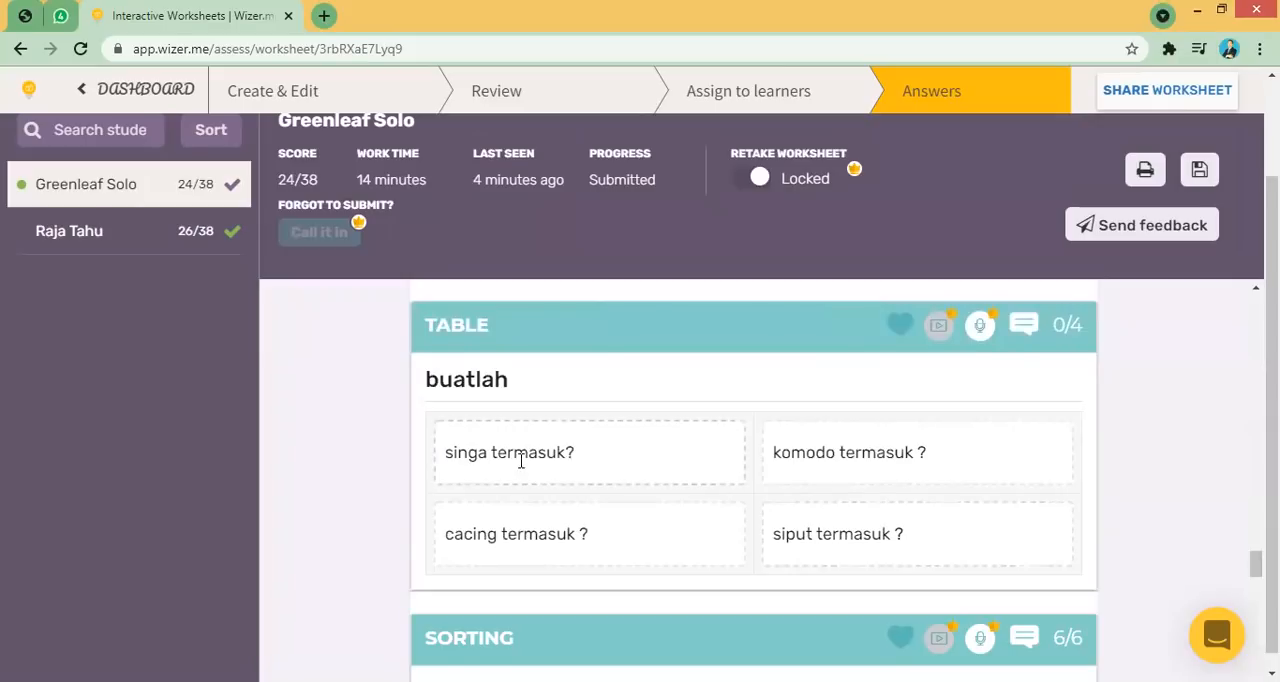
left_click_drag(1255, 565, 1255, 585)
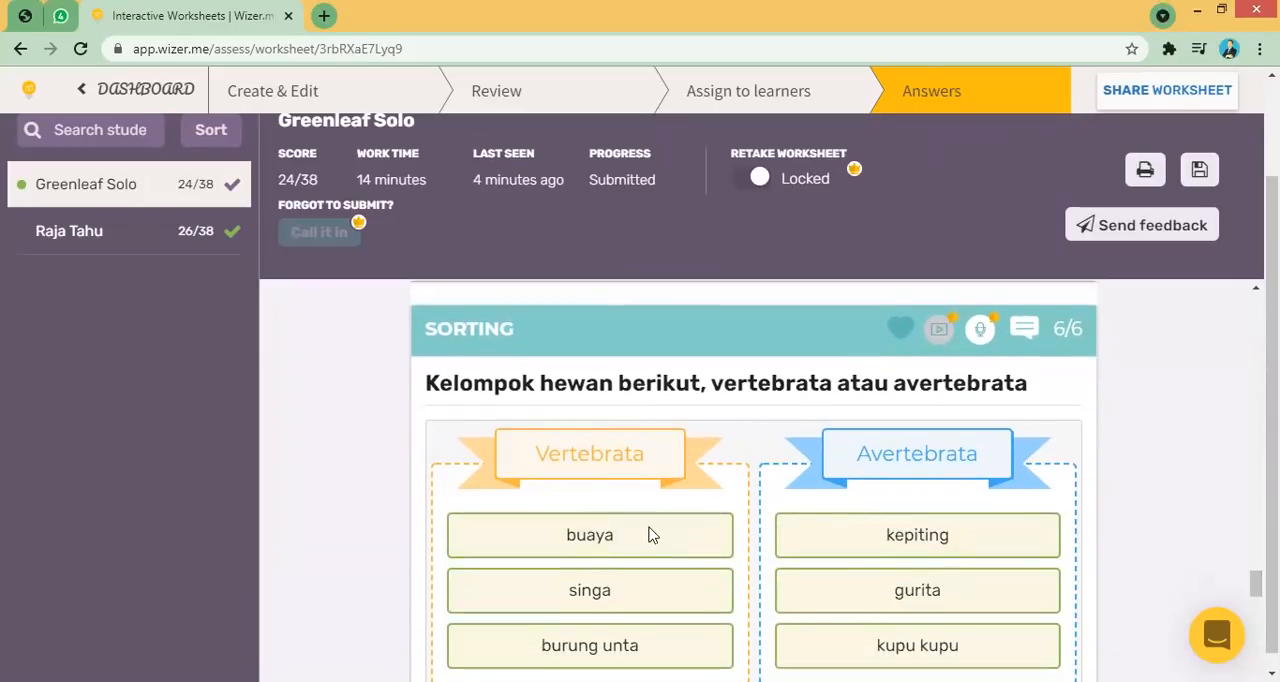
left_click(1028, 330)
type("go")
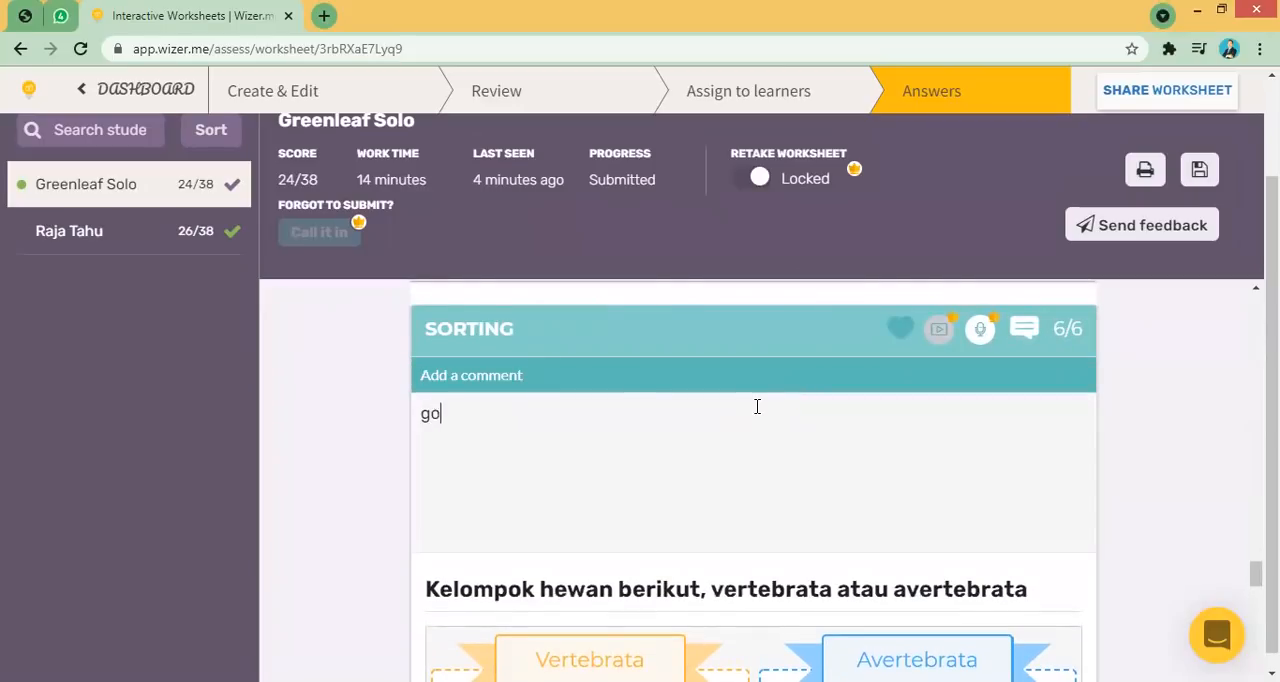
type("oooodd....mantabs")
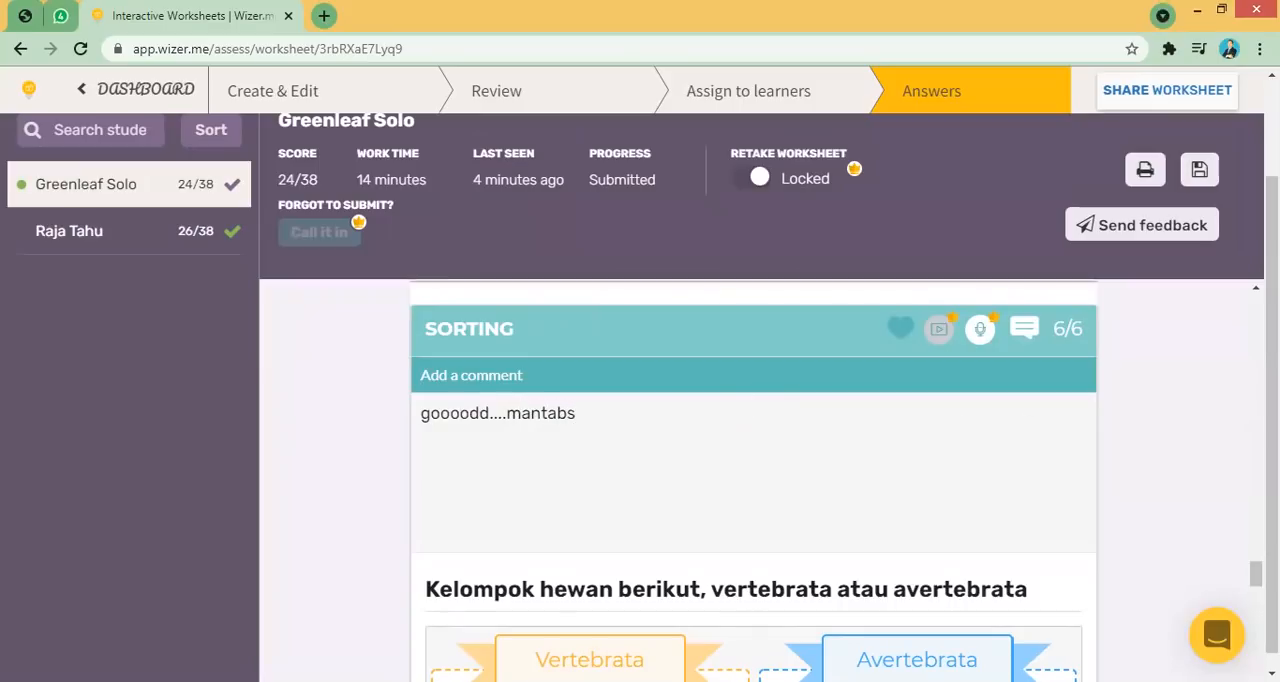
- Review the sorting question's discussion thread and the student's word search puzzle answers
scroll(753, 480, "down", 8)
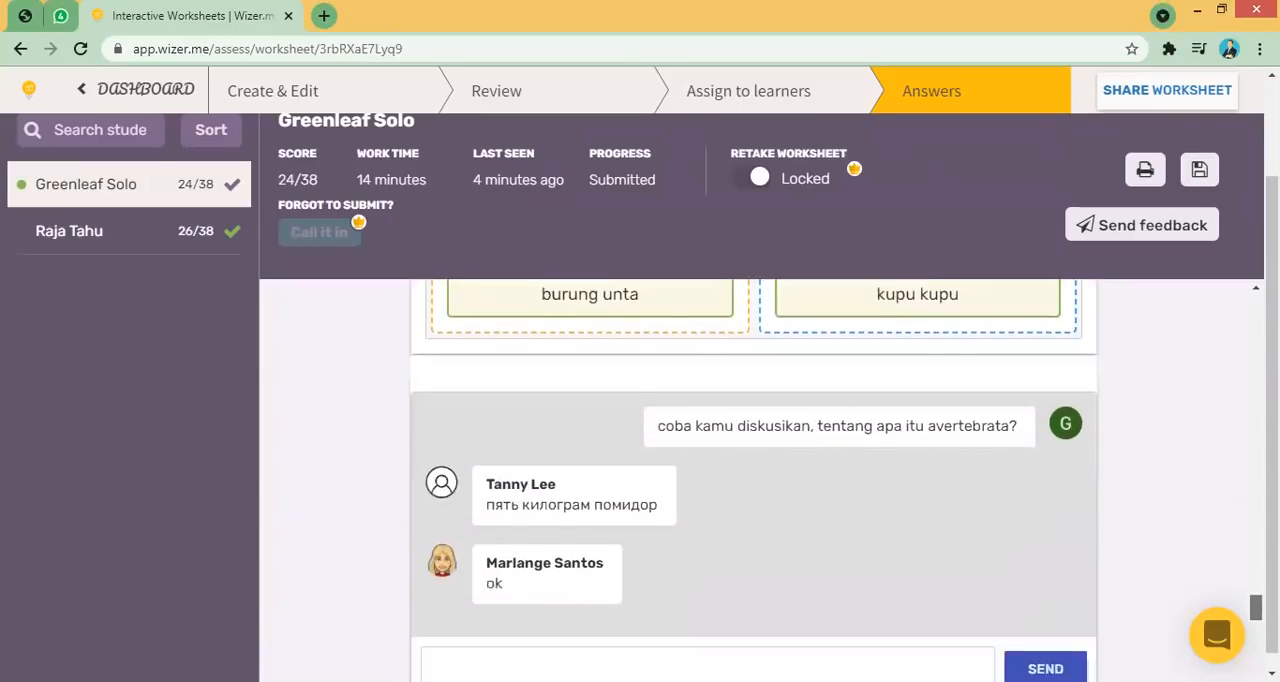
scroll(753, 480, "down", 2)
scroll(753, 480, "up", 3)
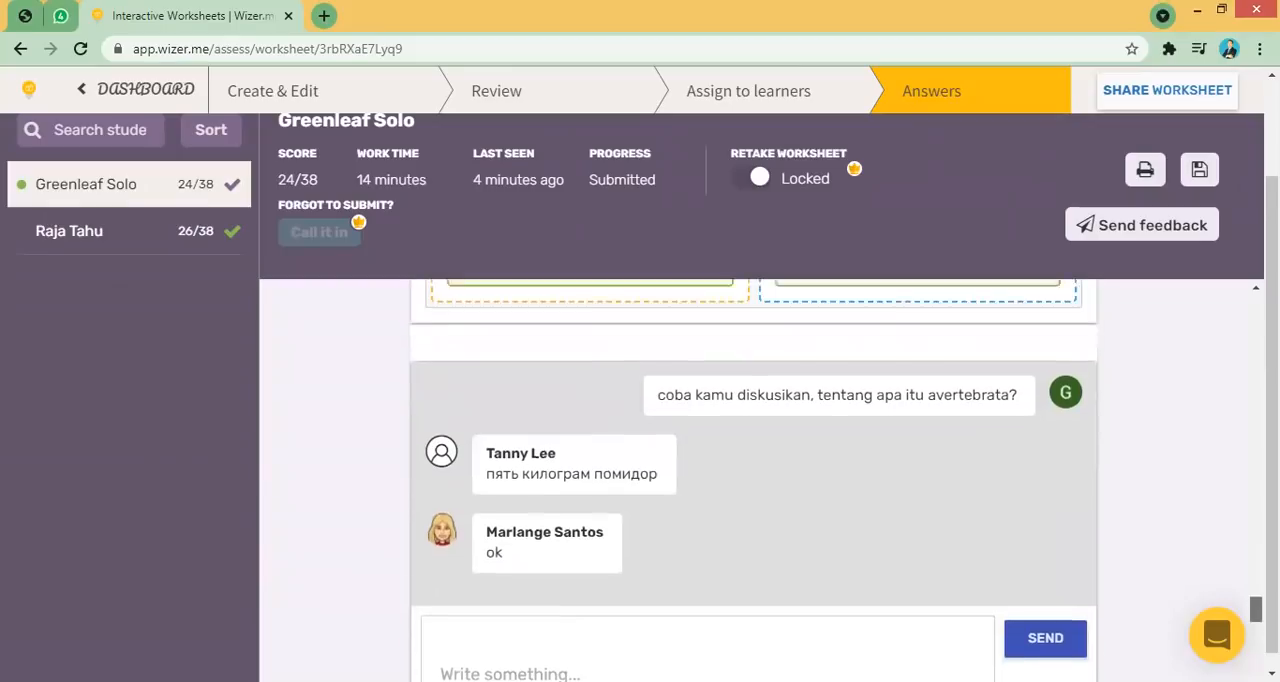
scroll(753, 480, "down", 2)
scroll(753, 480, "down", 4)
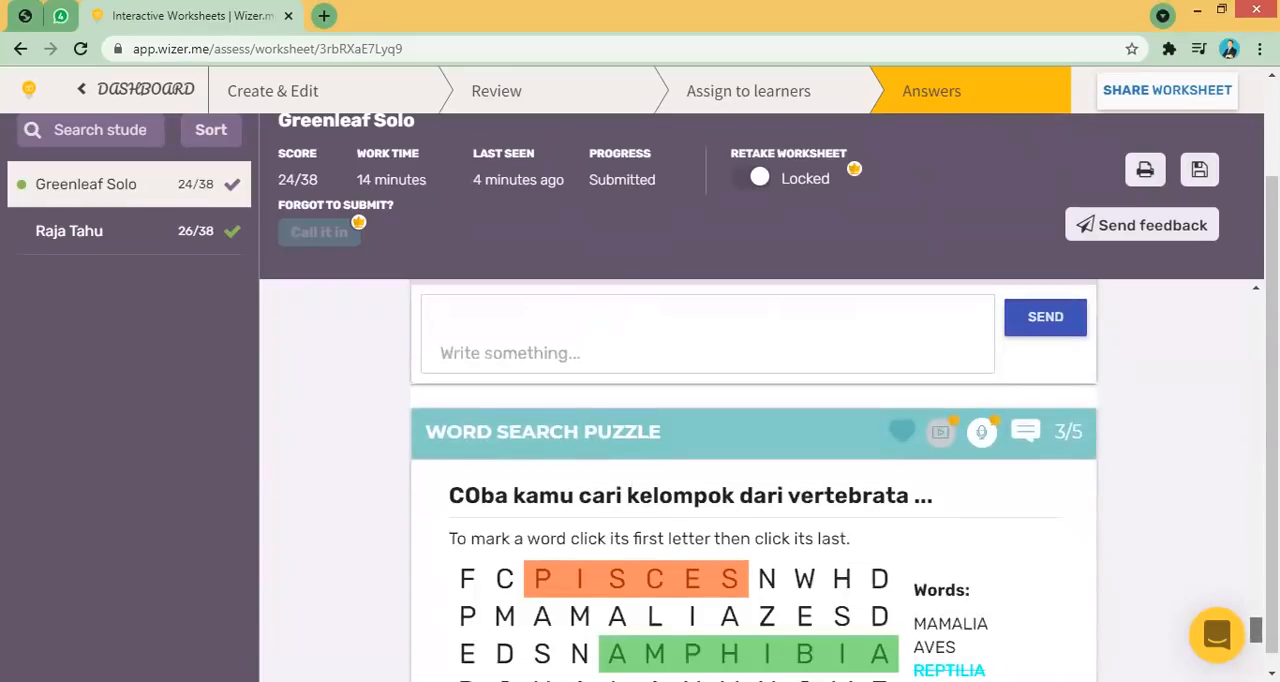
scroll(753, 480, "up", 5)
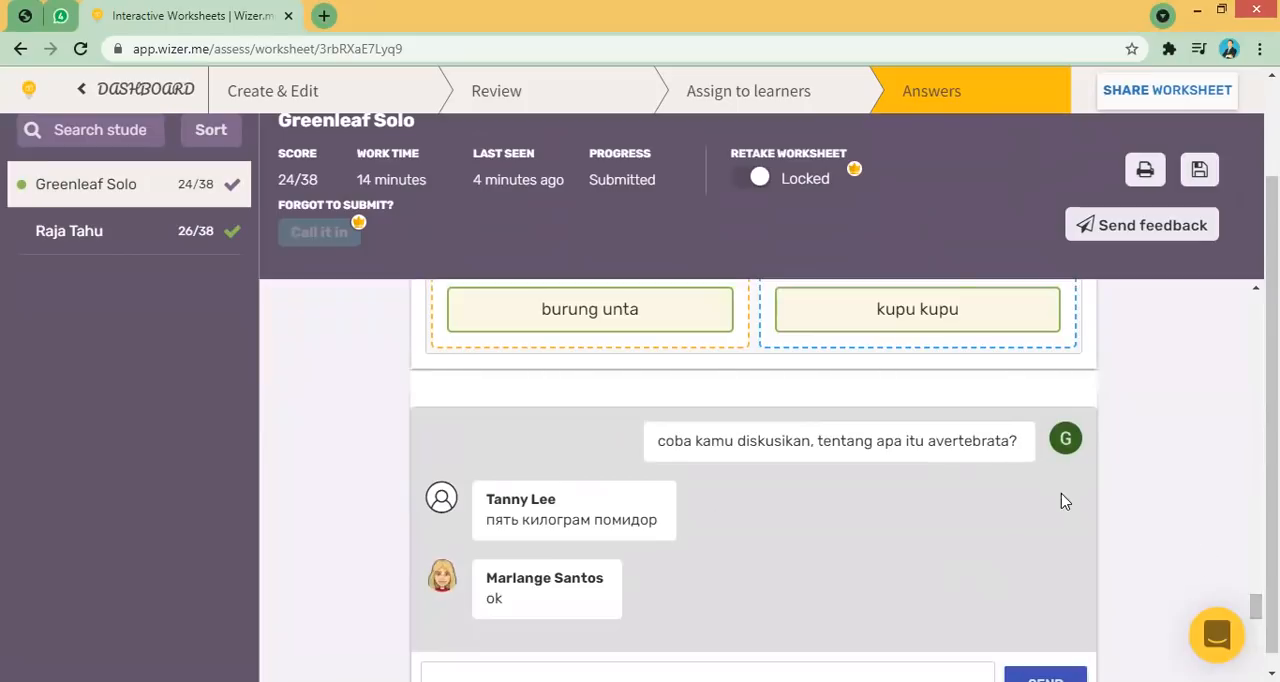
scroll(955, 428, "down", 2)
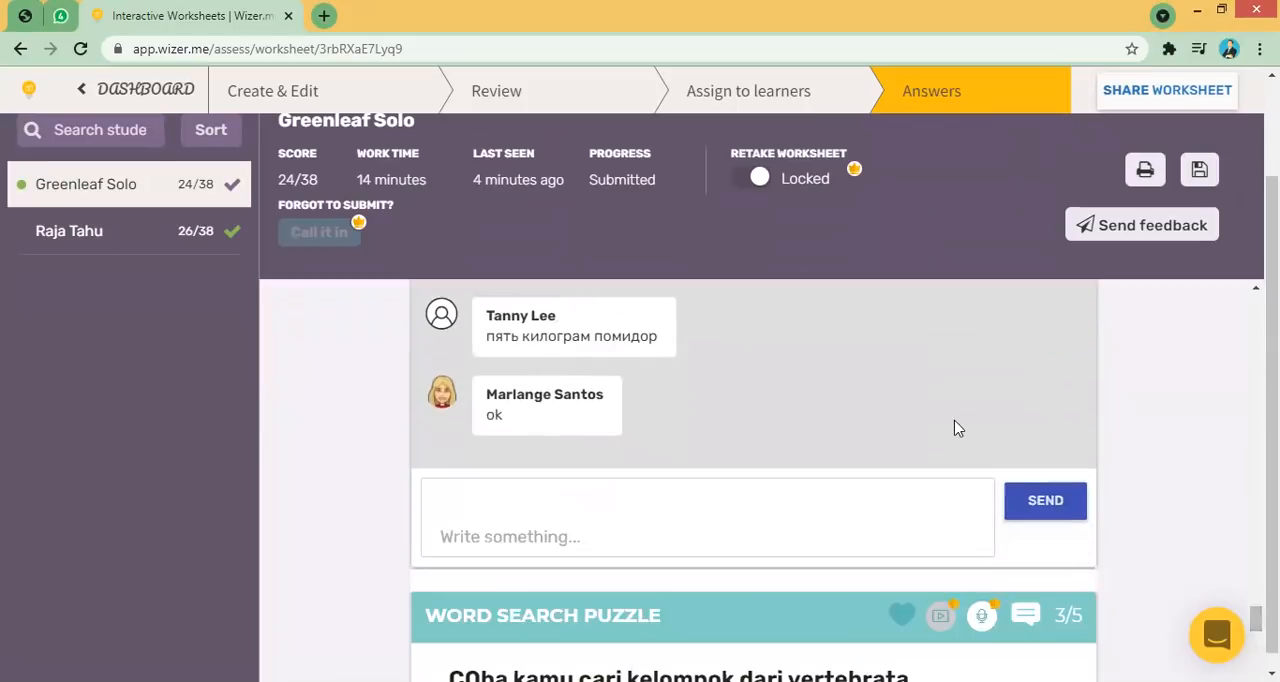
scroll(957, 427, "down", 1)
scroll(957, 427, "up", 1)
left_click(592, 494)
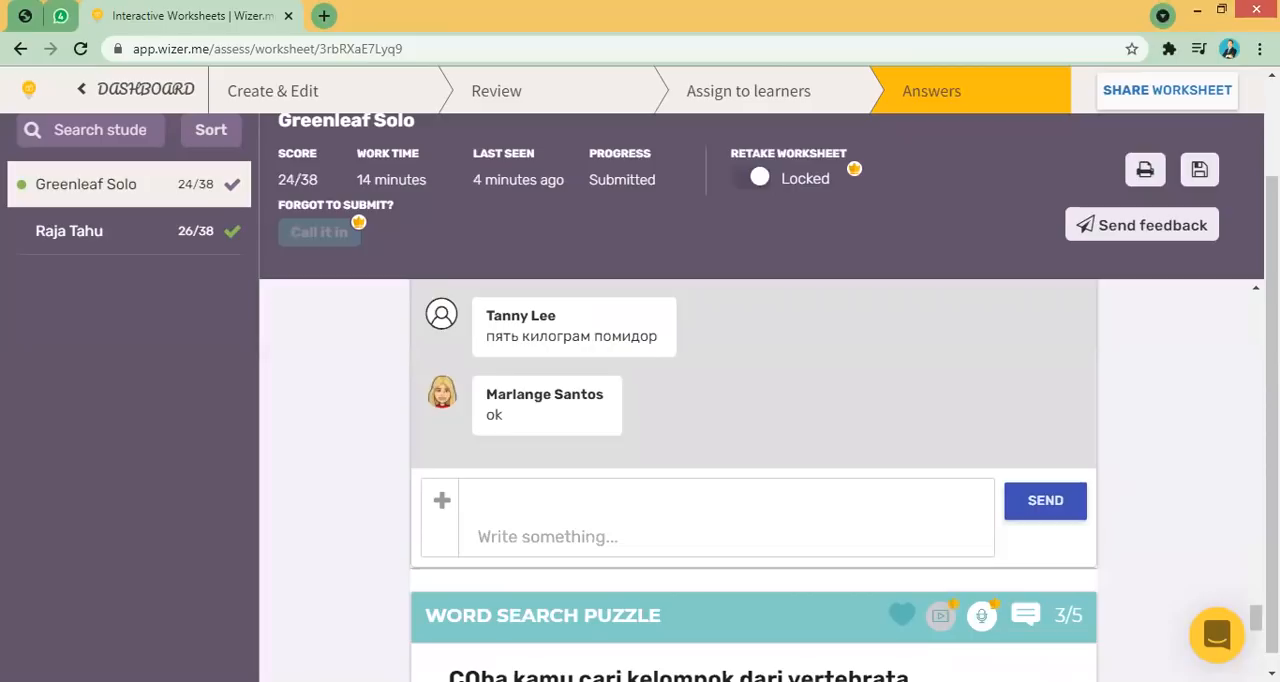
scroll(1256, 617, "down", 1)
scroll(1256, 617, "down", 5)
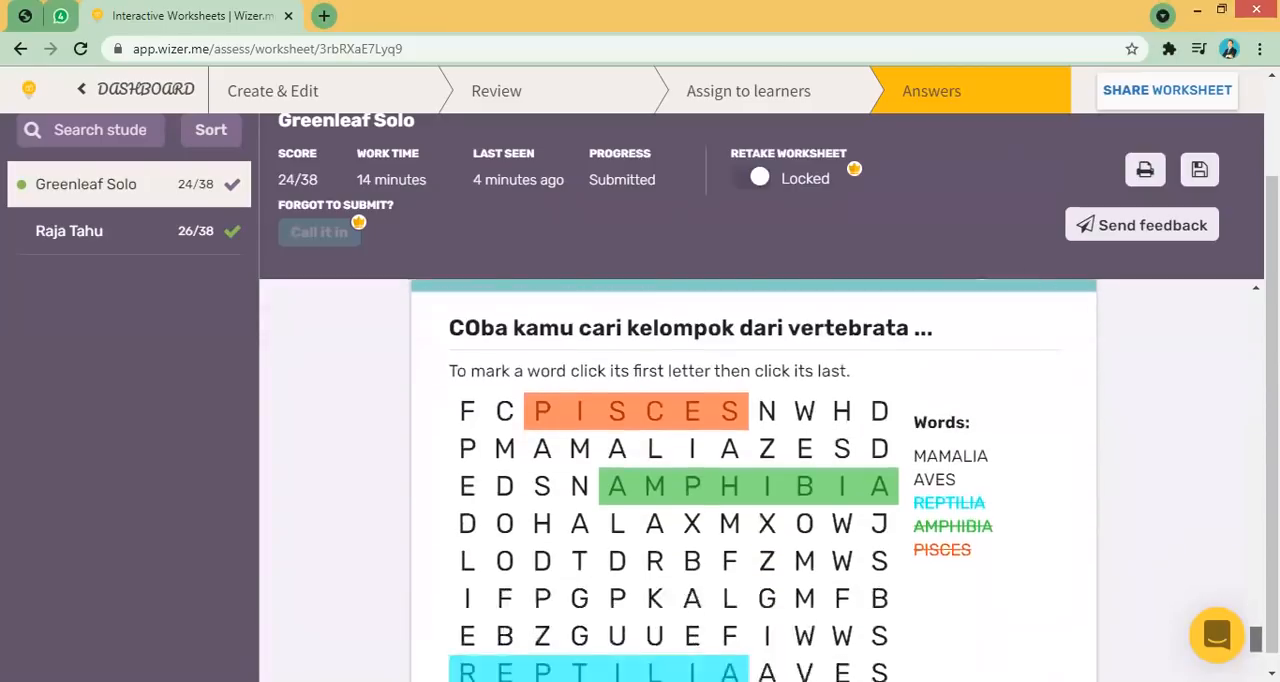
left_click_drag(1256, 645, 1256, 633)
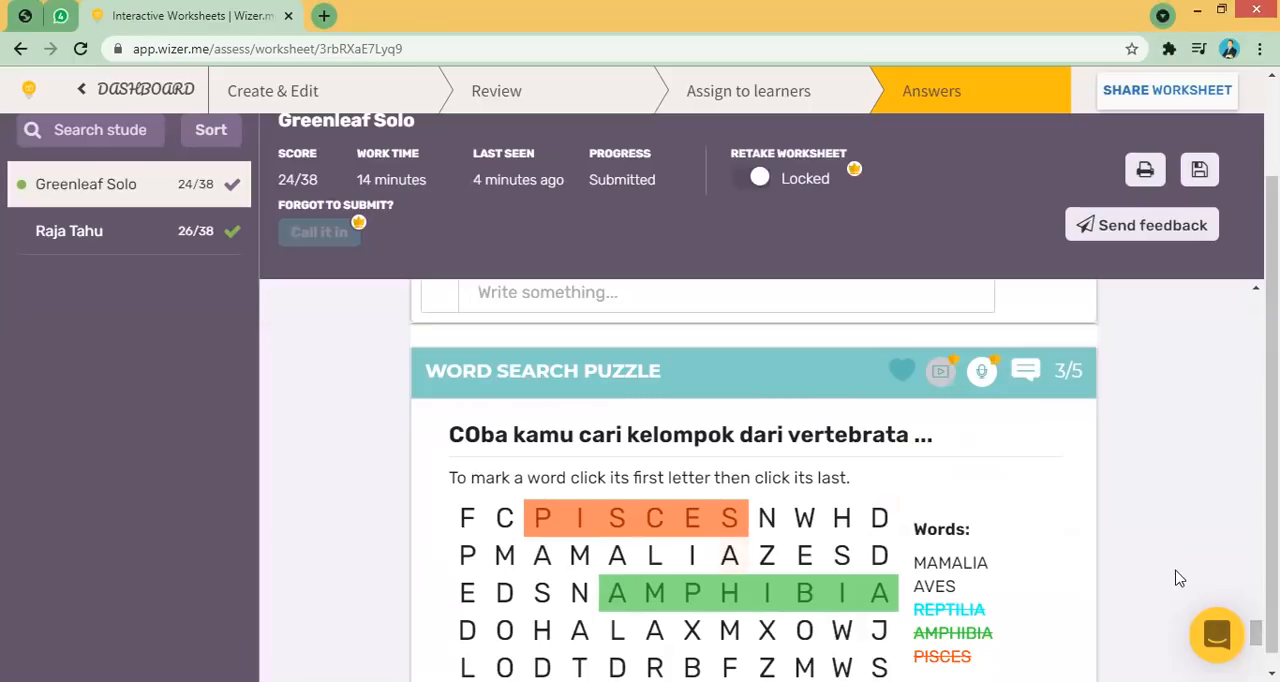
mouse_move(1256, 633)
left_mouse_down()
mouse_move(1256, 663)
mouse_move(1256, 635)
left_mouse_up()
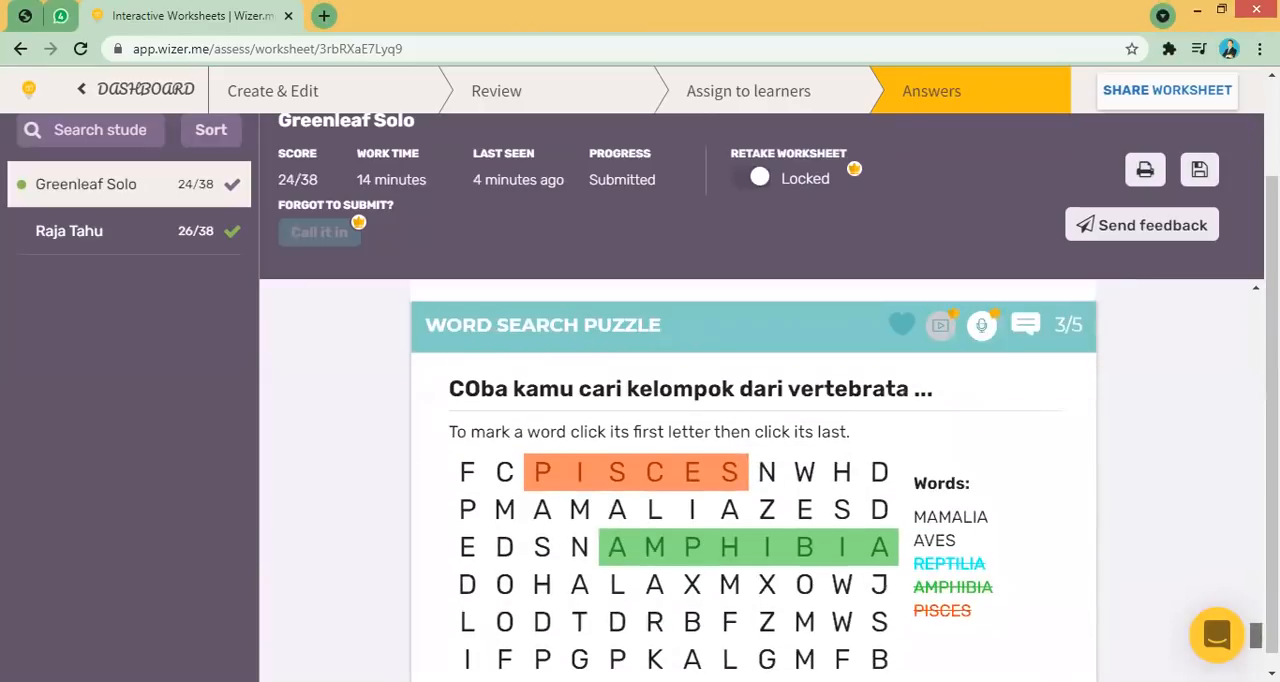
- Add the comment "coba lebih cermat kembali.." to the word search puzzle question
left_click(1027, 326)
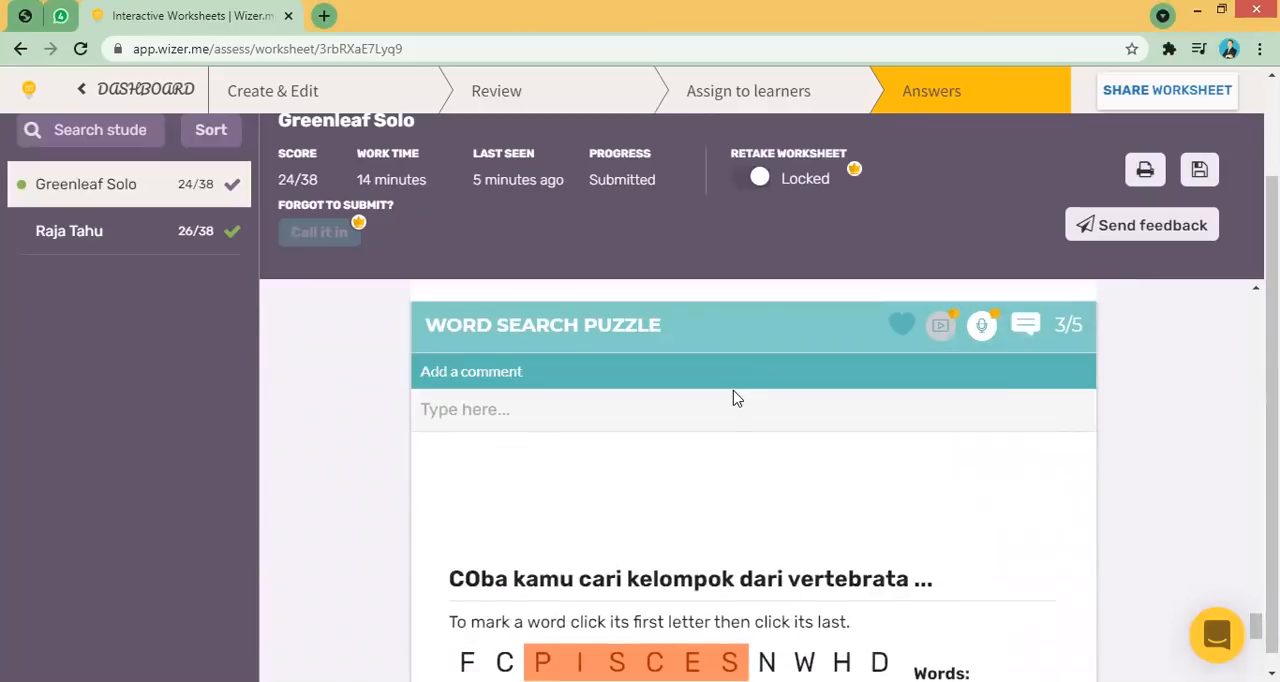
type("coba le")
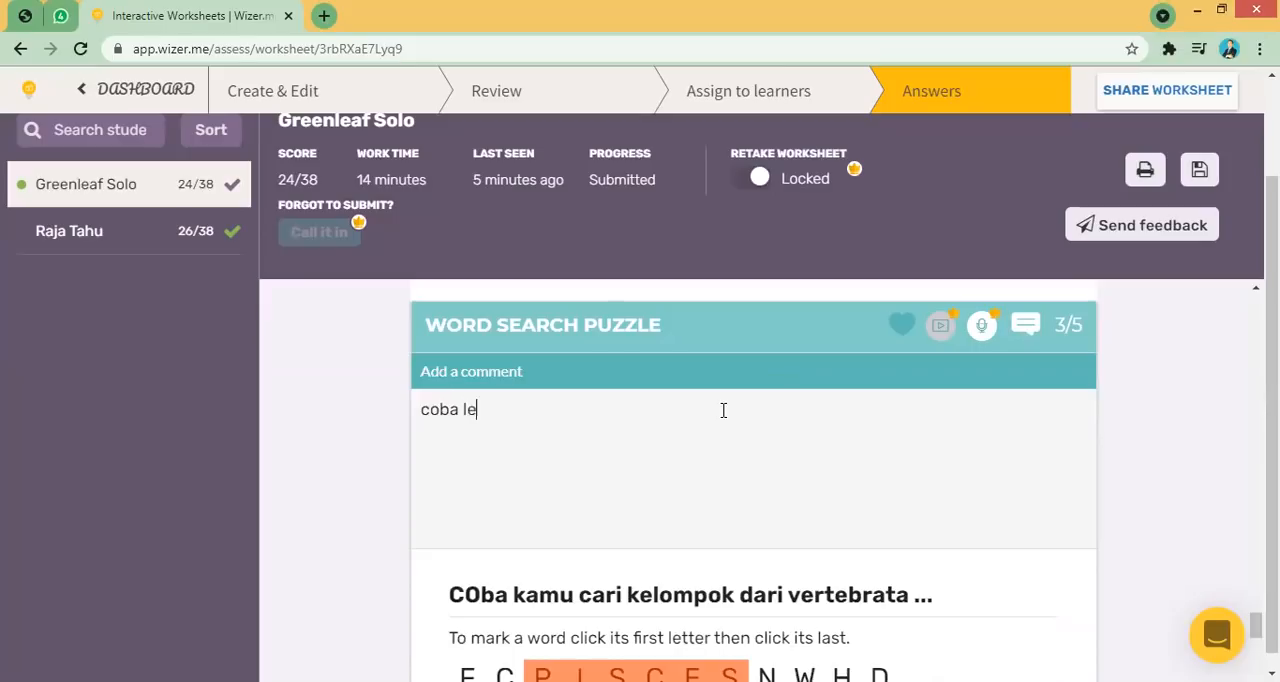
type("bih cermat kembali..")
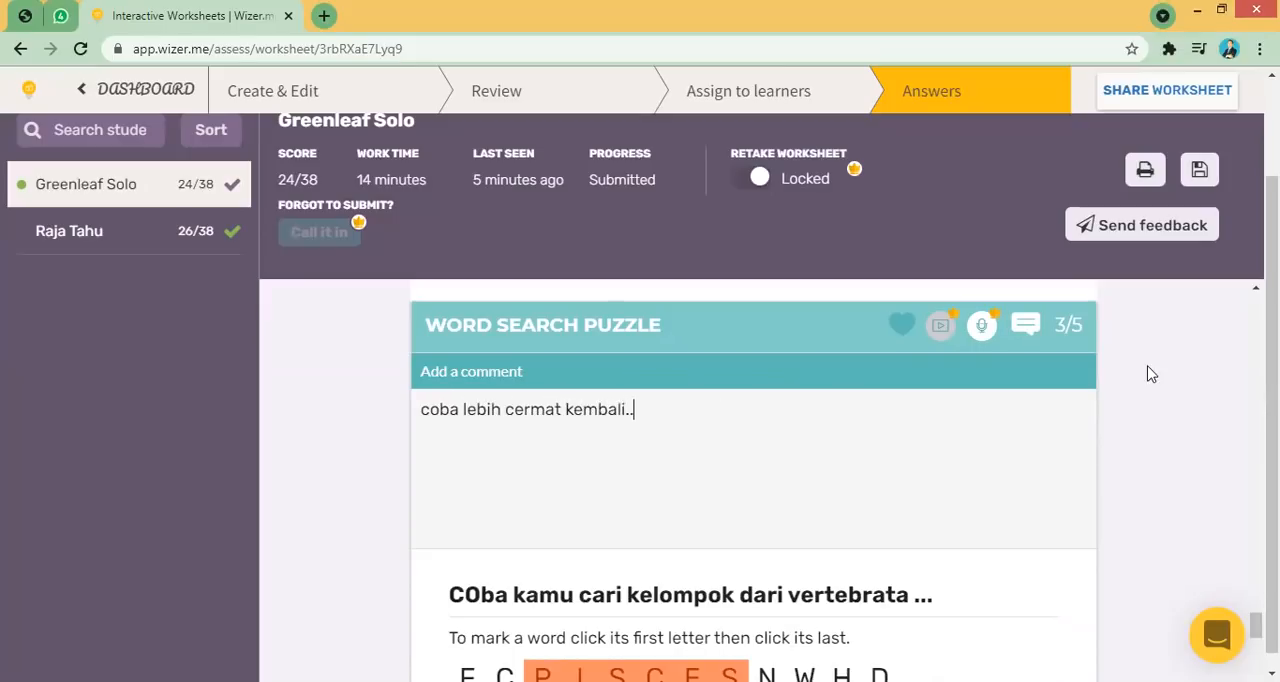
- Write the general feedback "secara keseluruhan, coba kamu ulangi lagi pembelajarannya, jika ada pertanyaan bisa bapak bantu." and send it to the student
left_click_drag(1256, 626, 1256, 664)
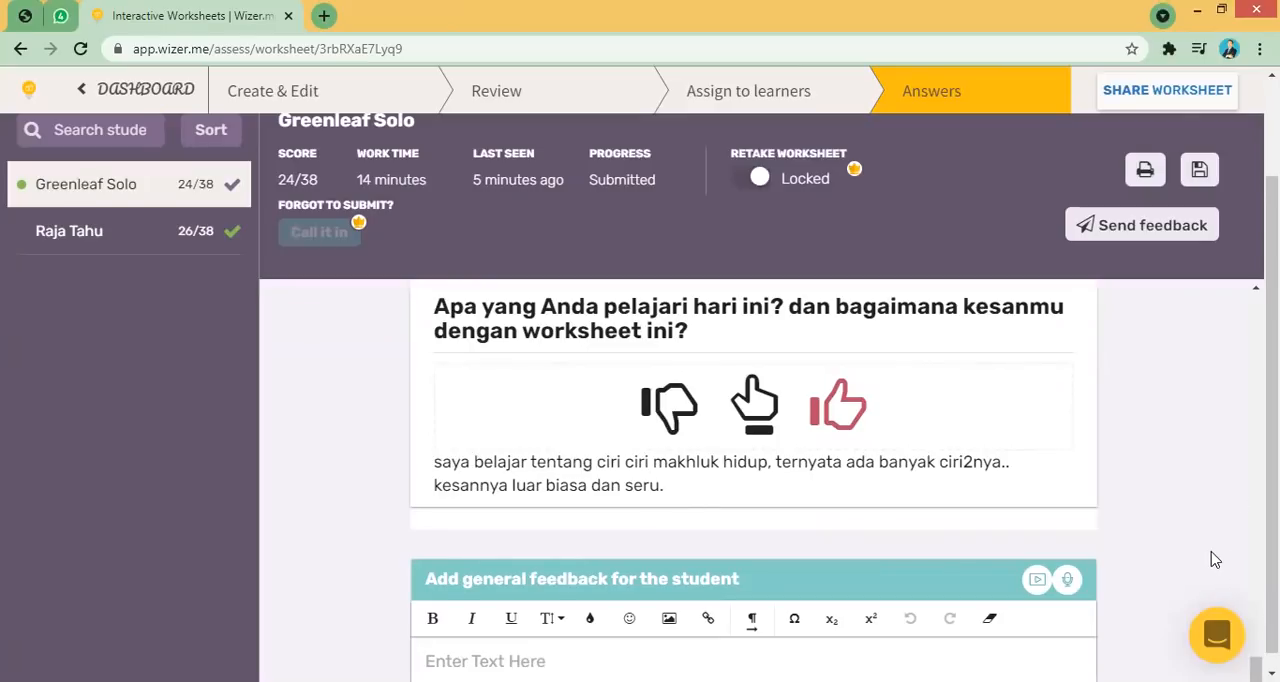
scroll(1215, 560, "down", 1)
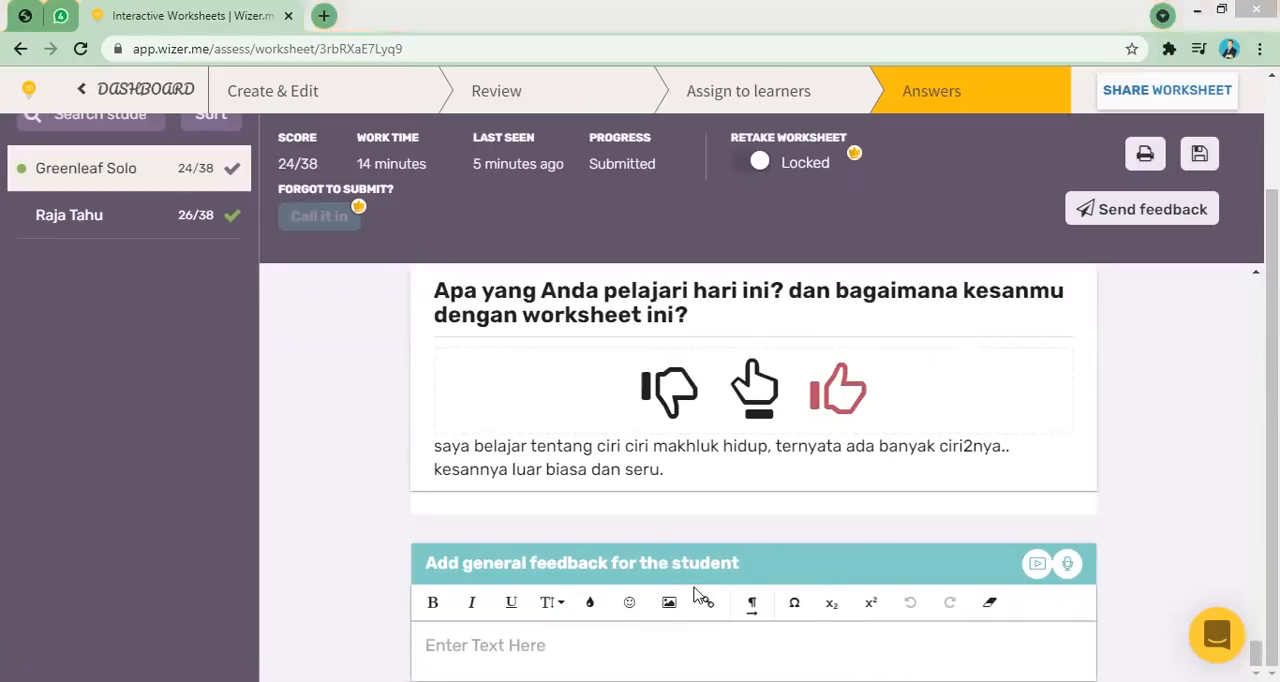
left_click(489, 652)
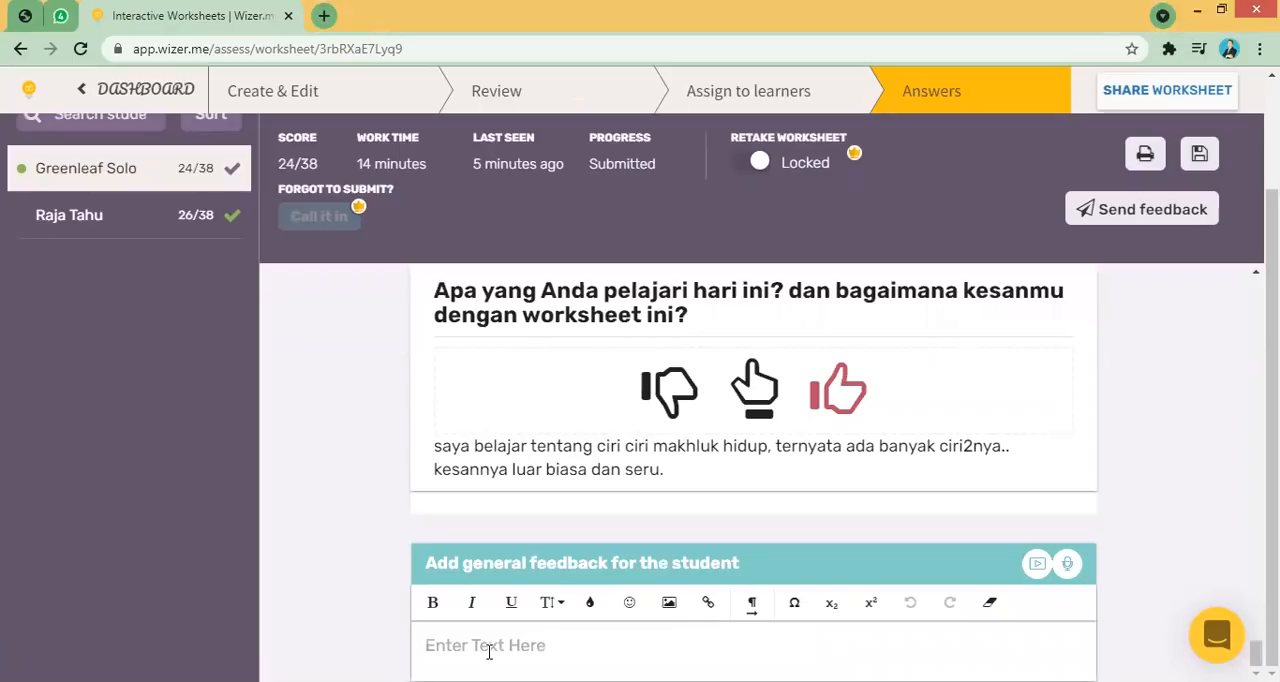
type("secara keseleru")
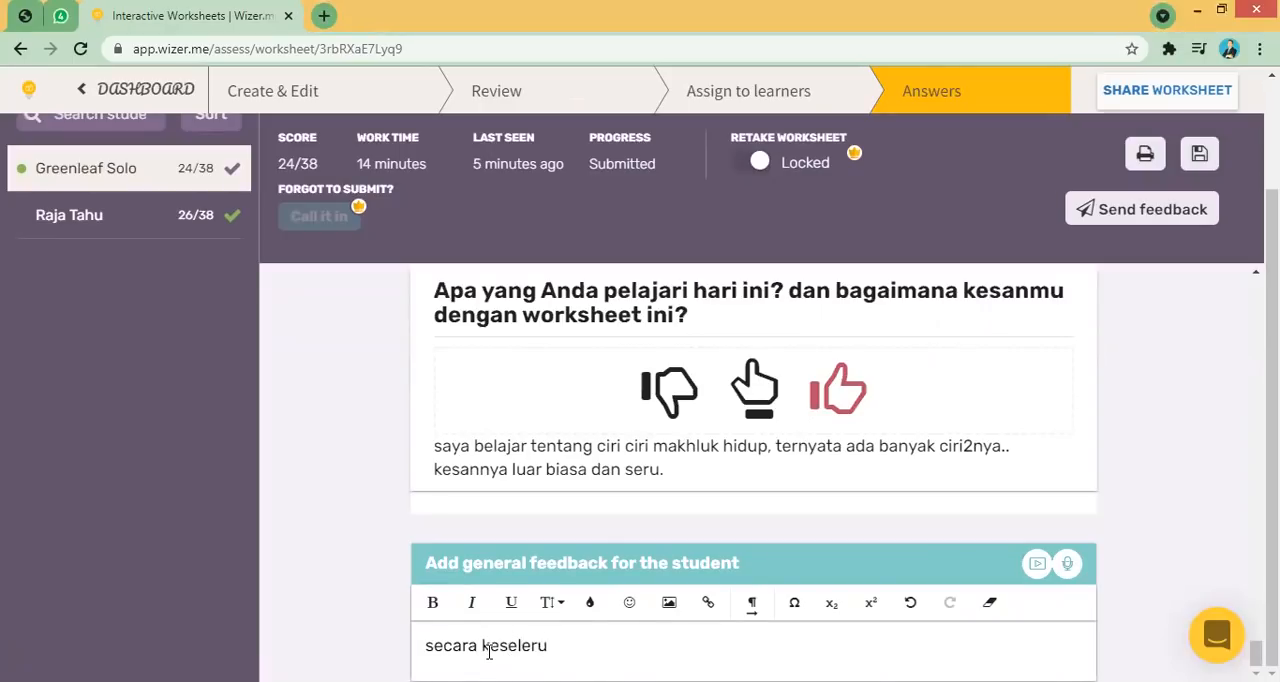
key("BackSpace")
key("BackSpace")
key("BackSpace")
type("uruhan, coba kamu ulangi")
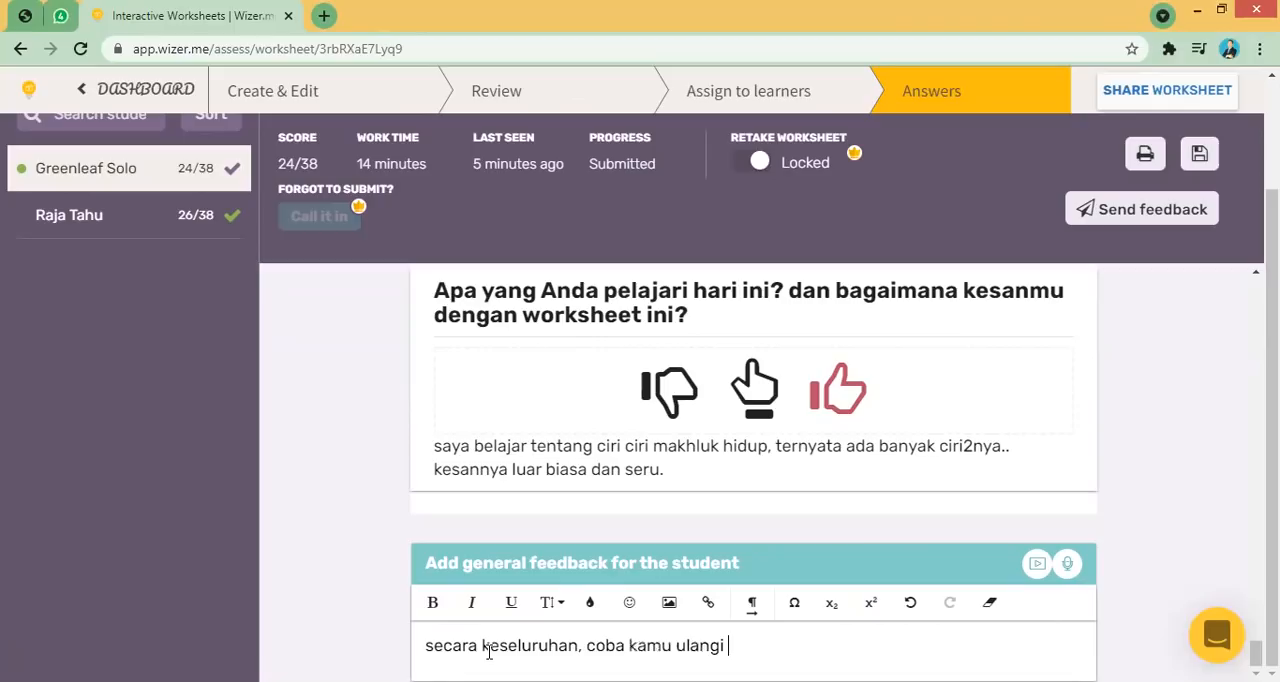
type(" lagi pembelajarannya. jika ada perta")
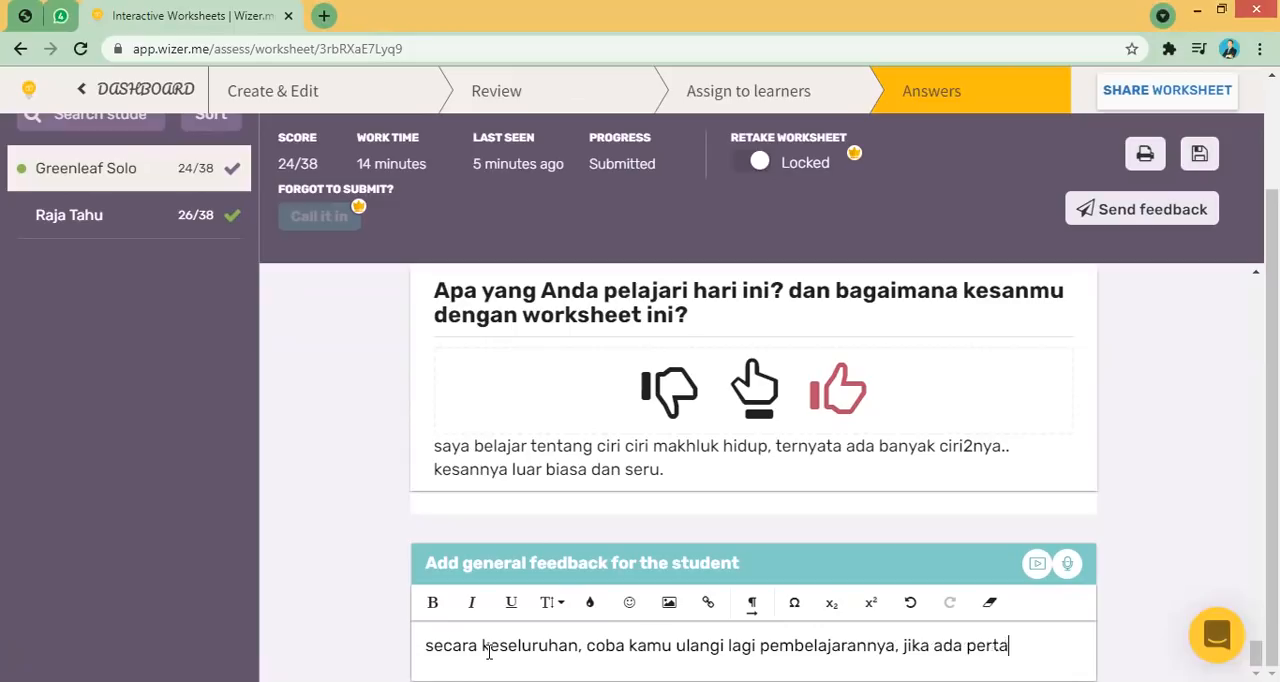
type("nyaan bisa ")
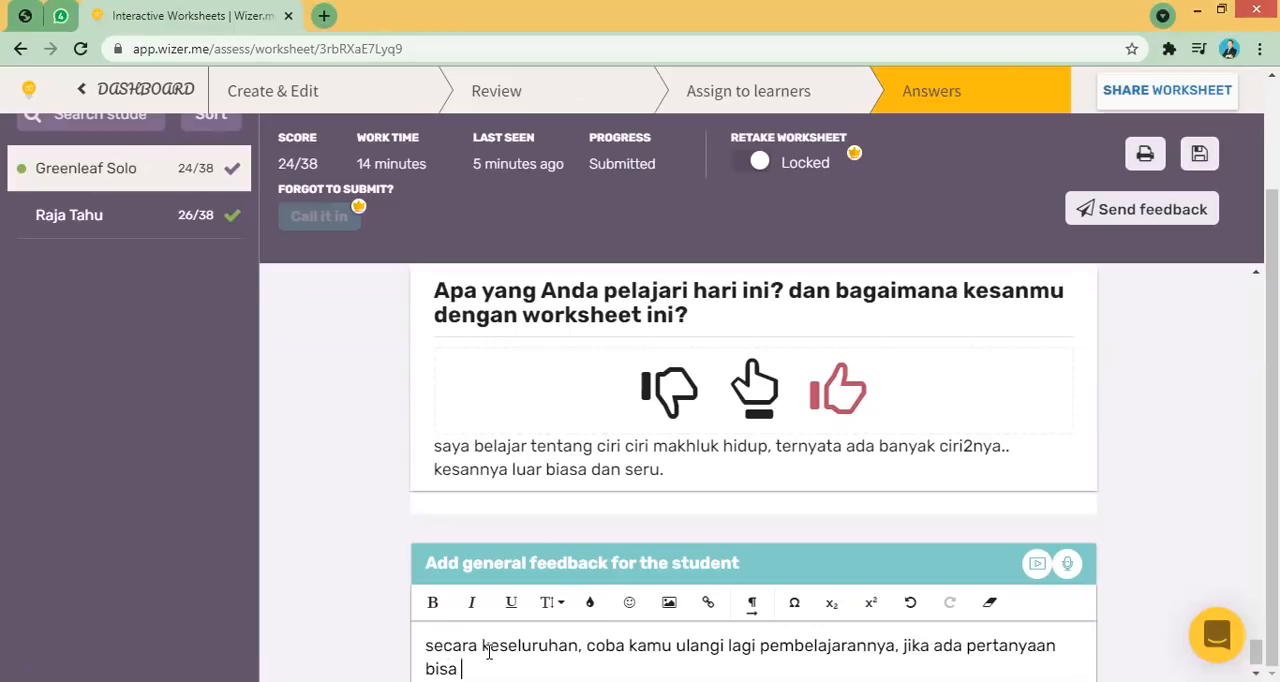
type("bapak bantu.")
scroll(1147, 547, "down", 1)
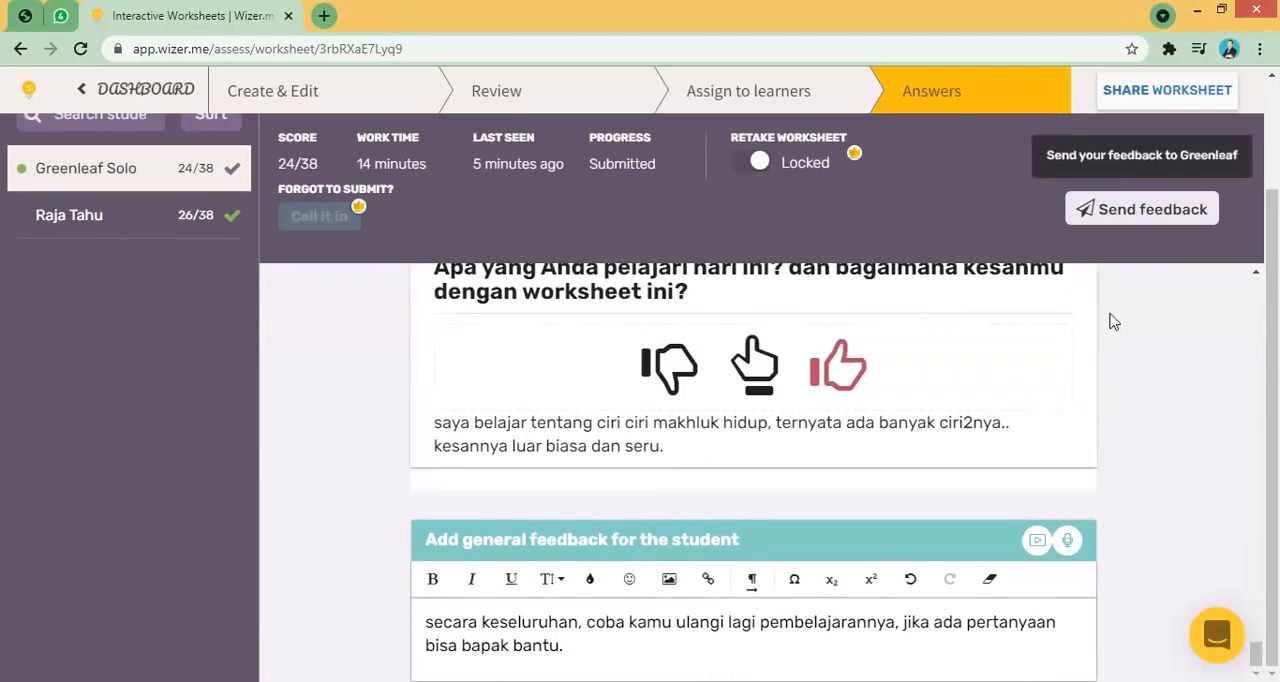
left_click(1135, 219)
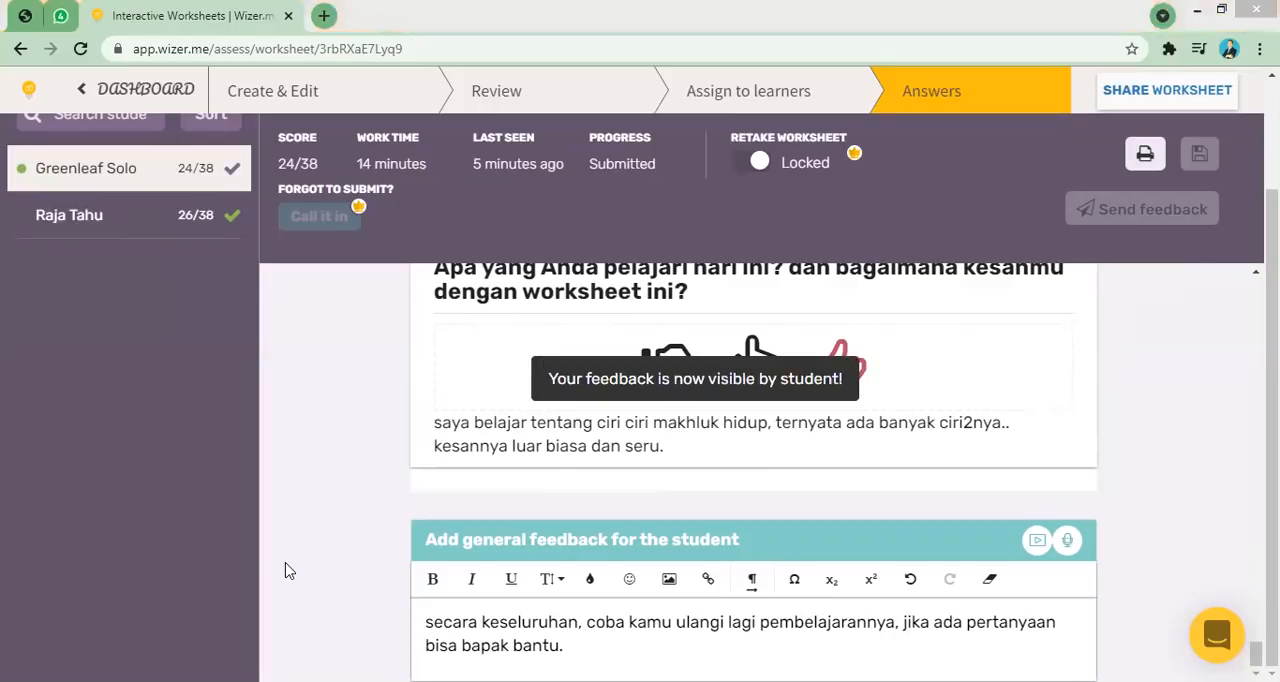
- Switch to the student's browser window and reload the worksheet to review the general feedback and the first answers
key("alt+Tab")
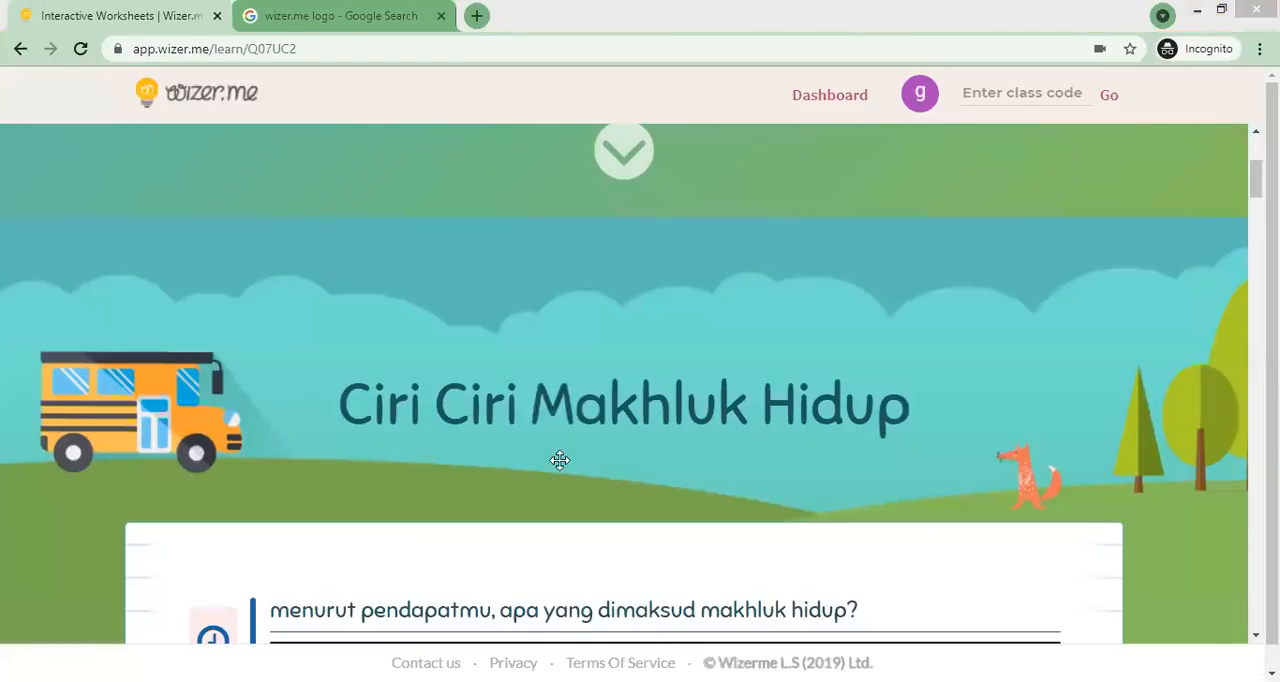
left_click(80, 52)
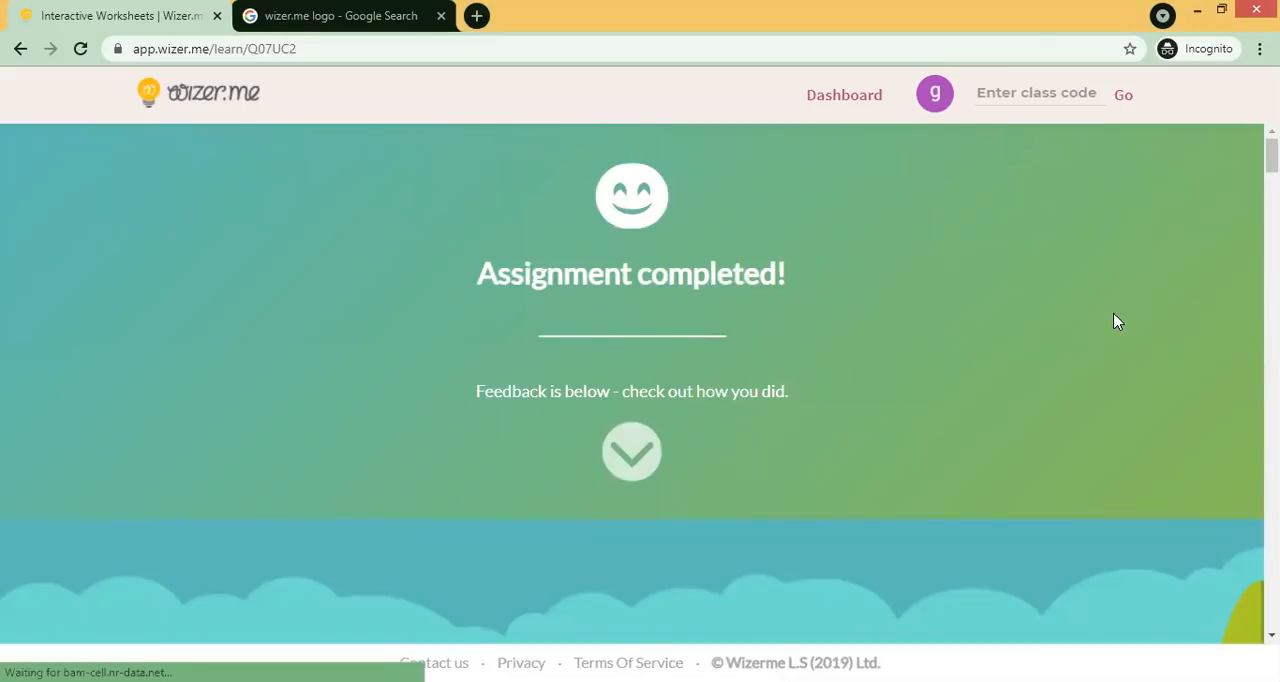
scroll(1117, 321, "down", 3)
scroll(1117, 321, "up", 1)
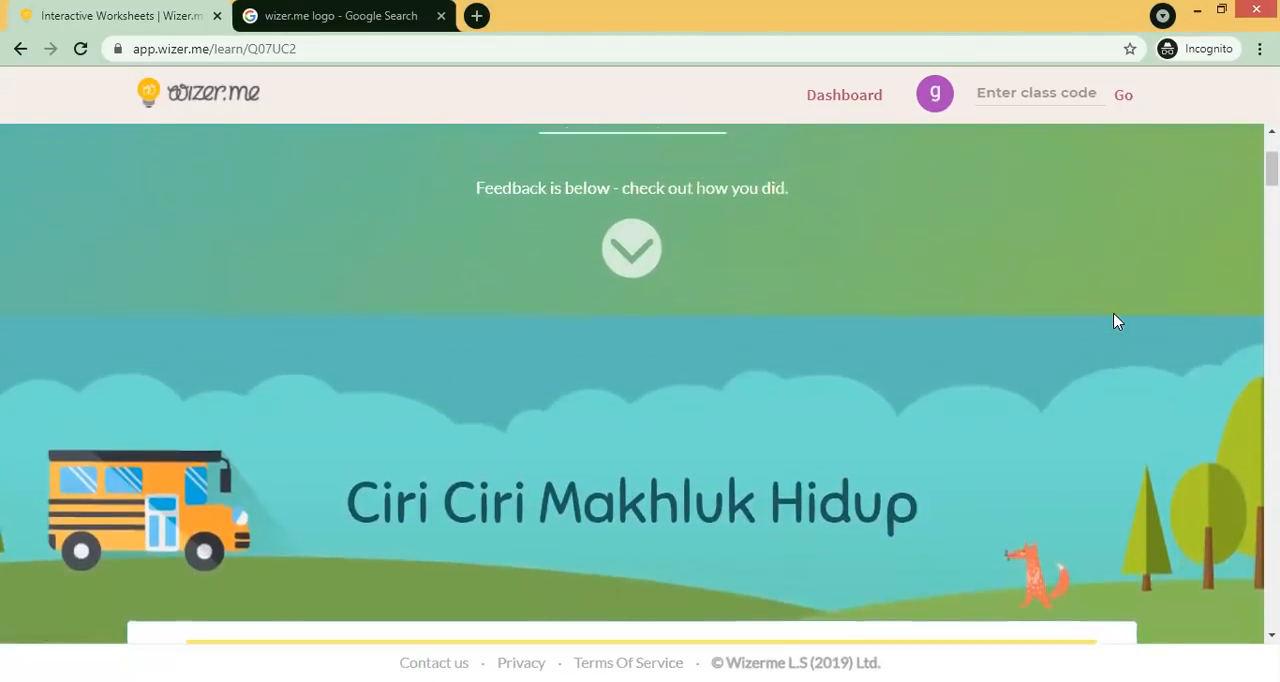
scroll(1117, 321, "down", 3)
scroll(1117, 321, "down", 1)
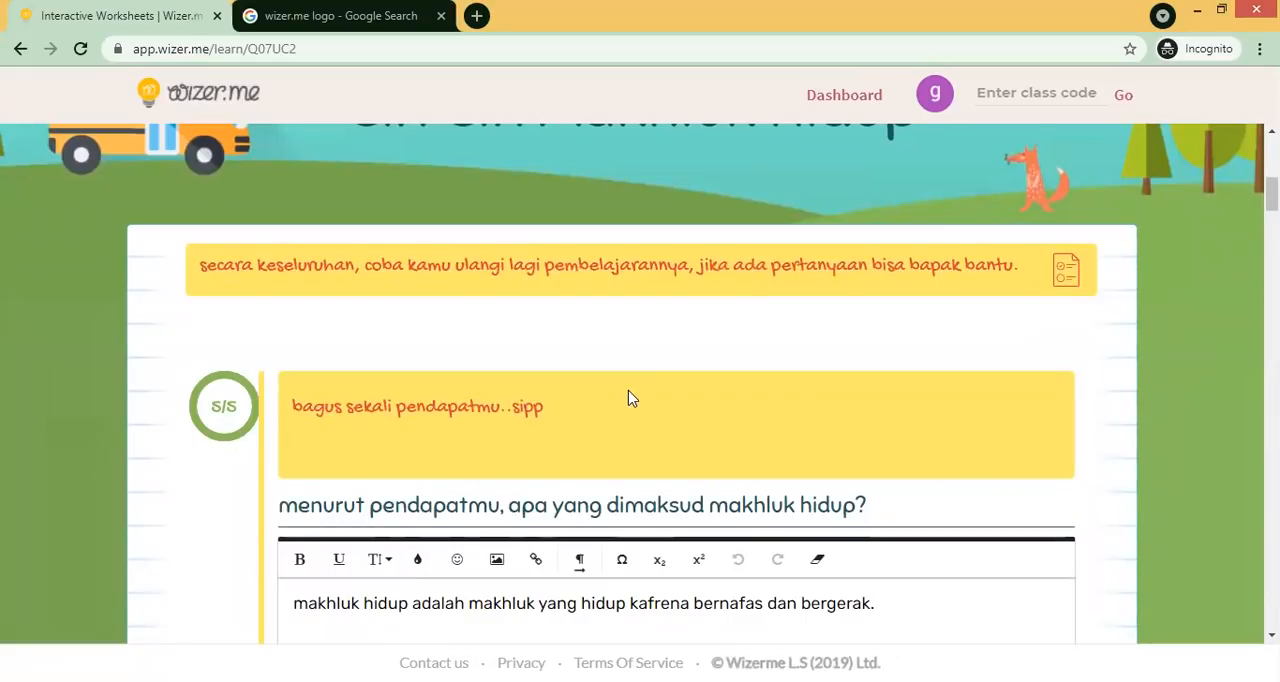
scroll(628, 398, "down", 6)
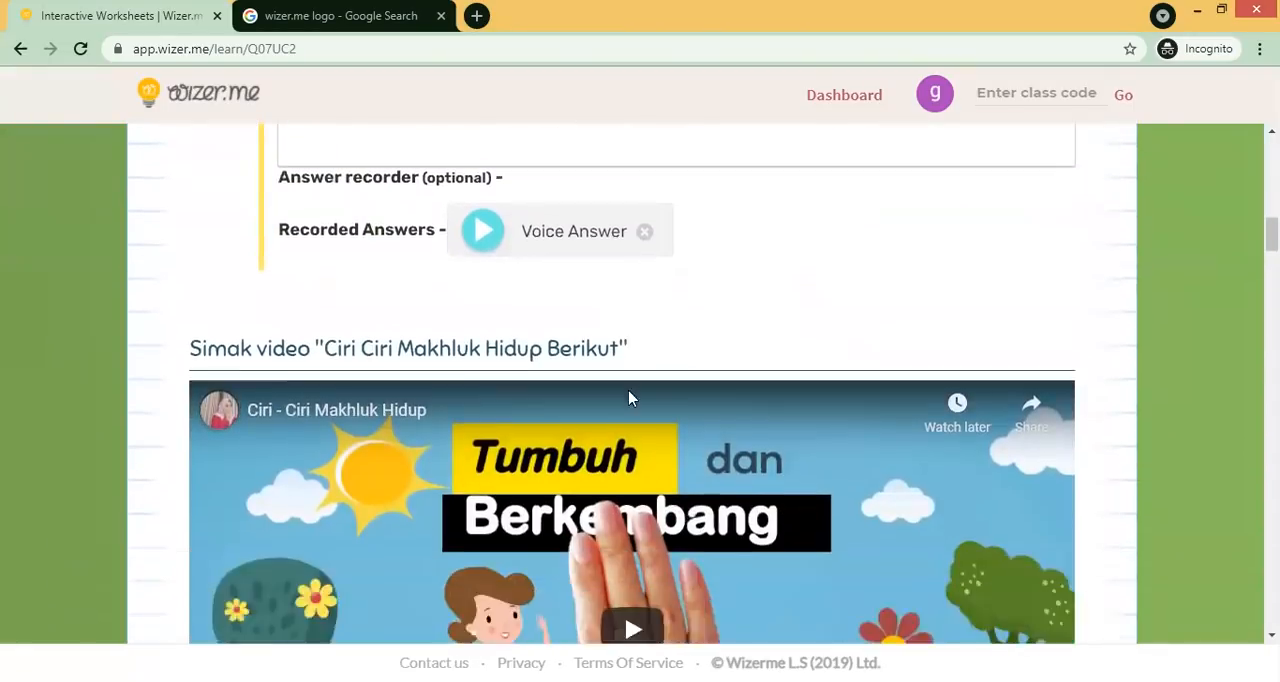
scroll(628, 398, "down", 7)
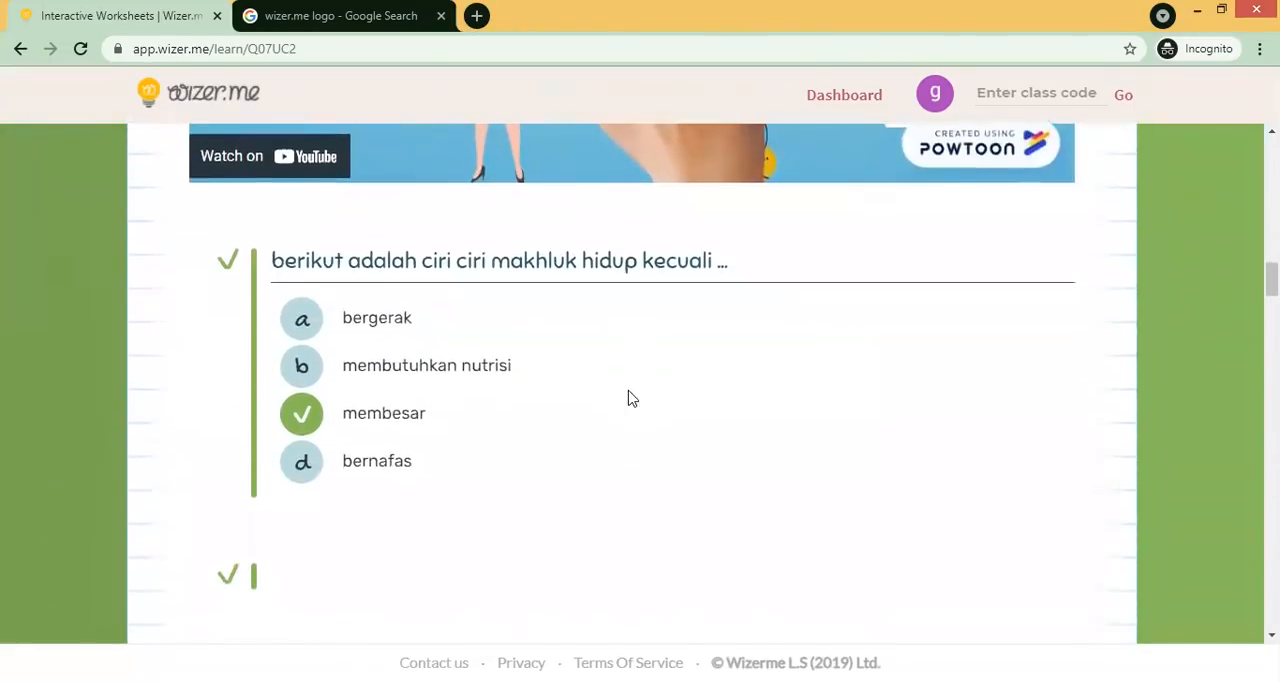
scroll(628, 398, "down", 3)
scroll(628, 398, "up", 1)
scroll(628, 398, "down", 3)
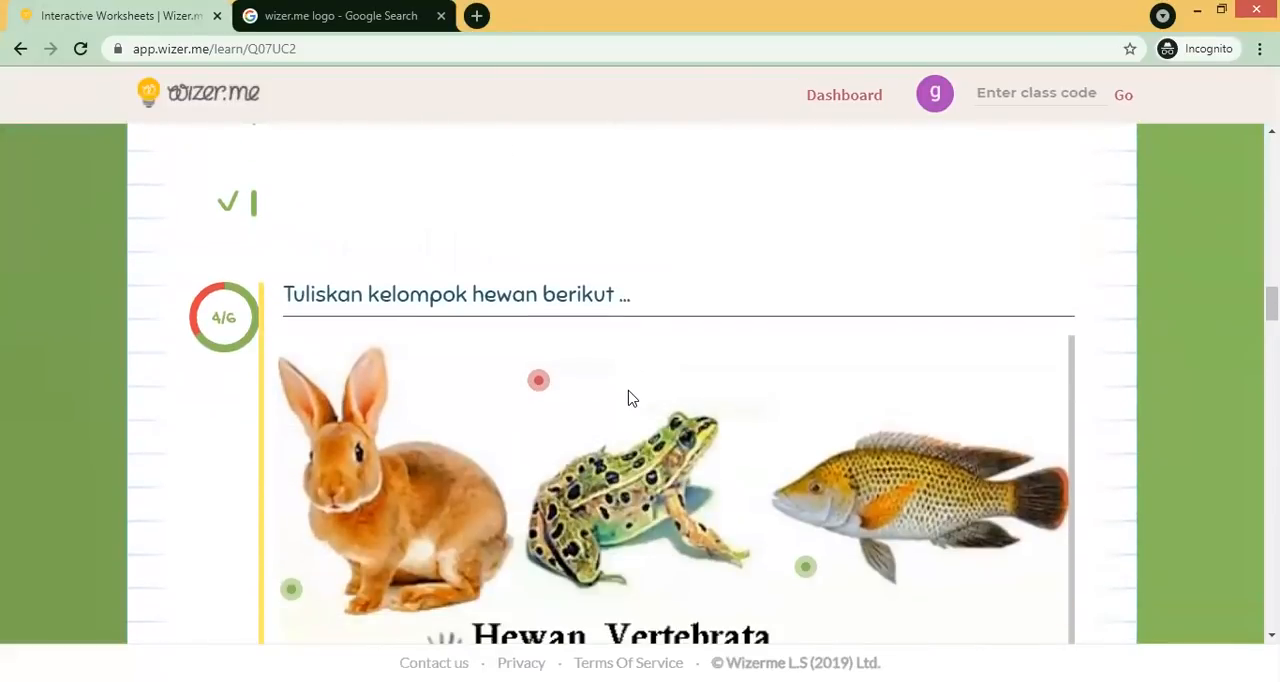
- Scroll through the student's view to read the teacher's comments on each question and the discussion thread
scroll(628, 398, "down", 7)
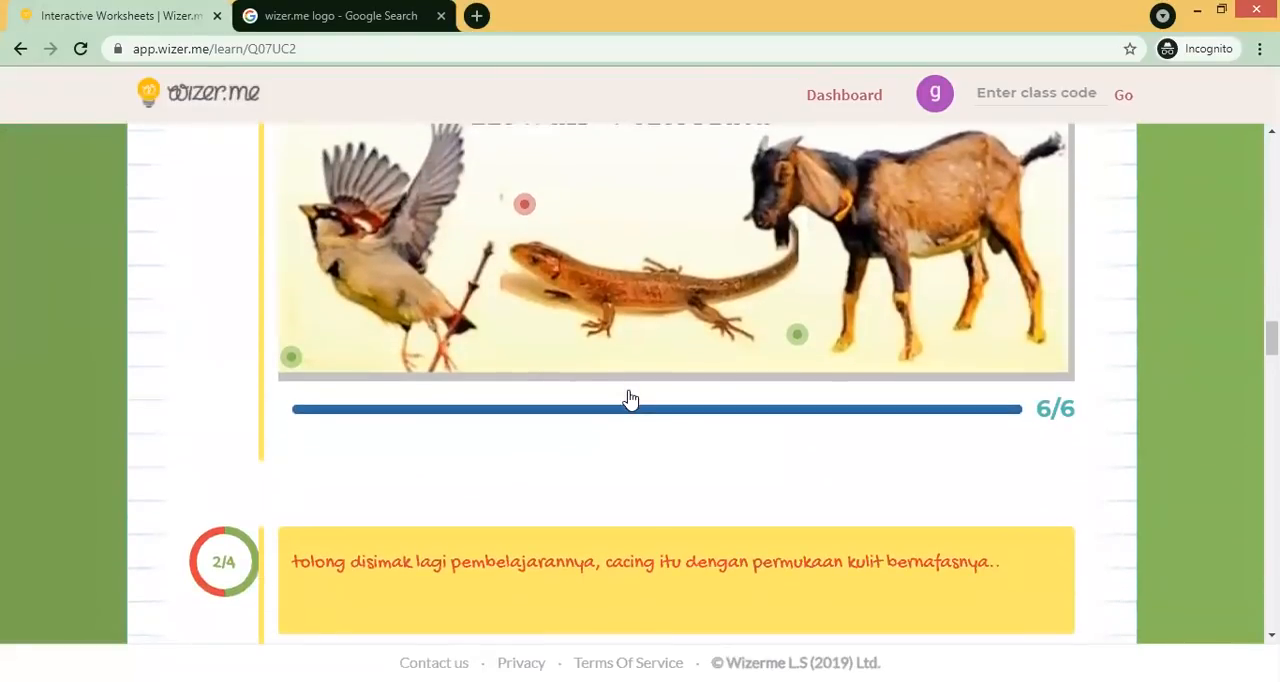
scroll(628, 398, "down", 6)
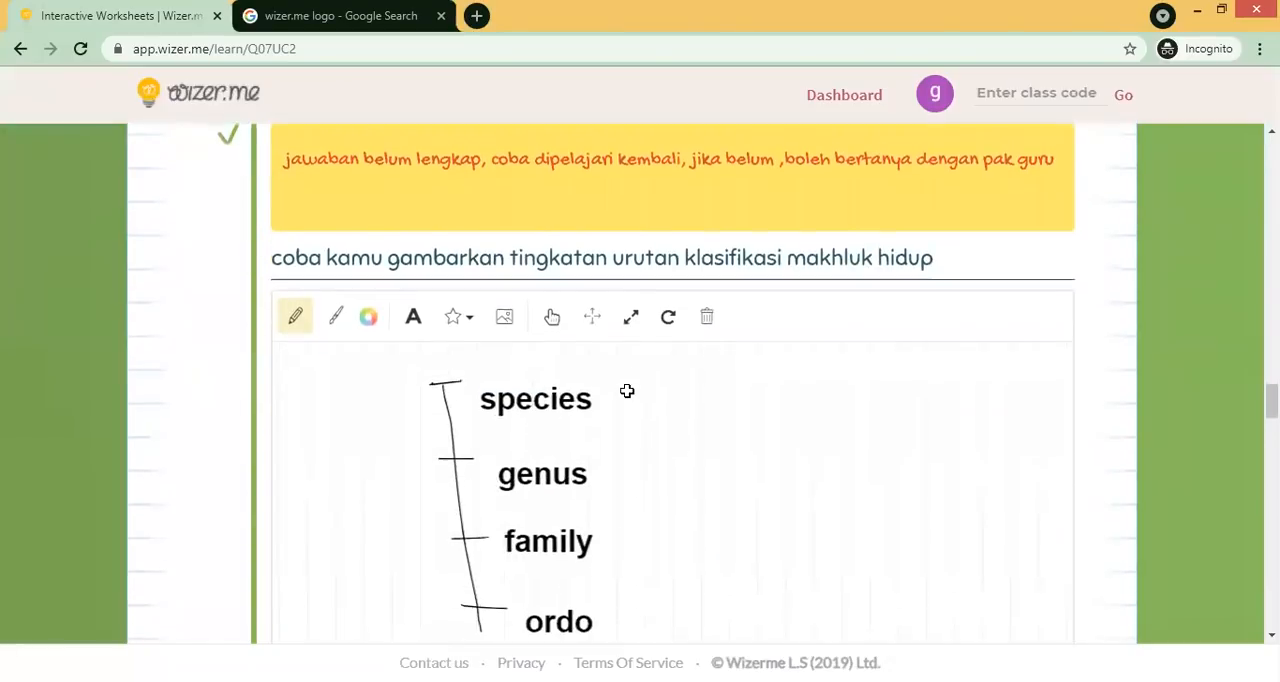
scroll(624, 392, "up", 1)
scroll(438, 280, "down", 4)
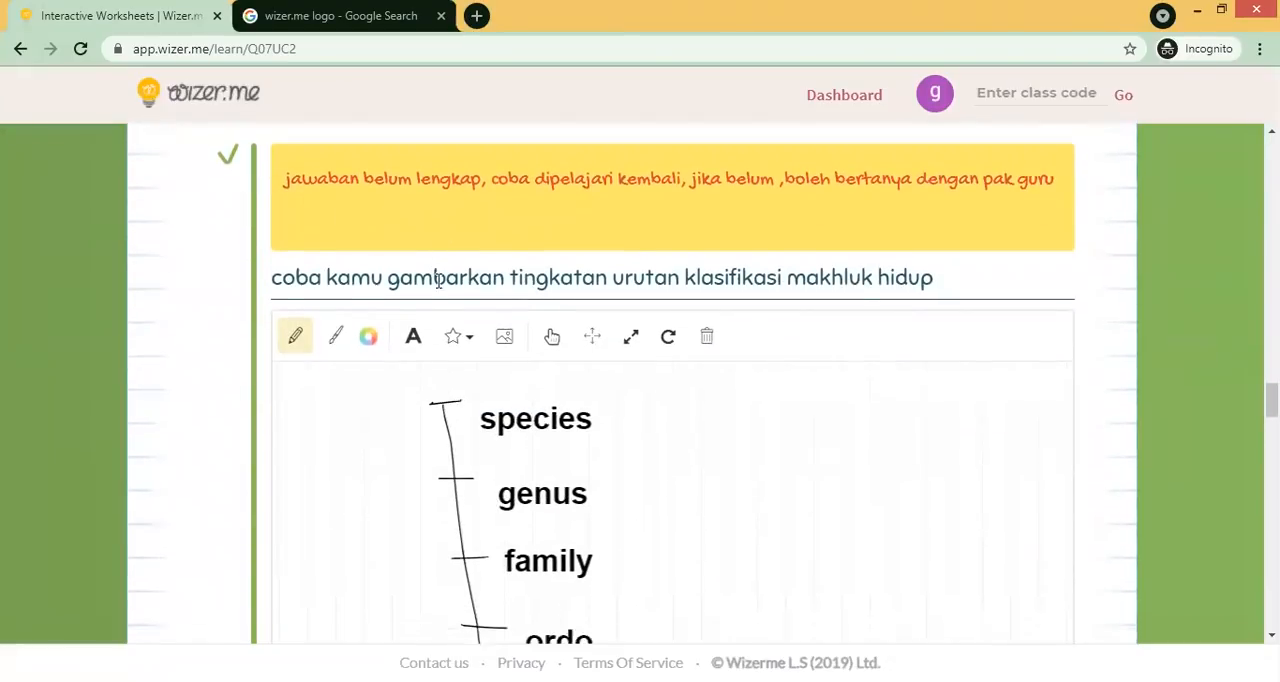
scroll(438, 280, "down", 6)
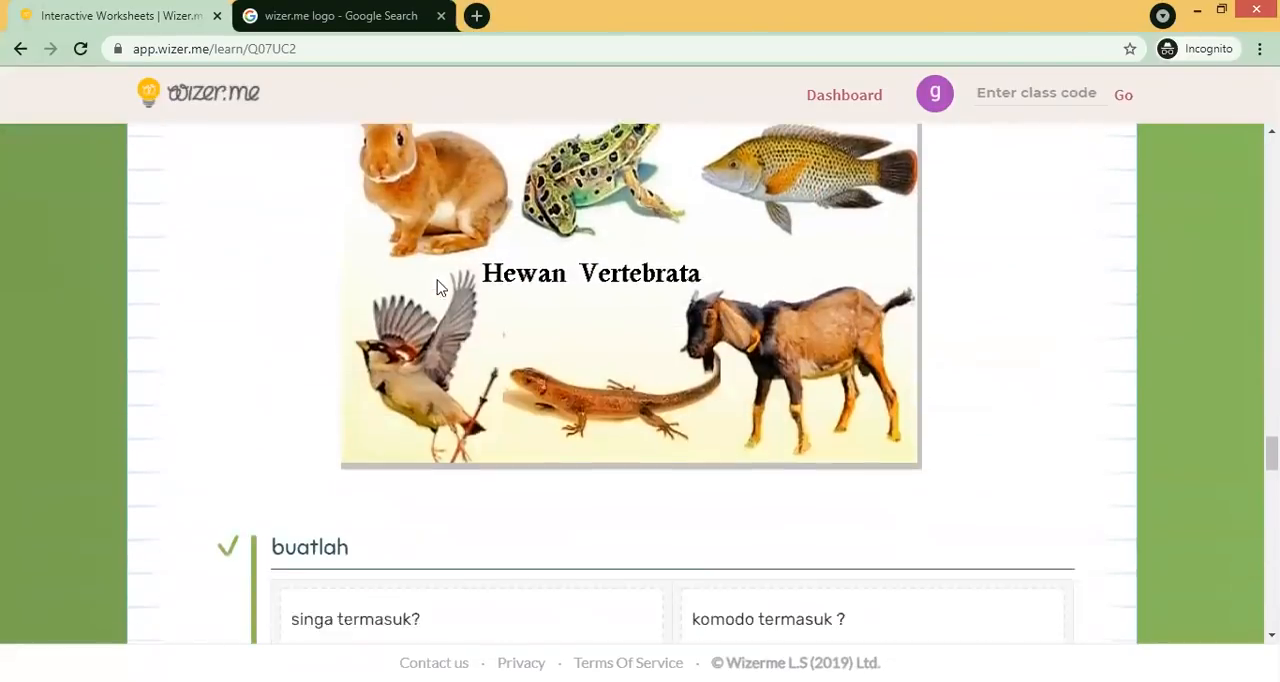
scroll(438, 287, "down", 6)
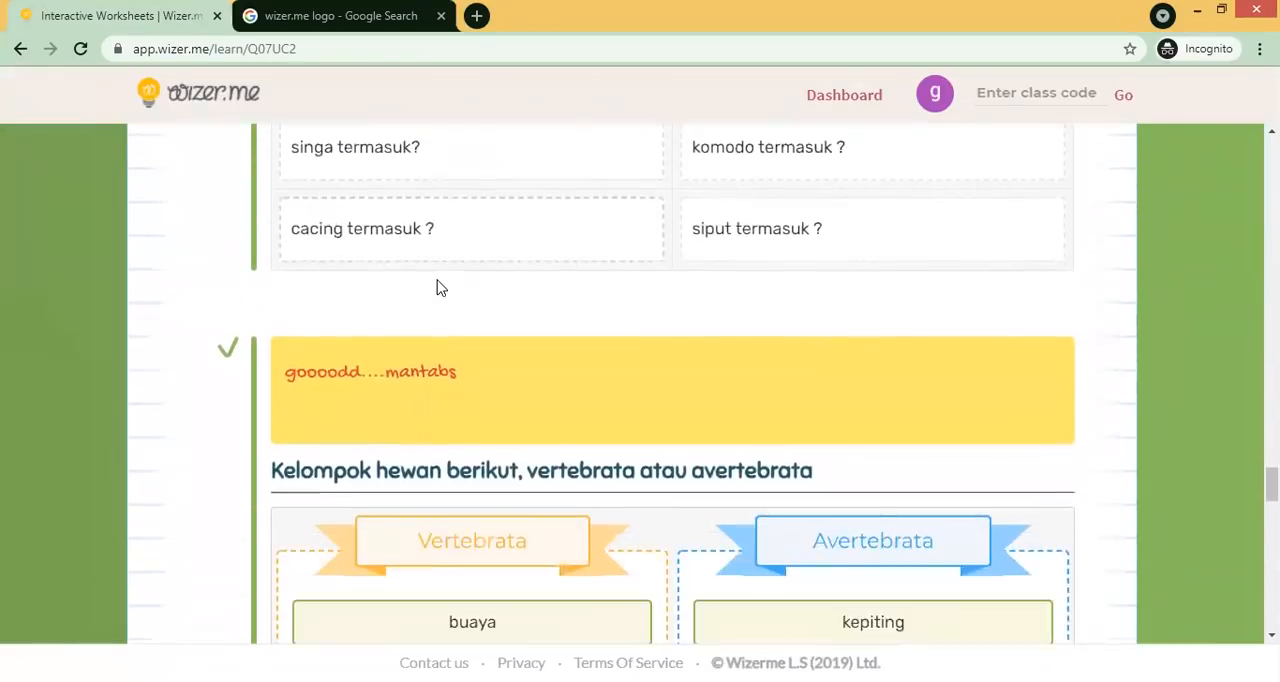
scroll(438, 287, "down", 4)
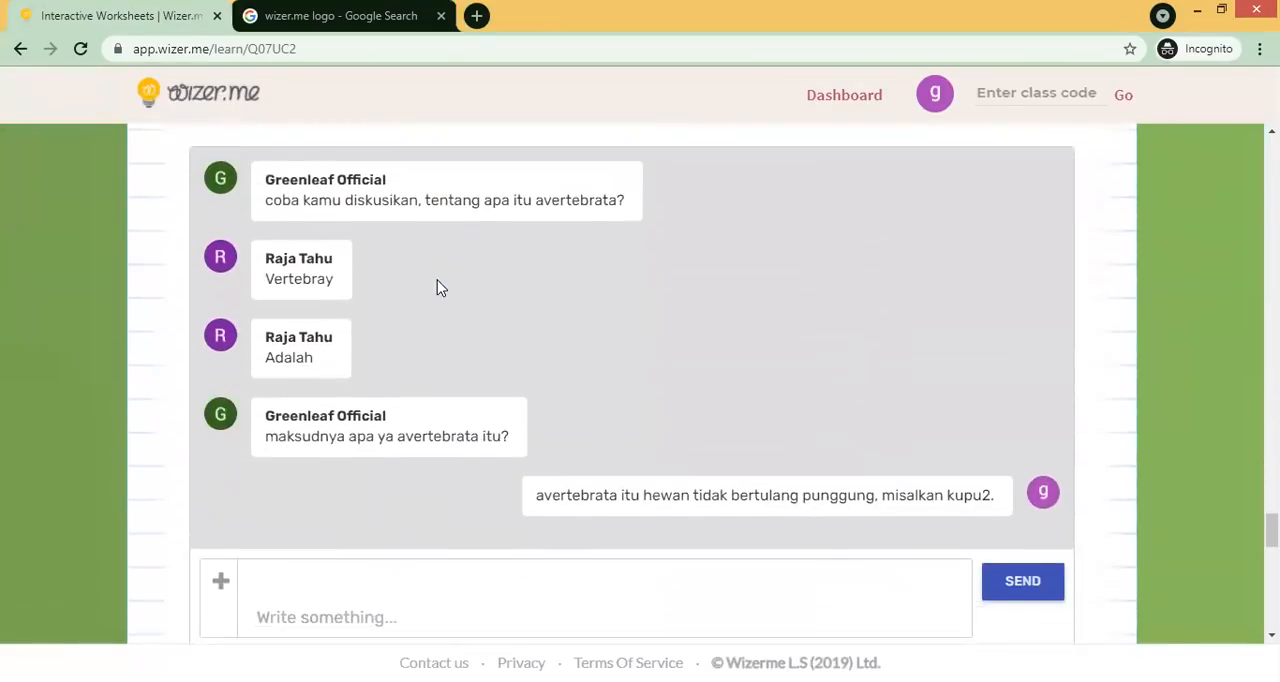
scroll(672, 186, "down", 1)
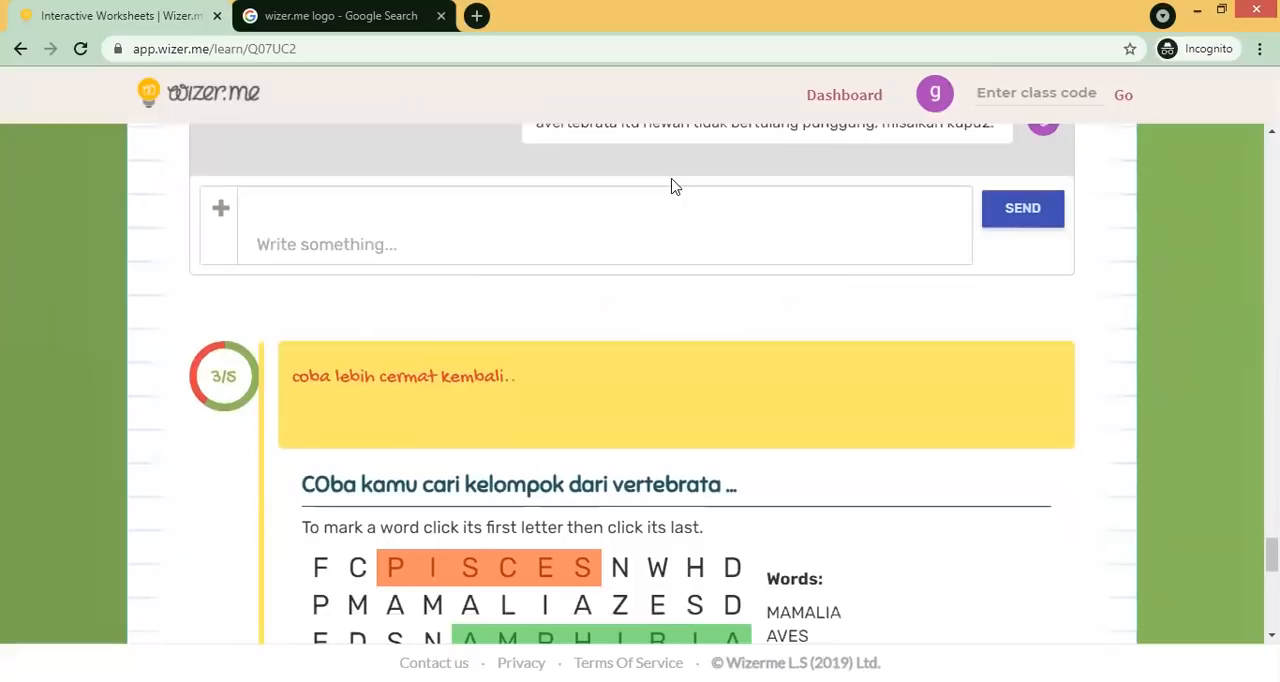
scroll(1207, 233, "up", 2)
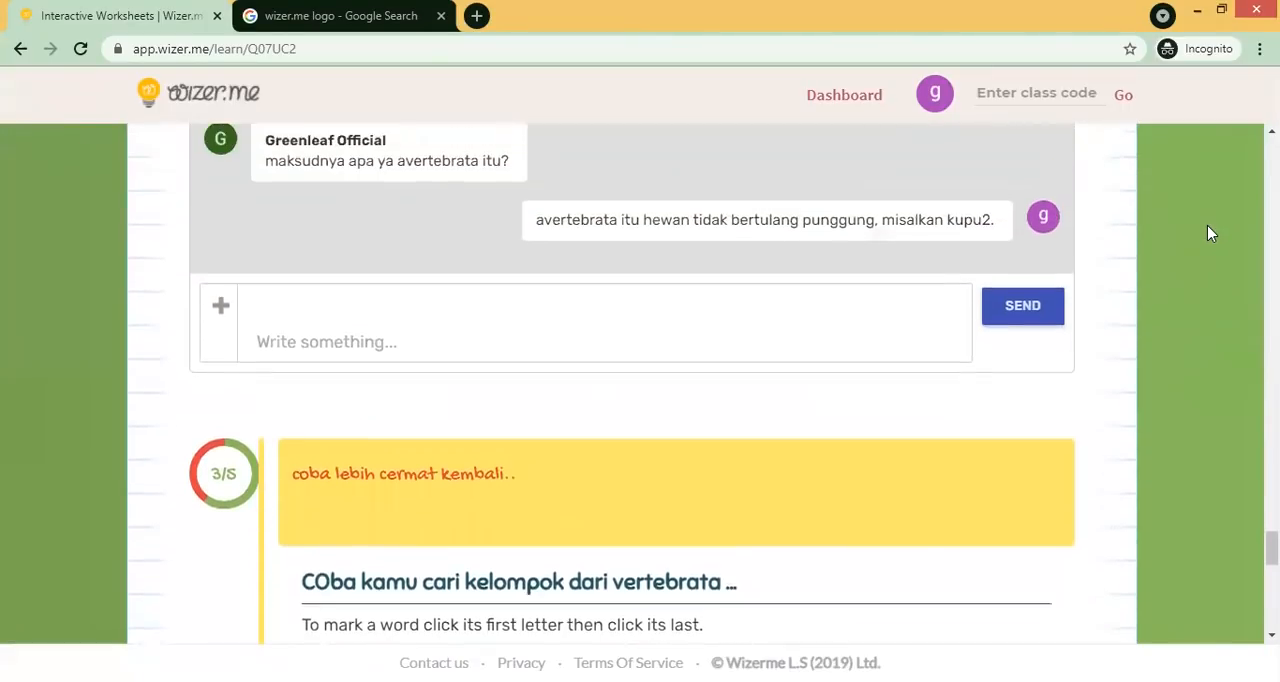
scroll(122, 482, "down", 6)
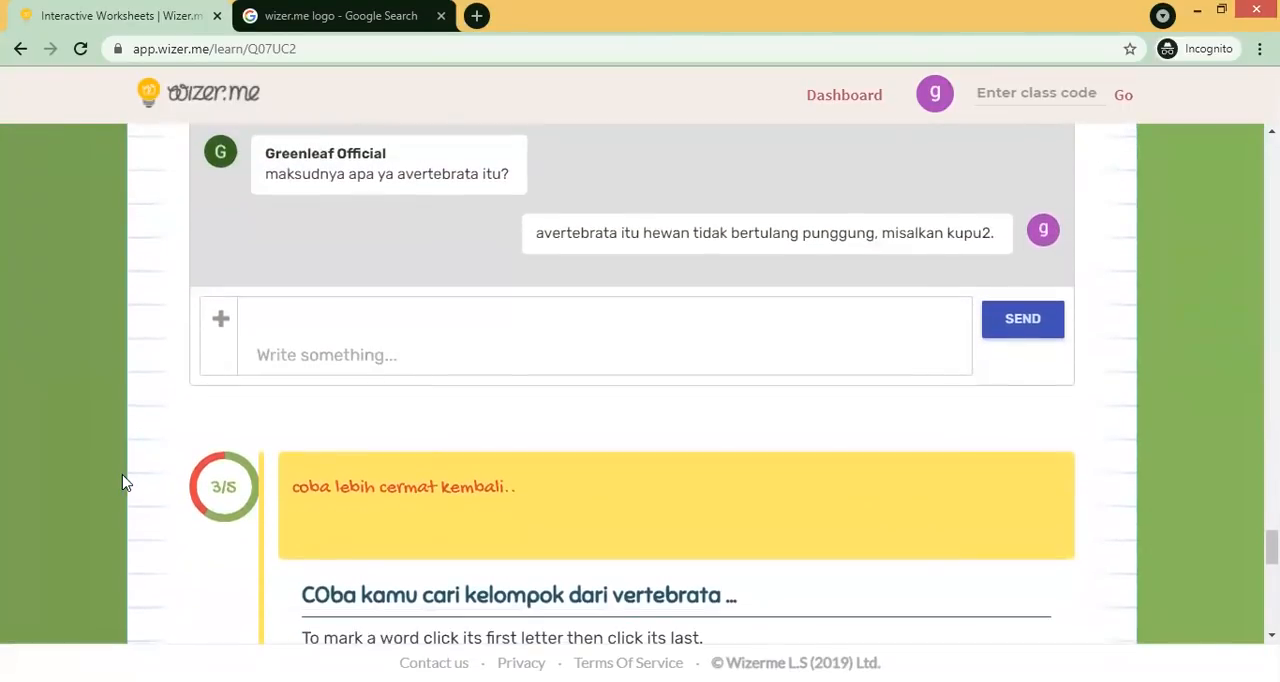
scroll(122, 482, "down", 3)
scroll(122, 482, "up", 9)
scroll(124, 482, "up", 1)
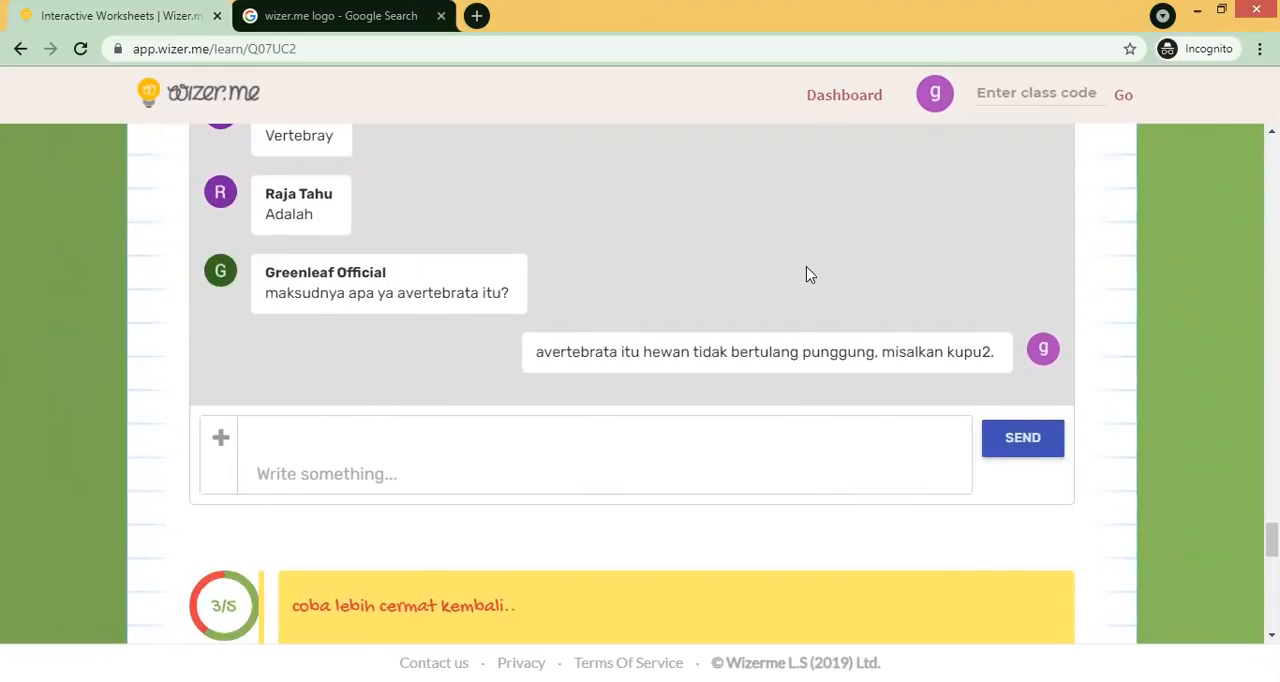
scroll(1096, 312, "up", 1)
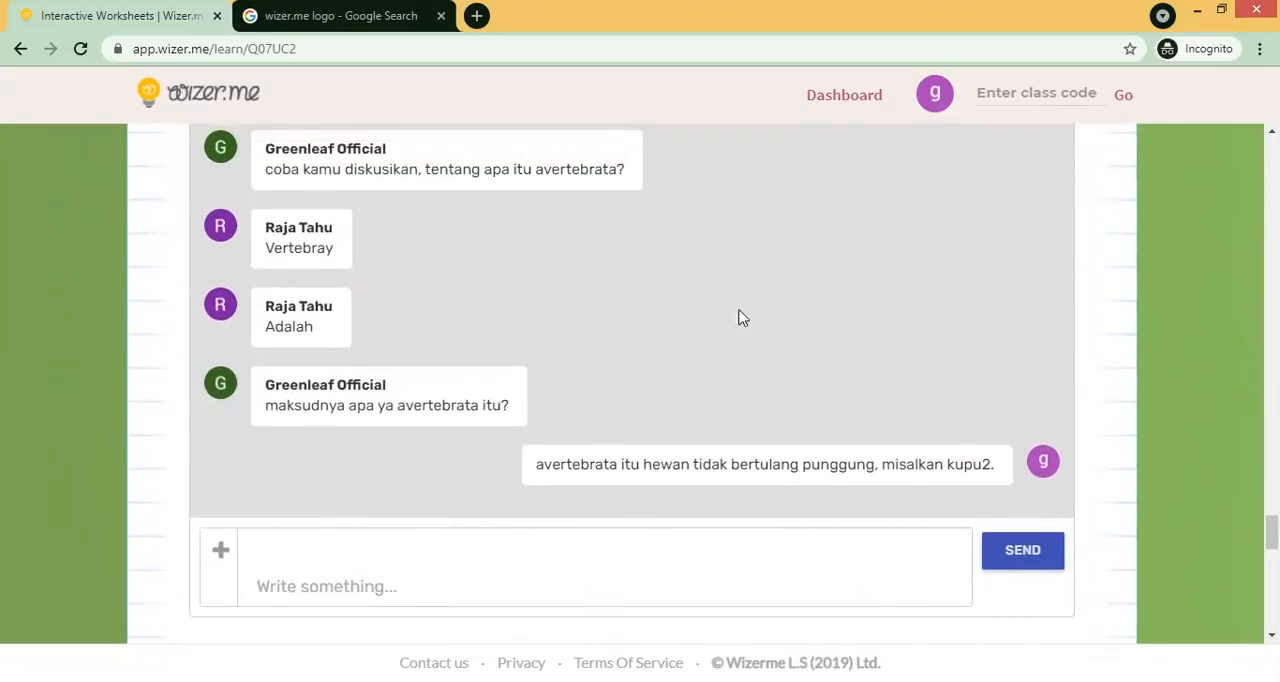
scroll(802, 312, "down", 1)
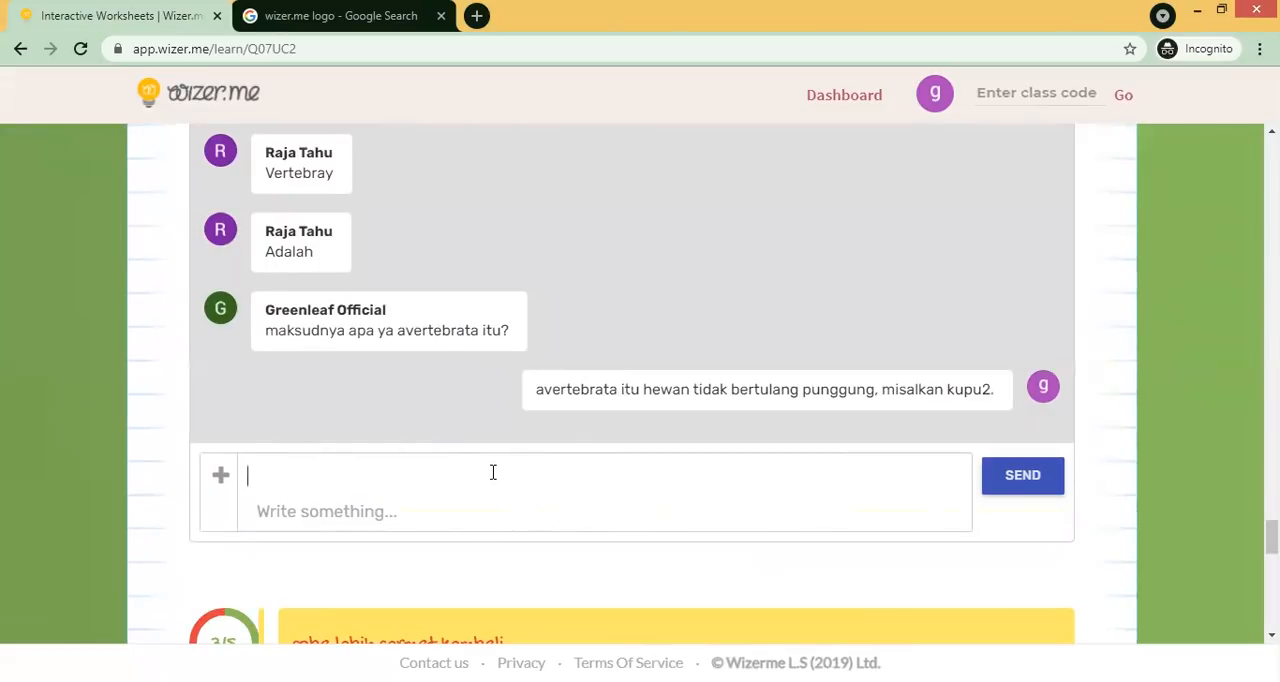
- Post the reply "terimakasih pak, jawabannya" in the sorting question's discussion thread as the student
type("teriam")
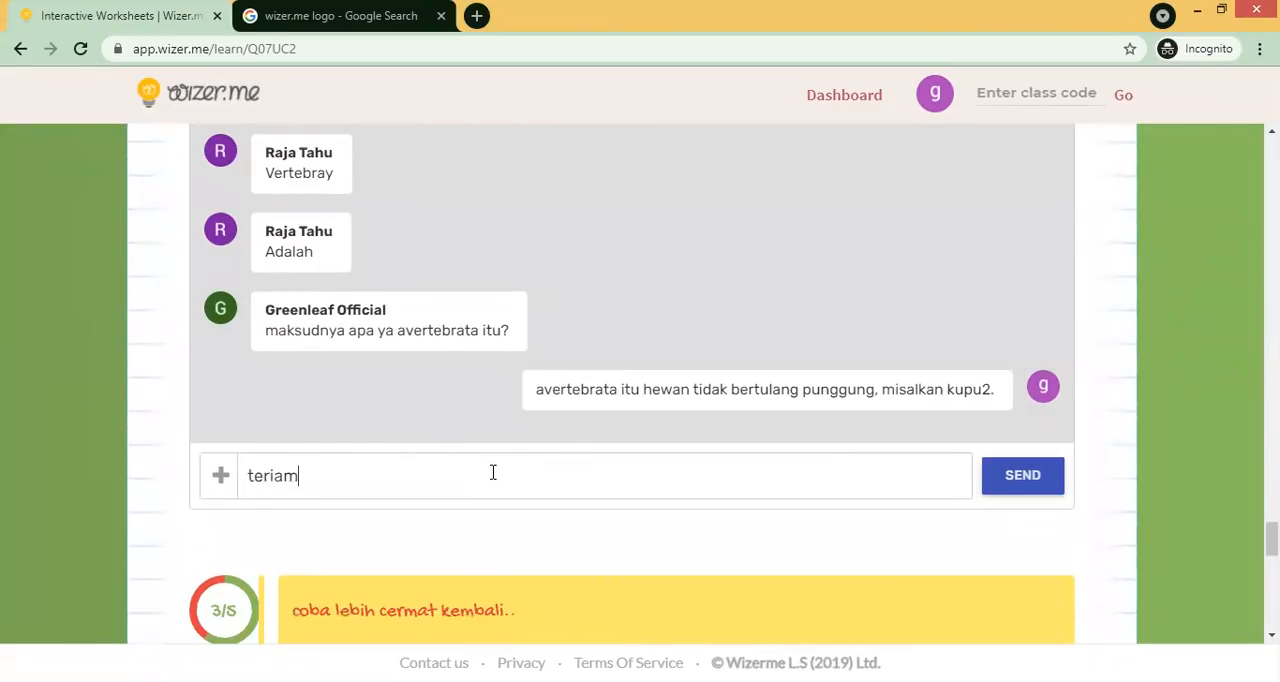
key("BackSpace")
key("BackSpace")
type("makasih pak,")
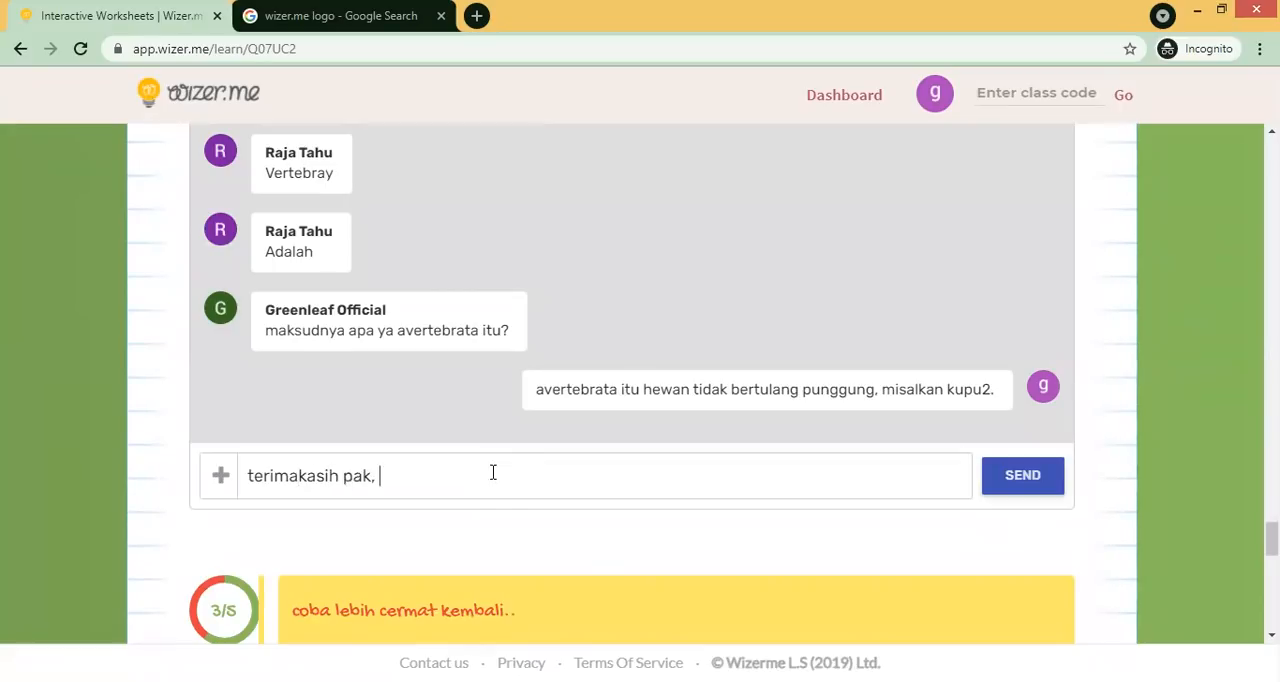
type(" jawabannya")
left_click(1036, 478)
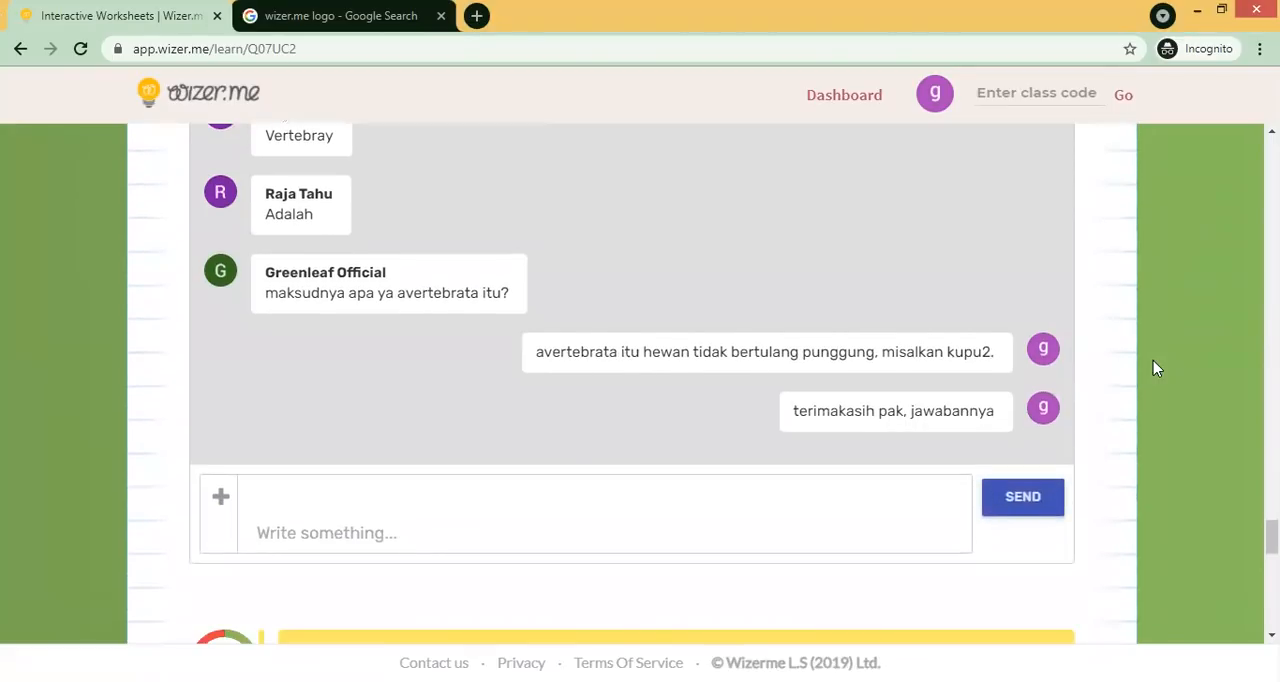
scroll(1155, 368, "down", 10)
scroll(1153, 362, "up", 15)
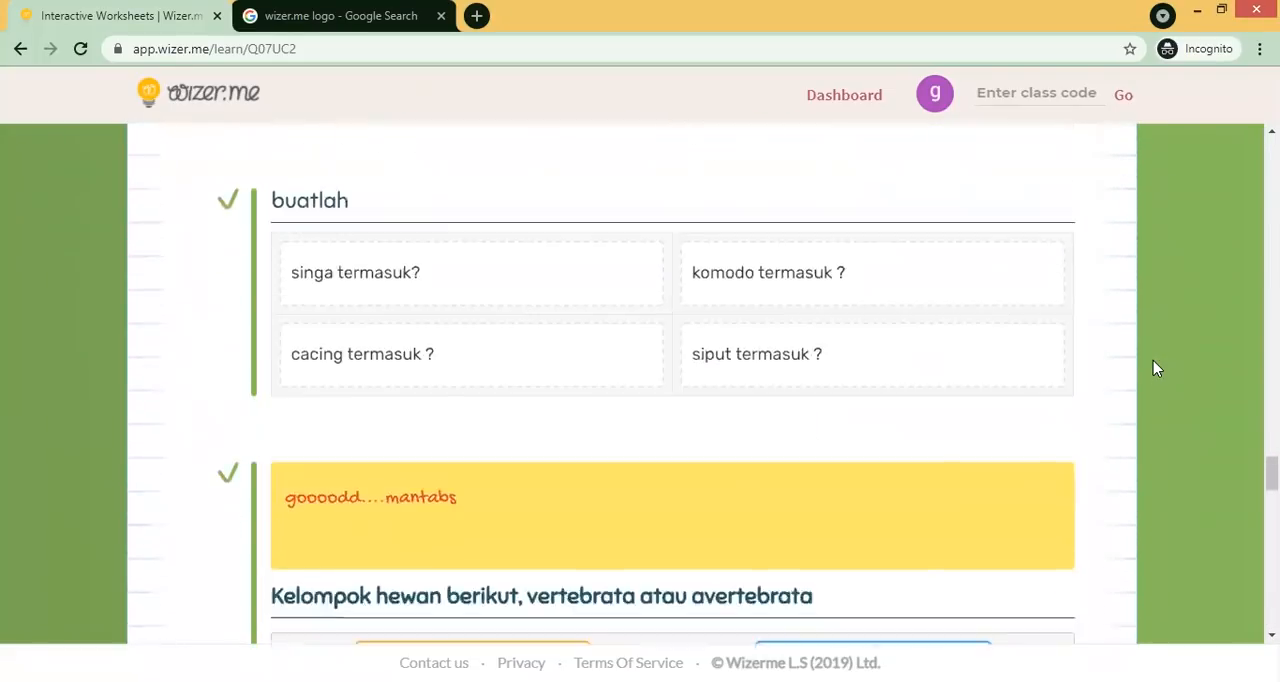
- Scroll back to the top of the student's completed worksheet to review the general feedback
scroll(1153, 362, "up", 15)
scroll(1153, 361, "up", 20)
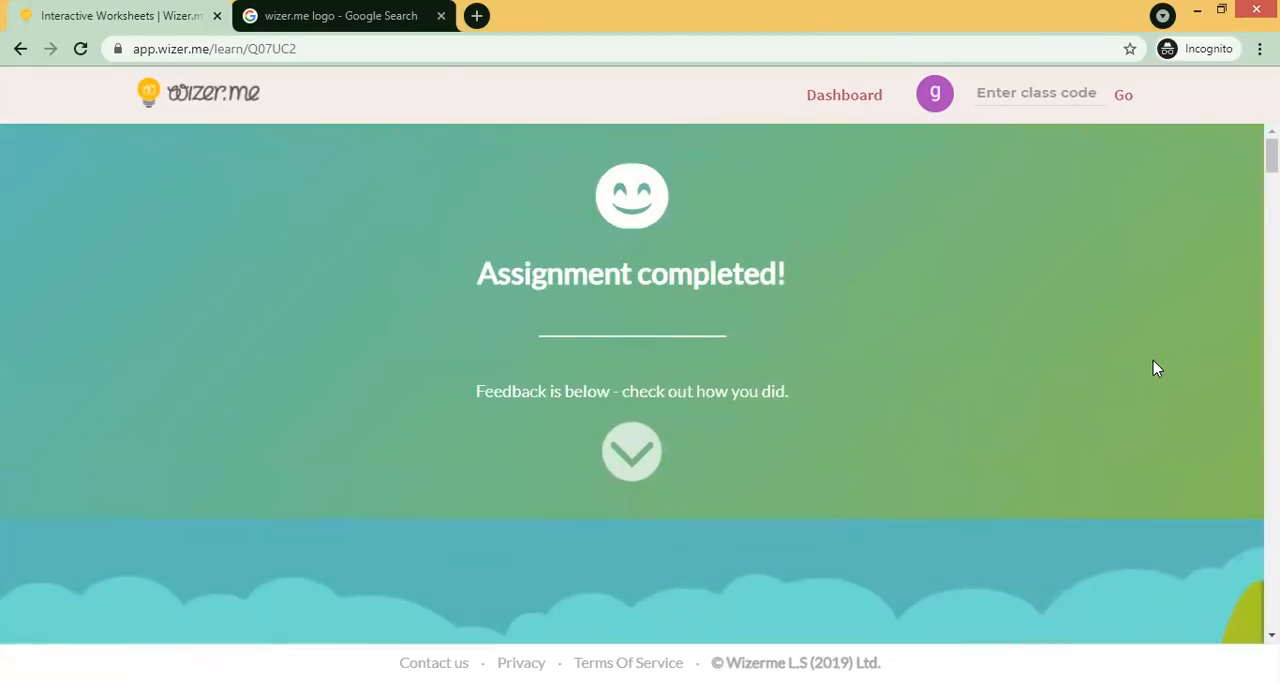
scroll(1153, 369, "down", 3)
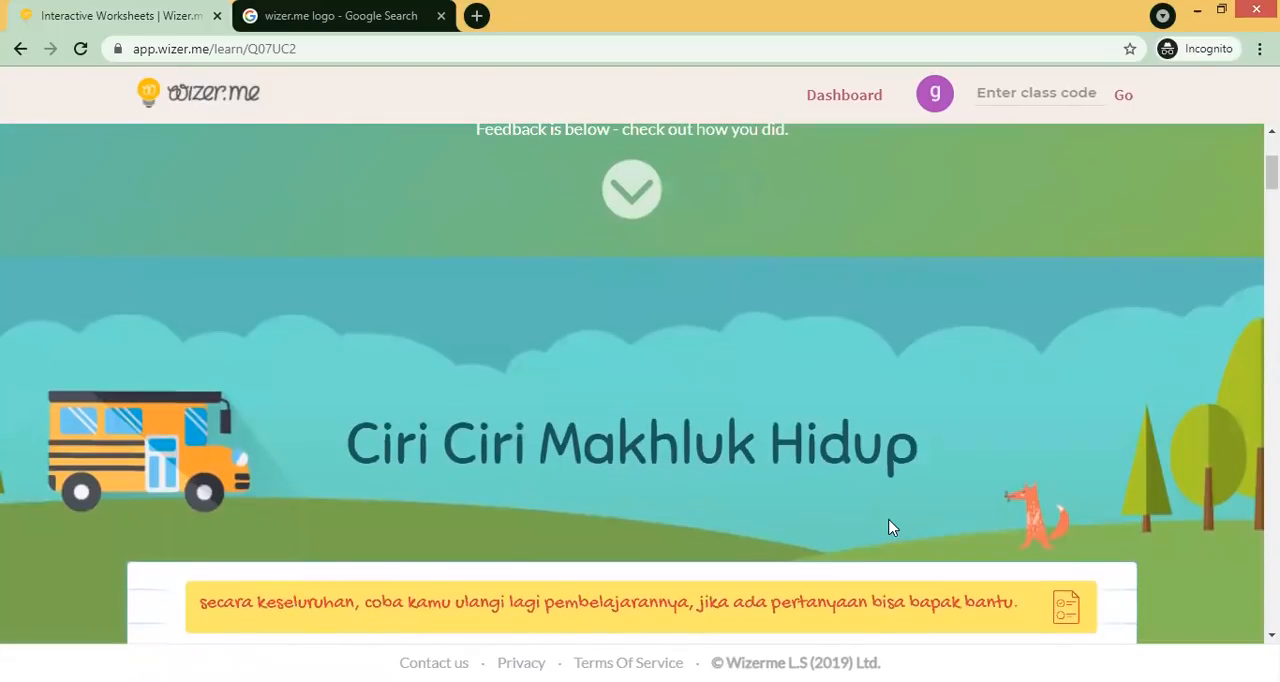
- Switch to the teacher's browser window, return to the dashboard and sign out of the teacher account
key("alt+Tab")
key("alt+Tab")
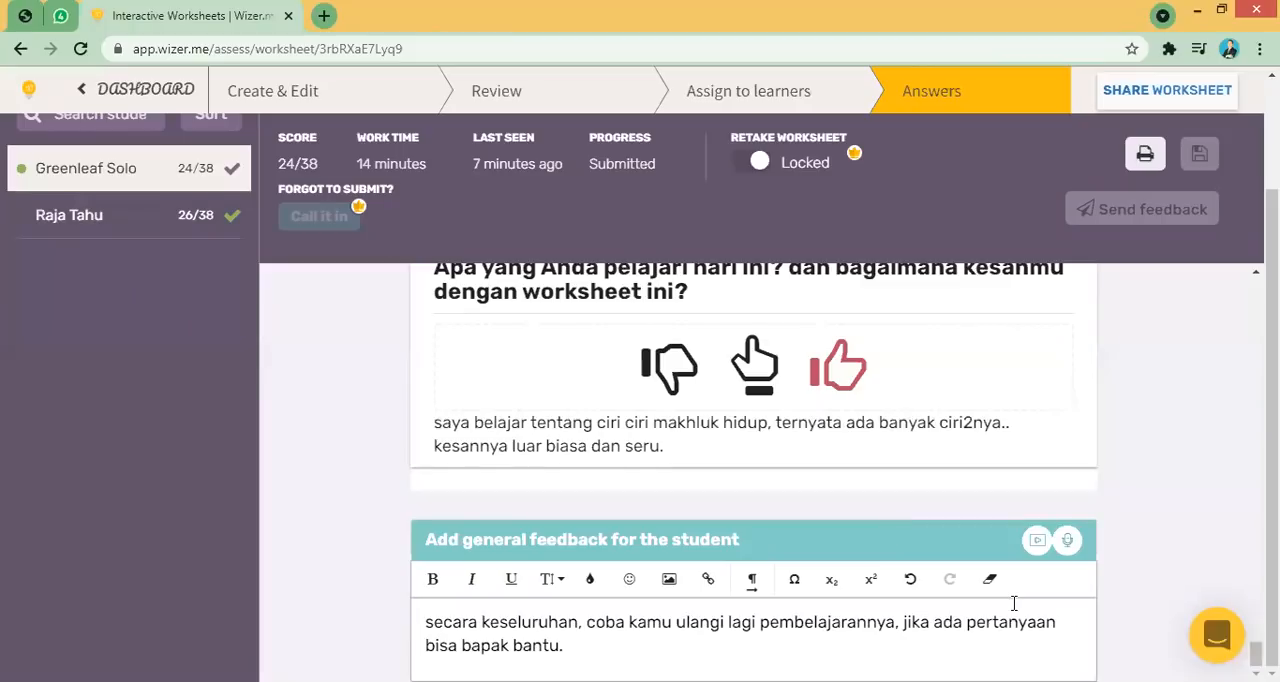
scroll(896, 243, "up", 2)
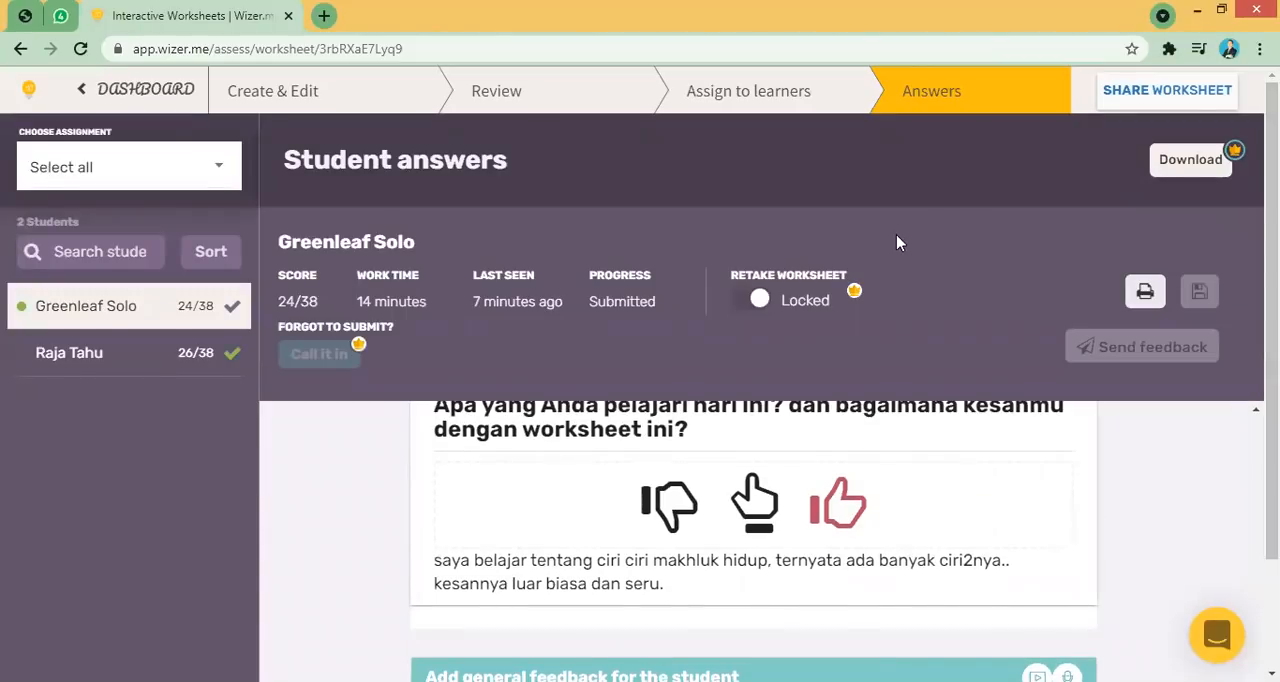
left_click(98, 104)
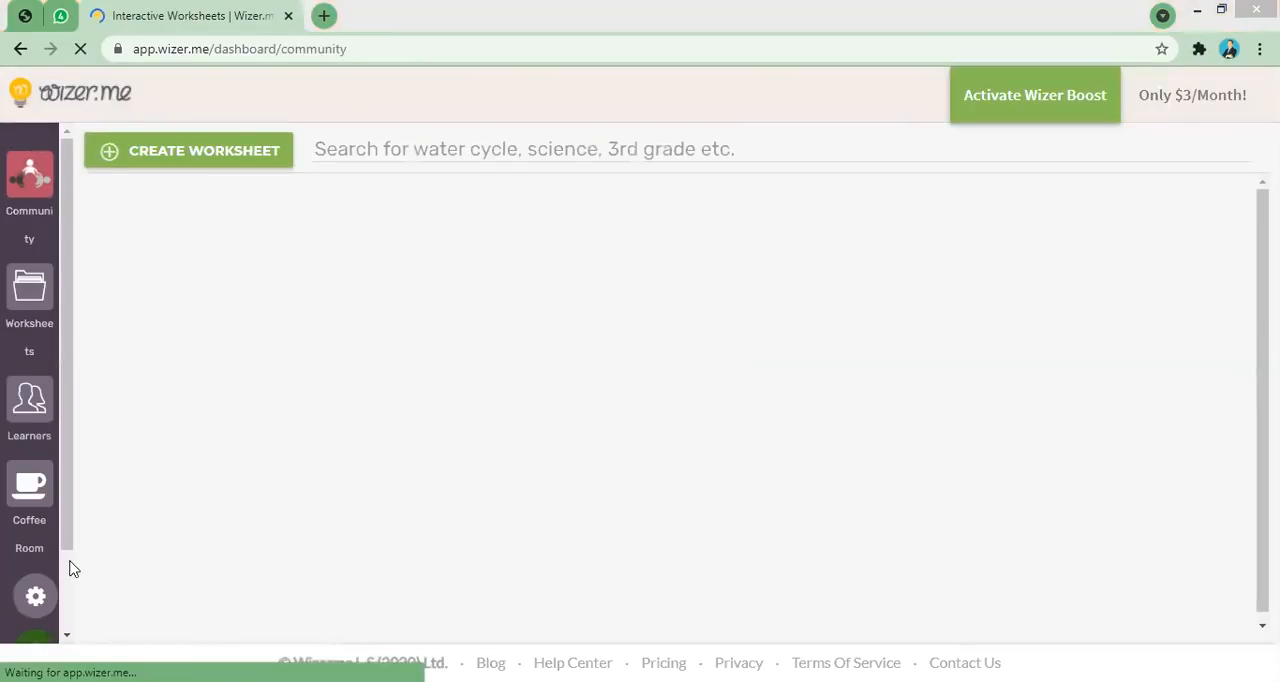
scroll(70, 546, "down", 1)
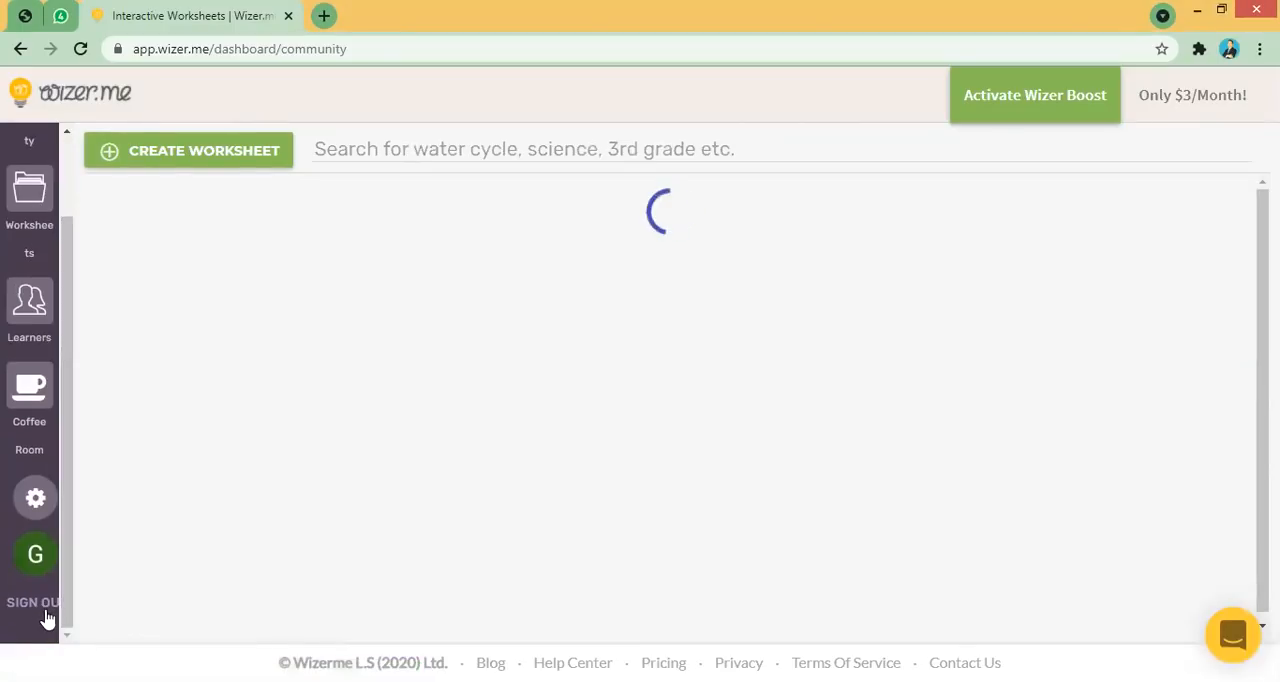
left_click(40, 612)
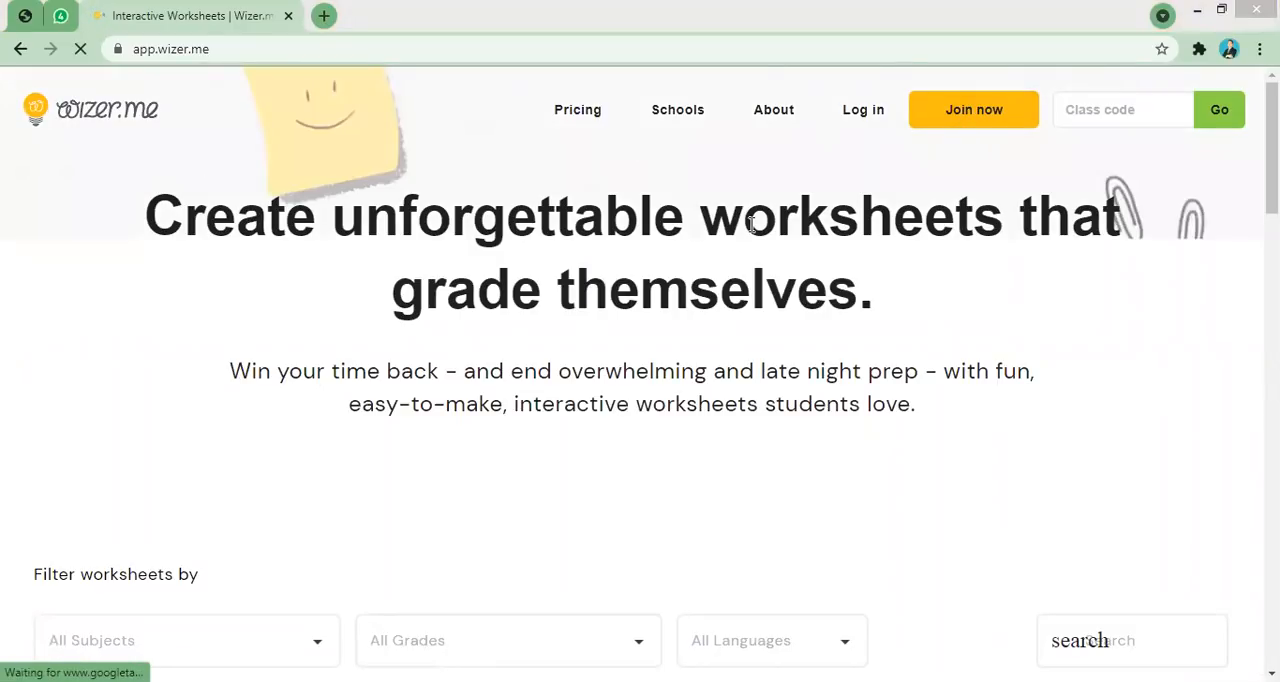
- Search Google for "wizer" and open the wizer.me home page, closing the extra tabs
mouse_move(1272, 130)
left_mouse_down()
mouse_move(1272, 176)
mouse_move(1272, 118)
left_mouse_up()
left_click_drag(210, 58, 132, 58)
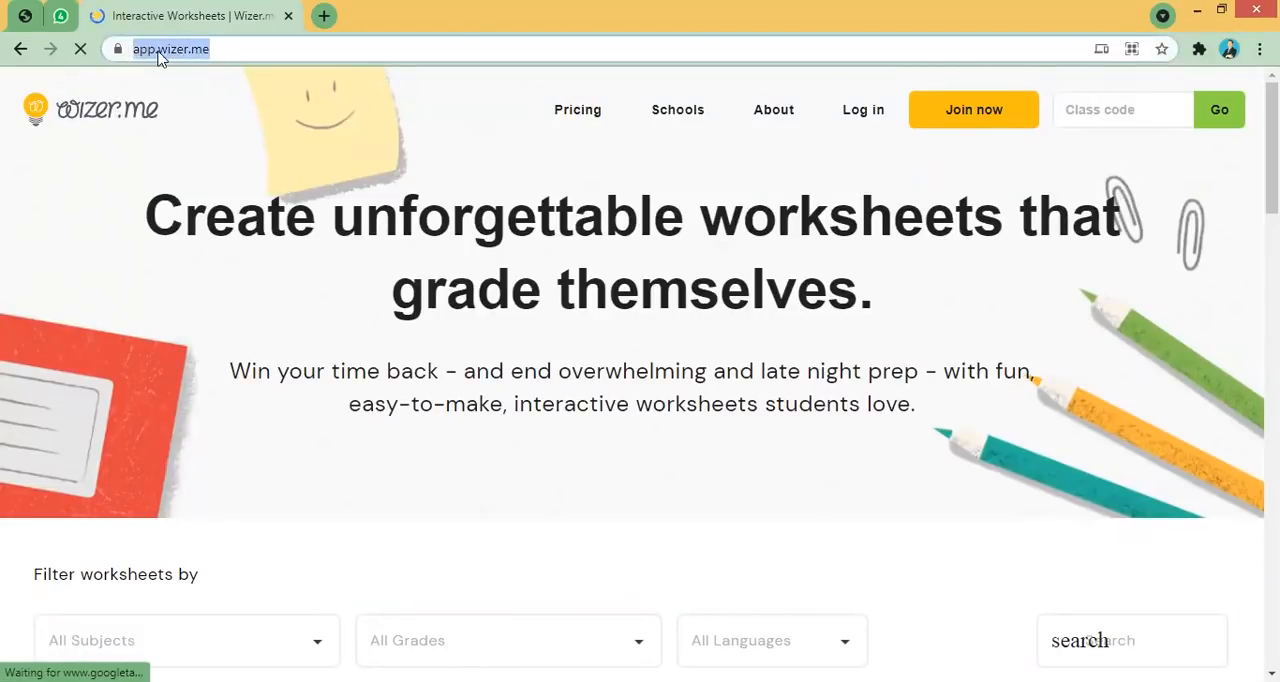
left_click(323, 15)
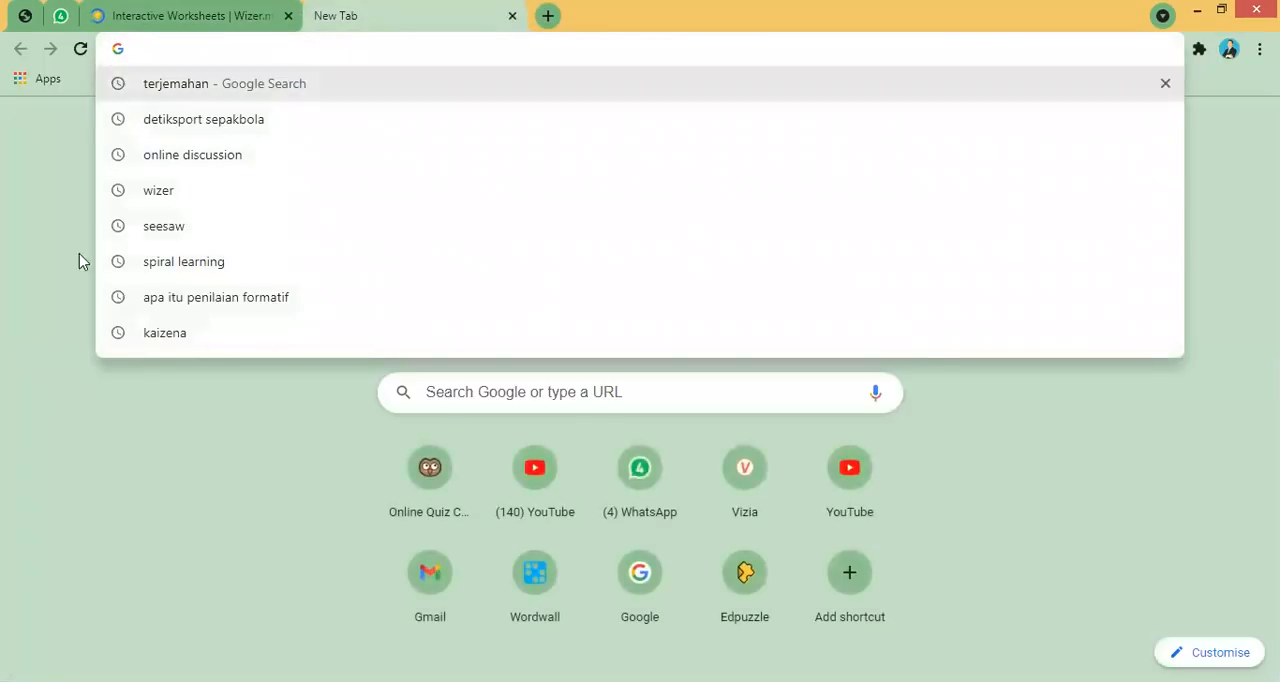
left_click(71, 510)
left_click(513, 400)
type("wizer")
key("Return")
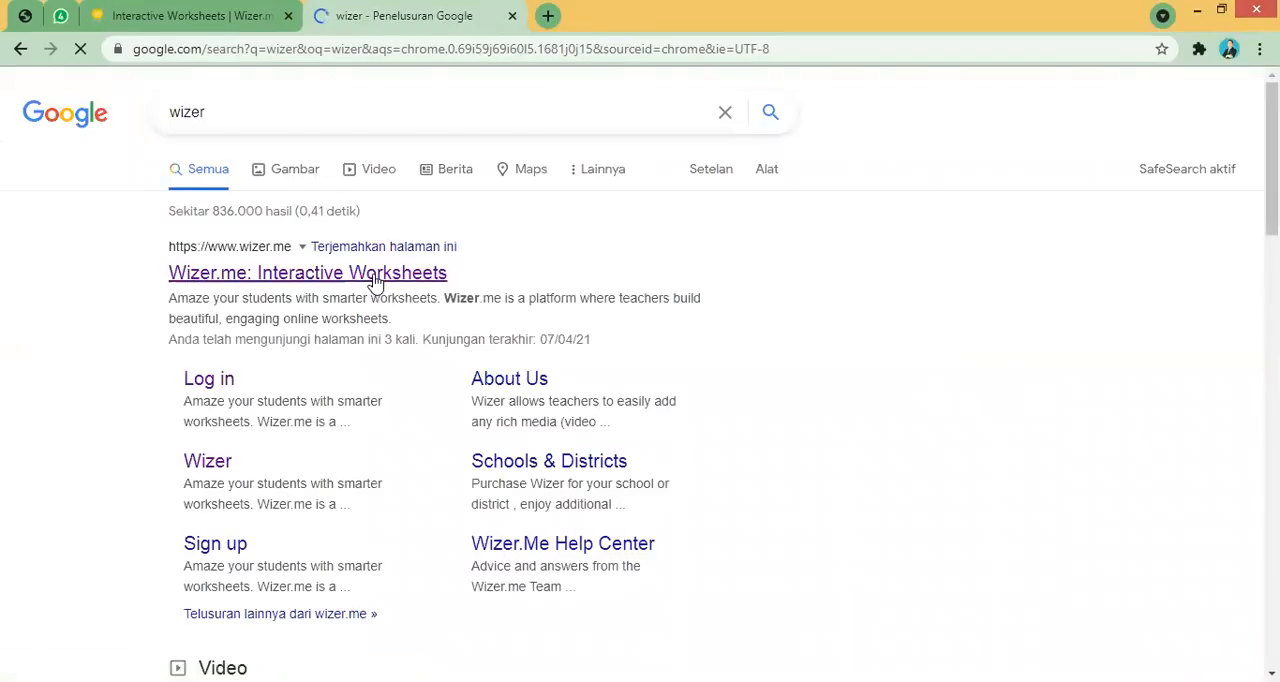
right_click(408, 281)
left_click(417, 292)
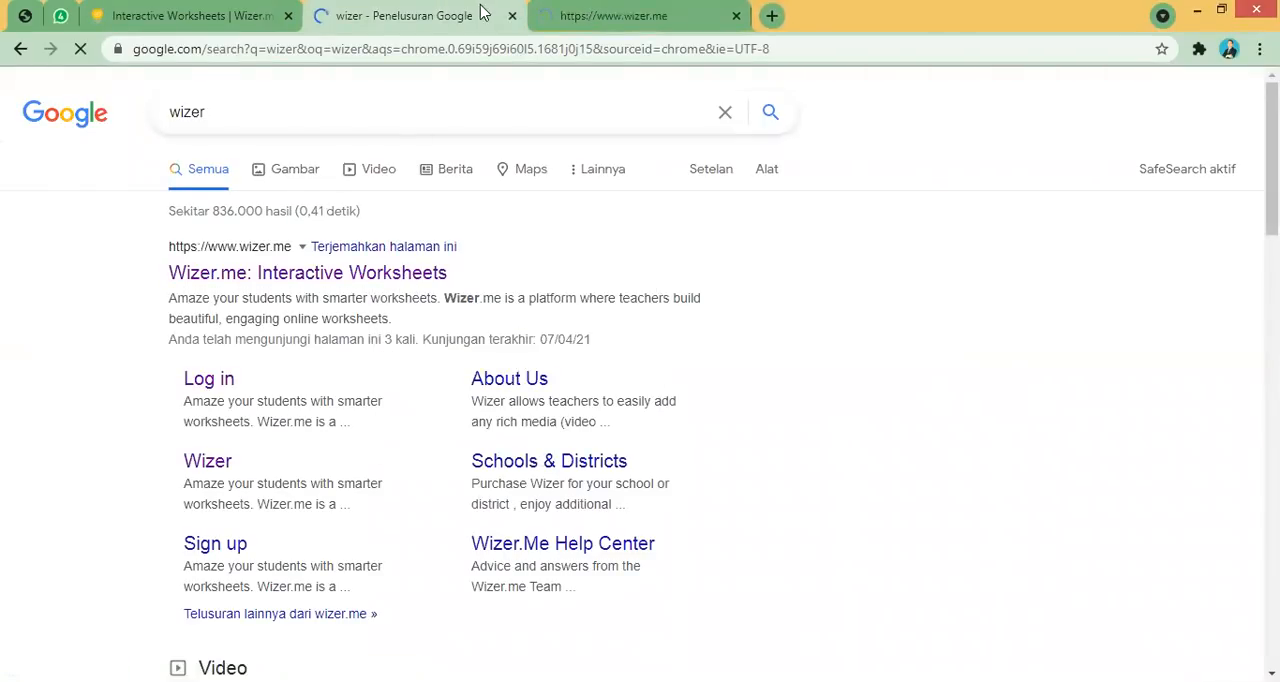
left_click(513, 16)
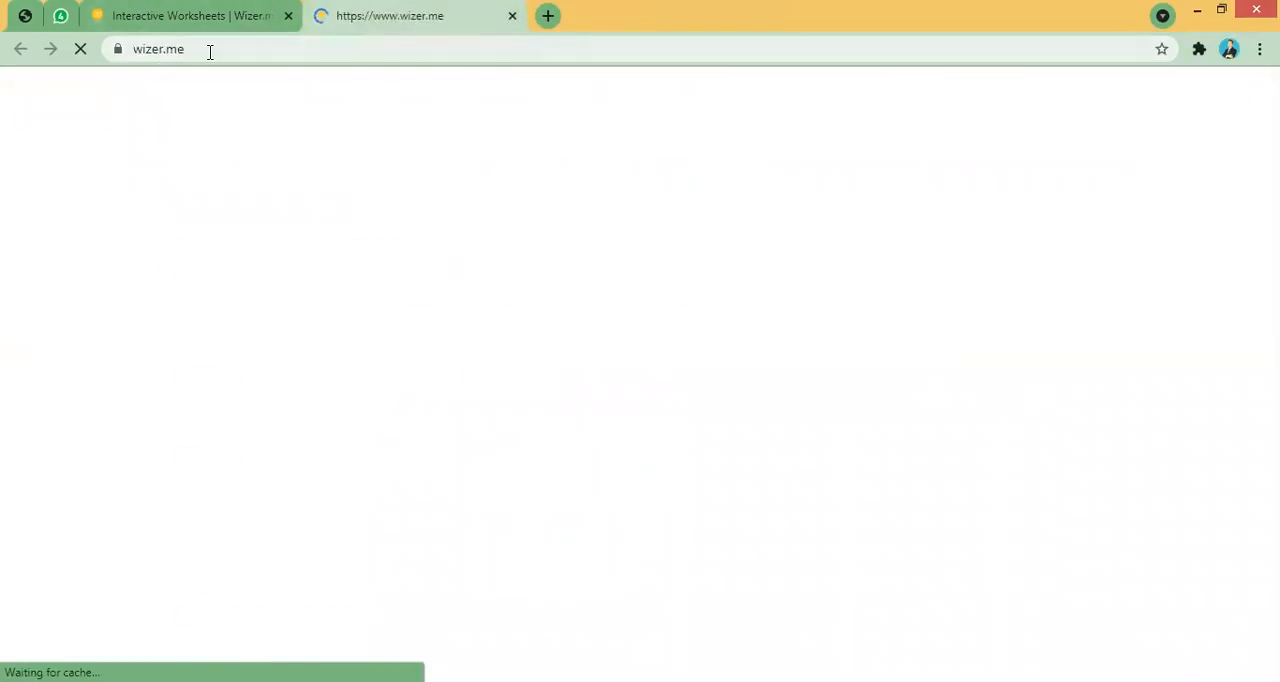
left_click(191, 8)
left_click(430, 10)
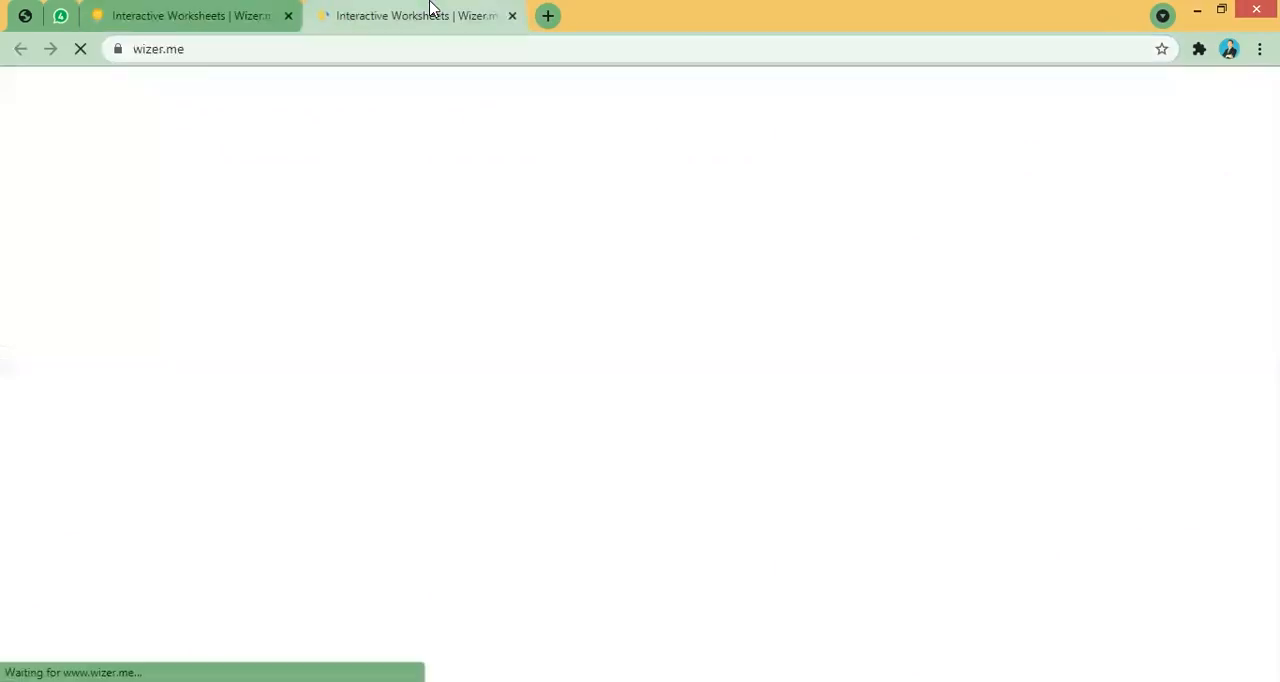
left_click(288, 16)
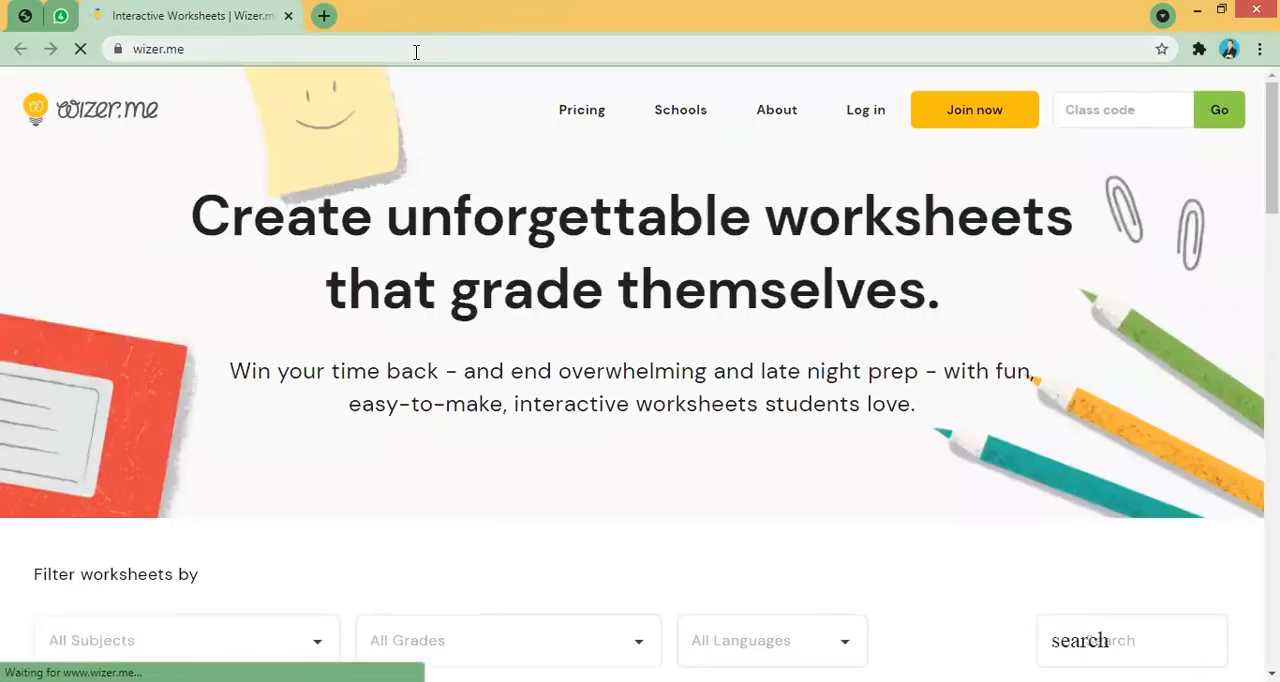
- Scroll through the wizer.me home page to browse the featured community worksheets
left_click_drag(1272, 160, 1272, 244)
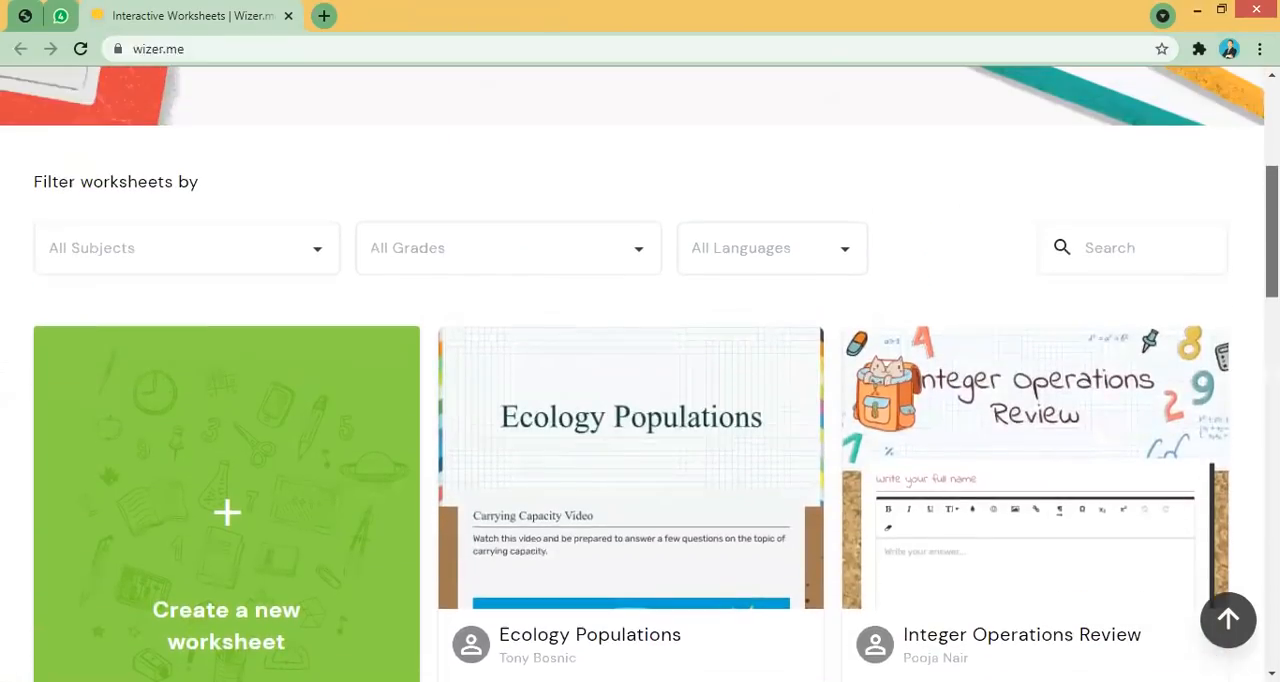
scroll(640, 400, "down", 3)
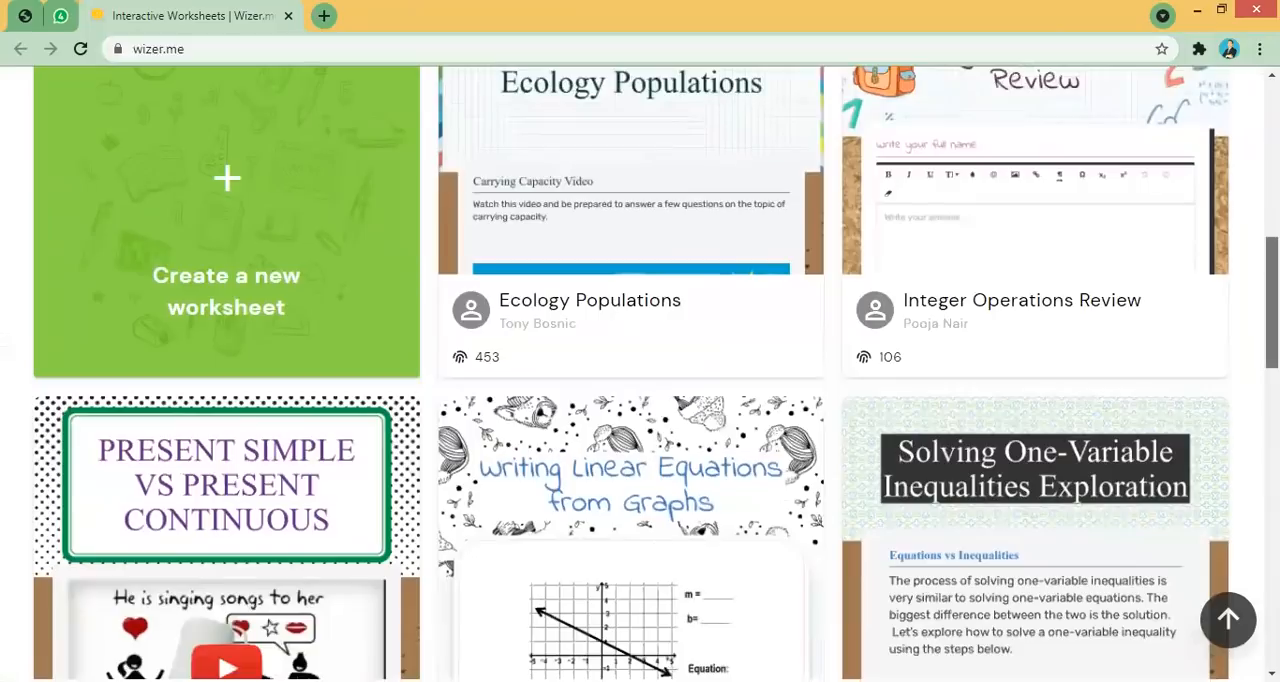
scroll(640, 400, "down", 8)
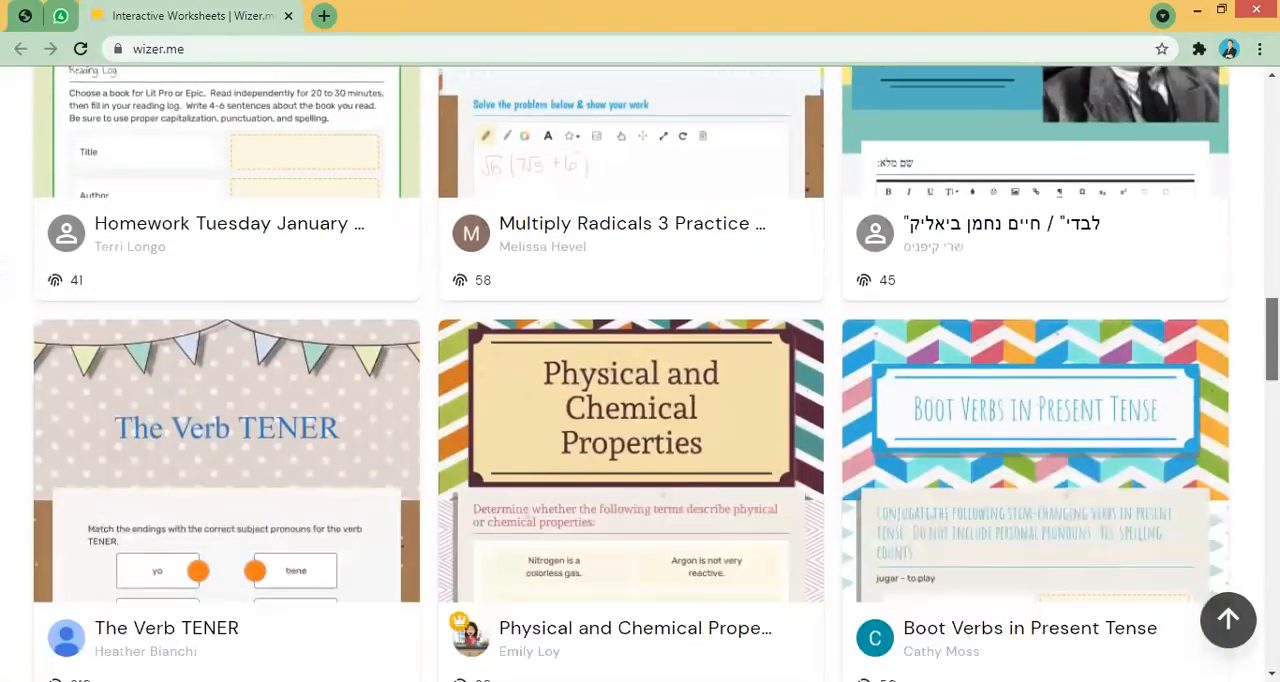
left_click_drag(1272, 339, 1272, 122)
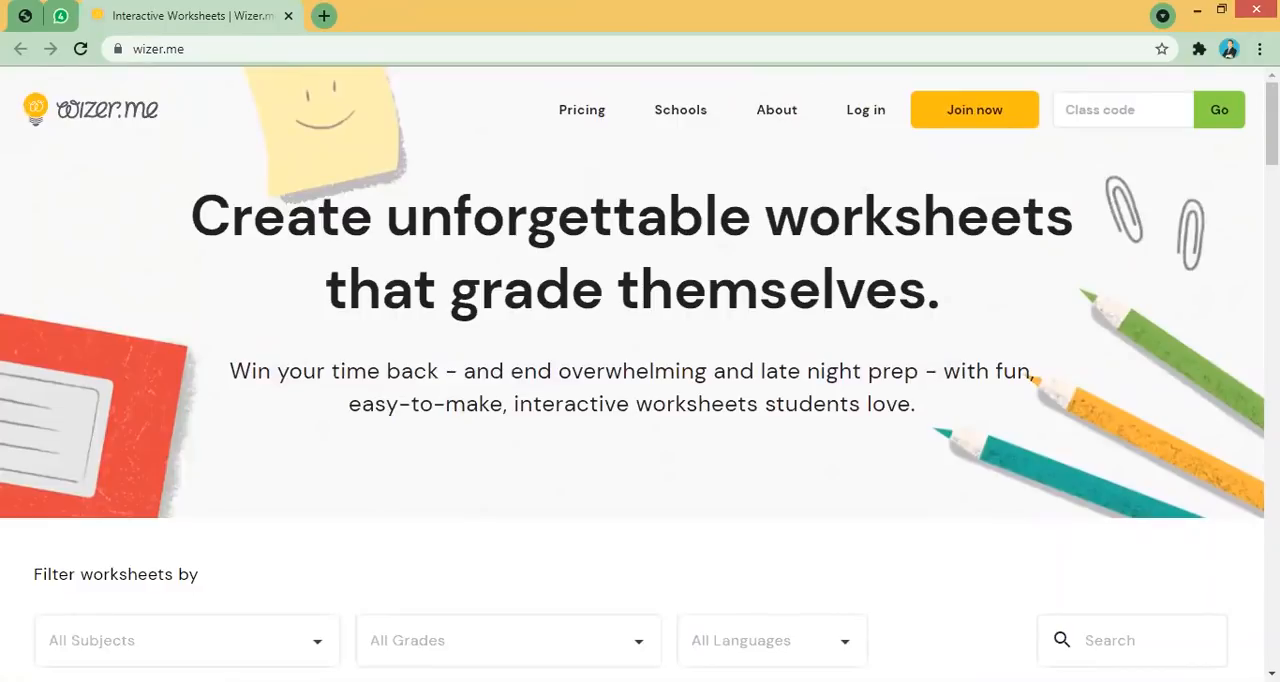
scroll(640, 374, "down", 5)
scroll(640, 374, "up", 5)
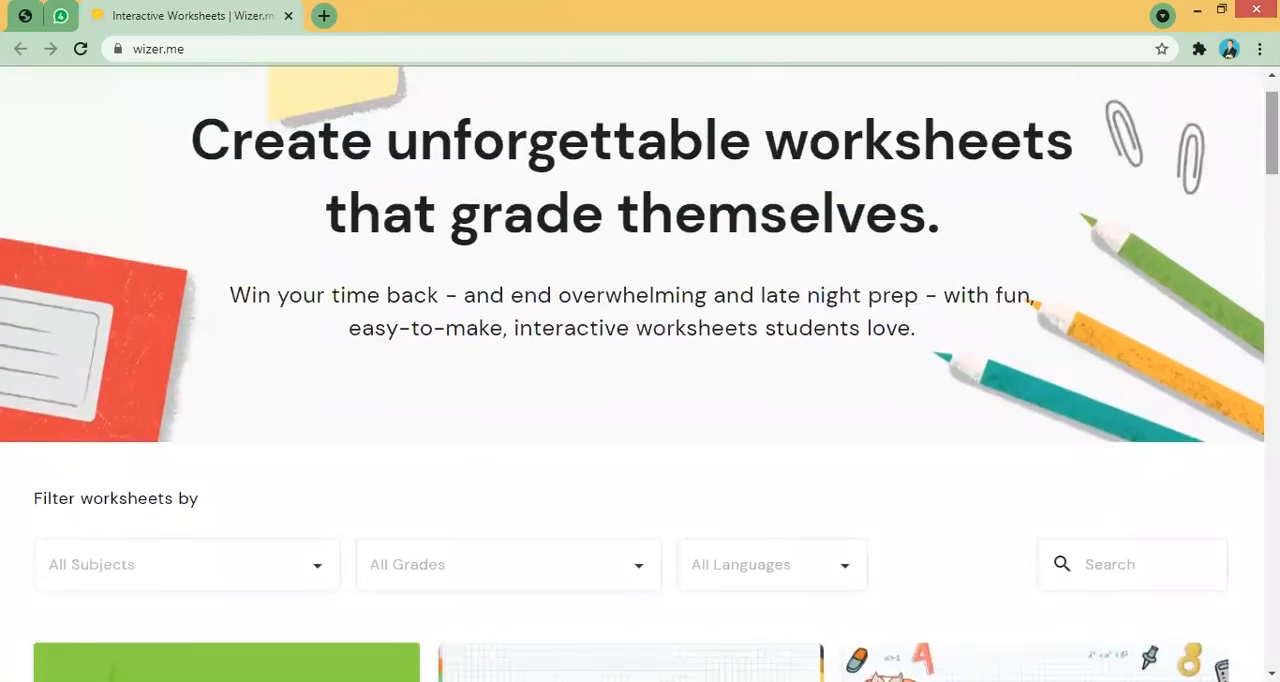
scroll(640, 374, "up", 1)
scroll(640, 374, "down", 3)
scroll(640, 374, "down", 9)
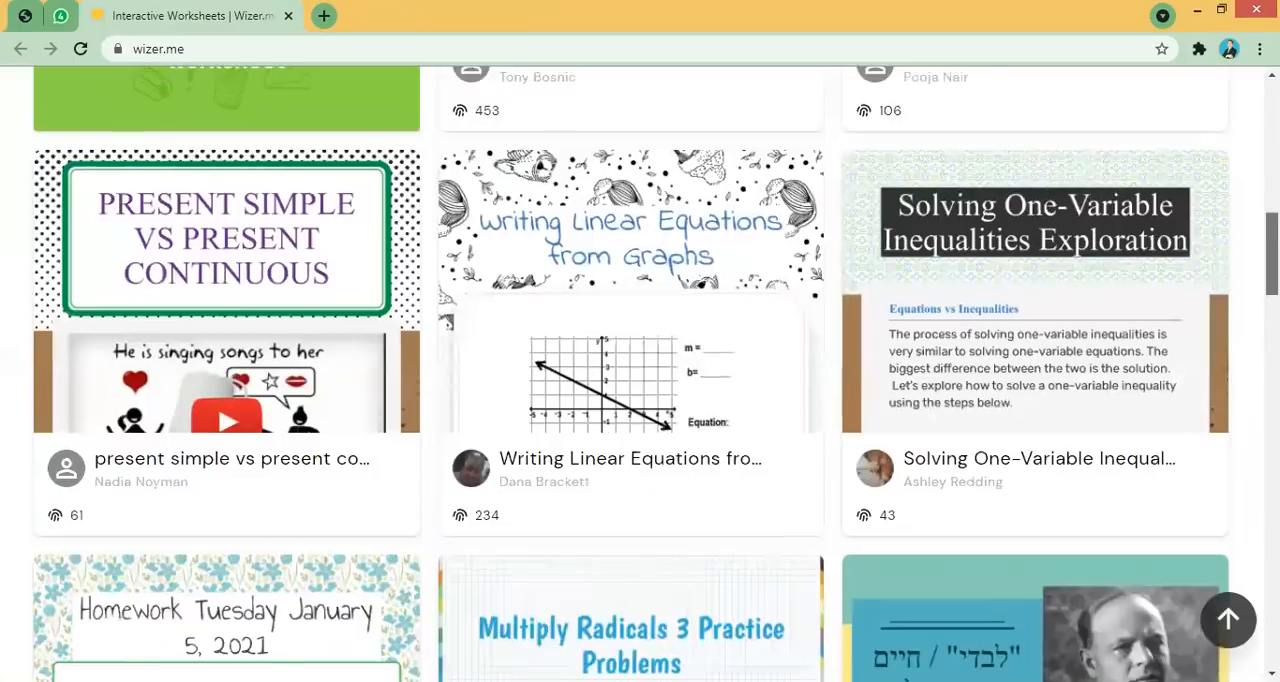
scroll(640, 374, "up", 8)
scroll(640, 374, "up", 4)
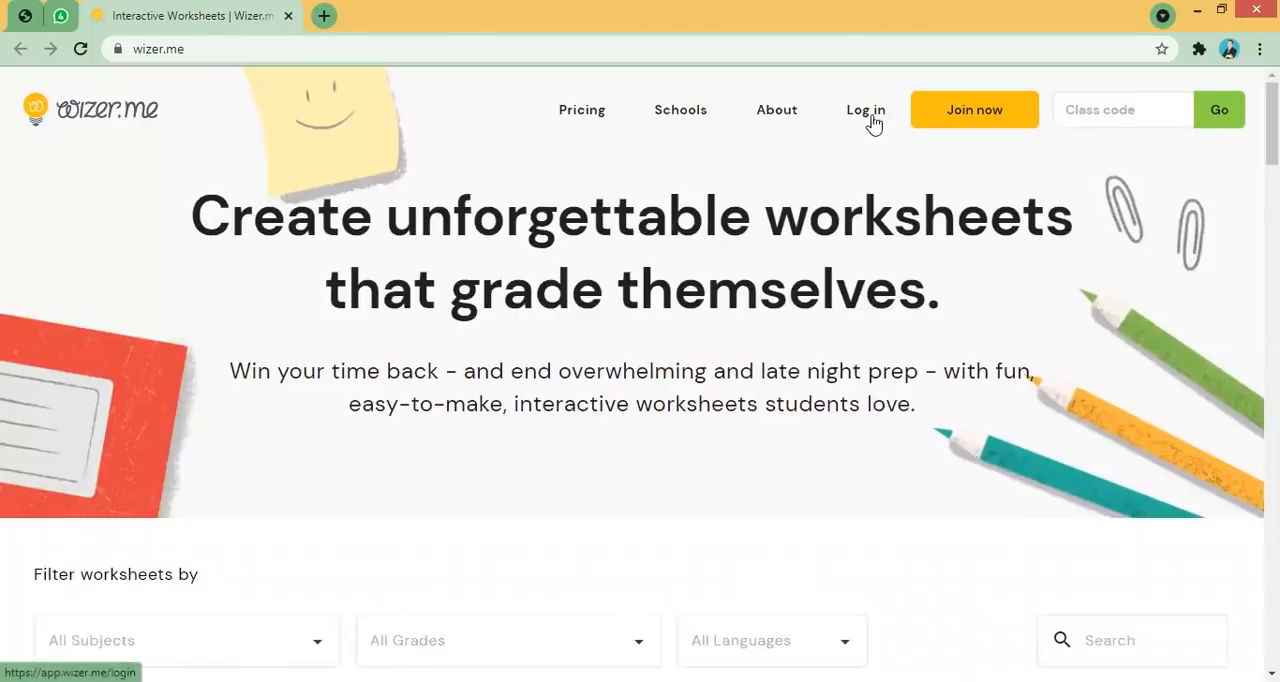
- Sign up as a teacher with Google, choosing the presenter's Google account
left_click(967, 130)
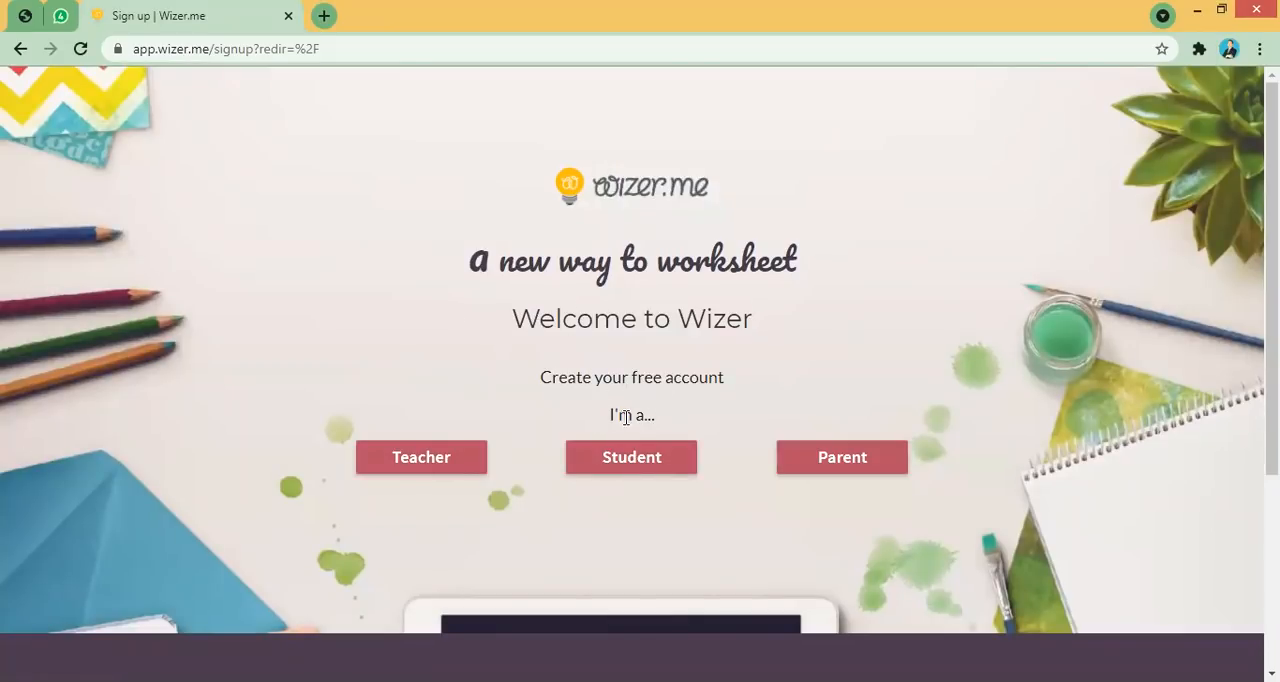
left_click(440, 463)
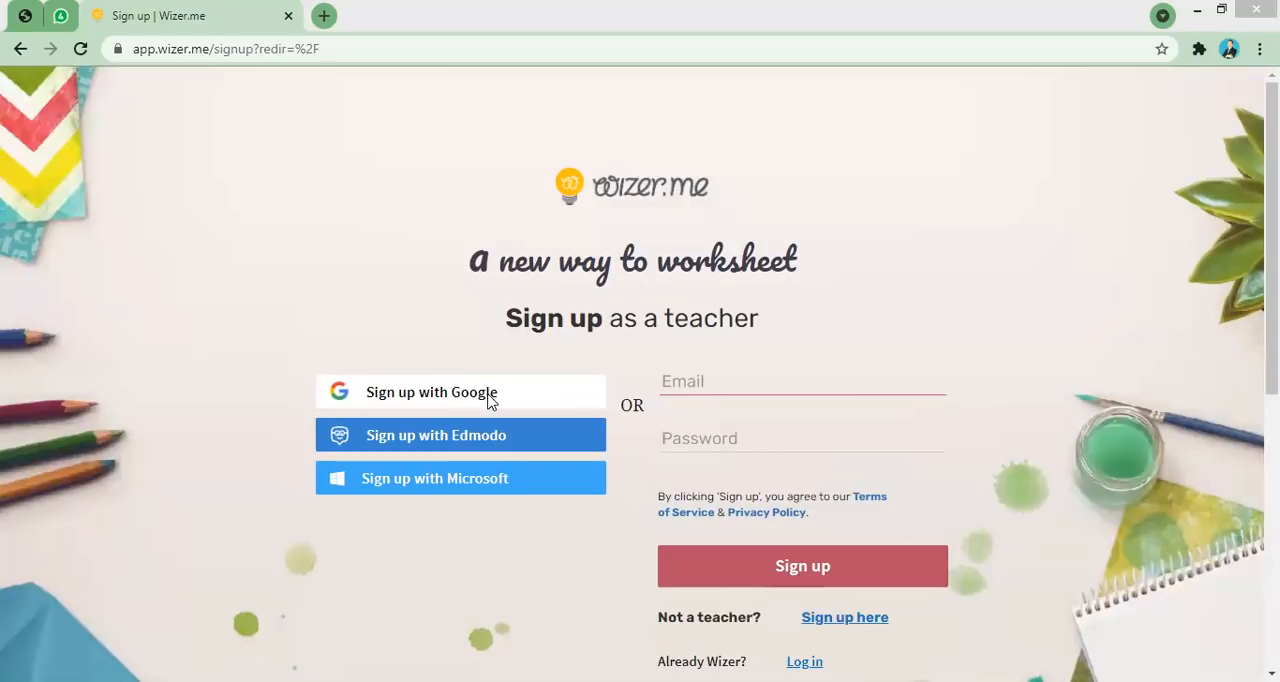
left_click(489, 400)
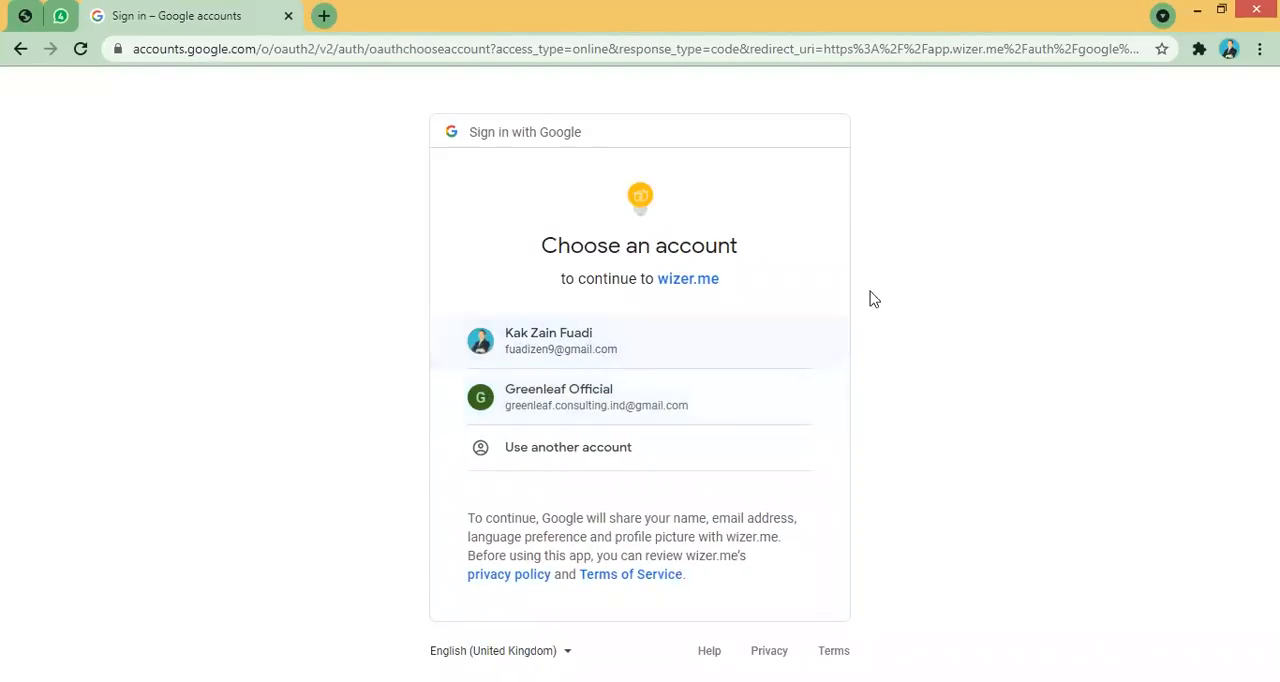
left_click(560, 345)
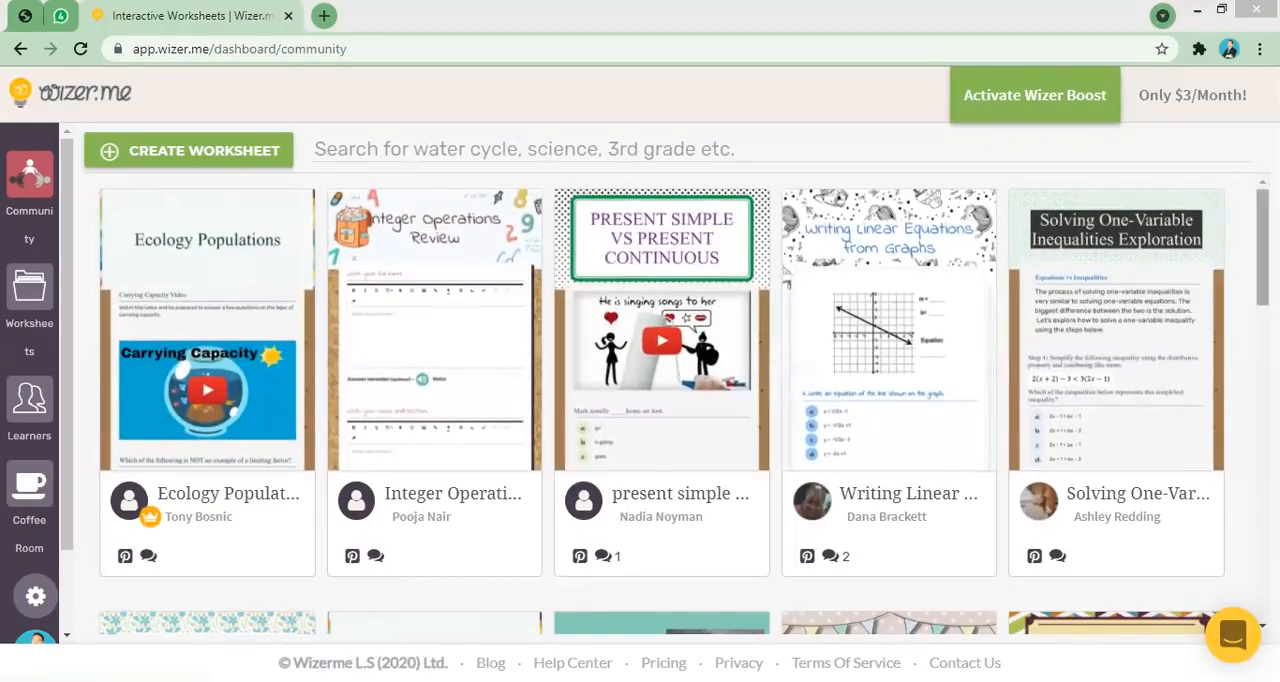
- Scroll through the community worksheets on the teacher dashboard
scroll(660, 405, "down", 10)
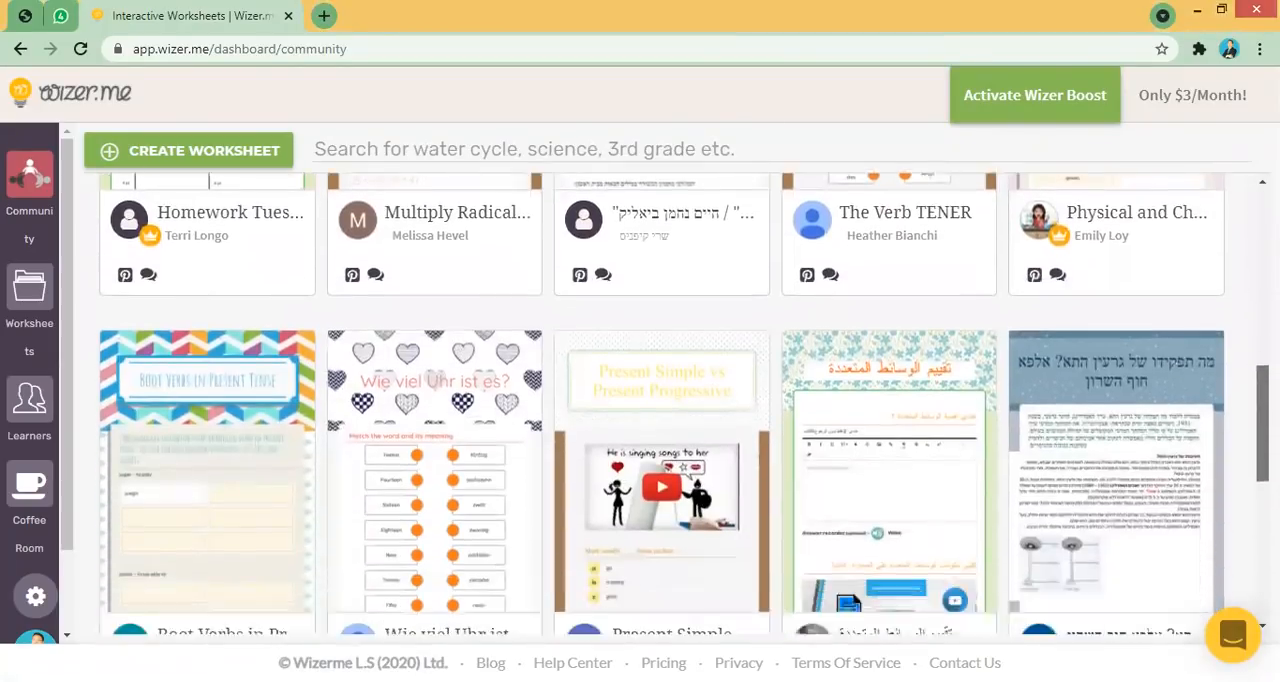
scroll(660, 405, "down", 2)
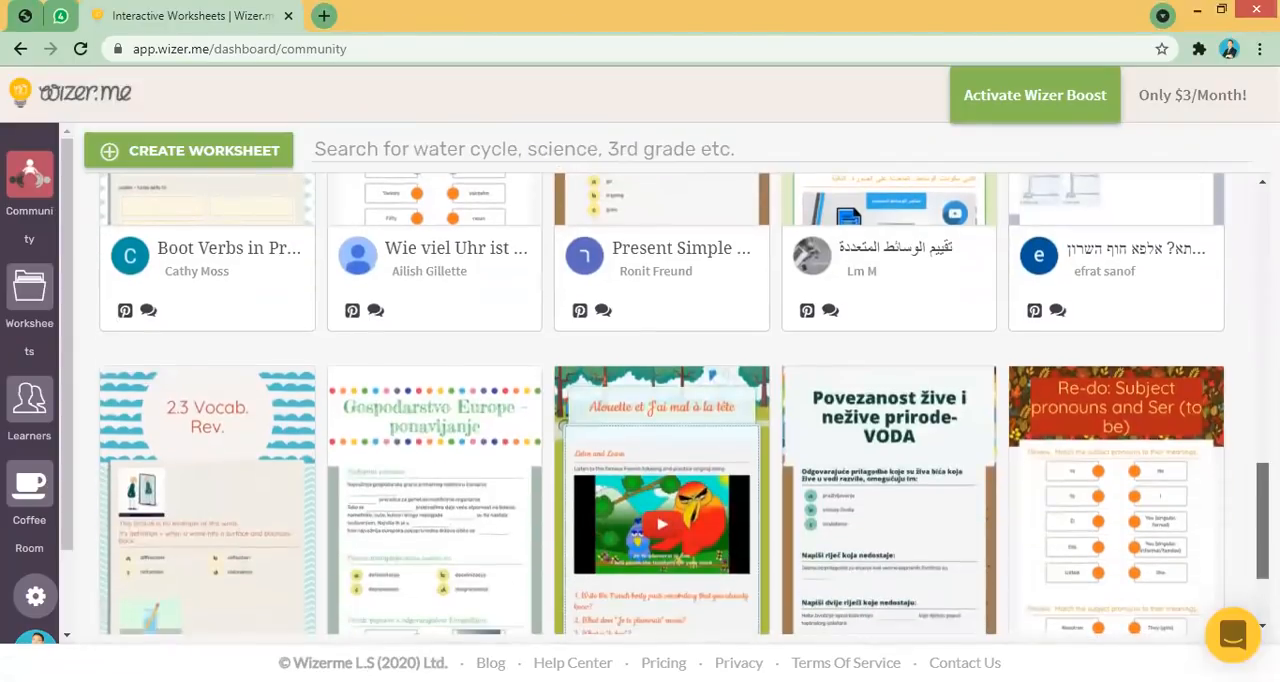
scroll(660, 405, "up", 5)
scroll(660, 405, "up", 6)
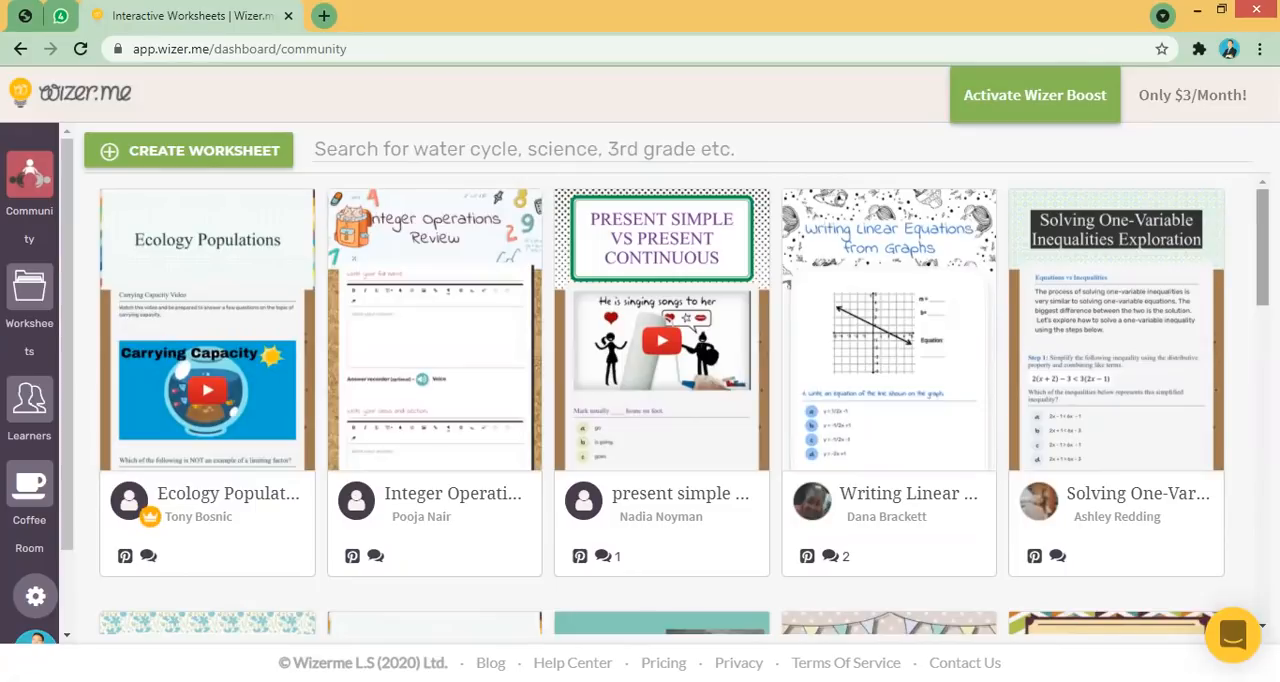
scroll(684, 408, "down", 1)
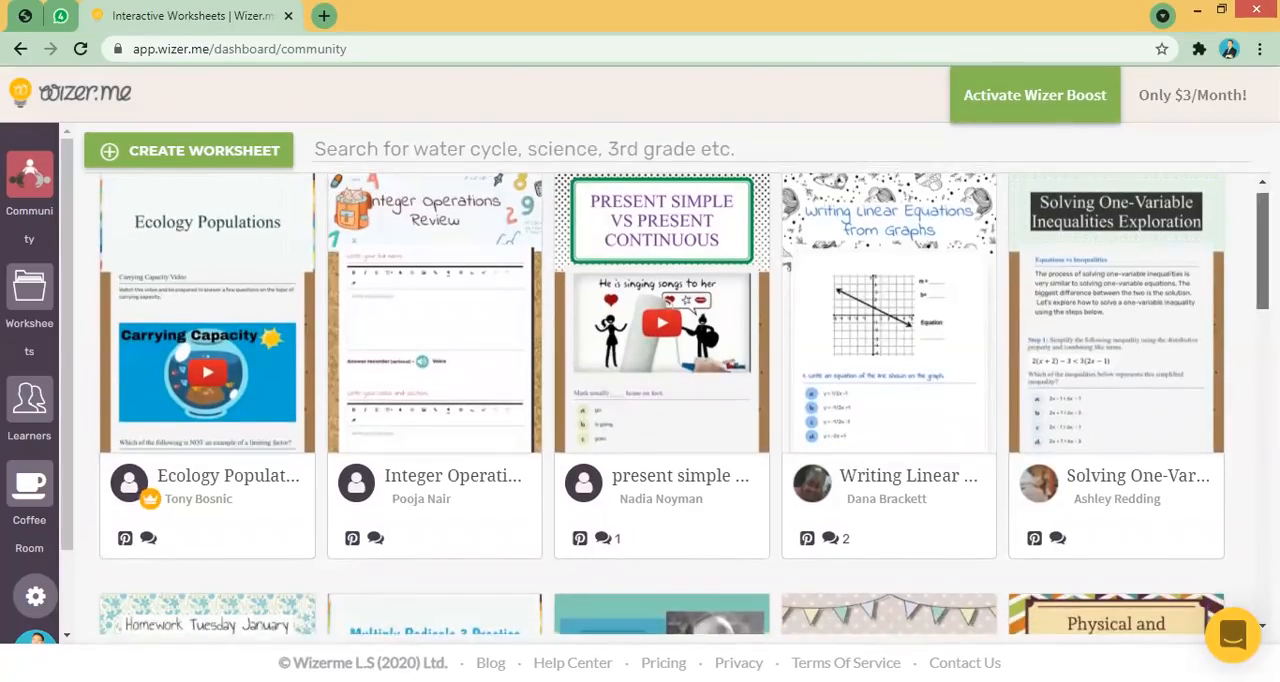
scroll(630, 172, "up", 1)
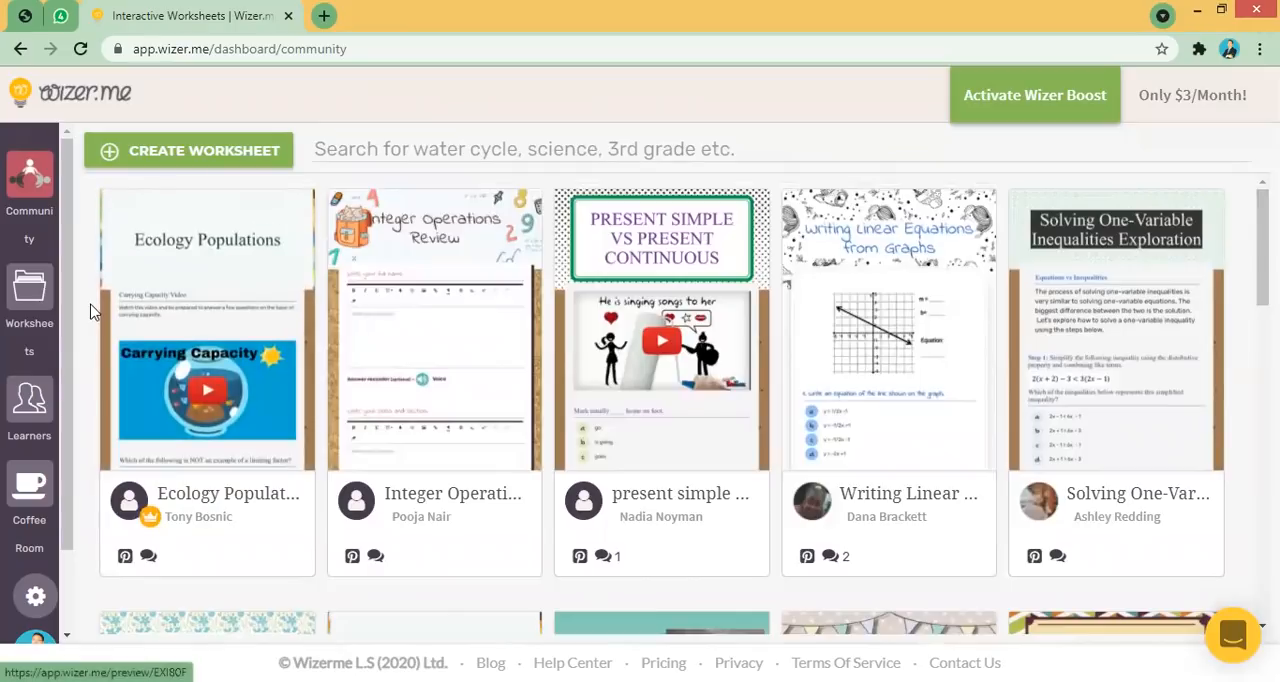
- Create a new worksheet and open the Wizer.me design options in the design panel, then return to the design list
left_click(233, 160)
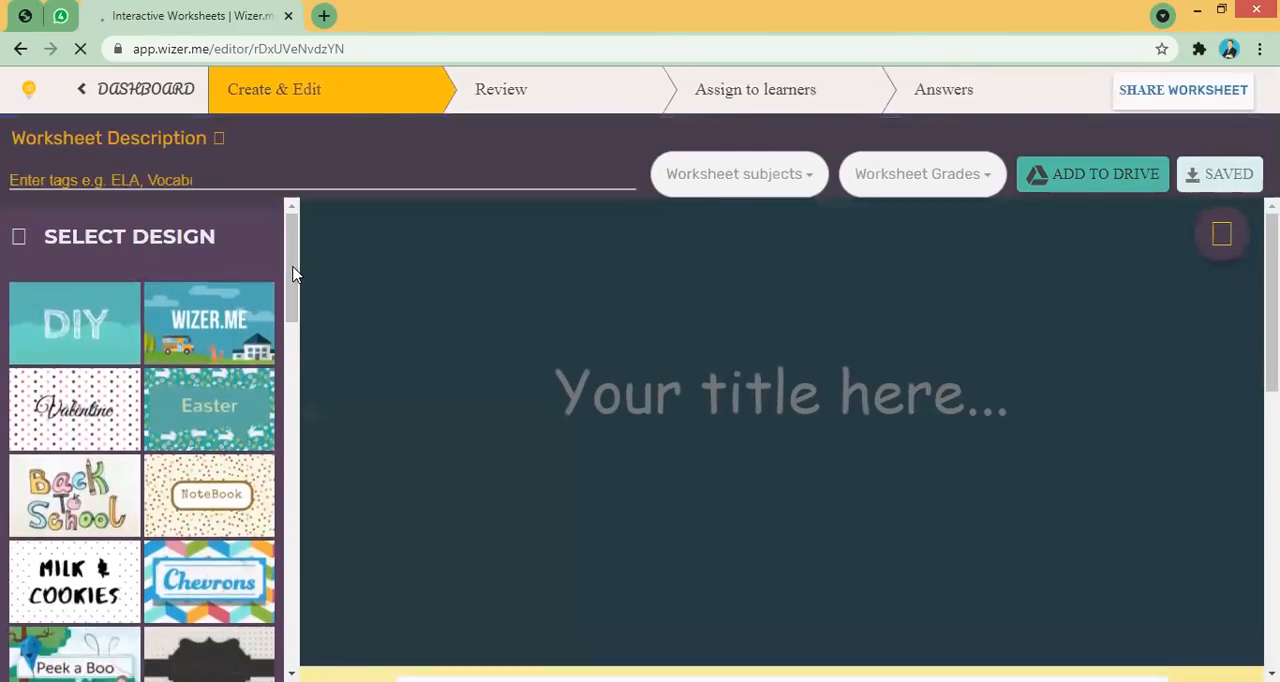
left_click_drag(293, 274, 296, 294)
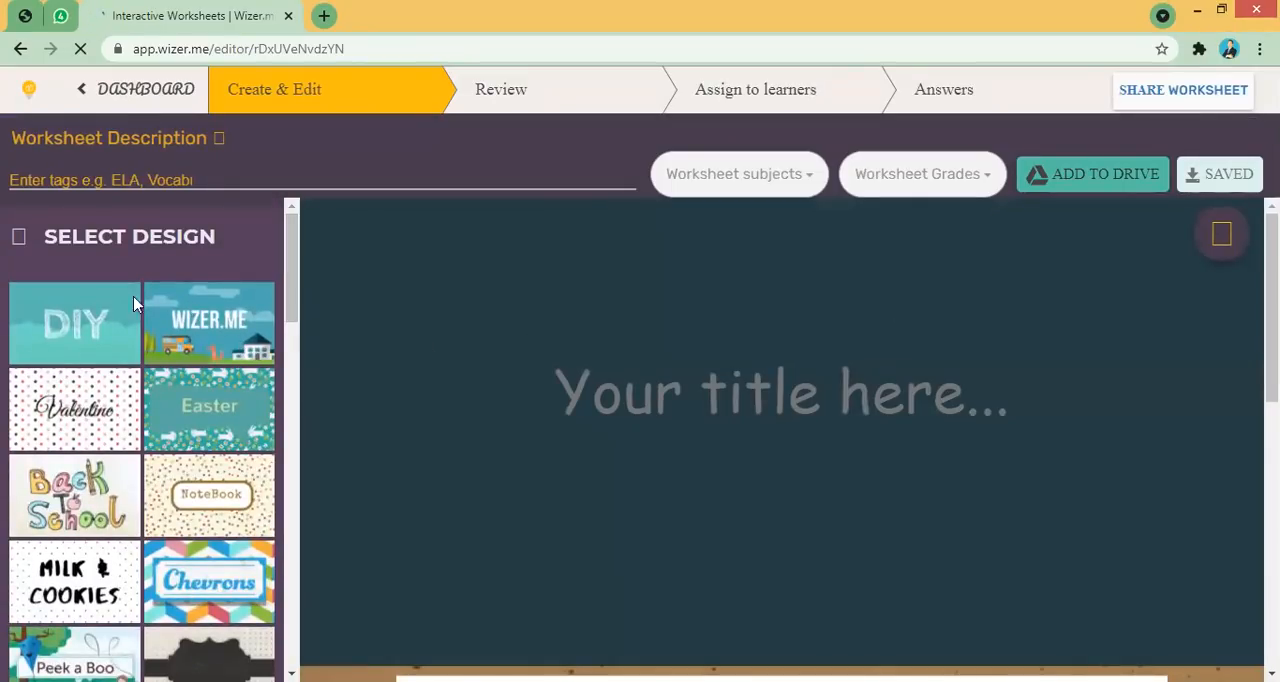
mouse_move(292, 275)
left_mouse_down()
mouse_move(291, 528)
mouse_move(280, 280)
left_mouse_up()
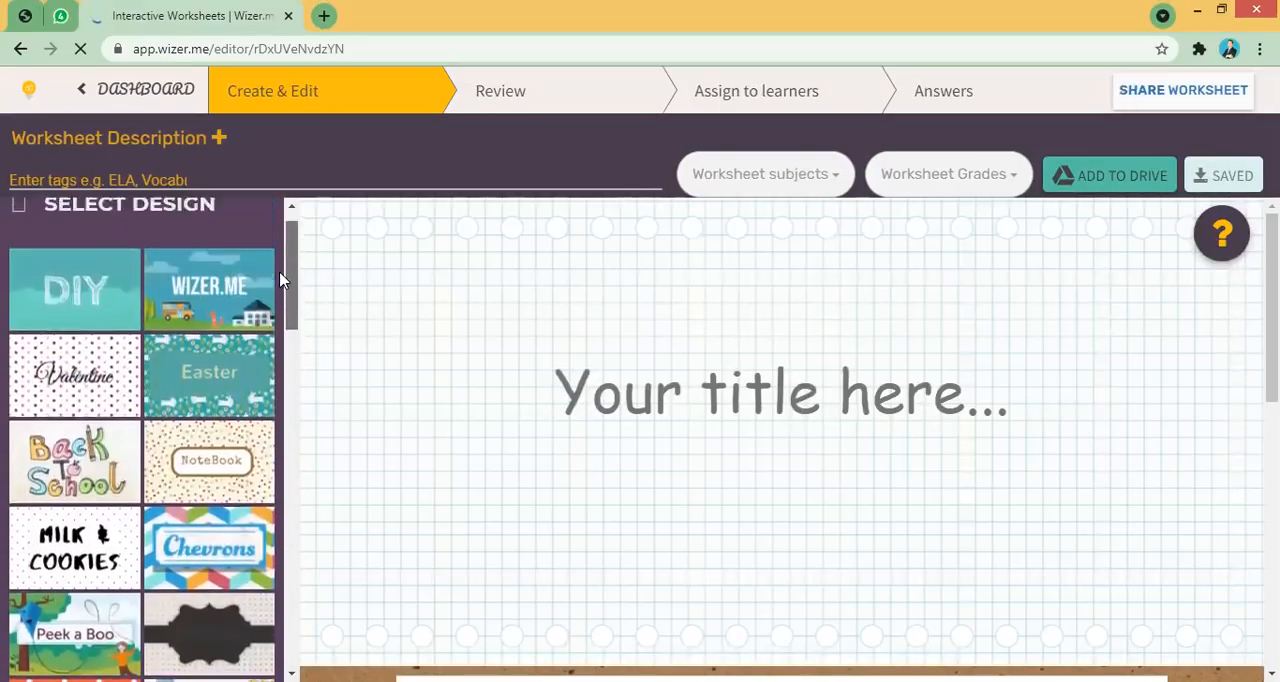
left_click(220, 300)
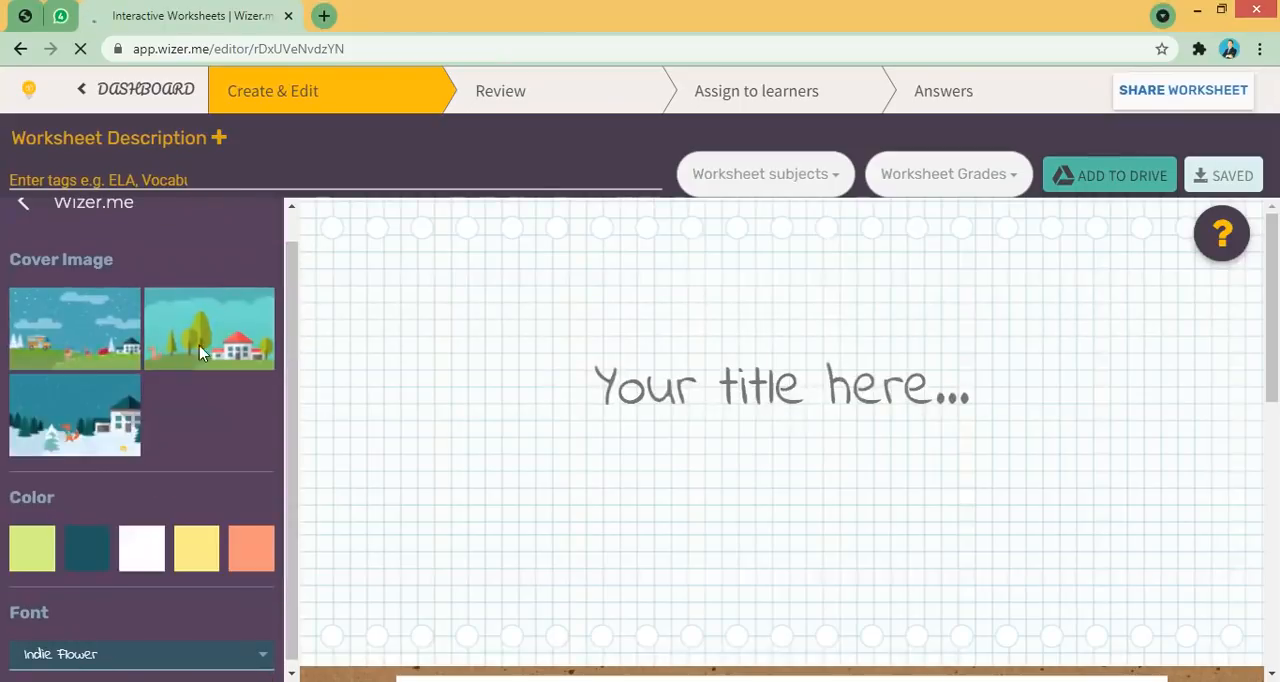
left_click(23, 209)
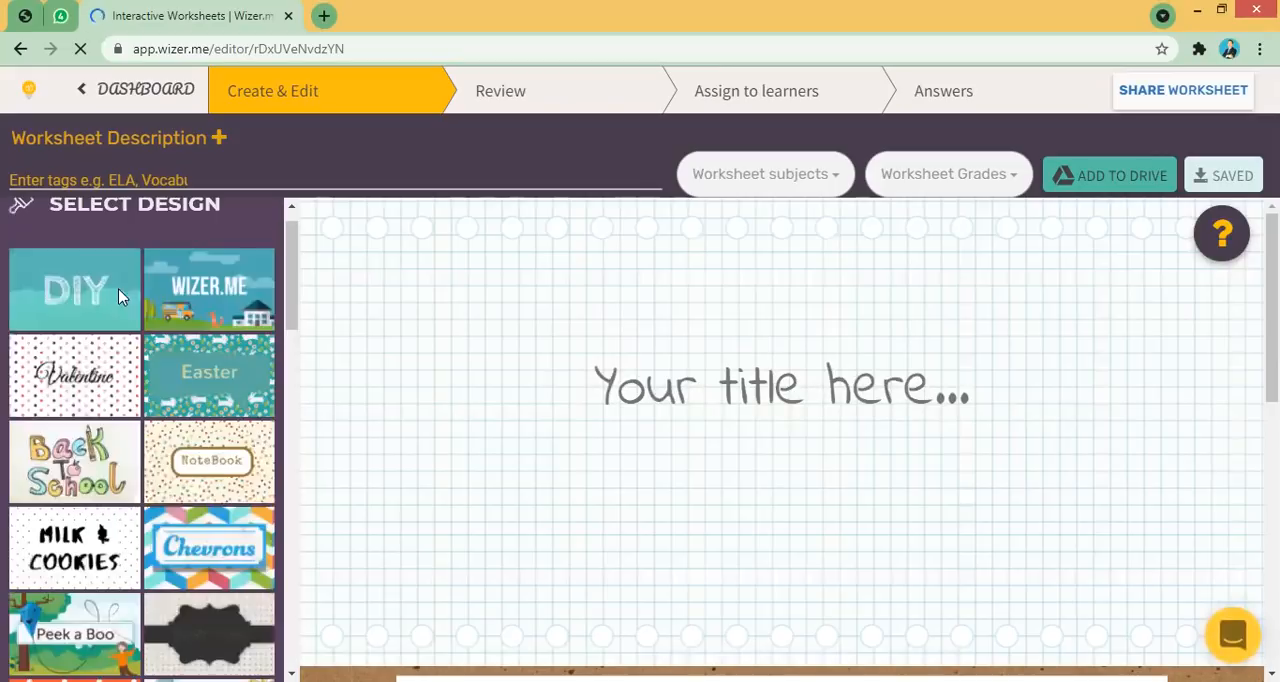
- Preview the Chevrons design options and return to the design list
scroll(286, 313, "down", 1)
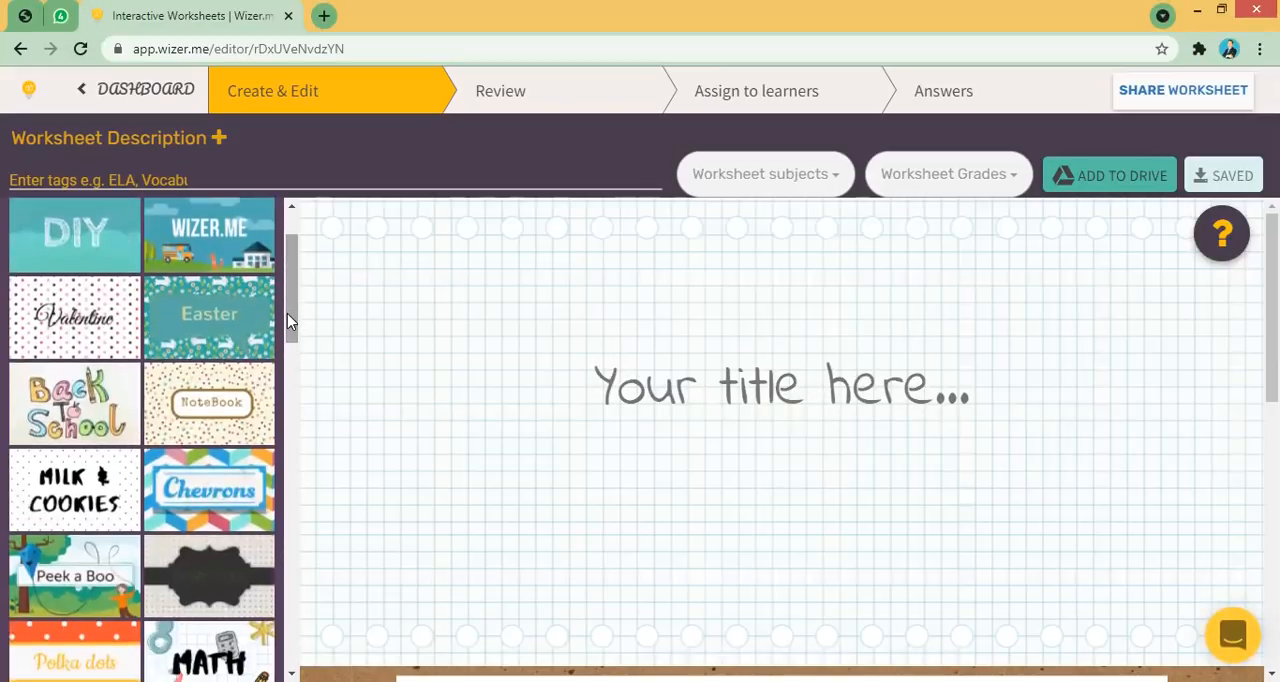
left_click(197, 490)
left_click(23, 237)
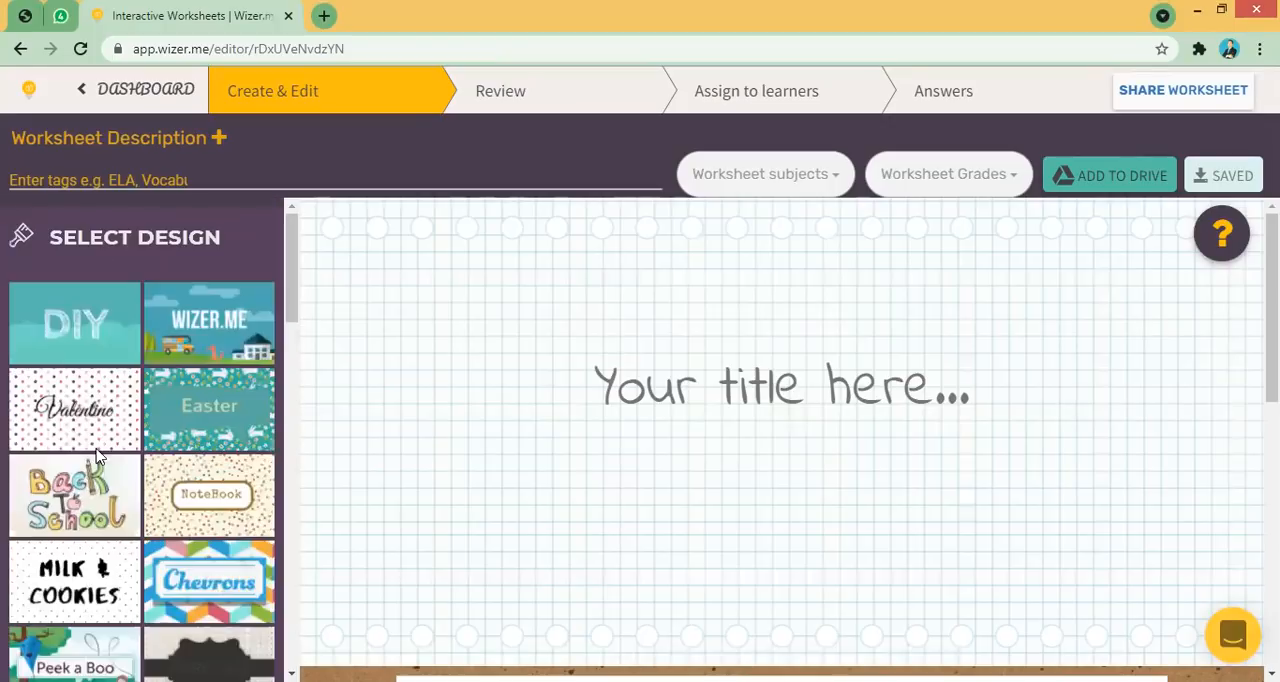
- Apply the Peek A Boo design with the first cover image to the worksheet
scroll(294, 334, "down", 3)
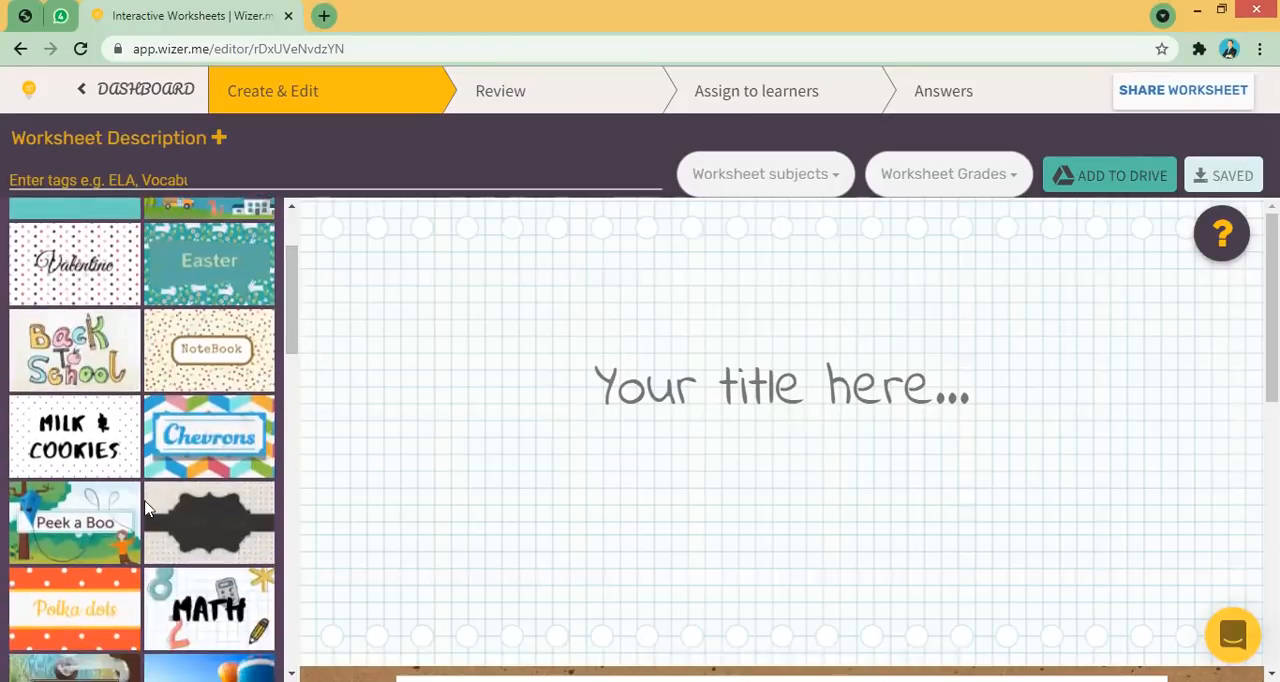
left_click(85, 551)
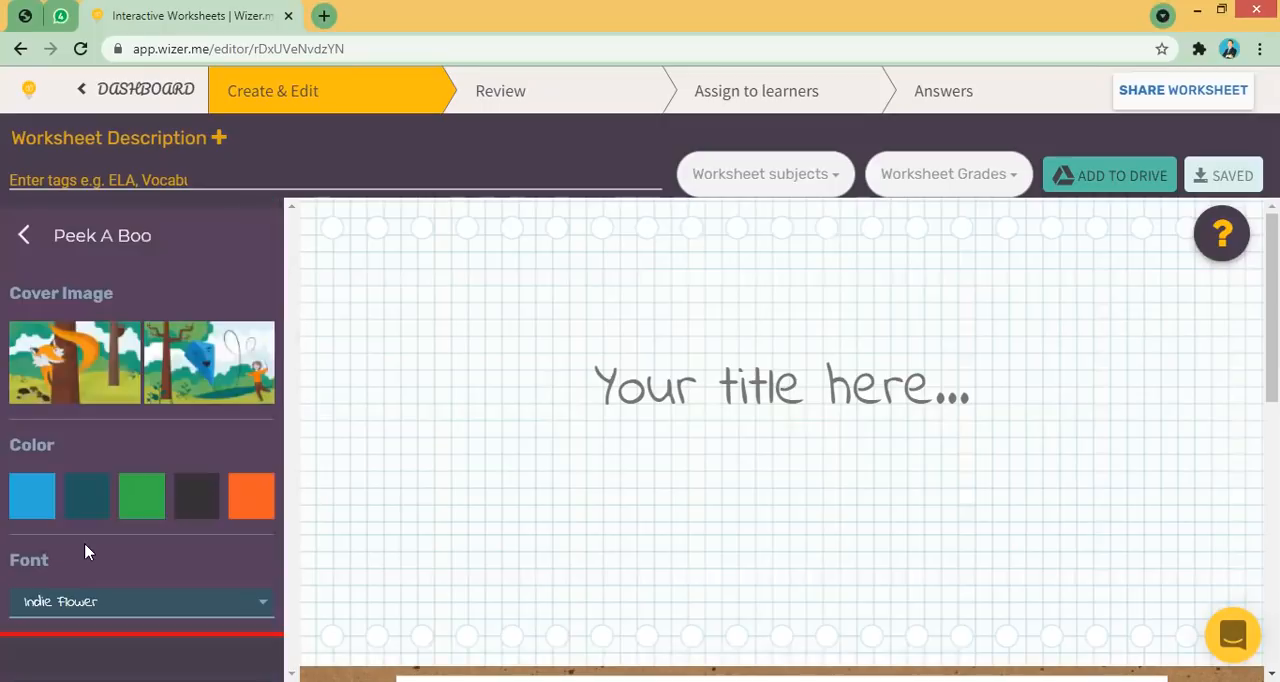
left_click(112, 368)
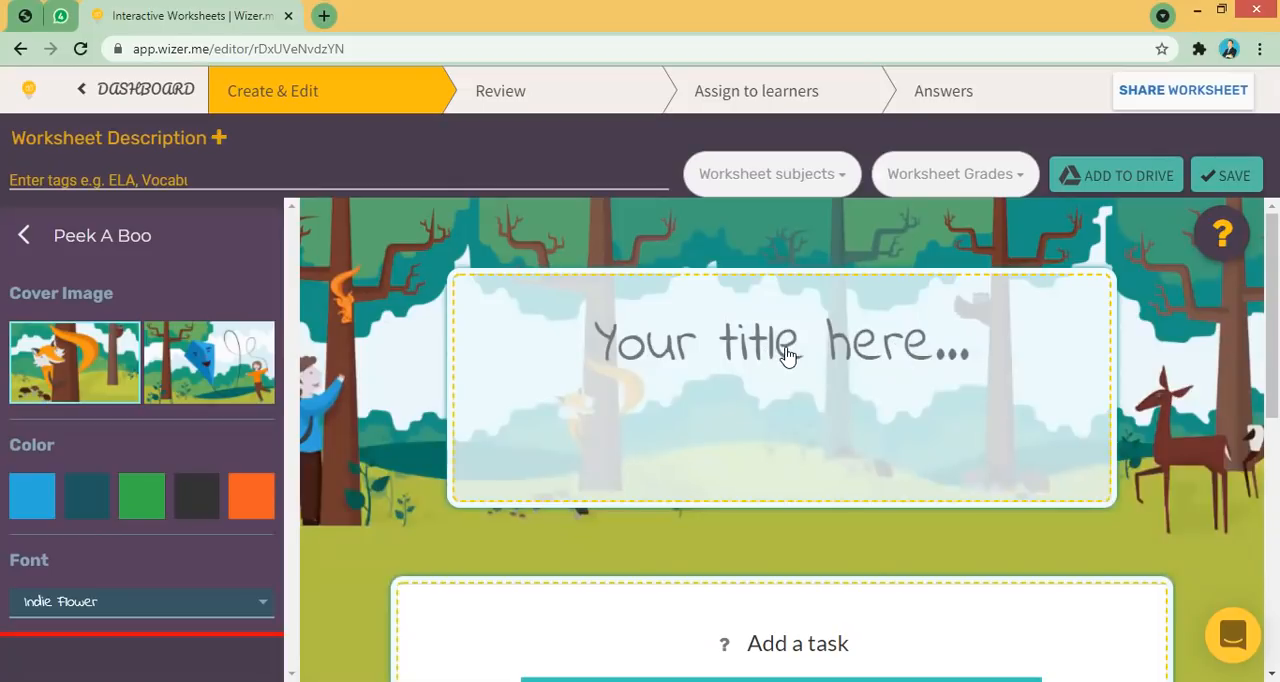
- Enter the worksheet title "Ciri Ciri Makhluk Hidup"
left_click(787, 350)
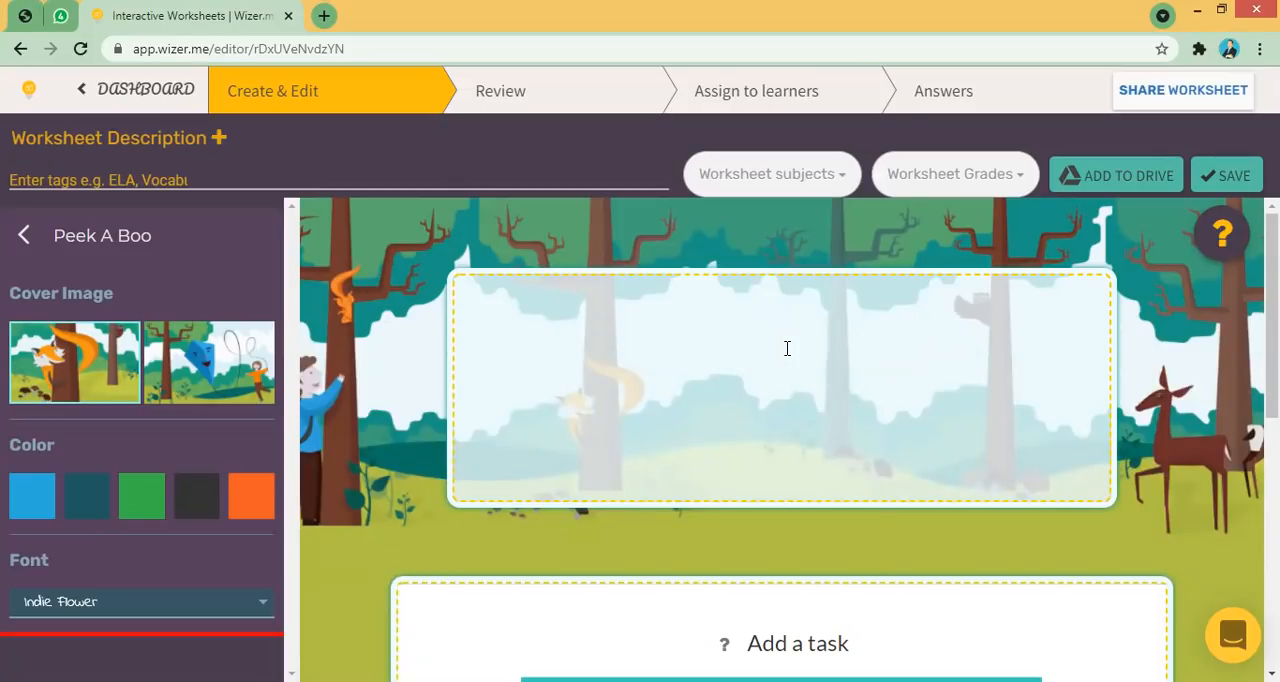
type("Ciri Ciri makh")
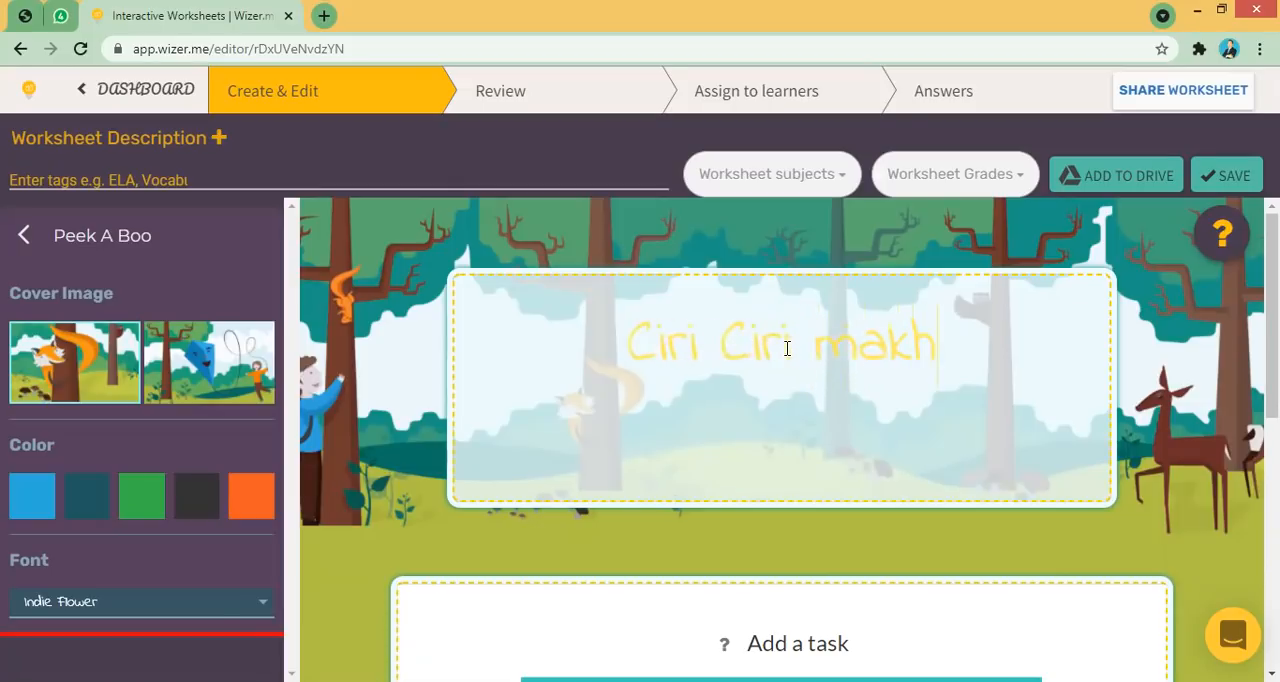
type("luk Hidup")
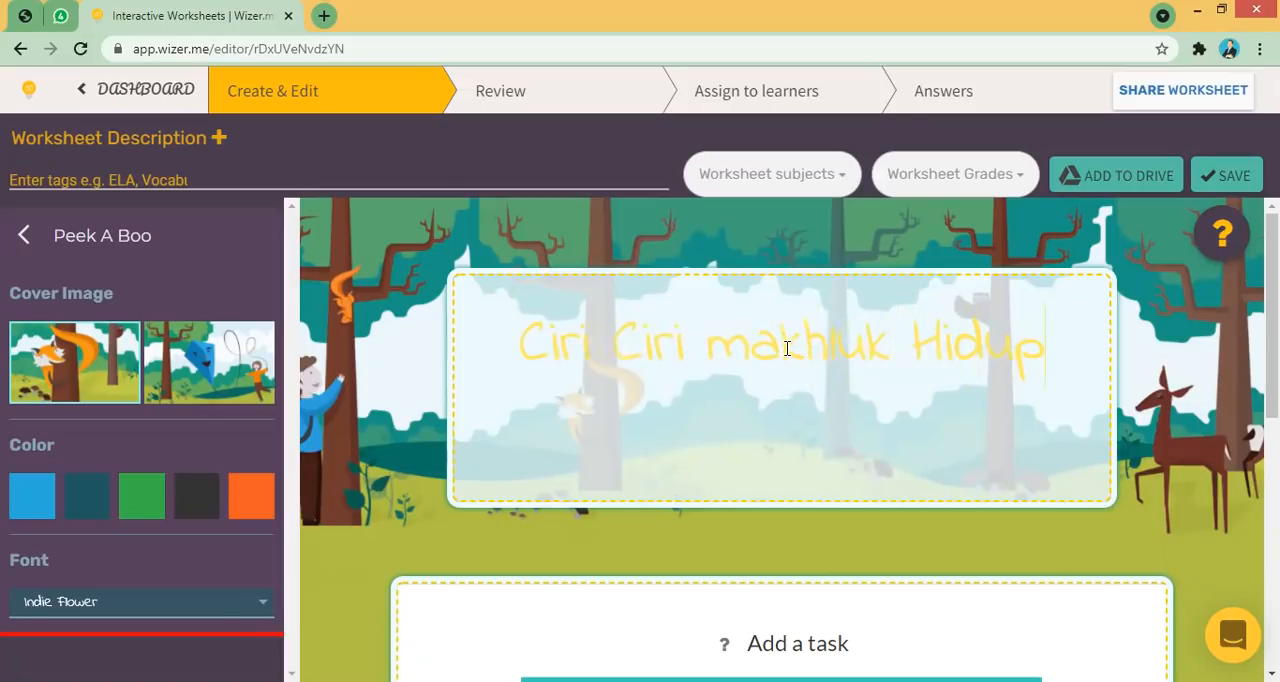
key("BackSpace")
type("M")
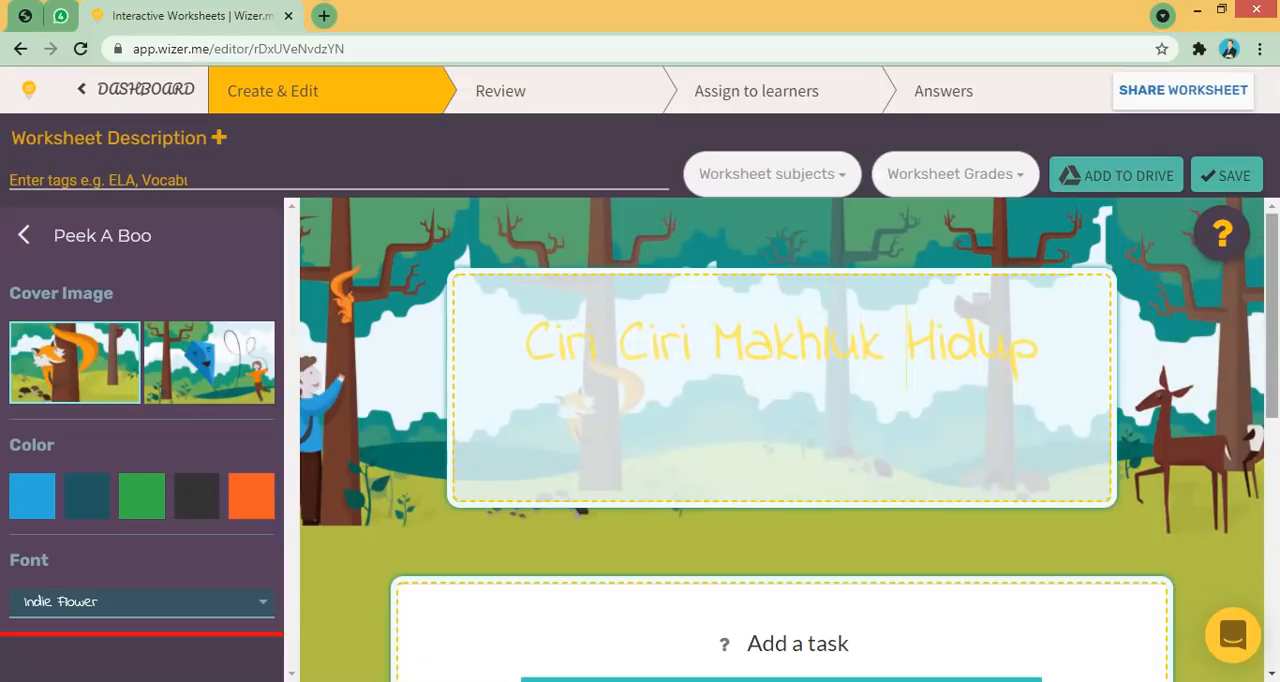
- Set the title colour to the dark grey swatch
scroll(1224, 302, "down", 1)
left_click_drag(504, 288, 1057, 330)
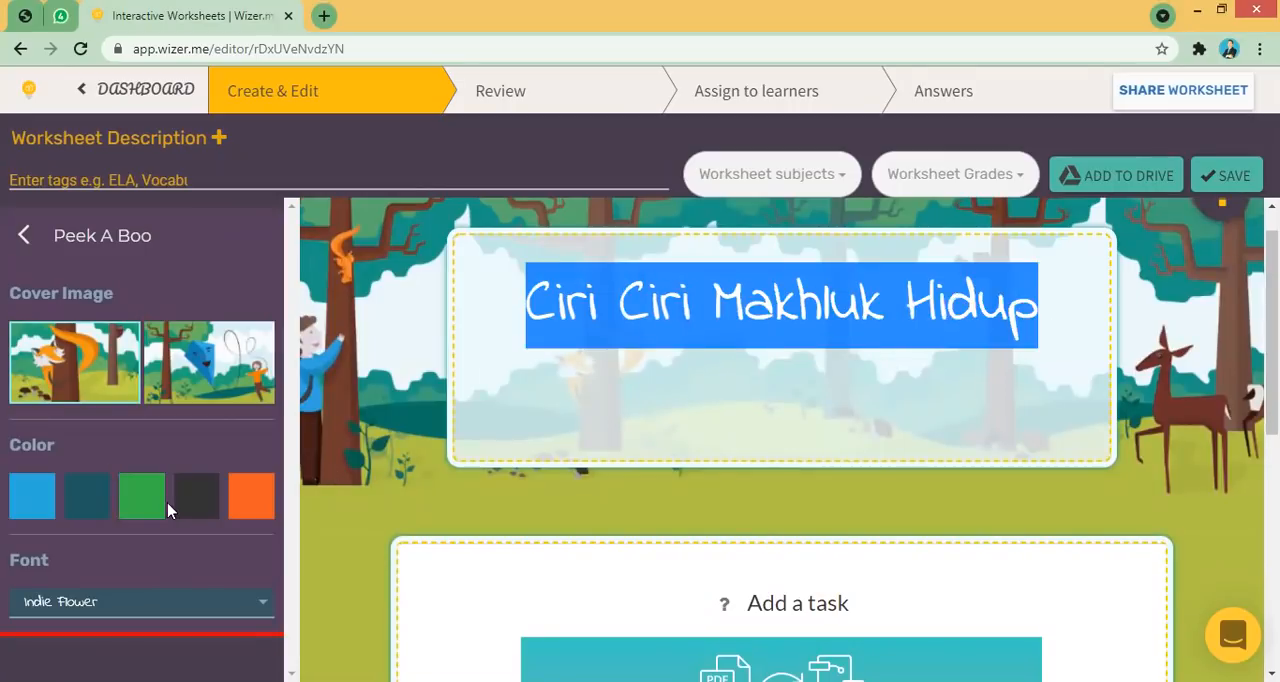
left_click(192, 508)
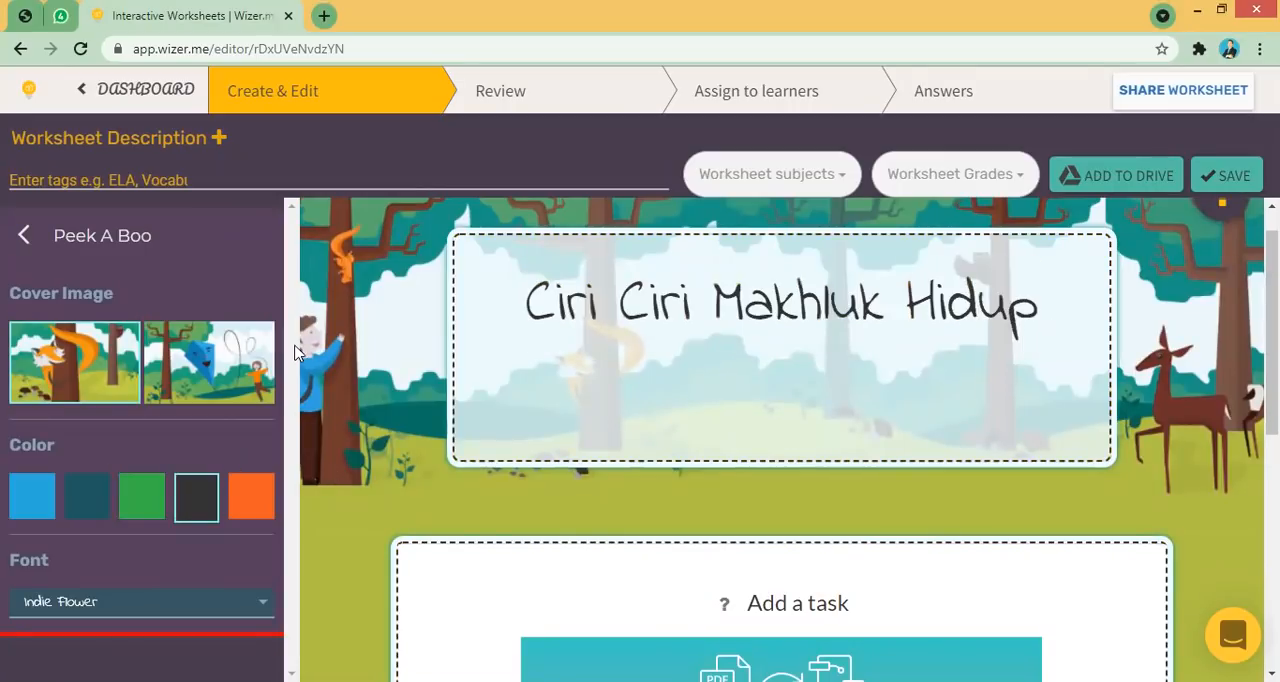
- Change the worksheet font to Gochi Hand
left_click(262, 619)
scroll(292, 640, "down", 2)
scroll(293, 648, "down", 3)
scroll(293, 648, "down", 1)
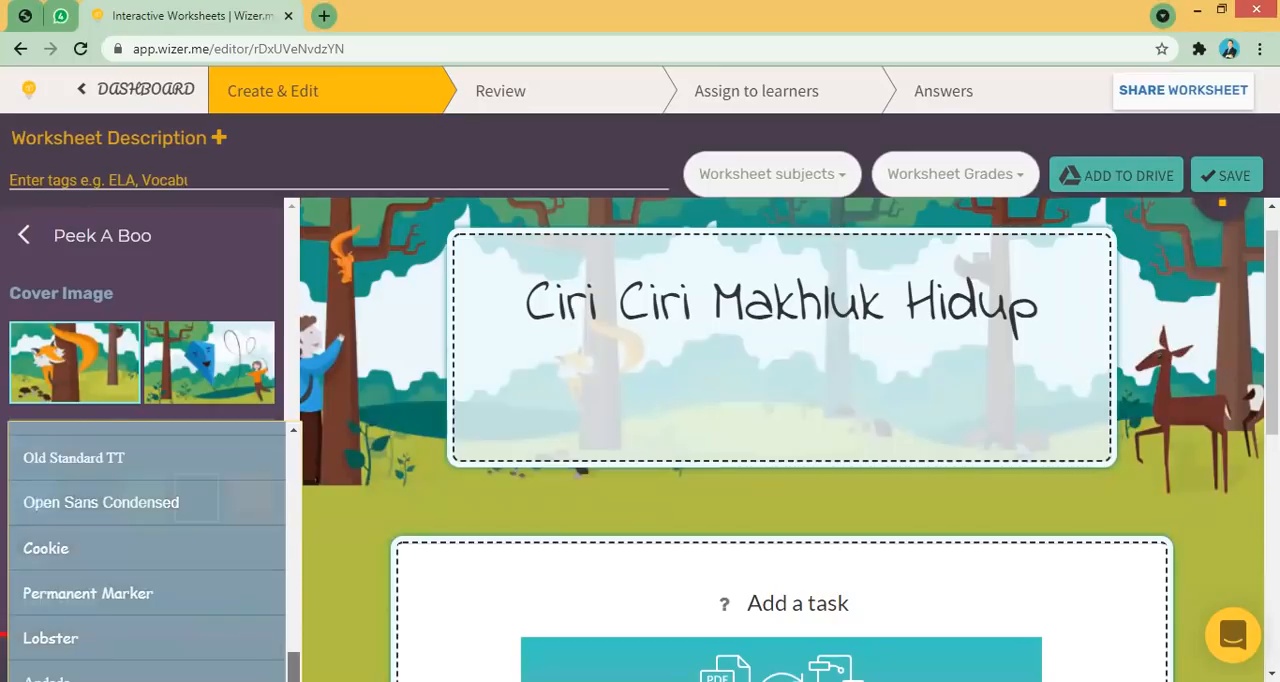
scroll(293, 640, "down", 3)
scroll(293, 632, "up", 7)
scroll(293, 632, "up", 6)
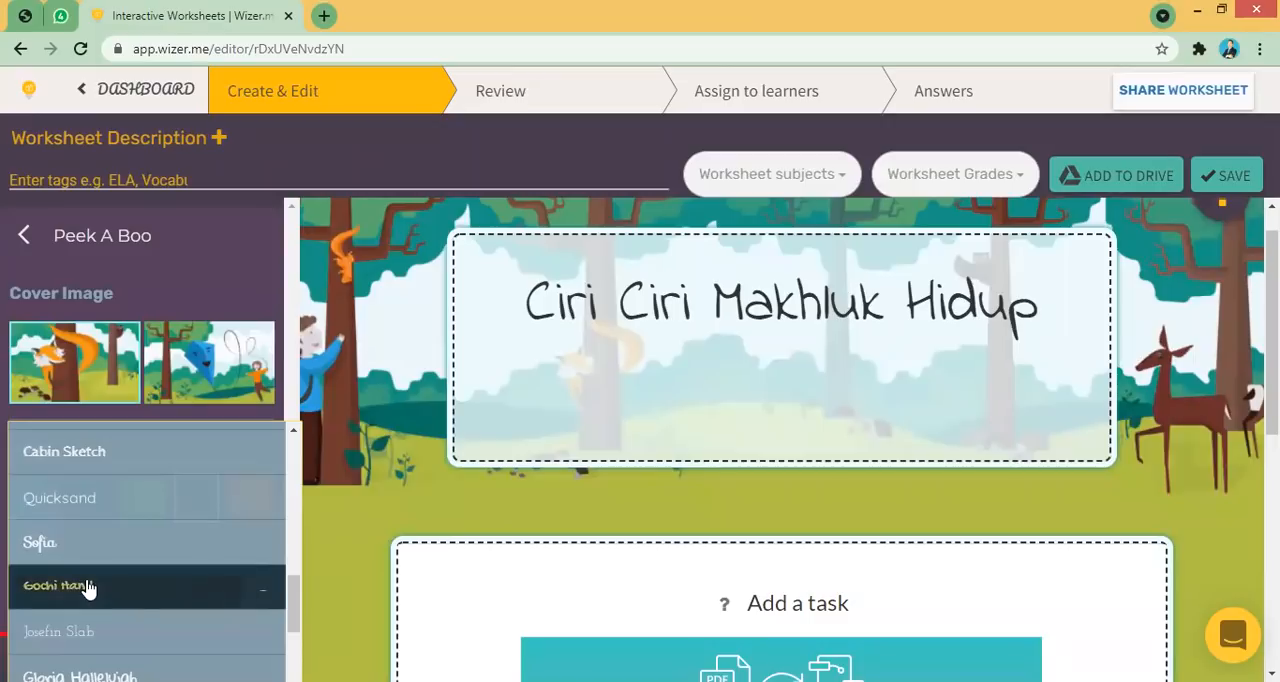
left_click(88, 589)
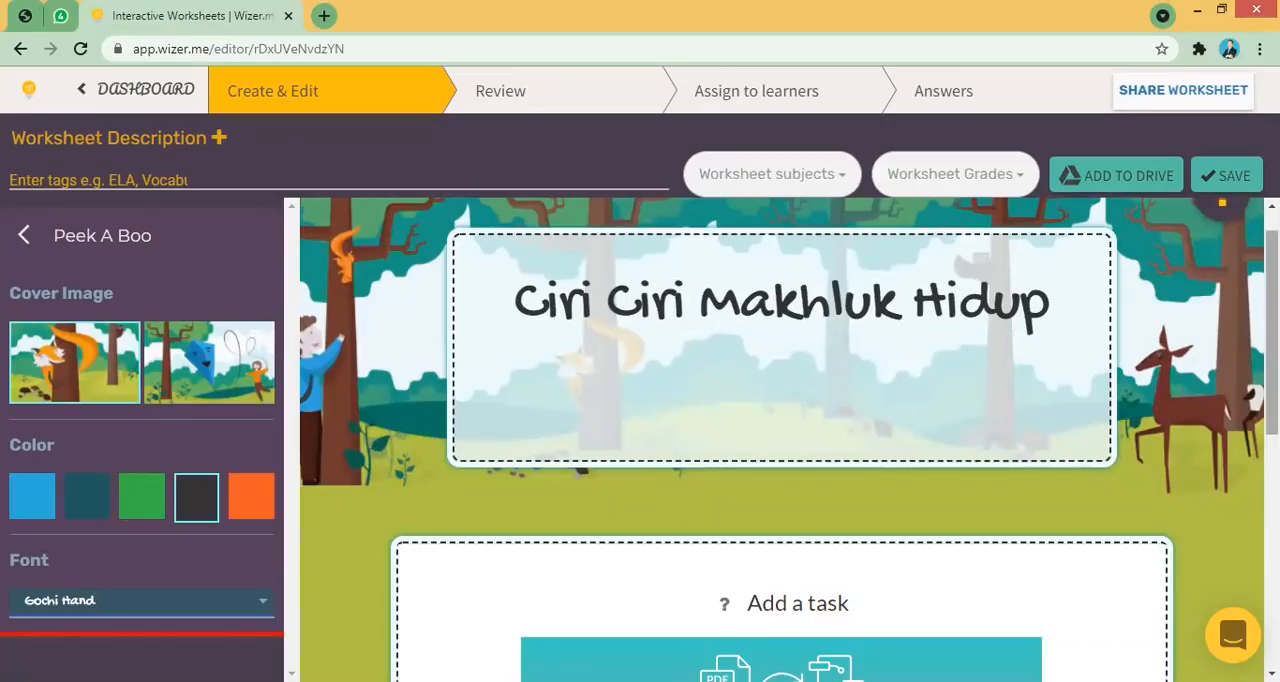
- Scroll through the worksheet to examine the styled title and the Add a task panel
left_click(744, 374)
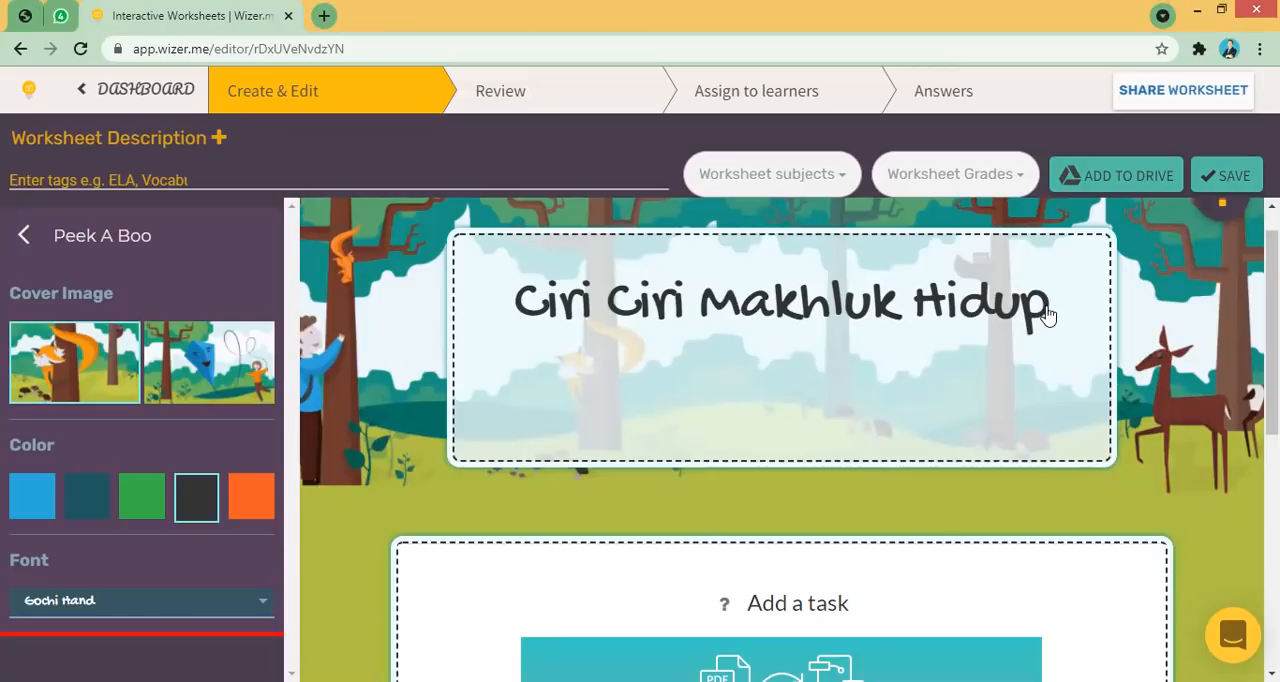
scroll(1046, 314, "down", 4)
scroll(1046, 314, "up", 3)
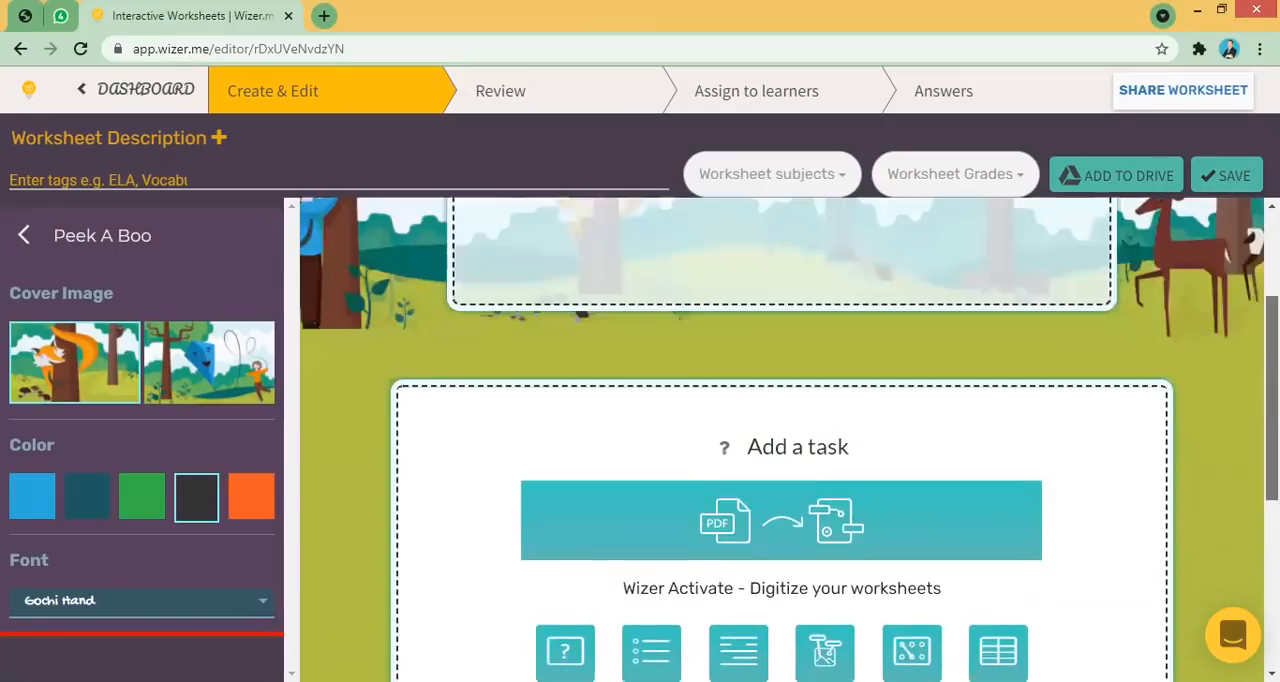
scroll(884, 359, "up", 2)
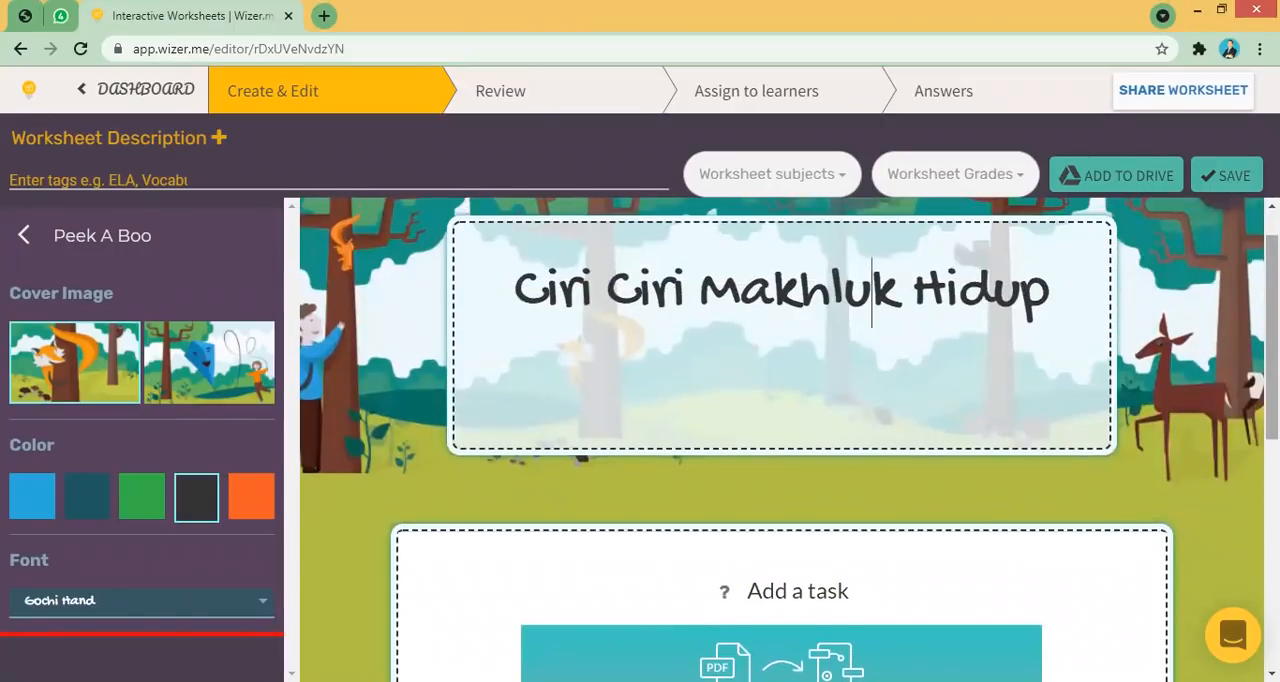
scroll(872, 250, "down", 1)
scroll(871, 245, "down", 2)
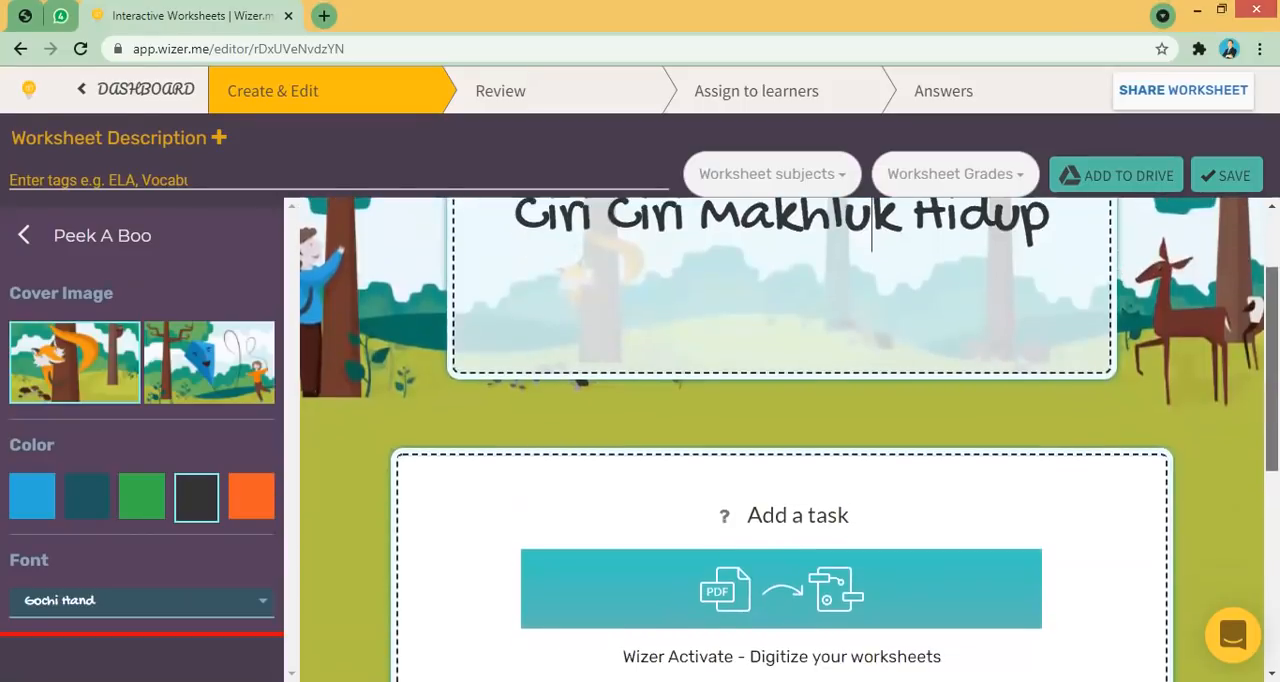
scroll(803, 359, "up", 3)
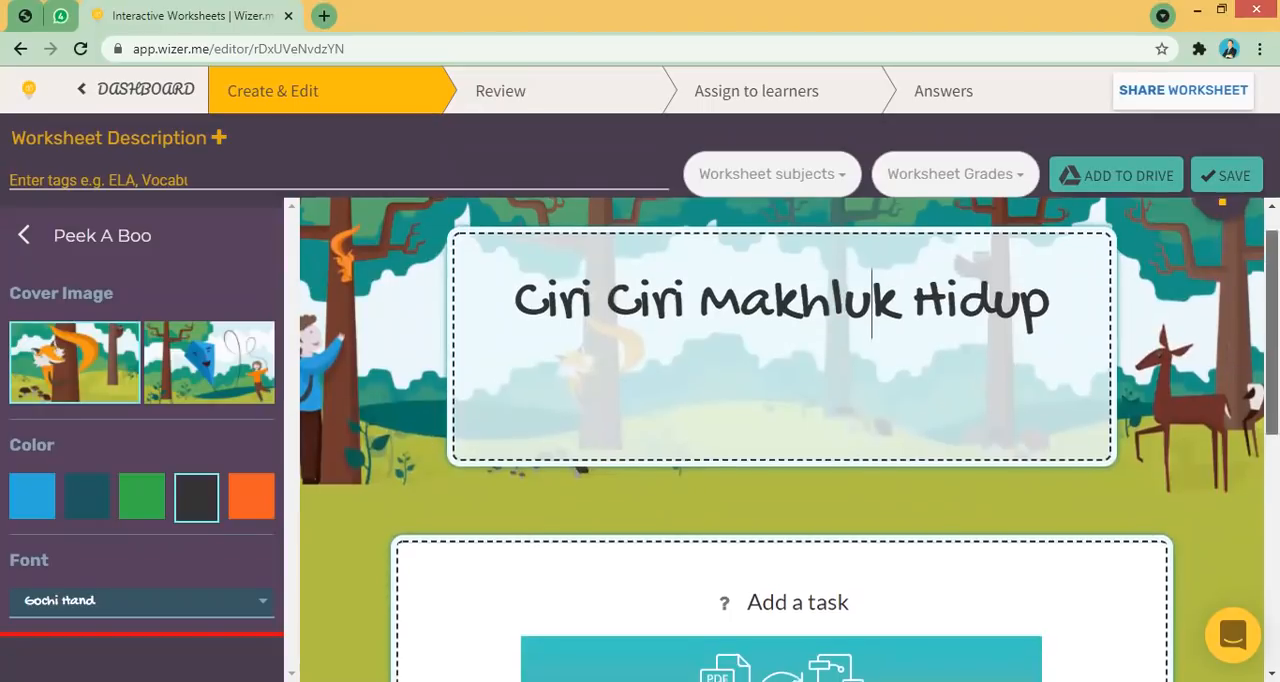
scroll(780, 440, "down", 2)
scroll(703, 487, "down", 1)
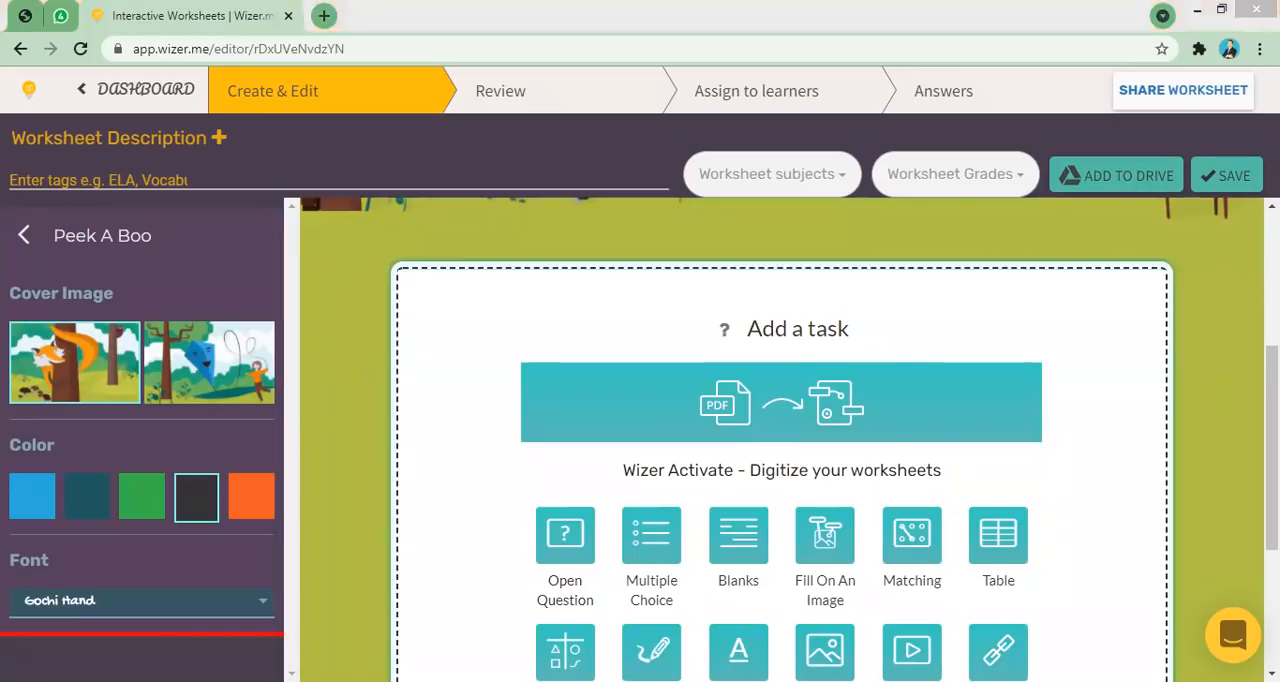
scroll(951, 312, "down", 1)
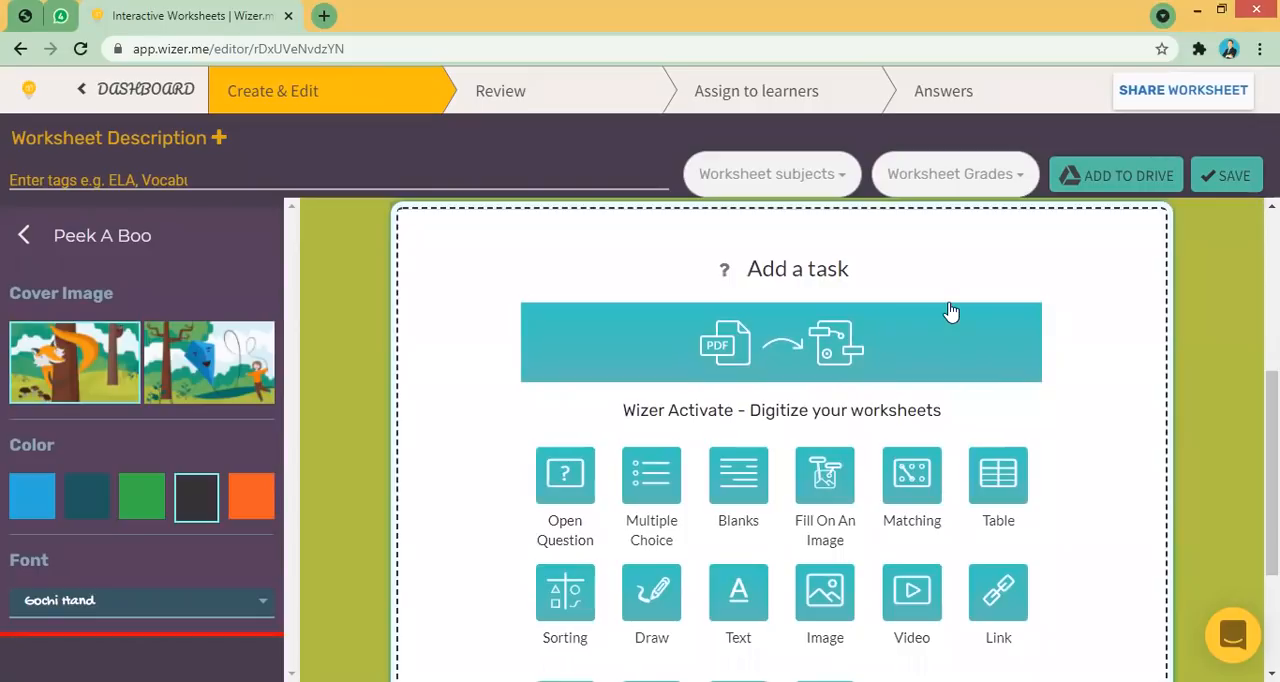
left_click(570, 486)
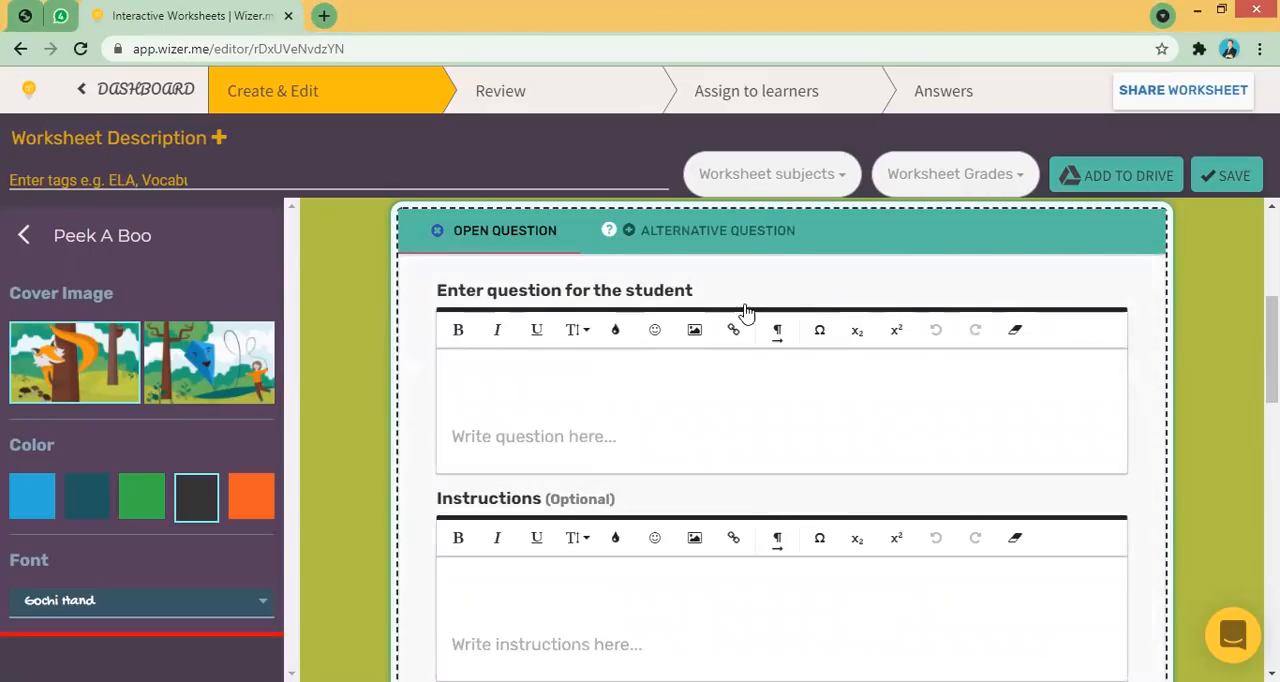
left_click(437, 232)
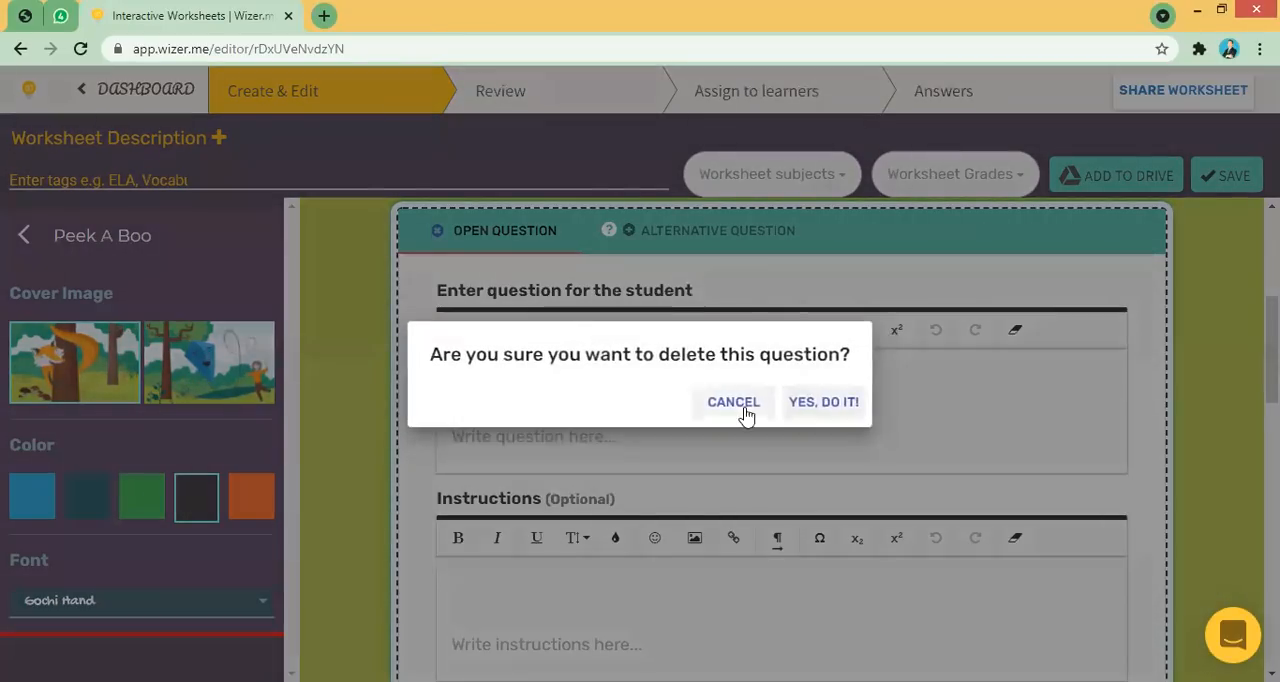
left_click(820, 411)
- Add an Open Question task to the worksheet
left_click_drag(1271, 462, 1271, 334)
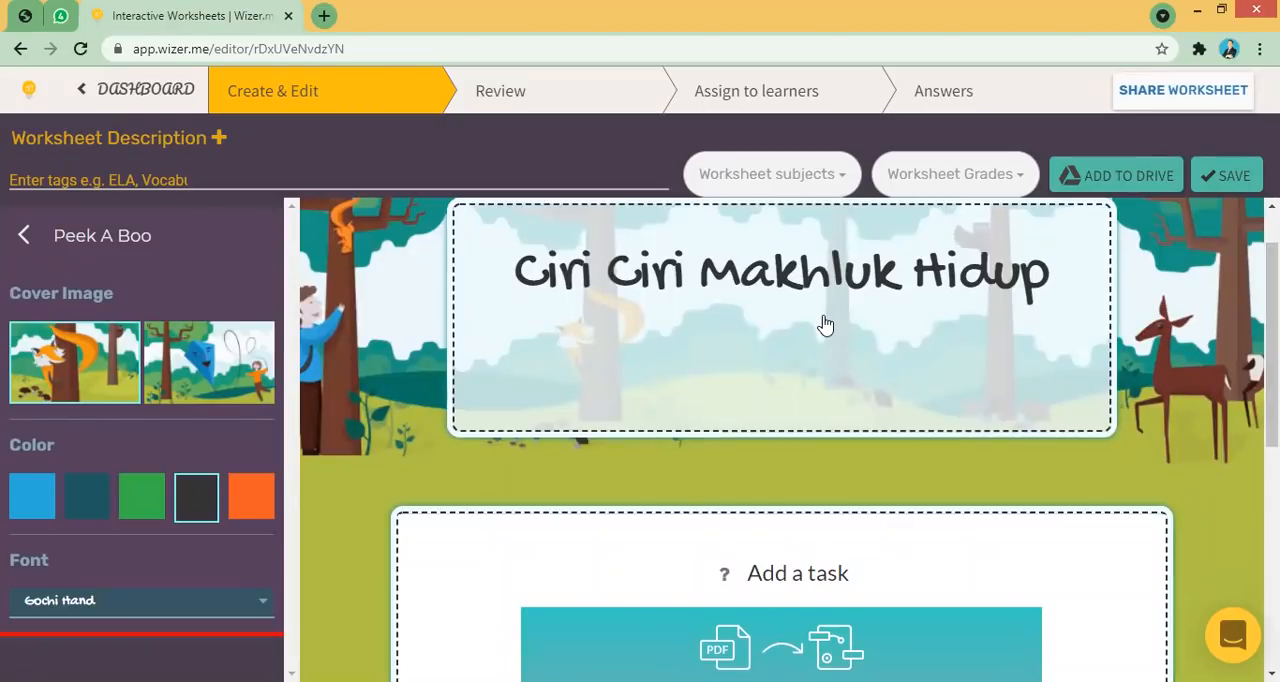
left_click_drag(1271, 328, 1271, 462)
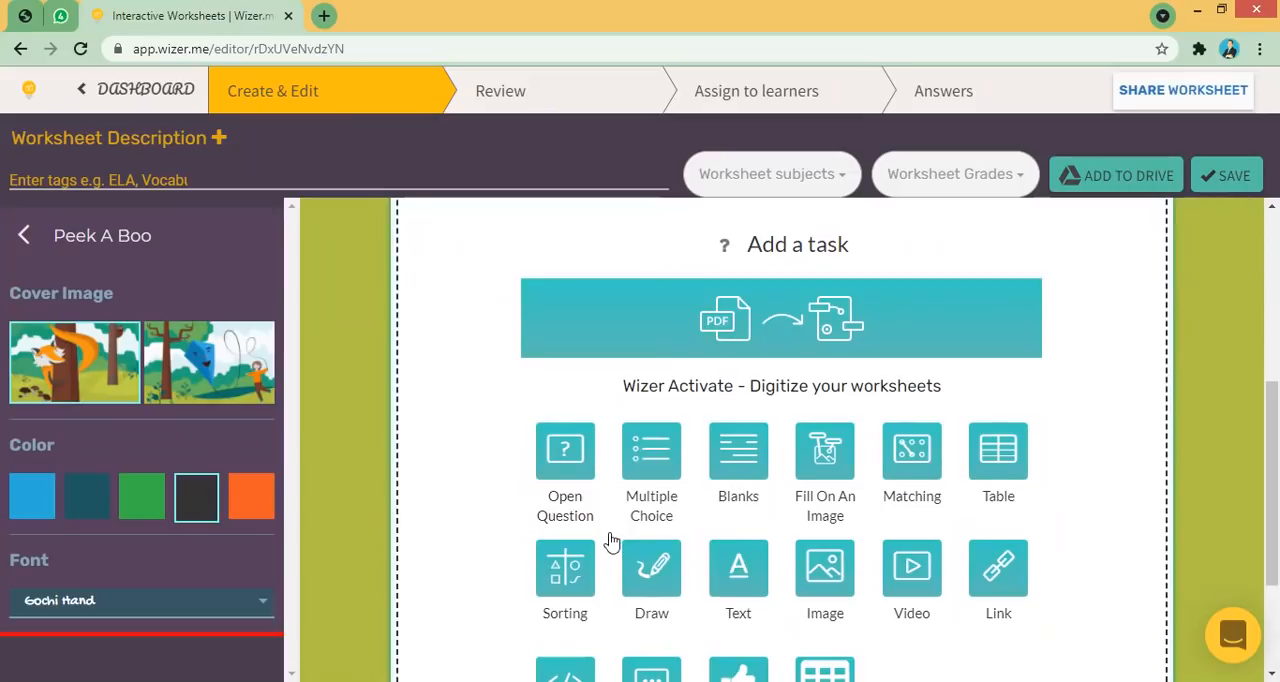
scroll(912, 590, "down", 1)
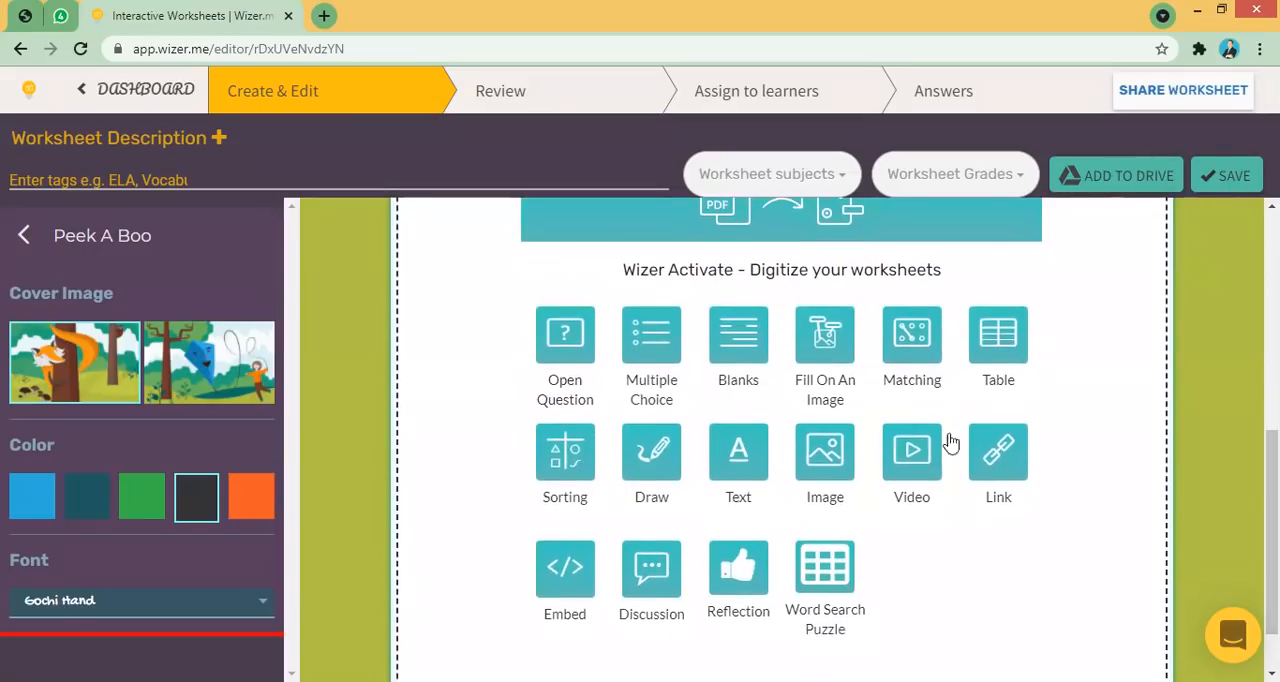
left_click_drag(1272, 500, 1272, 462)
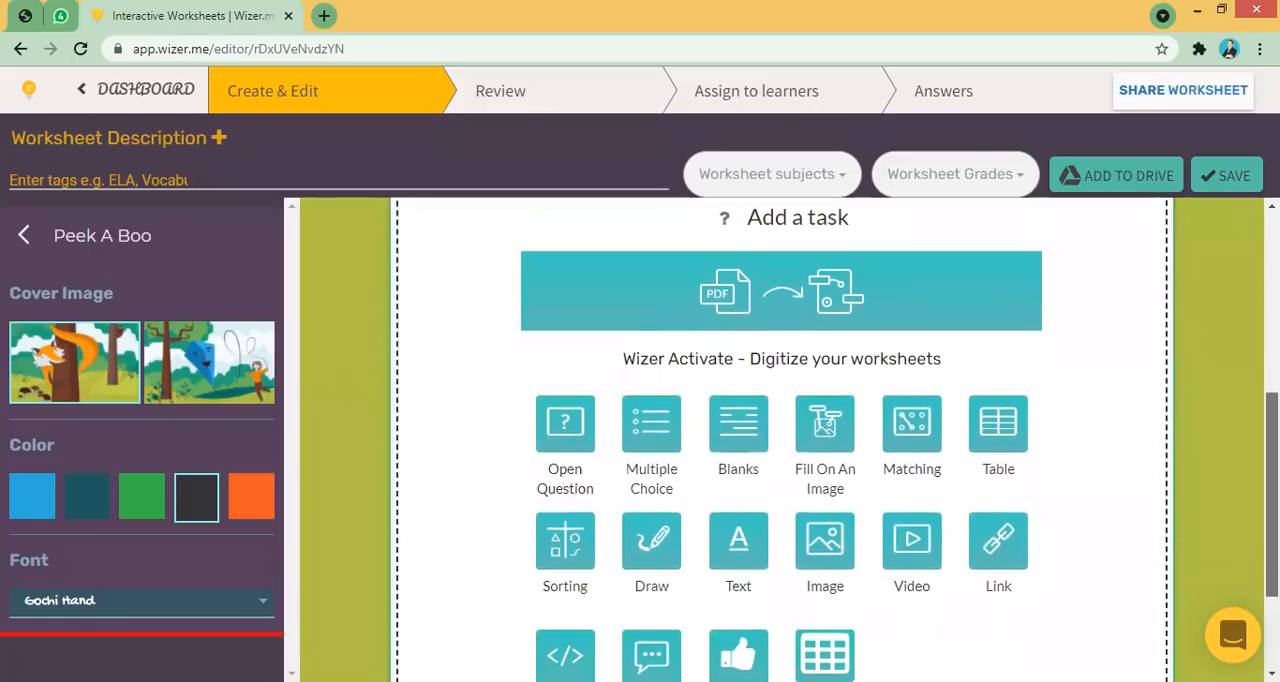
left_click(563, 440)
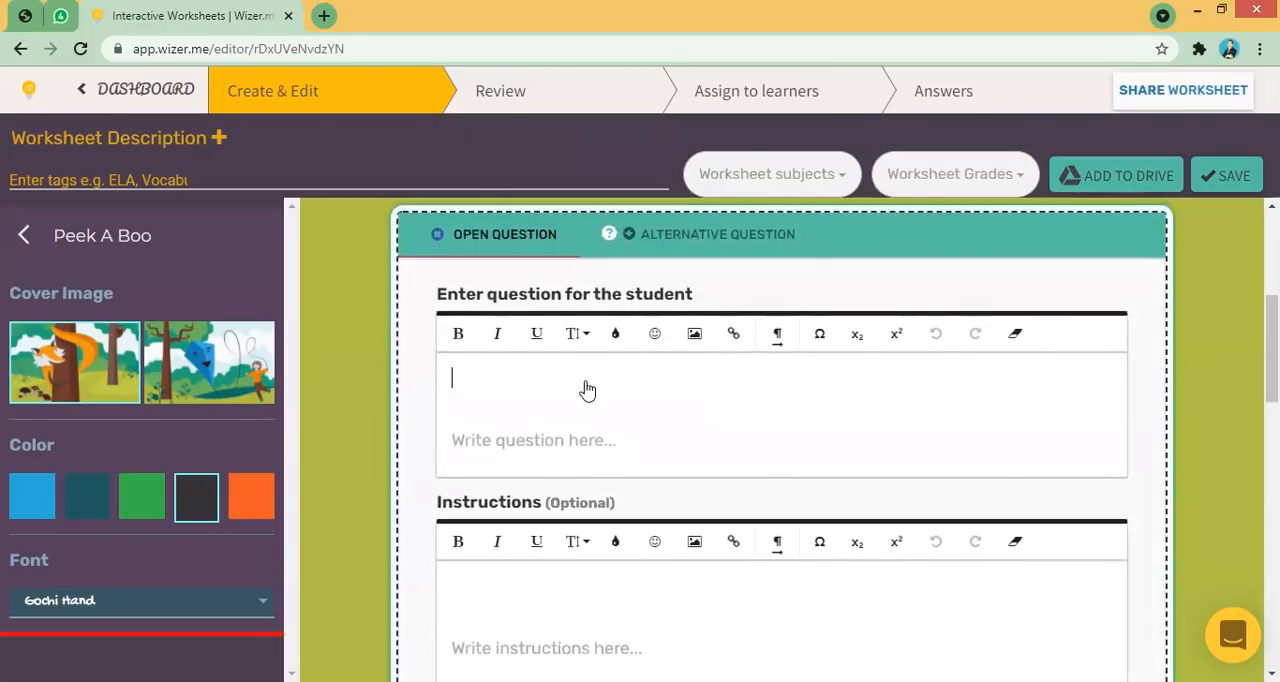
- Write the question "menurut kamu, Apa yang dimaksud Makhluk Hidup?"
type("meneu")
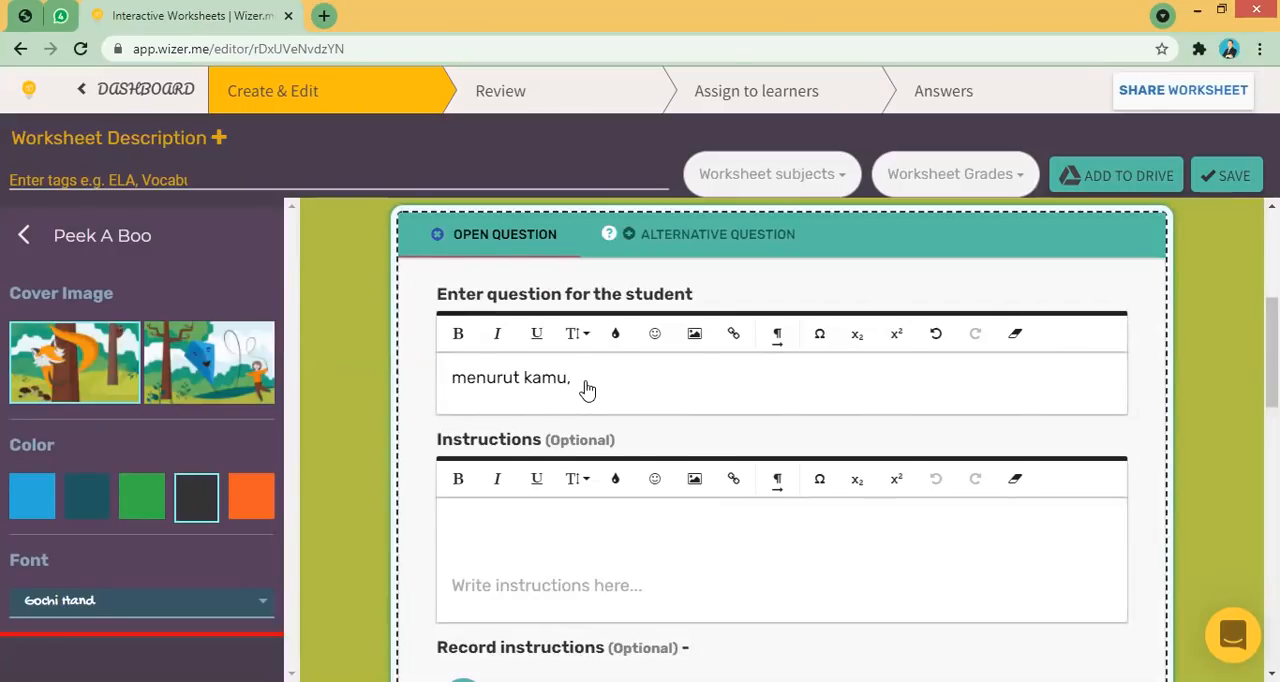
key("BackSpace")
key("BackSpace")
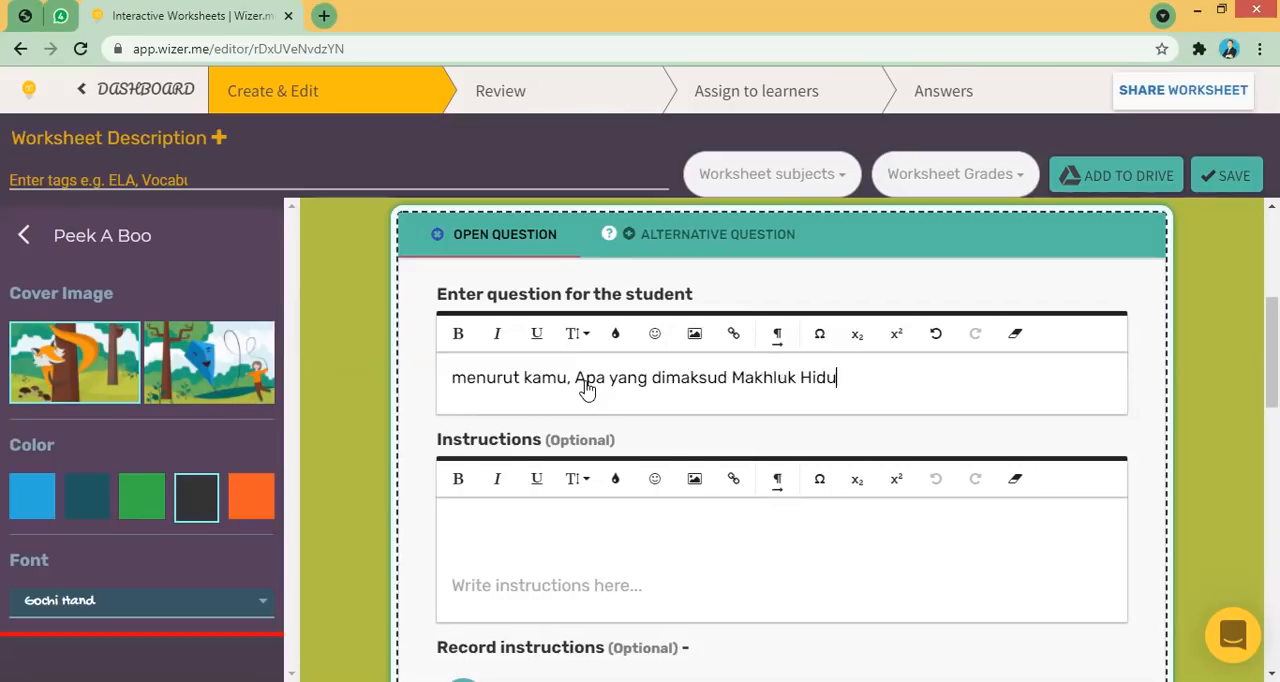
left_click_drag(1272, 373, 1272, 378)
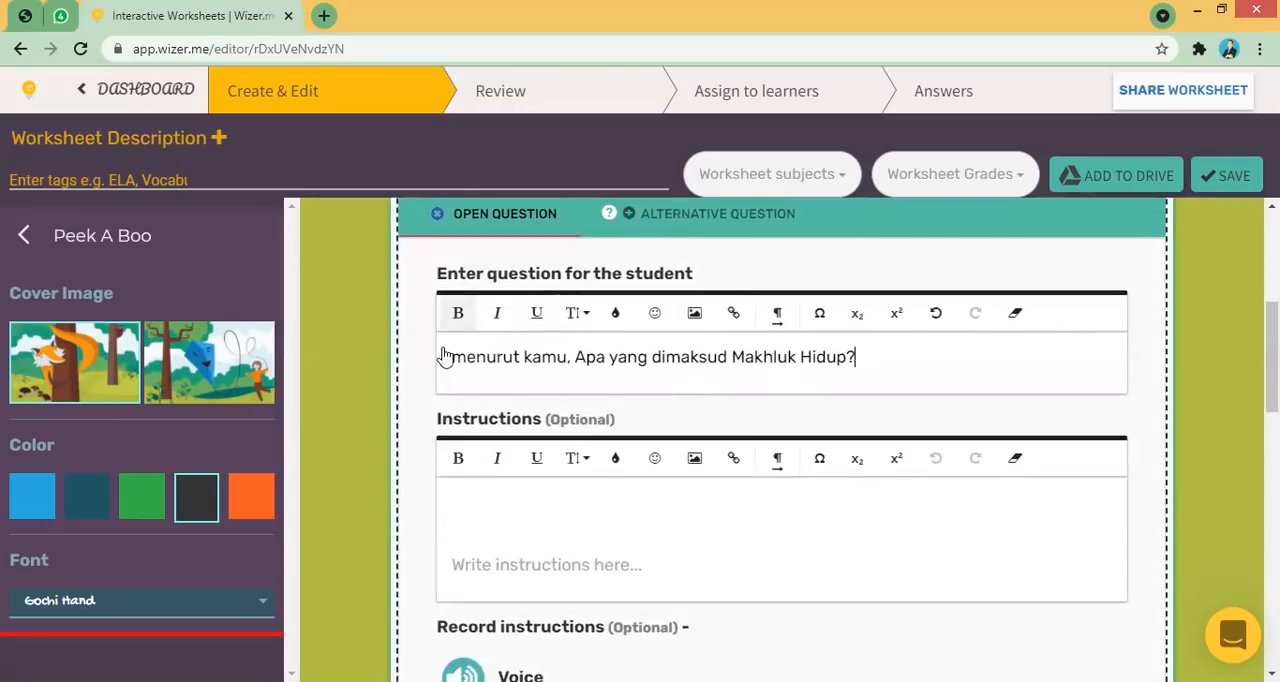
- Format the whole question text in bold
left_click_drag(457, 360, 874, 366)
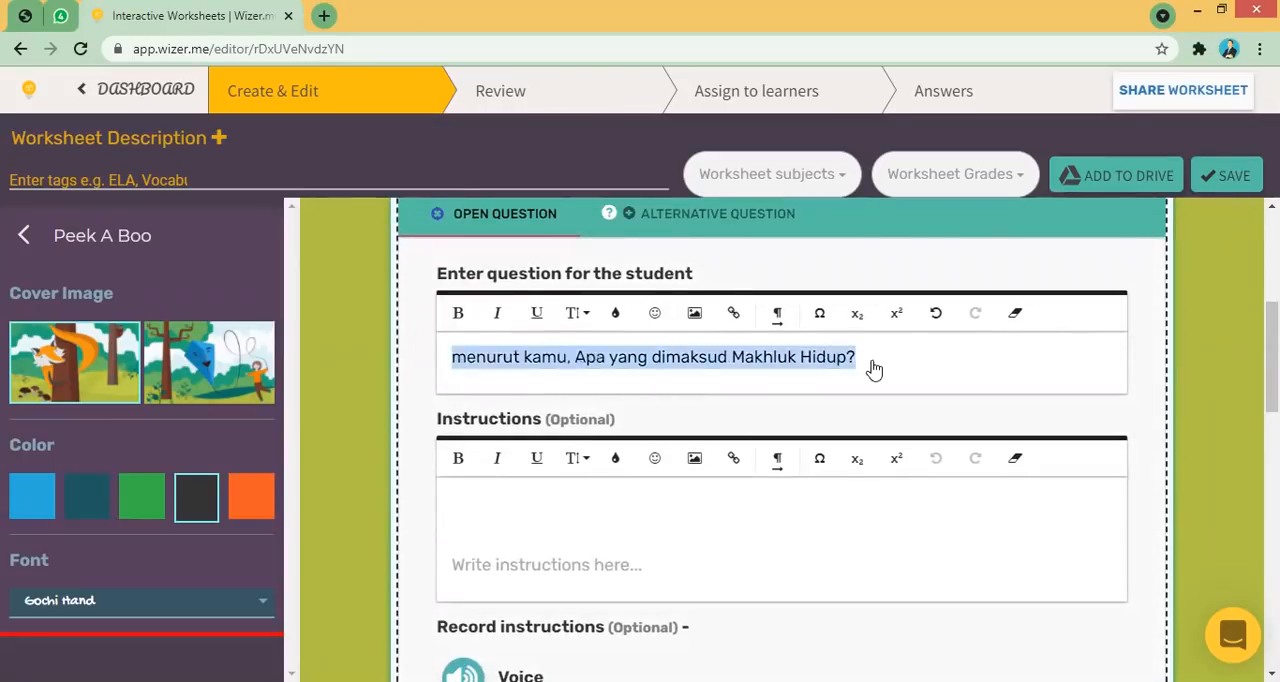
left_click(460, 315)
left_click(499, 318)
left_click(499, 318)
left_click(573, 313)
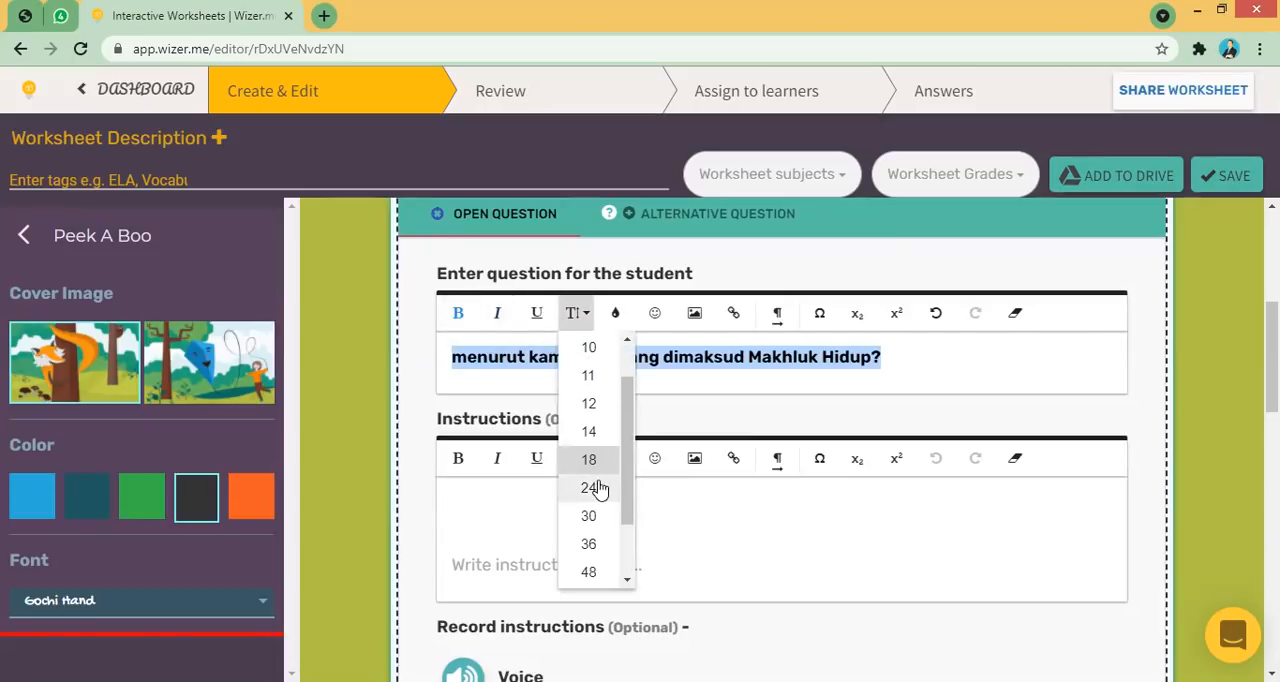
left_click(707, 389)
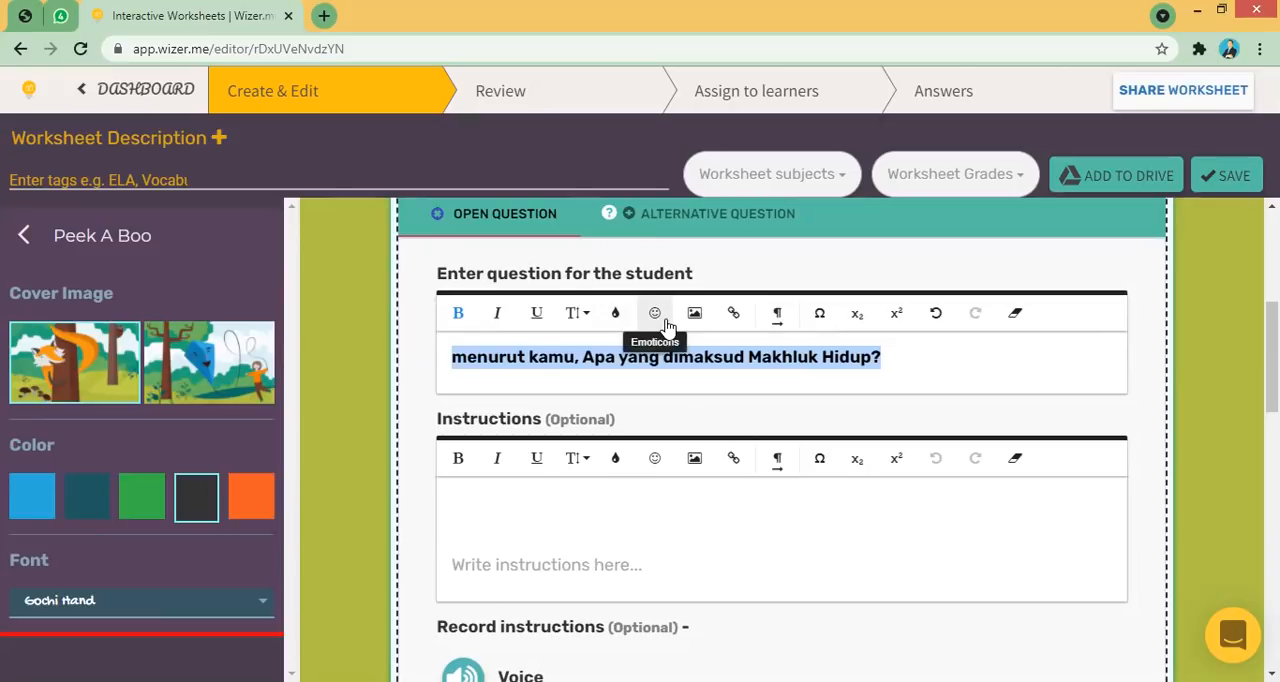
left_click(665, 326)
left_click(929, 363)
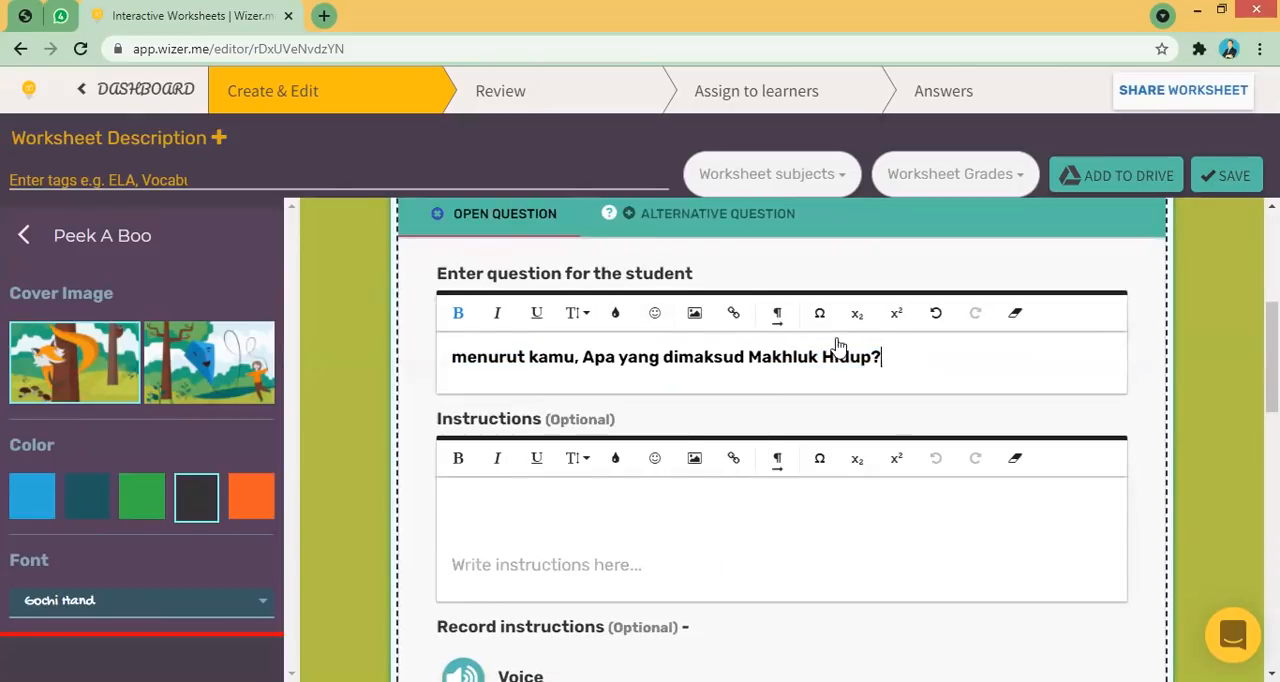
- Insert three smiling-face emojis at the end of the question text
left_click(654, 313)
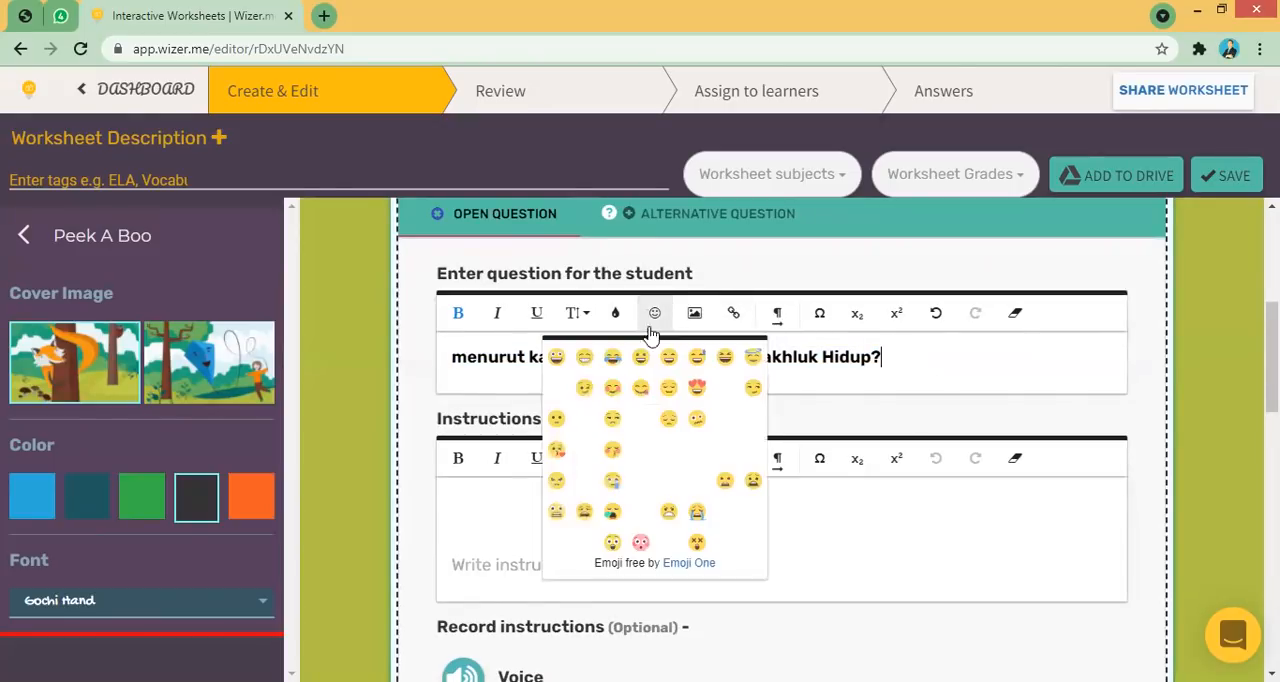
left_click(580, 362)
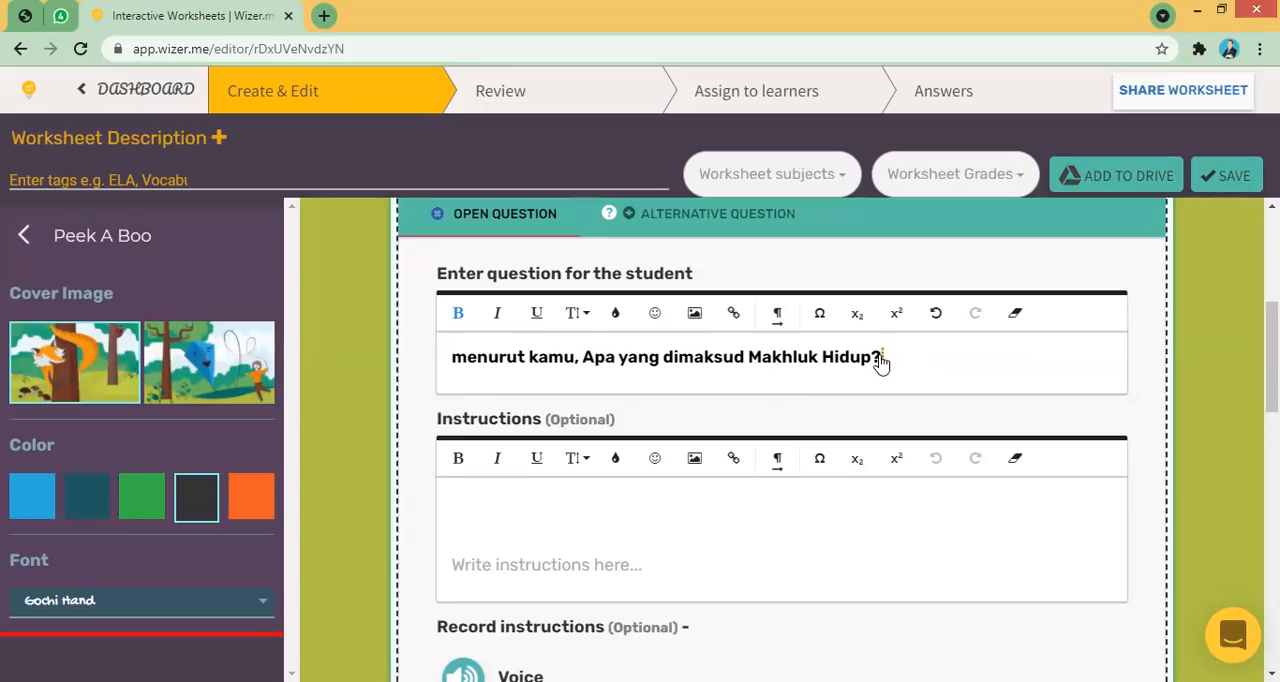
left_click(655, 313)
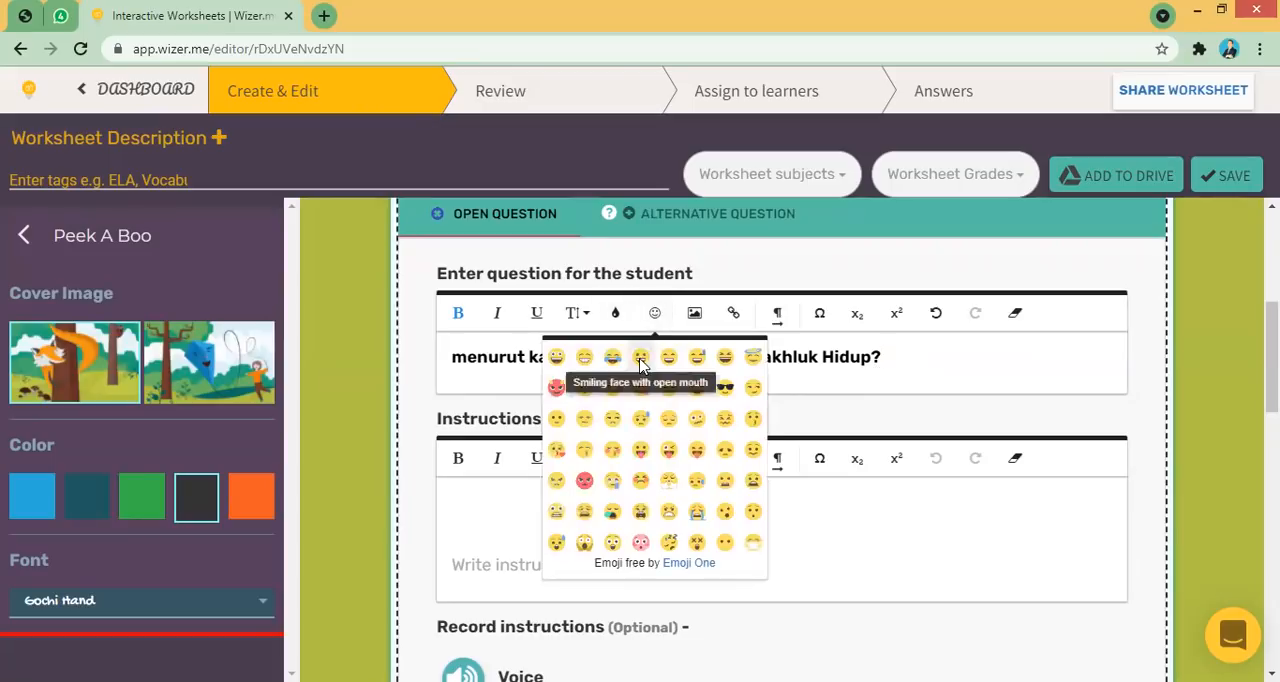
left_click(557, 359)
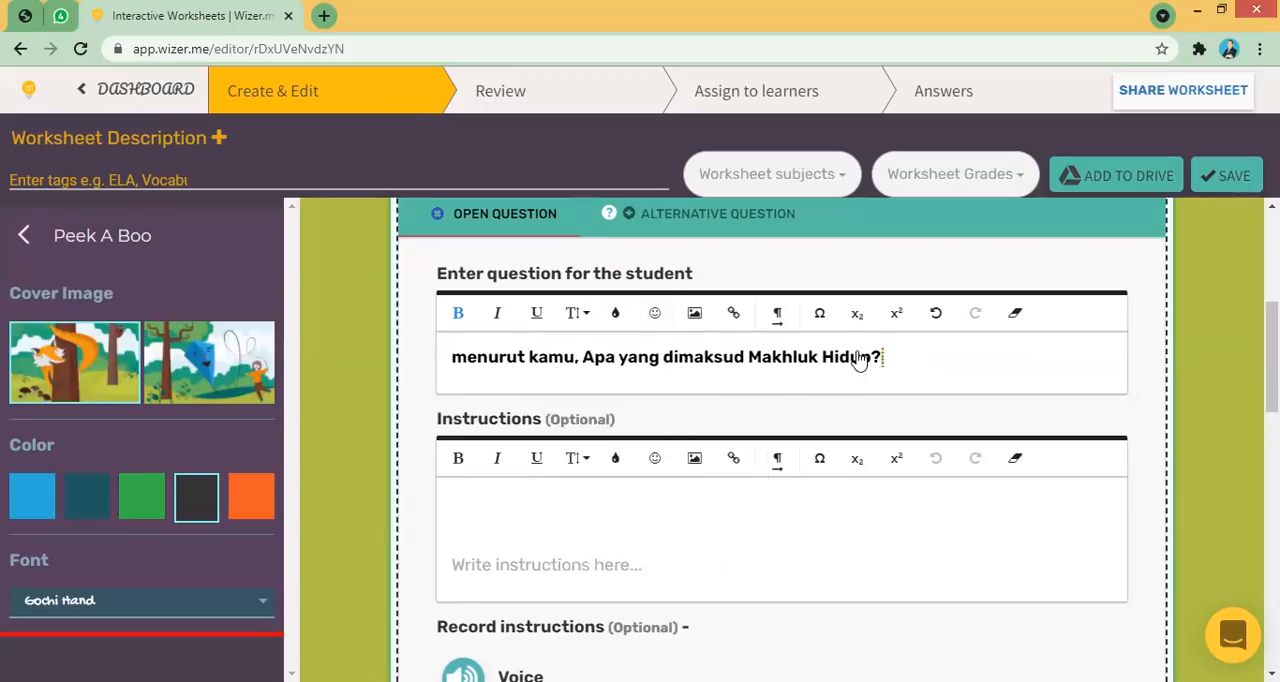
left_click(655, 313)
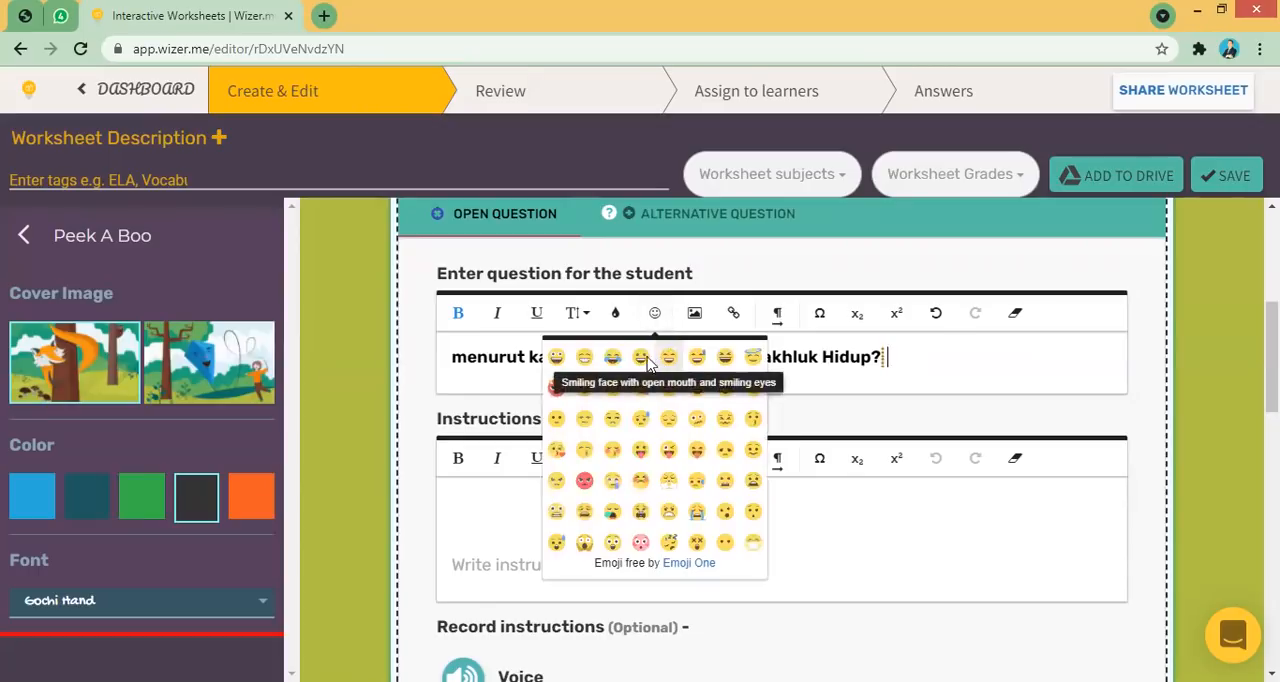
left_click(589, 366)
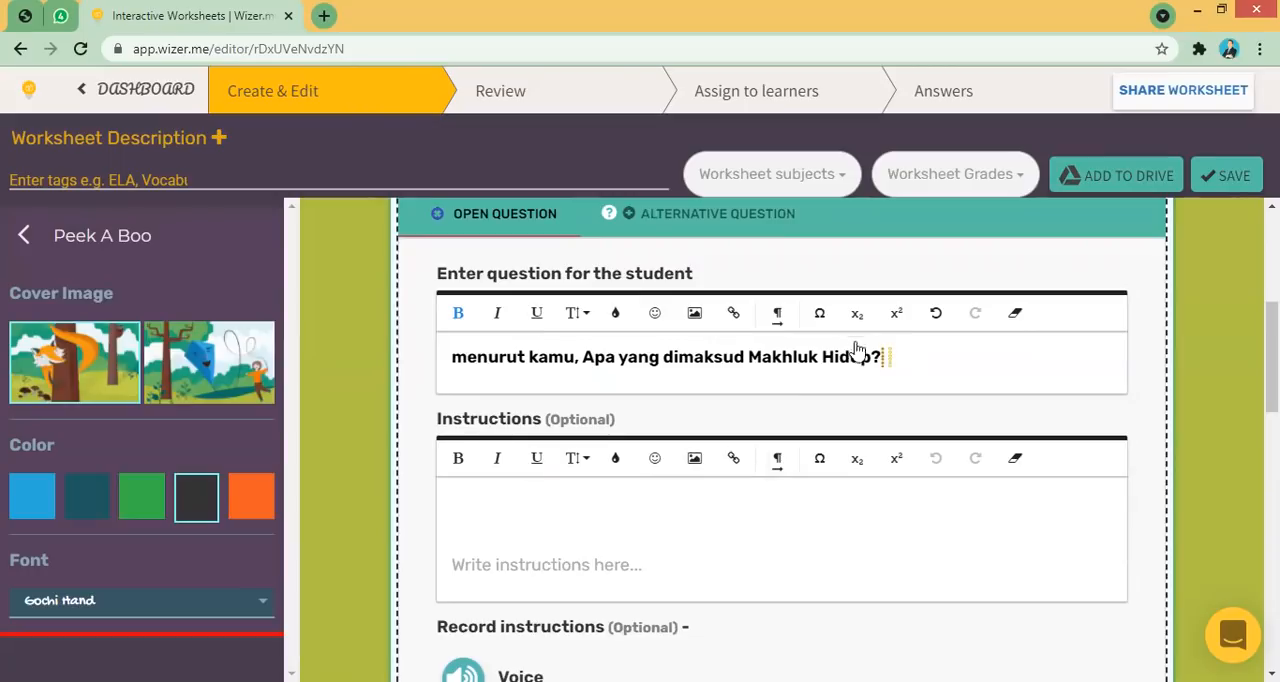
left_click(660, 328)
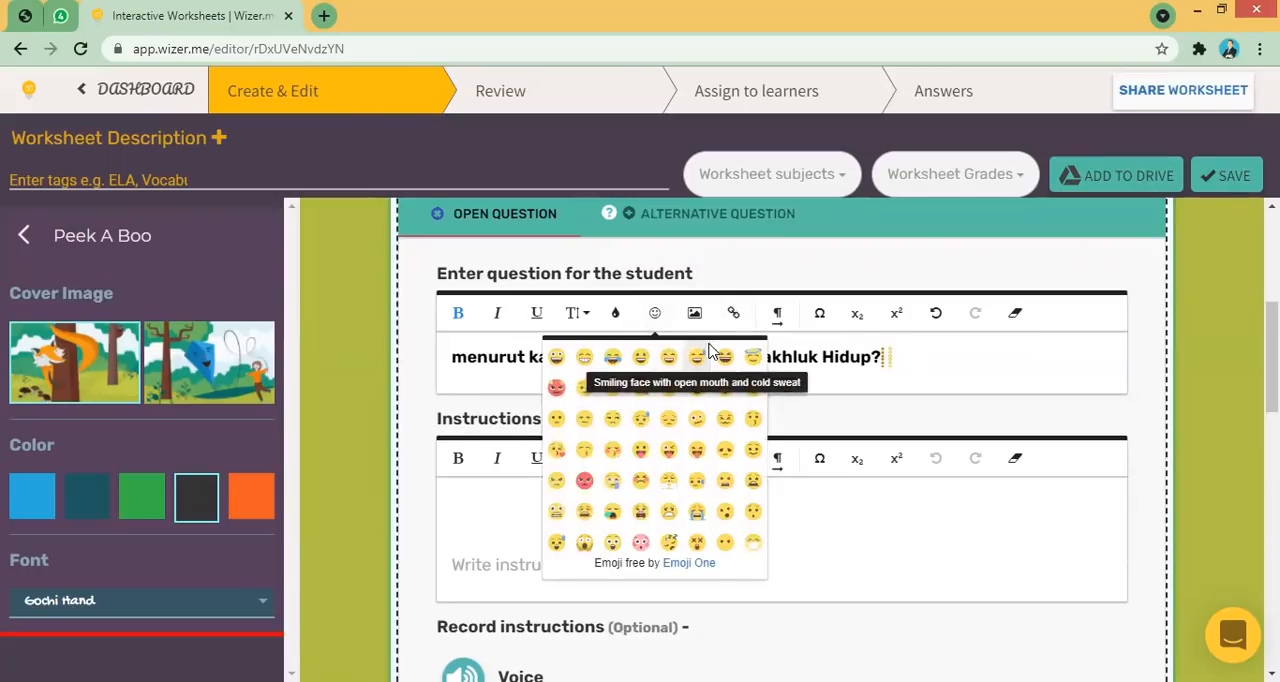
left_click(662, 316)
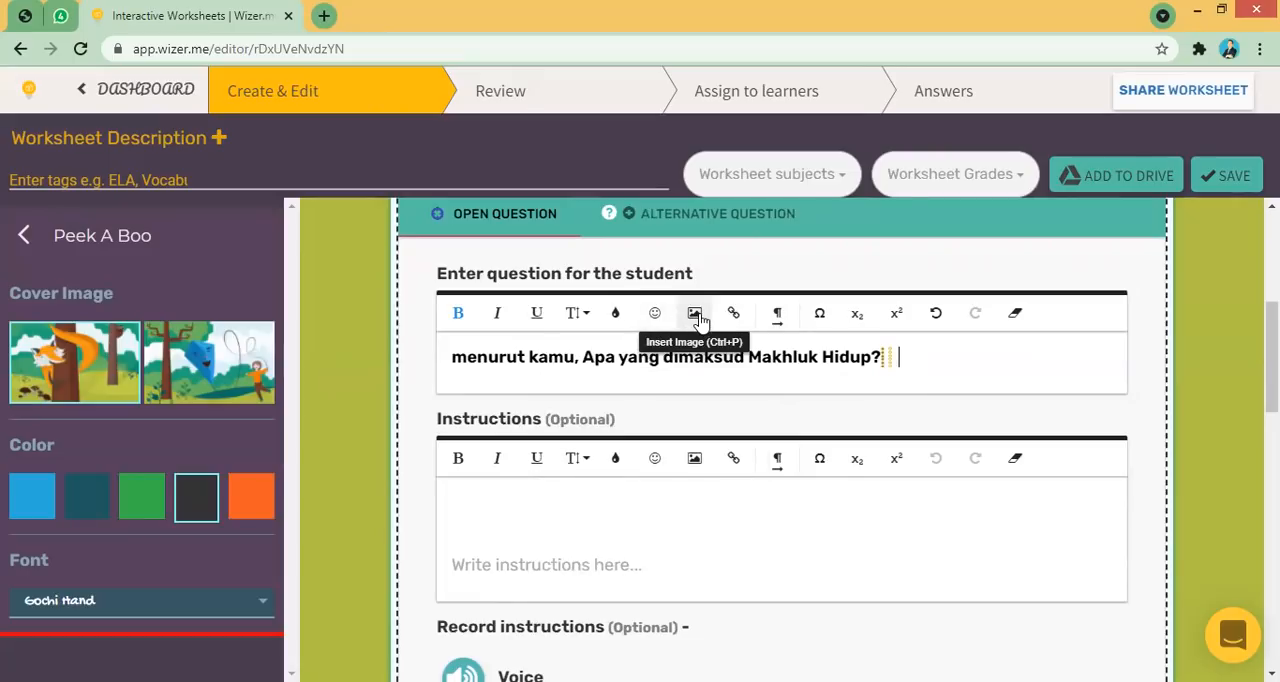
- Switch the question text to right-to-left direction and back to left-to-right
left_click(780, 320)
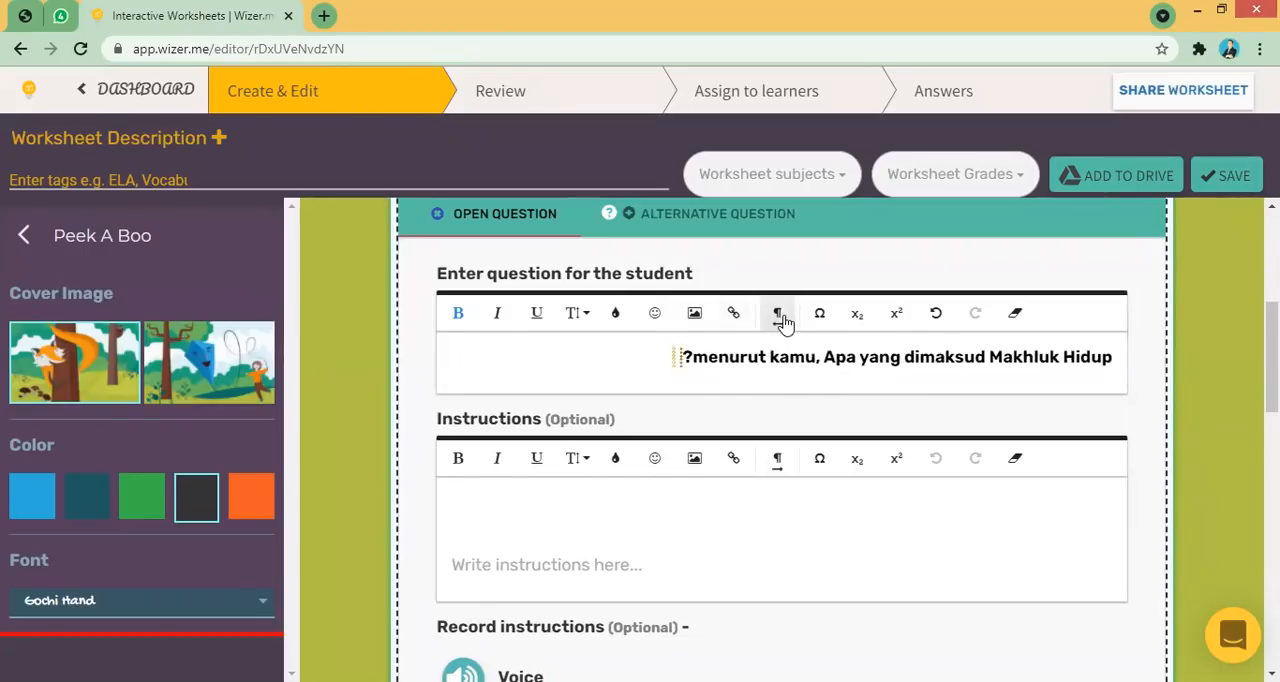
left_click(780, 318)
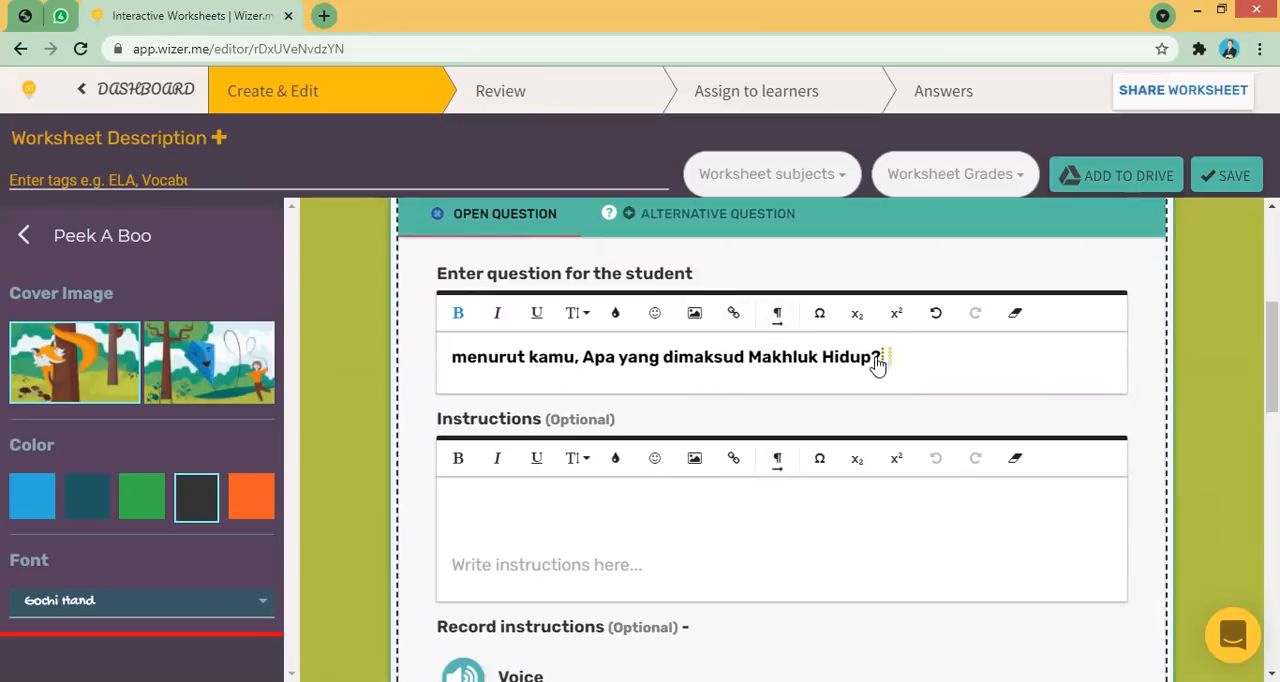
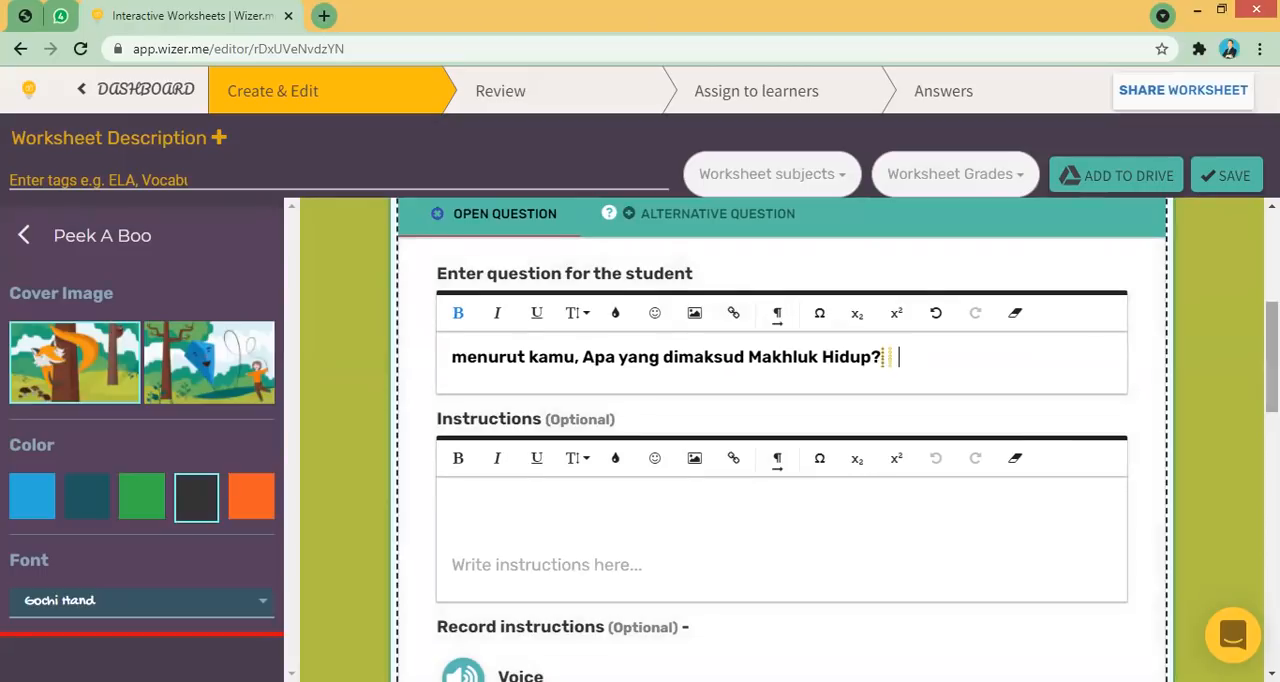
- Write the instruction "berikan opini terbaikmu," for the open question
scroll(990, 438, "down", 1)
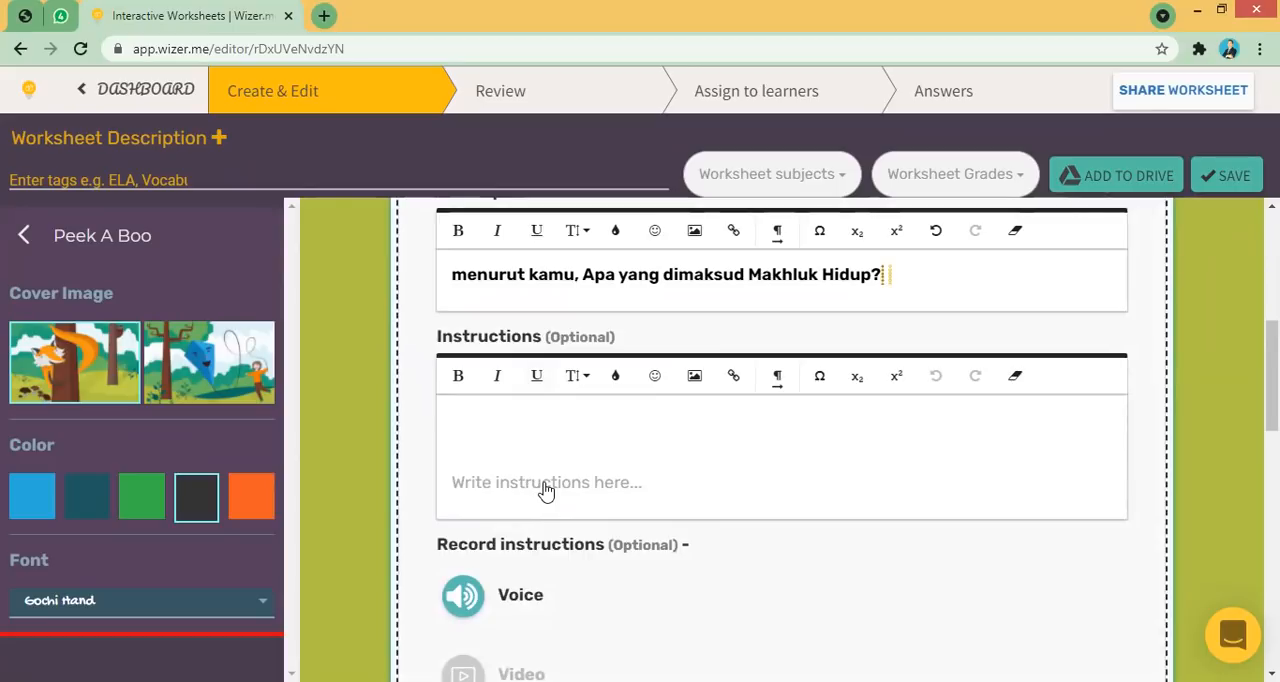
left_click_drag(526, 485, 503, 443)
type("berikan")
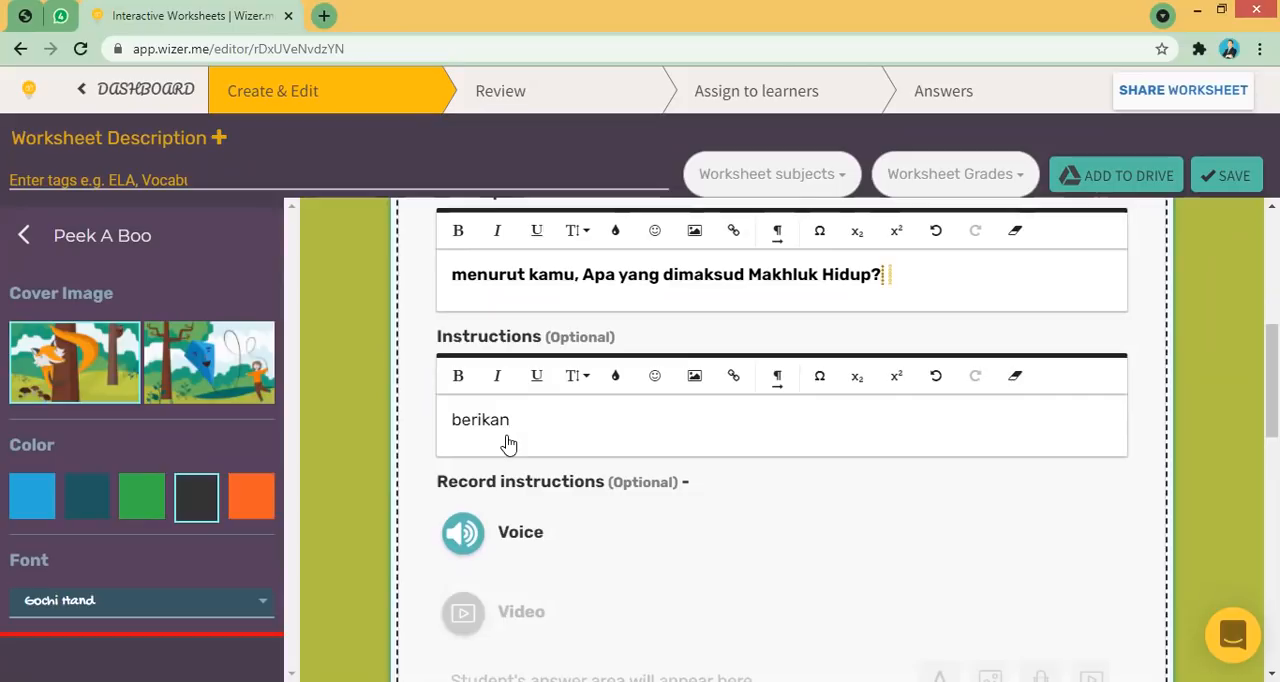
type(" opini terbaikmu,")
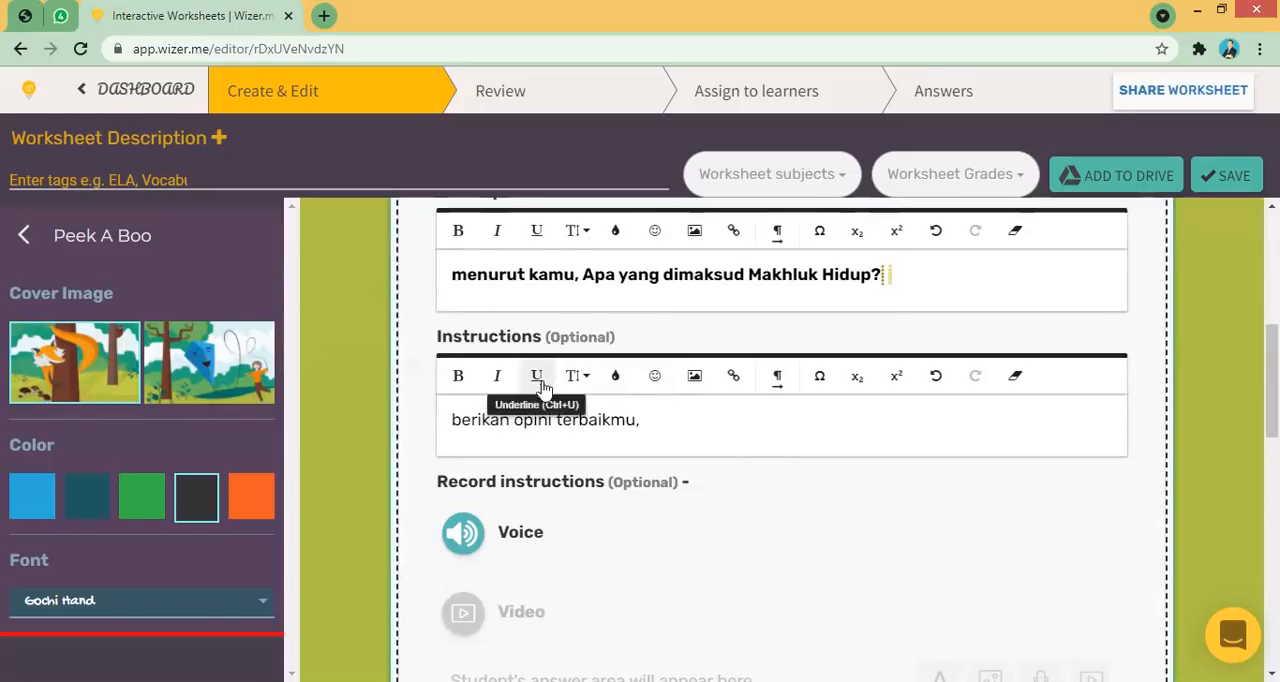
- Record a voice instruction for the question, allowing the site to use the microphone
scroll(1190, 387, "down", 1)
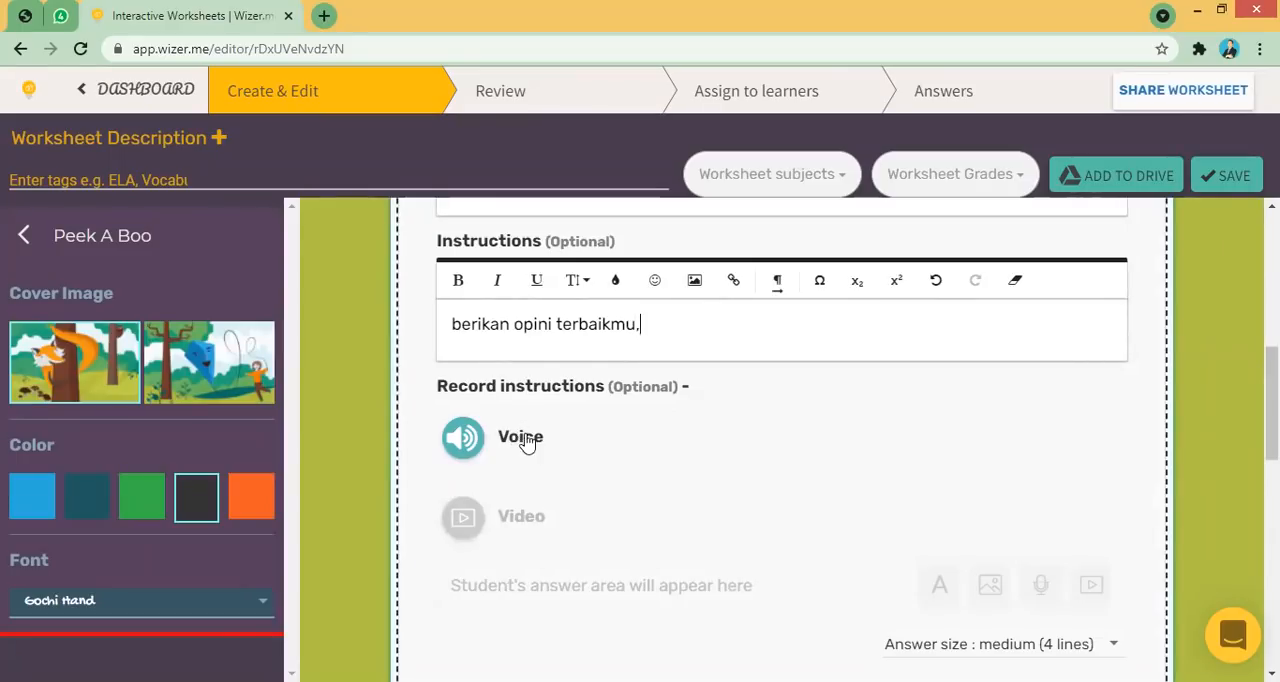
left_click(466, 443)
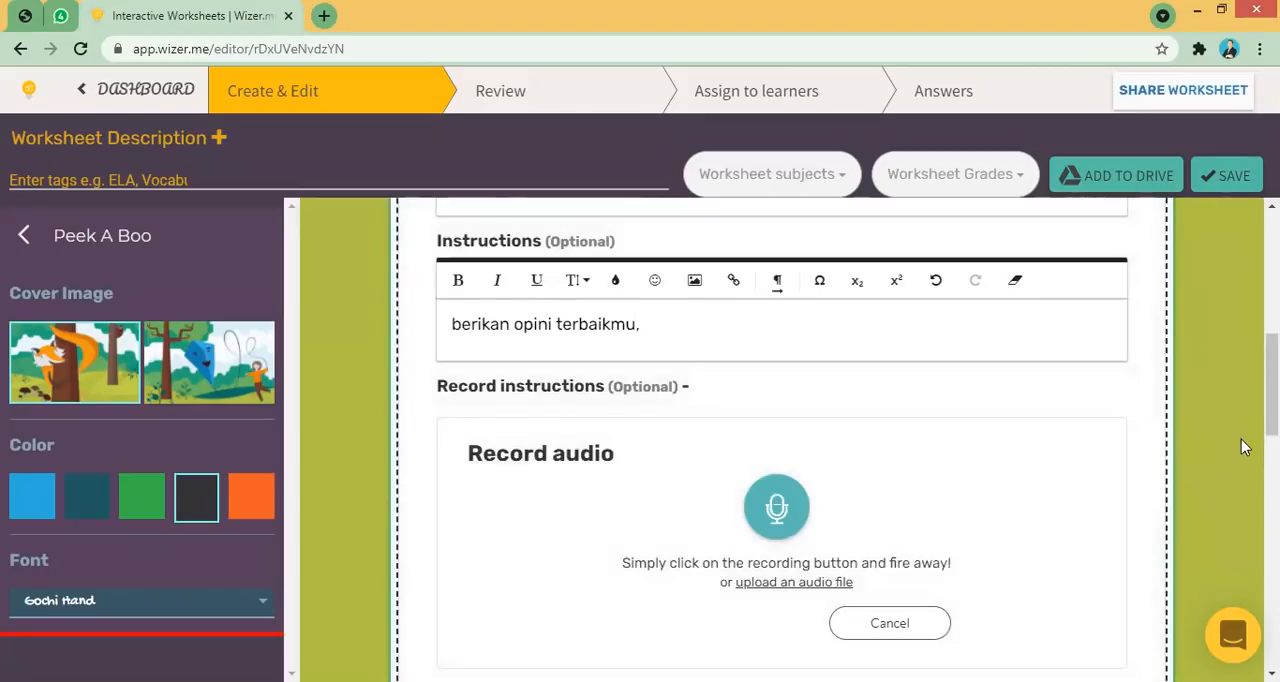
scroll(782, 440, "down", 2)
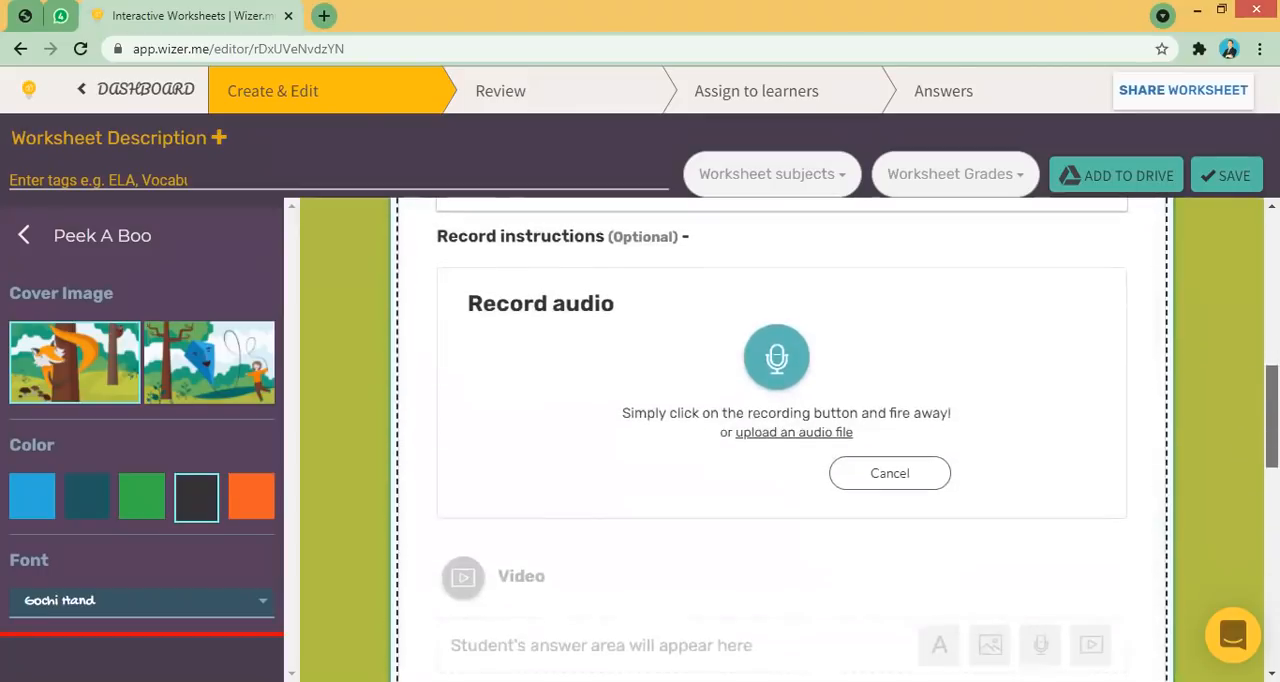
left_click(778, 362)
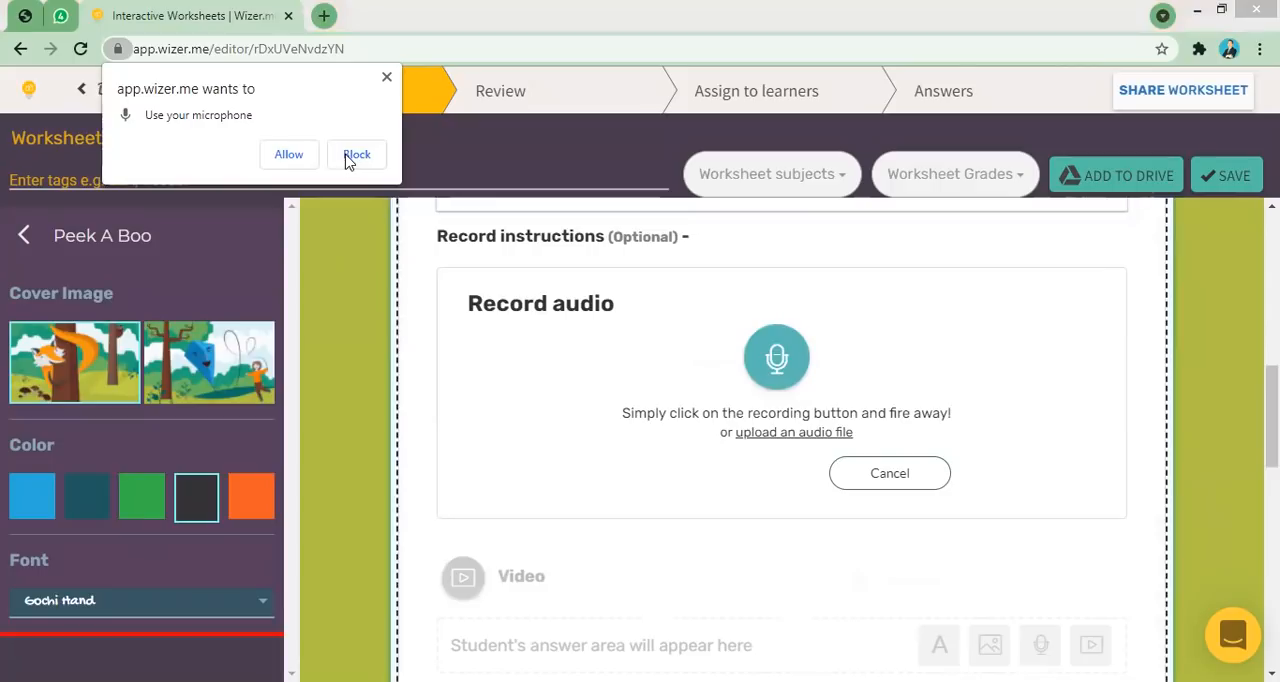
left_click(288, 155)
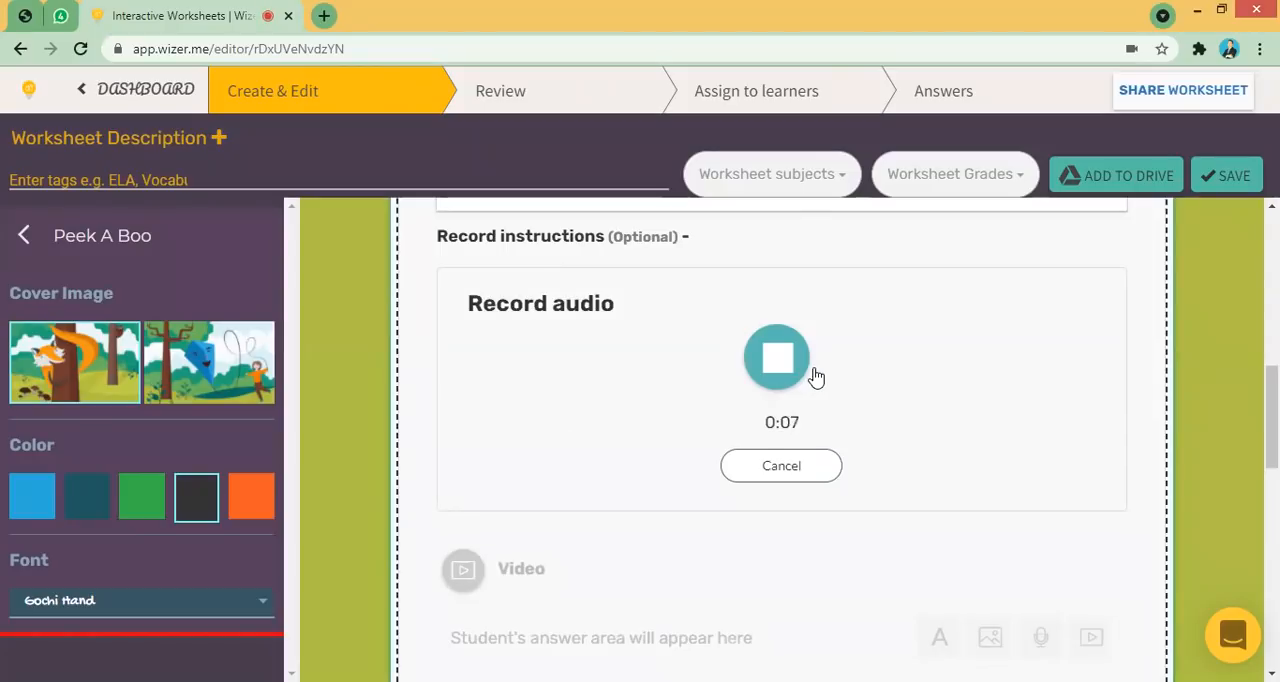
left_click(789, 367)
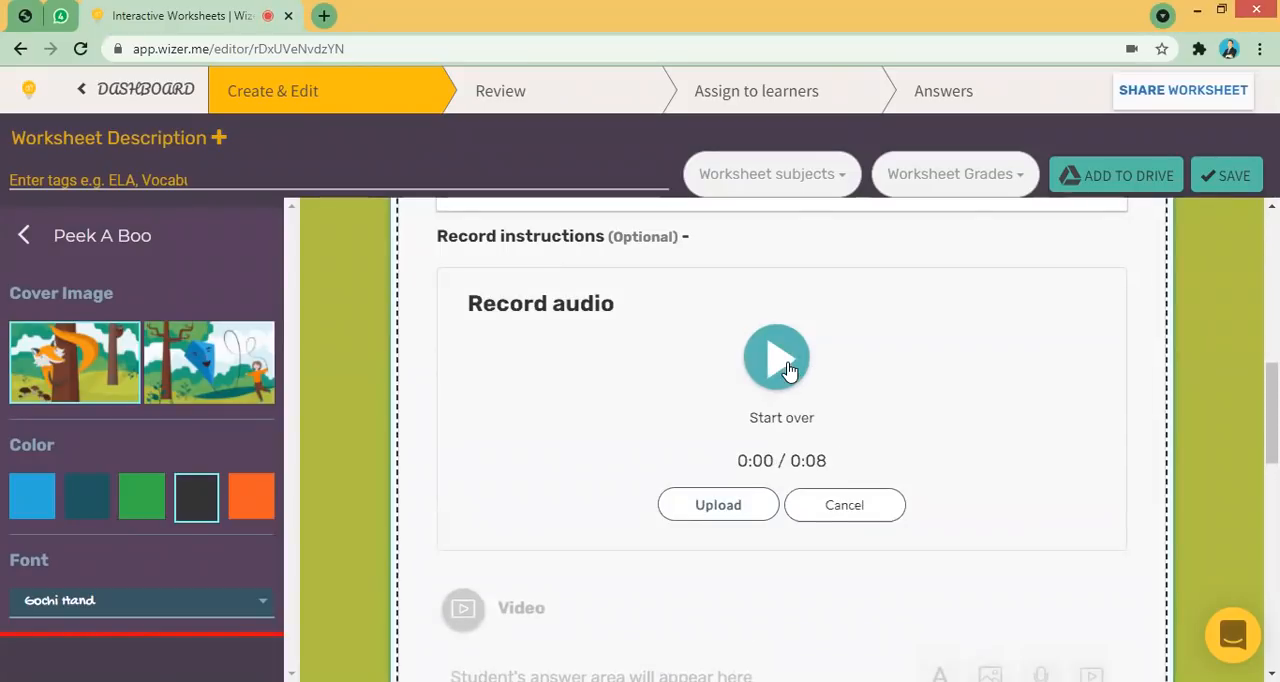
- Play back the recorded voice instruction and upload it
left_click(787, 362)
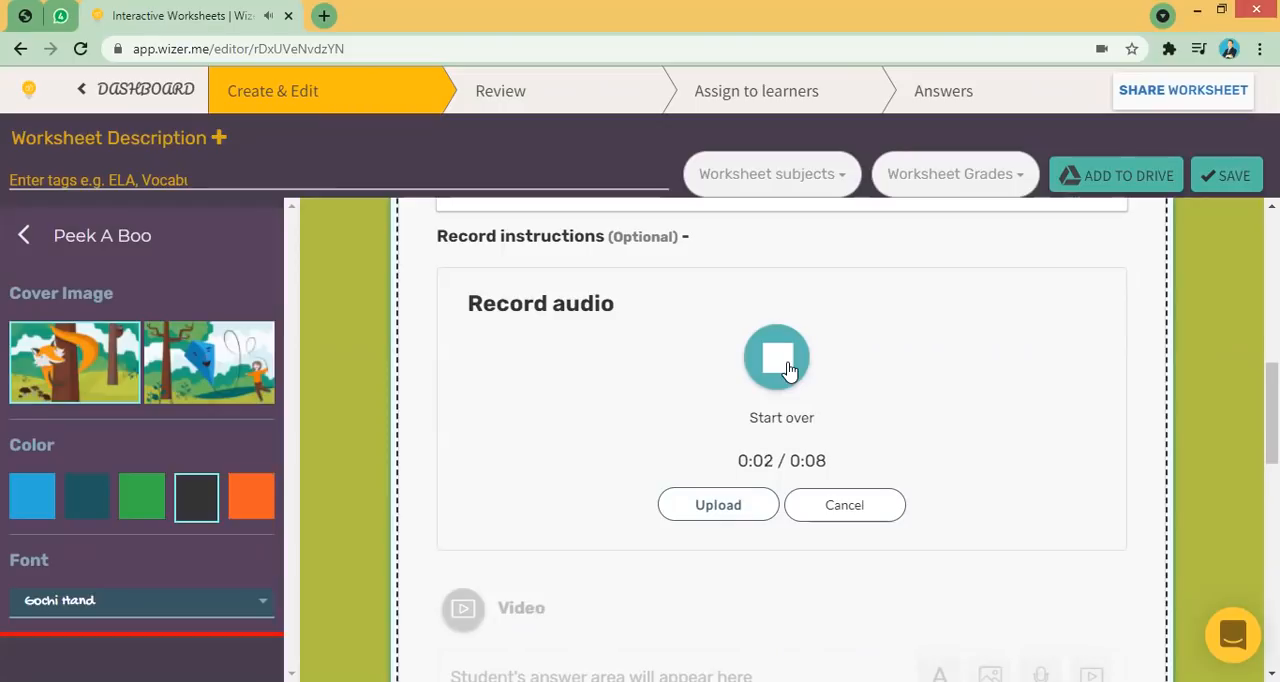
left_click(787, 362)
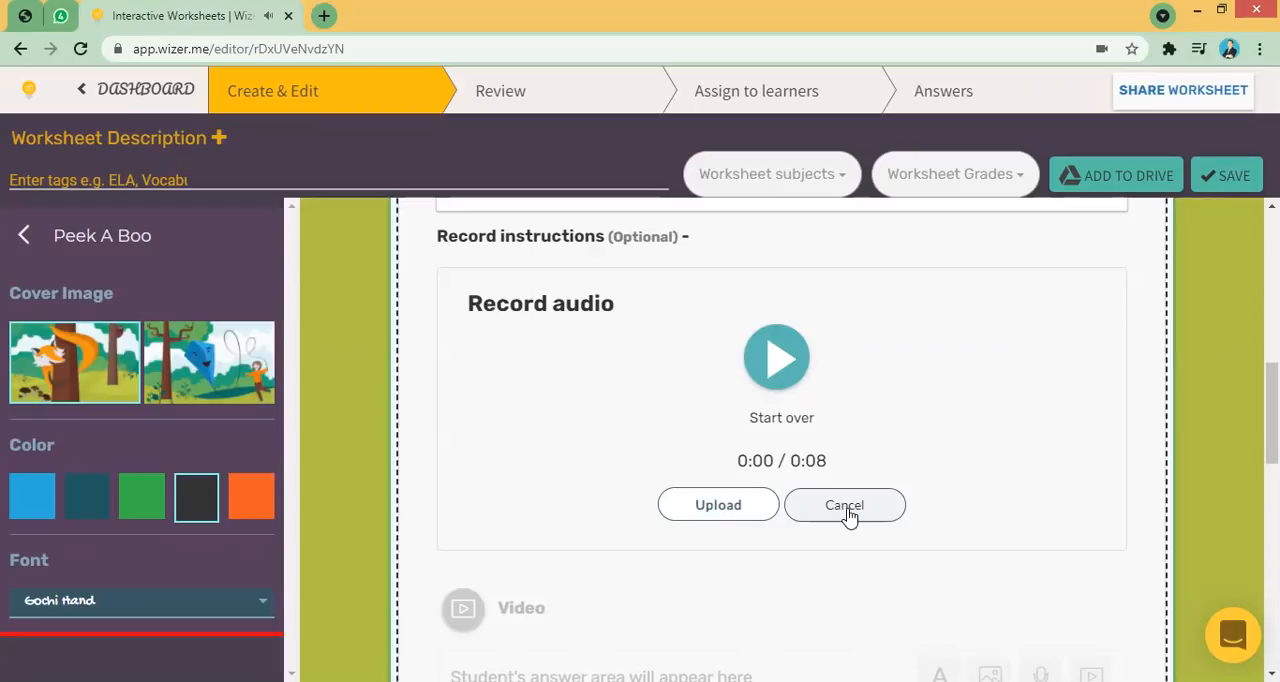
left_click(740, 519)
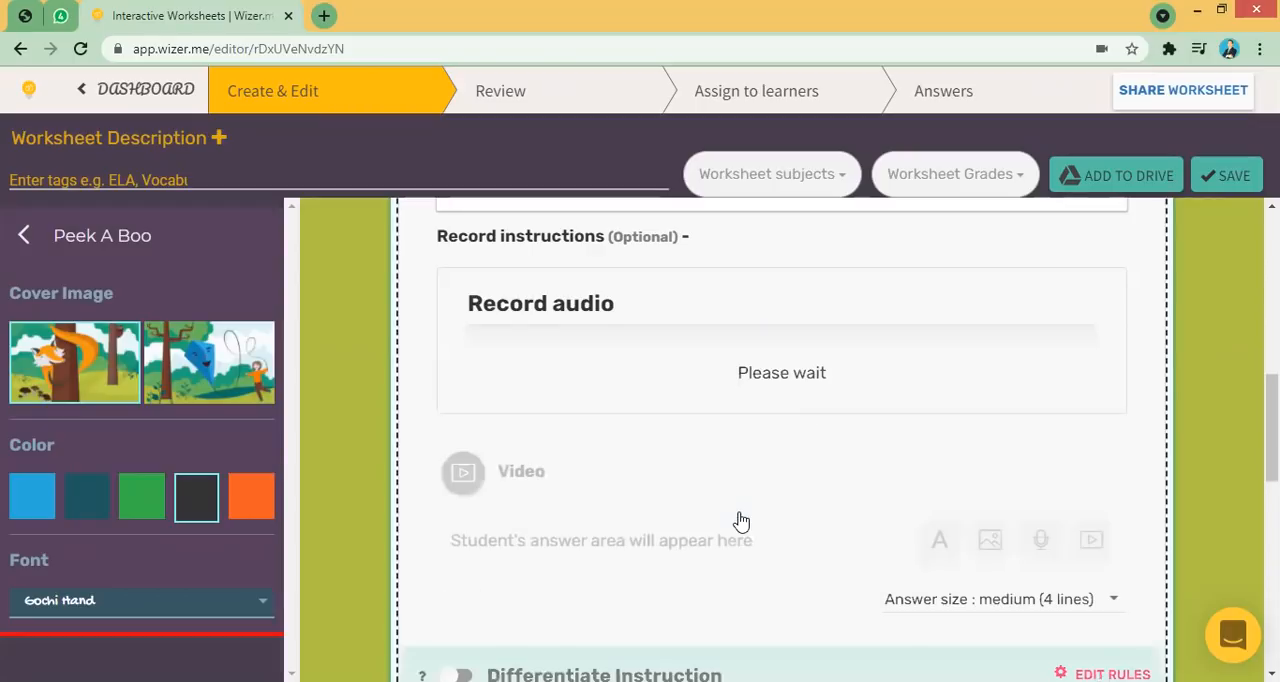
- Set the student's answer size to medium (4 lines)
left_click_drag(1272, 428, 1272, 381)
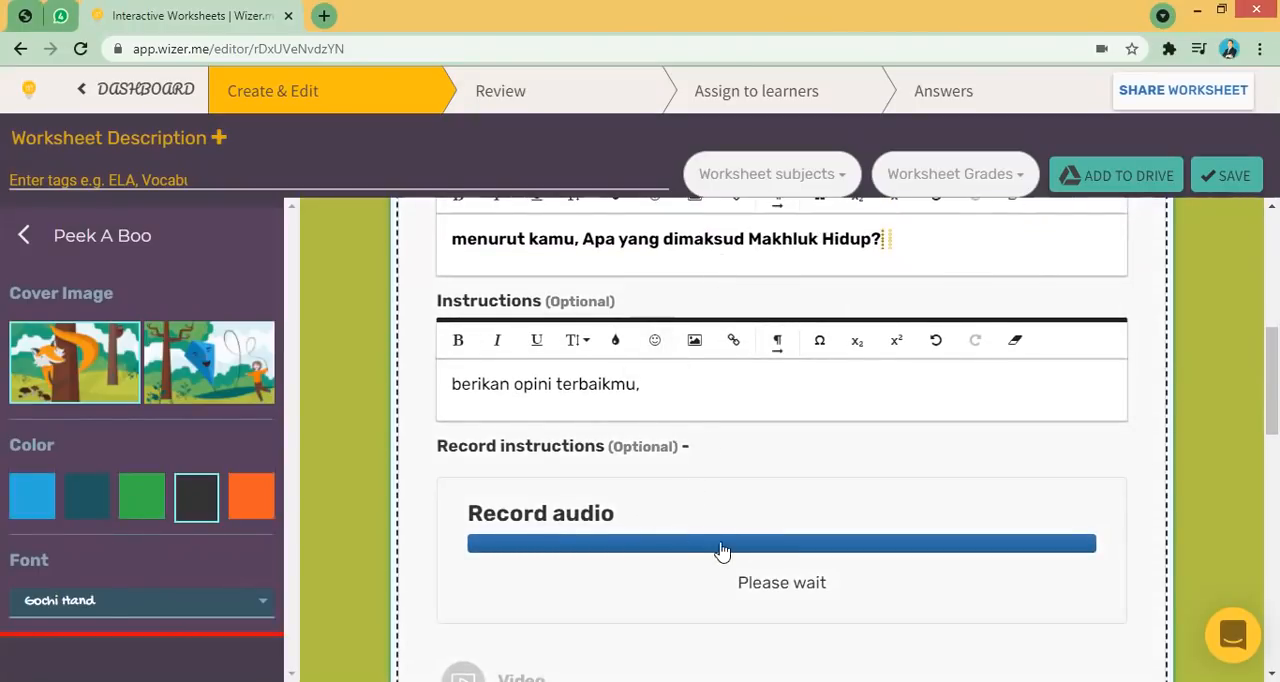
left_click_drag(1272, 389, 1272, 441)
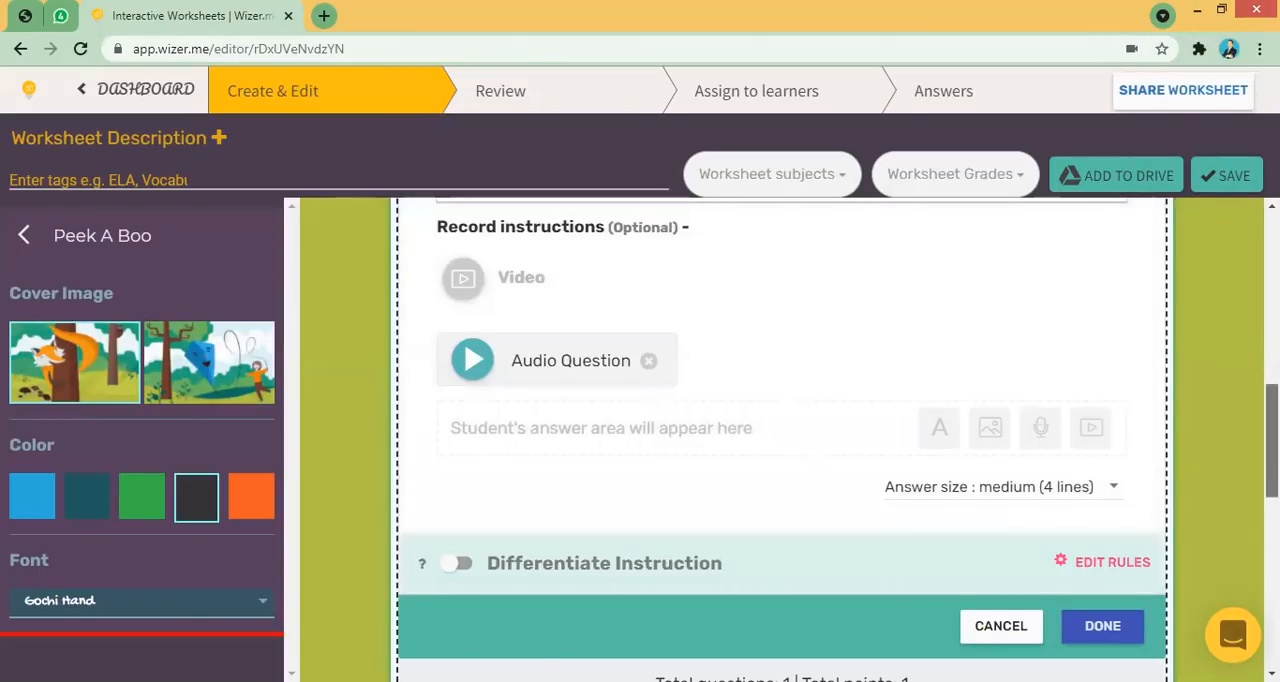
scroll(948, 503, "up", 1)
scroll(1120, 540, "up", 2)
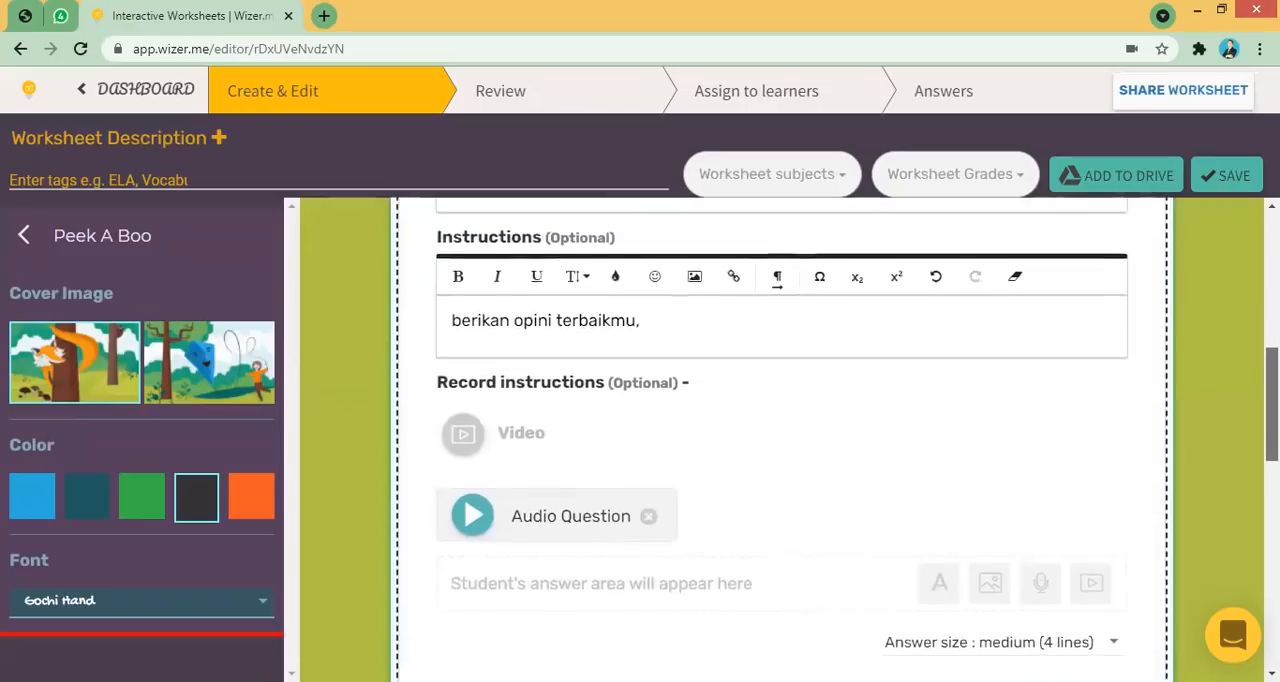
scroll(1150, 505, "down", 2)
left_click(1117, 553)
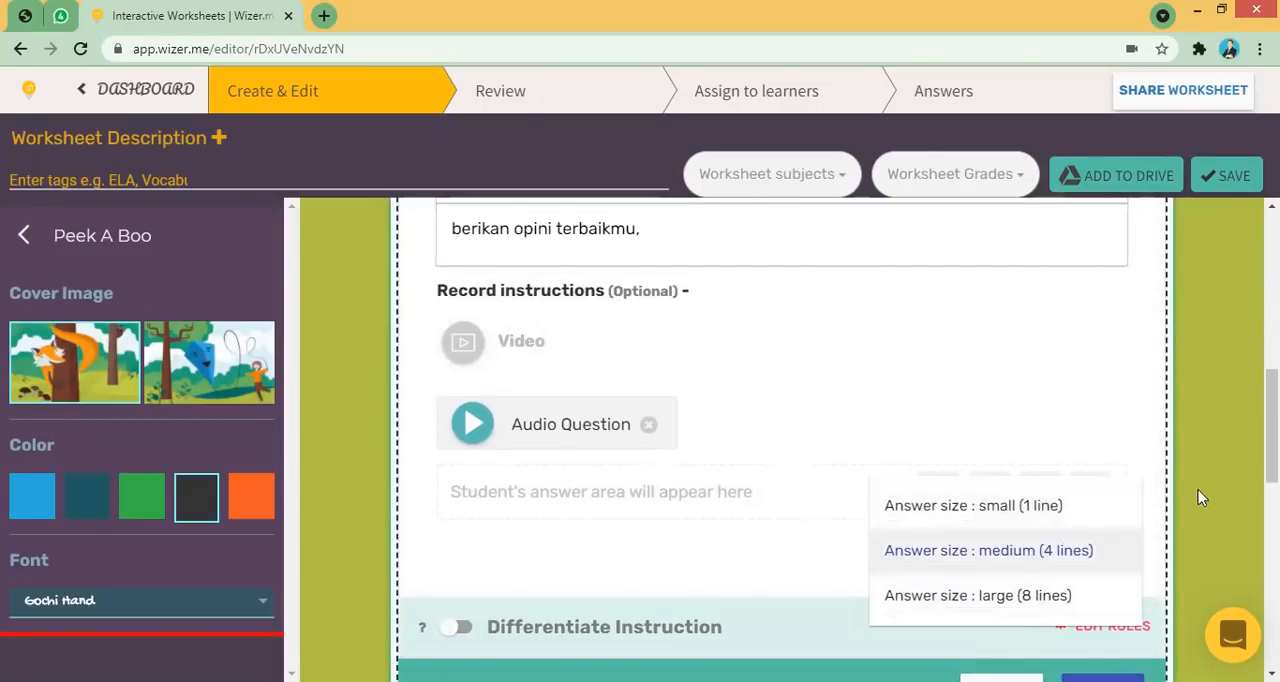
left_click(1114, 412)
scroll(782, 440, "up", 5)
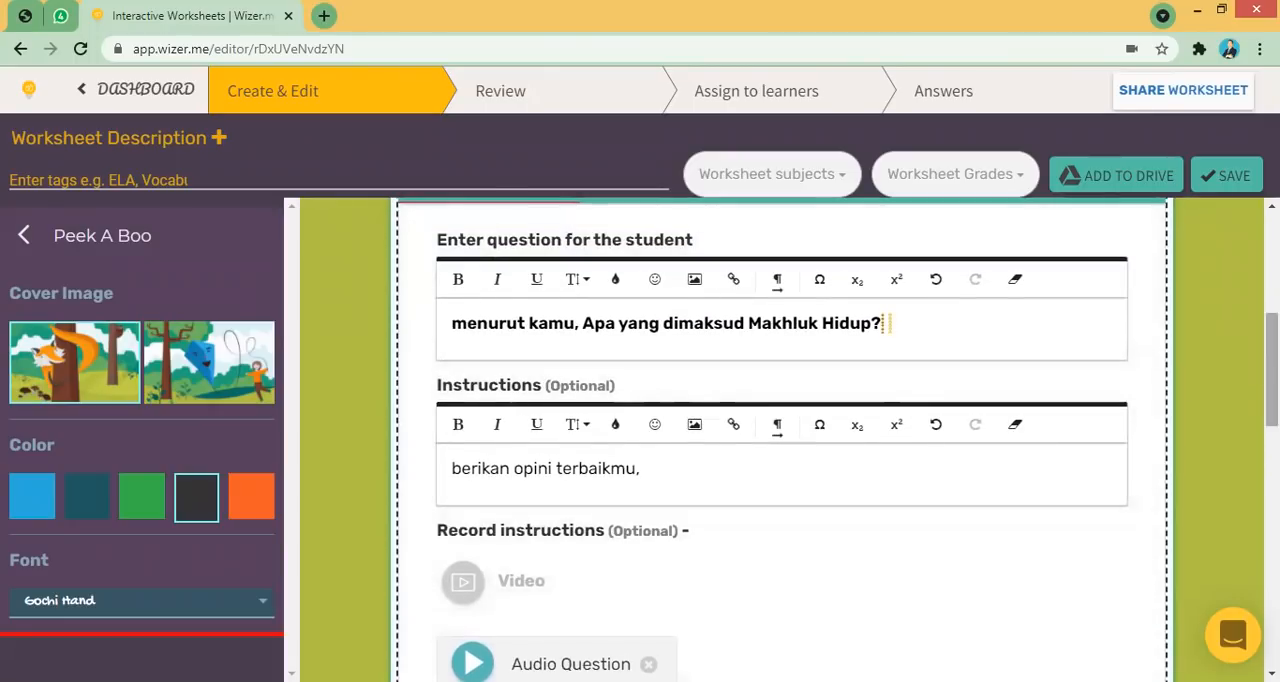
scroll(1146, 500, "down", 5)
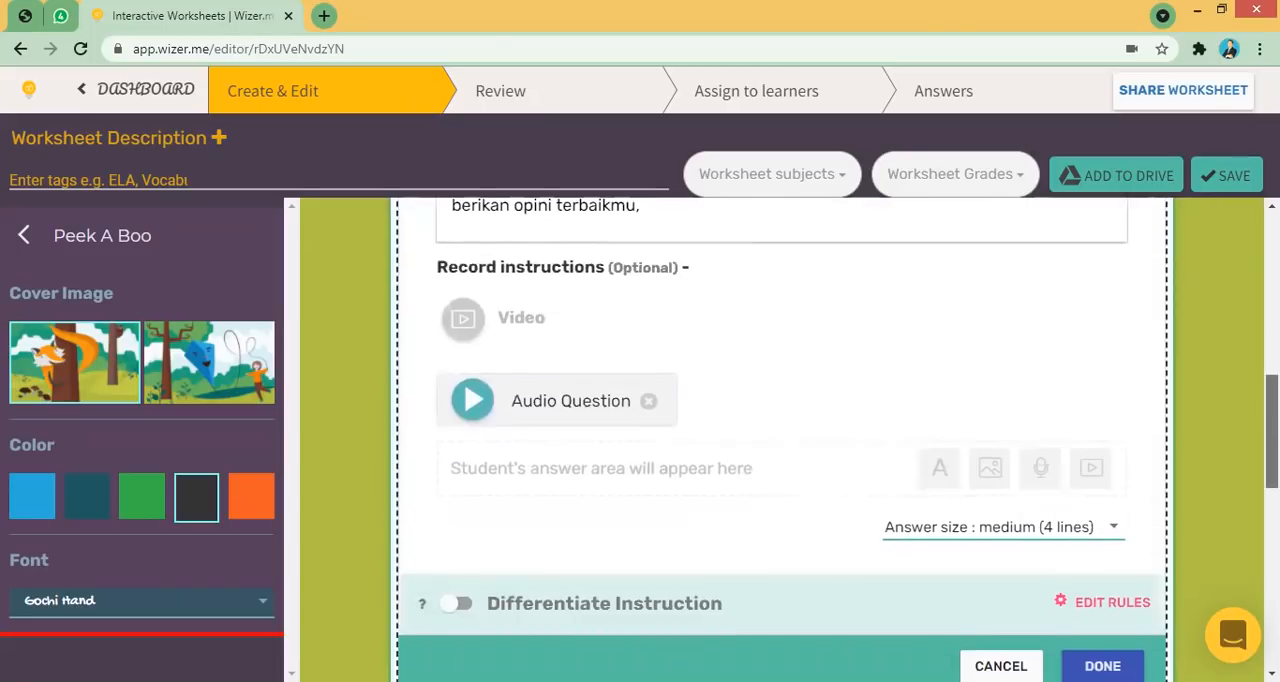
left_click(1113, 526)
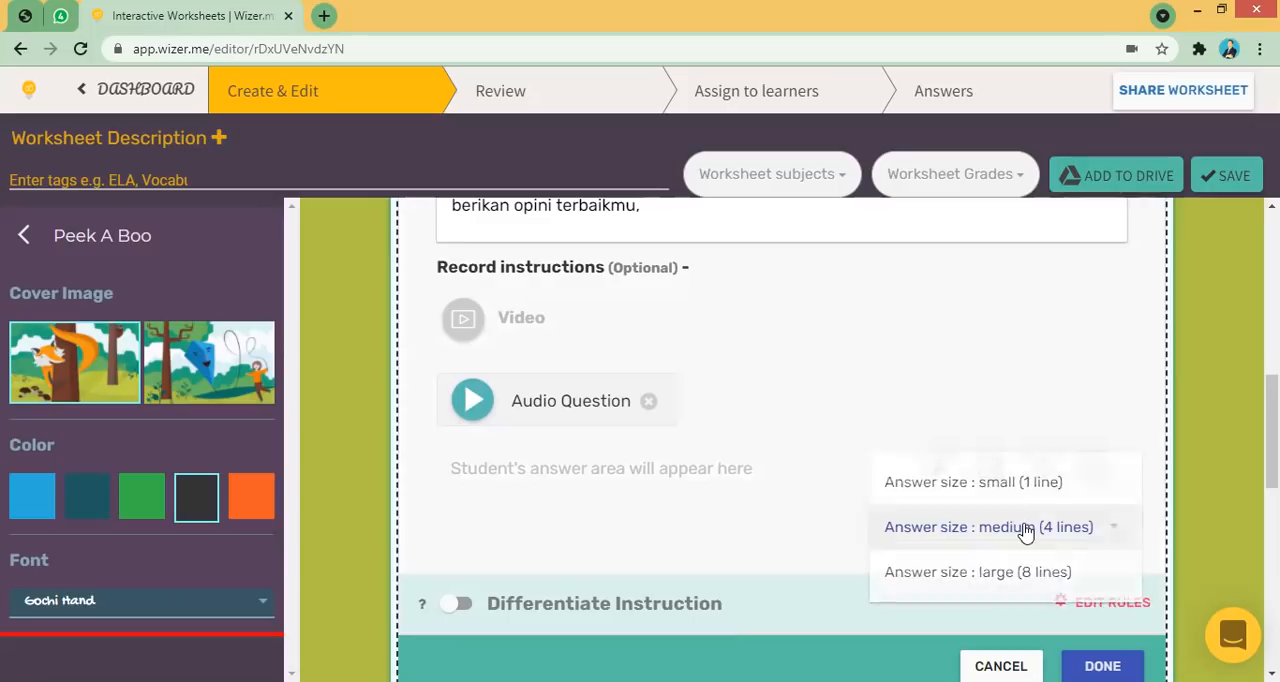
left_click(1027, 530)
- Finish editing the open question task
scroll(1033, 469, "down", 2)
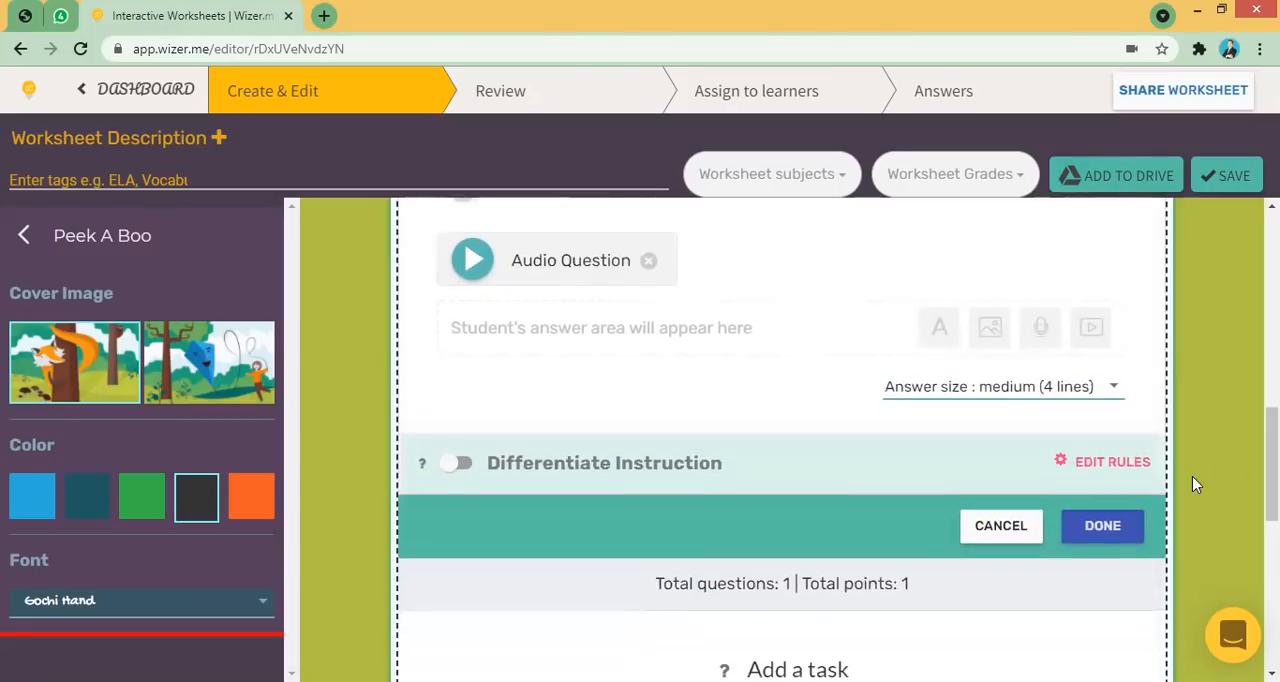
left_click(1122, 532)
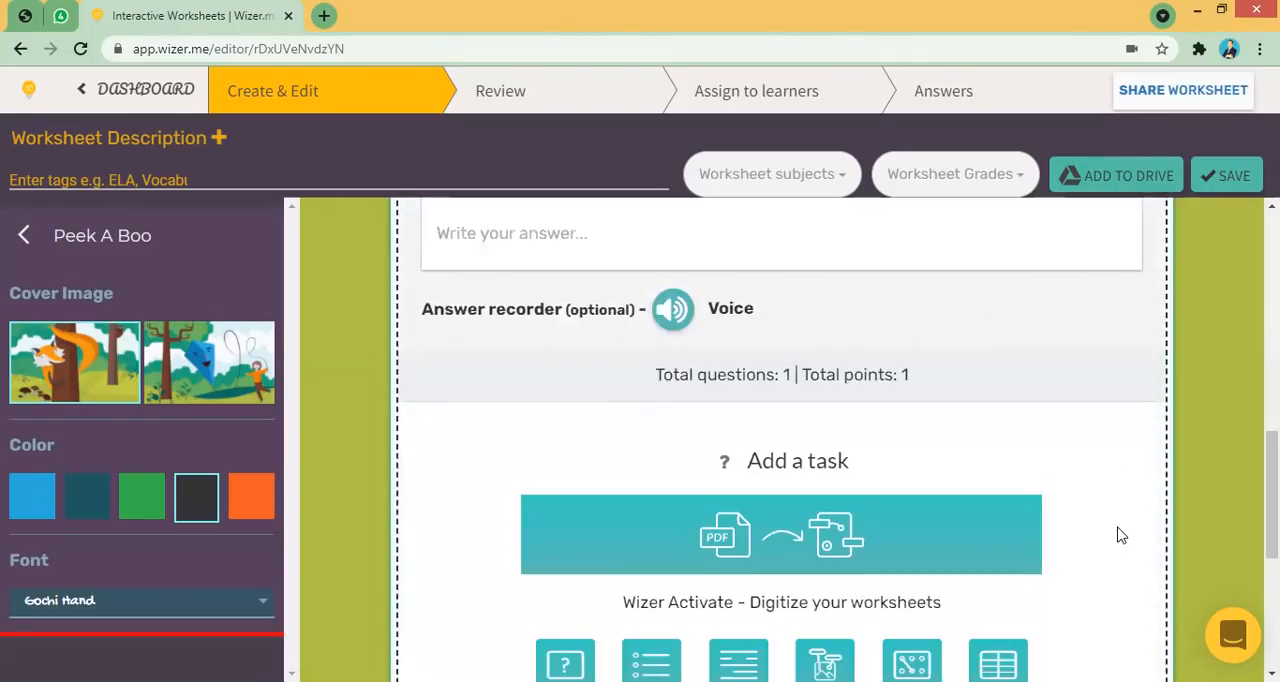
scroll(782, 440, "up", 5)
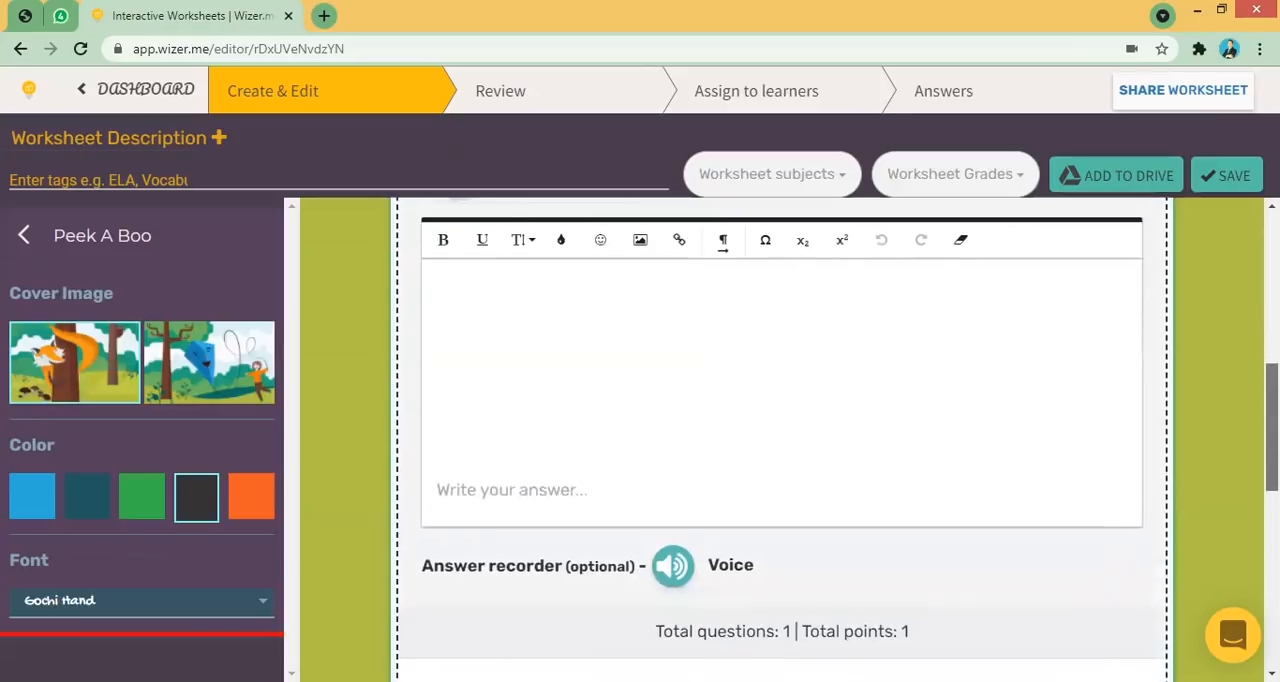
scroll(786, 400, "down", 1)
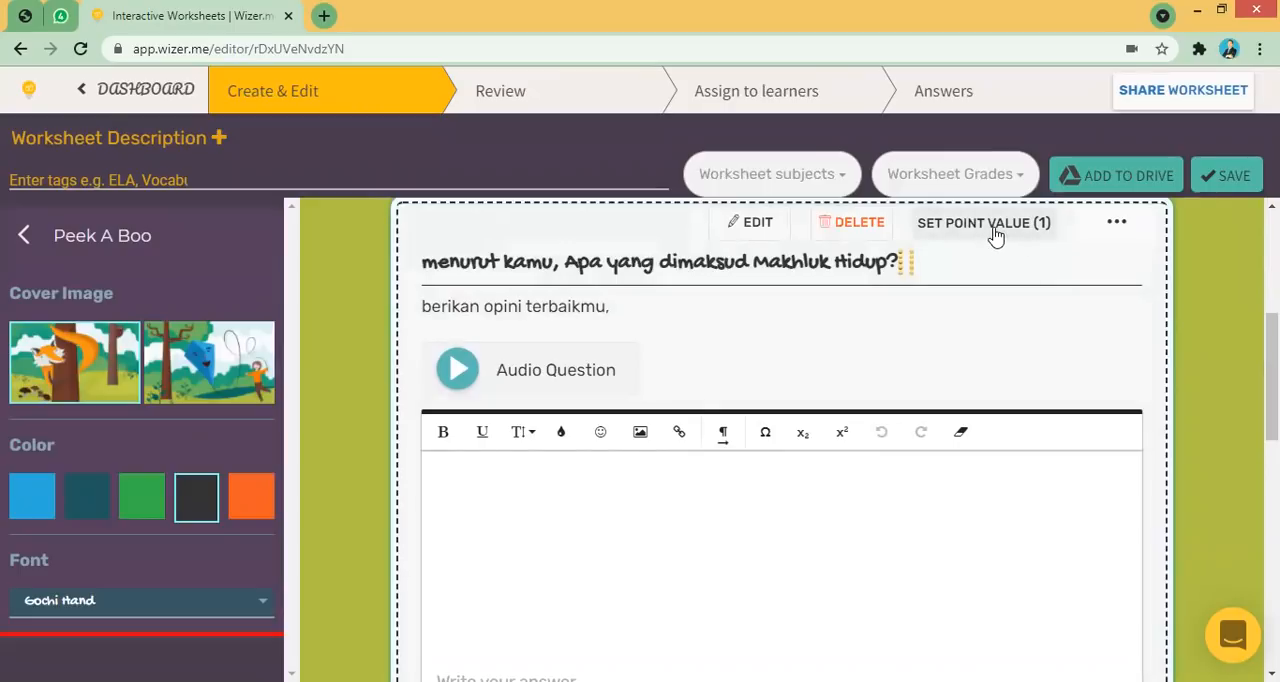
- Set the question's point value to 10
scroll(1000, 240, "up", 1)
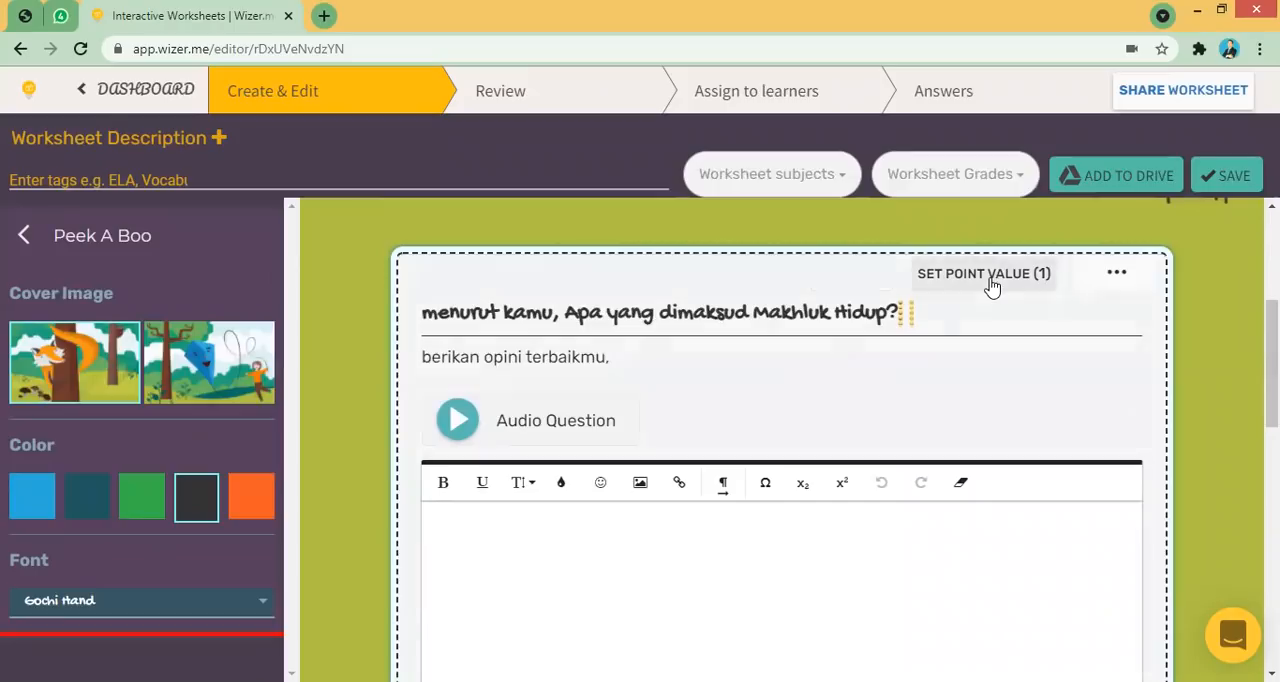
left_click(987, 284)
left_click_drag(504, 383, 484, 387)
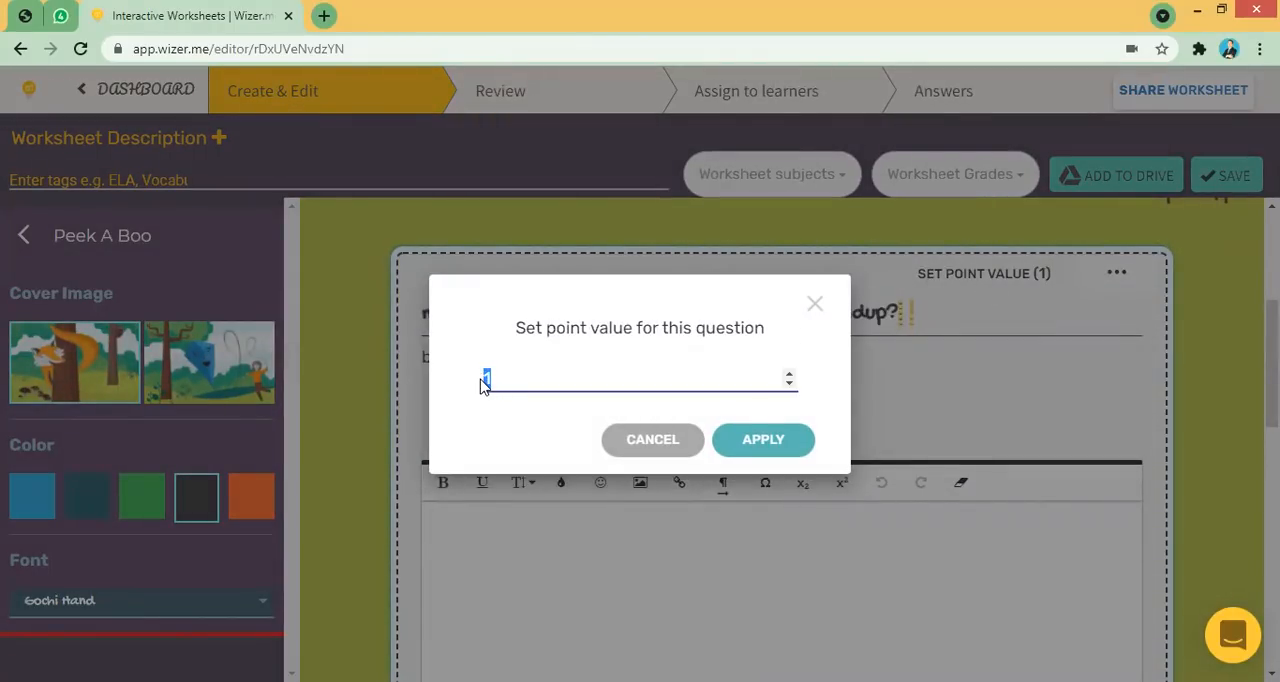
left_click(762, 441)
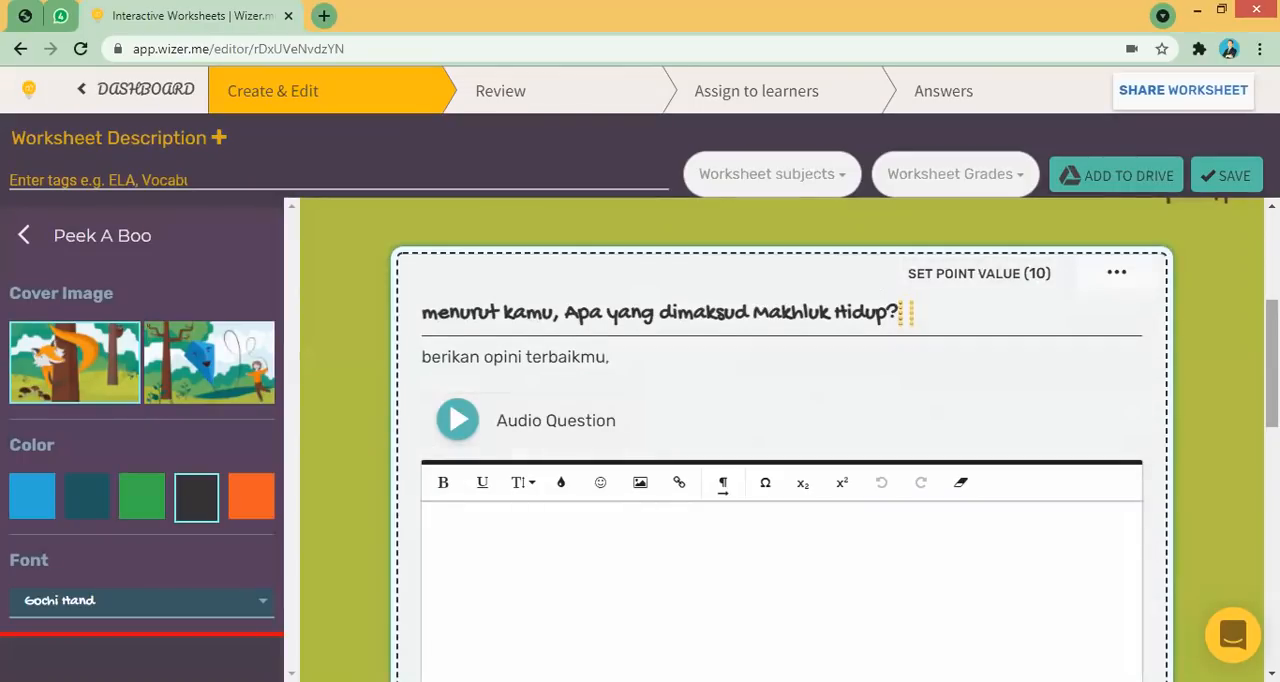
- Add a Video task below the open question
scroll(1270, 360, "down", 1)
scroll(780, 440, "down", 4)
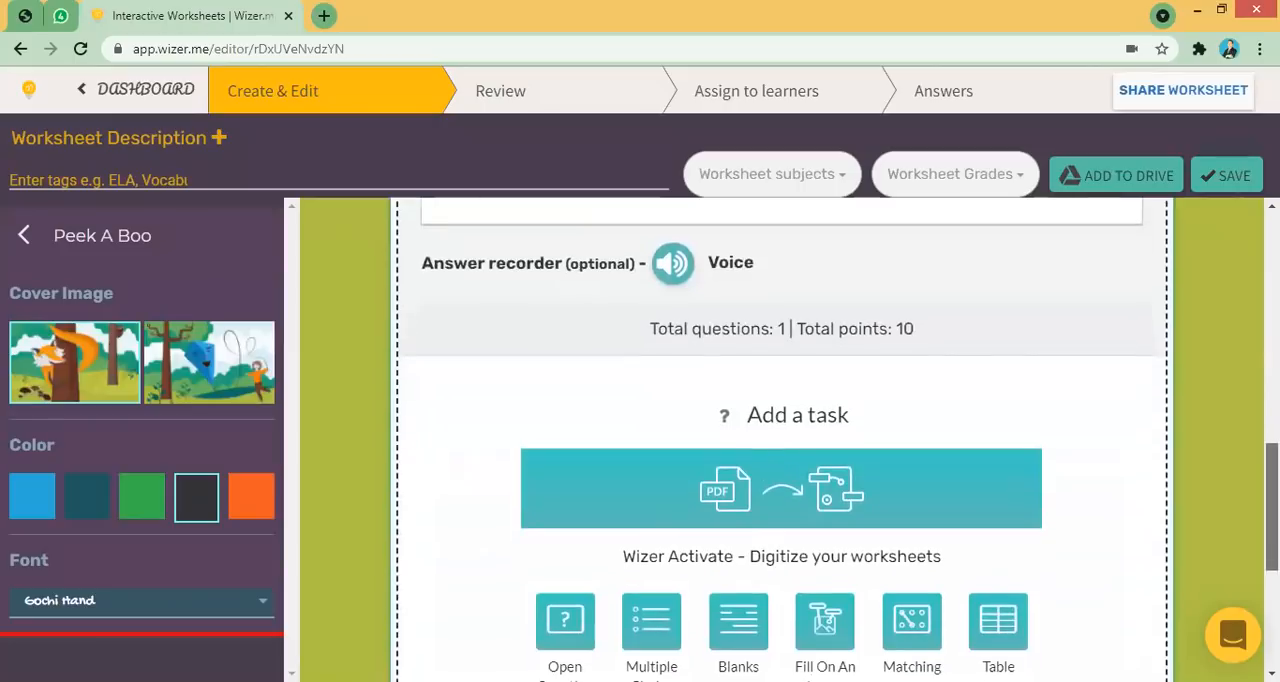
scroll(780, 440, "down", 2)
scroll(780, 440, "up", 1)
scroll(780, 440, "down", 1)
scroll(968, 474, "down", 1)
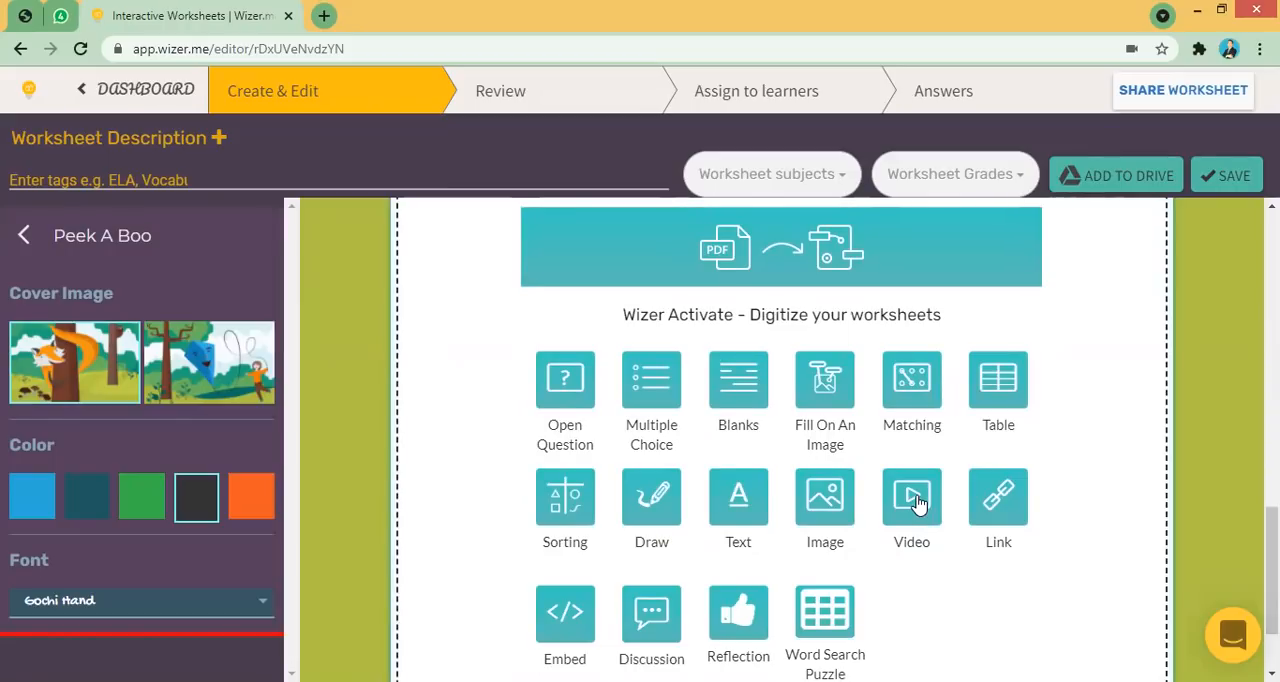
left_click(918, 505)
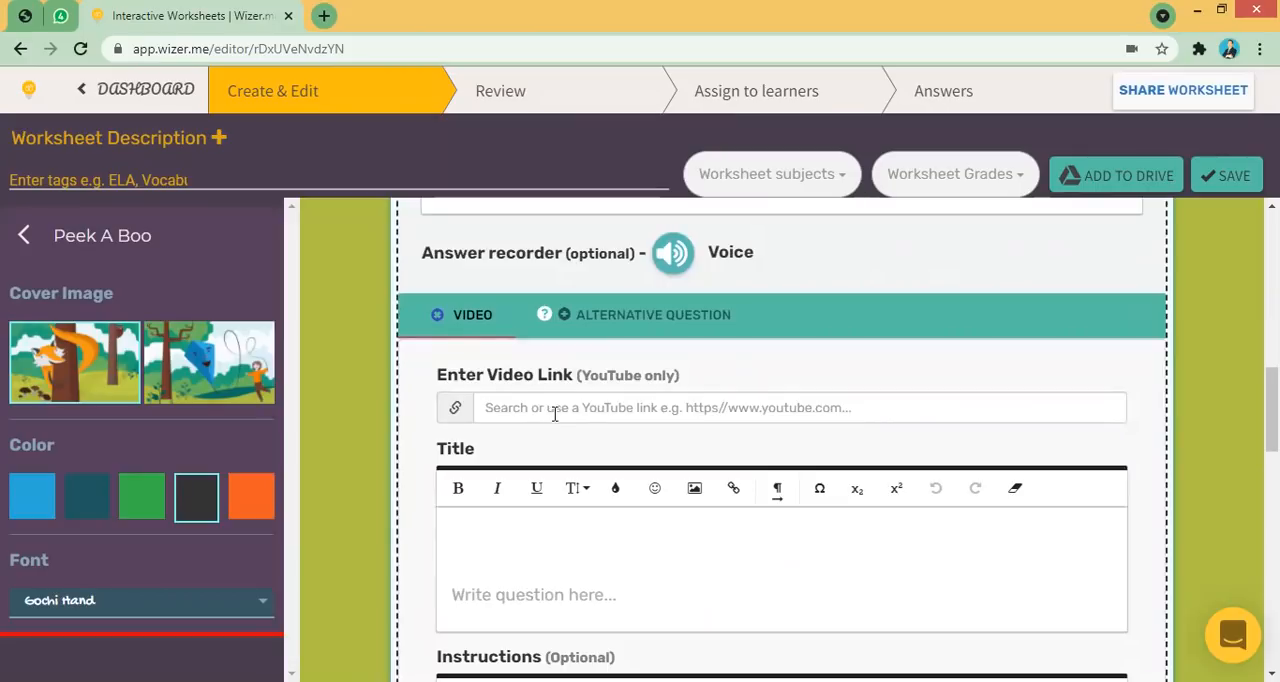
- Open YouTube in a new browser tab alongside the worksheet editor
left_click(727, 129)
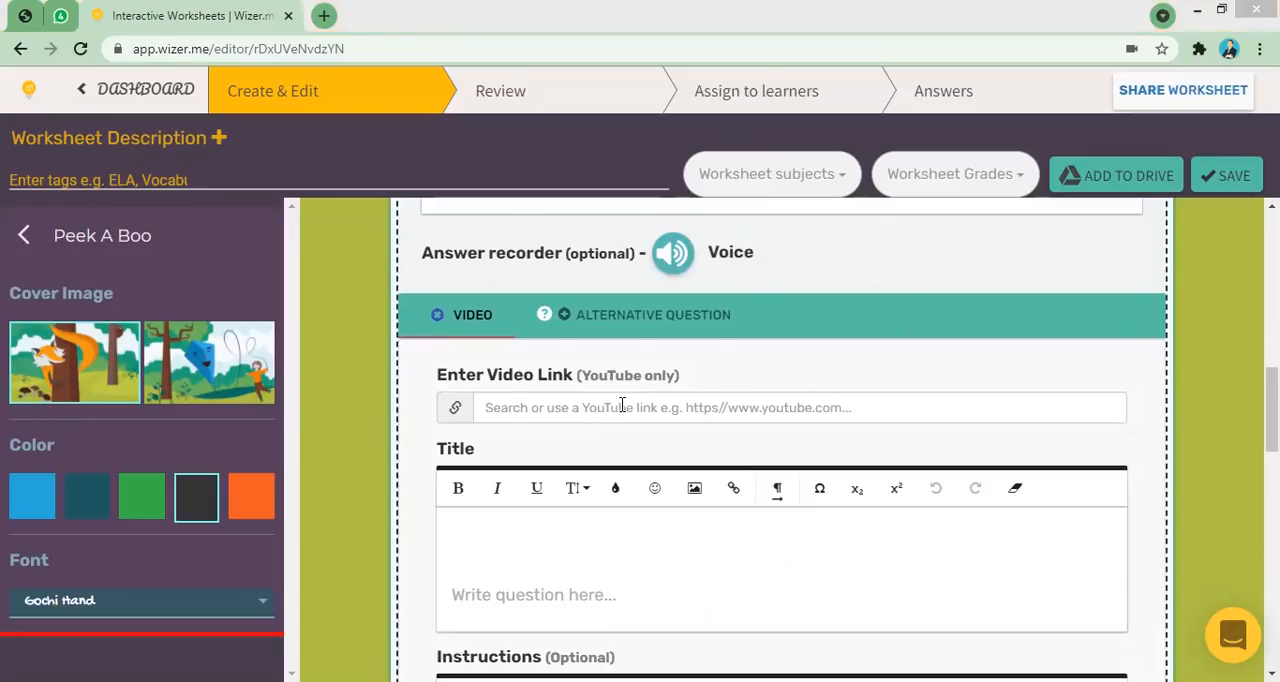
left_click(322, 17)
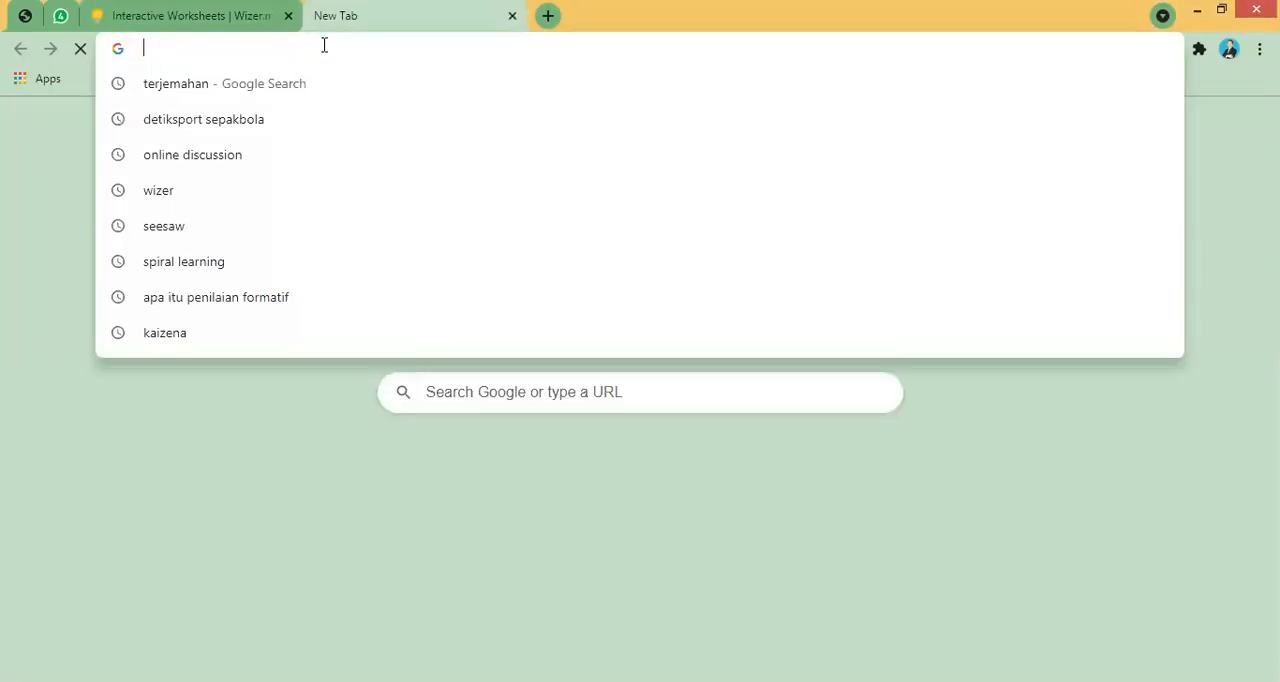
left_click(555, 490)
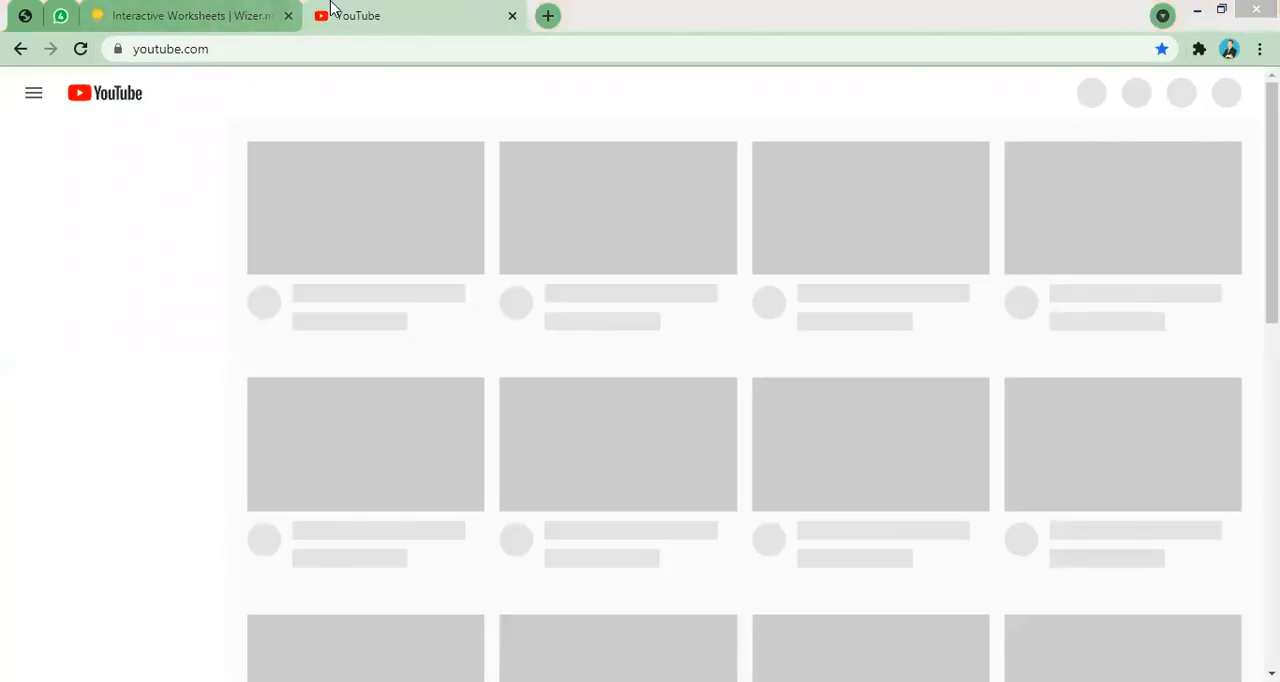
left_click(255, 12)
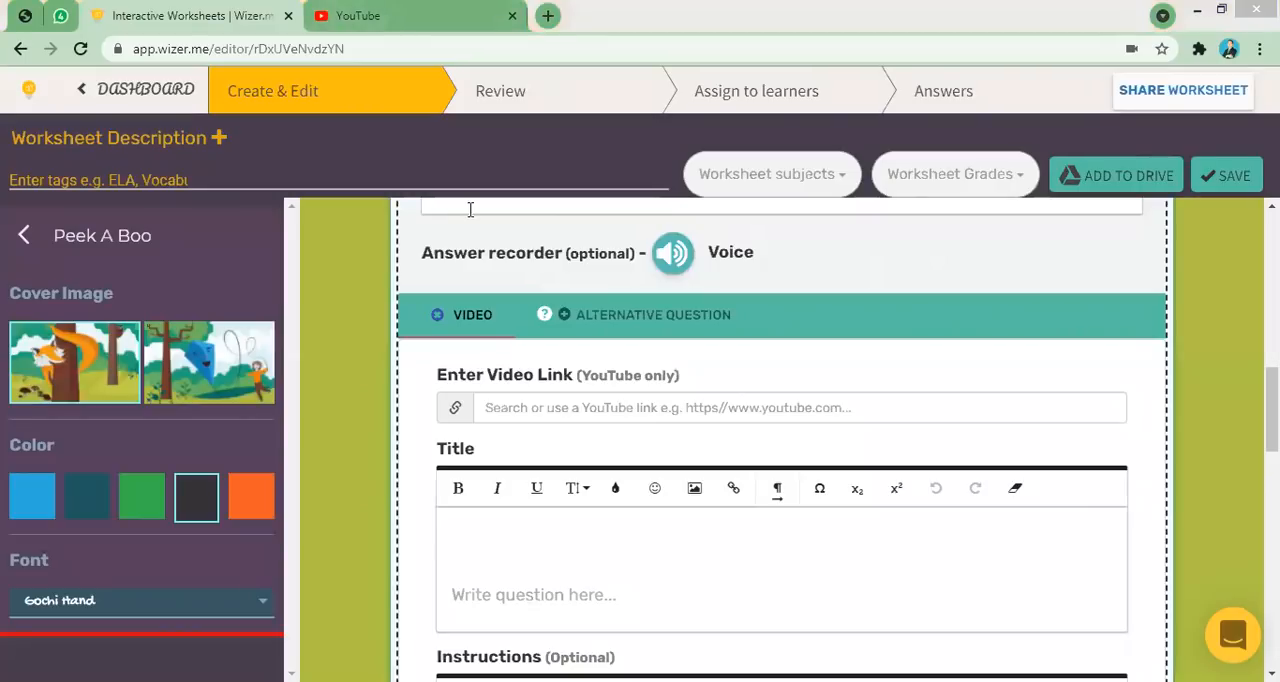
- Search YouTube for "ciri ciri makhluk hidup"
left_click(408, 10)
left_click(408, 94)
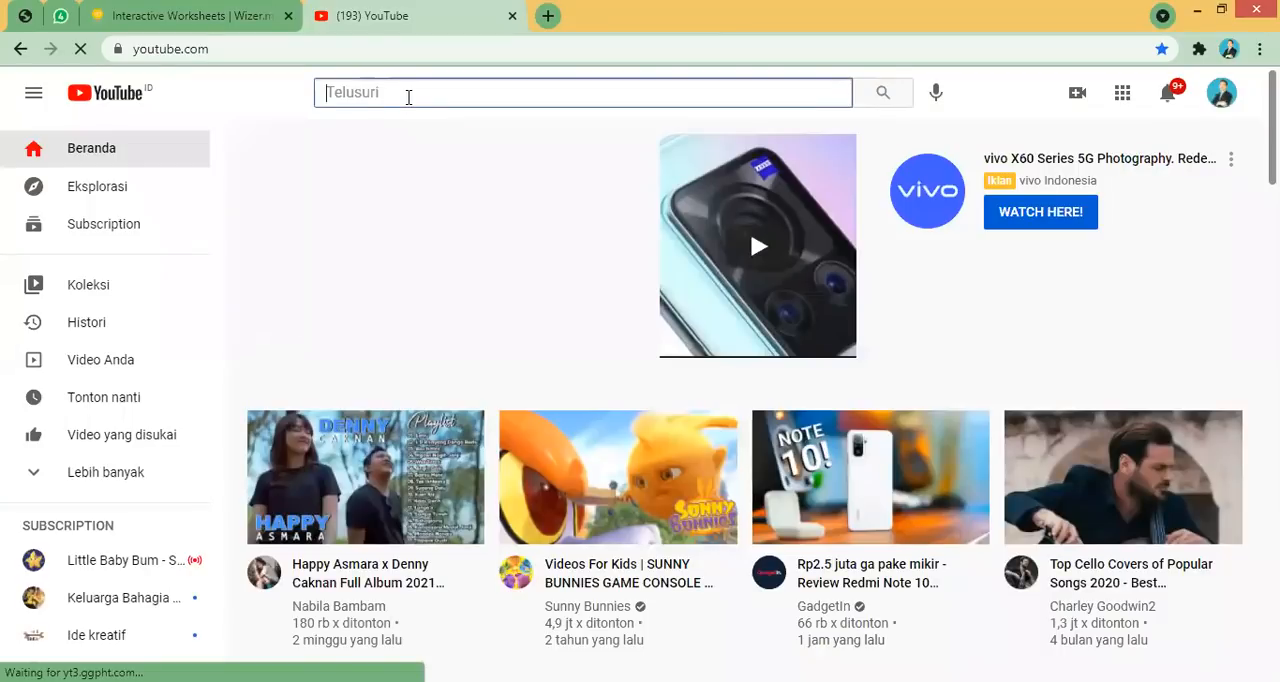
type("ciri ciri m")
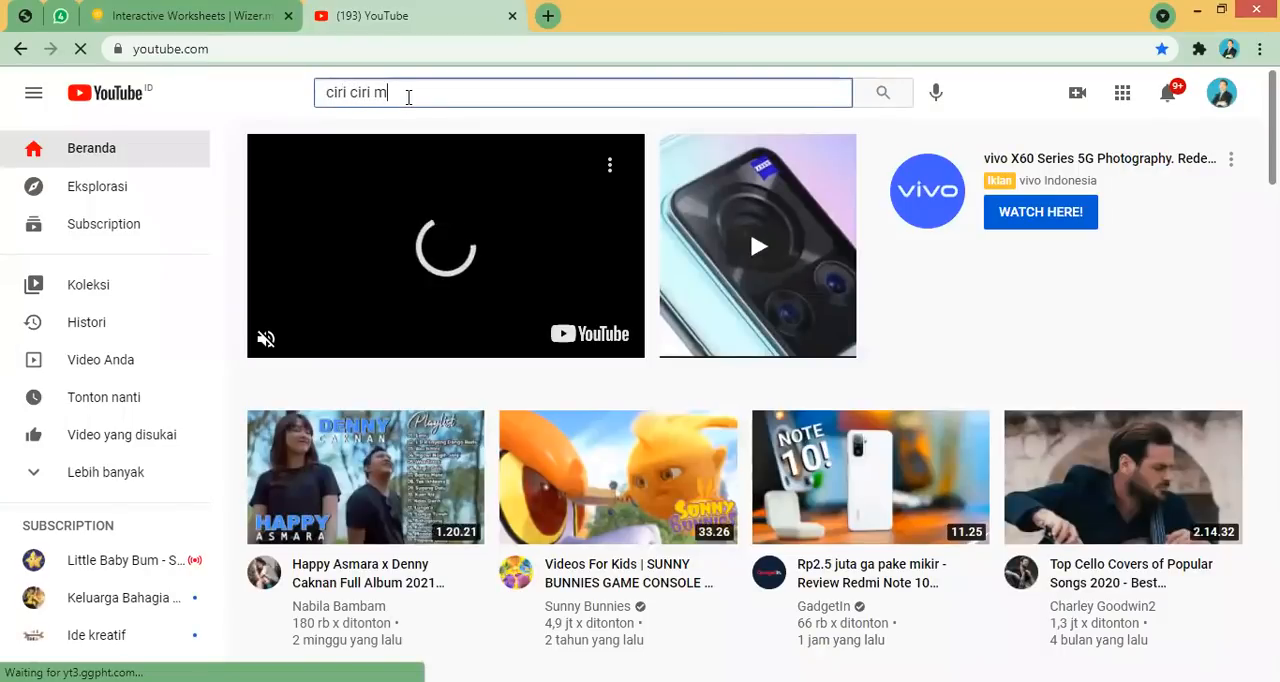
type("idup")
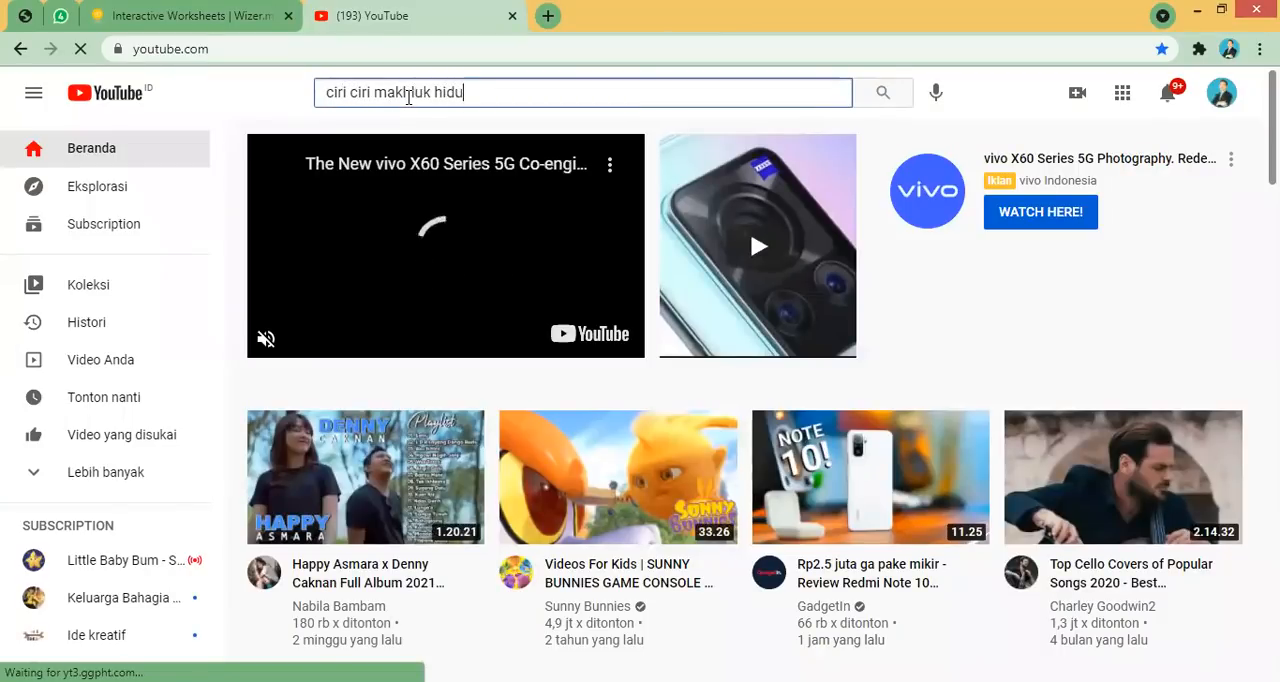
left_click(646, 94)
type("ciri cir")
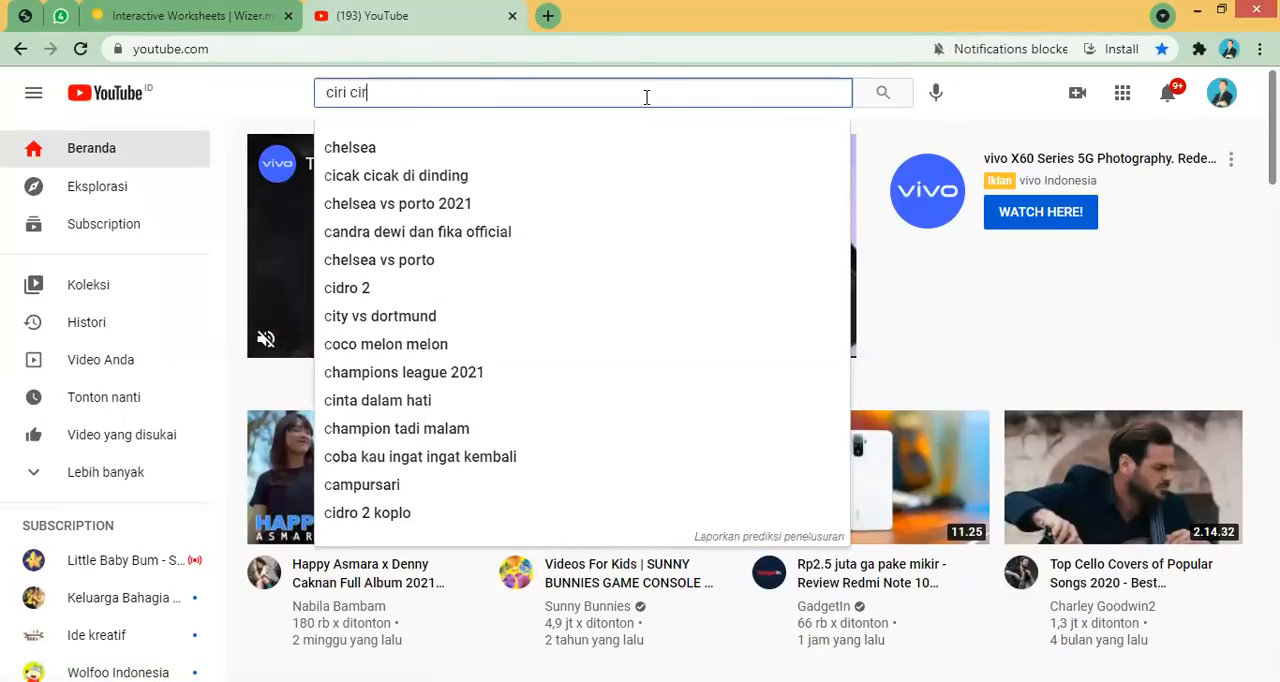
type("i makhluk hidup")
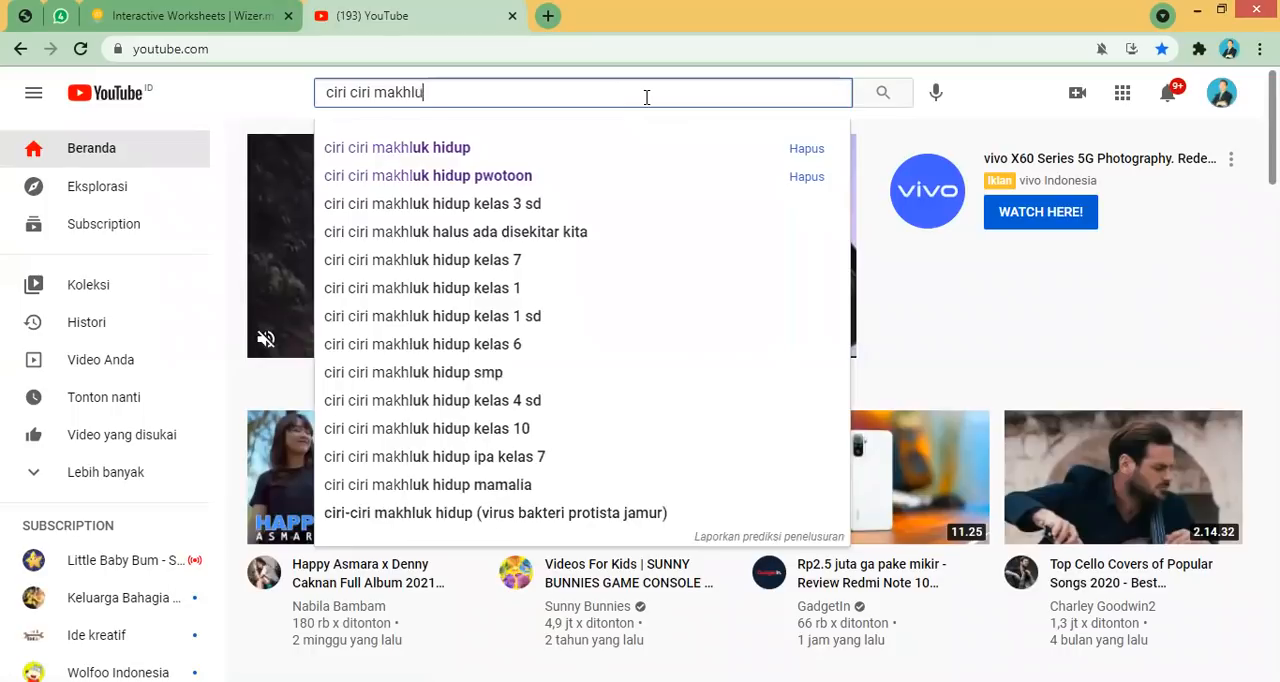
key("Return")
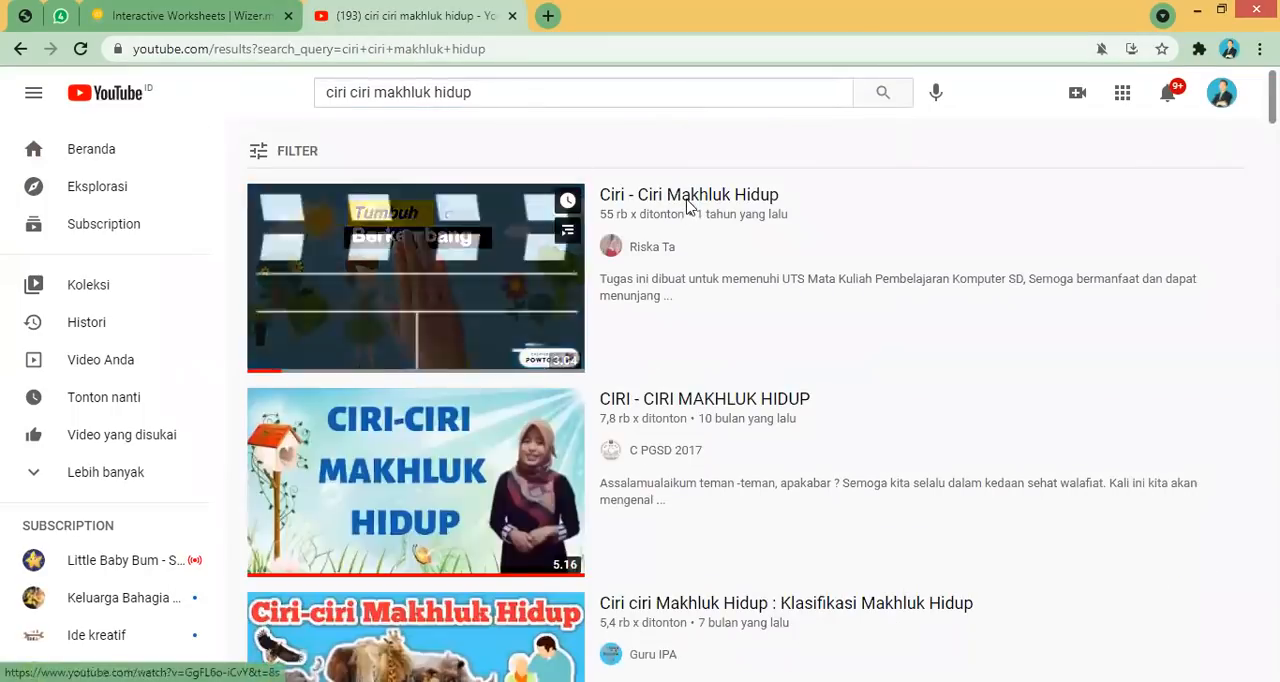
- Copy the link of the "Ciri - Ciri Makhluk Hidup" video and paste it as the Video task's link
right_click(687, 204)
left_click(750, 343)
left_click(238, 14)
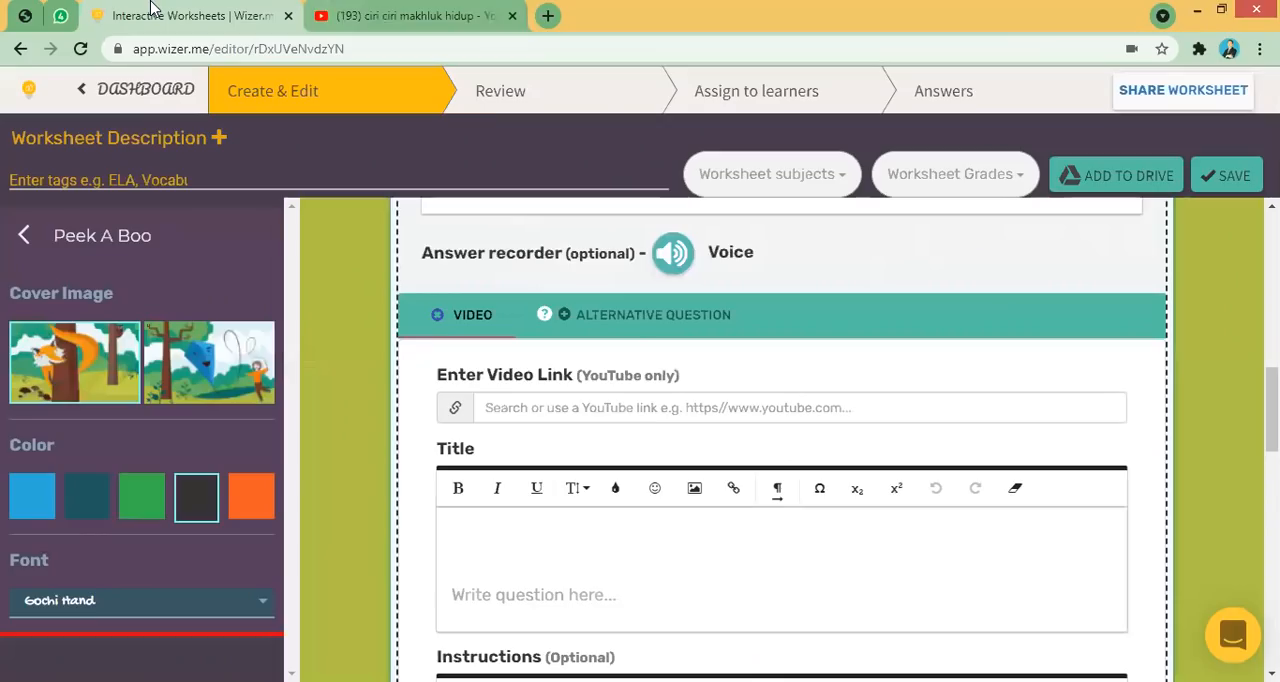
left_click(588, 410)
key("ctrl+v")
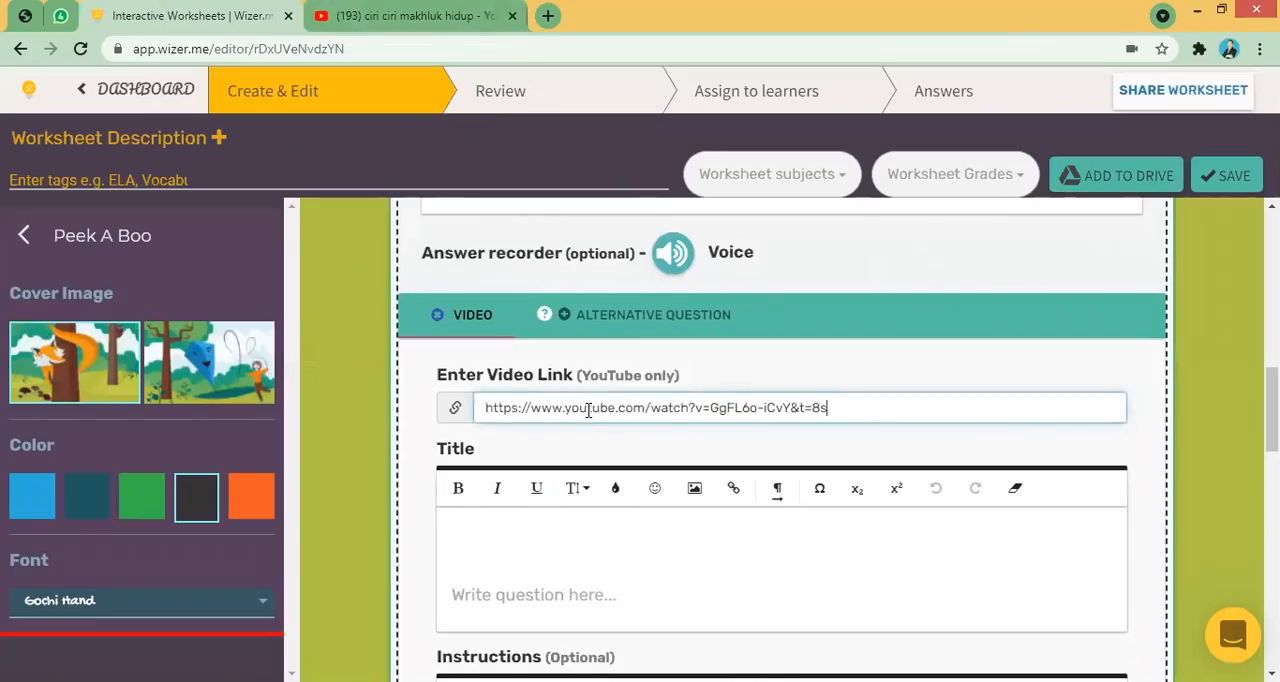
- Set the video task's title to "anak anak, simak videonya ya tentang ciri ciri makhluk hidup."
scroll(950, 420, "down", 2)
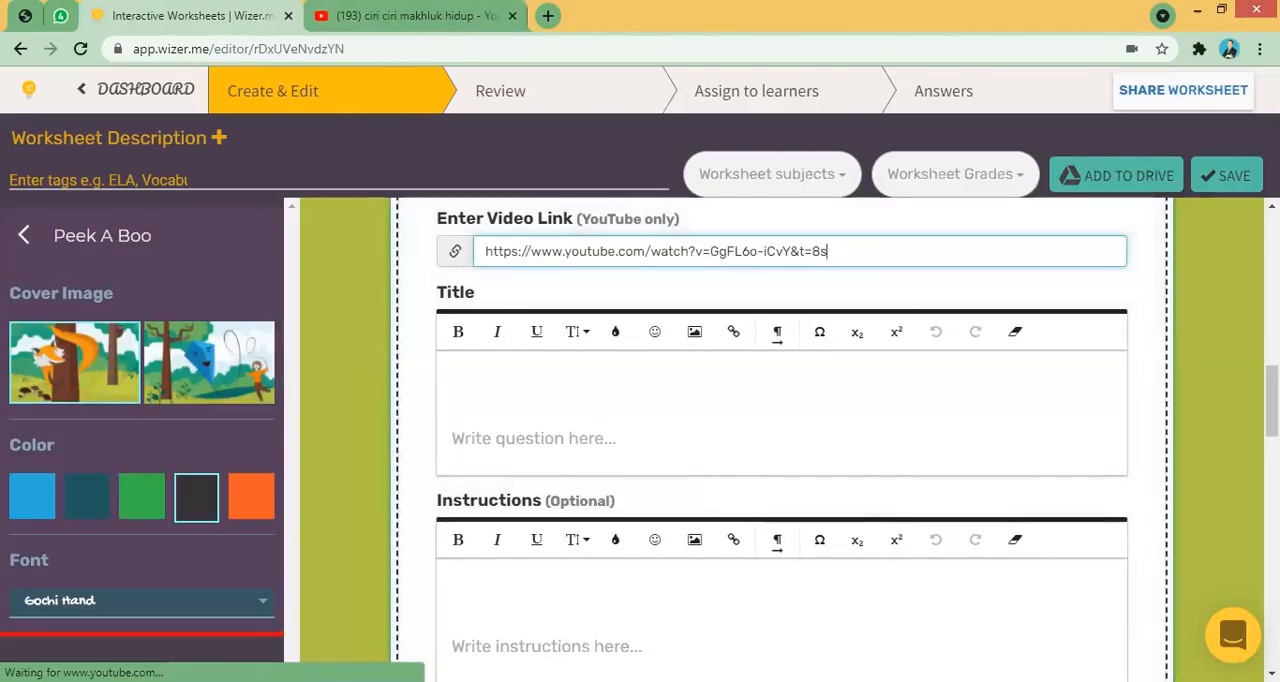
scroll(940, 478, "down", 4)
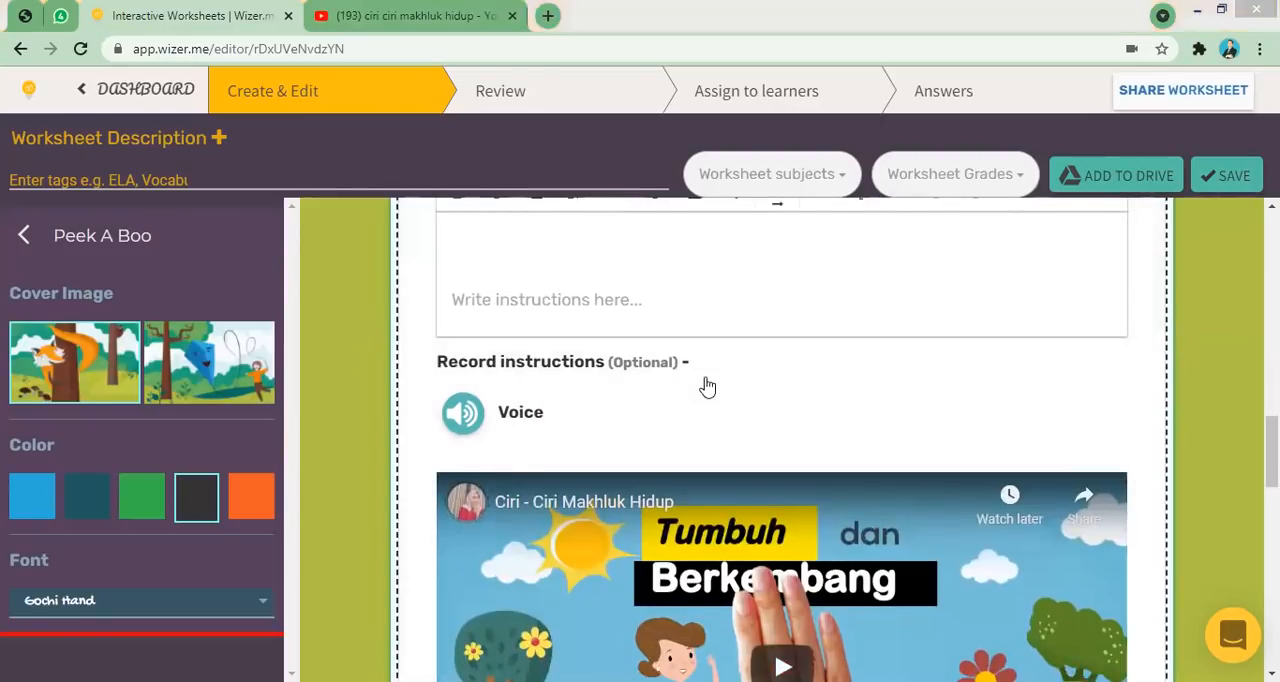
scroll(814, 368, "up", 4)
scroll(814, 368, "down", 1)
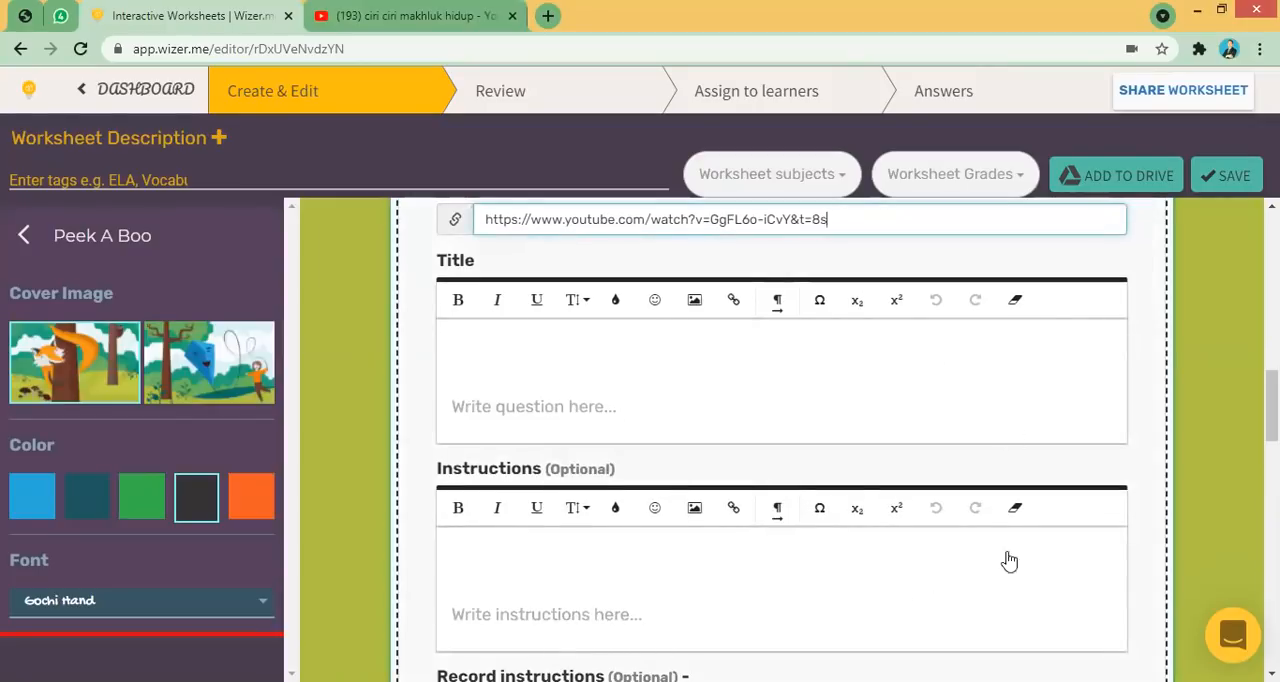
scroll(1108, 448, "down", 2)
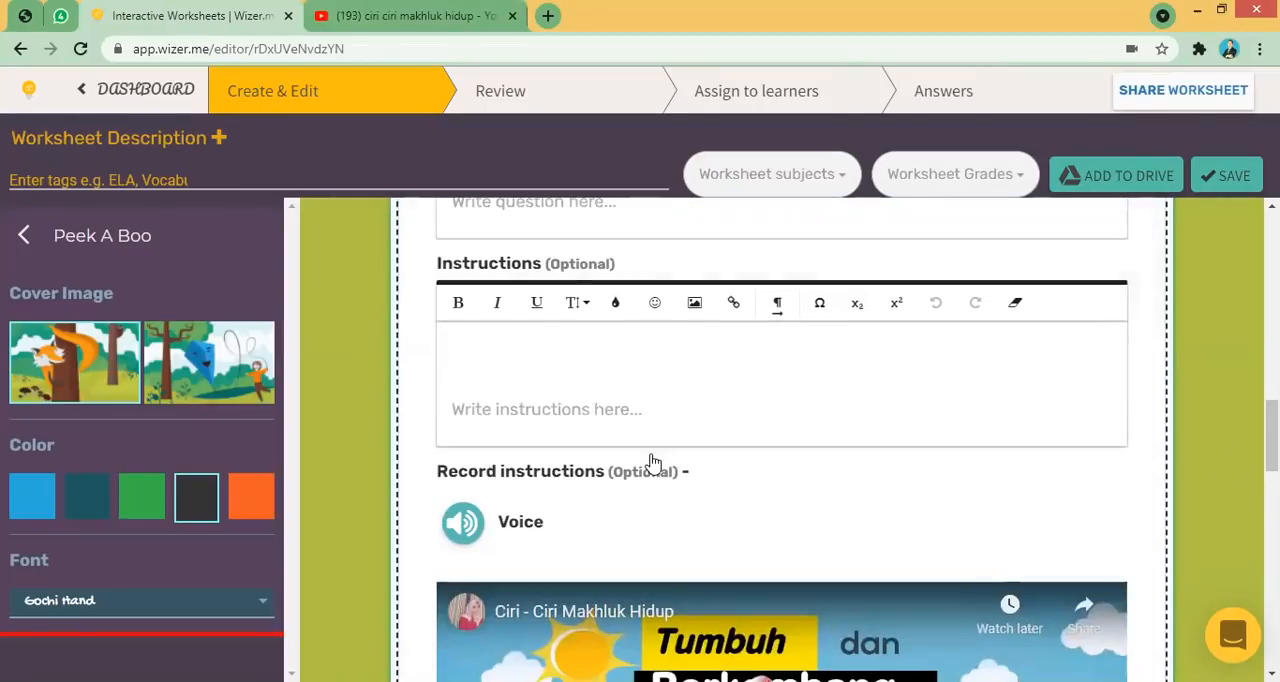
scroll(651, 459, "up", 2)
scroll(780, 440, "down", 4)
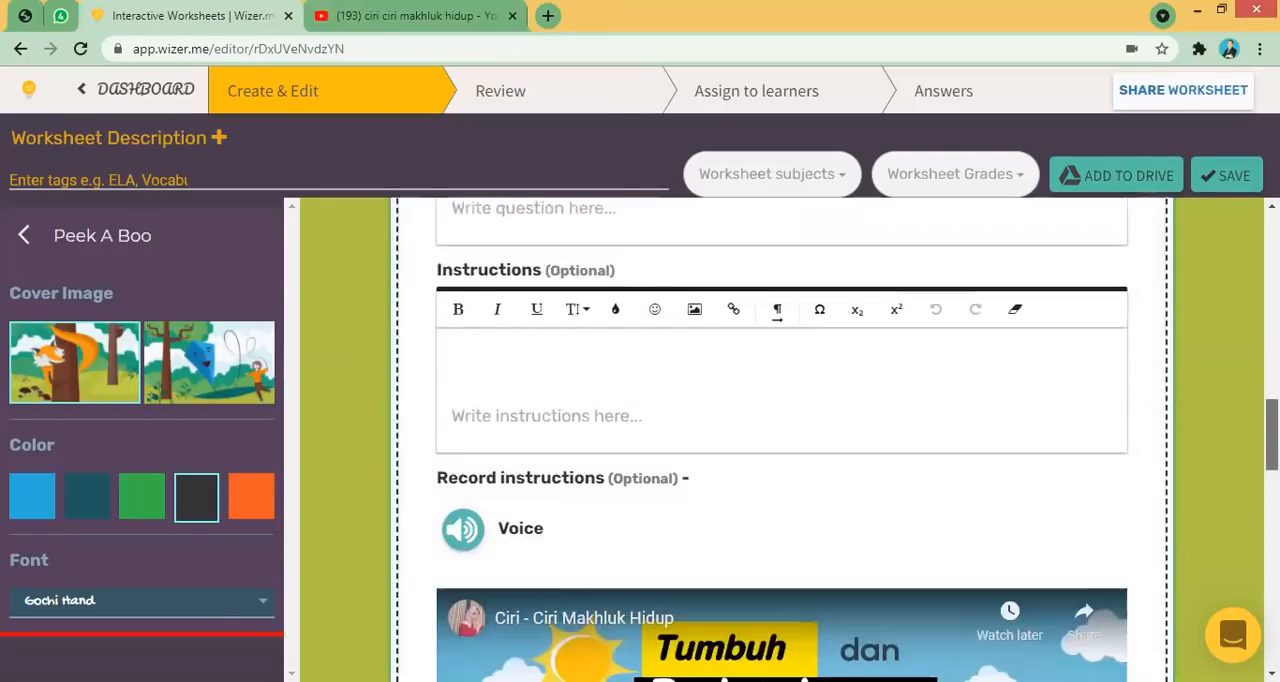
scroll(780, 440, "up", 3)
left_click(738, 310)
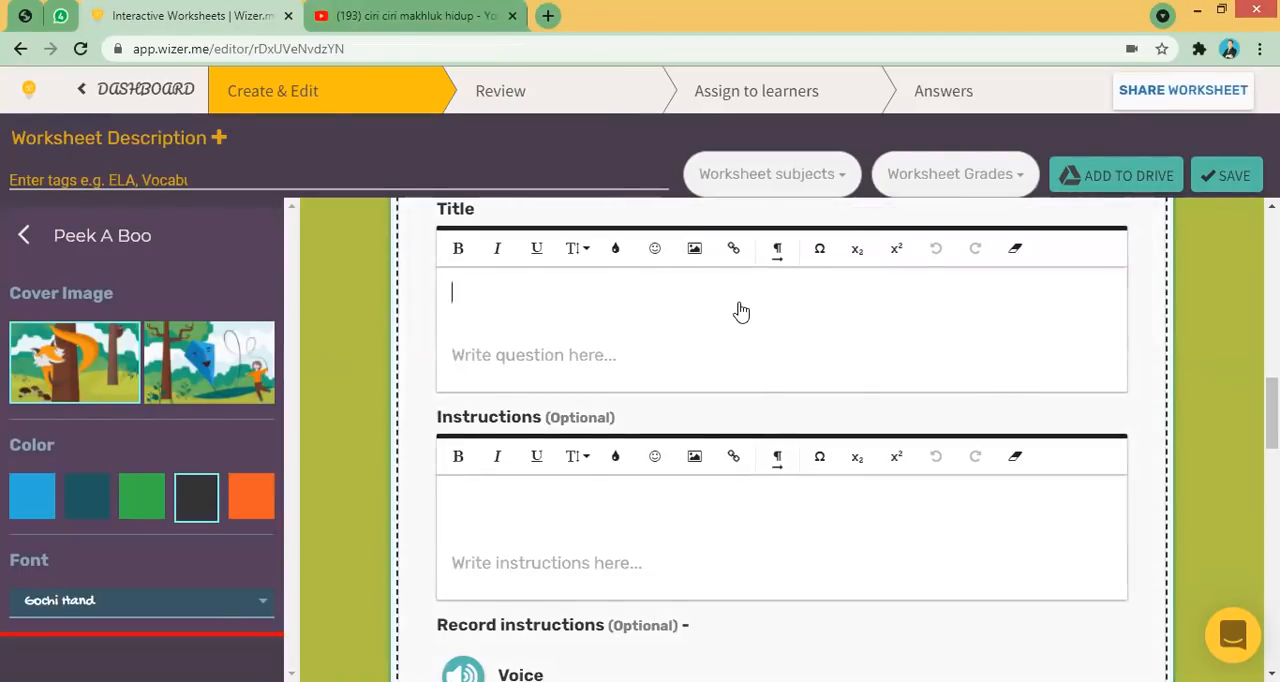
type("anak anak,")
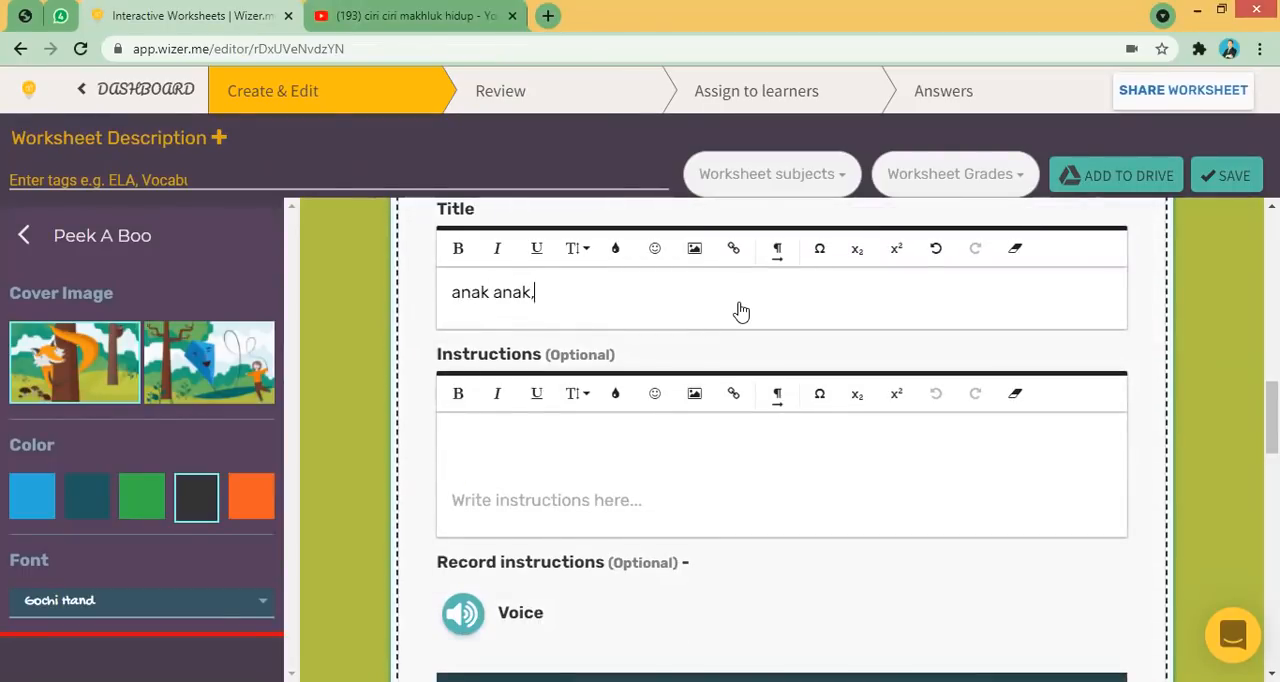
type(" simak videonya ya tentang ciri ciri makhluk hiduo")
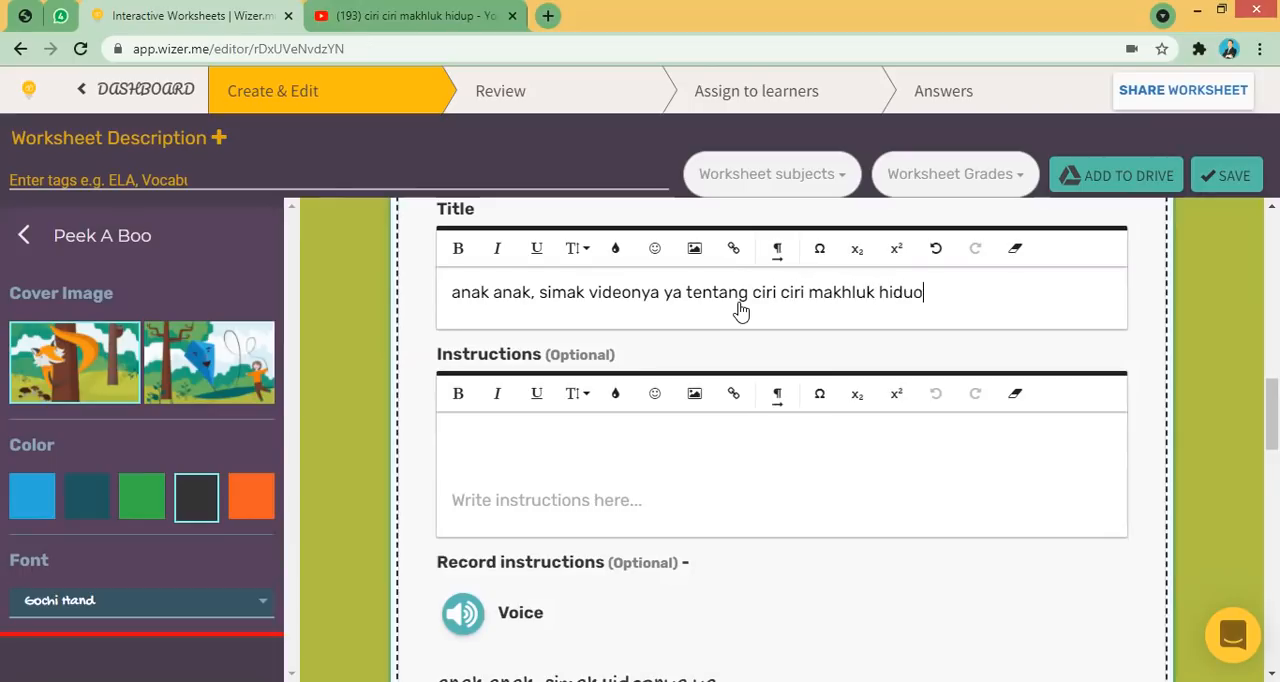
key("BackSpace")
type("p.")
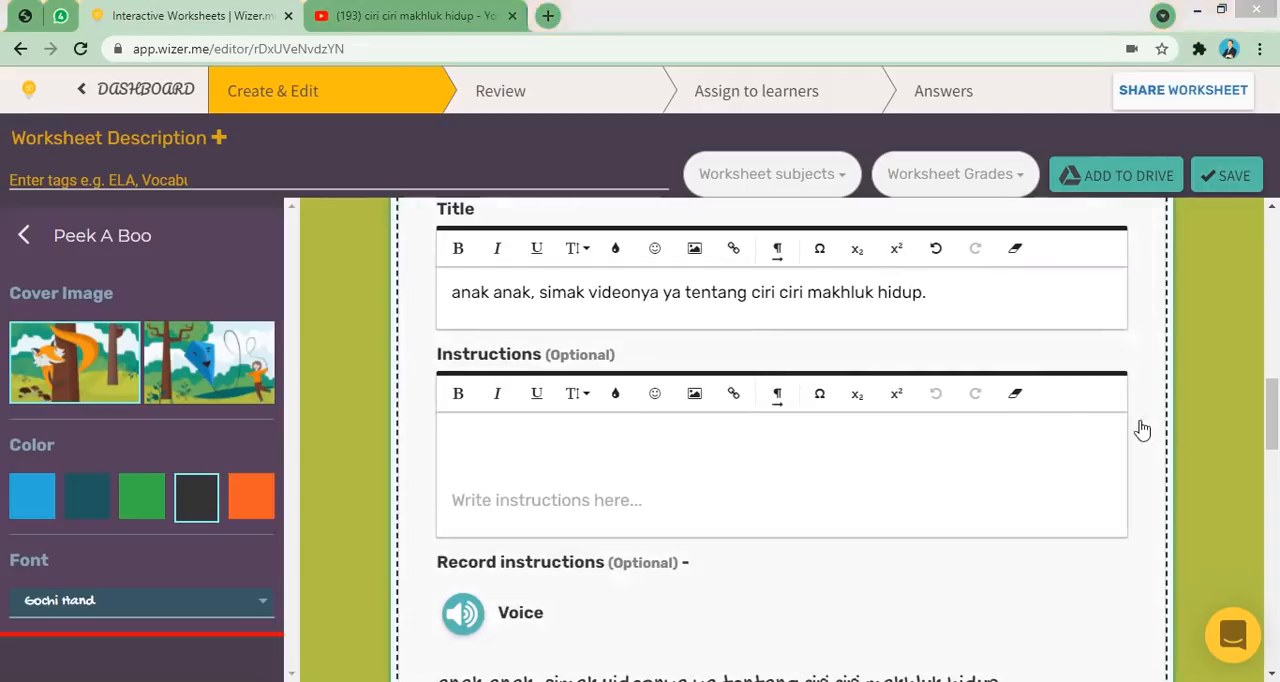
- Trim the video's custom section to play from 00:07 to 03:00 and finish the Video task
scroll(780, 440, "down", 8)
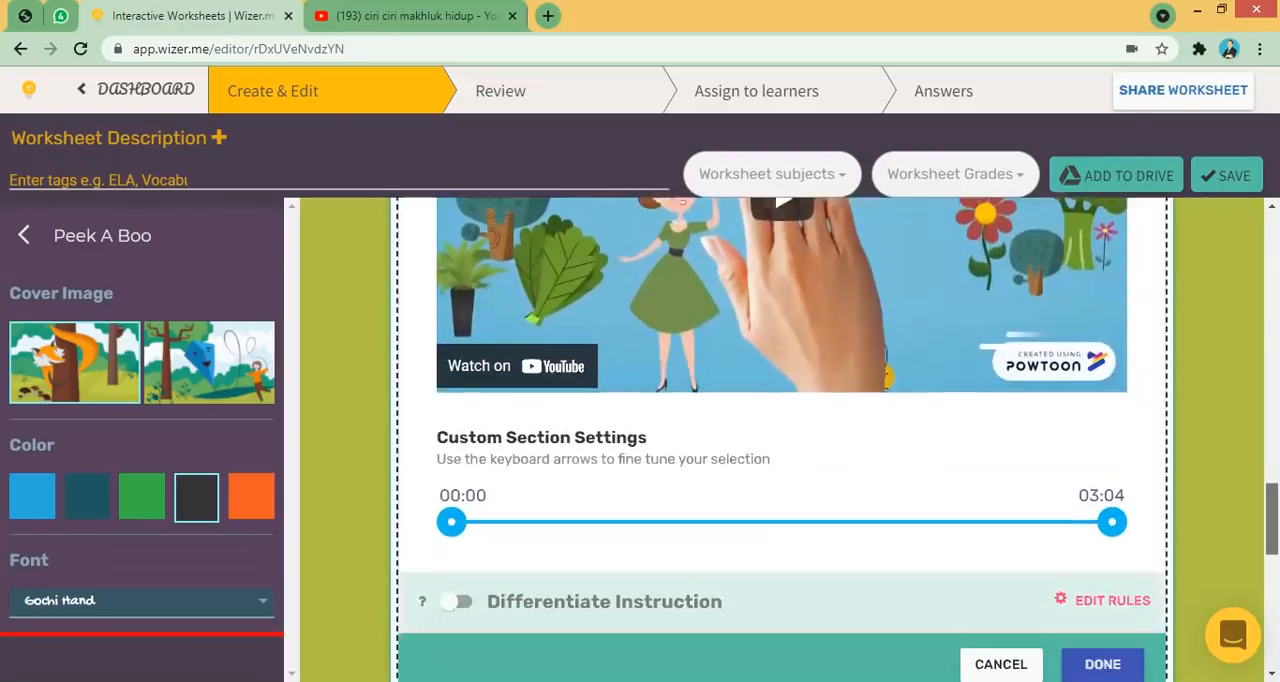
scroll(780, 440, "up", 1)
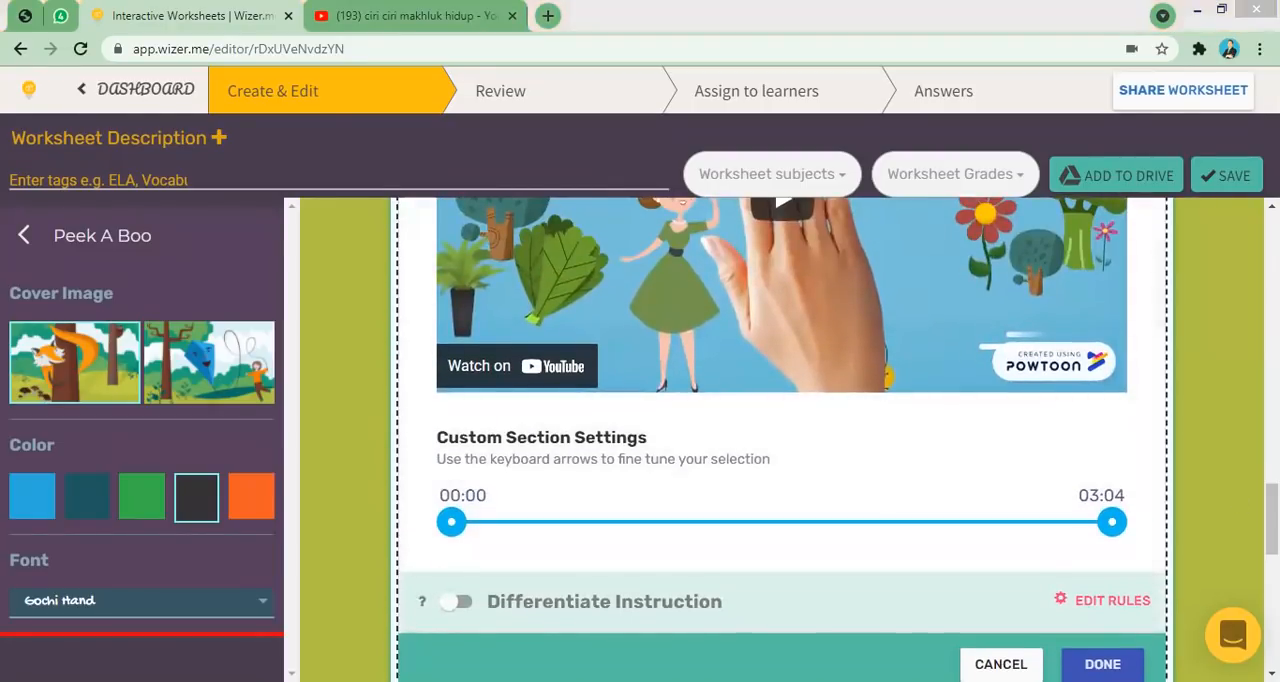
mouse_move(1272, 519)
left_mouse_down()
mouse_move(1272, 484)
mouse_move(1272, 509)
left_mouse_up()
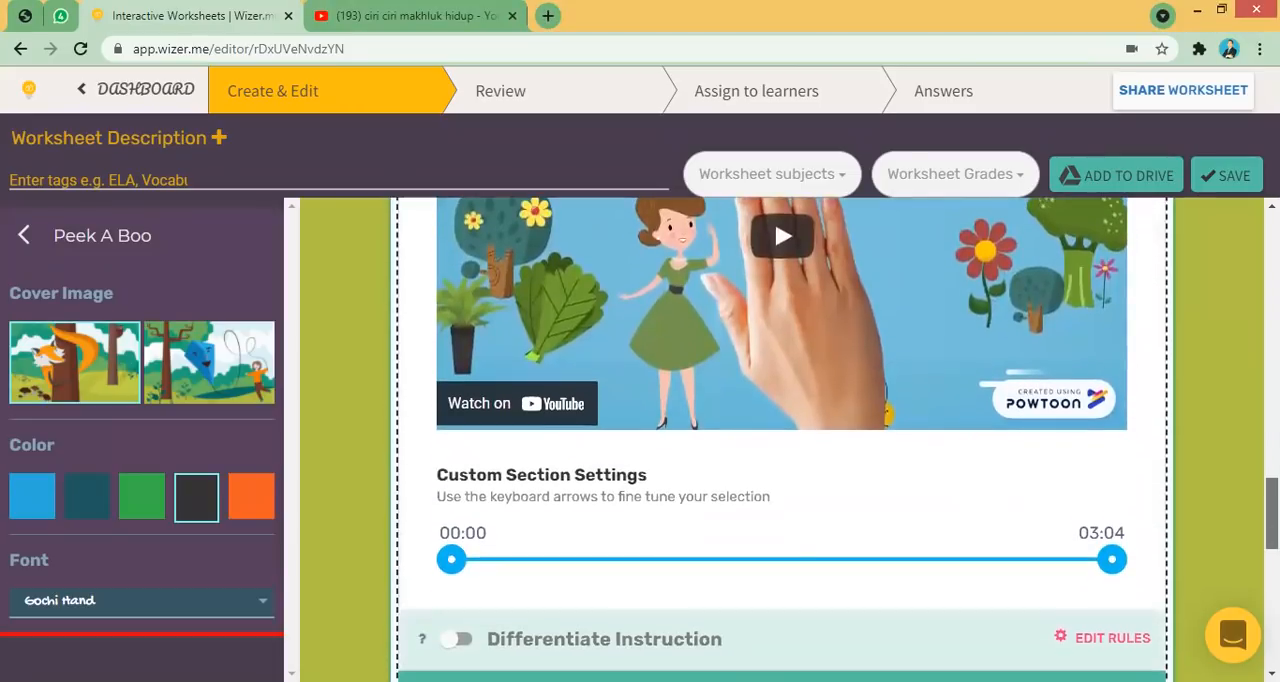
left_click_drag(451, 559, 470, 560)
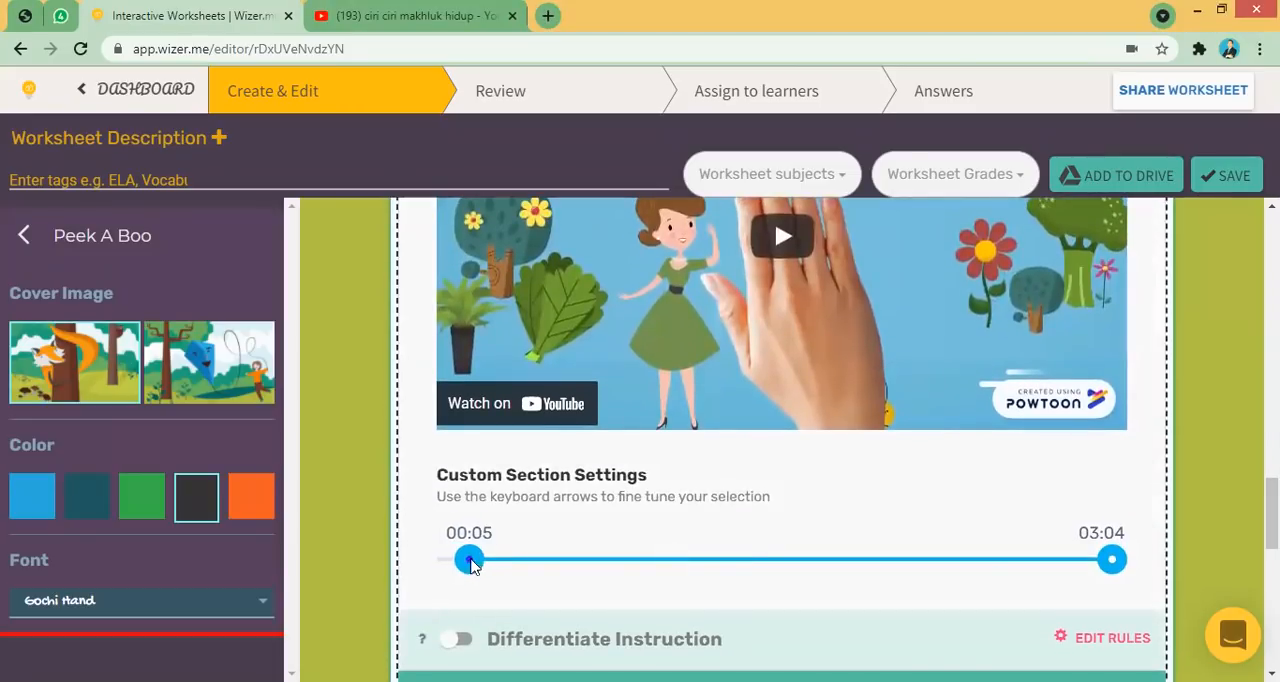
left_click_drag(860, 558, 767, 560)
left_click_drag(469, 563, 477, 560)
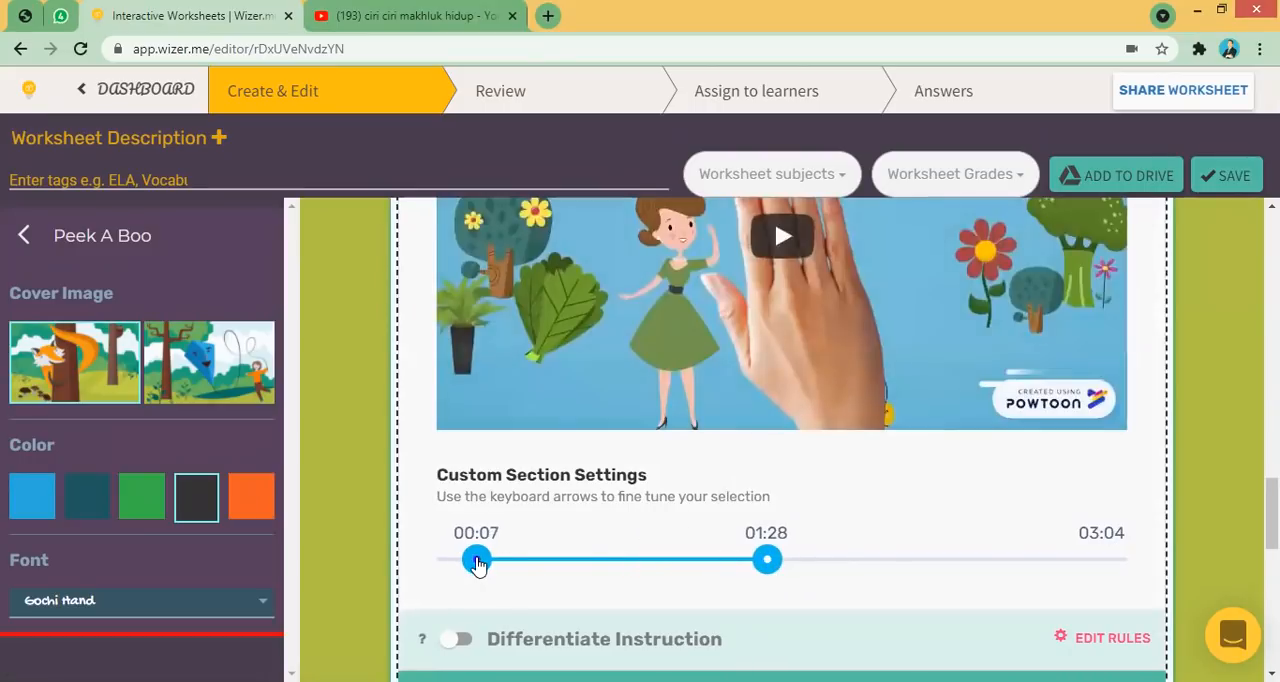
left_click(766, 561)
left_click_drag(781, 563, 1099, 565)
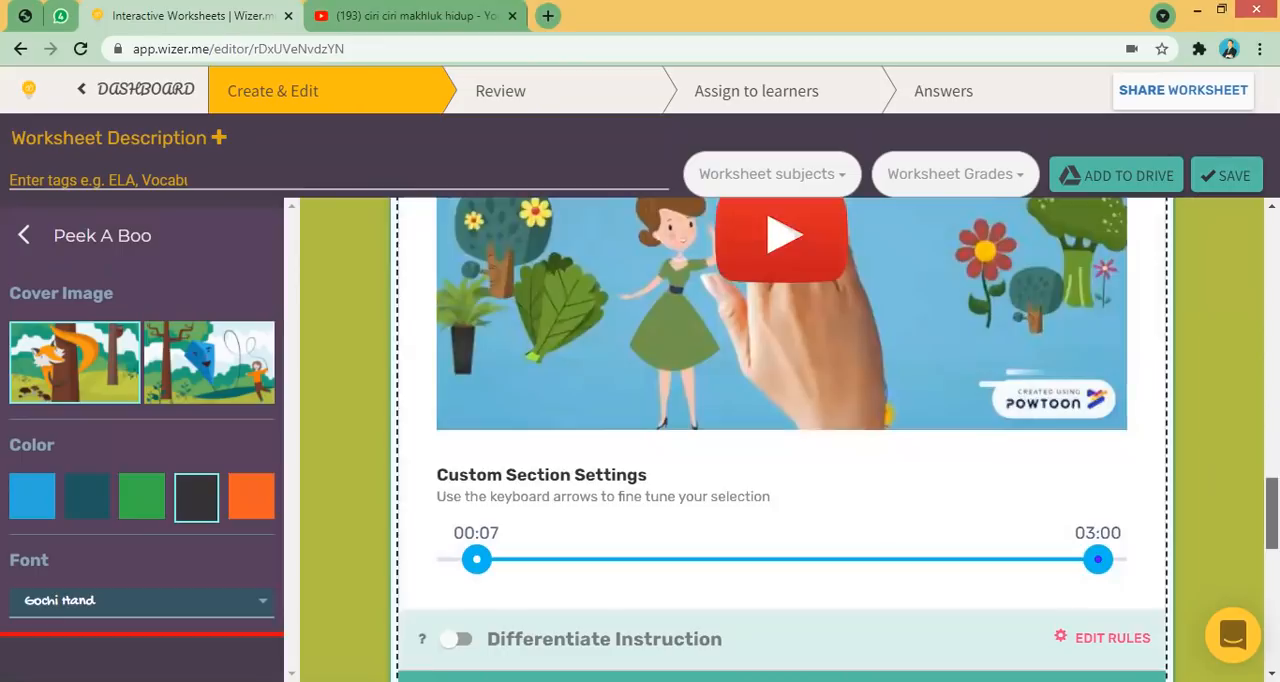
scroll(1239, 512, "down", 2)
left_click(1103, 486)
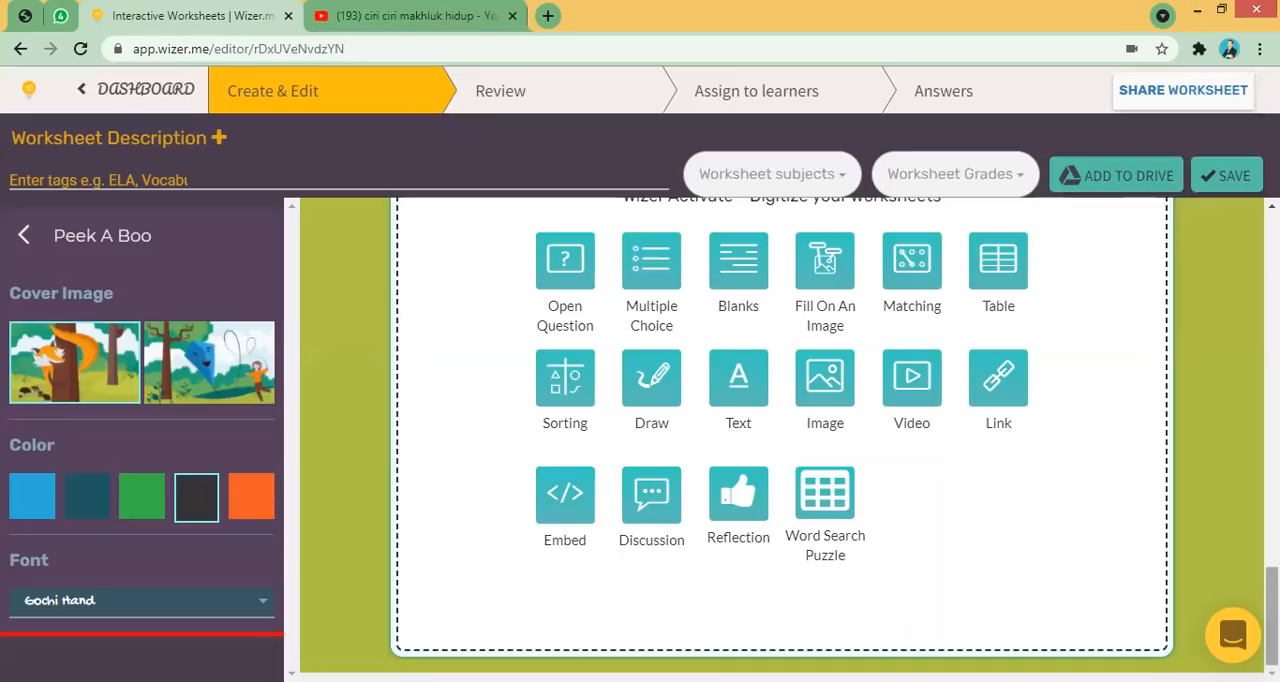
- Add a Multiple Choice task under the video with the question "setelah menyimak video tersebut, berikut adalah ciri ciri makhluk hidup, kecuali ..."
scroll(780, 440, "up", 8)
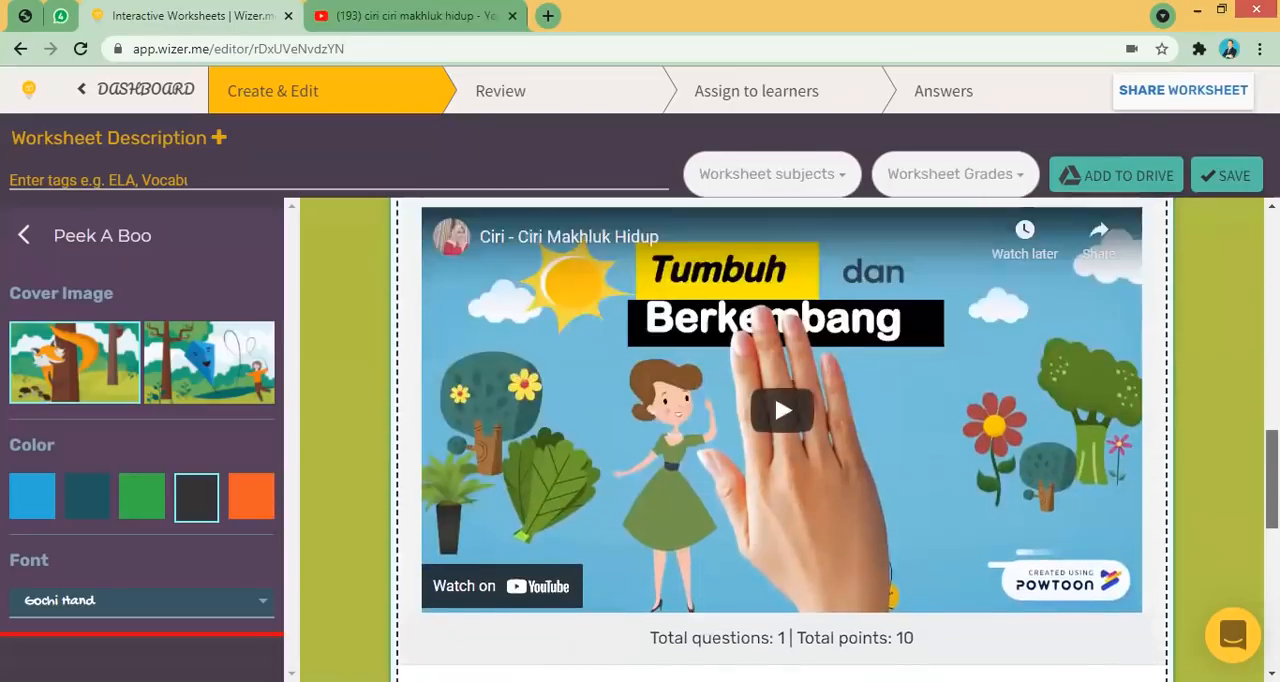
scroll(782, 440, "up", 3)
scroll(782, 440, "down", 5)
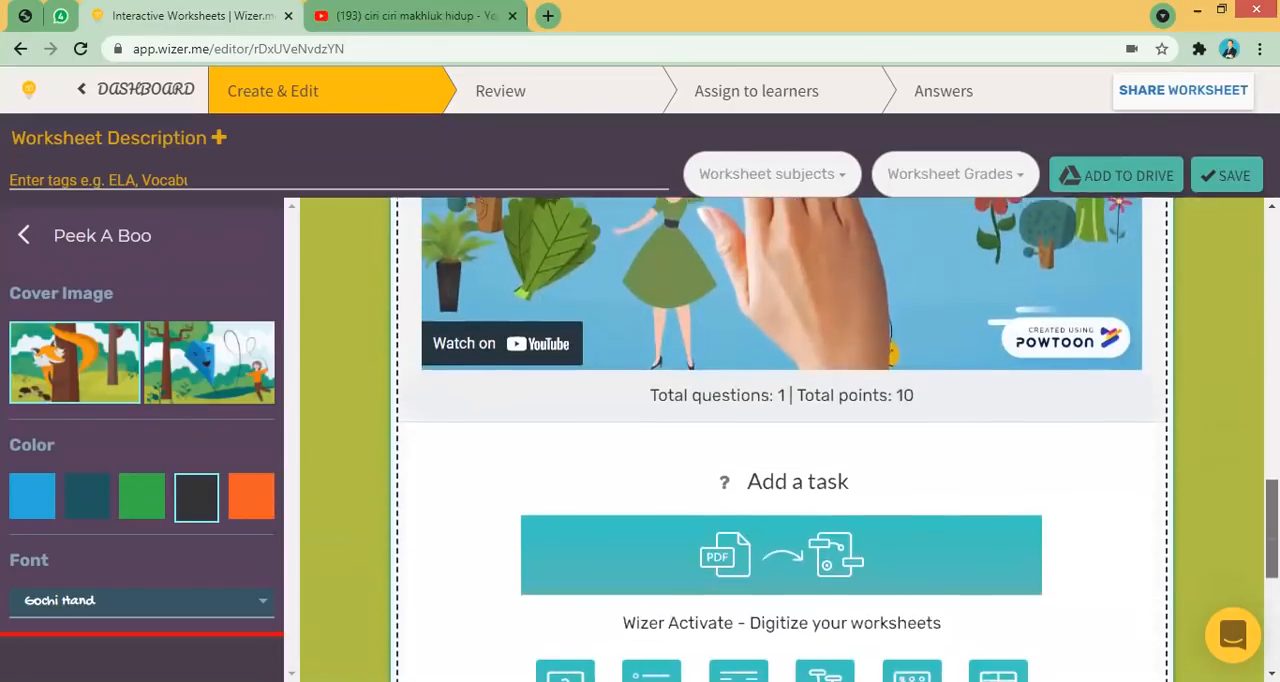
scroll(855, 405, "down", 3)
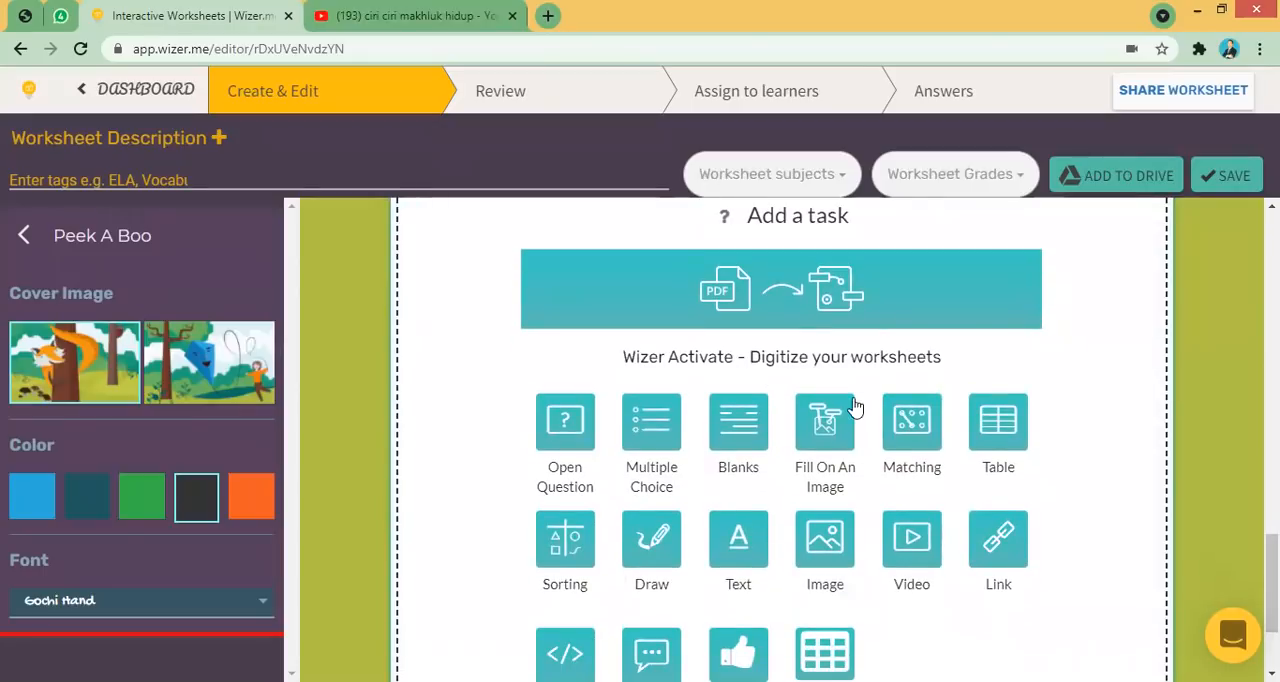
scroll(657, 432, "up", 1)
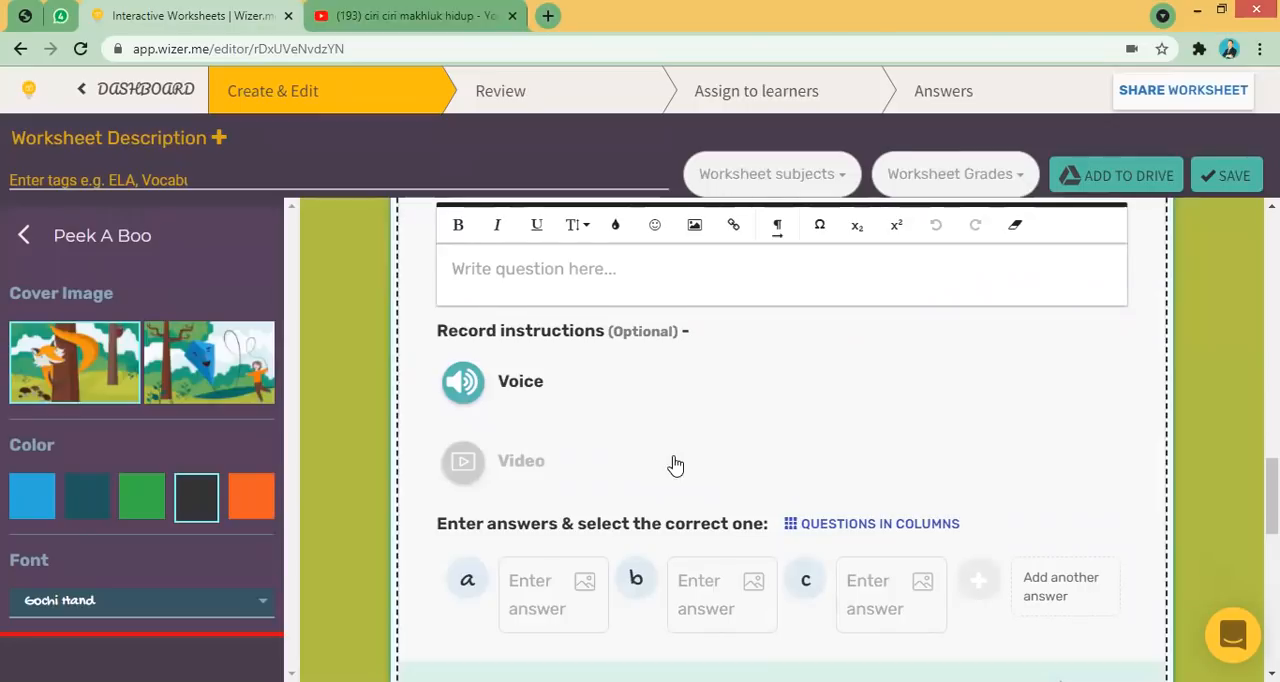
scroll(675, 465, "up", 4)
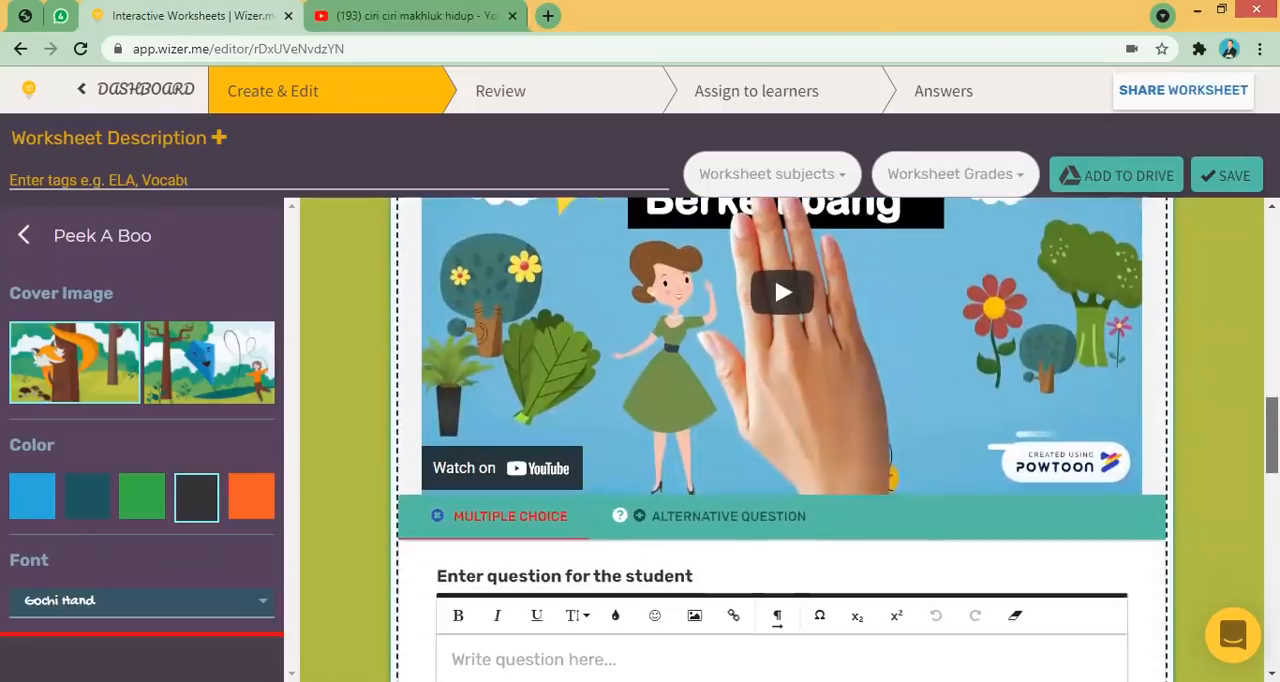
scroll(631, 528, "down", 2)
left_click(630, 532)
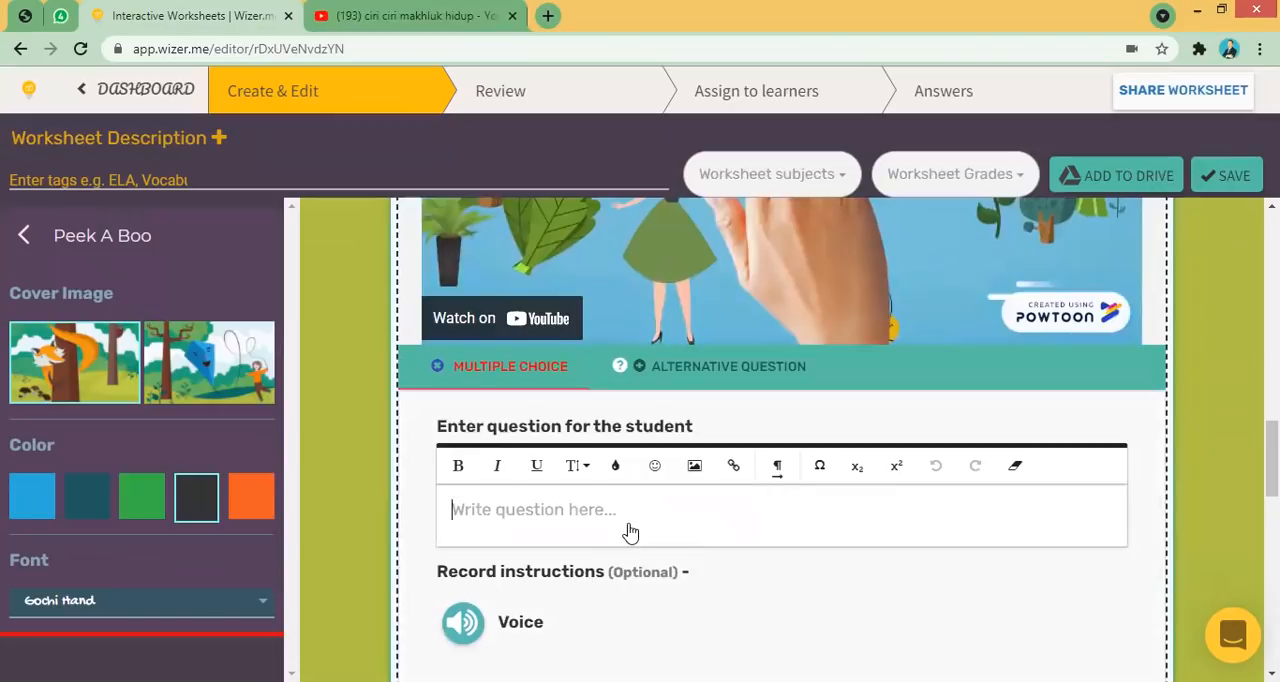
type("s")
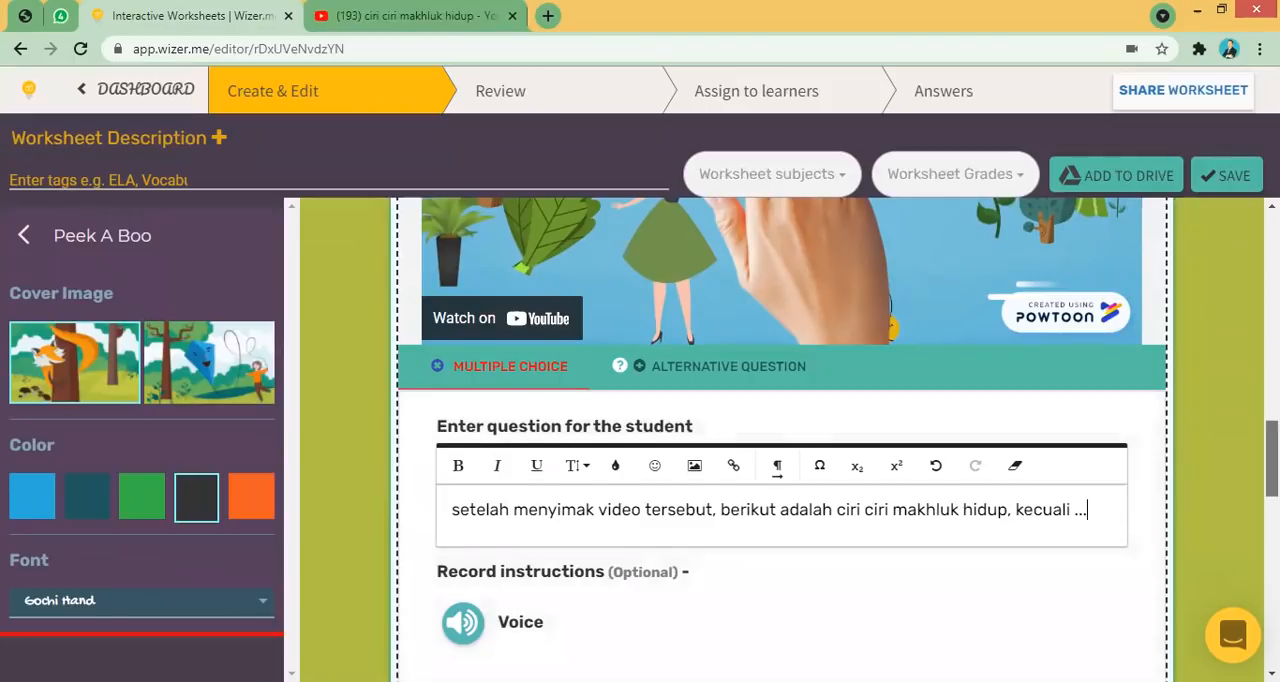
- Switch the multiple choice answers' layout to questions in columns
scroll(600, 500, "down", 2)
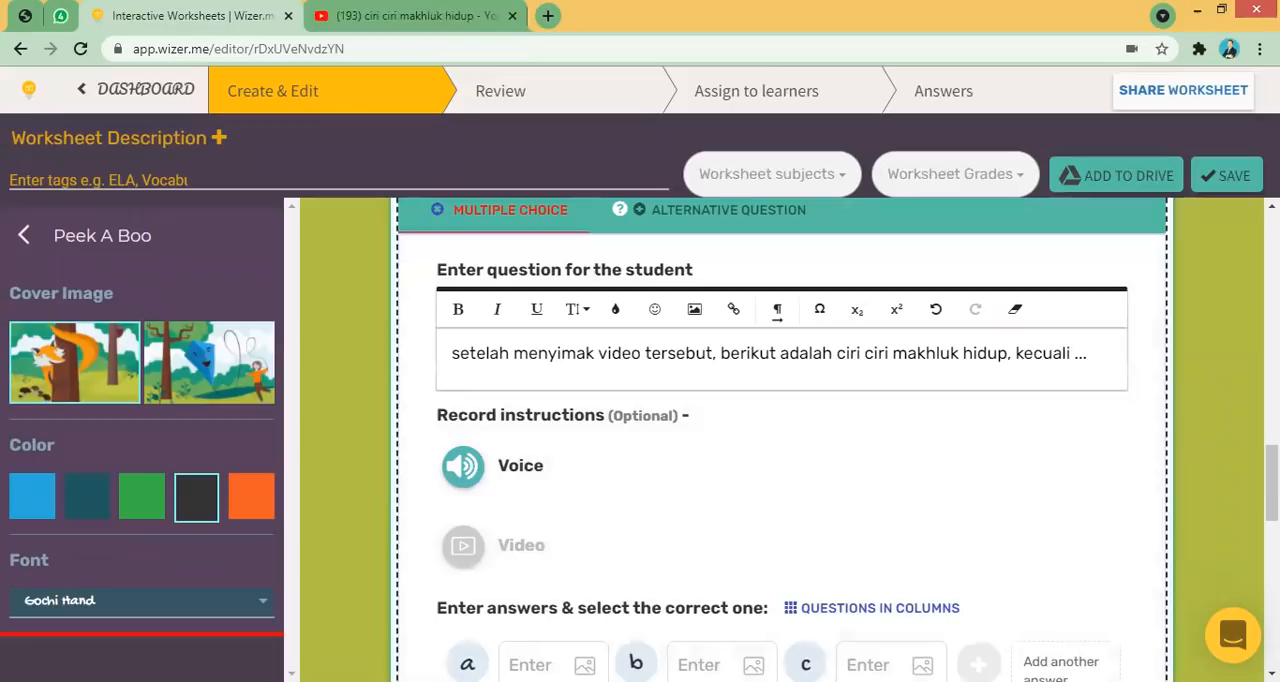
scroll(800, 465, "down", 2)
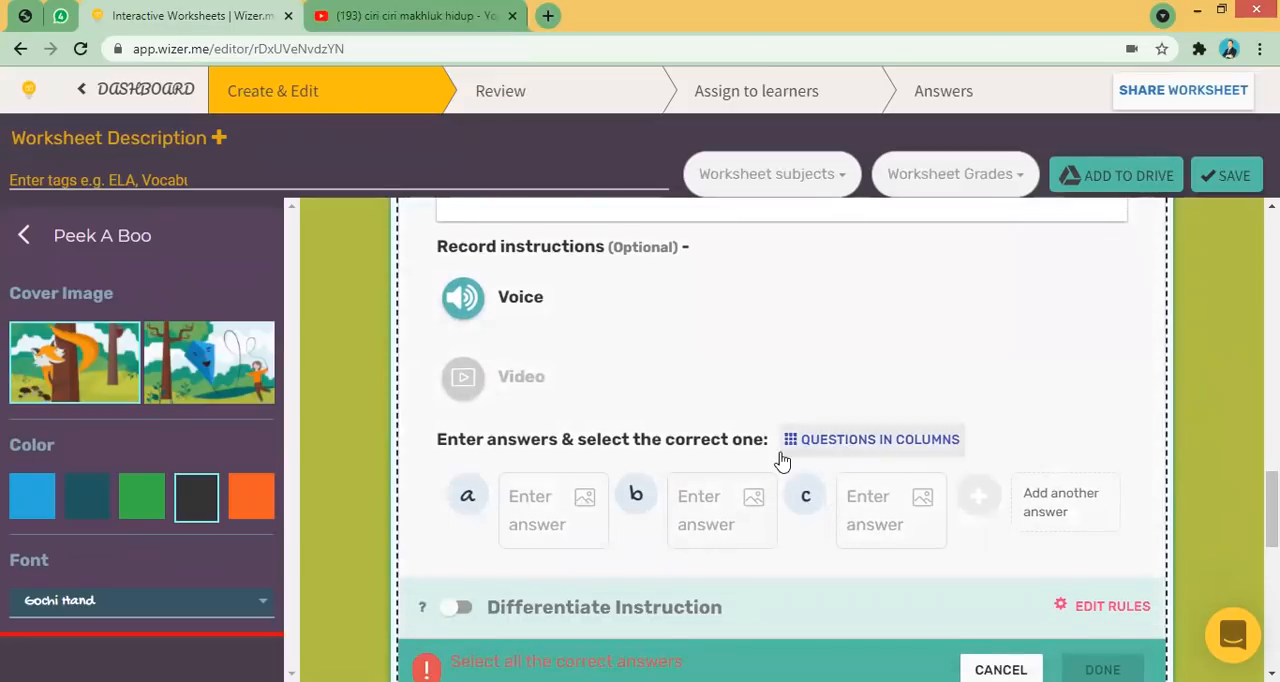
left_click(836, 440)
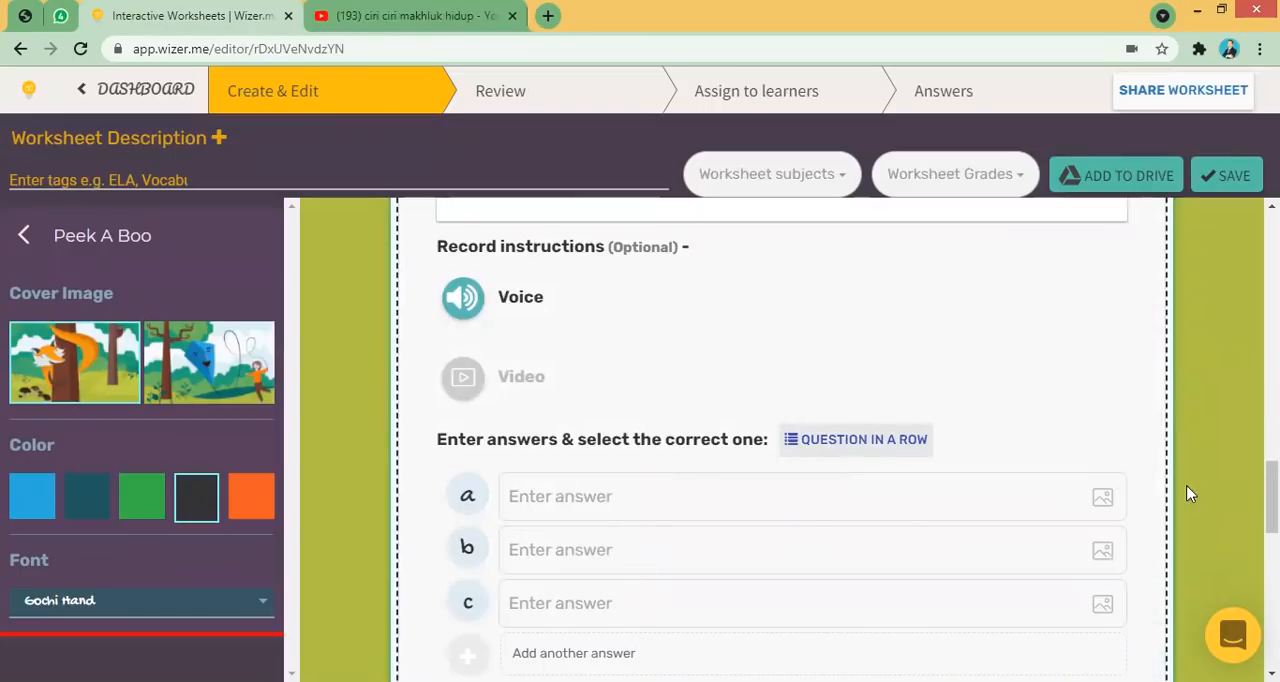
scroll(1188, 494, "down", 1)
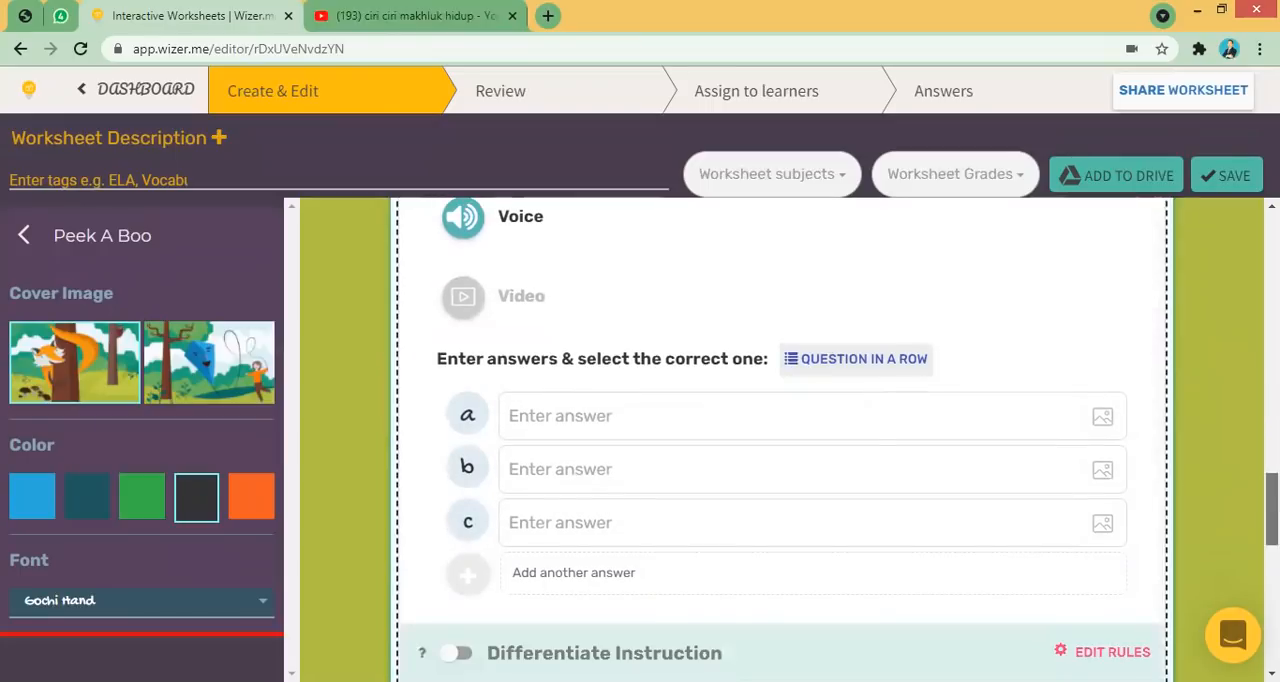
left_click(842, 358)
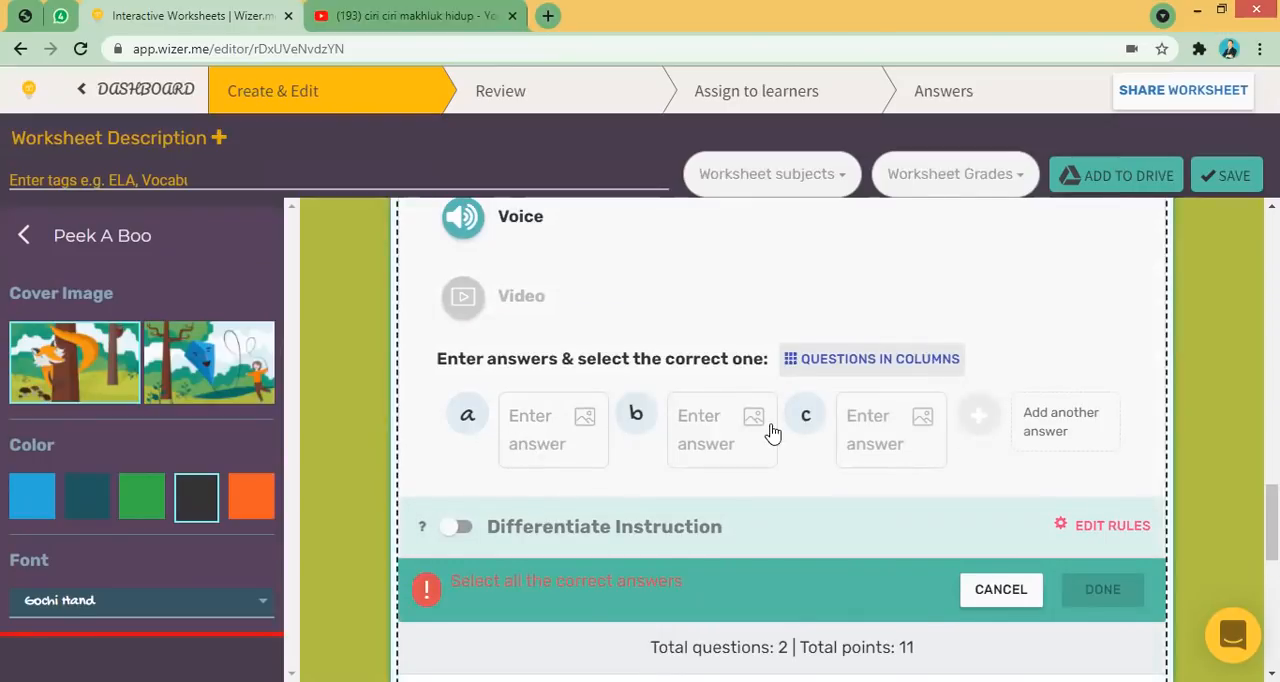
left_click(822, 362)
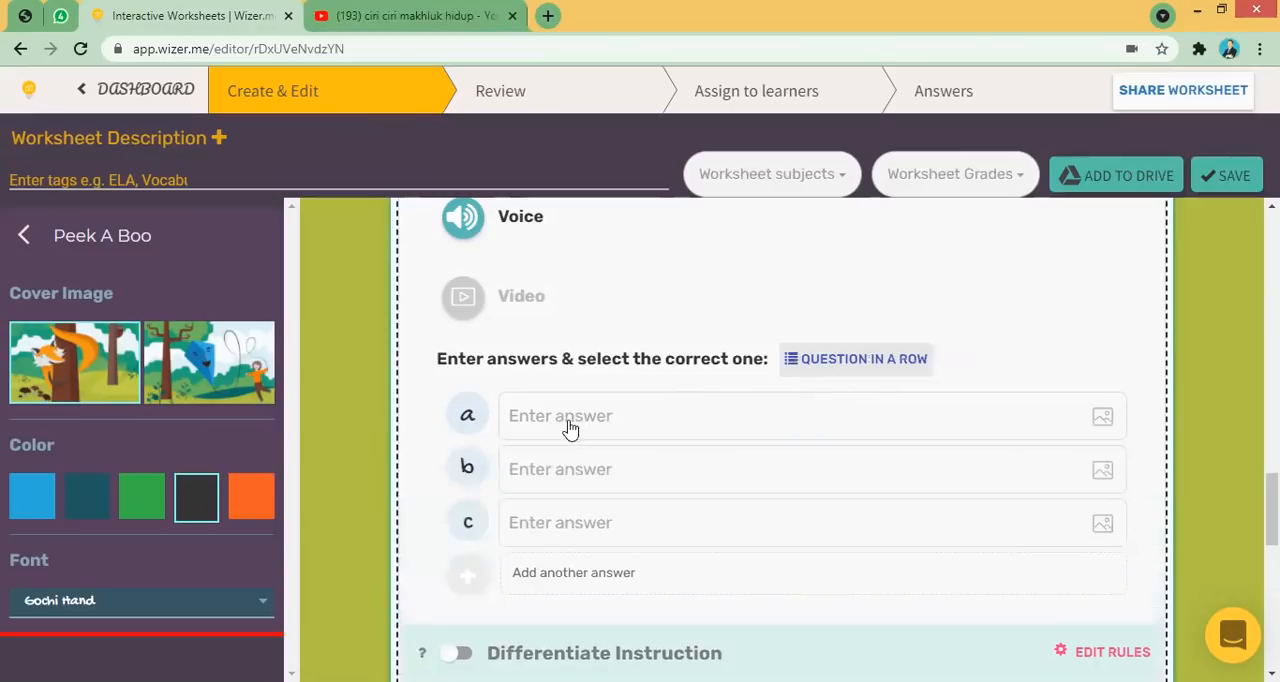
- Enter the answers "bernafas", "bergerak" and "berkembang biak" as options a, b and c
left_click(626, 421)
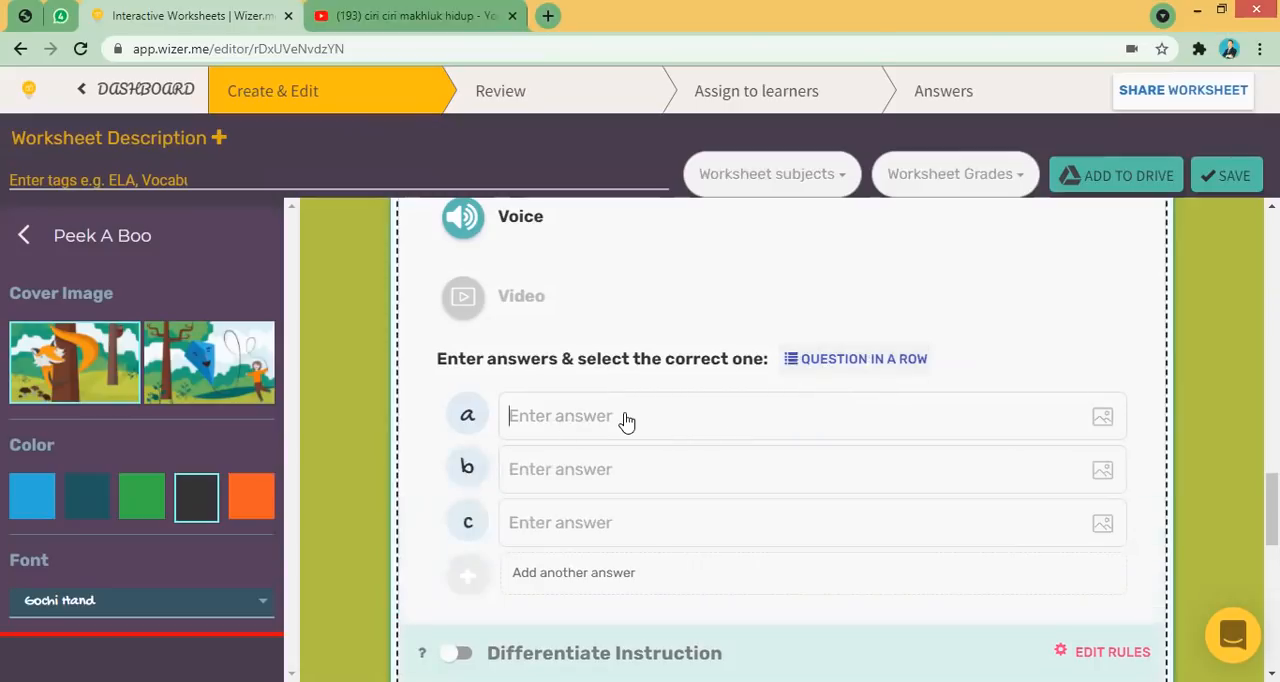
type("bernafas")
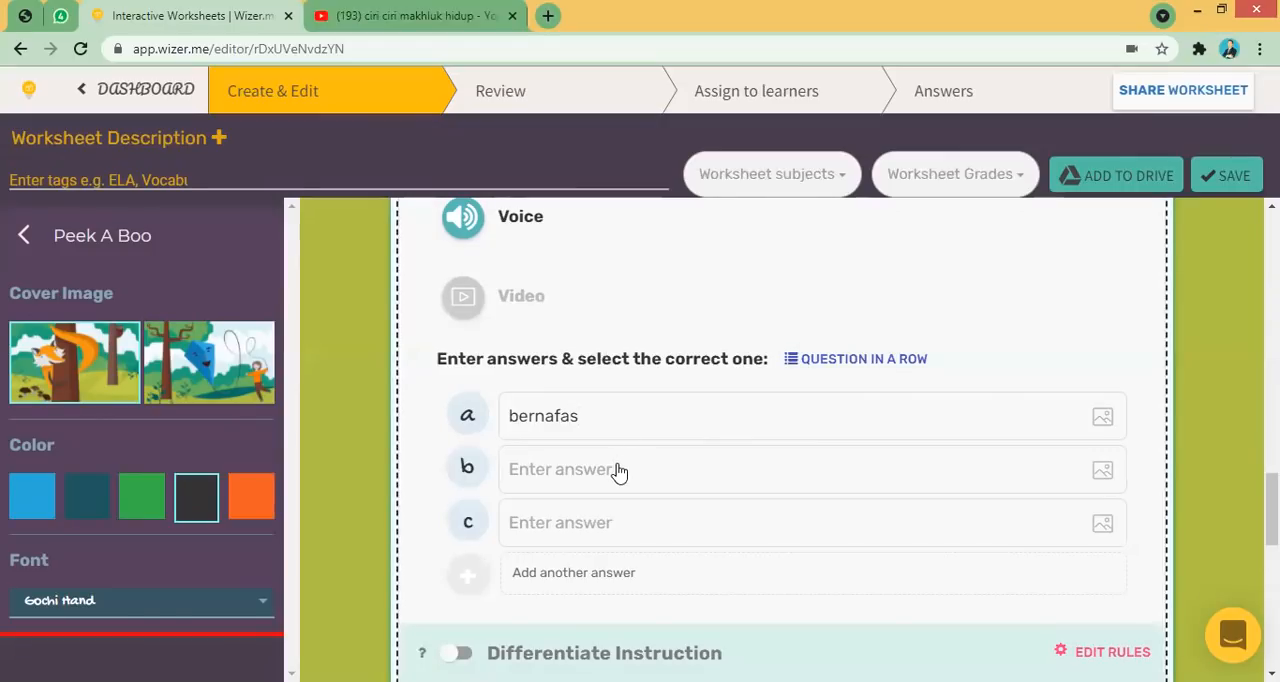
type("bergerak")
left_click(572, 523)
type("be")
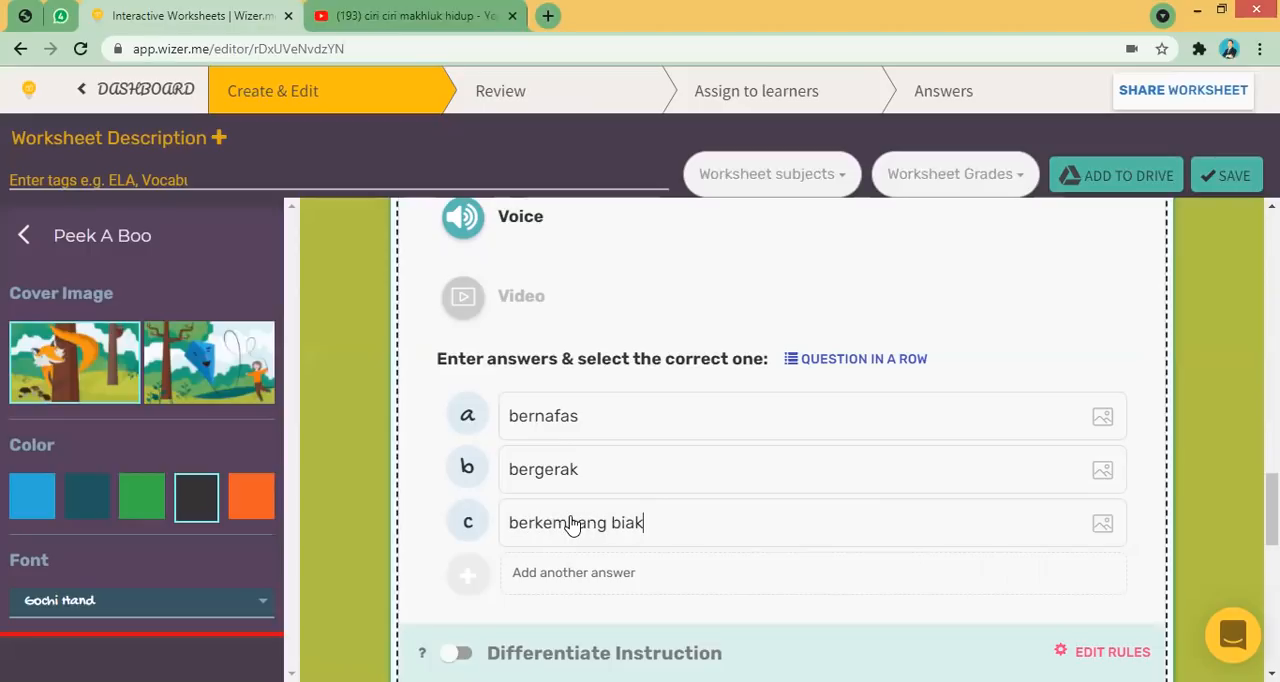
- Add a fourth answer "membesar" and mark it as the correct one
scroll(716, 500, "down", 1)
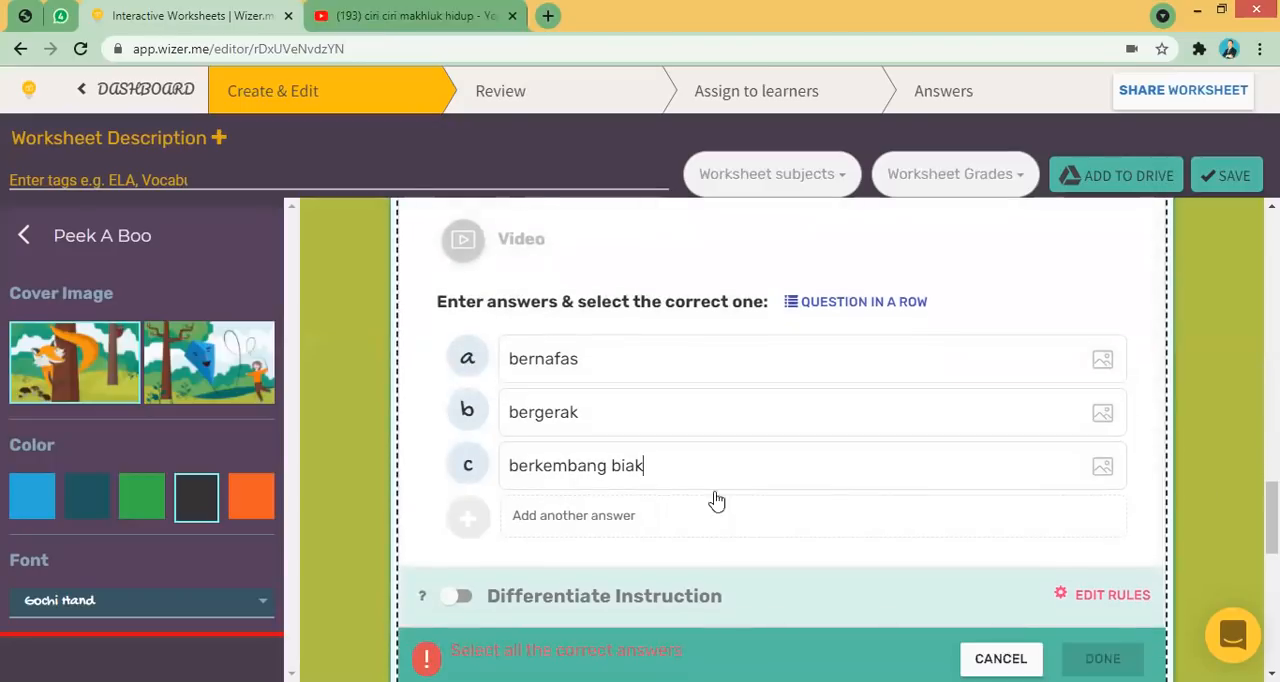
left_click(563, 521)
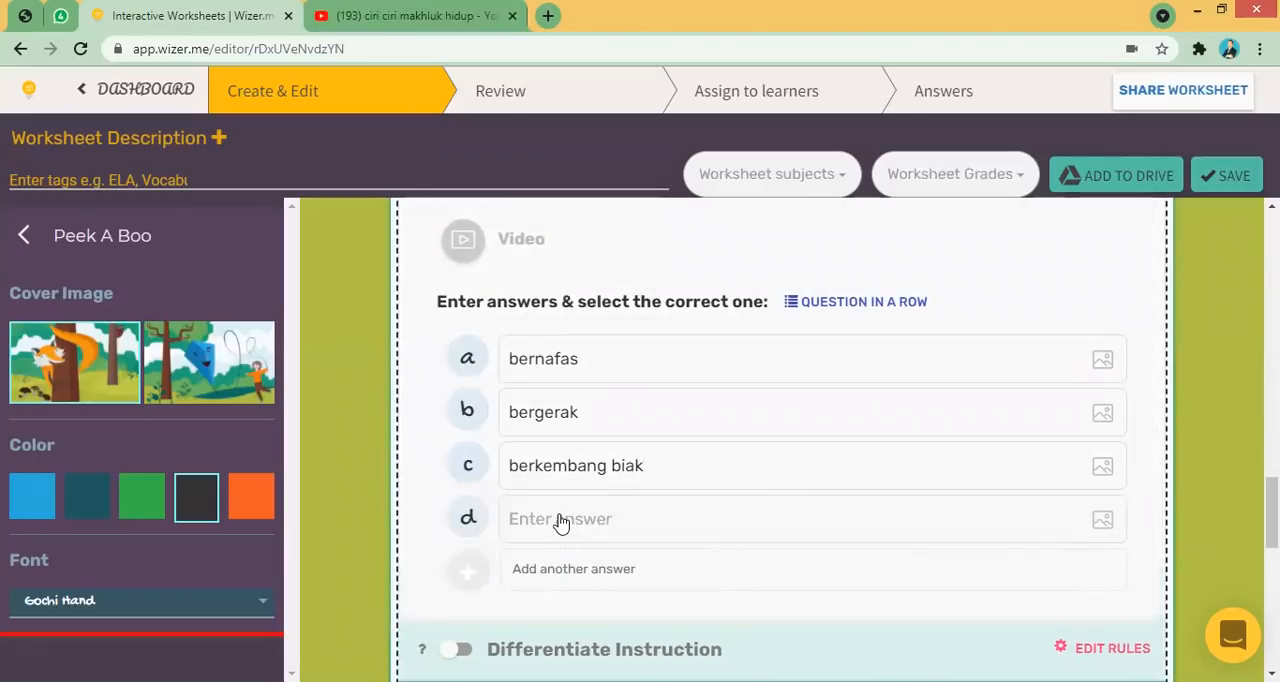
type("membesar")
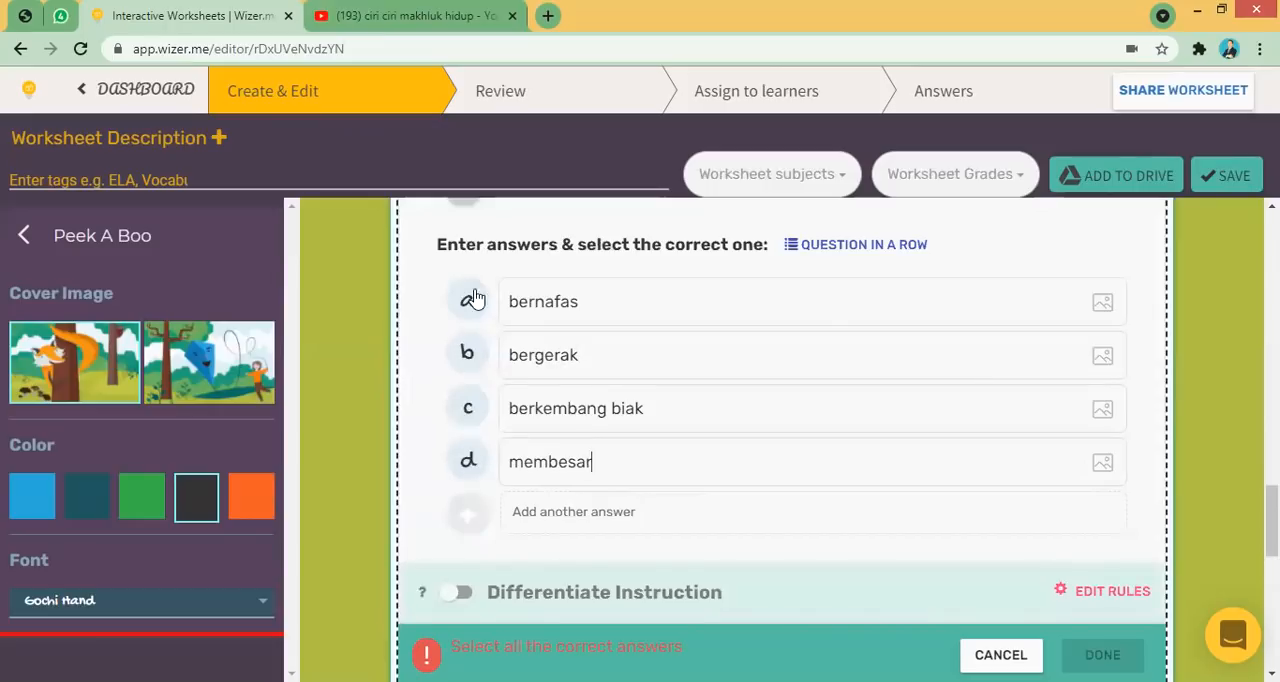
left_click(469, 464)
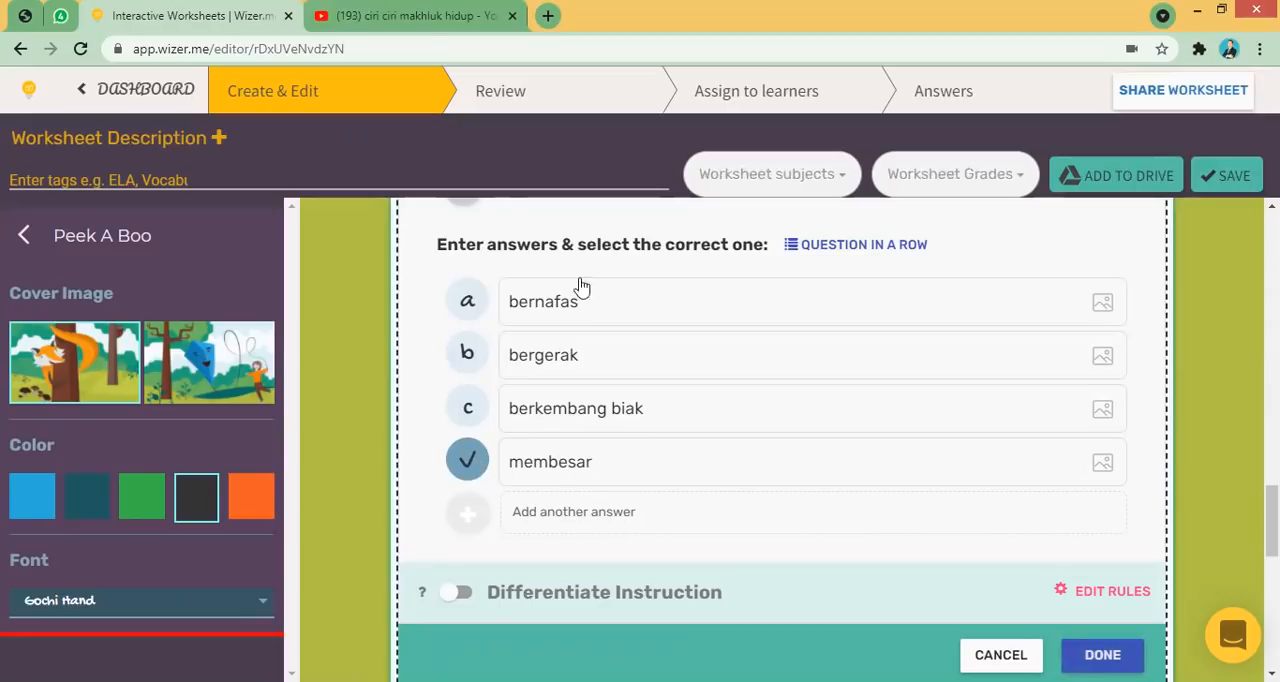
- Finish the Multiple Choice task and set its point value to 5
left_click_drag(1272, 515, 1272, 543)
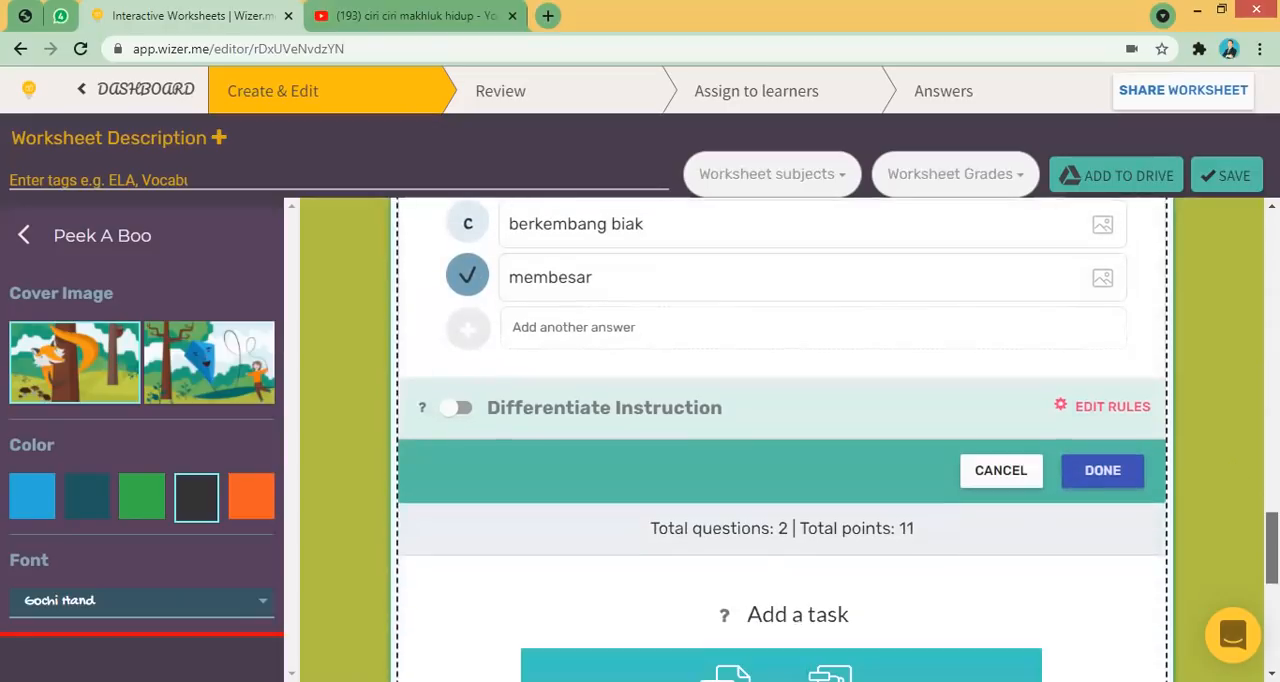
left_click(1099, 472)
left_click_drag(1272, 620, 1272, 477)
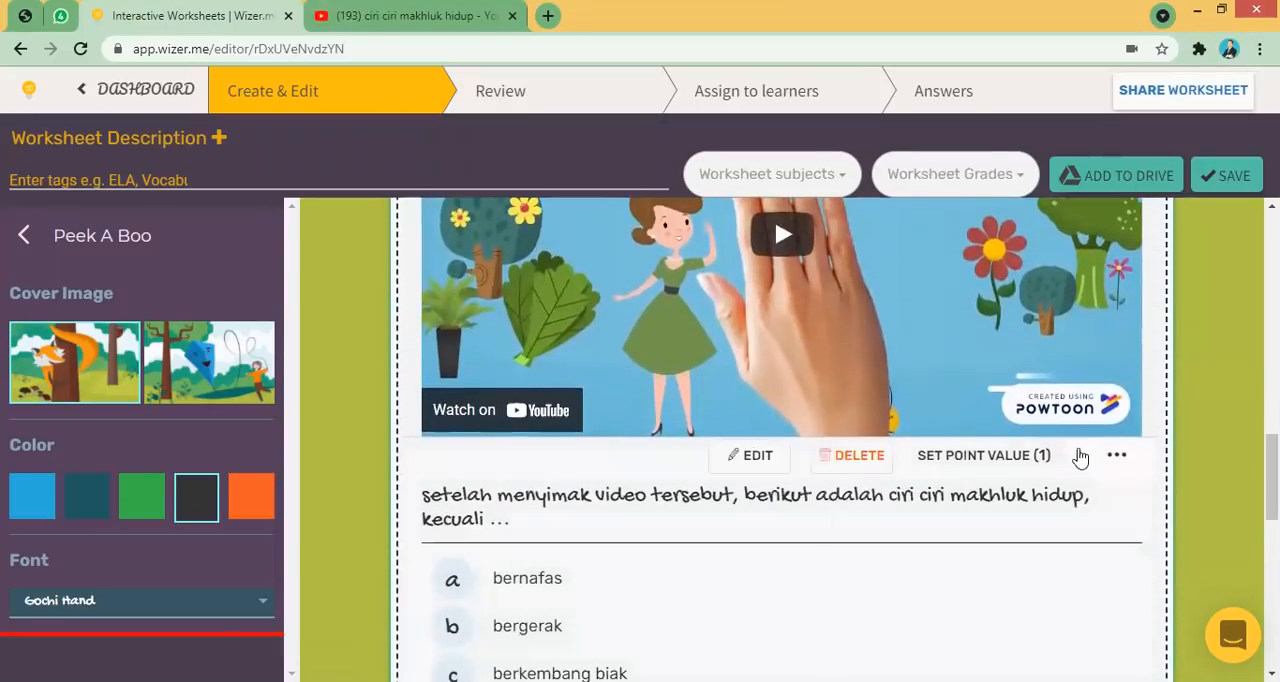
left_click(1022, 462)
left_click_drag(583, 371, 483, 375)
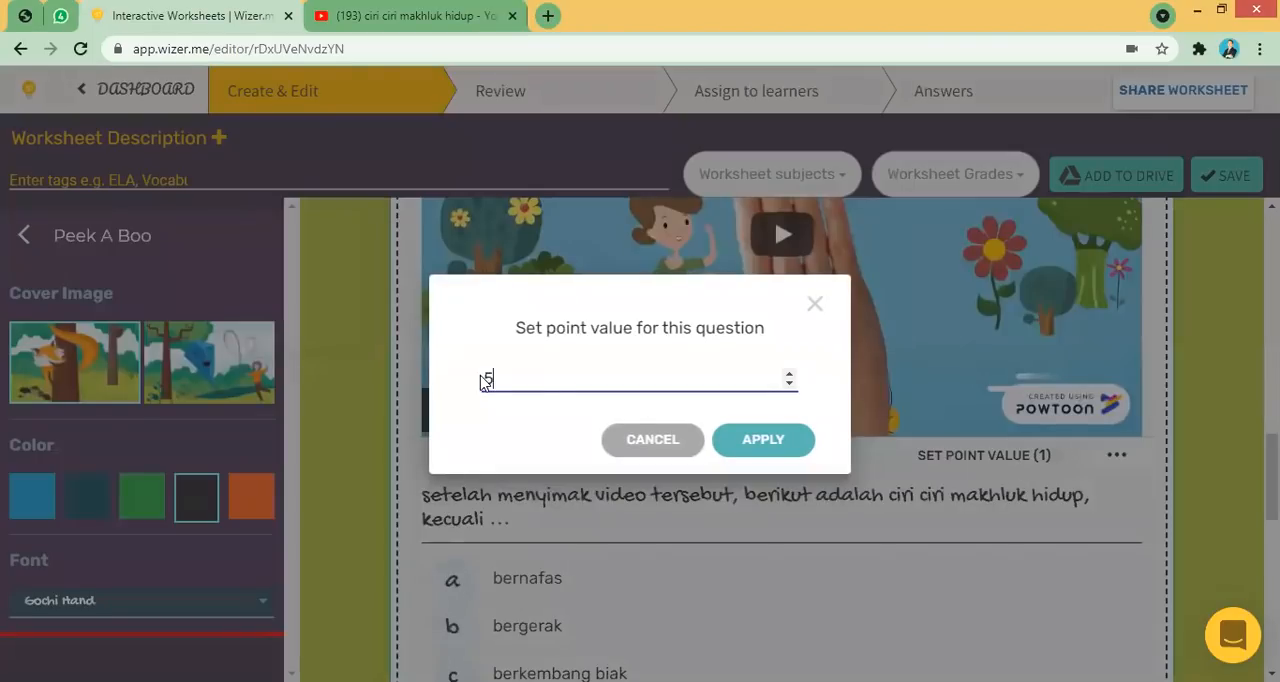
left_click(752, 441)
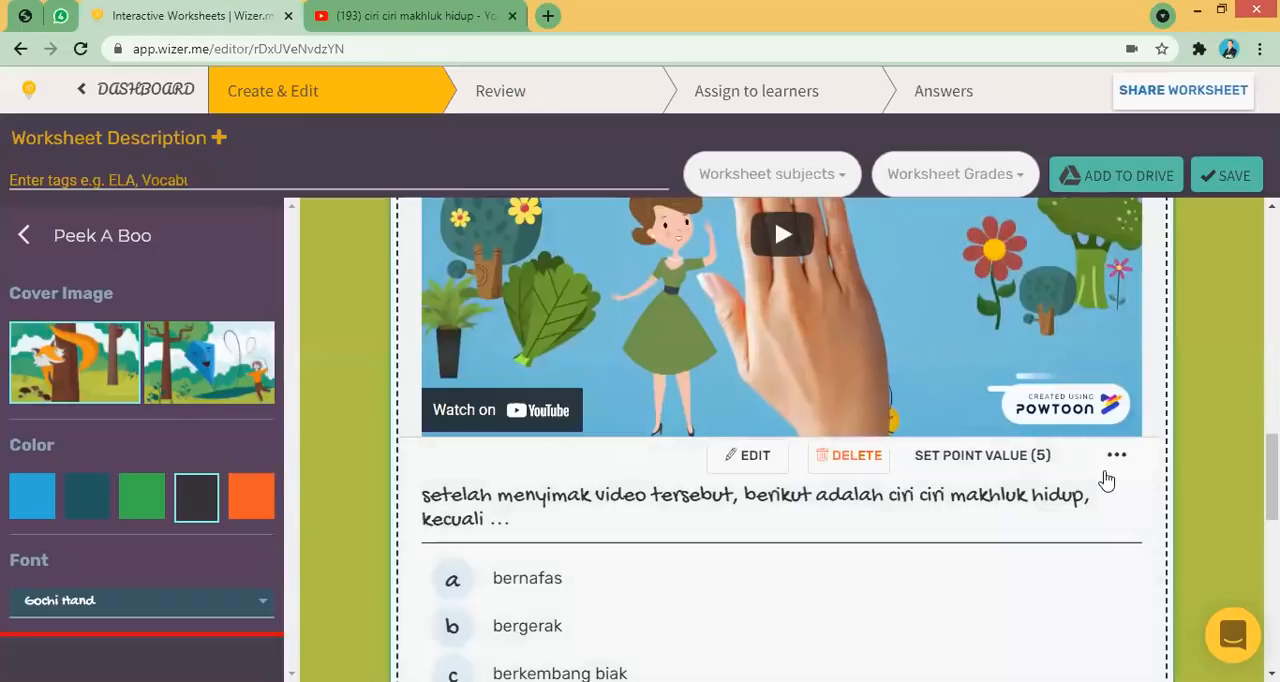
- Add a Fill On An Image task below and upload the image "Hewan_vetebrata" from the desktop folder
scroll(774, 217, "down", 5)
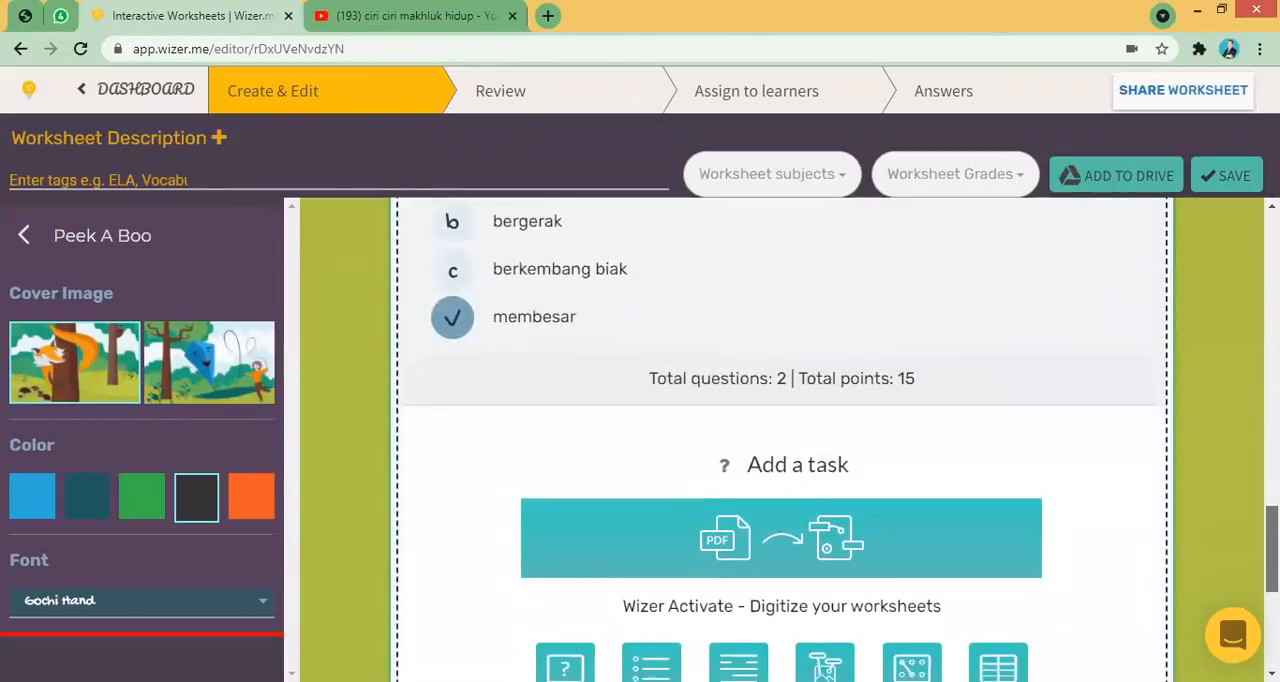
scroll(826, 495, "down", 2)
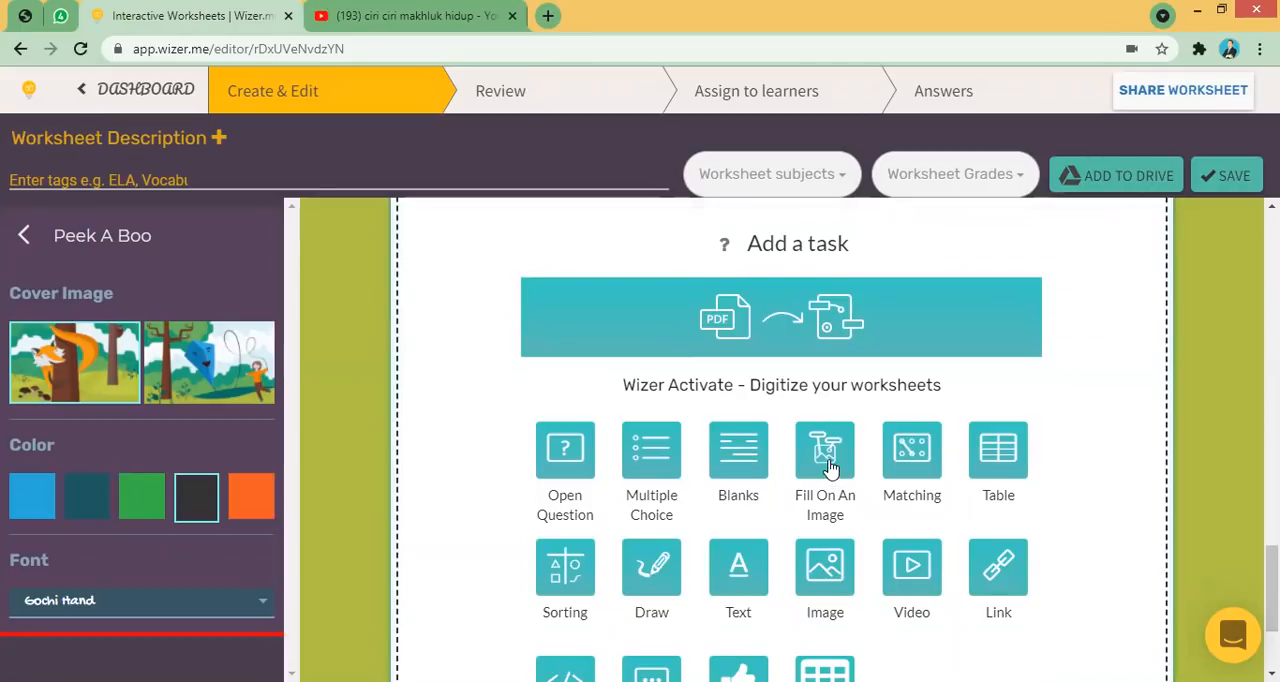
left_click(826, 455)
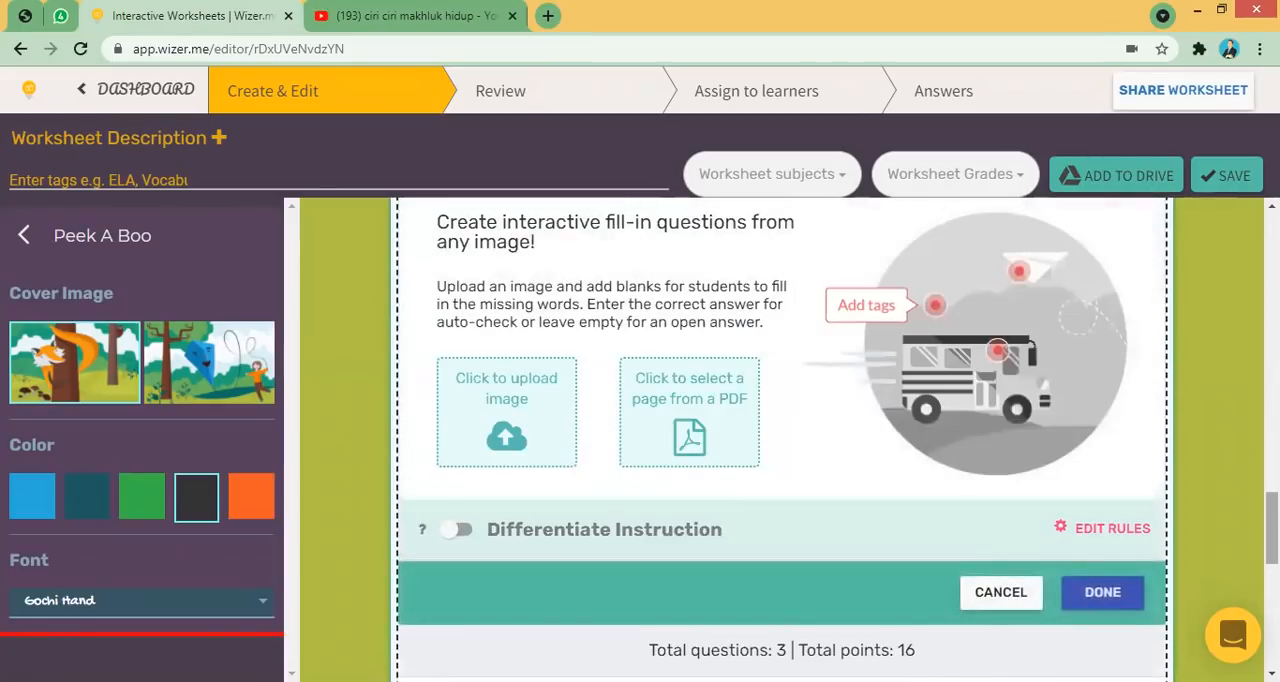
scroll(937, 437, "up", 1)
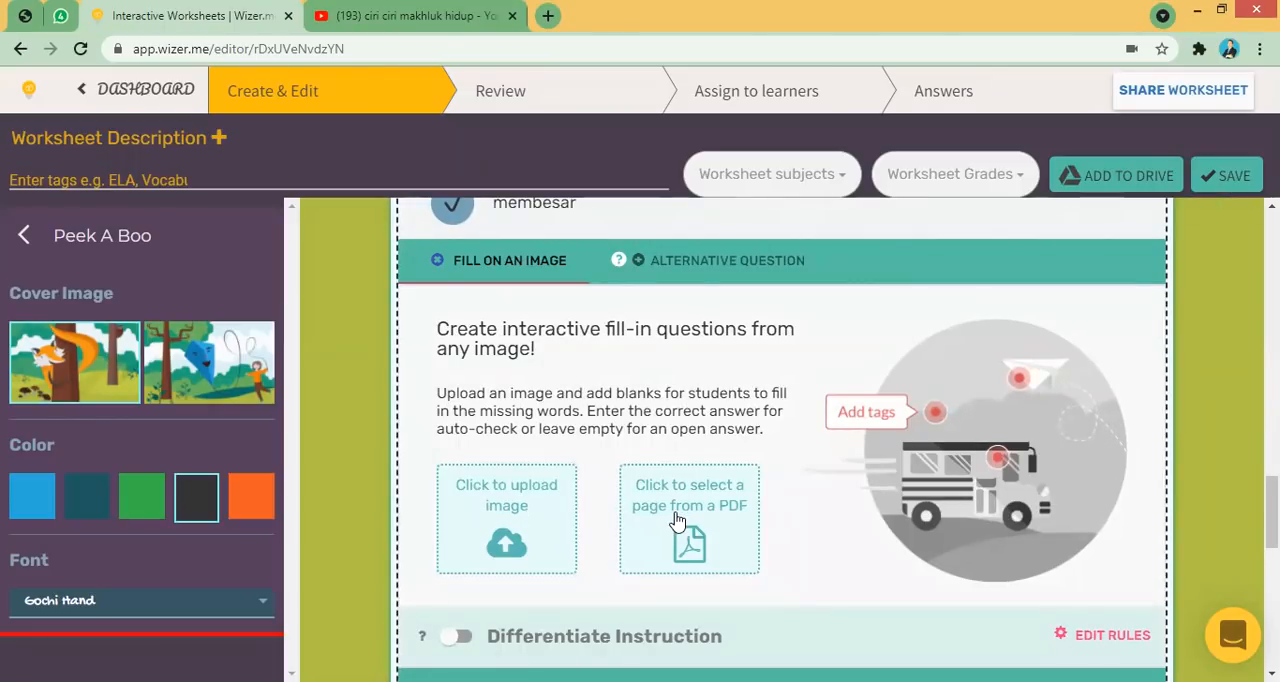
left_click(553, 514)
left_click(757, 382)
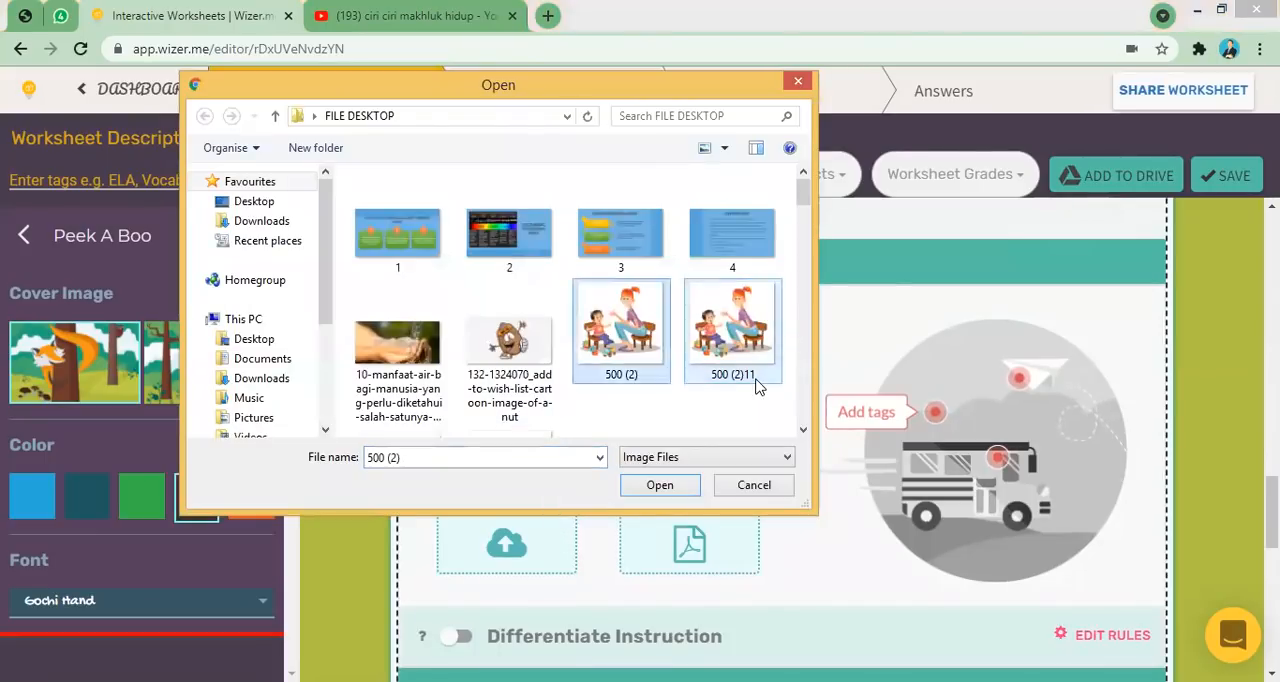
key("Down")
key("Down")
key("Down")
key("Down")
key("Down")
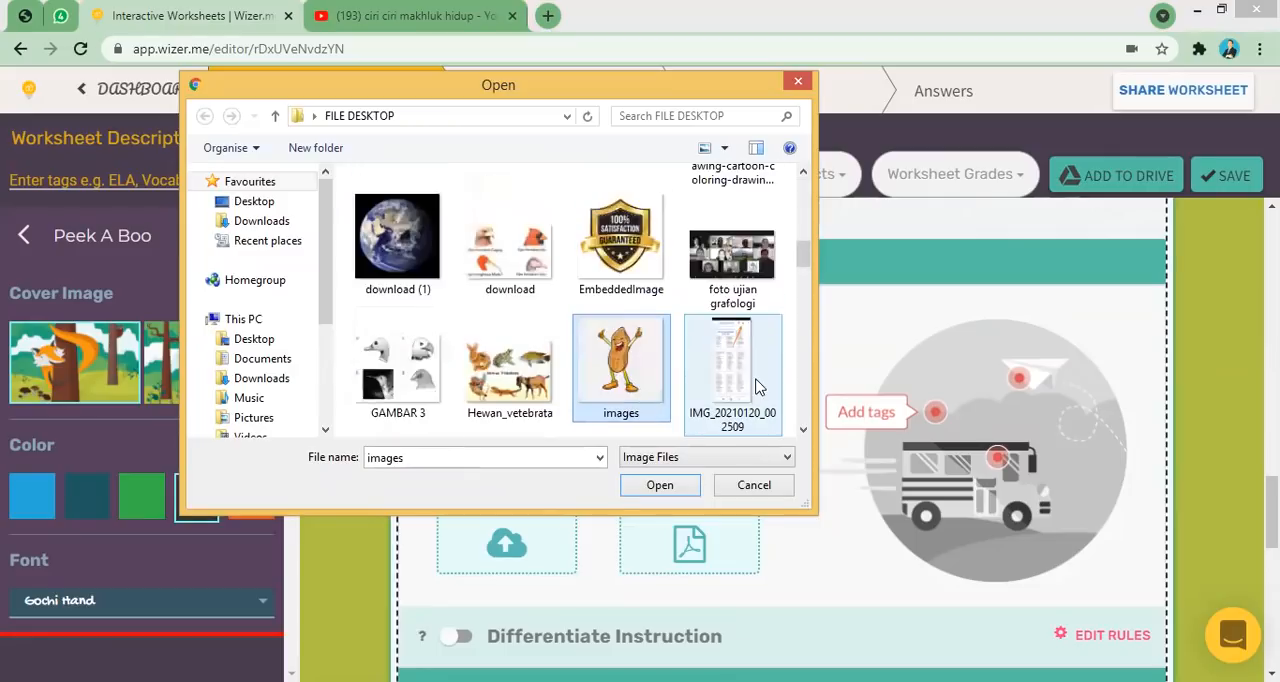
key("Left")
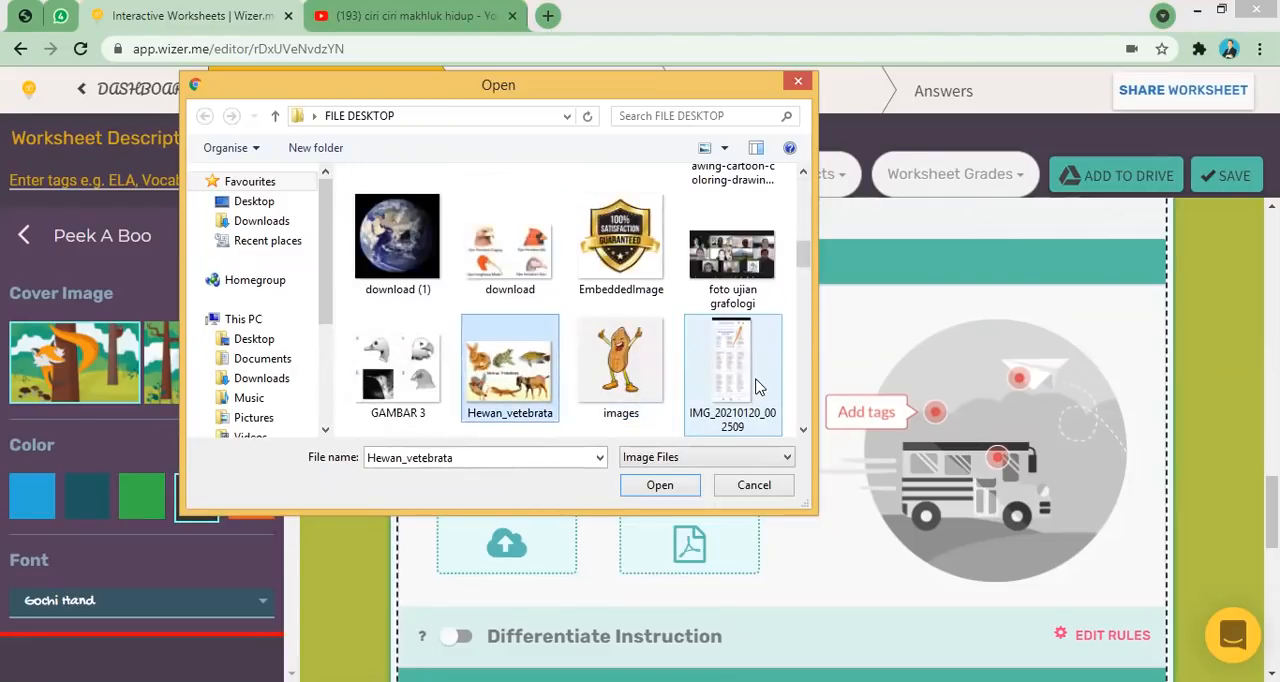
key("Return")
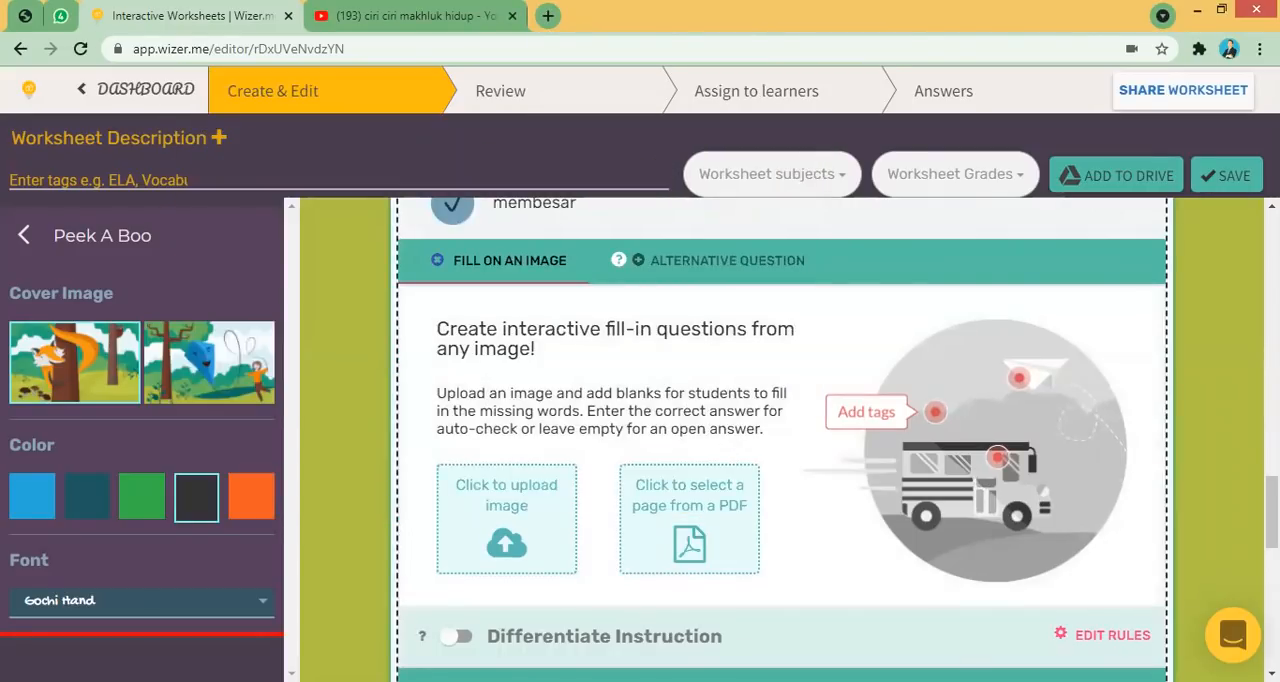
- Set the Fill On An Image title to "tuliskan nama kelompok hewan yang diberi tanda...!!" and make it bold
scroll(723, 446, "down", 1)
scroll(782, 440, "down", 4)
scroll(782, 440, "up", 3)
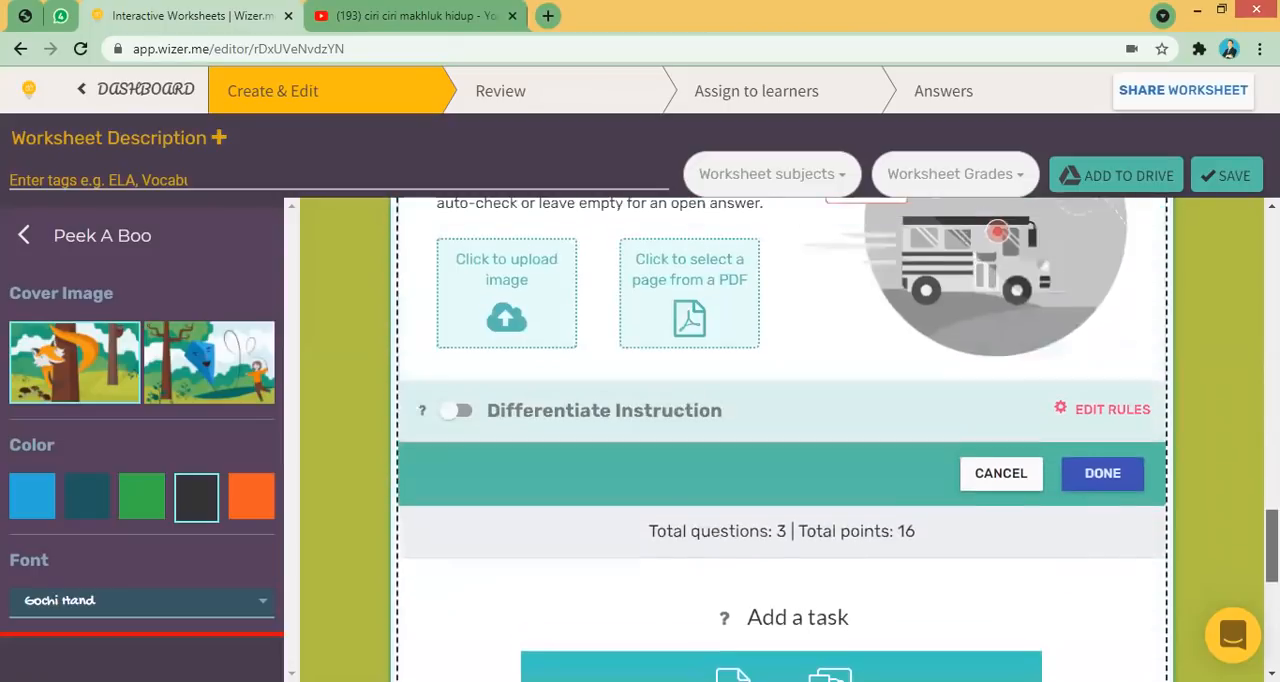
scroll(782, 440, "up", 1)
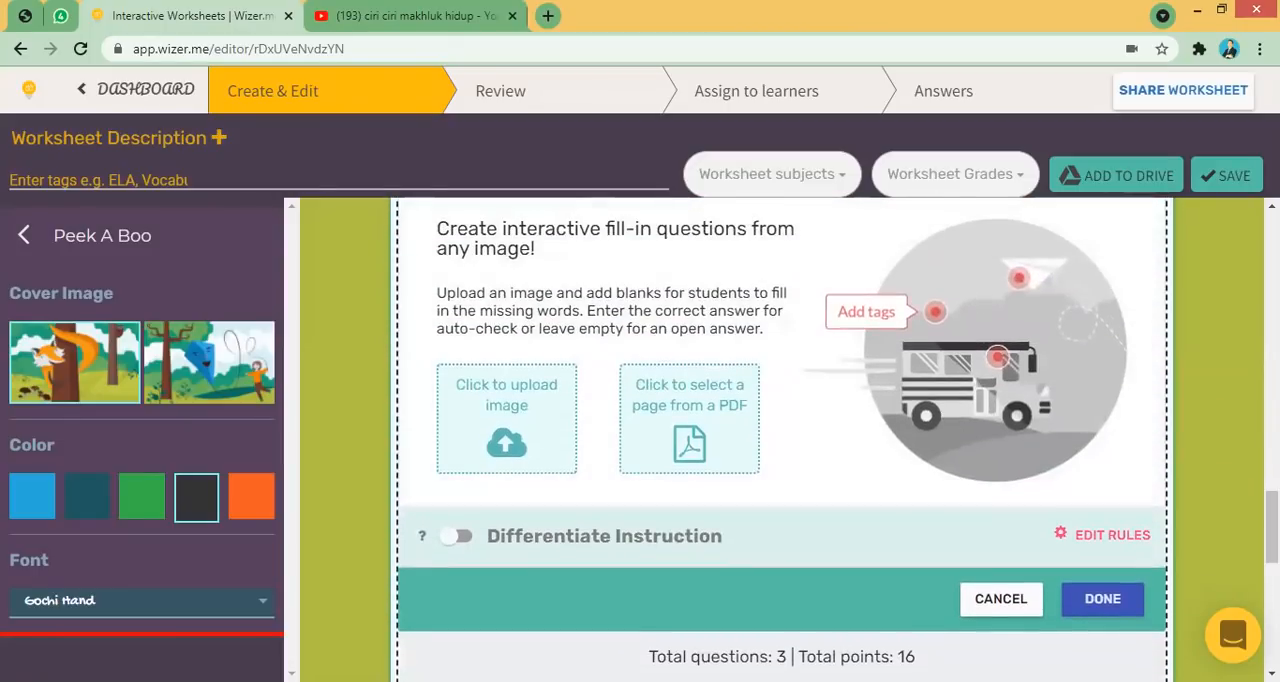
scroll(673, 305, "down", 2)
scroll(673, 305, "up", 6)
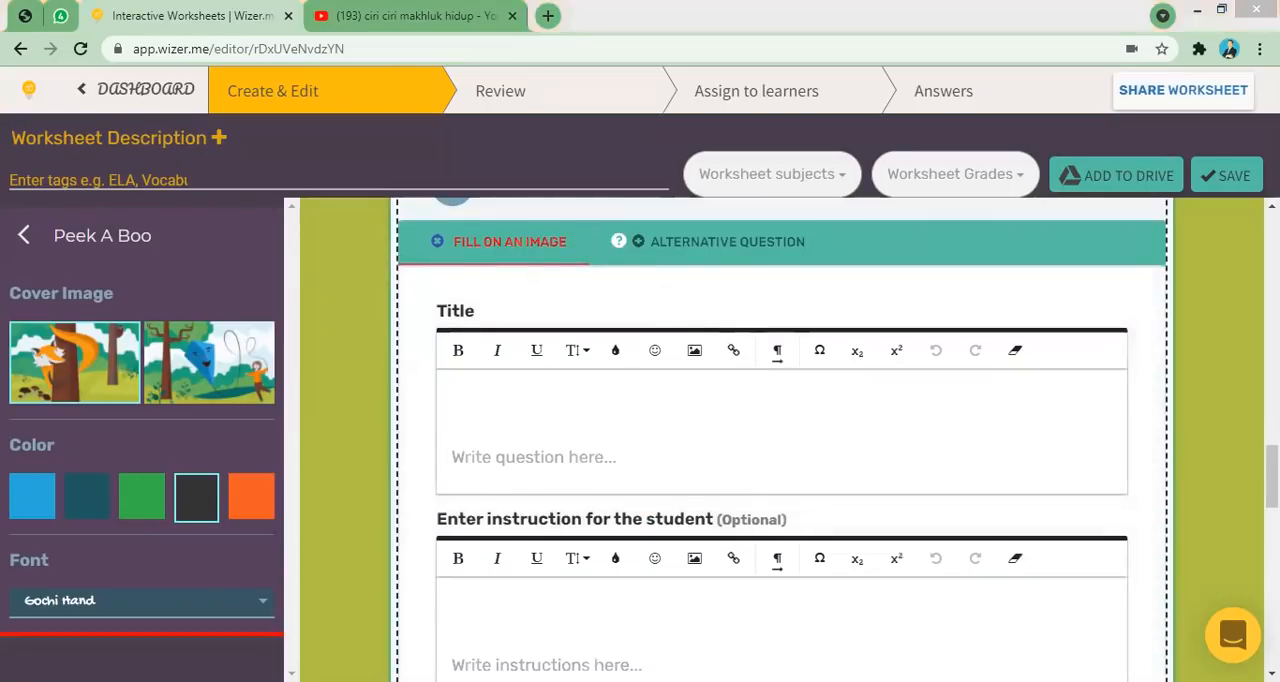
scroll(780, 440, "down", 6)
scroll(780, 440, "up", 4)
scroll(780, 440, "up", 3)
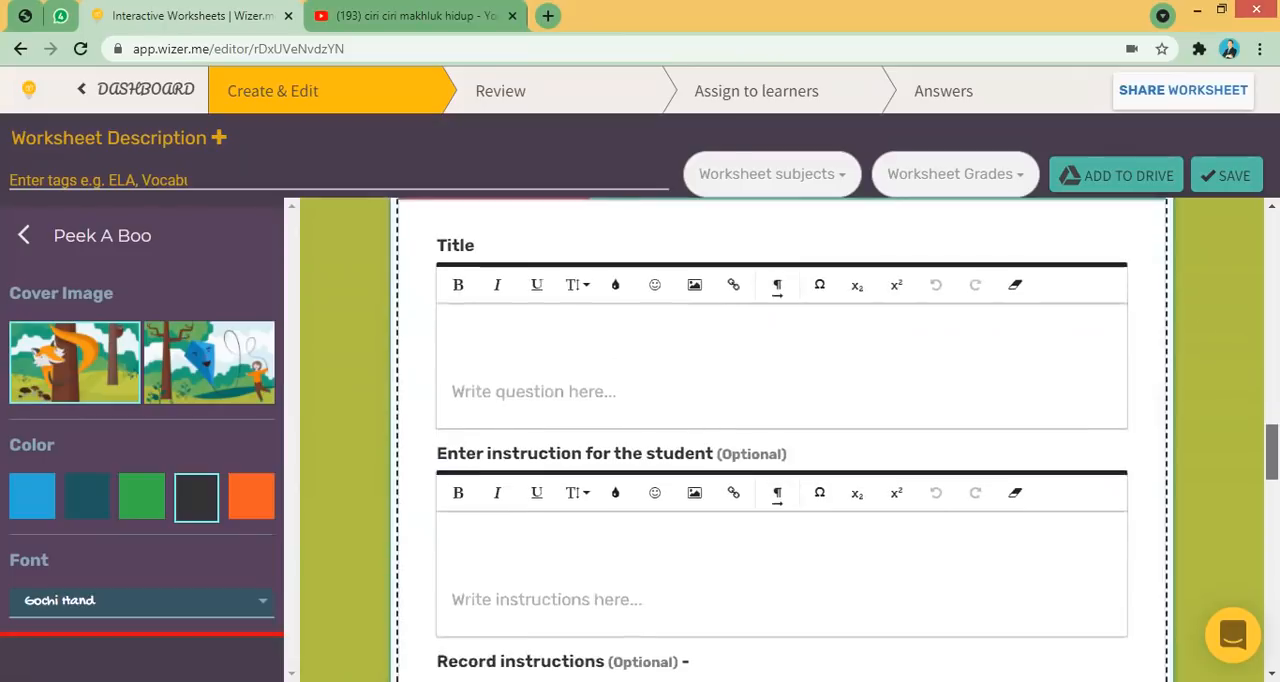
left_click(674, 364)
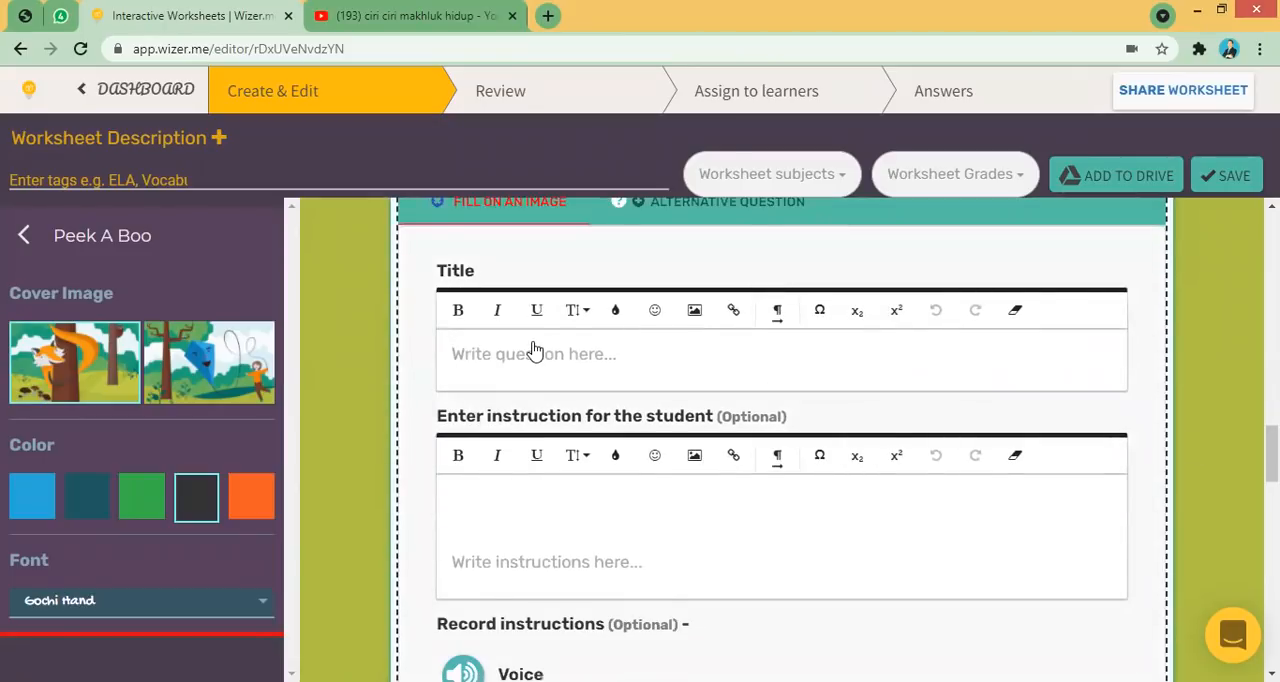
type("beri")
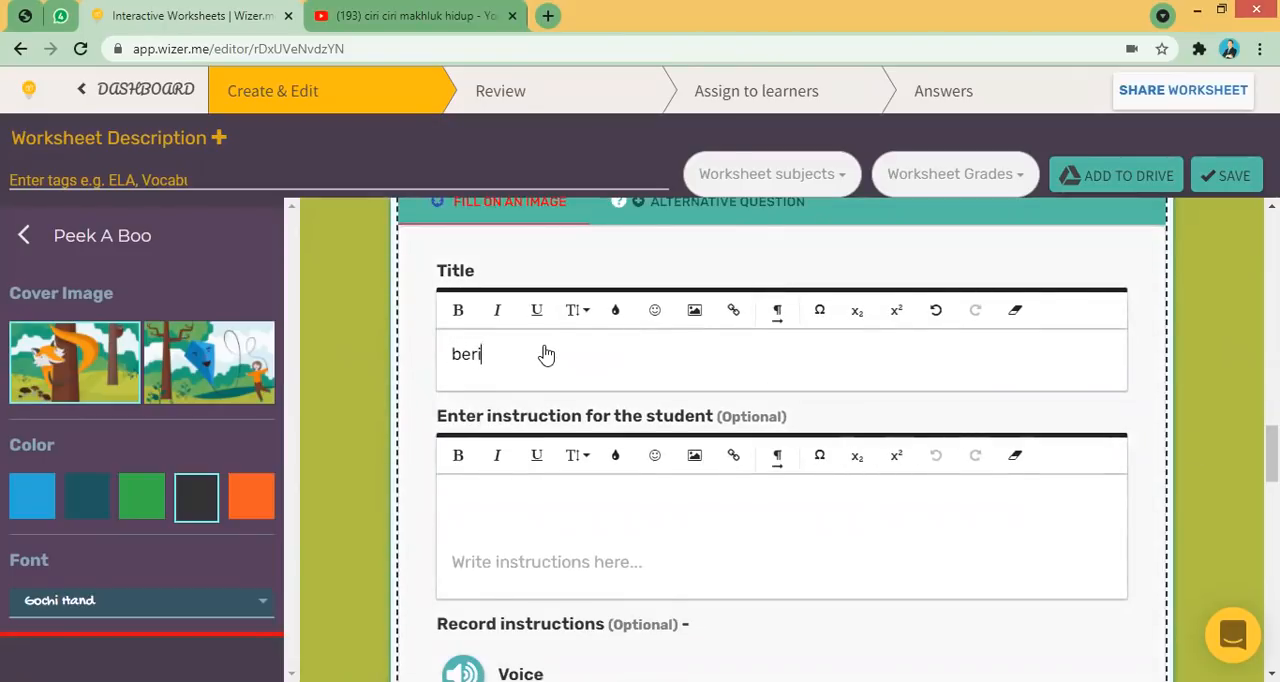
key("BackSpace")
key("BackSpace")
key("BackSpace")
key("BackSpace")
type("tuliska")
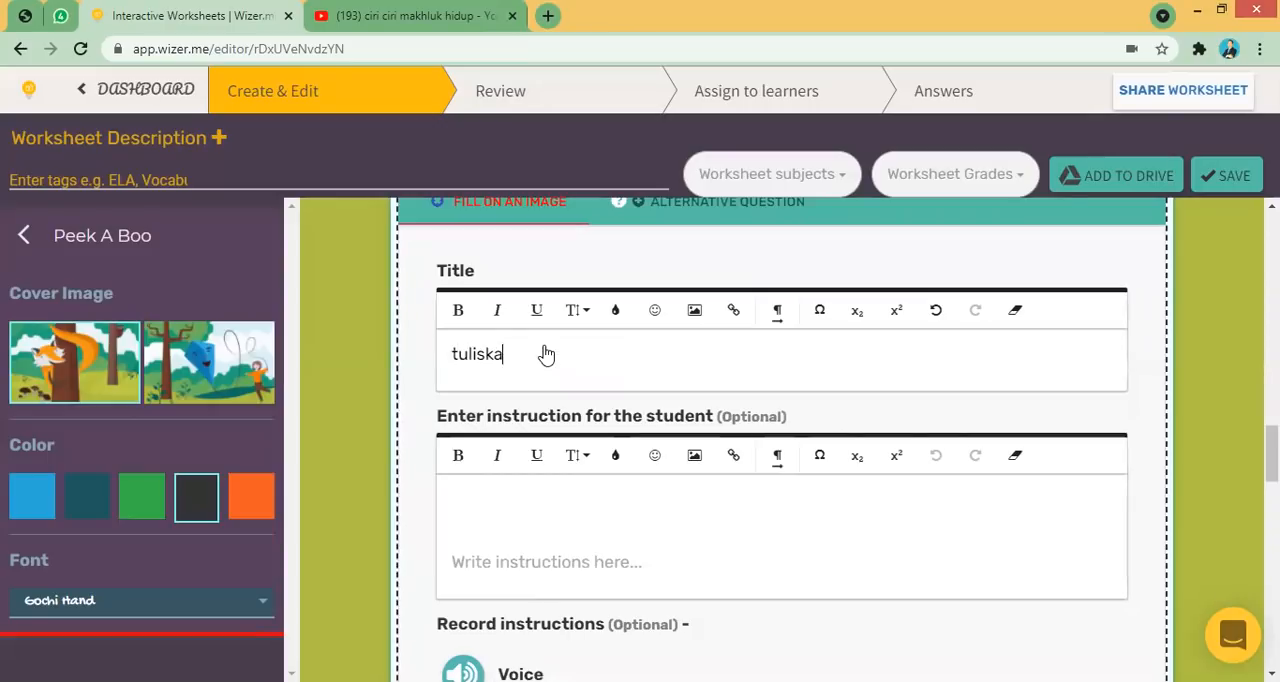
type("n nama kelompok hewan yang diberi tanda...!")
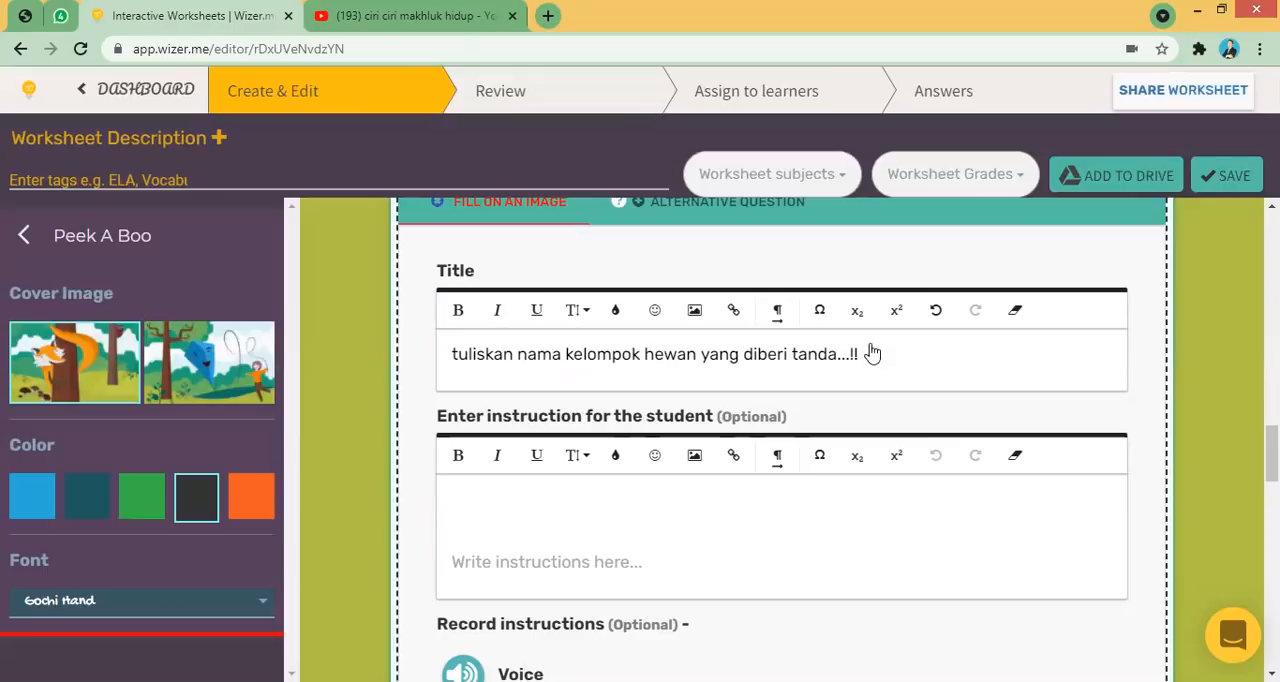
left_click_drag(874, 354, 449, 354)
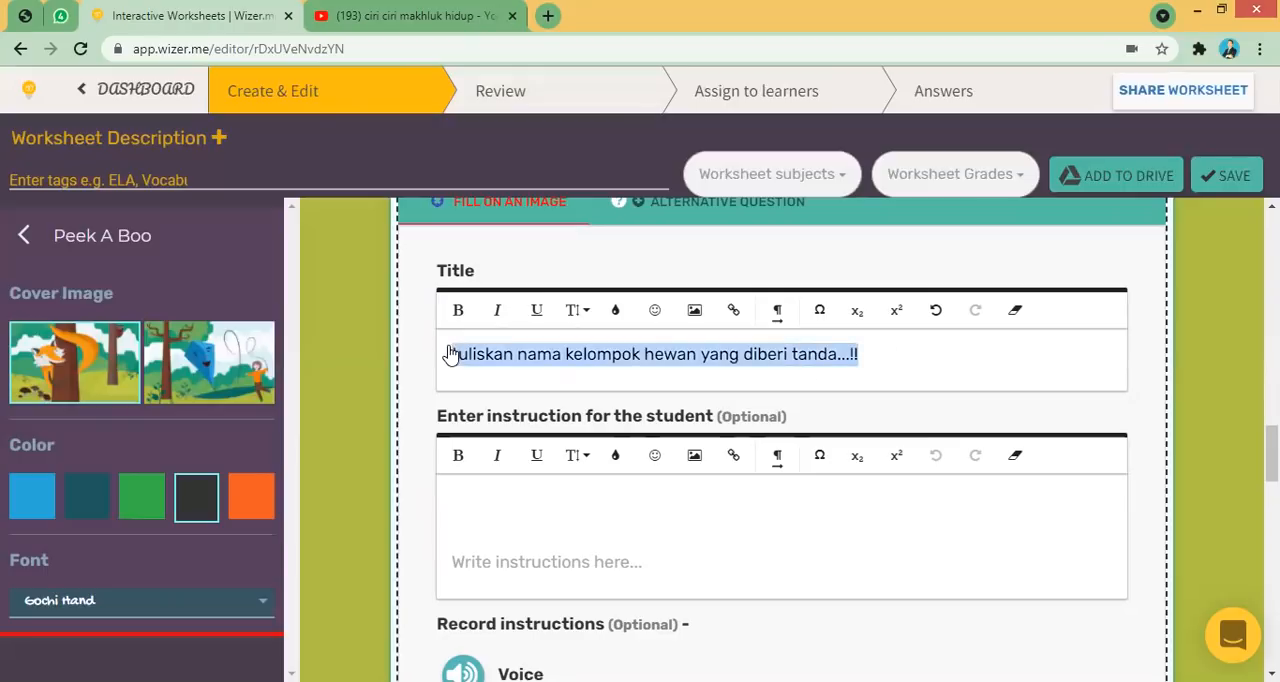
left_click(458, 310)
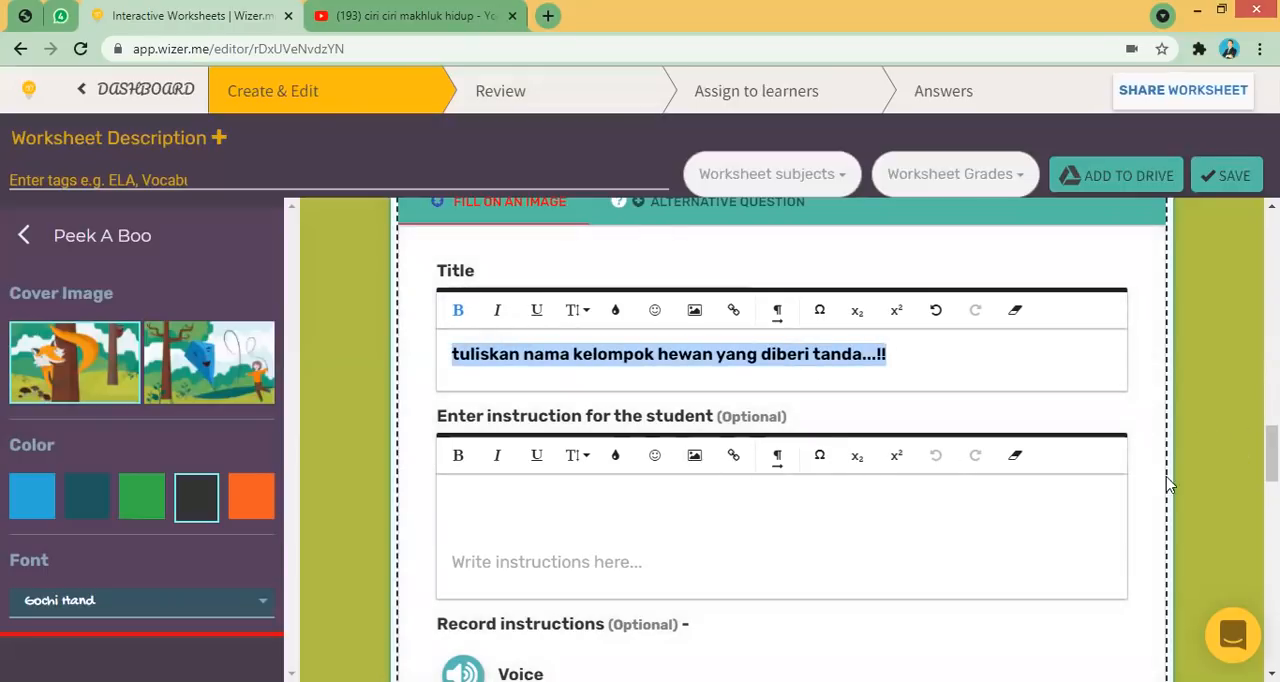
- Switch the tag view on and place a tag labelled "mamalia" on the rabbit in the image
scroll(694, 460, "down", 3)
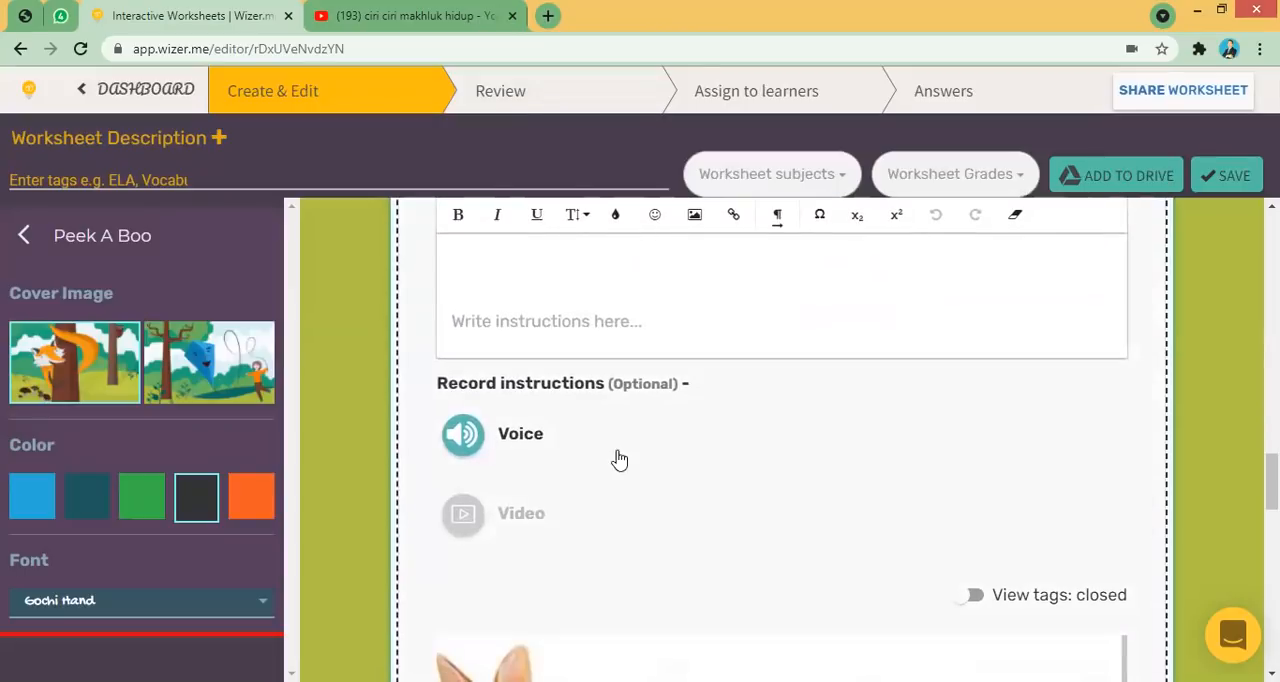
left_click(1272, 434)
left_click_drag(1272, 434, 1272, 518)
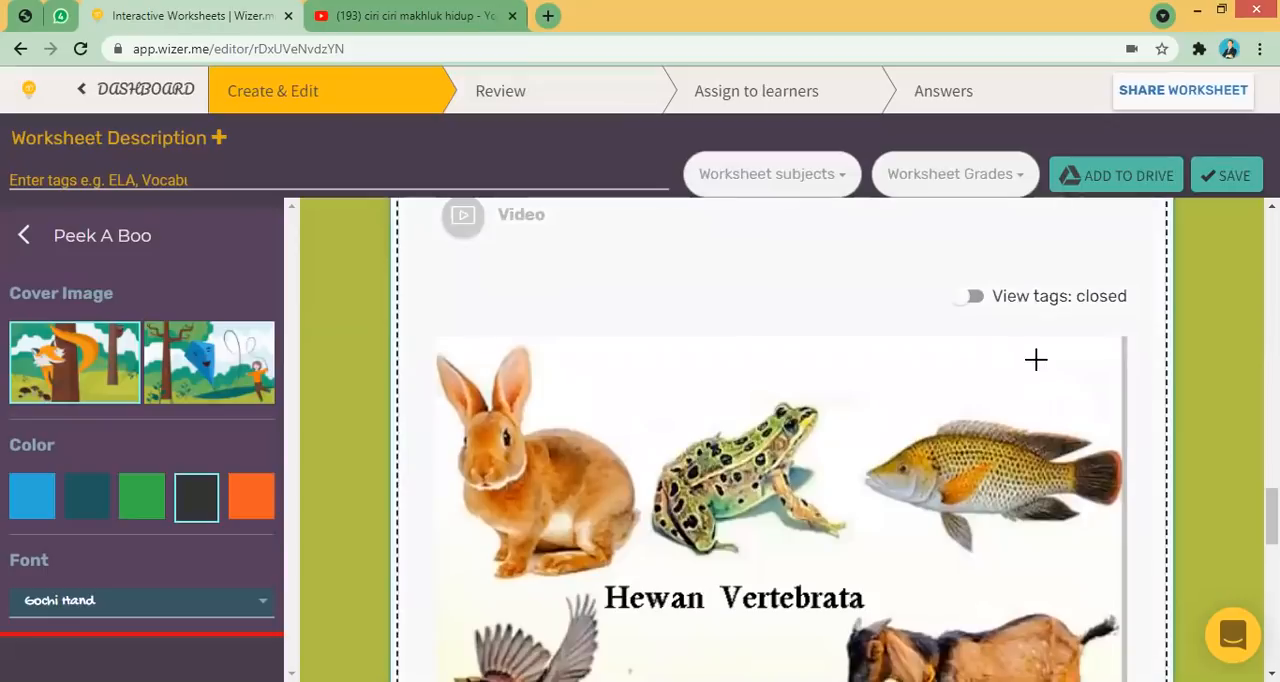
left_click(972, 295)
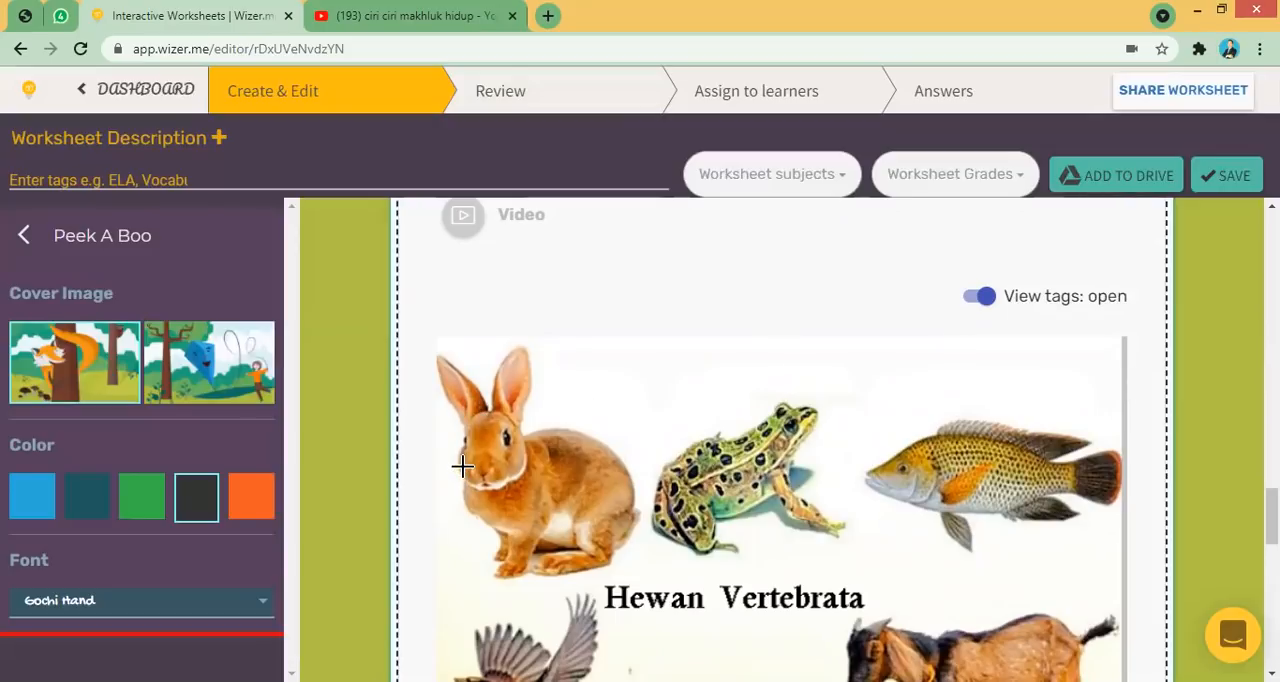
left_click(458, 516)
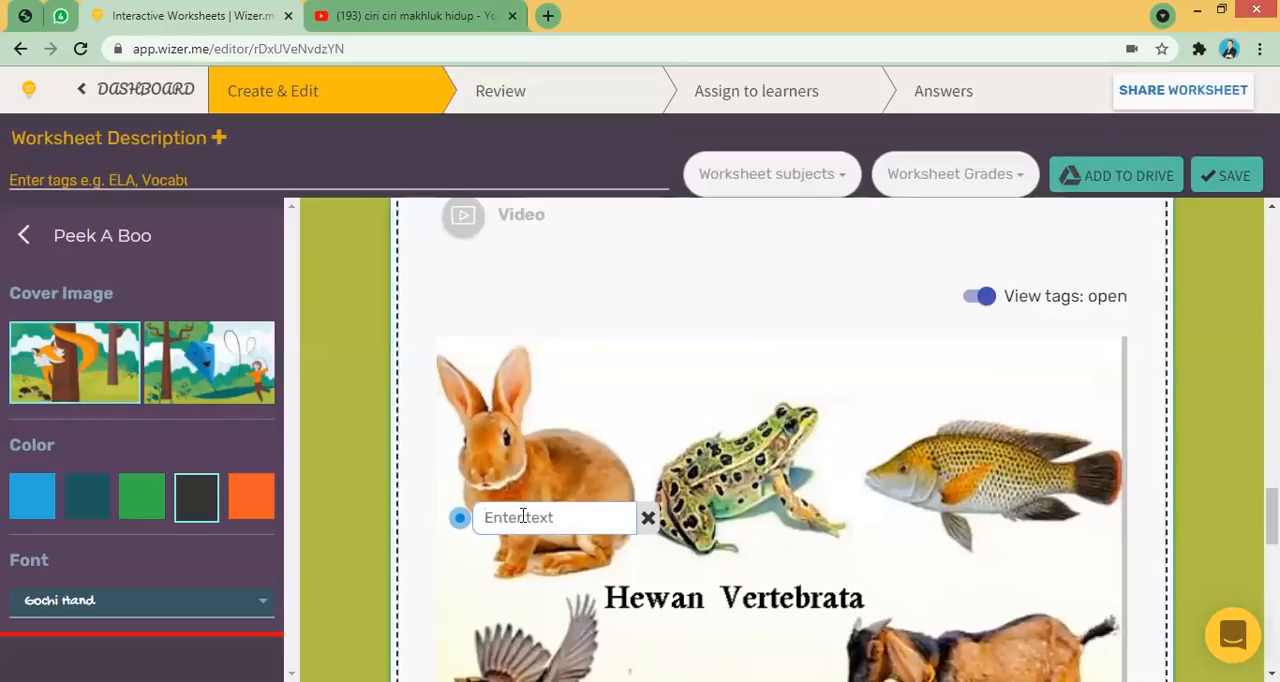
type("mamalia")
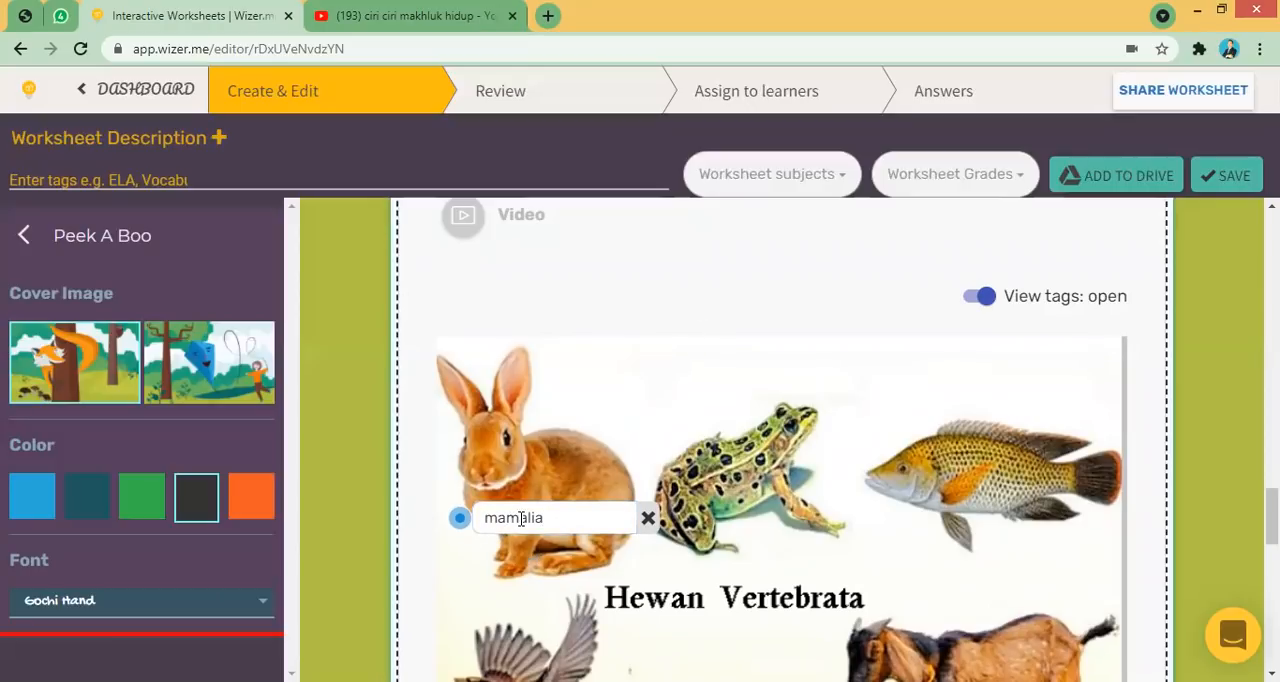
- Place tags labelled "amphibia" on the frog and "pisces" on the fish
left_click(670, 410)
type("amphibia")
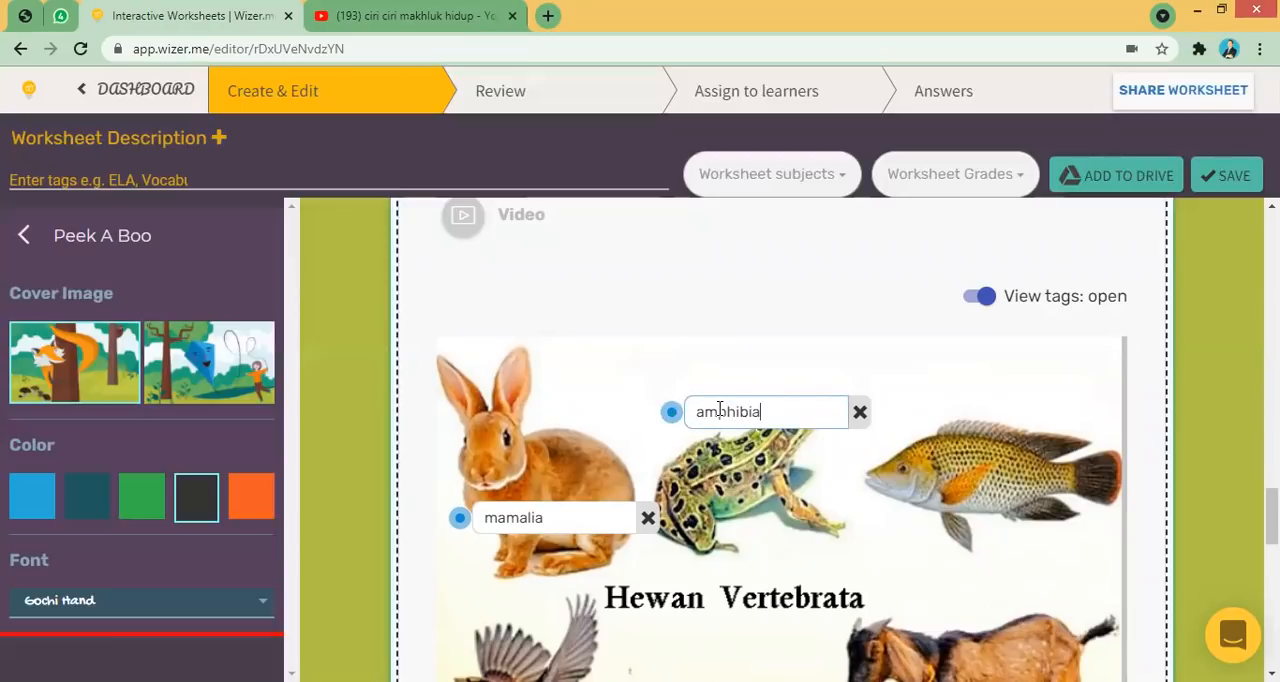
left_click(885, 498)
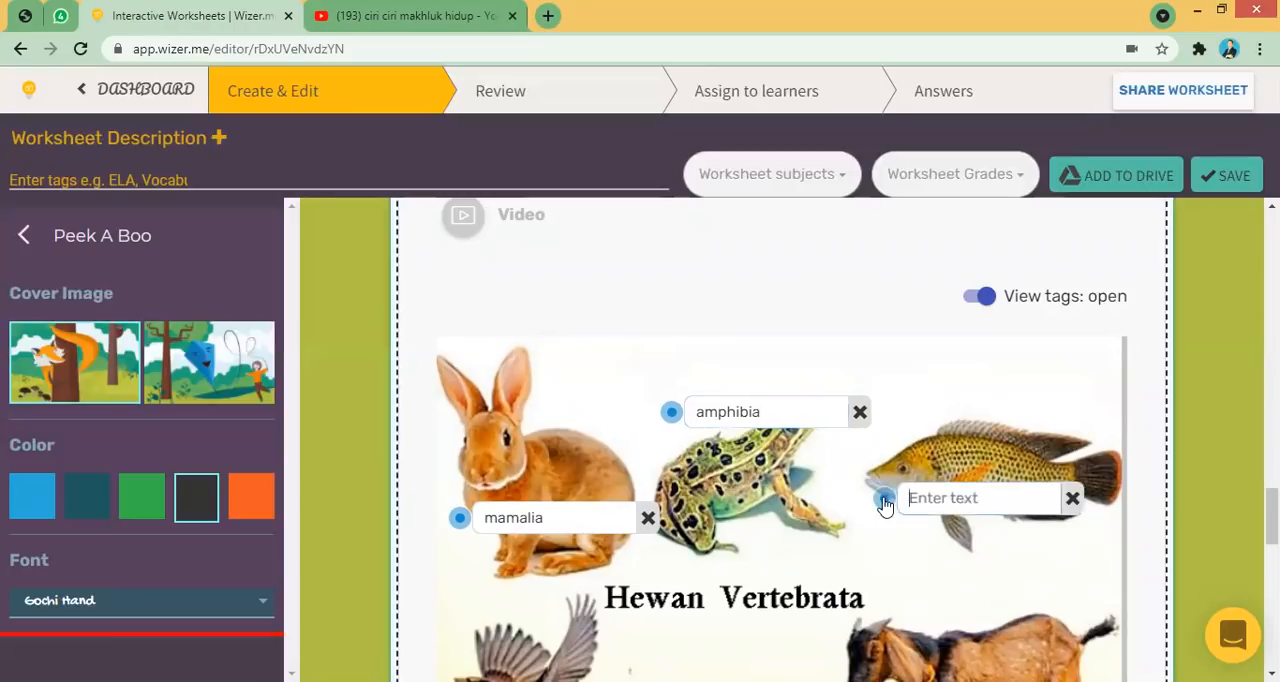
type("pisces")
- Place tags labelled "aves" on the bird and "reptilia" on the lizard
scroll(442, 592, "down", 2)
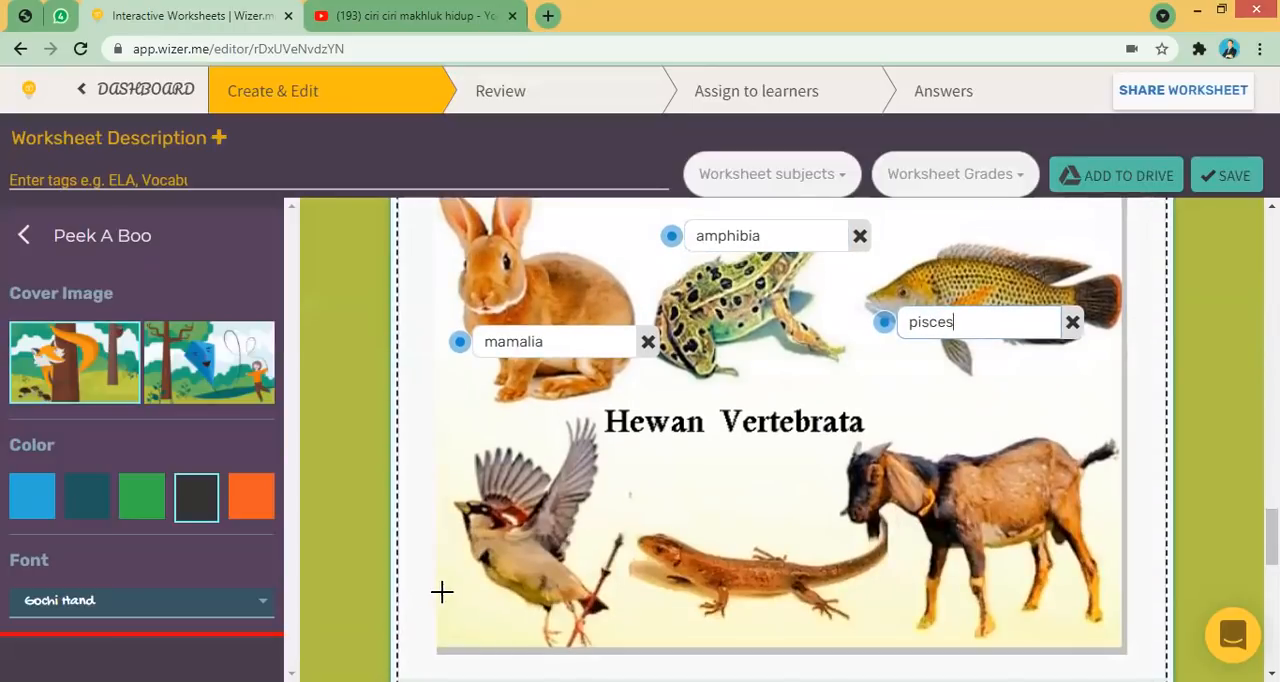
left_click(455, 600)
type("aves")
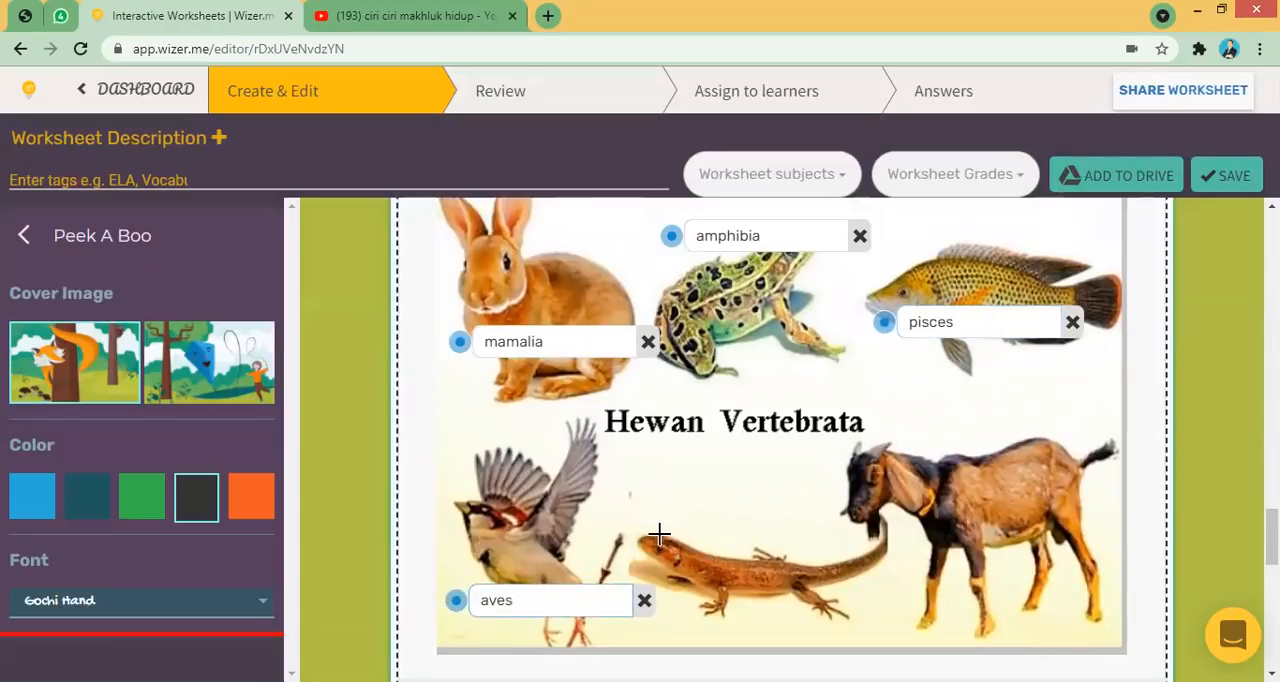
left_click(660, 532)
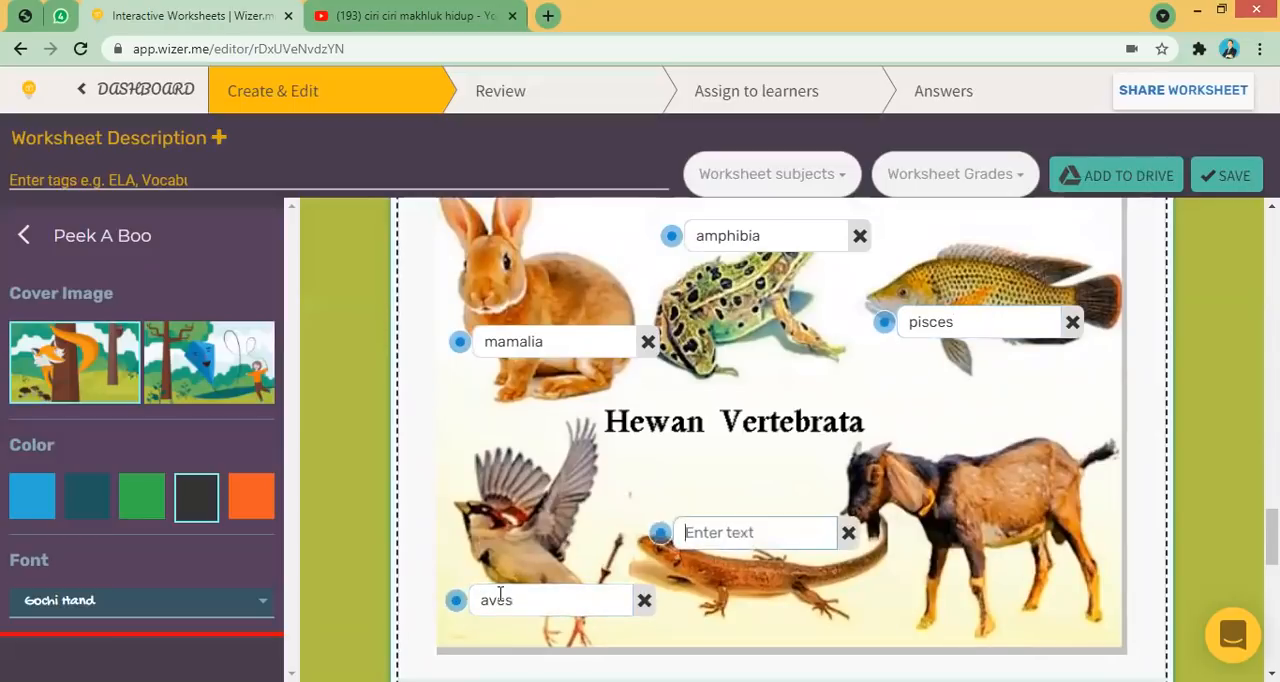
type("reptilia")
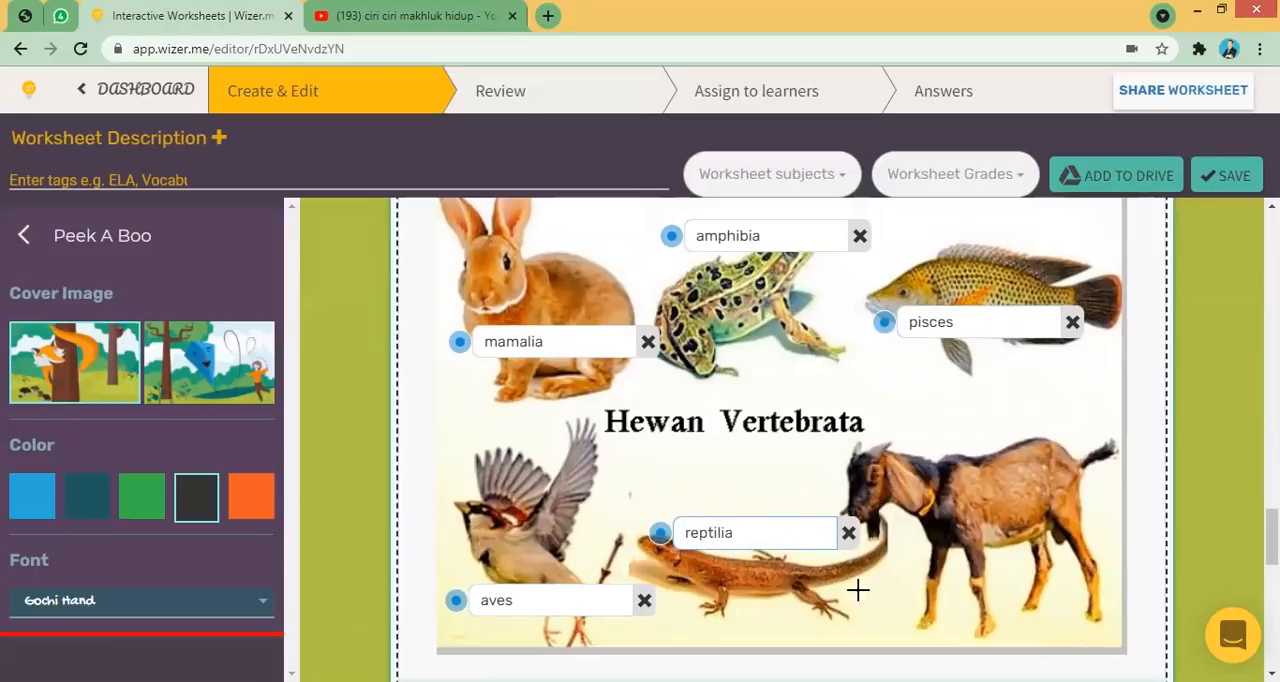
- Place a tag labelled "mamalia" on the goat, review the tagged image and finish the Fill On An Image task
left_click(875, 600)
type("mamalia")
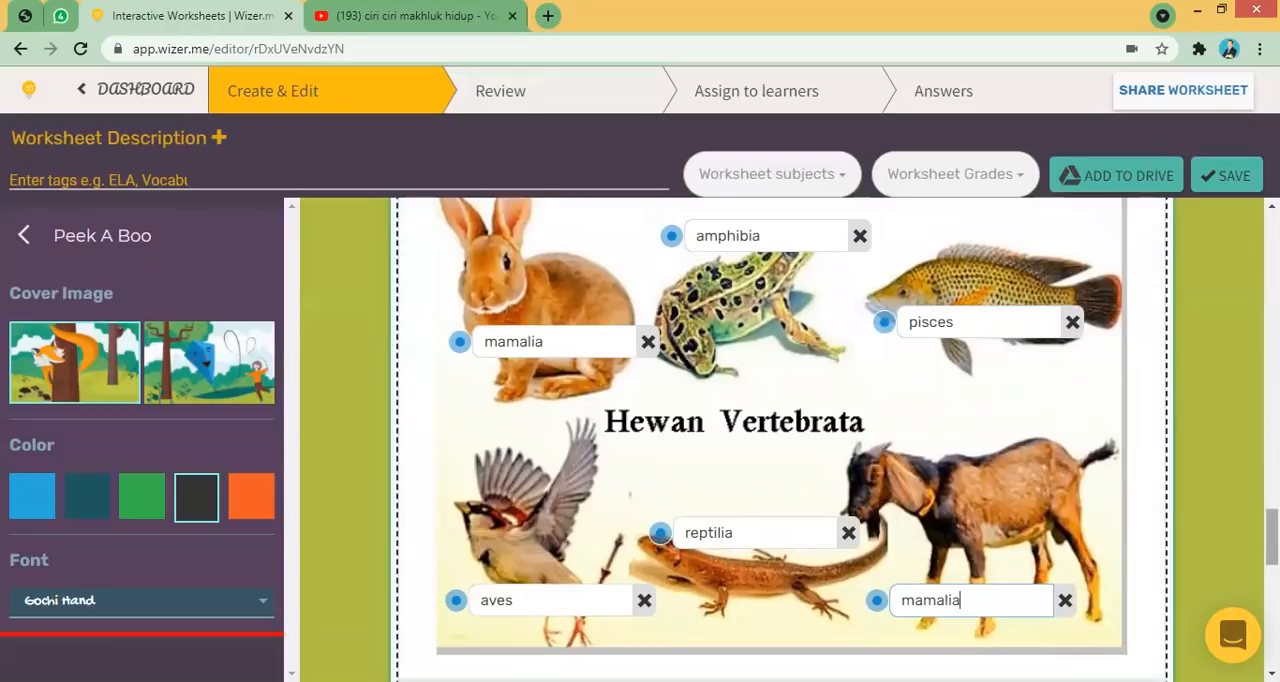
scroll(913, 476, "down", 1)
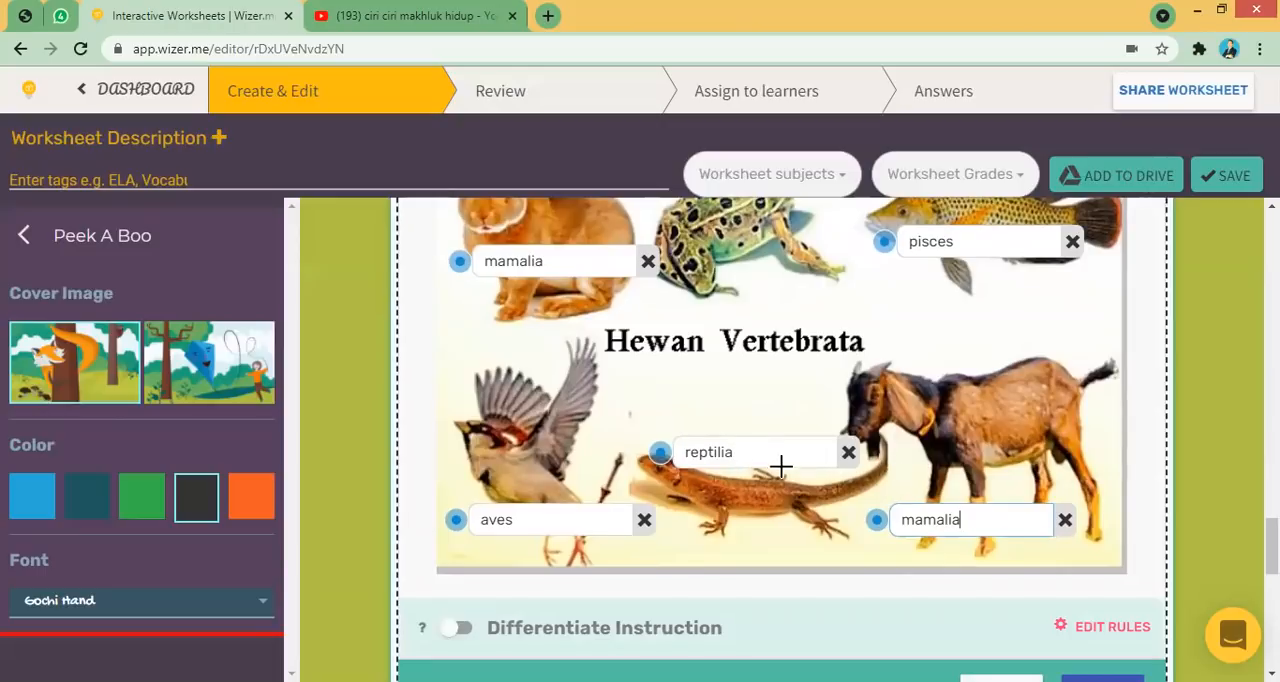
scroll(780, 440, "down", 1)
scroll(780, 440, "up", 4)
scroll(780, 440, "down", 1)
scroll(780, 440, "up", 4)
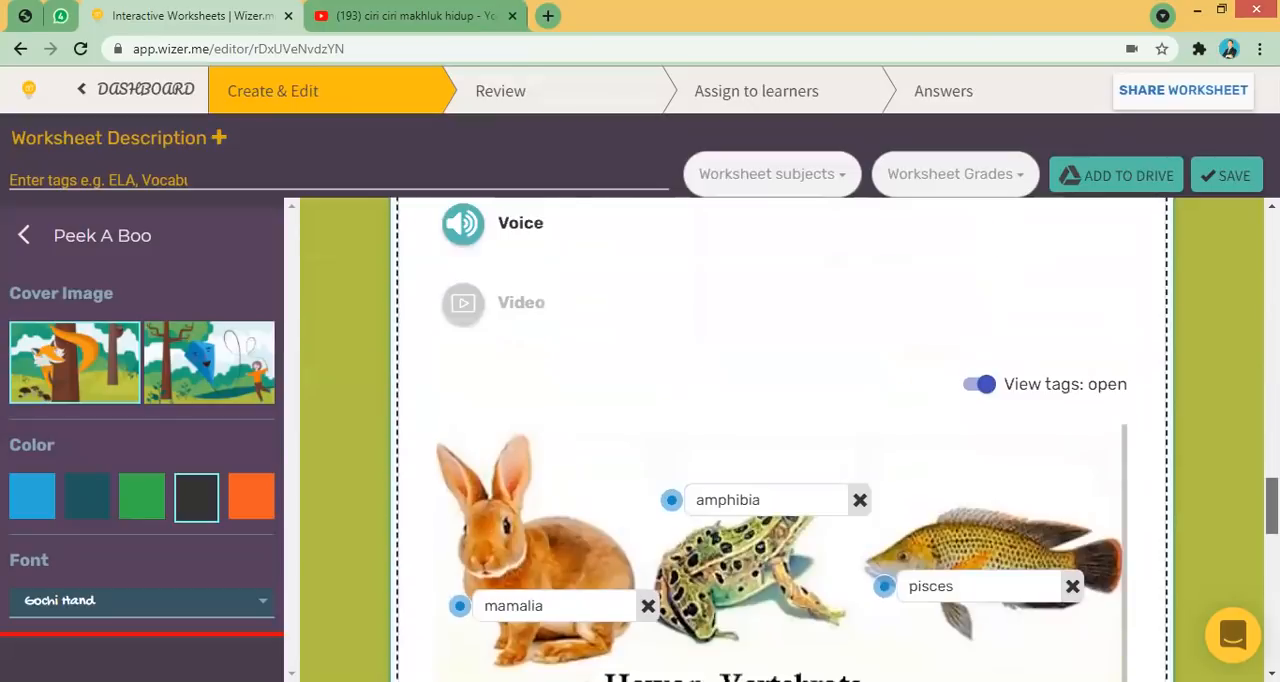
scroll(780, 440, "up", 1)
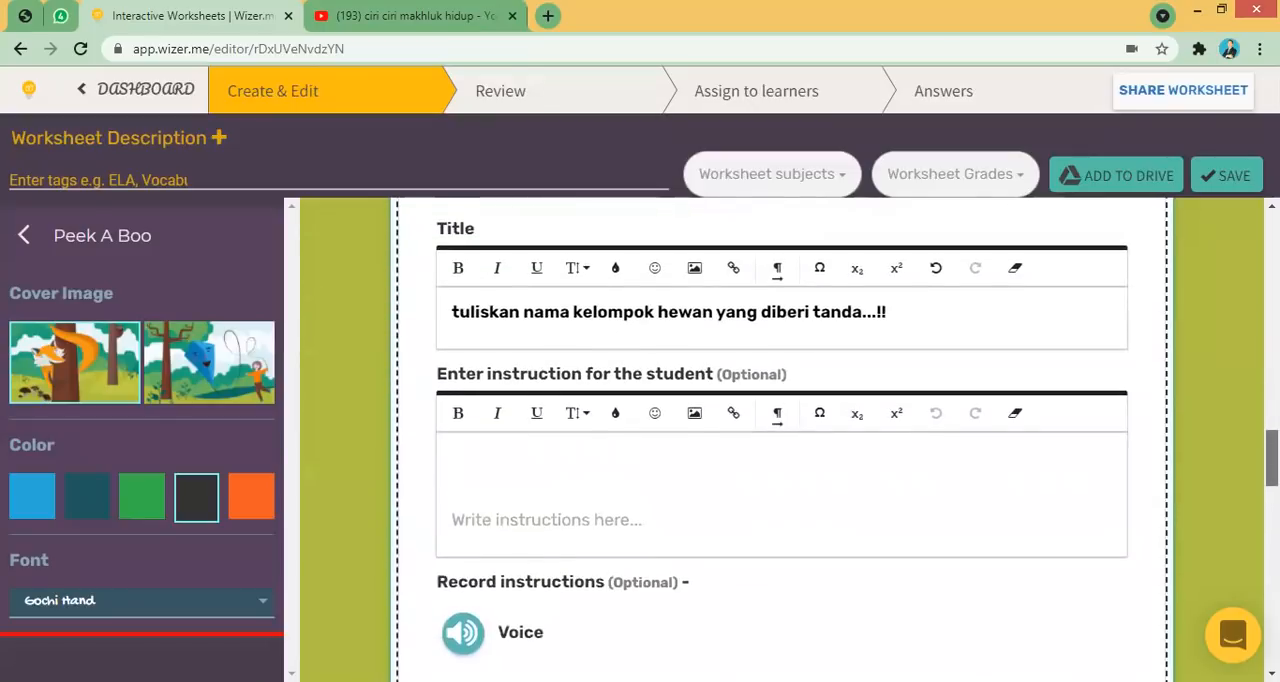
scroll(780, 440, "down", 7)
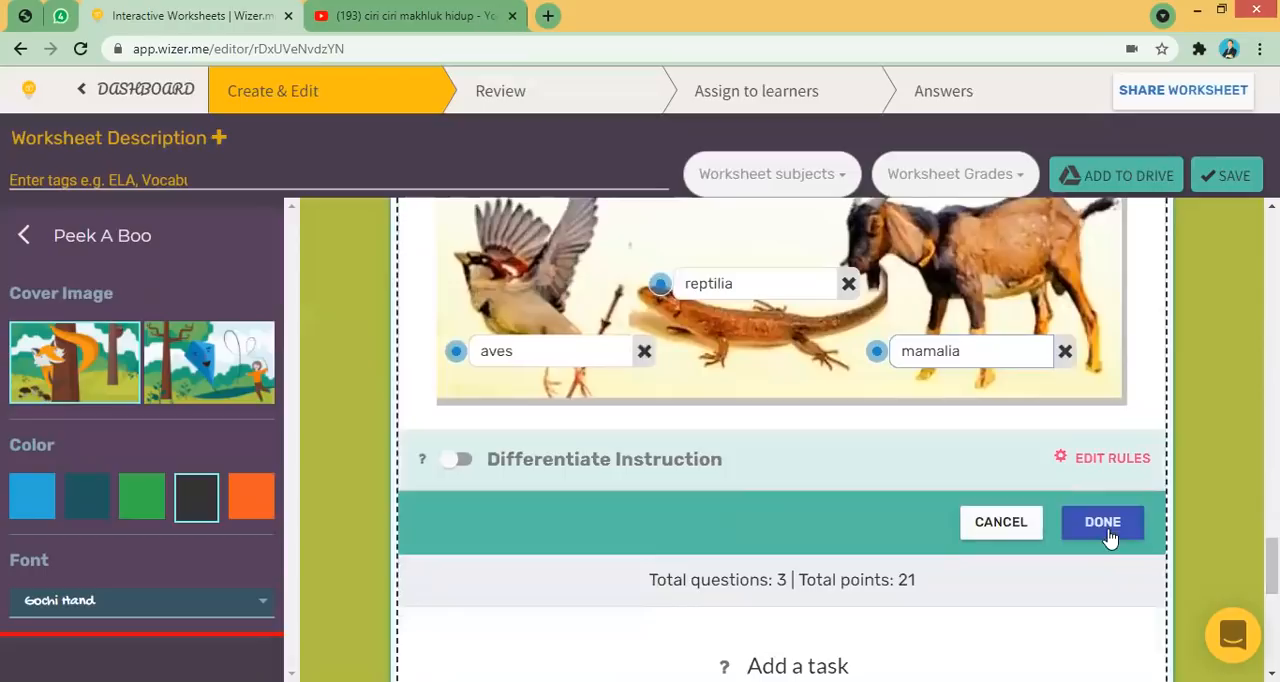
left_click(1109, 534)
- Set the Fill On An Image task's point value to 6
left_click_drag(1272, 618, 1272, 468)
left_click(960, 385)
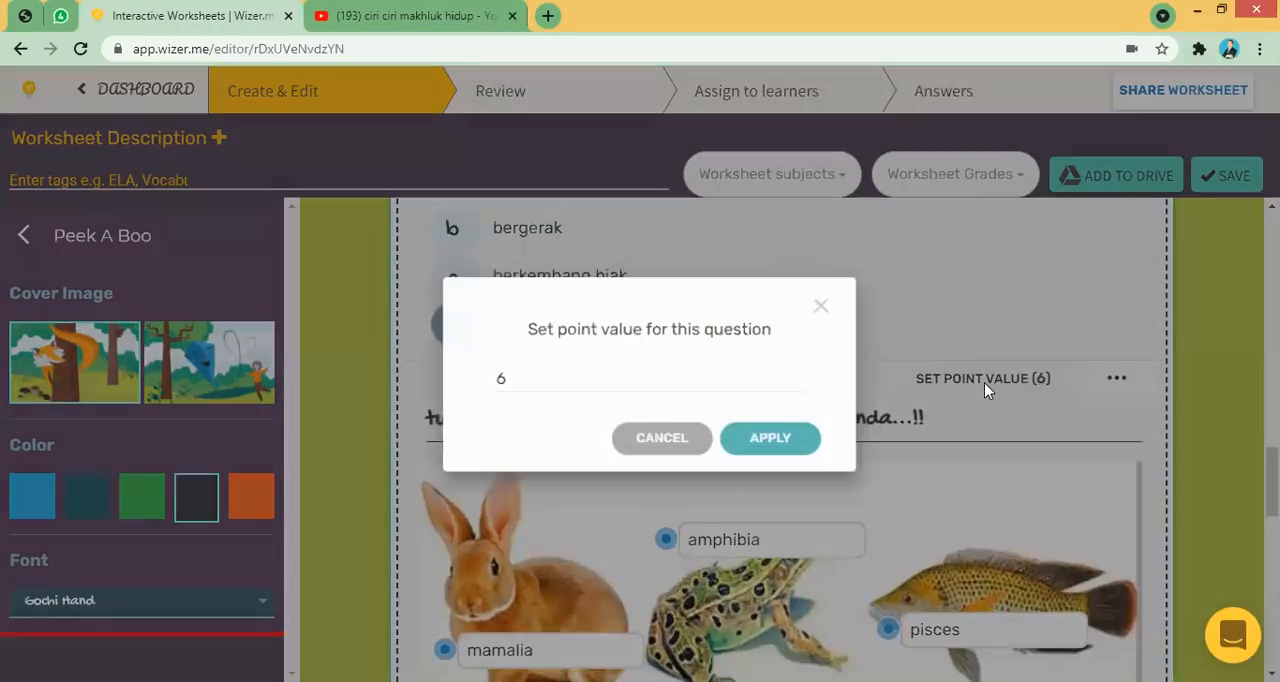
left_click(757, 444)
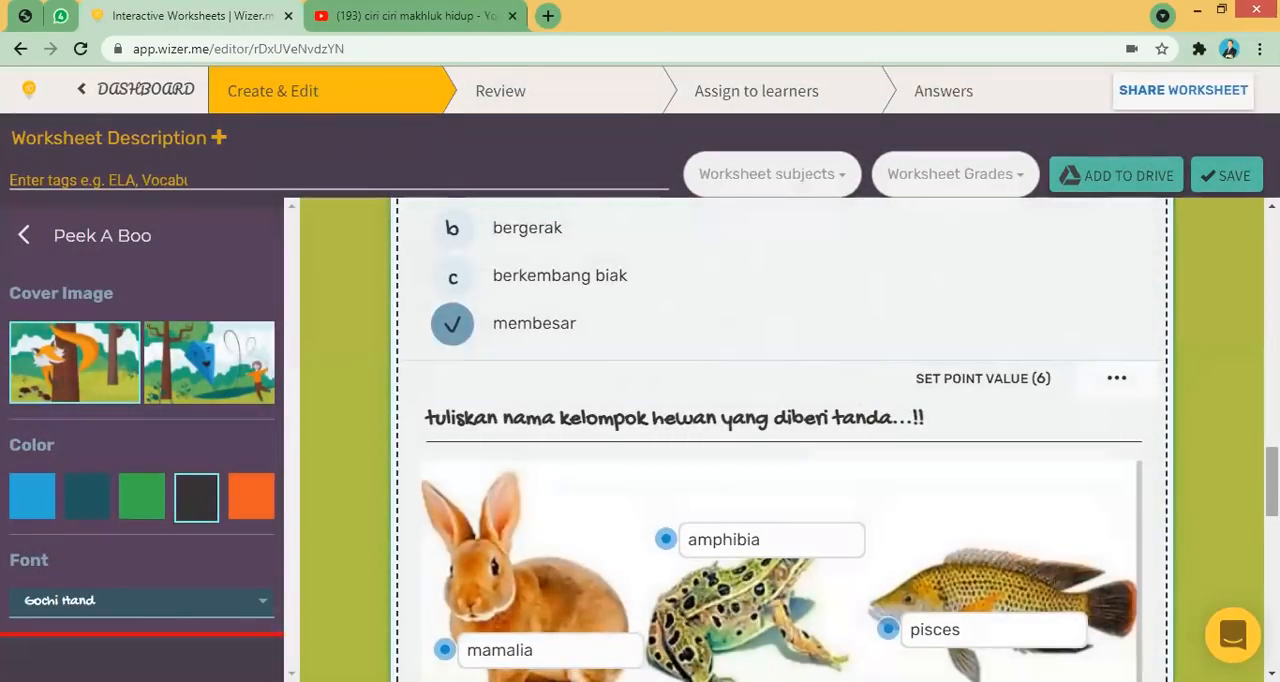
- Add a Matching task below and enter the title "Pasangkan kelompok hewan berikut ..."
scroll(857, 398, "down", 4)
scroll(857, 398, "down", 4)
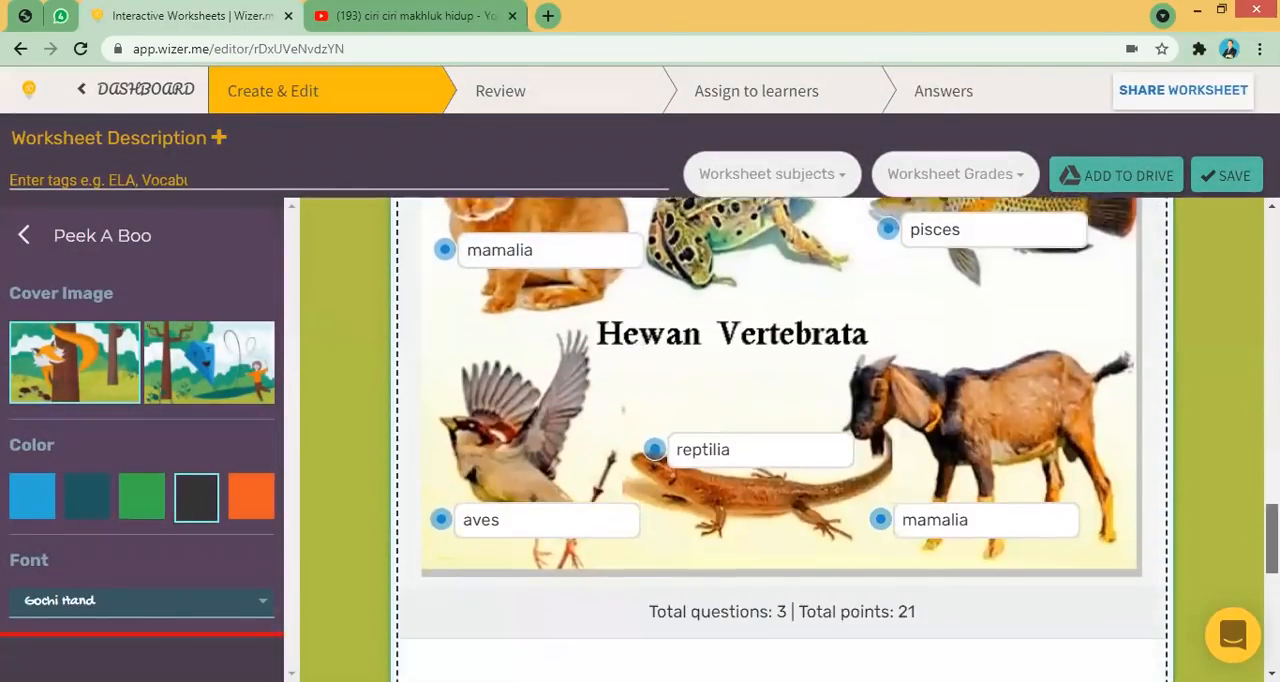
scroll(905, 437, "down", 2)
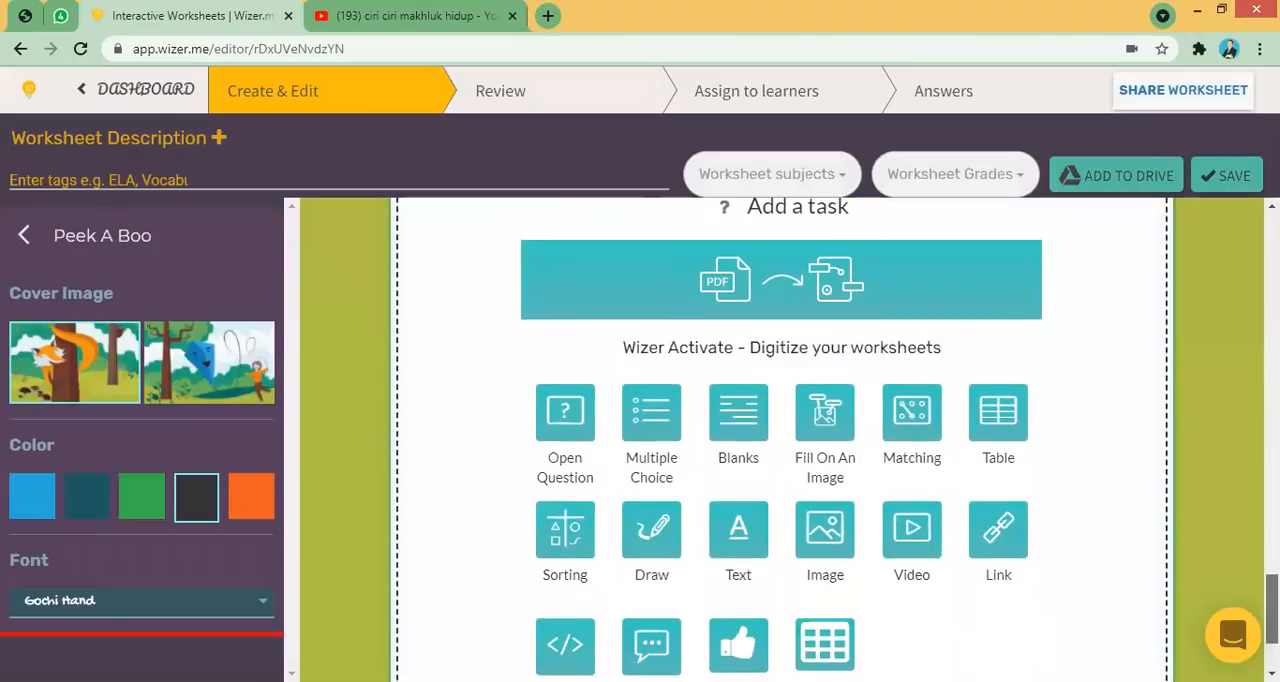
left_click(907, 433)
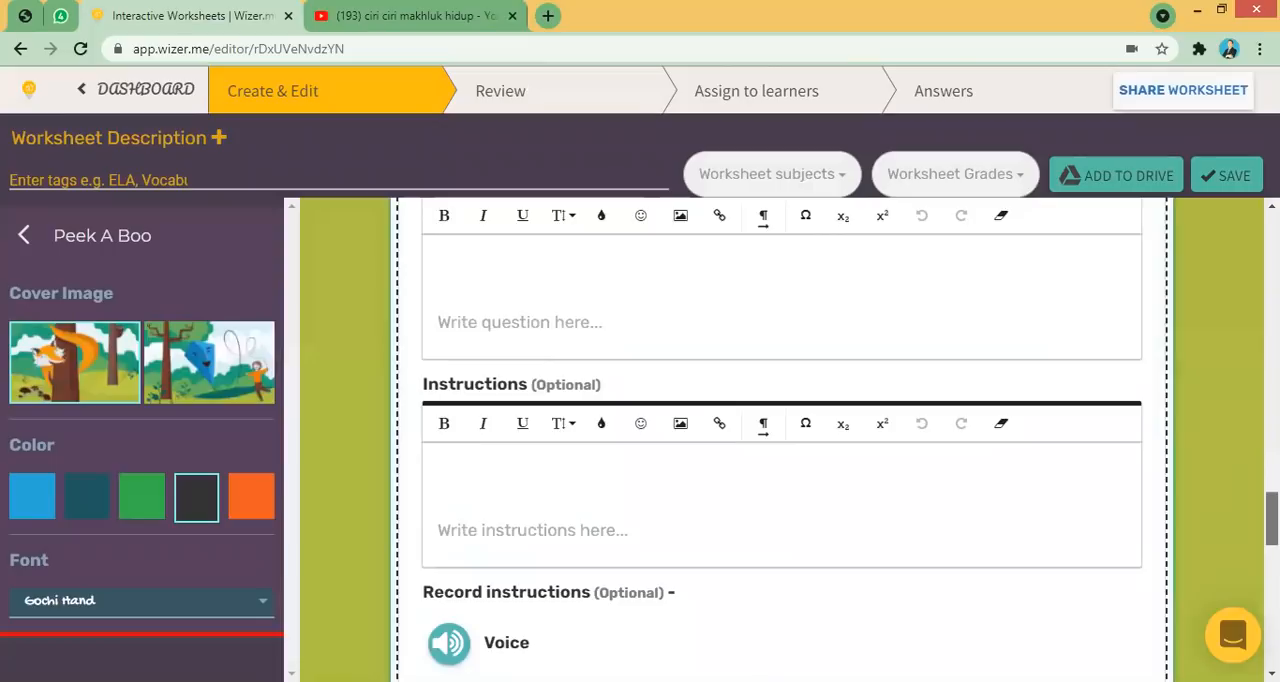
scroll(740, 505, "up", 2)
left_click(511, 488)
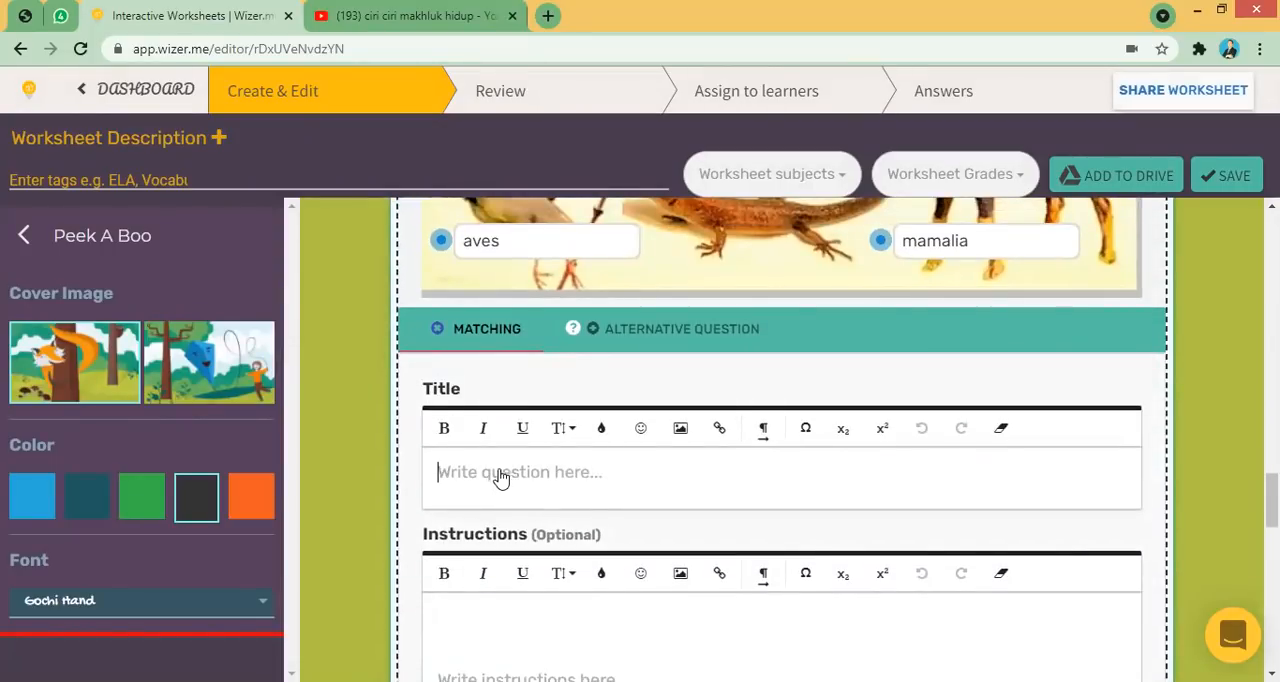
type("P")
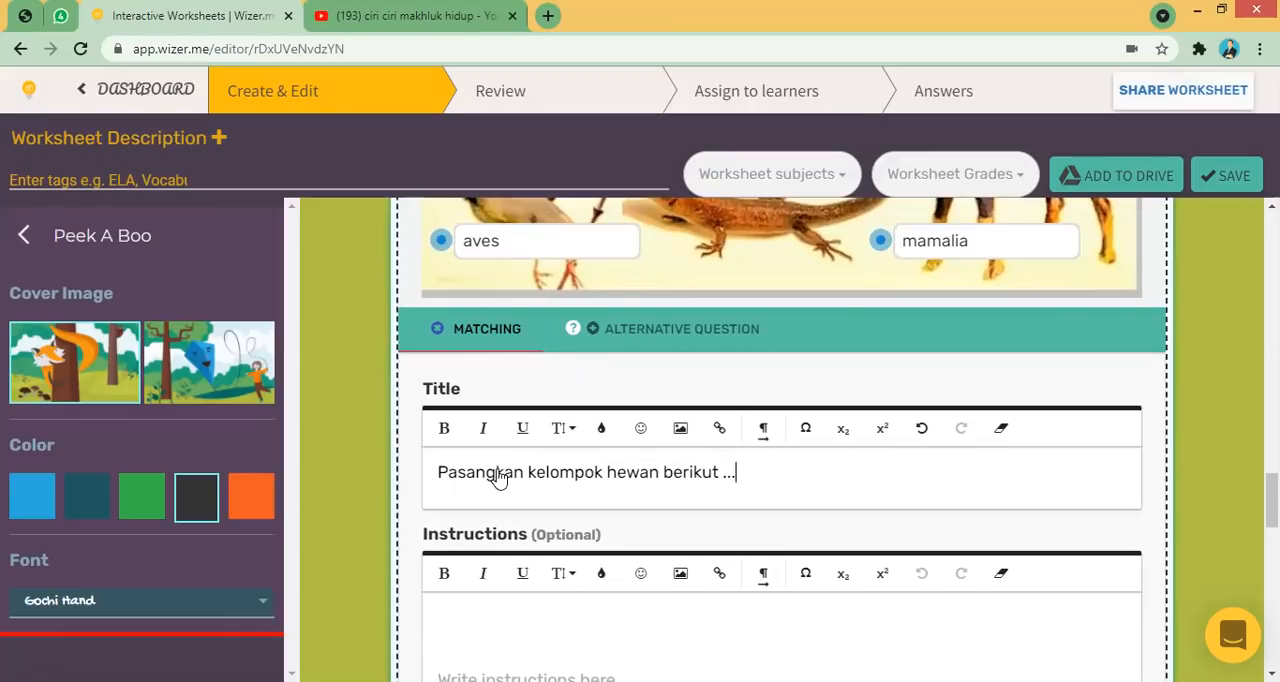
- Make the Matching task title bold
left_click_drag(737, 474, 424, 466)
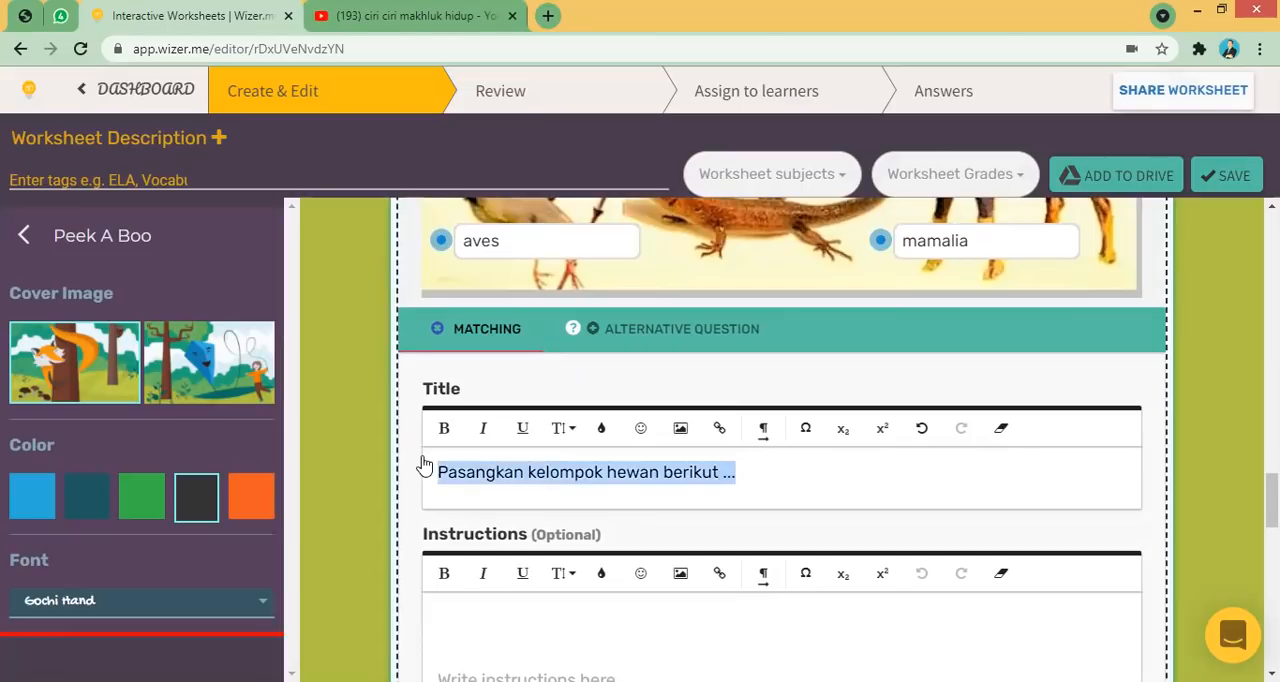
left_click(444, 428)
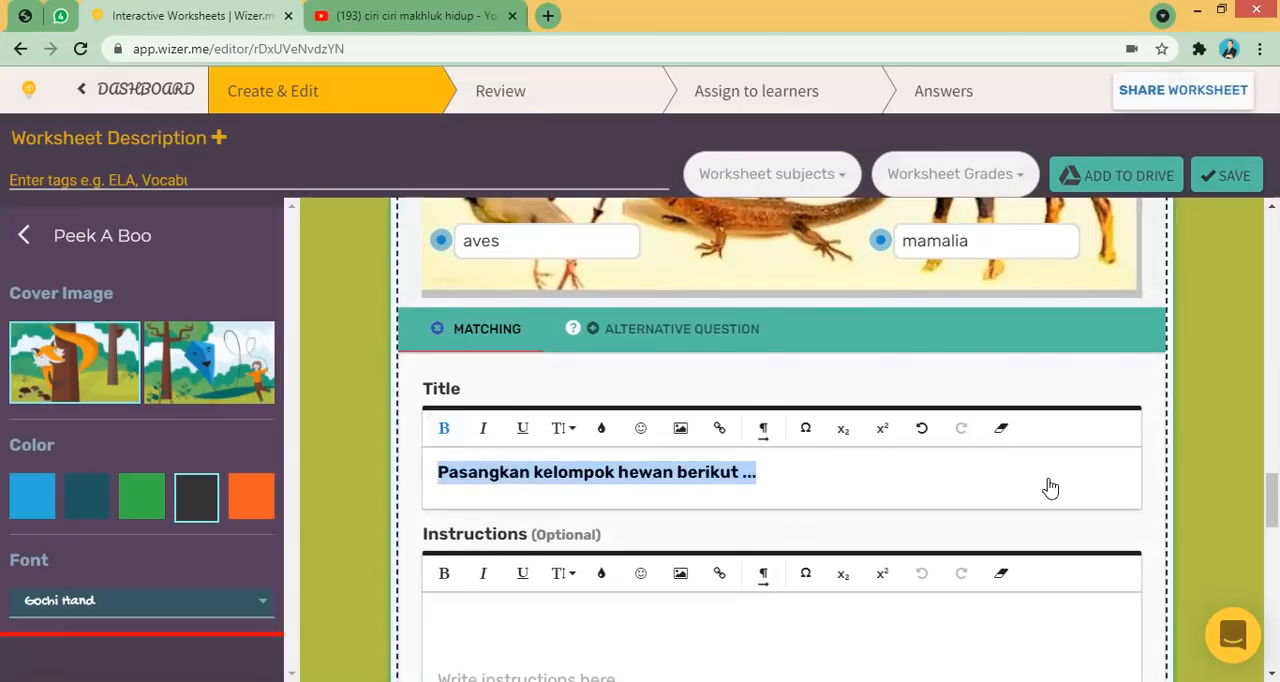
scroll(780, 440, "down", 1)
left_click(831, 417)
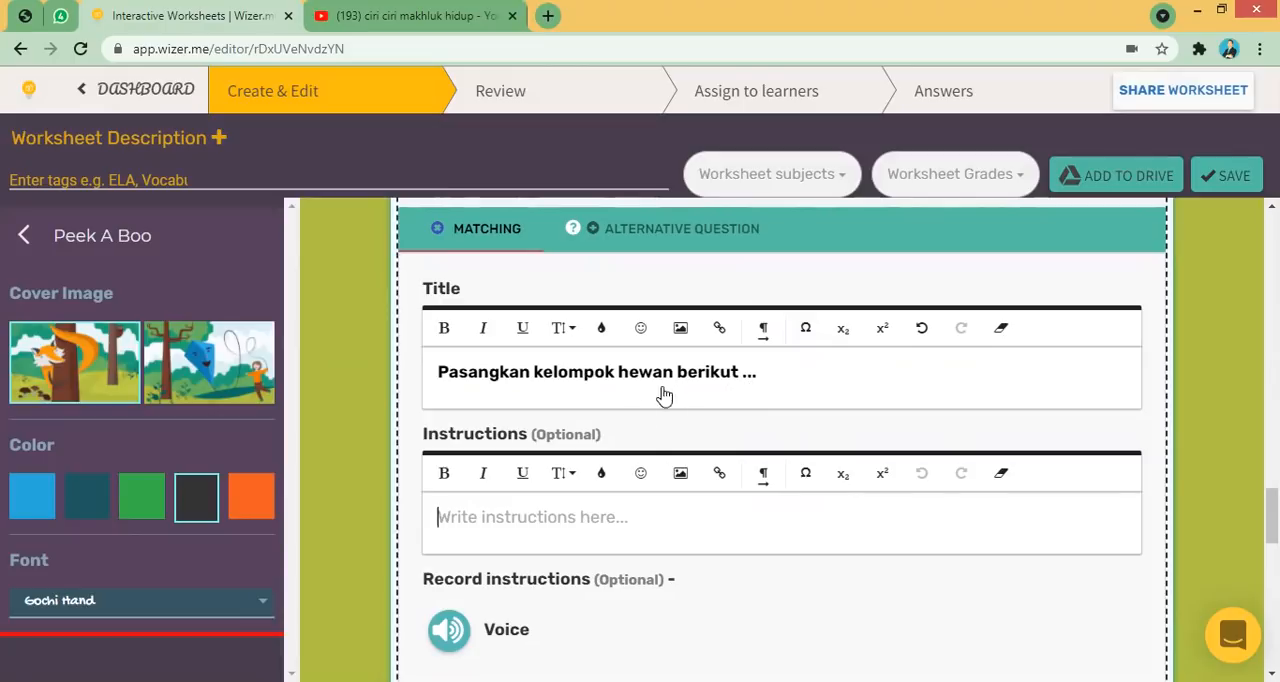
left_click(509, 373)
left_click_drag(468, 372, 475, 378)
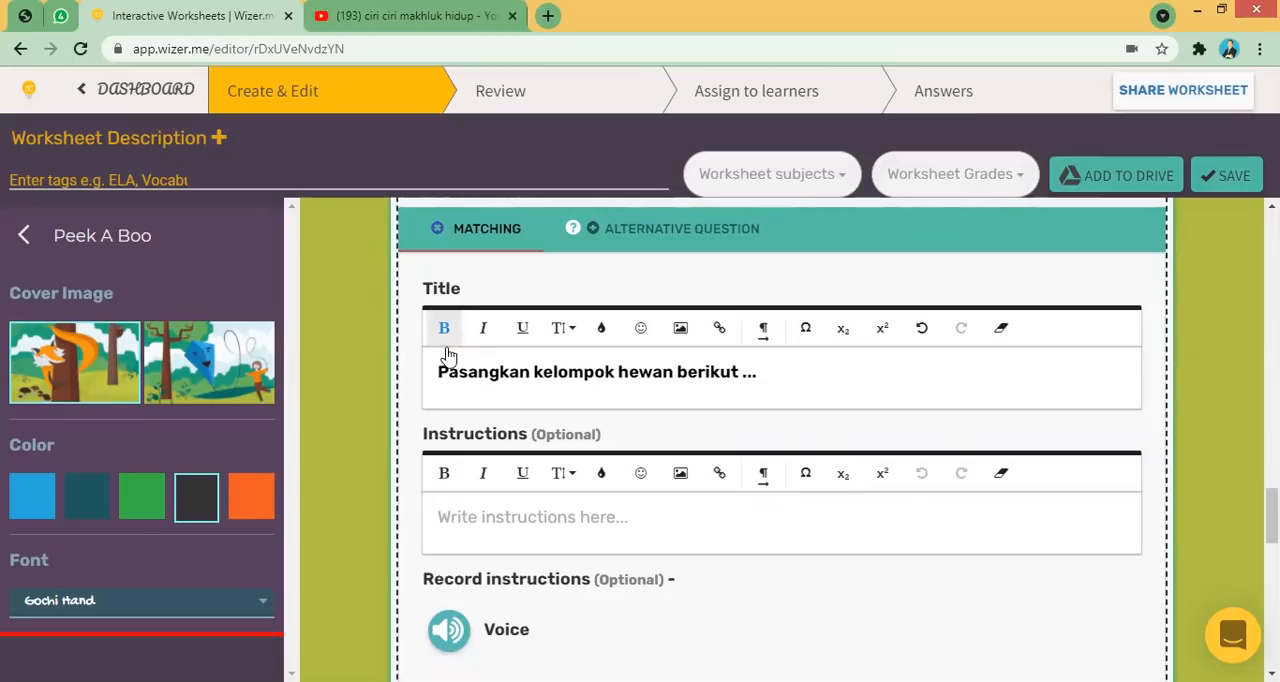
left_click(459, 374)
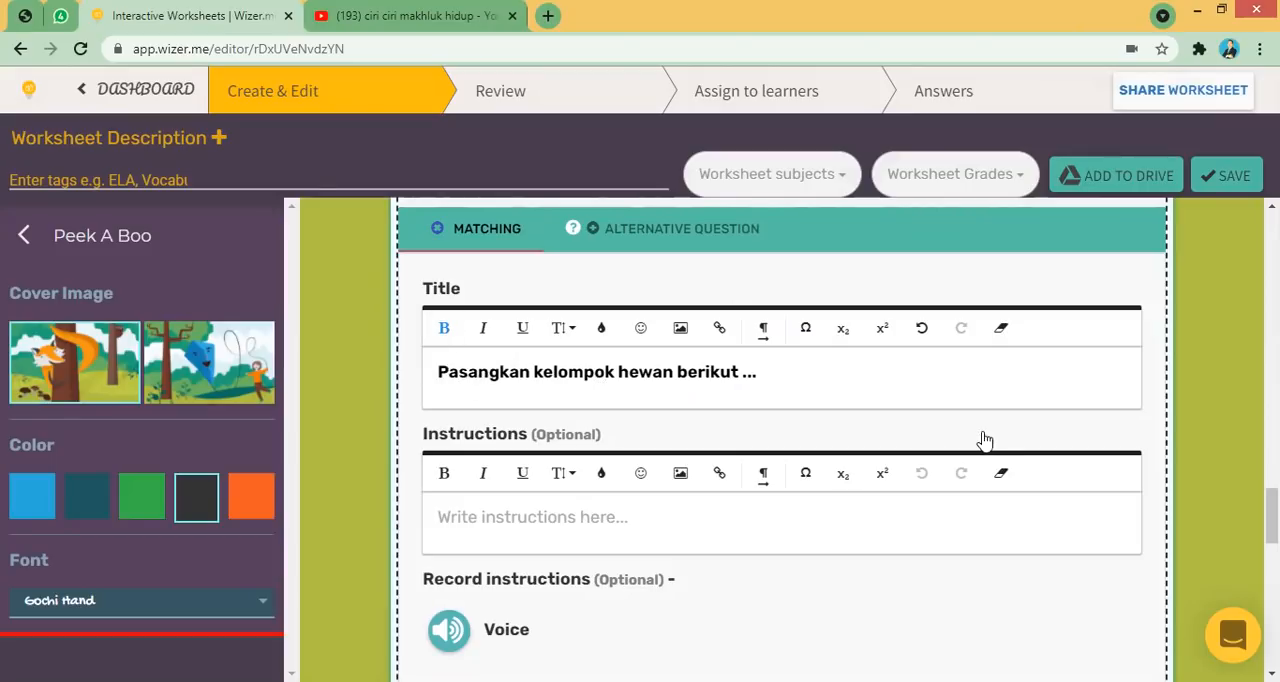
- Add a matching pair with "SAPI" as the left item and "MAMALIA" as the right item
scroll(782, 430, "down", 2)
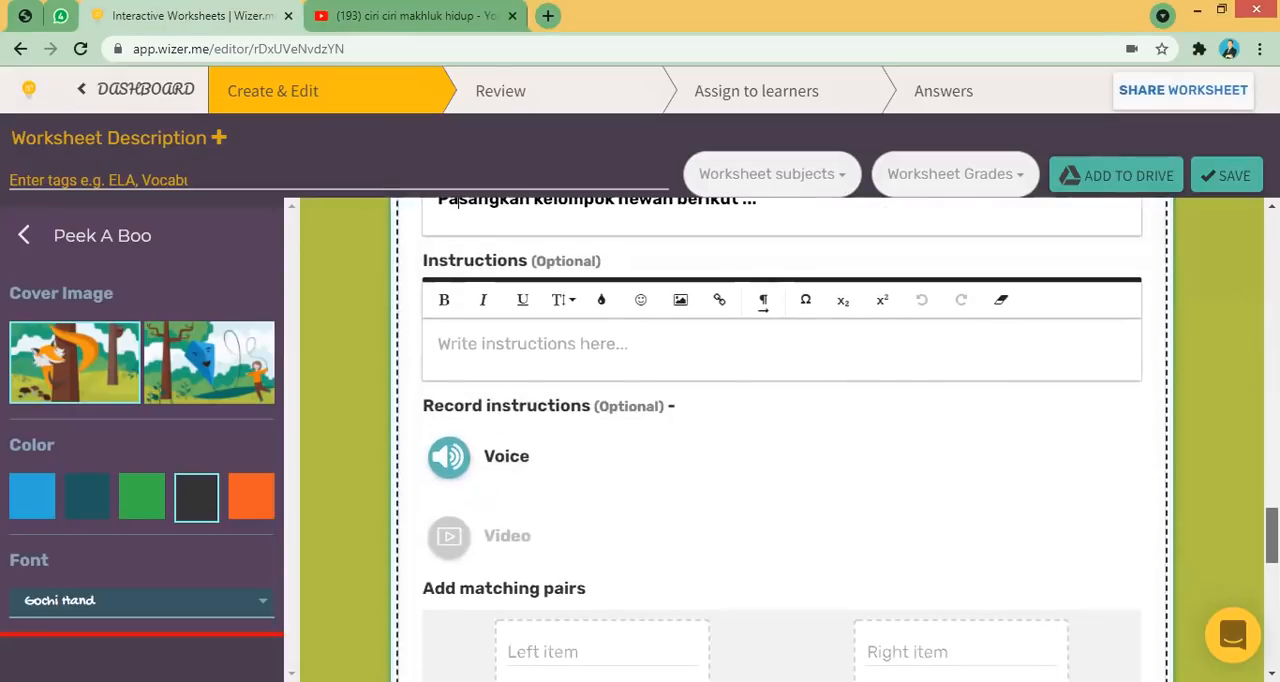
scroll(857, 465, "down", 3)
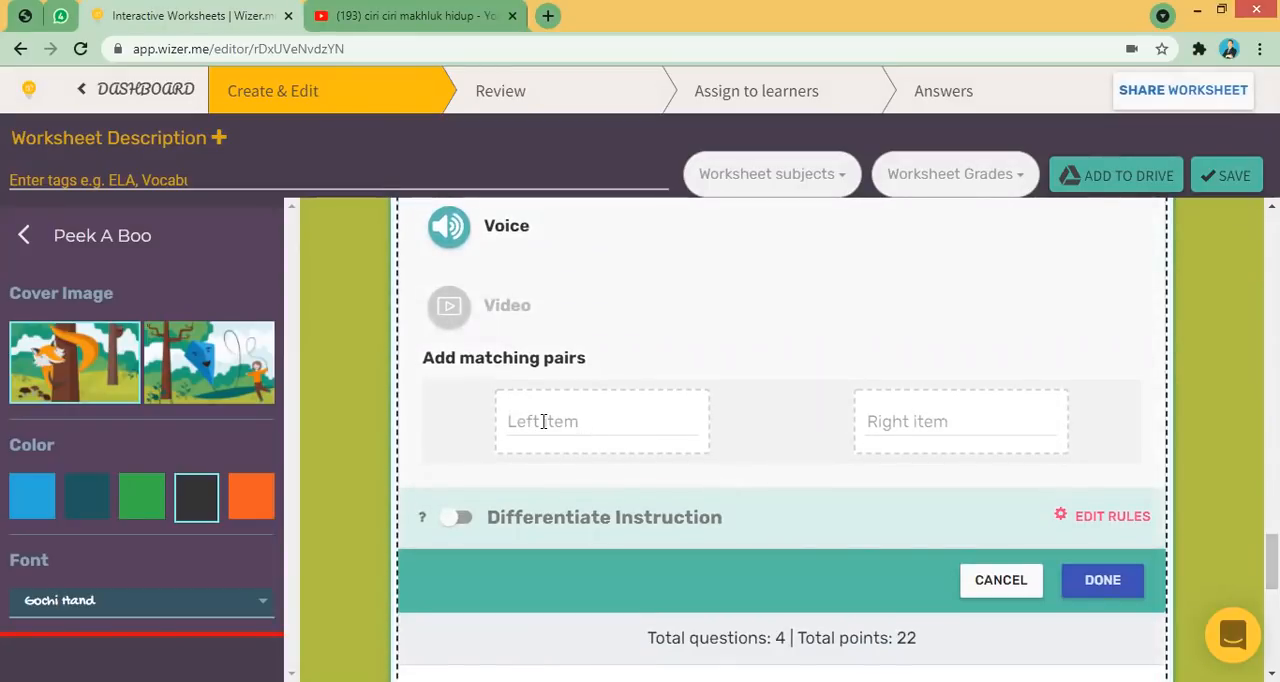
left_click(548, 421)
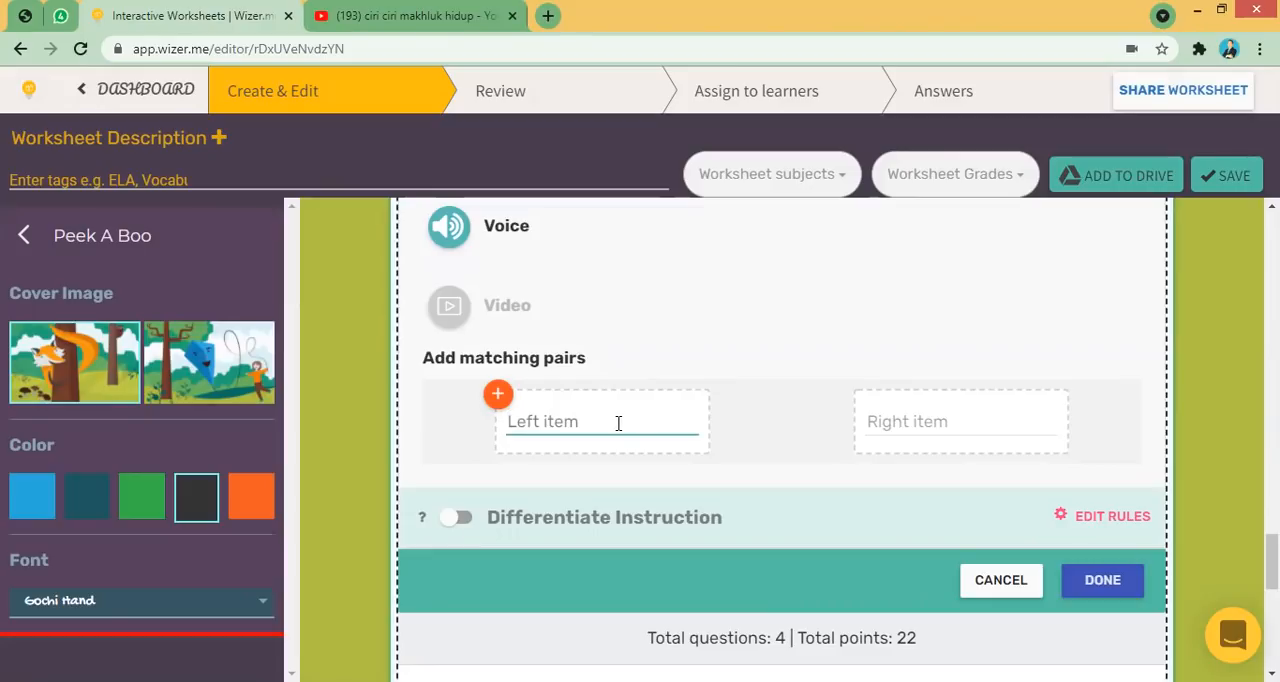
type("sapi")
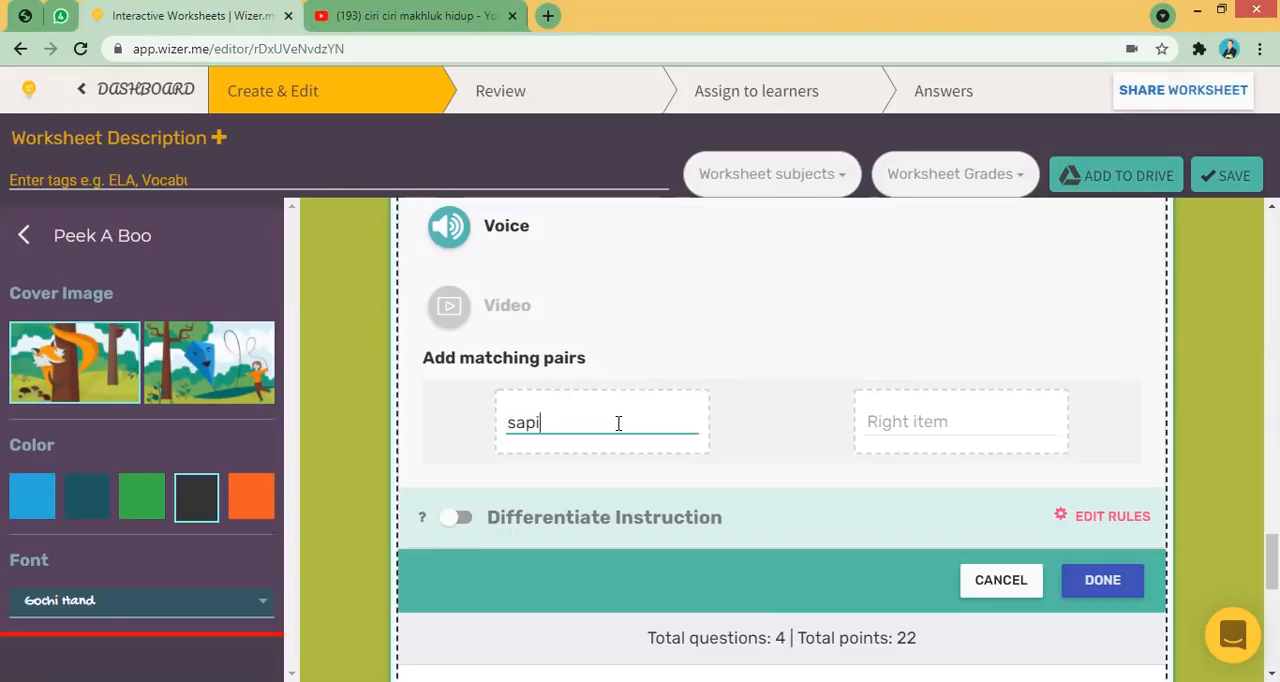
key("BackSpace")
key("BackSpace")
key("BackSpace")
type("SAPI")
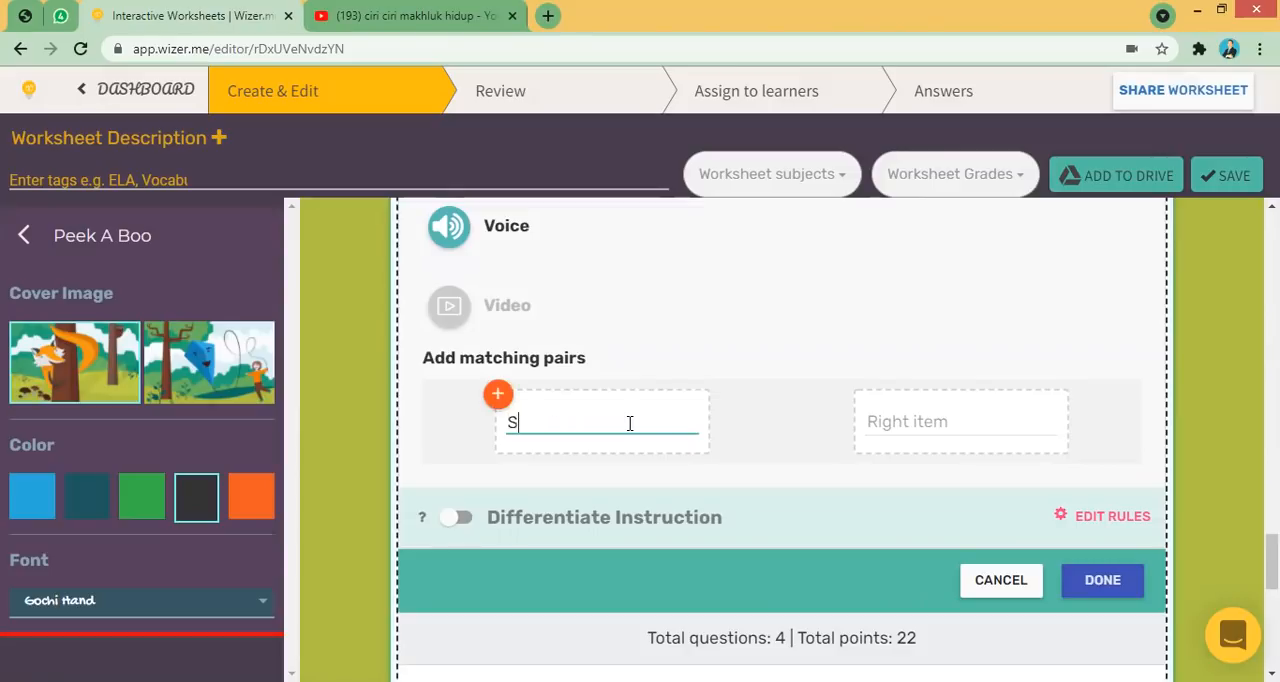
left_click(985, 427)
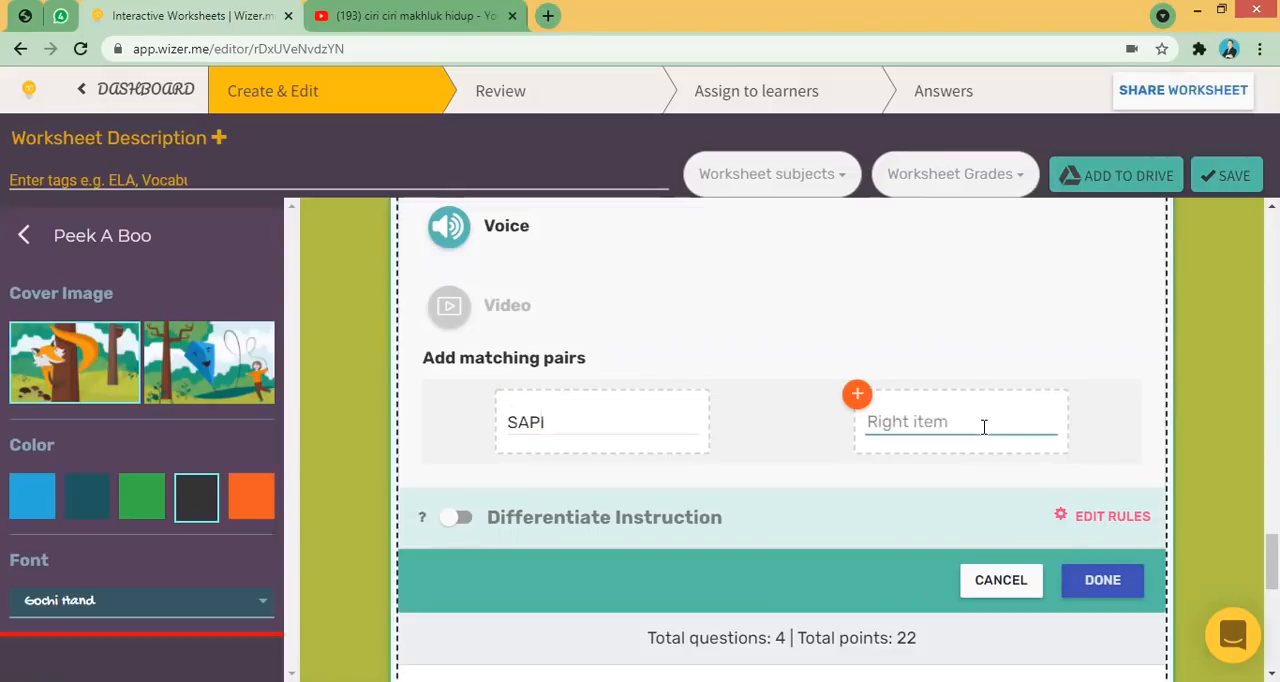
type("MAMALIA")
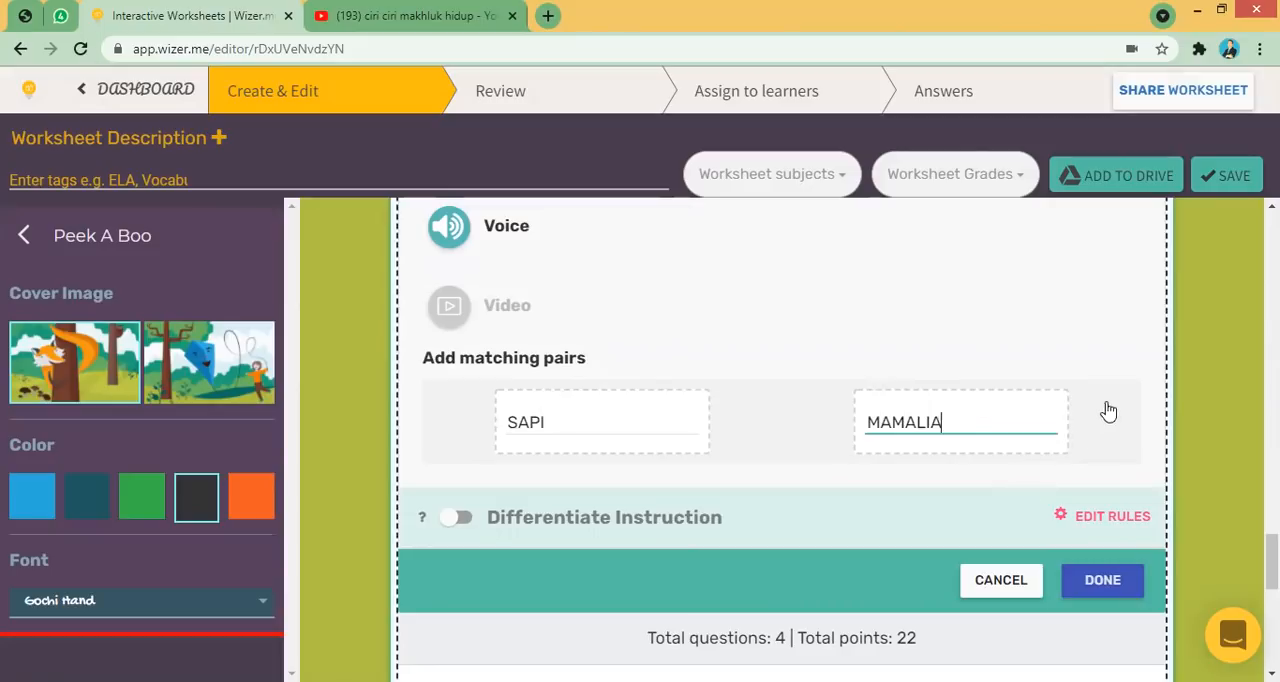
- Add a second matching pair with "LEBAH" on the left and "ARTHROPODA" on the right
left_click(1114, 410)
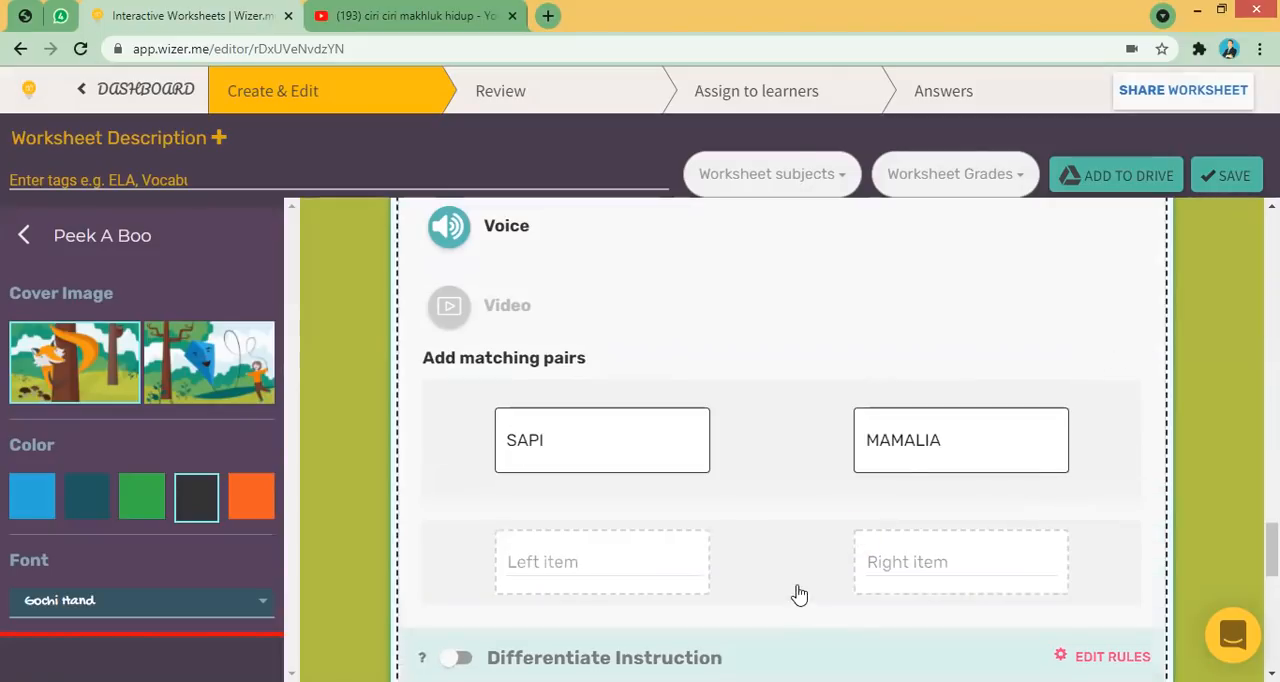
scroll(1248, 575, "down", 1)
left_click(614, 359)
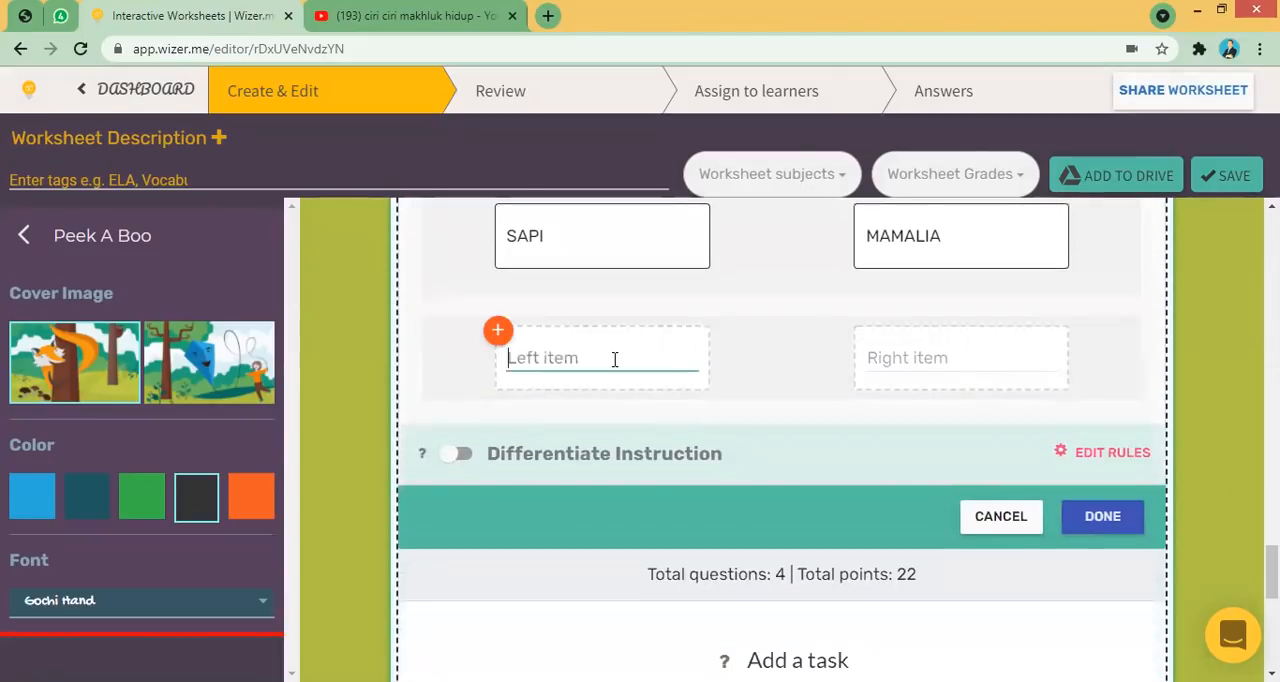
type("LEBAH")
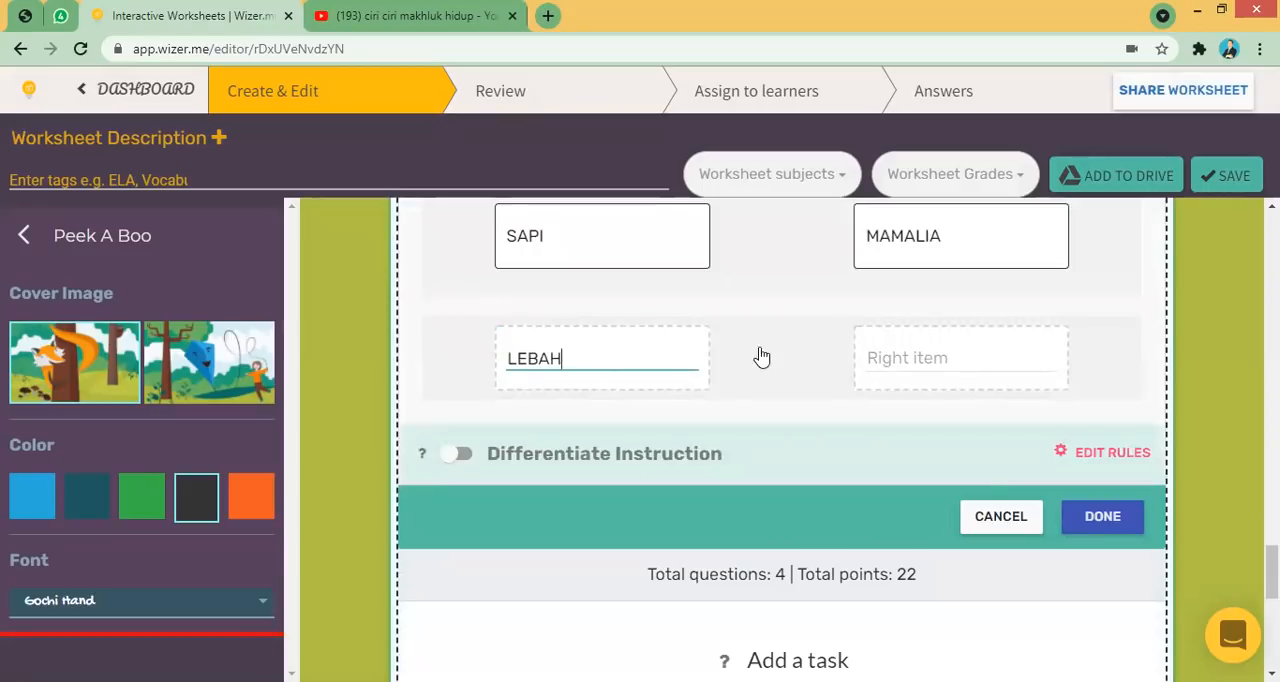
left_click(959, 356)
type("ARTHROPODA")
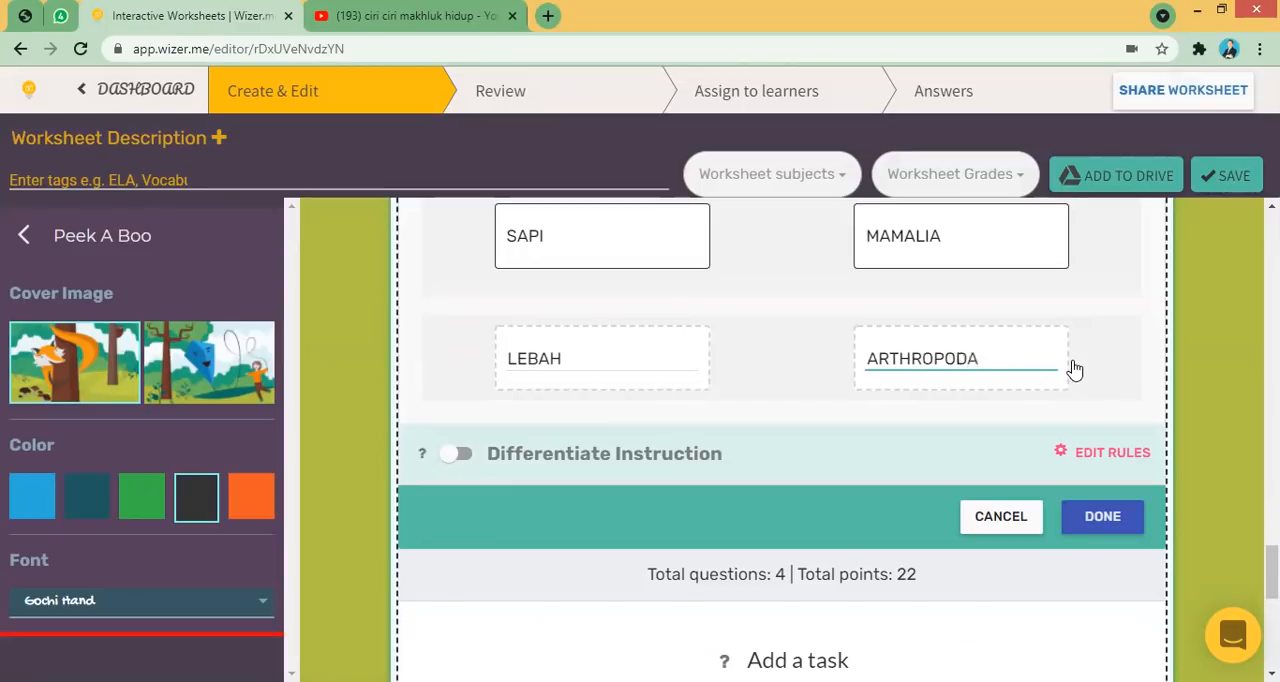
key("Return")
- Add a third pair "CACING" – "ANNELIDA" and finish editing the Matching task
left_click(639, 498)
type("CACING")
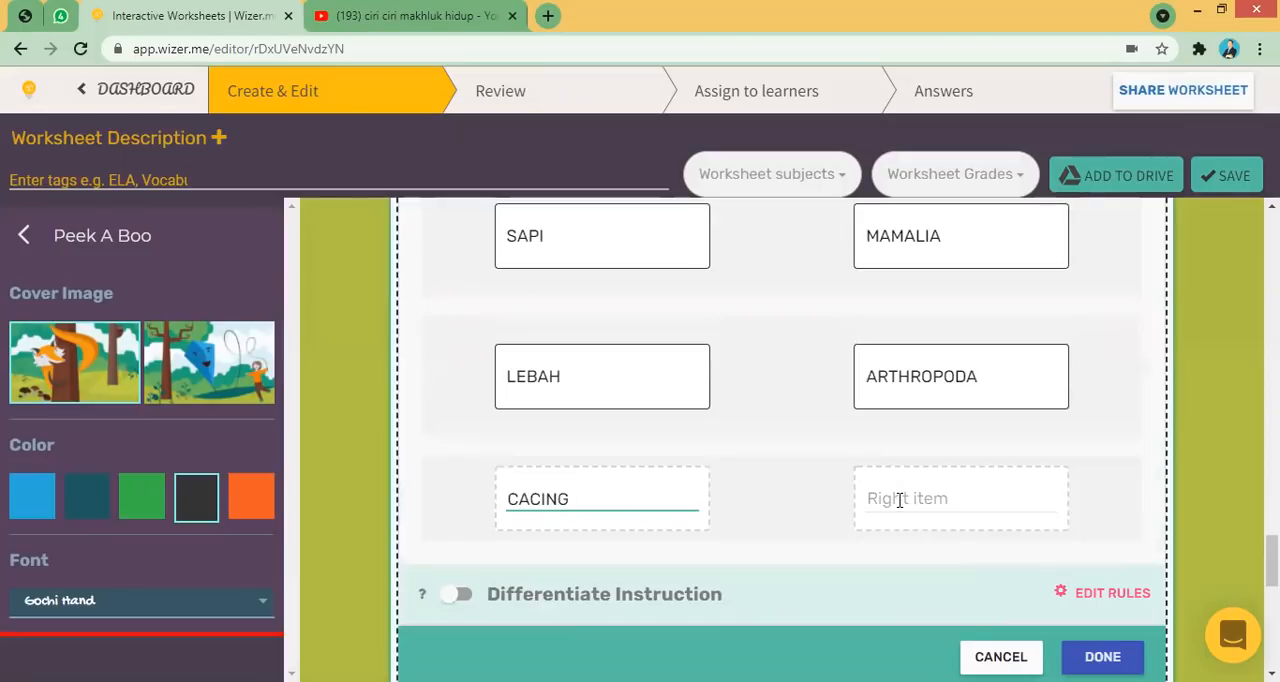
left_click(900, 501)
type("ANNELIDA")
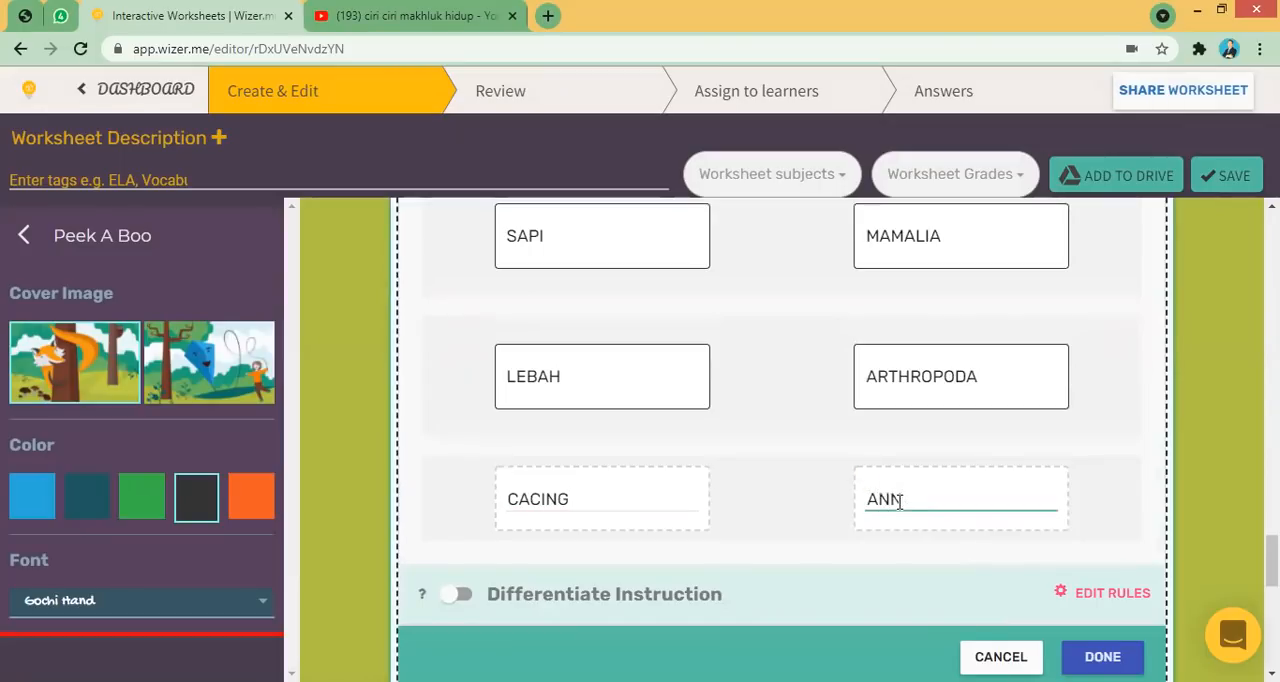
left_click(1194, 534)
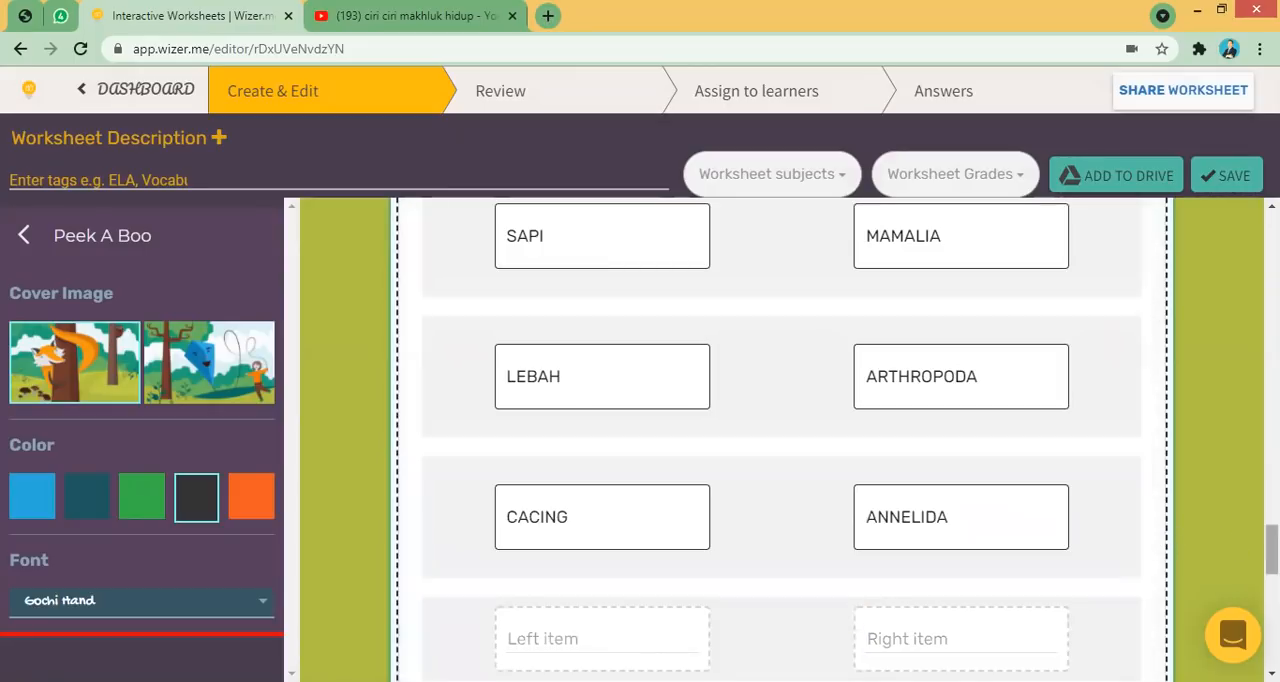
scroll(1166, 541, "down", 3)
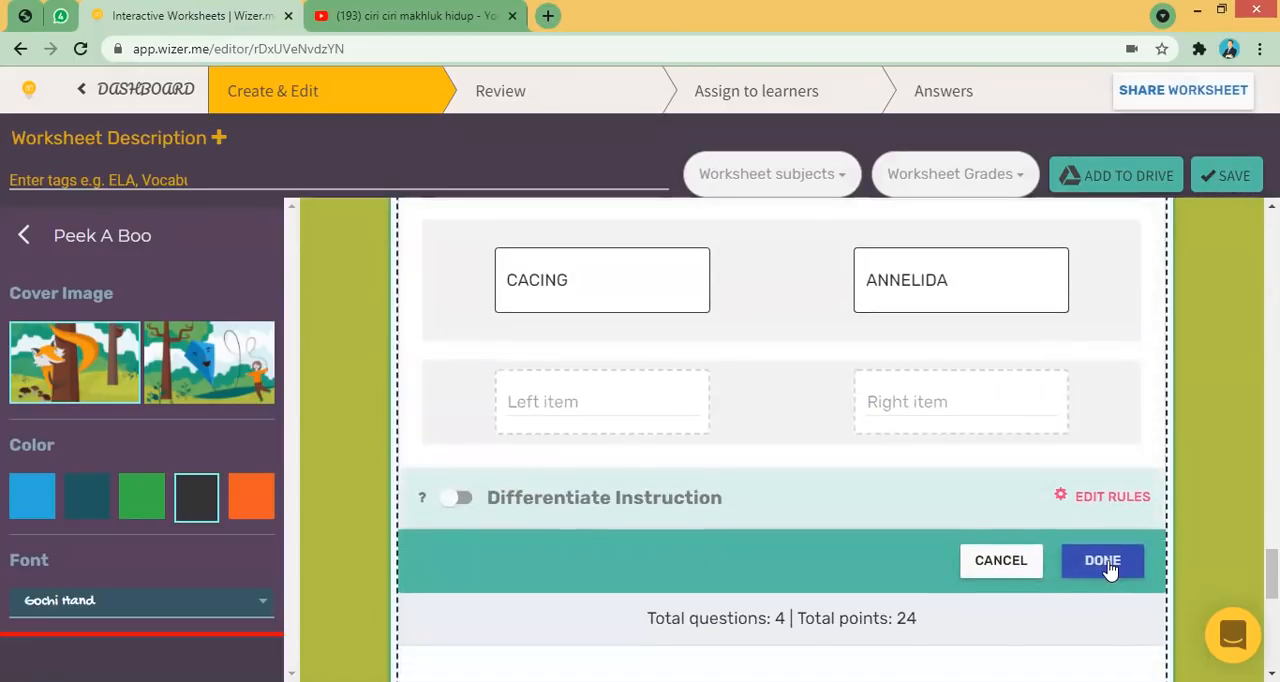
left_click(1106, 562)
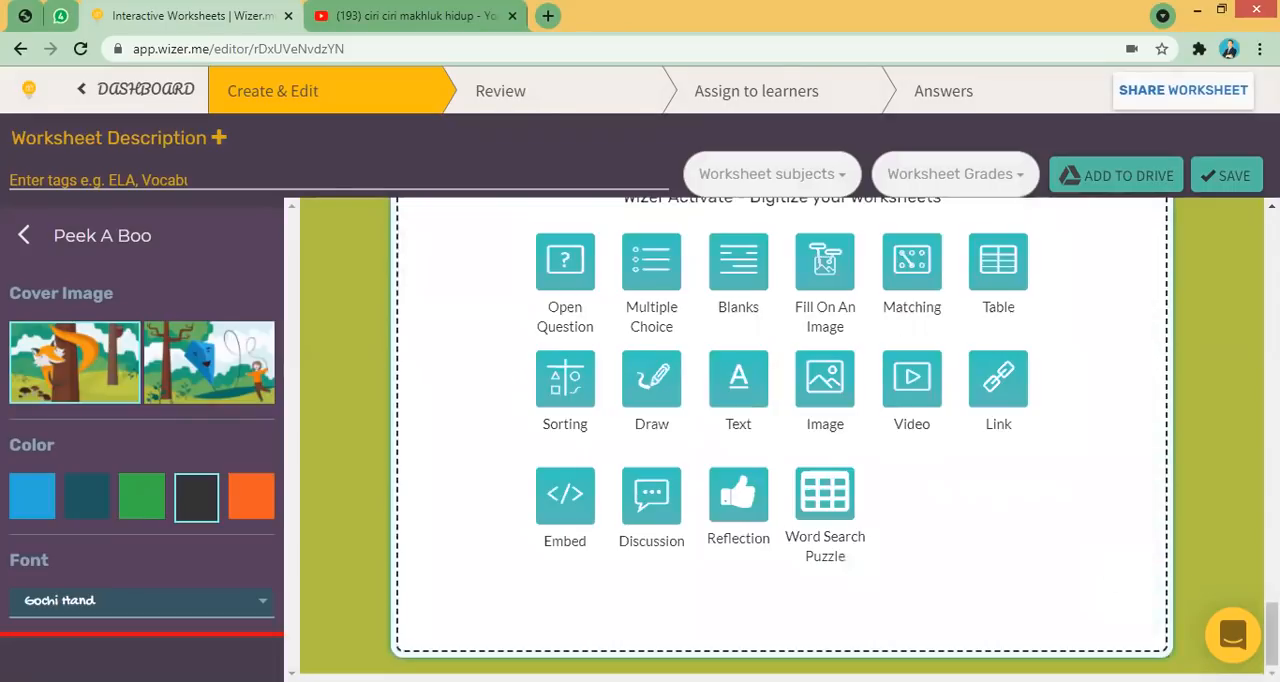
- Scroll back through the worksheet to review the Matching, Fill On An Image and Multiple Choice tasks
left_click_drag(1272, 634, 1272, 542)
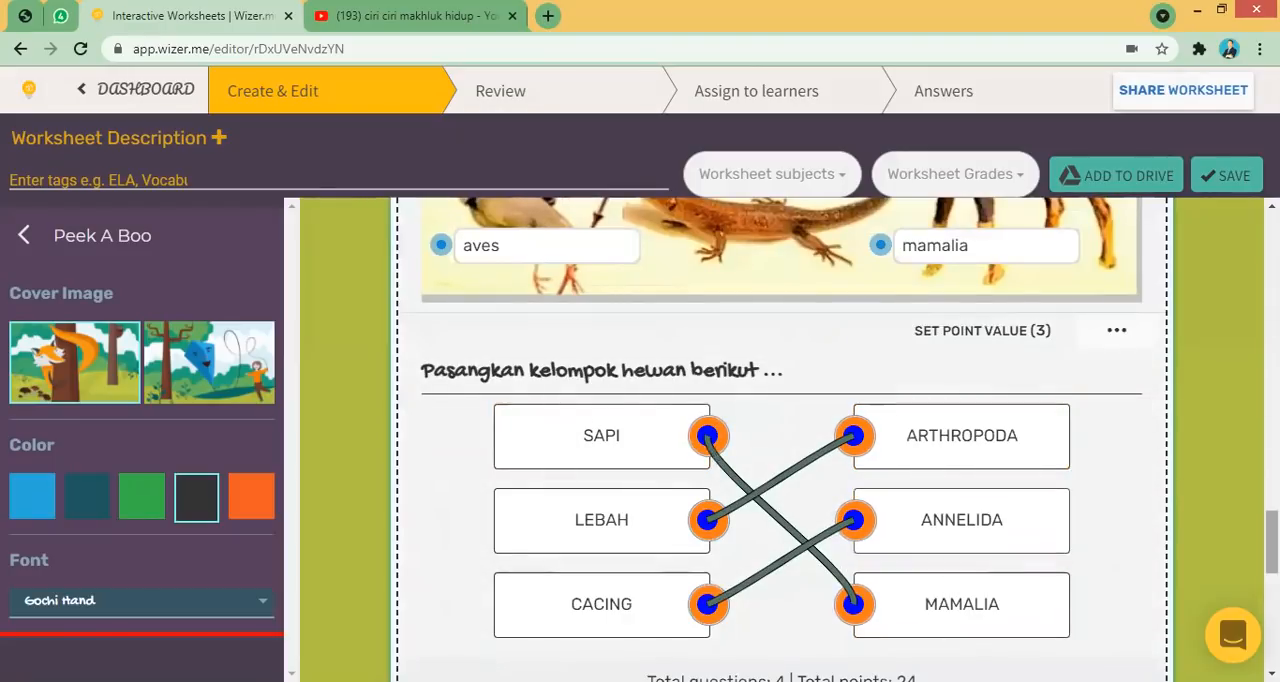
scroll(780, 440, "up", 1)
scroll(1007, 358, "down", 1)
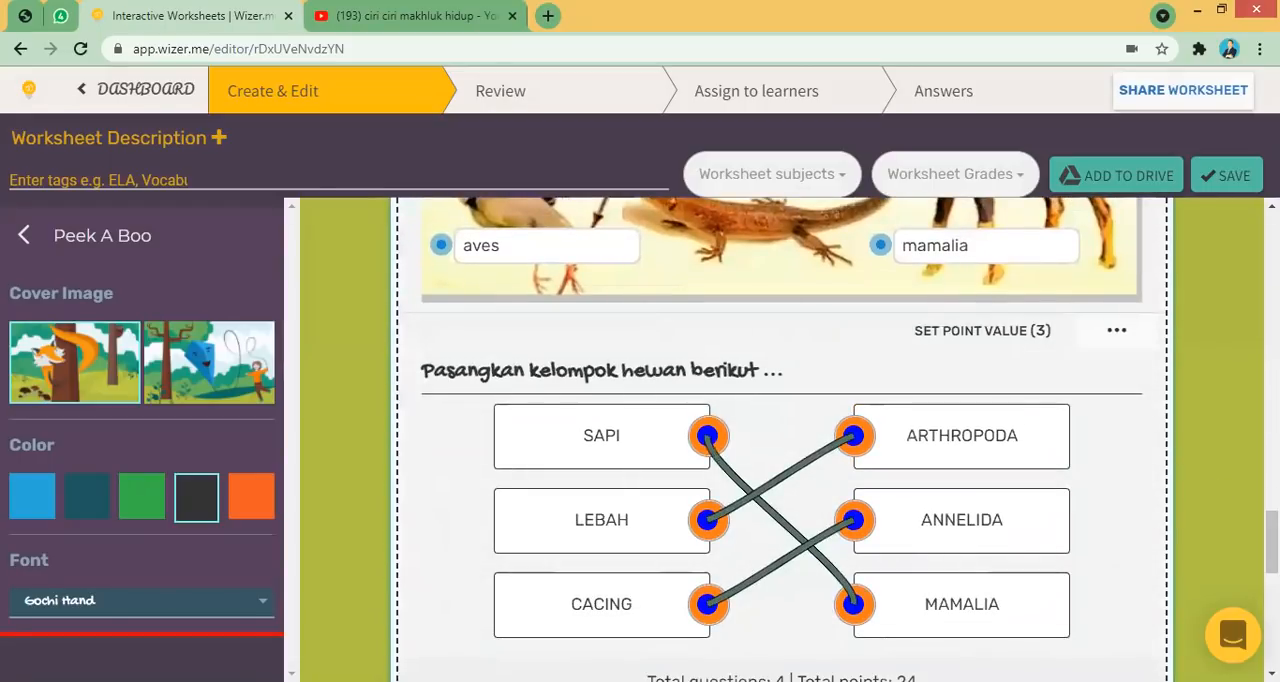
scroll(780, 440, "up", 4)
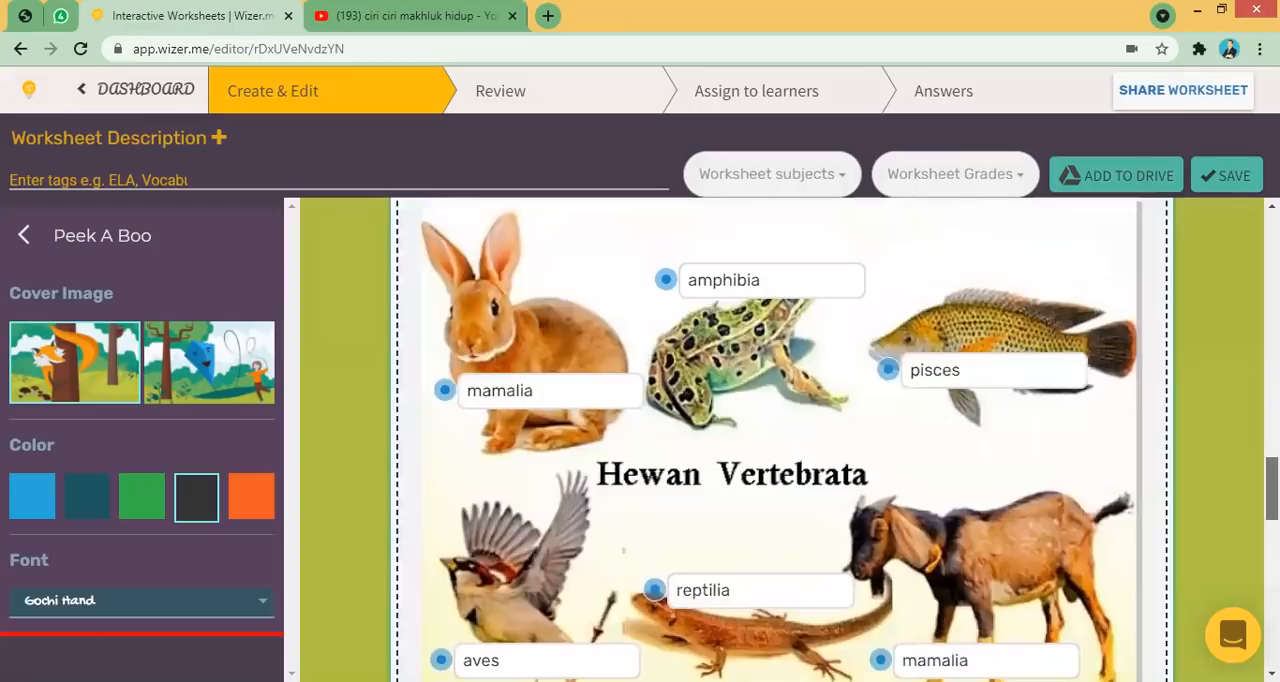
scroll(780, 440, "up", 5)
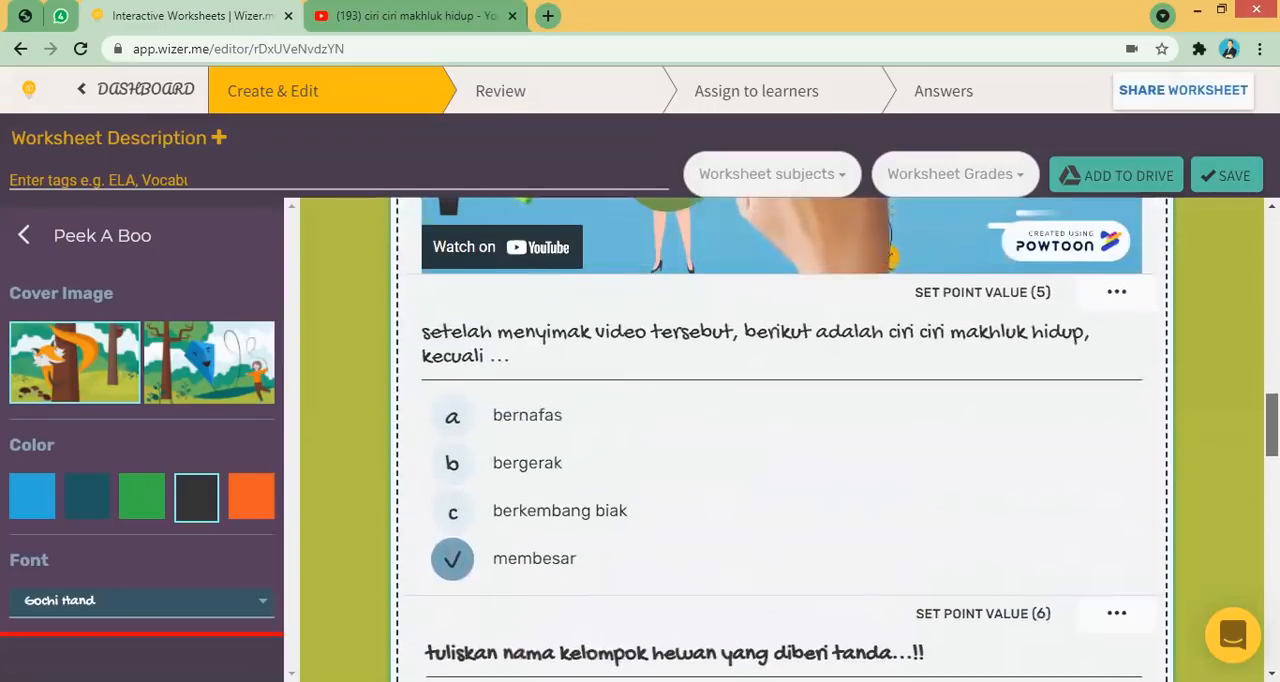
scroll(780, 440, "up", 1)
scroll(780, 440, "down", 1)
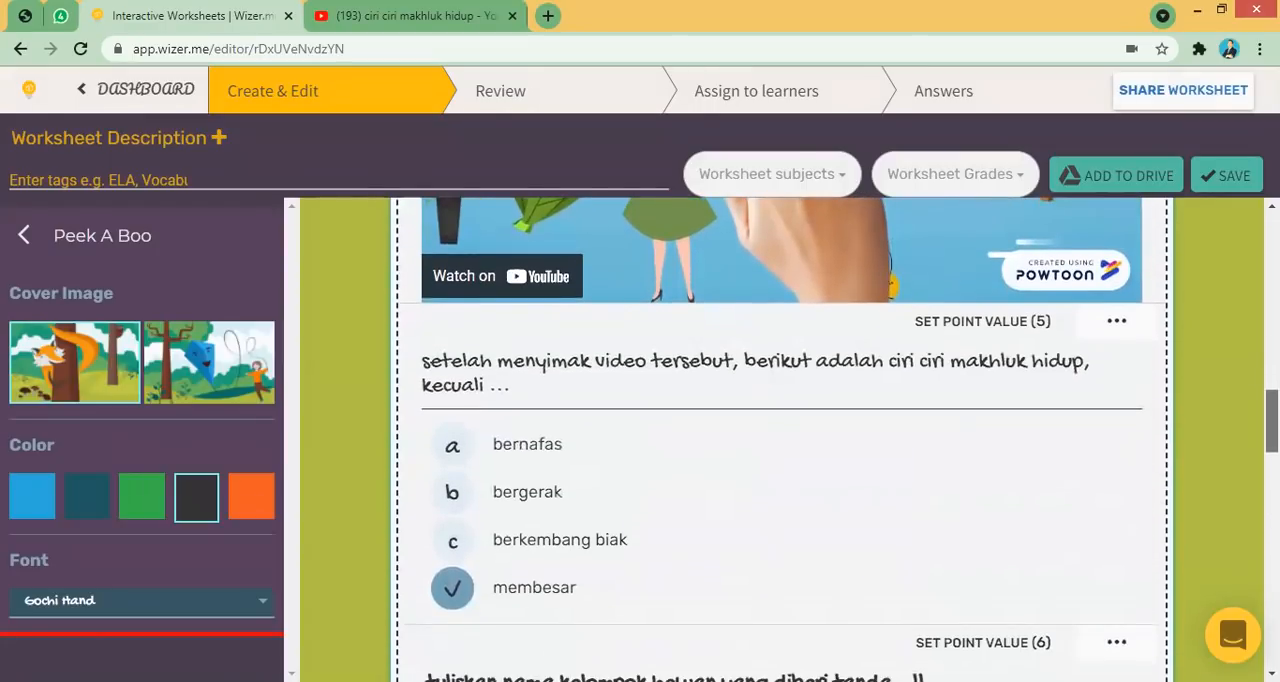
scroll(780, 440, "up", 1)
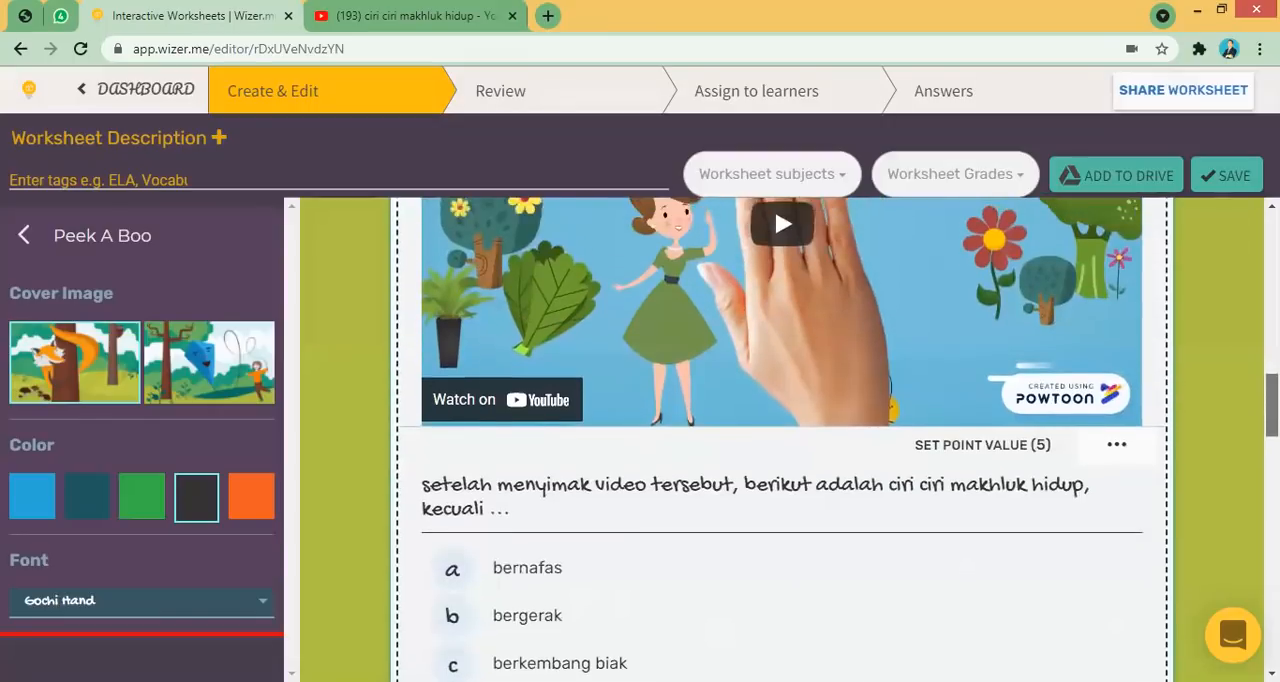
scroll(836, 407, "down", 2)
- Open the Multiple Choice task for editing, review its question and answers, and close it
mouse_move(760, 407)
left_click(537, 403)
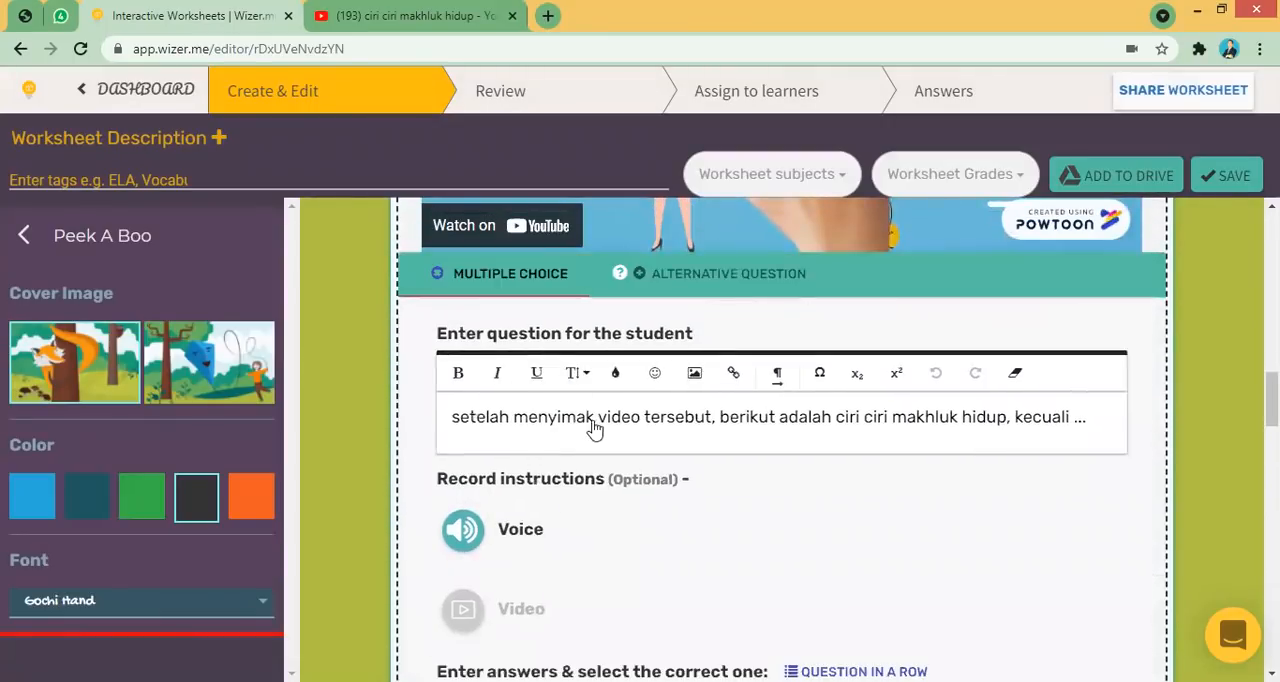
scroll(771, 374, "down", 4)
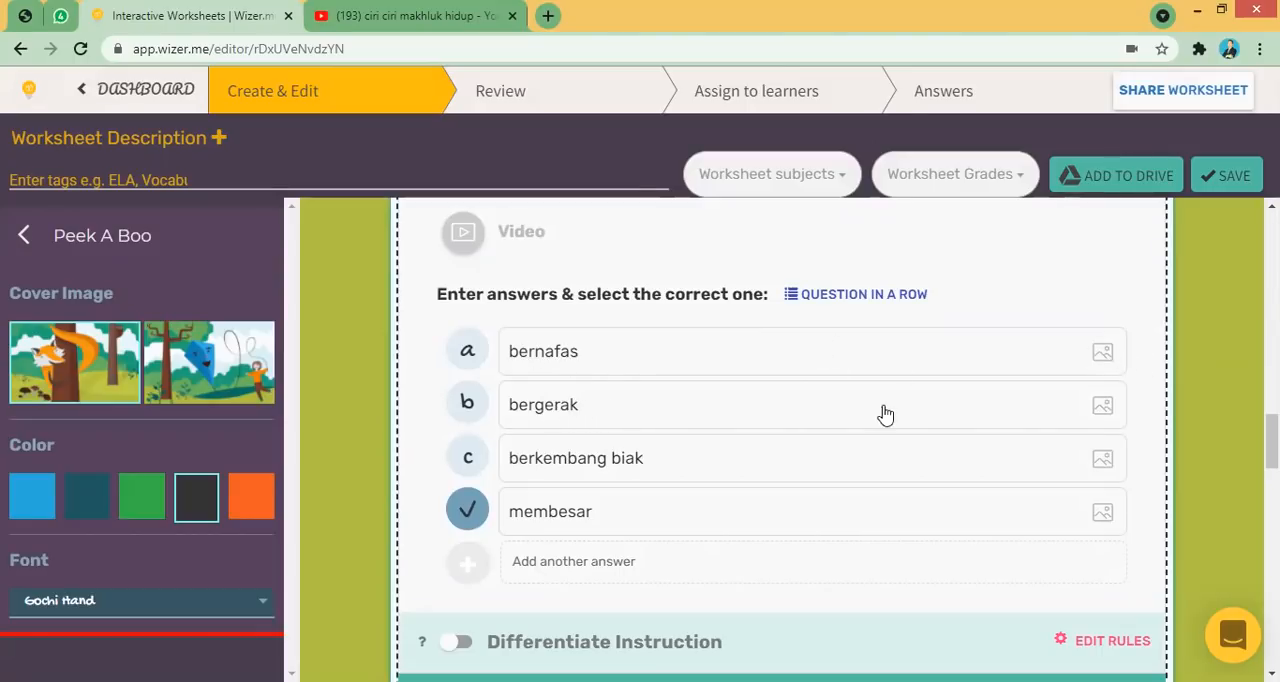
scroll(1272, 440, "up", 1)
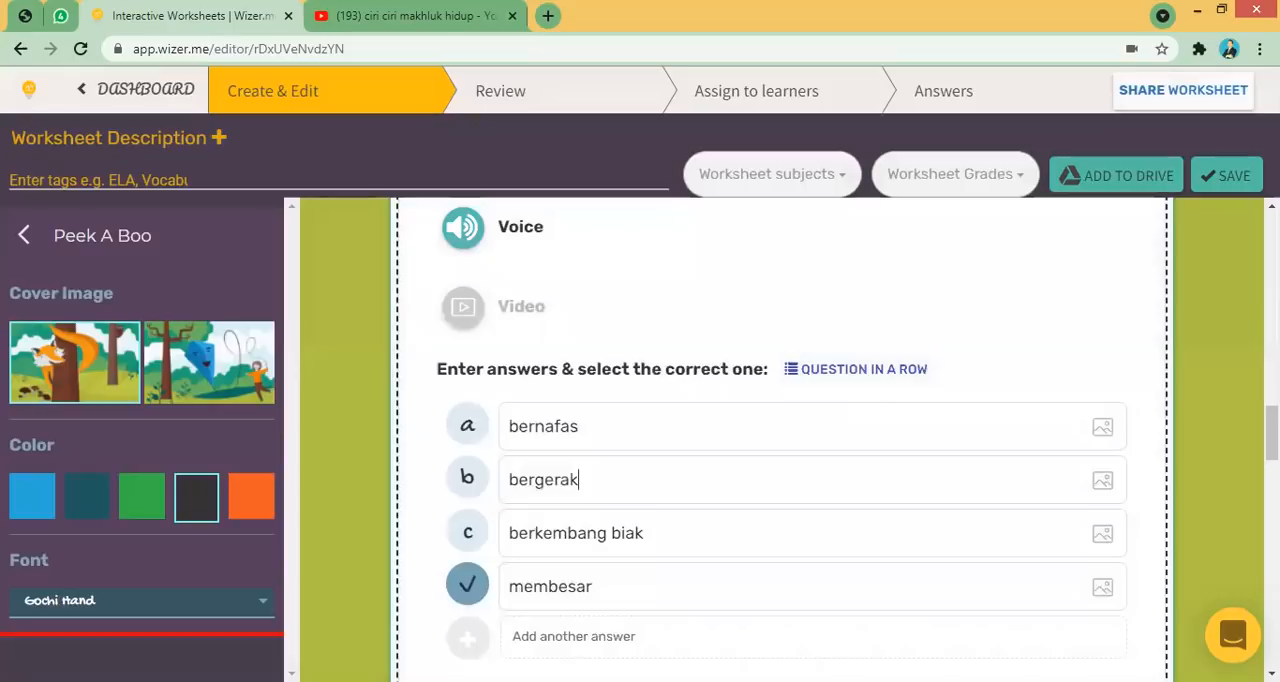
scroll(780, 440, "down", 3)
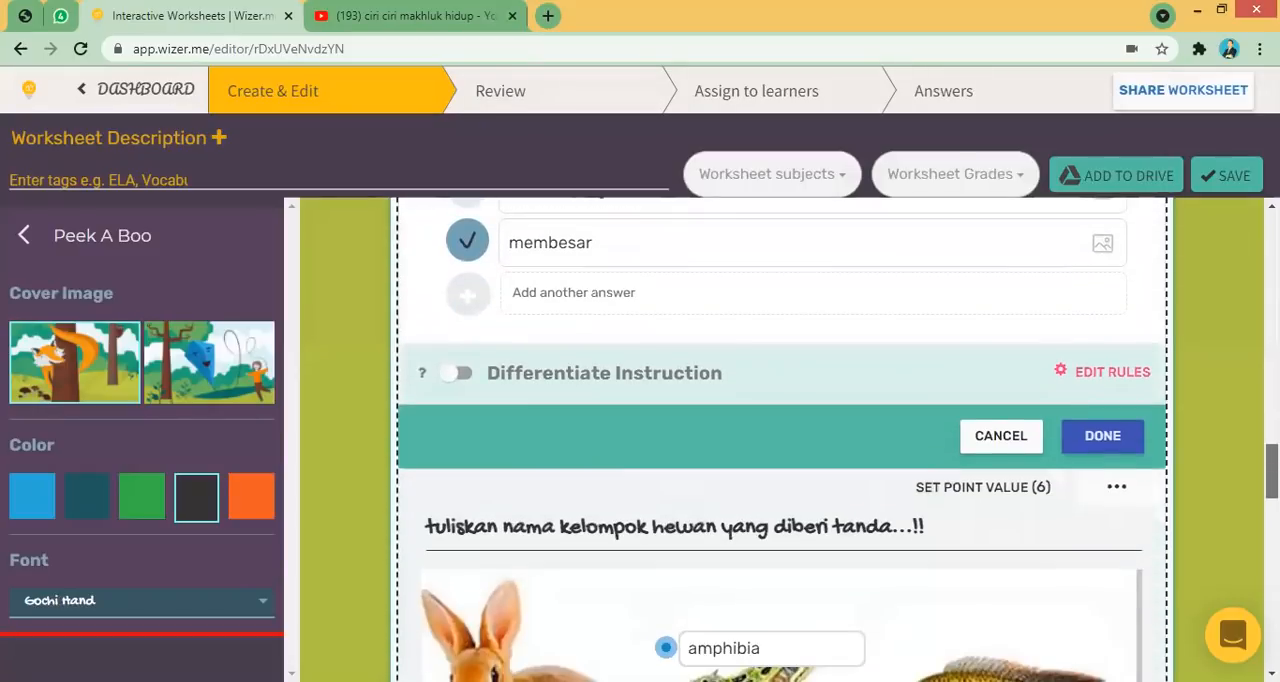
scroll(1120, 360, "up", 2)
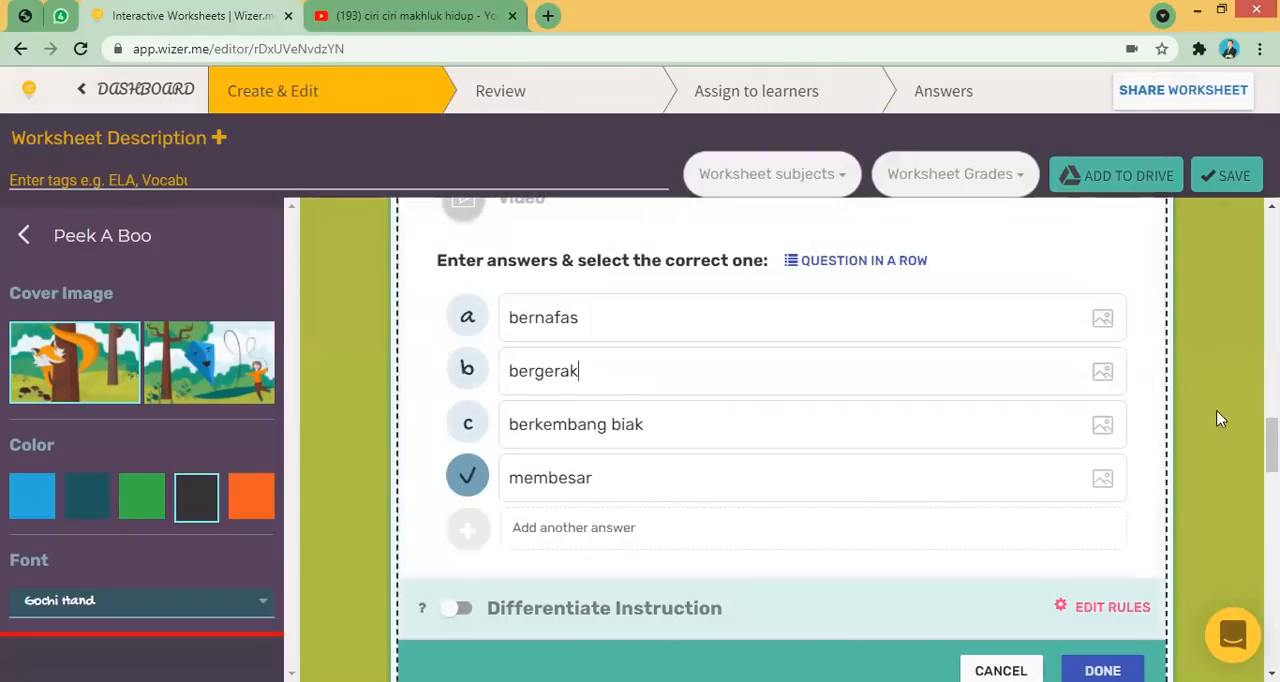
scroll(1080, 378, "down", 2)
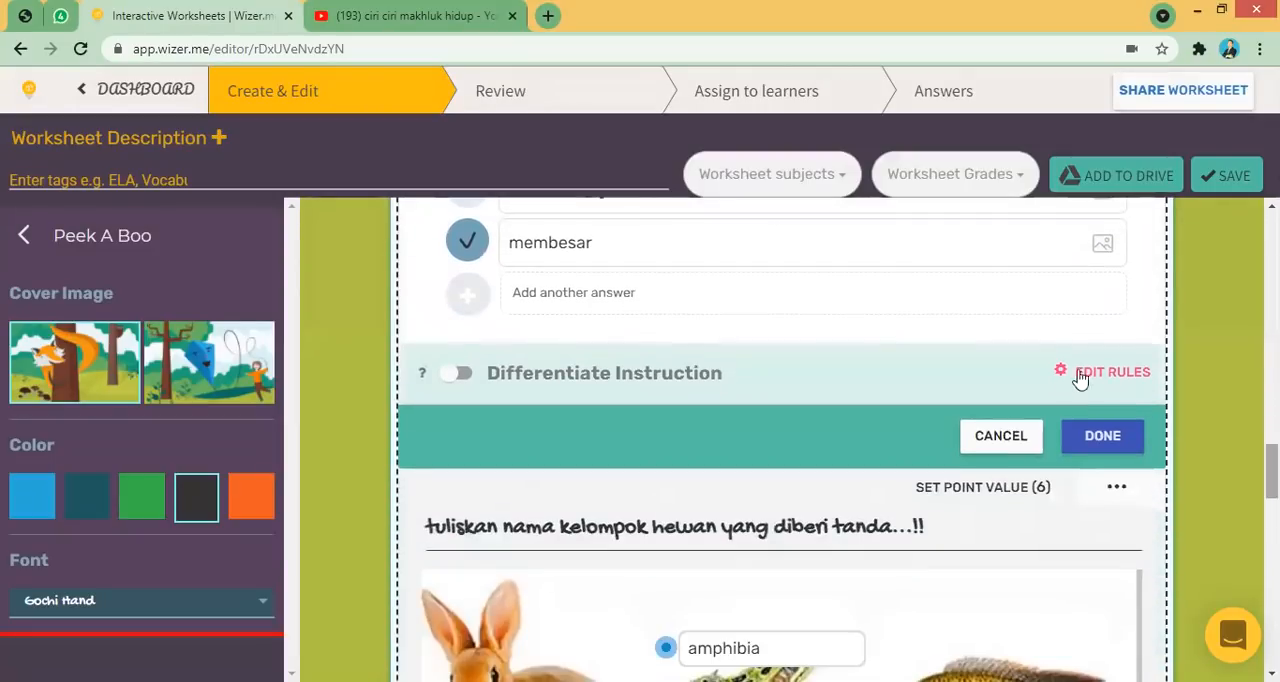
left_click(1102, 435)
- Add a Sorting task with the instruction "Coba kamu kelompokkan hewan berikut, vertebrata atau avertebrata ..."
scroll(780, 440, "down", 10)
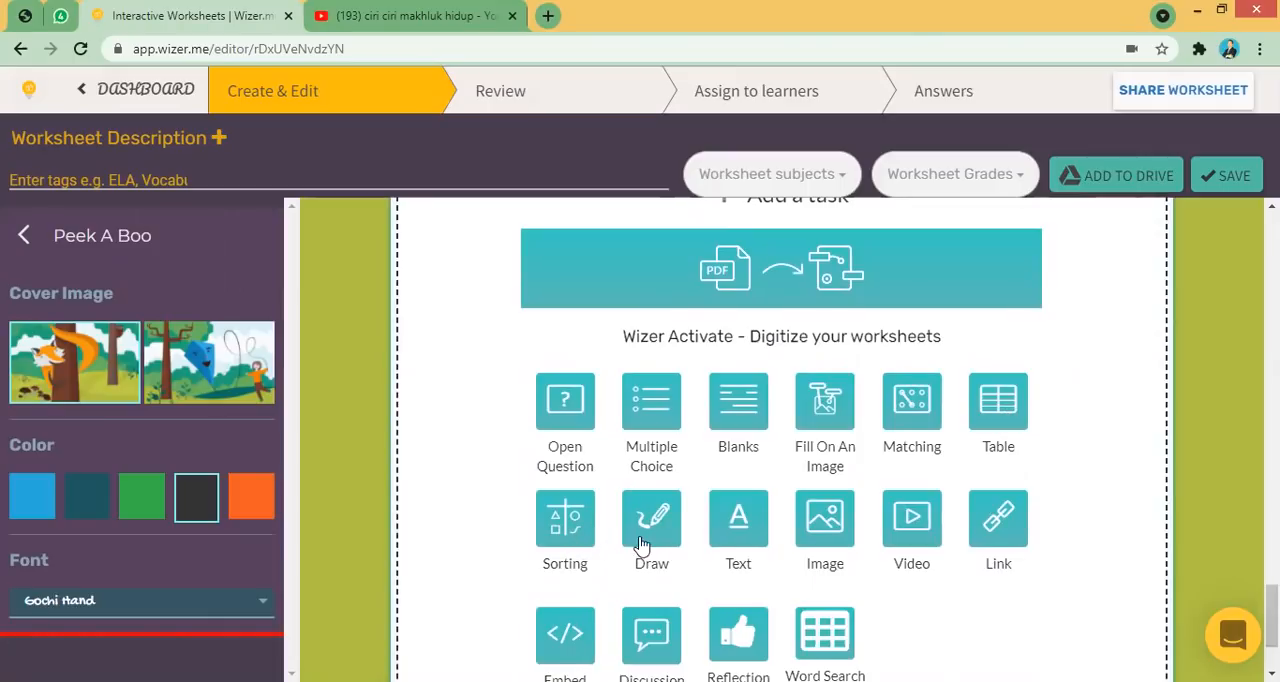
left_click(566, 537)
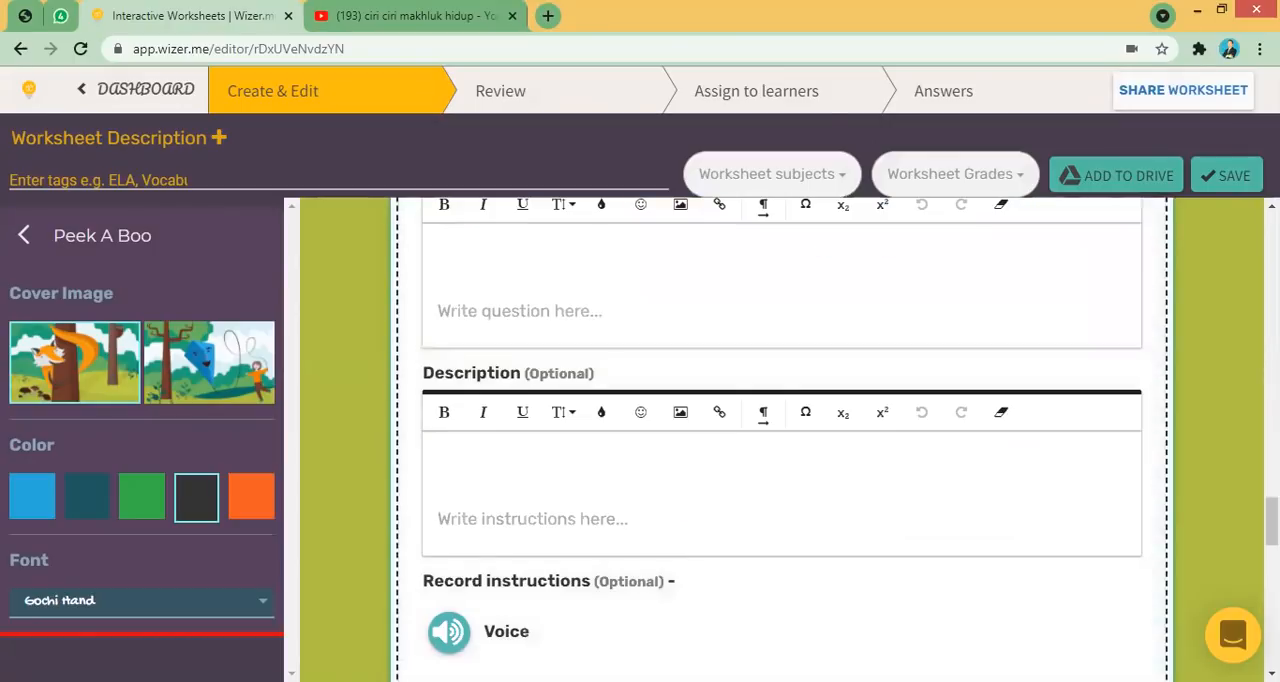
mouse_move(1272, 520)
left_mouse_down()
mouse_move(1272, 503)
mouse_move(1272, 538)
mouse_move(1272, 510)
left_mouse_up()
left_click(598, 356)
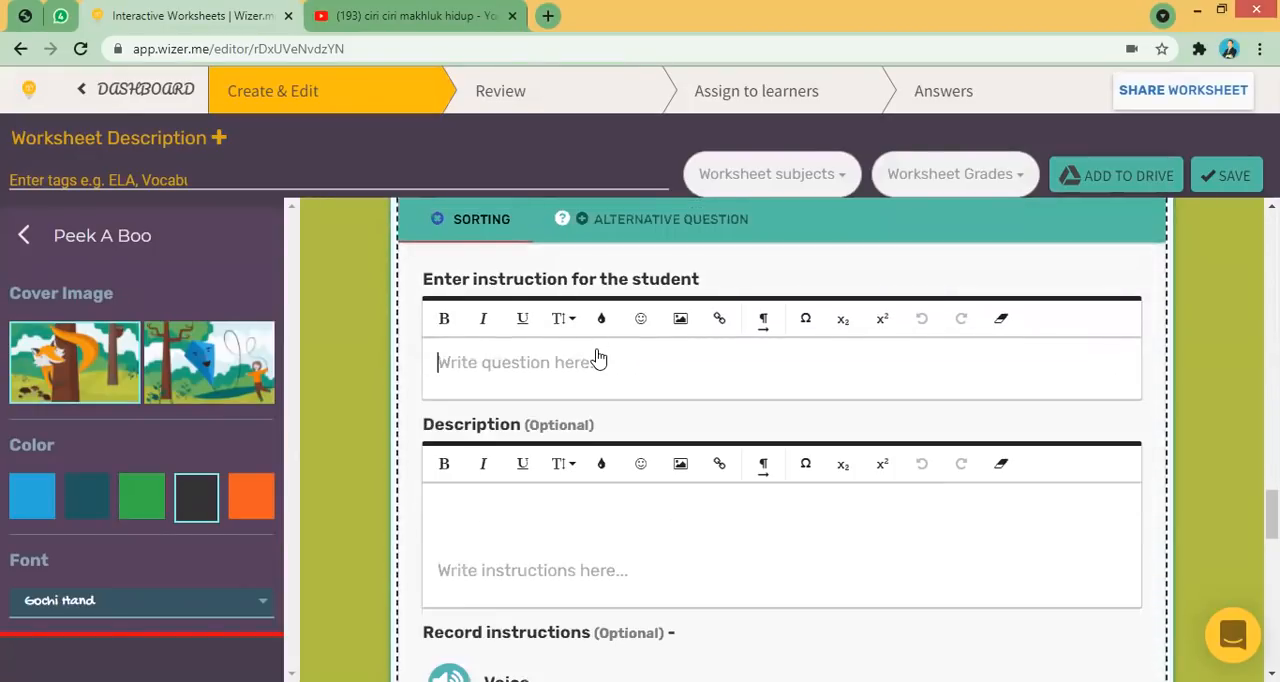
type("COBA ")
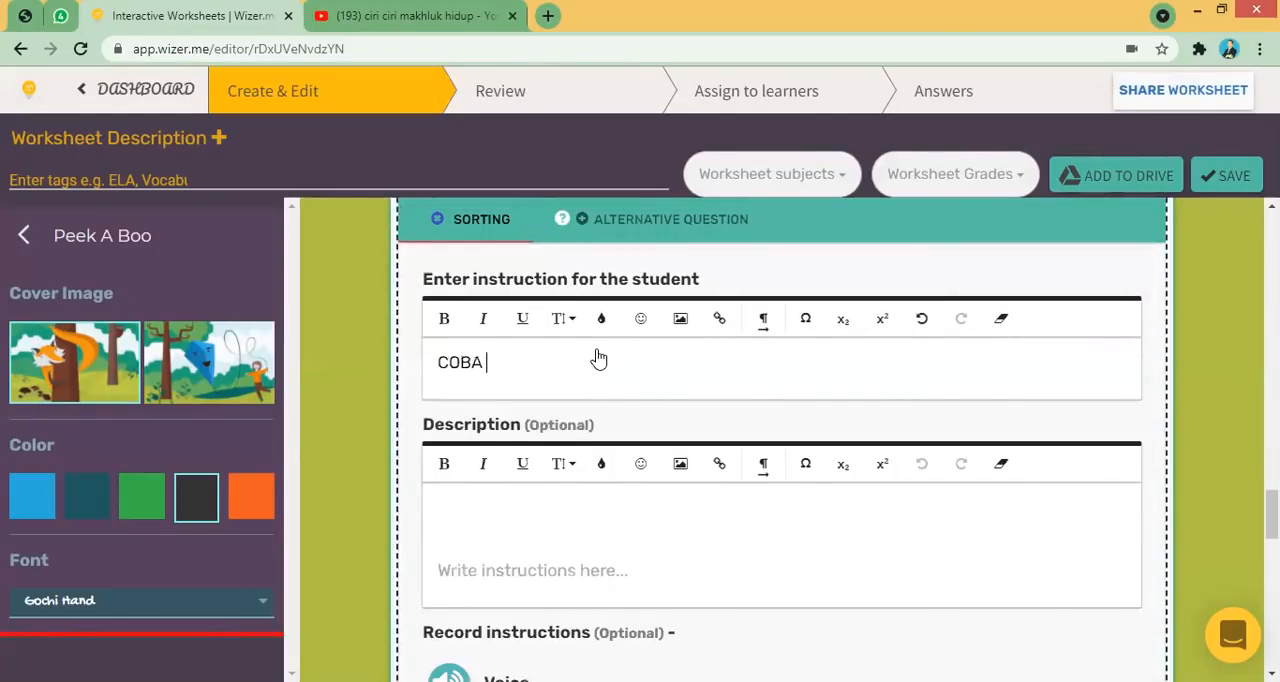
type("KAMJU KEL")
key("BackSpace")
key("BackSpace")
key("BackSpace")
key("BackSpace")
key("BackSpace")
key("BackSpace")
key("BackSpace")
key("BackSpace")
key("BackSpace")
key("BackSpace")
key("BackSpace")
key("BackSpace")
key("BackSpace")
key("BackSpace")
type("C")
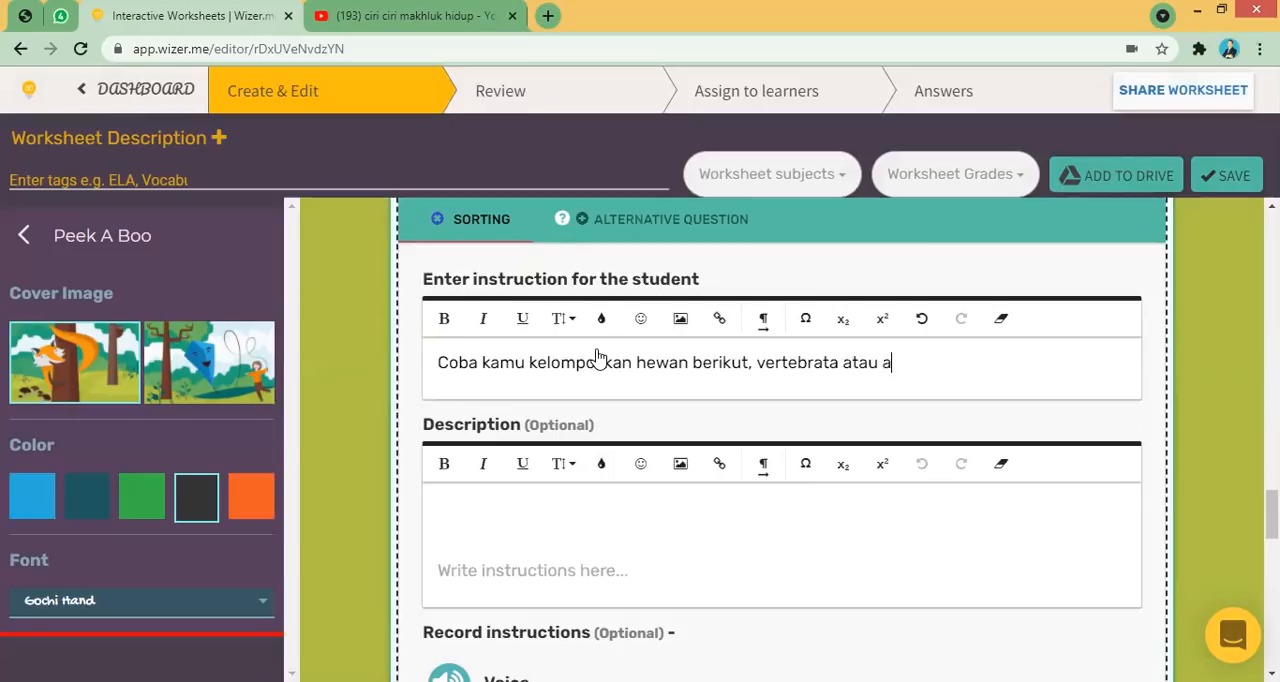
key("BackSpace")
key("BackSpace")
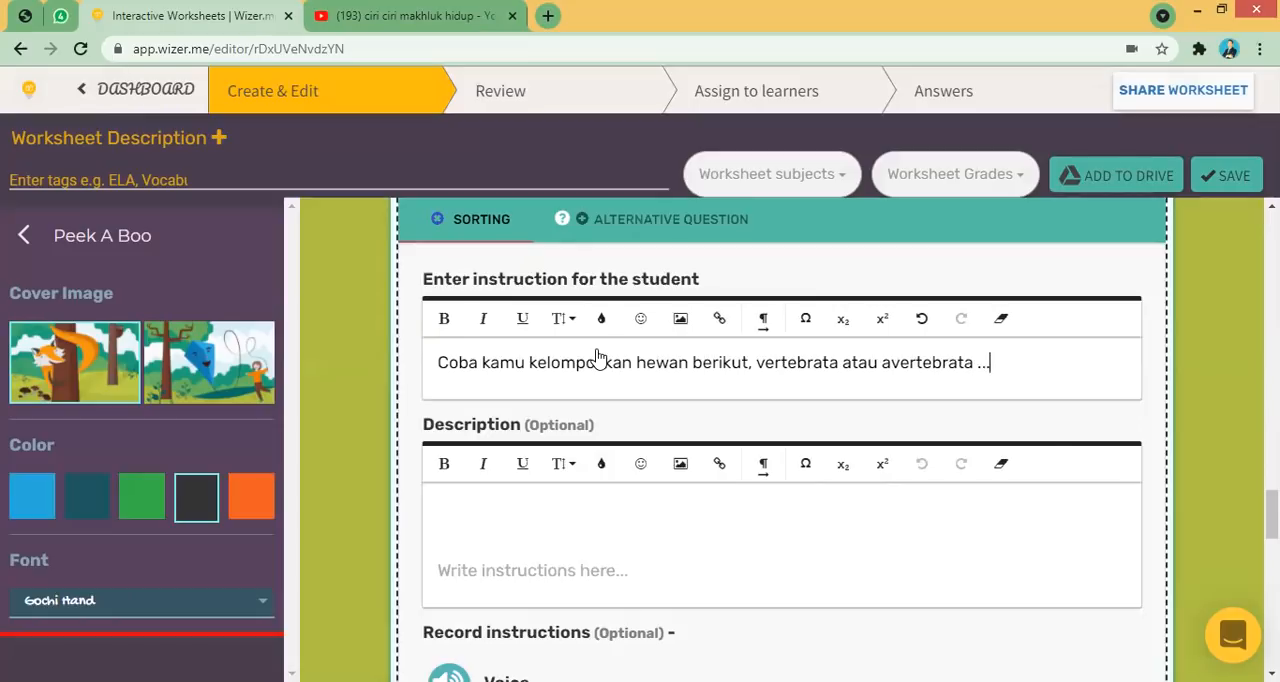
- Name the two sorting groups "VERTEBRATA" and "AVERTEBRATA"
scroll(912, 520, "down", 3)
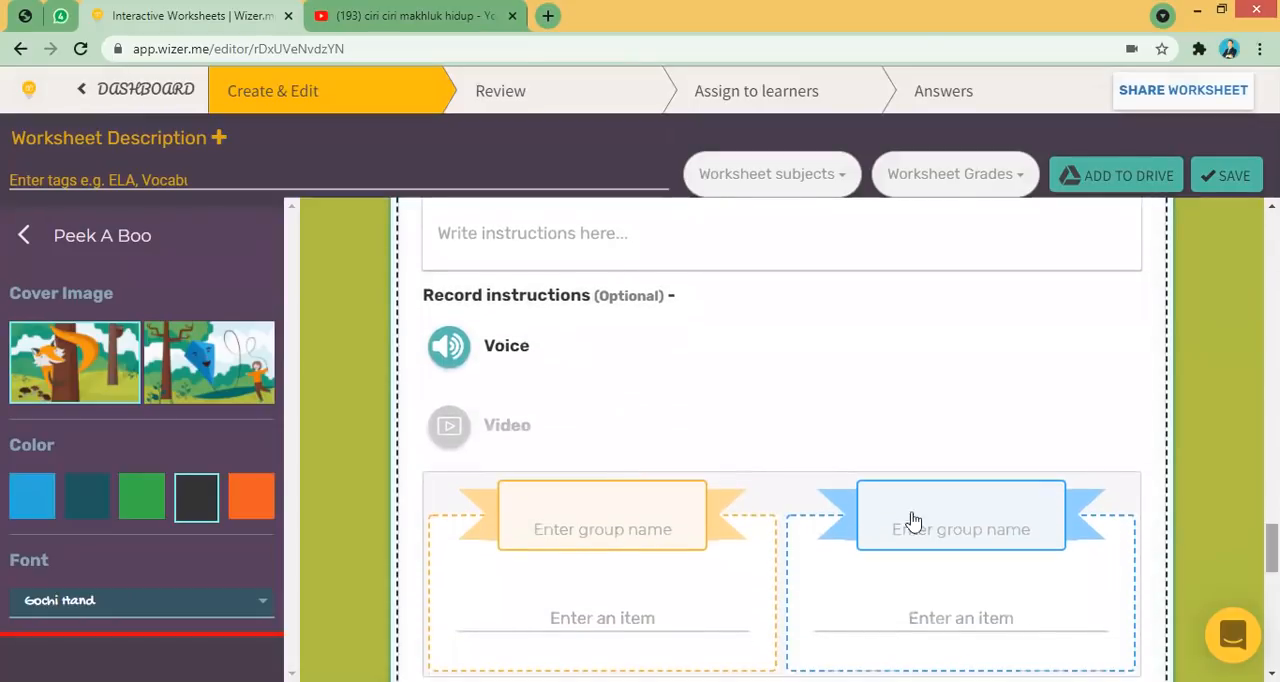
left_click(625, 515)
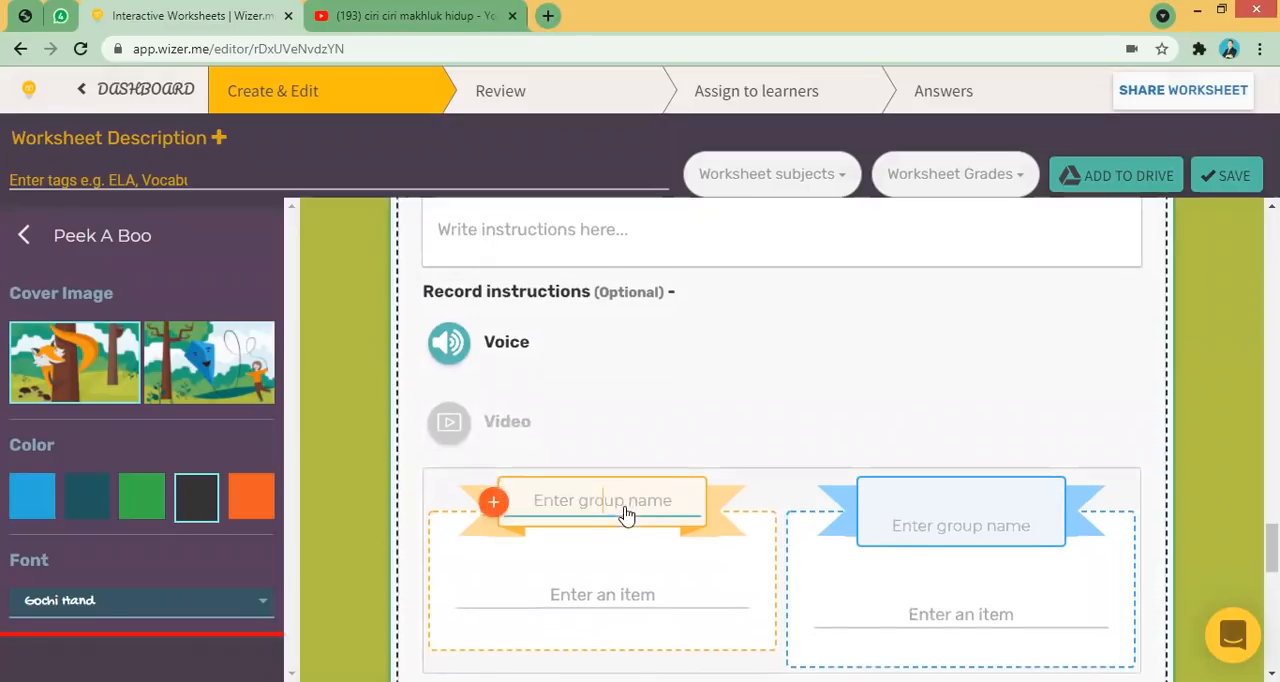
type("VERTEBRTA")
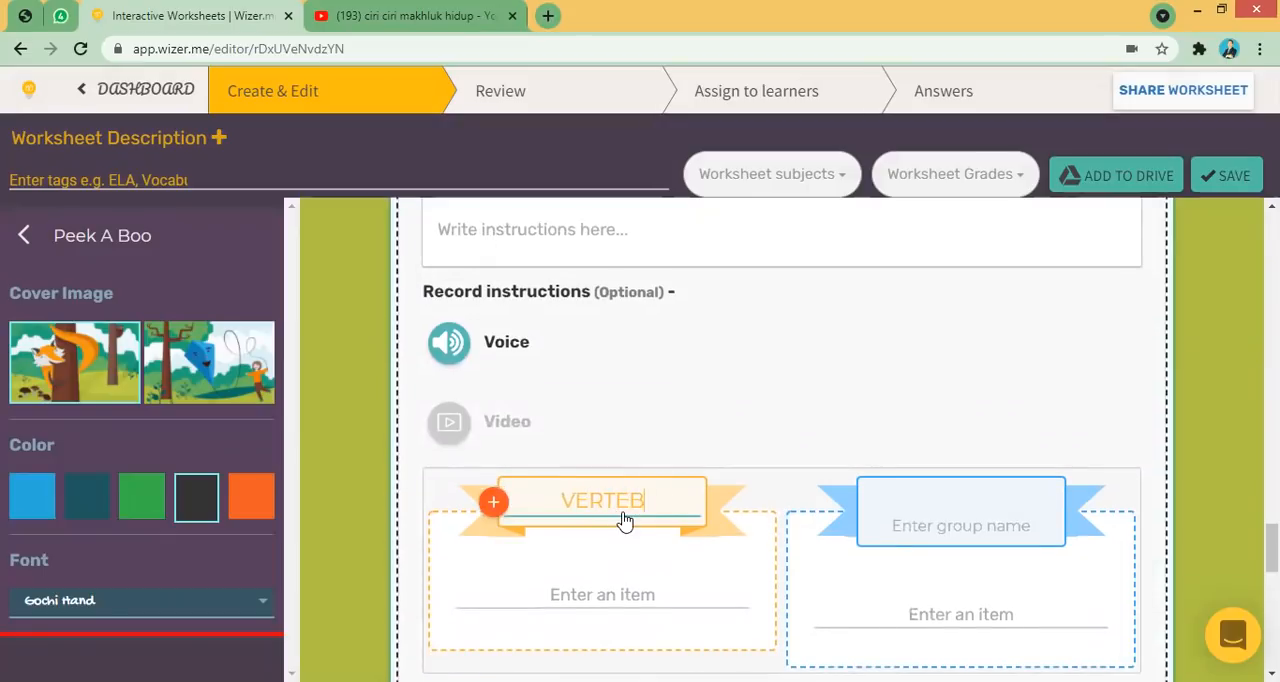
key("Left")
key("Left")
key("Left")
type("A")
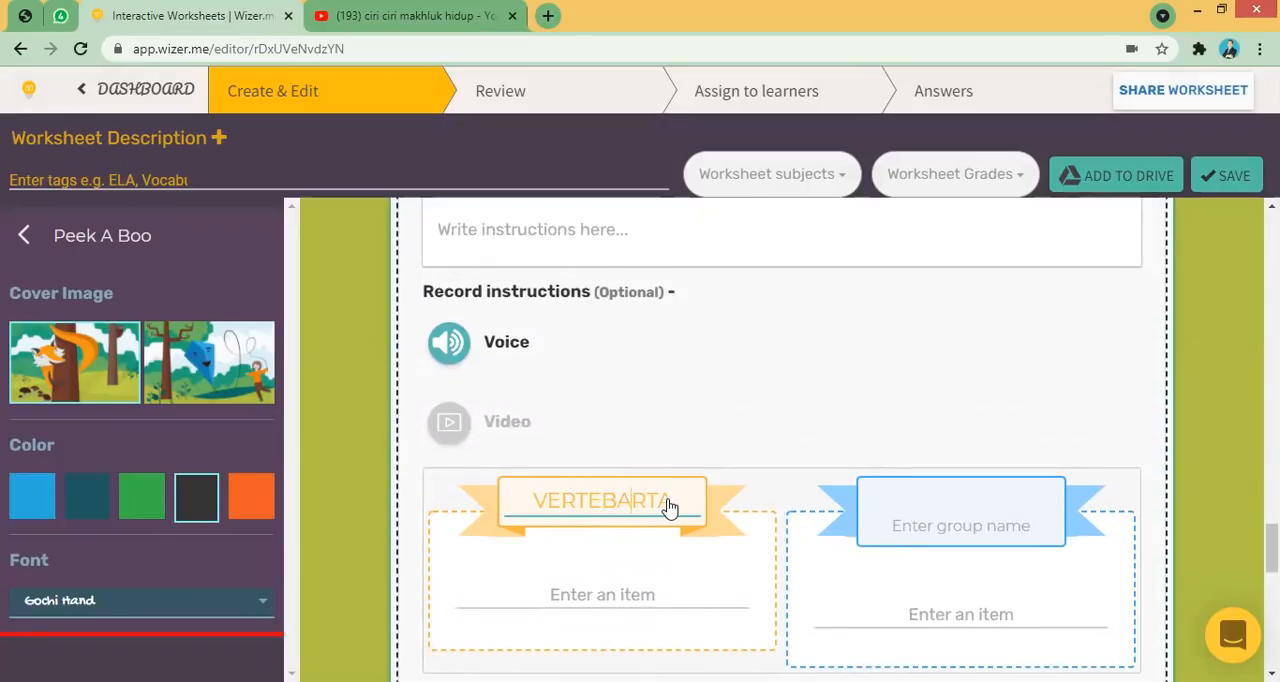
key("BackSpace")
key("BackSpace")
type("RA")
left_click(949, 493)
type("AVERTEBR")
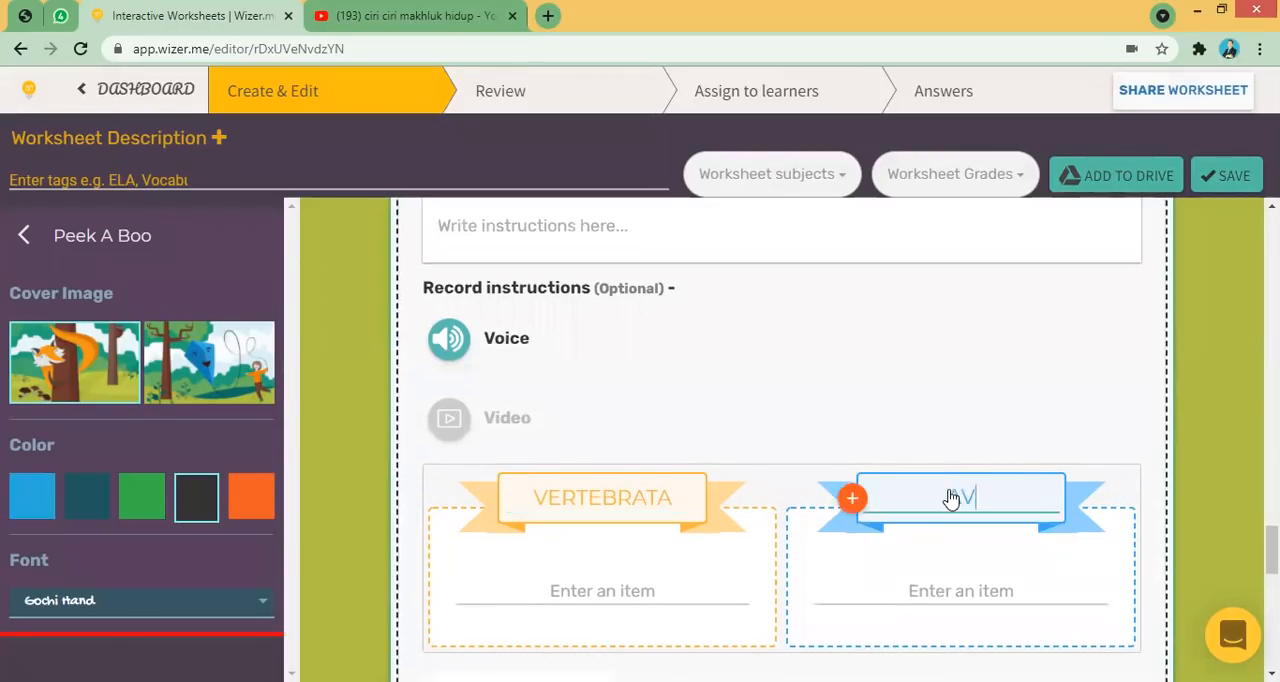
type("ATA")
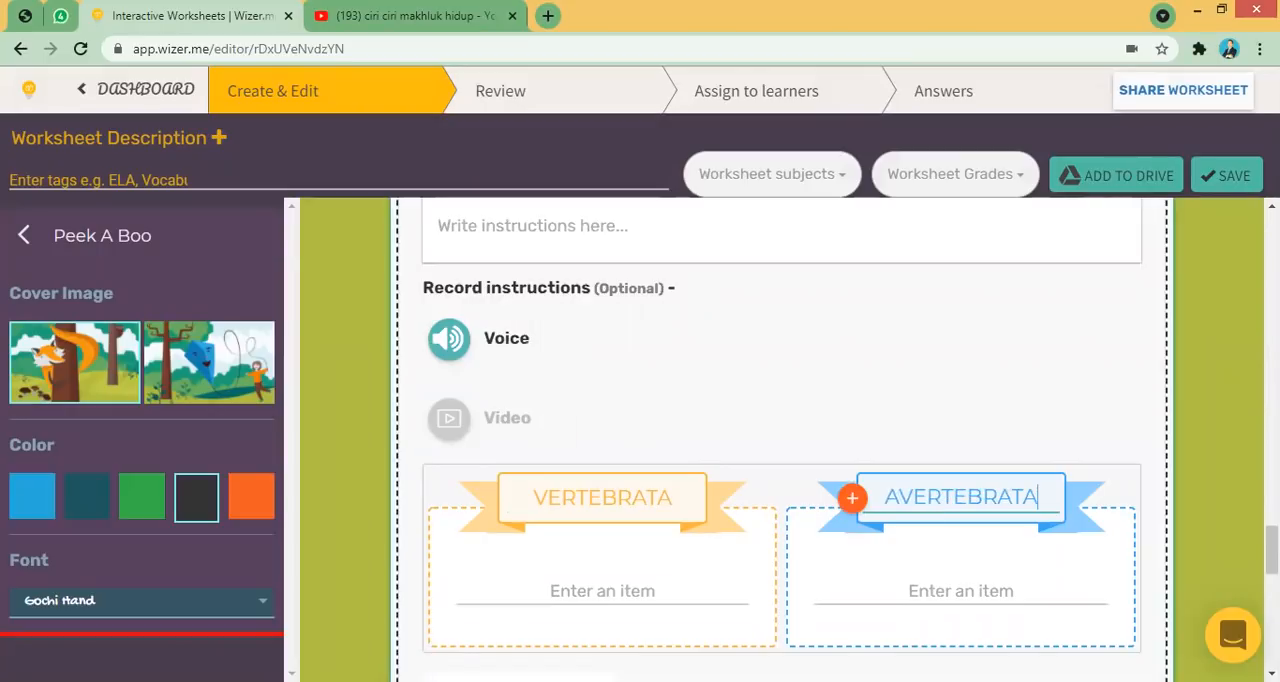
- Add the items SAPI, BUAYA and IKAN PAUS to the VERTEBRATA sorting group
scroll(812, 498, "down", 2)
left_click(578, 447)
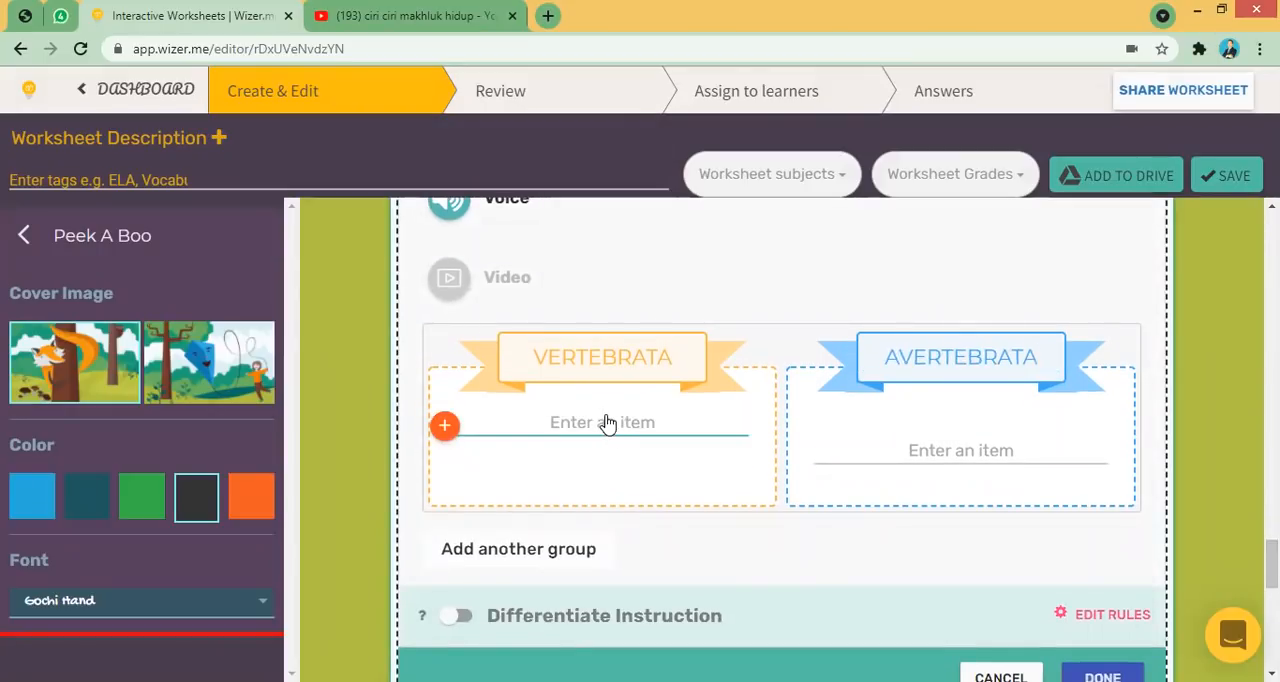
type("Sapi")
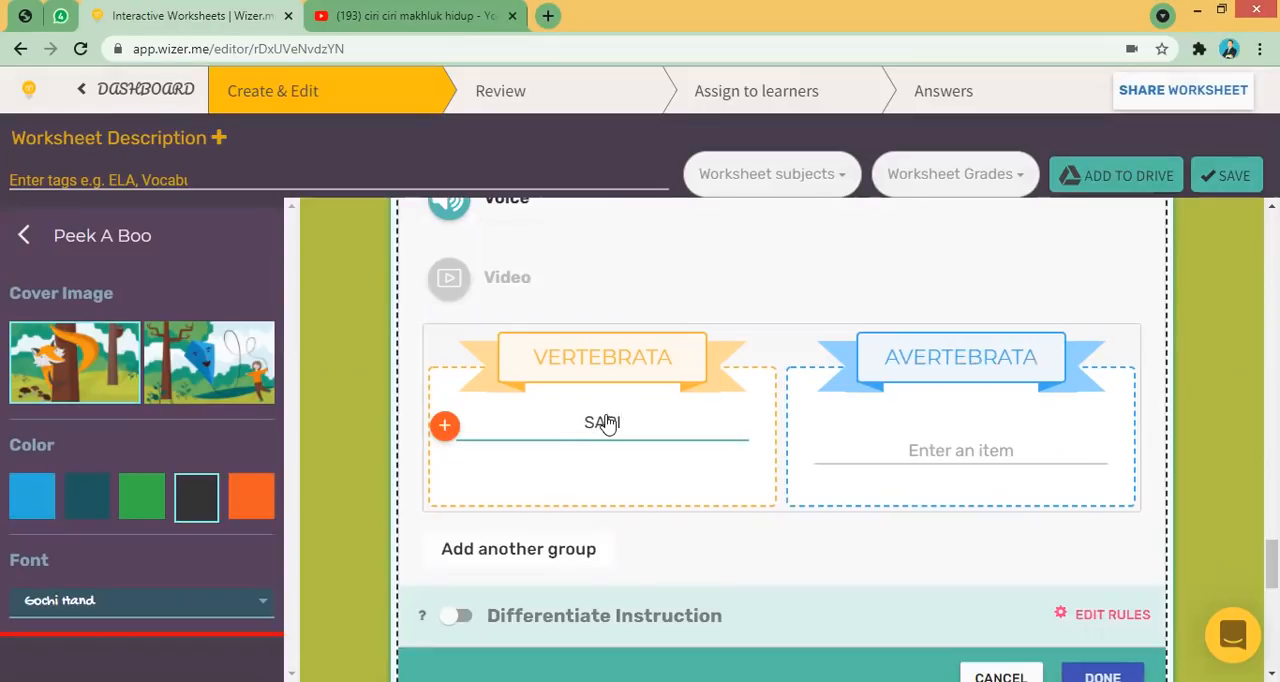
key("Return")
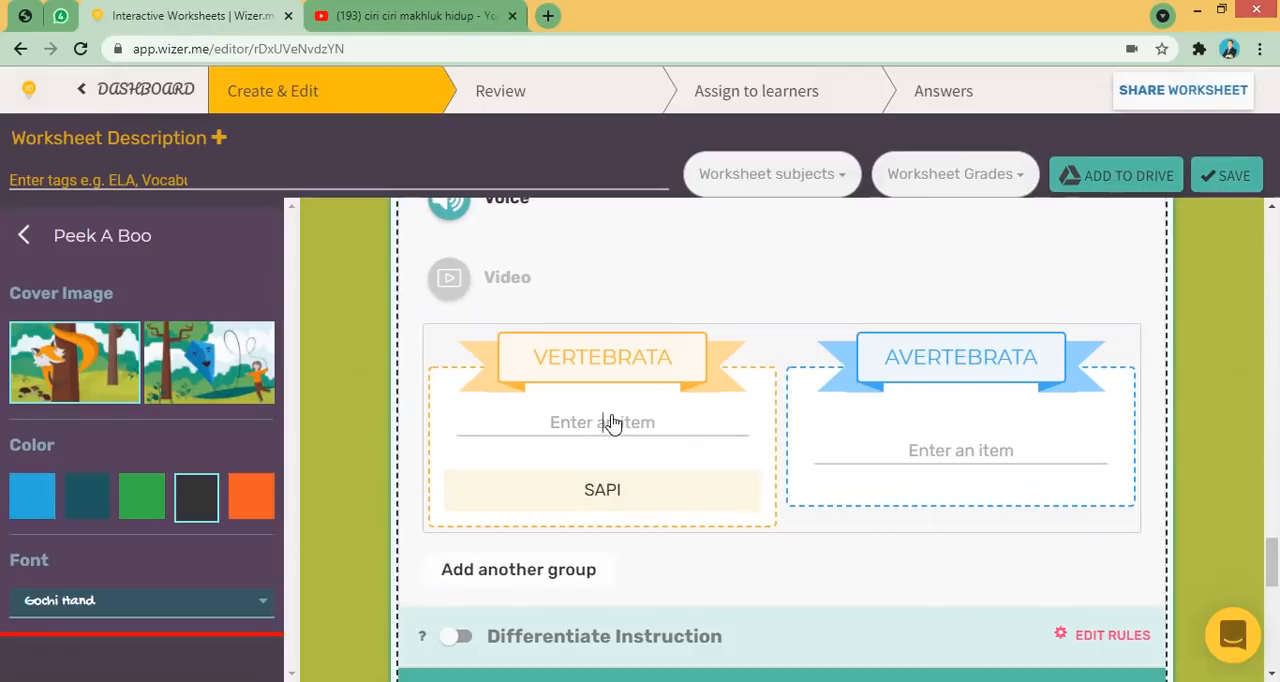
type("BUAYA")
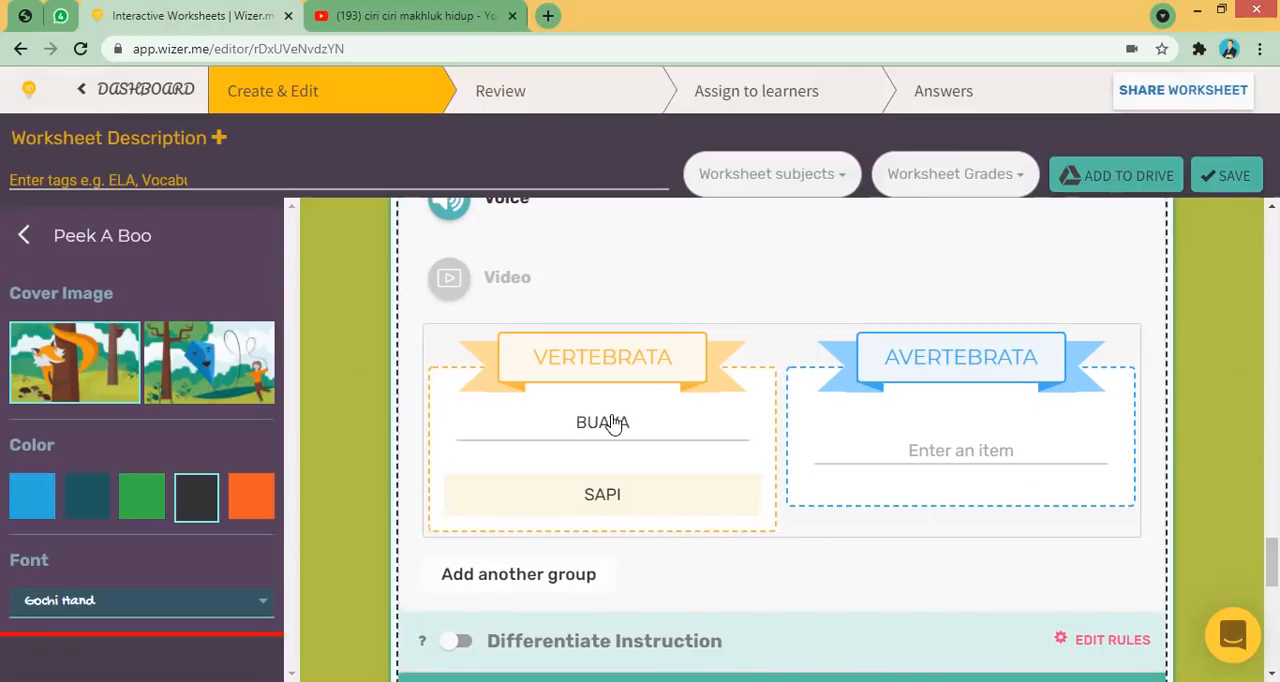
key("Return")
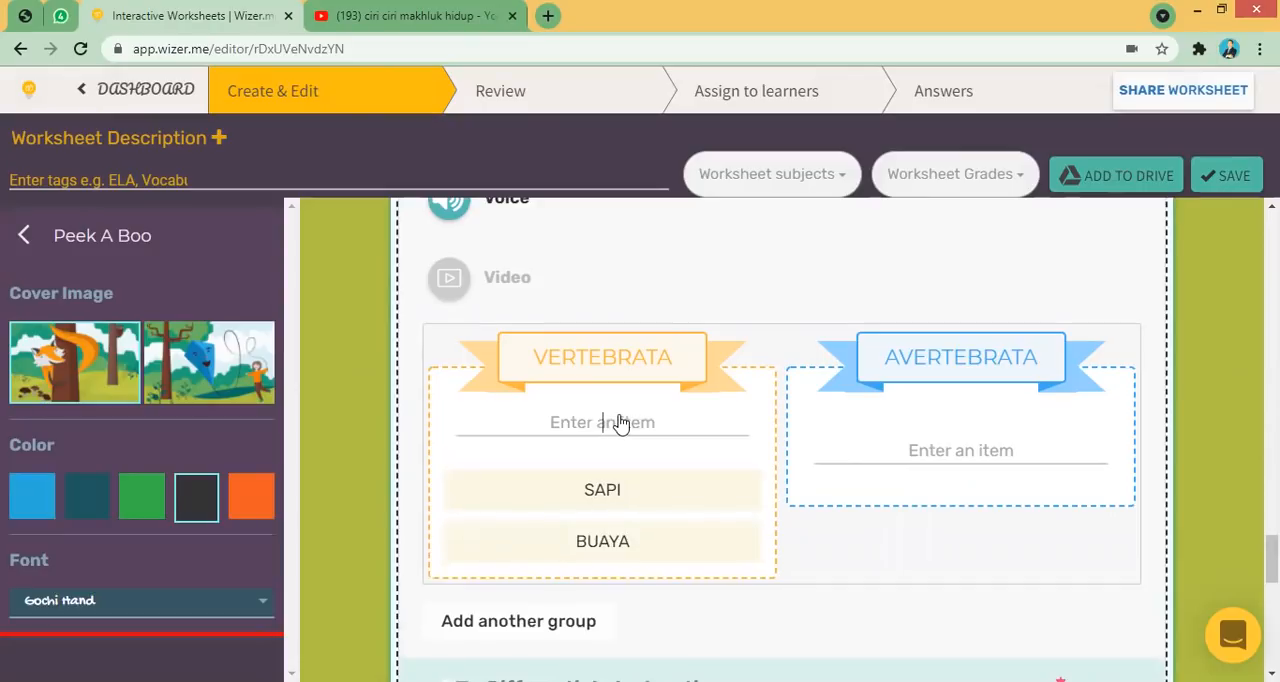
type("IKAN PAUS")
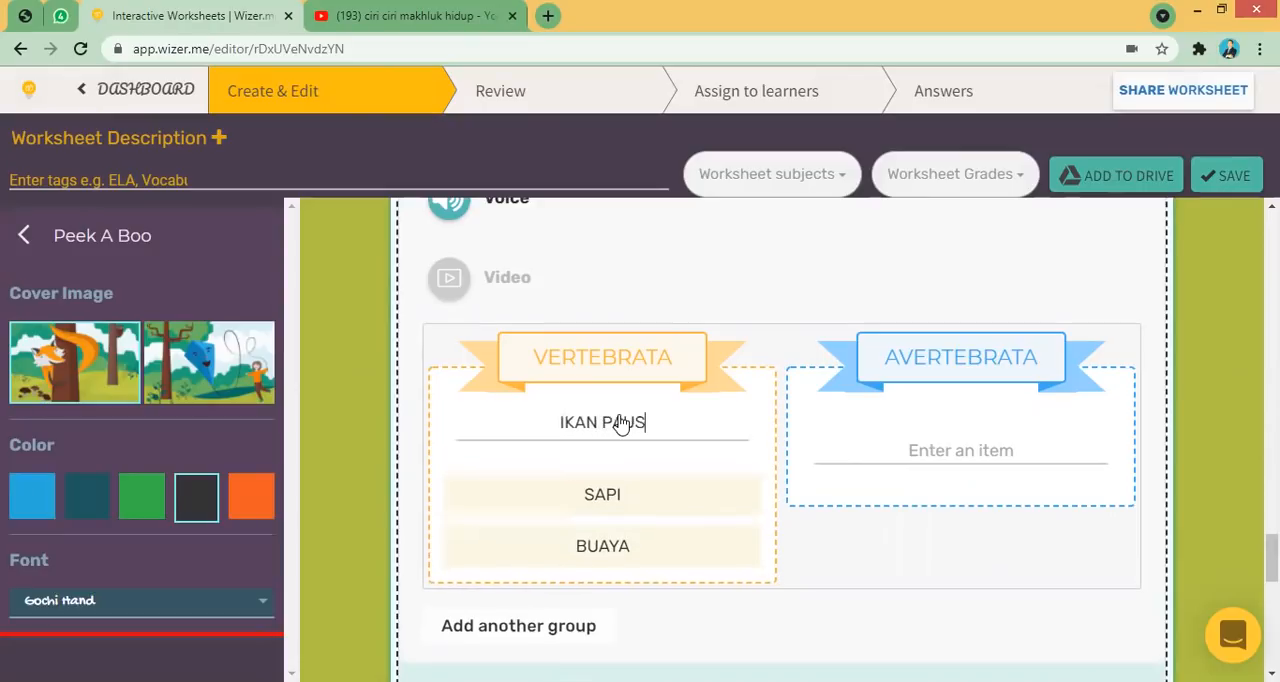
key("Return")
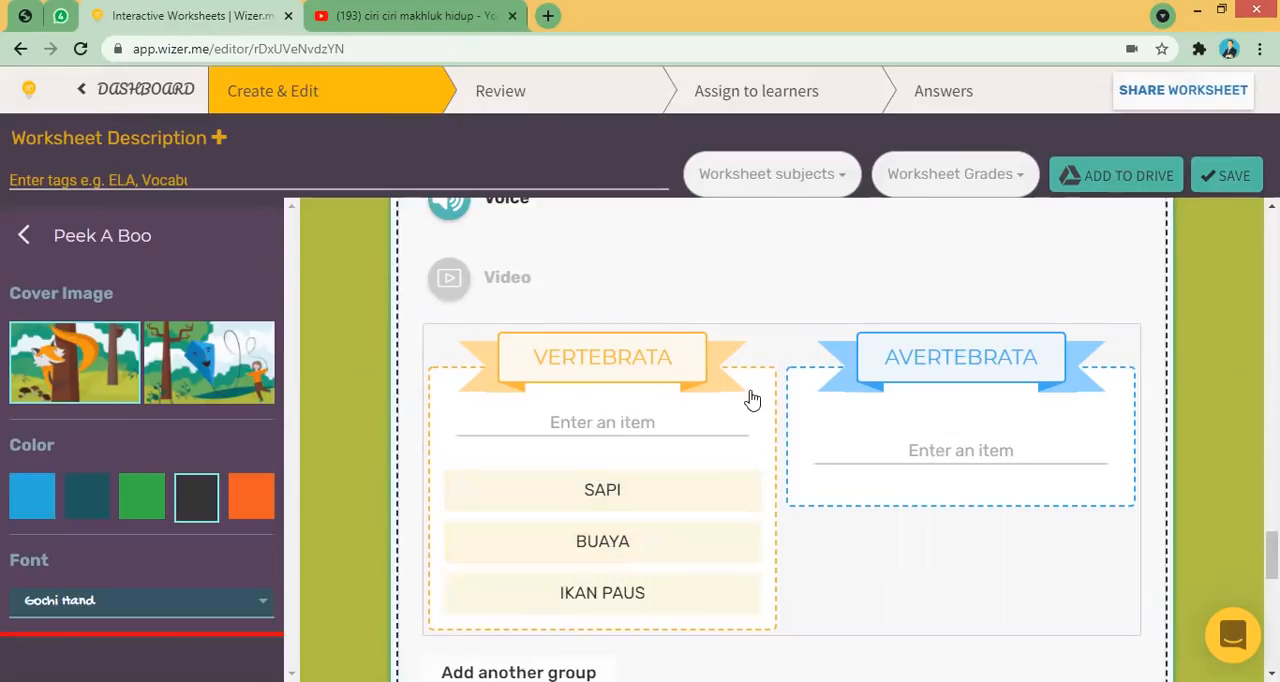
- Add the items CACING, GURITA and SIPUT to the AVERTEBRATA group and finish the Sorting task
left_click(954, 424)
type("CACING")
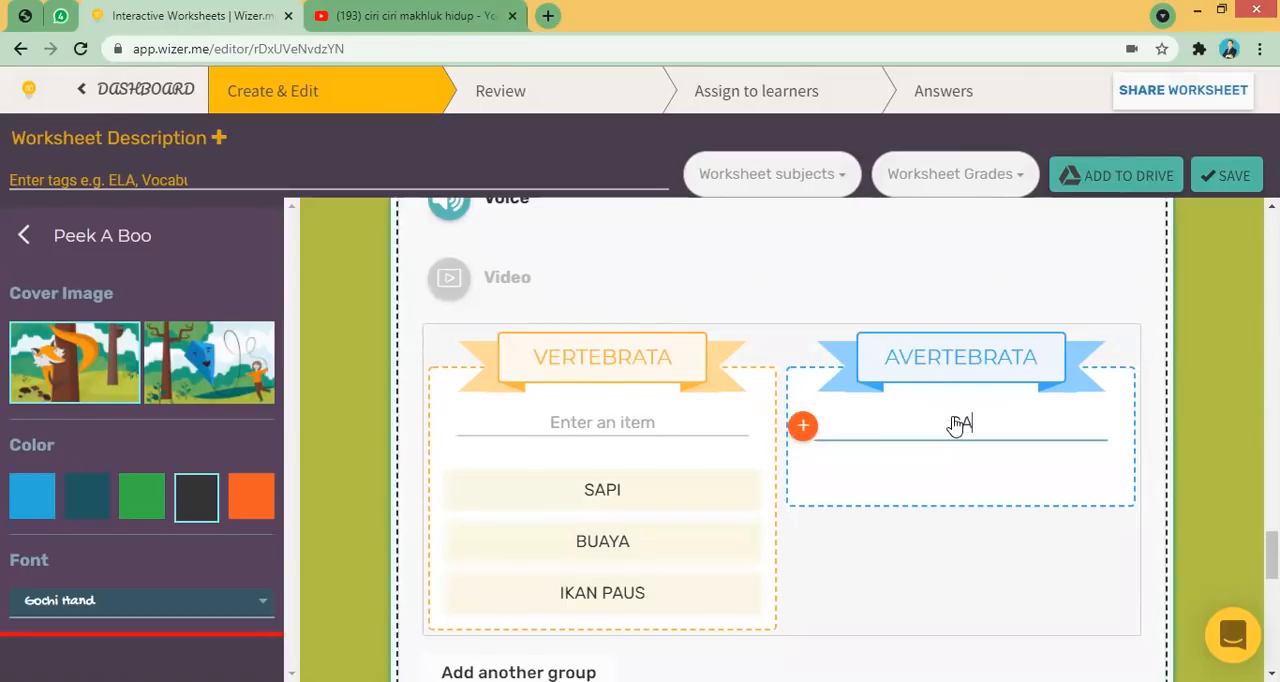
key("Return")
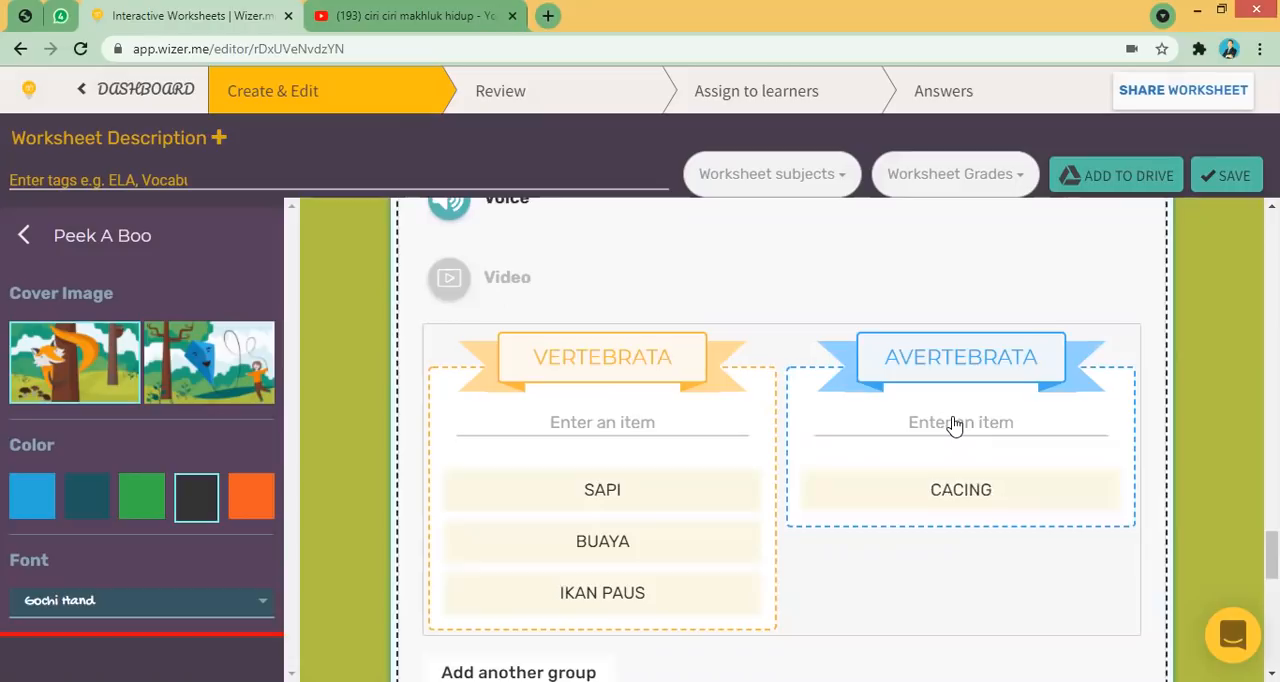
left_click(955, 424)
type("GURITA")
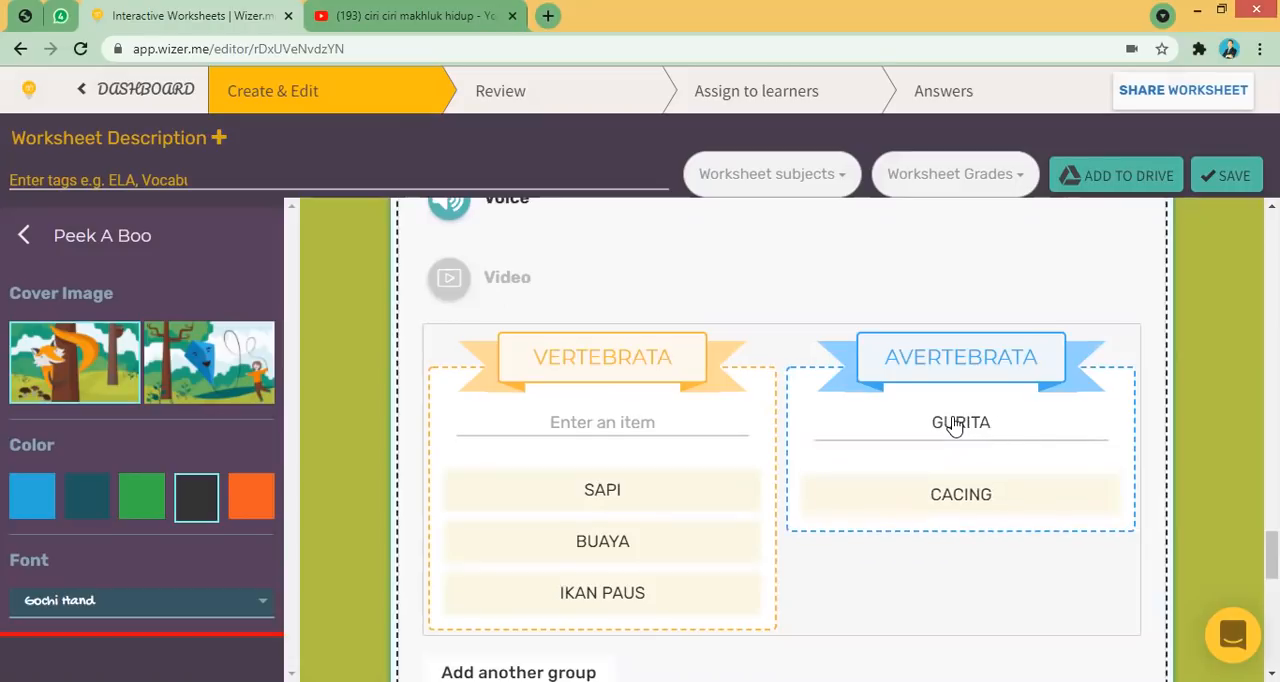
key("Return")
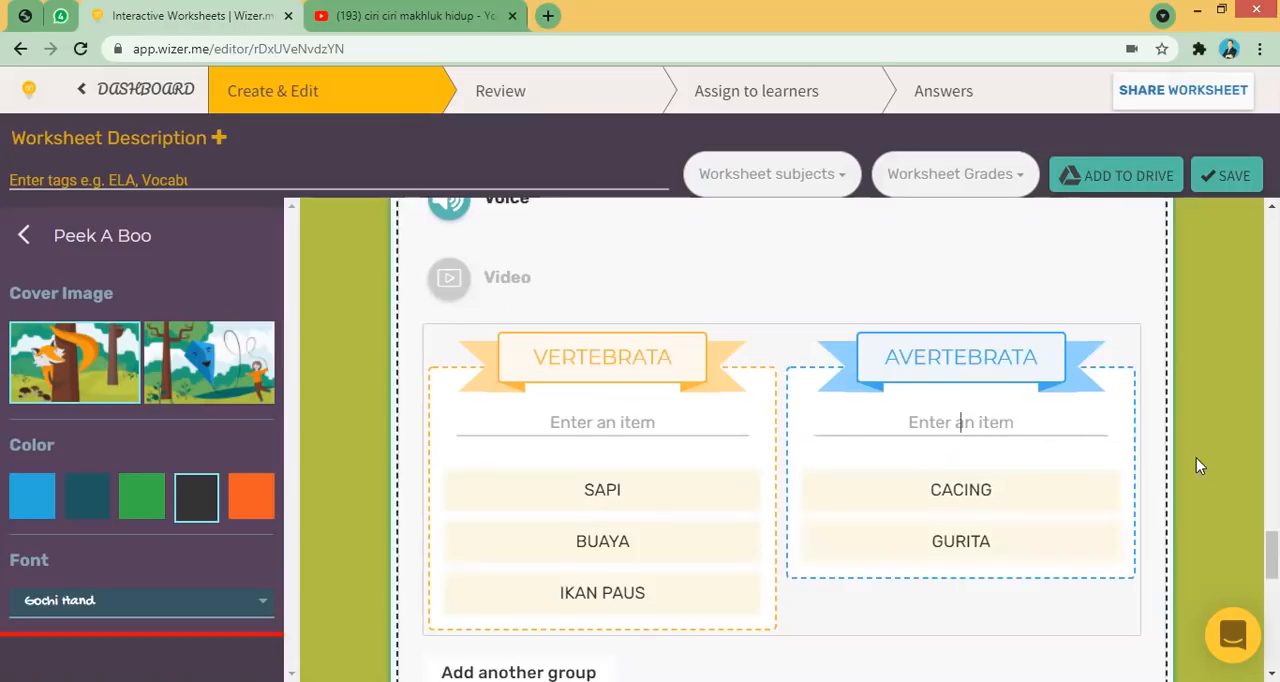
left_click(1033, 430)
type("SIPUT")
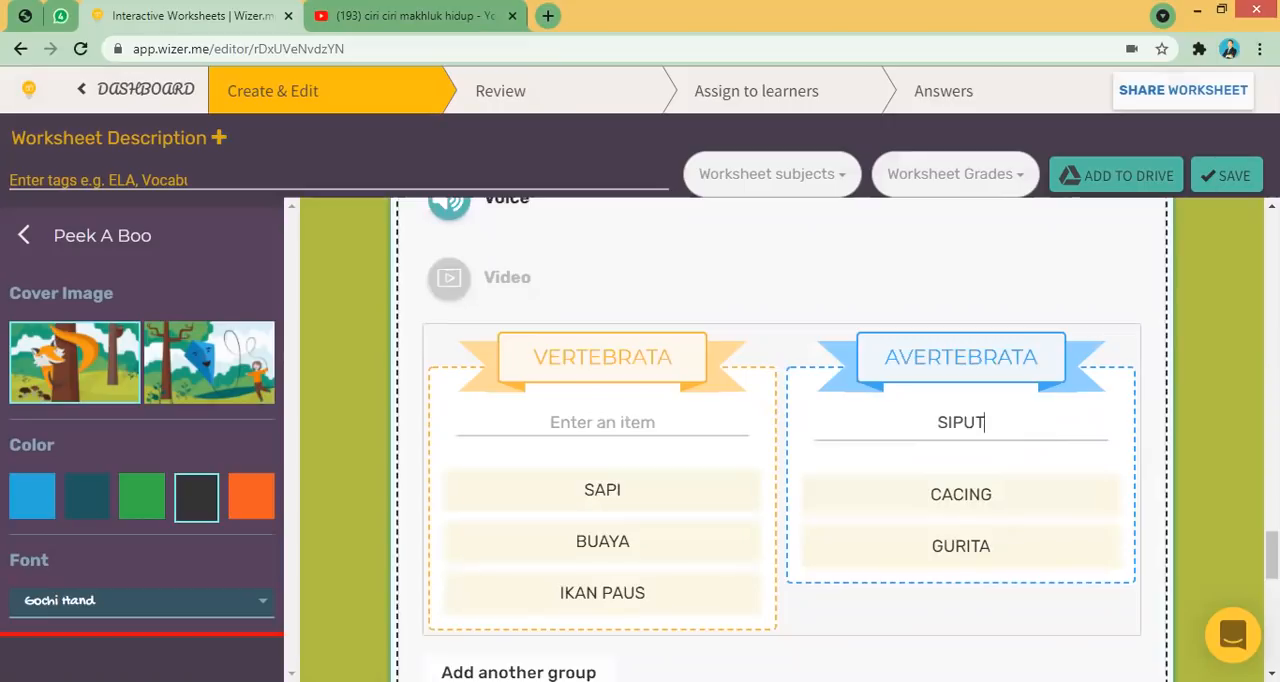
key("Return")
scroll(1270, 555, "down", 3)
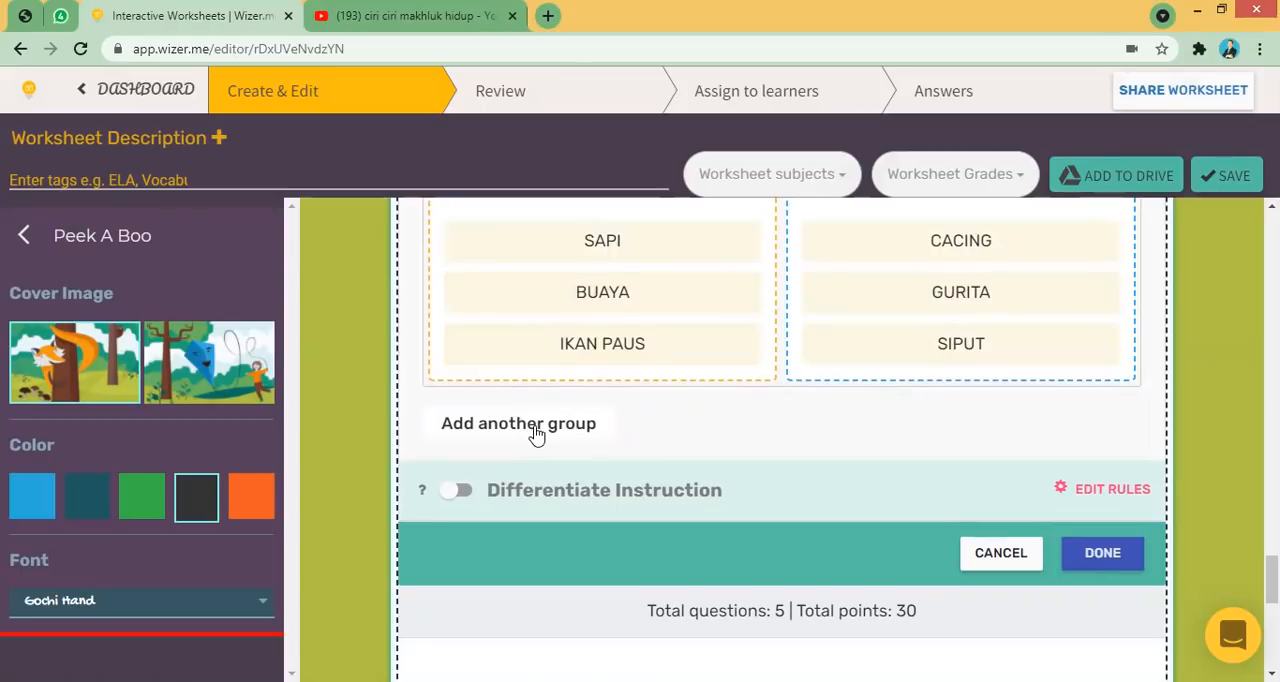
left_click(1102, 553)
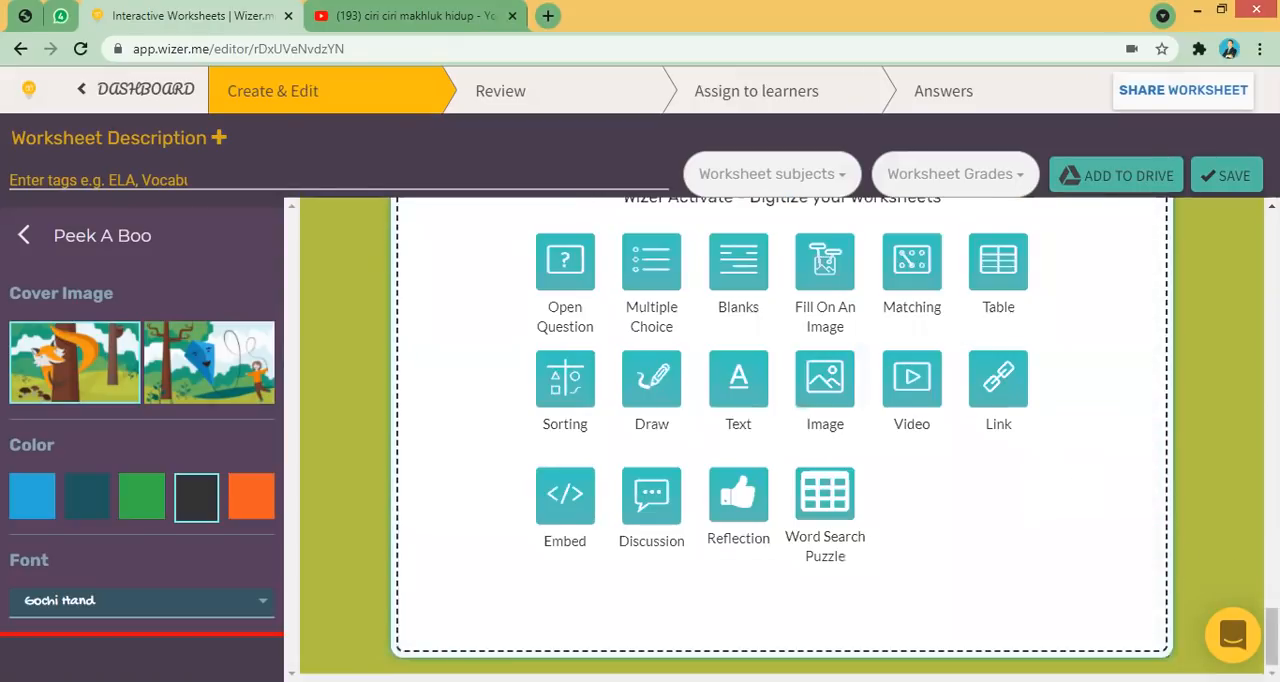
- Add a Draw task below the Sorting task
scroll(782, 440, "up", 10)
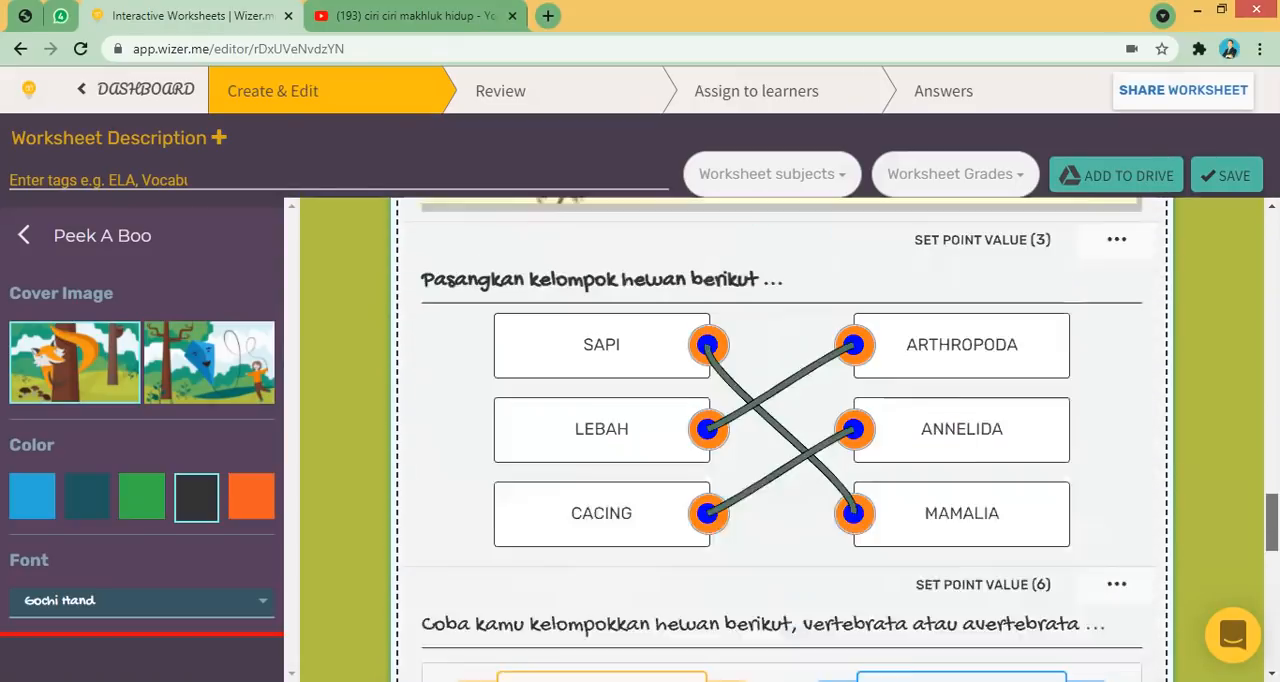
scroll(1213, 505, "down", 2)
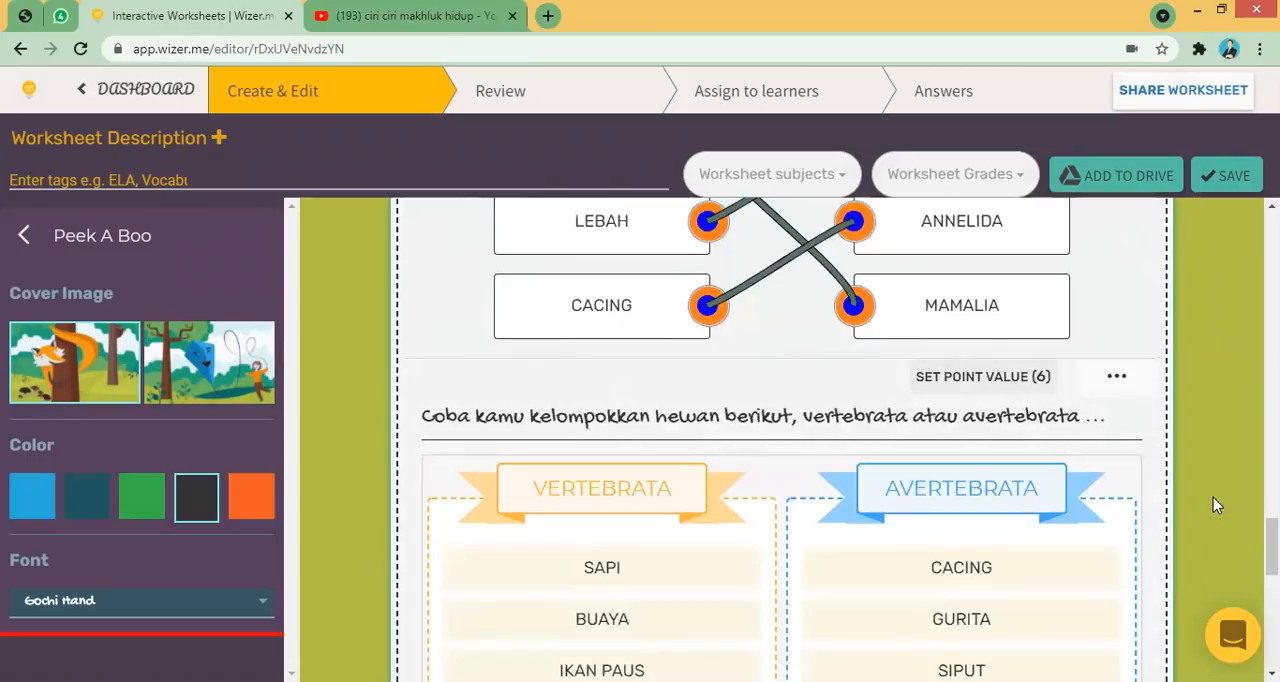
scroll(1213, 497, "down", 1)
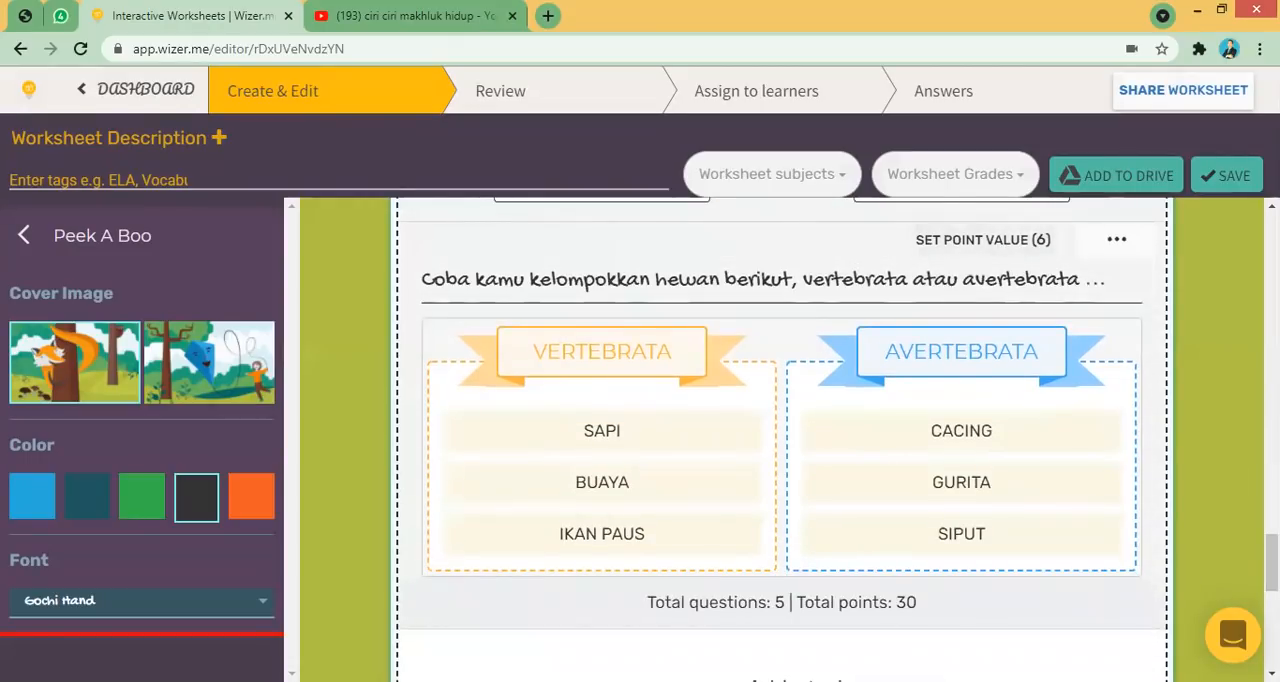
scroll(808, 517, "down", 5)
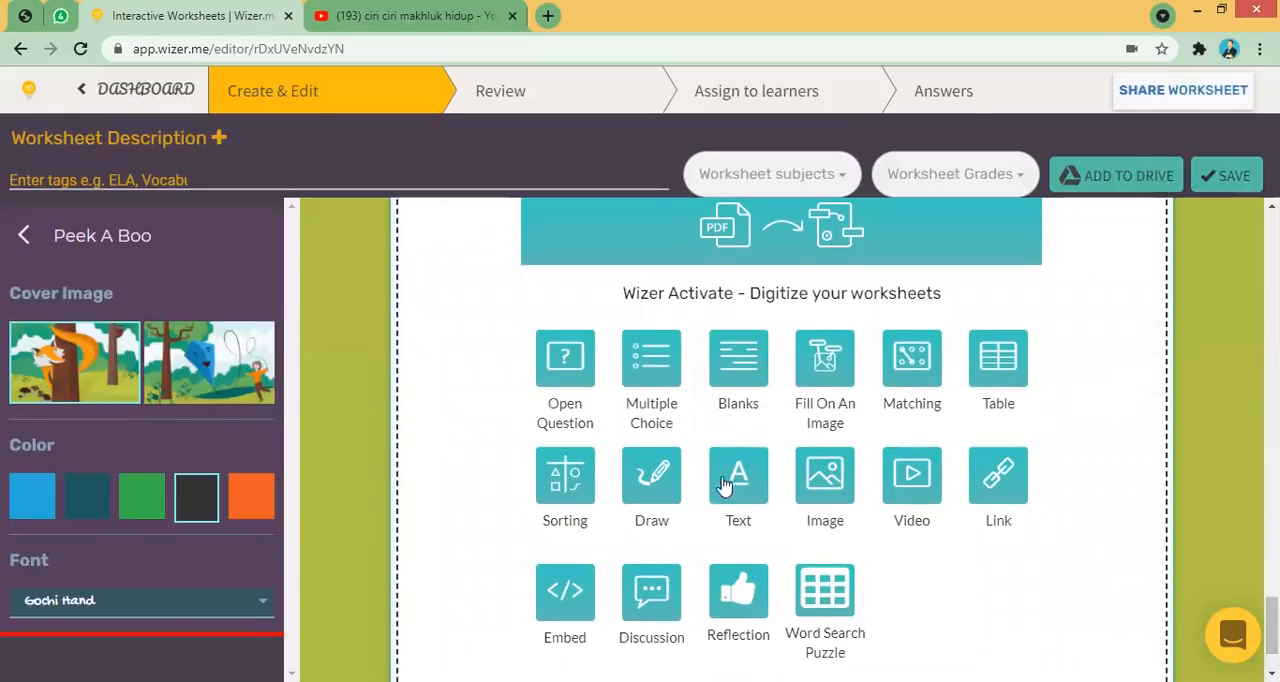
left_click(655, 490)
left_click(651, 478)
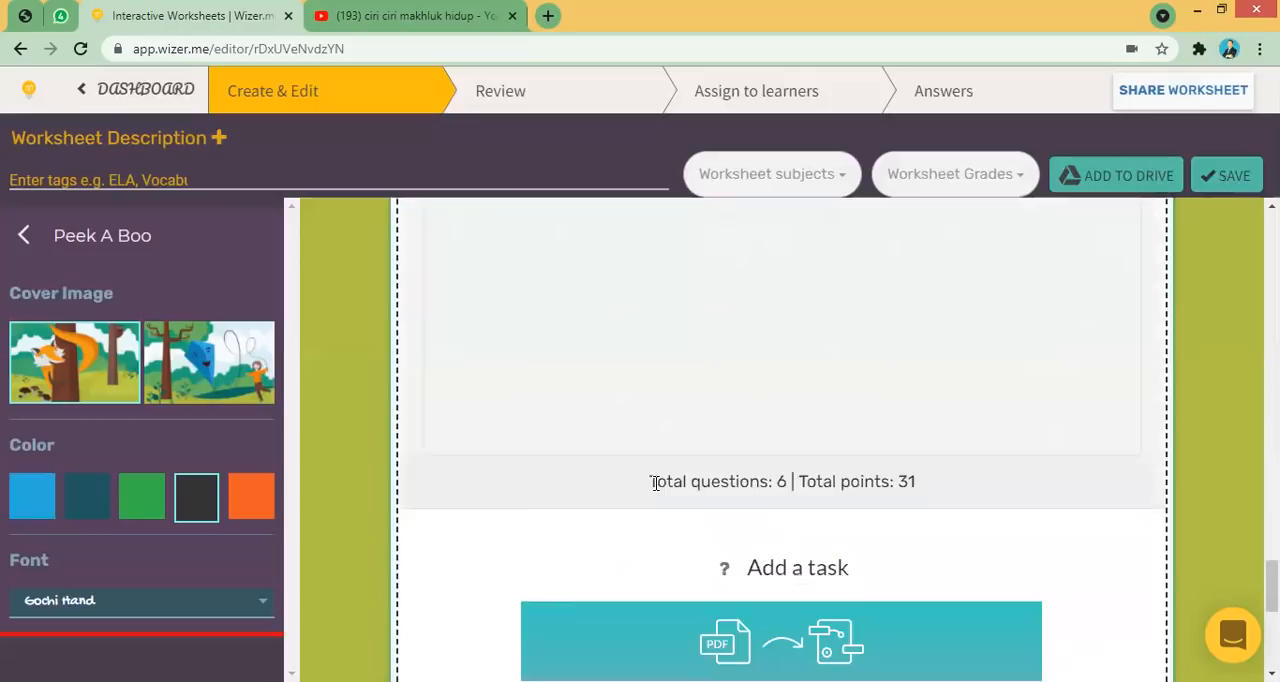
scroll(781, 440, "up", 1)
scroll(781, 440, "down", 6)
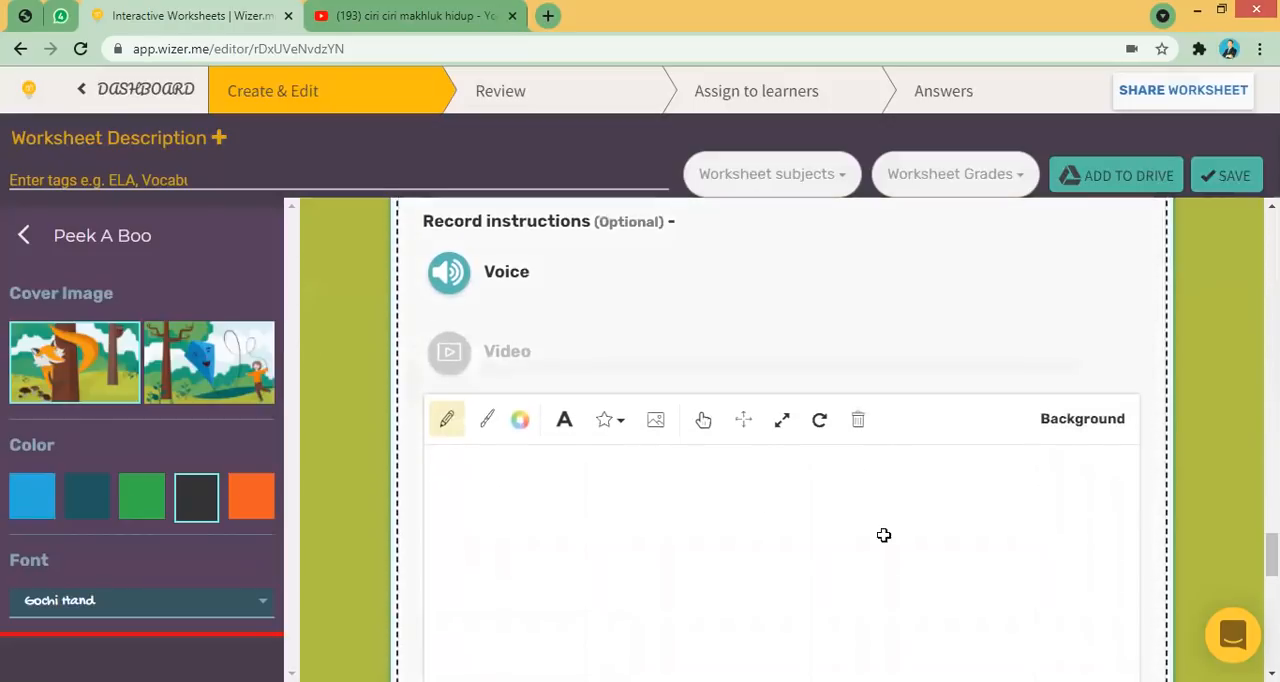
scroll(660, 404, "up", 5)
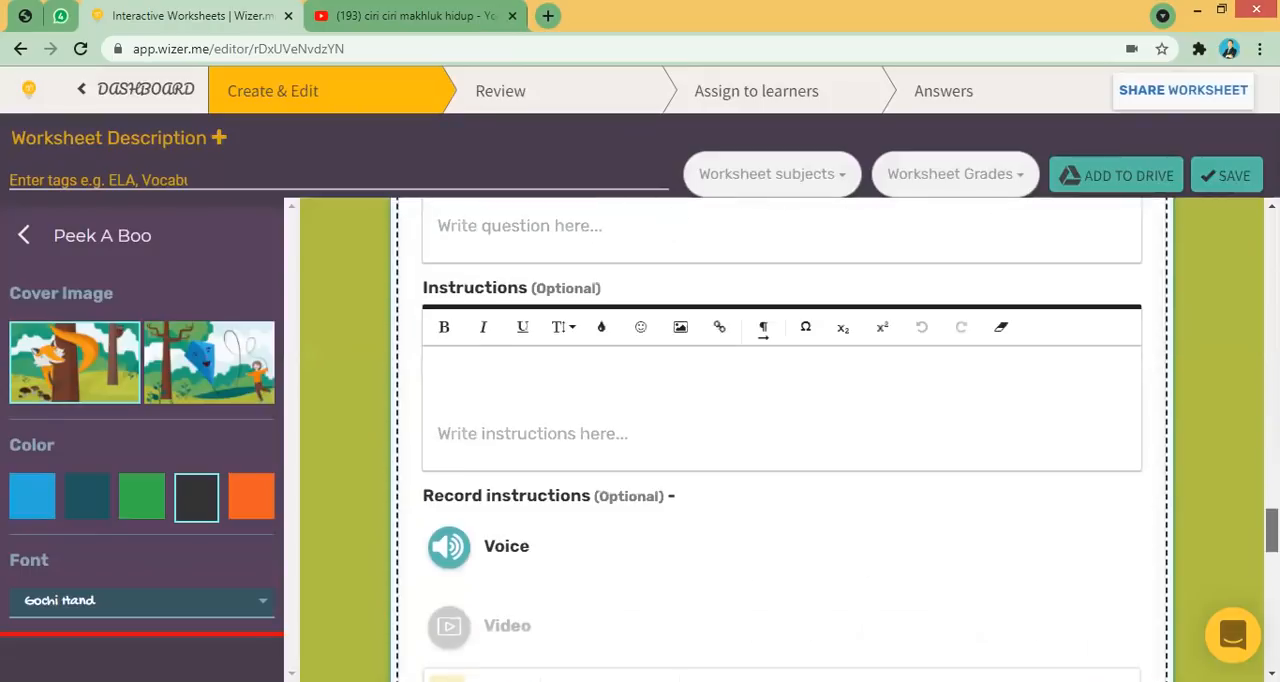
- Title the Draw task "COBA KAMU GAMBARKAN TINGKATAN URUTAN KLASIFIKASI MAKHLUK HIDUP..." and make the title bold
left_click(660, 404)
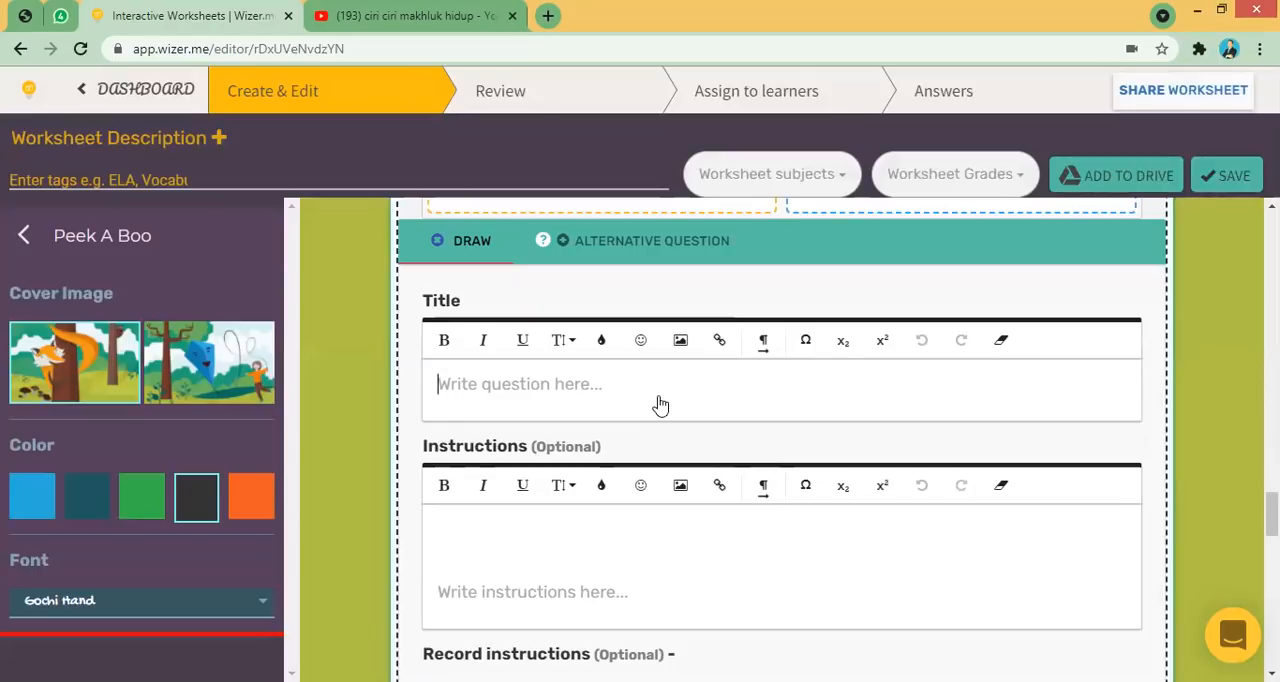
type("COBA ")
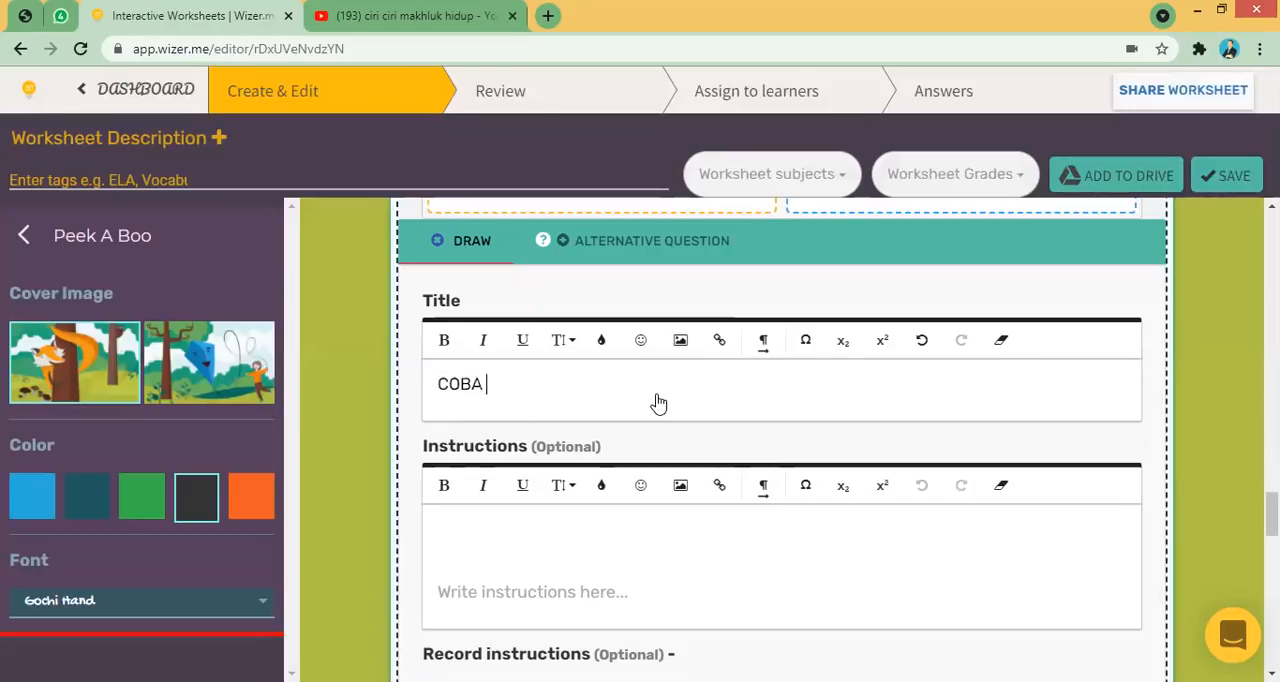
type("KAMU GAMBAR")
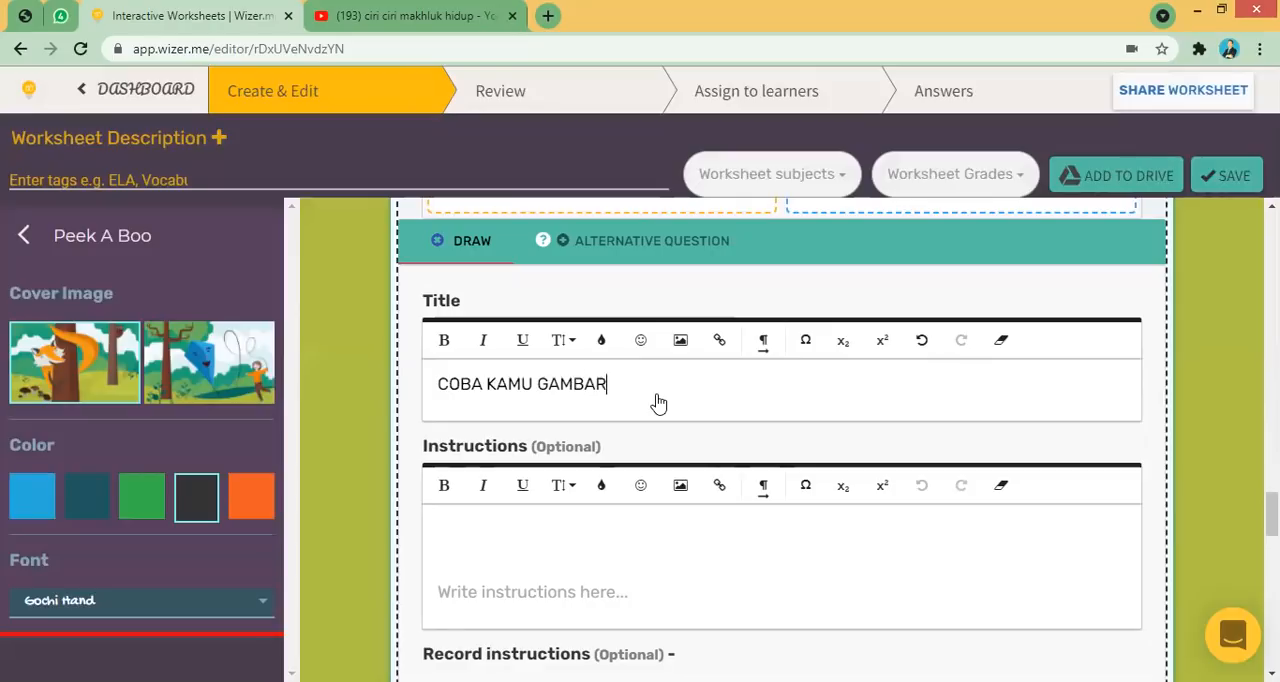
type("KAN TINGKATAN URUTAN KLASIFIKASI MAKHLUK HIDUP...")
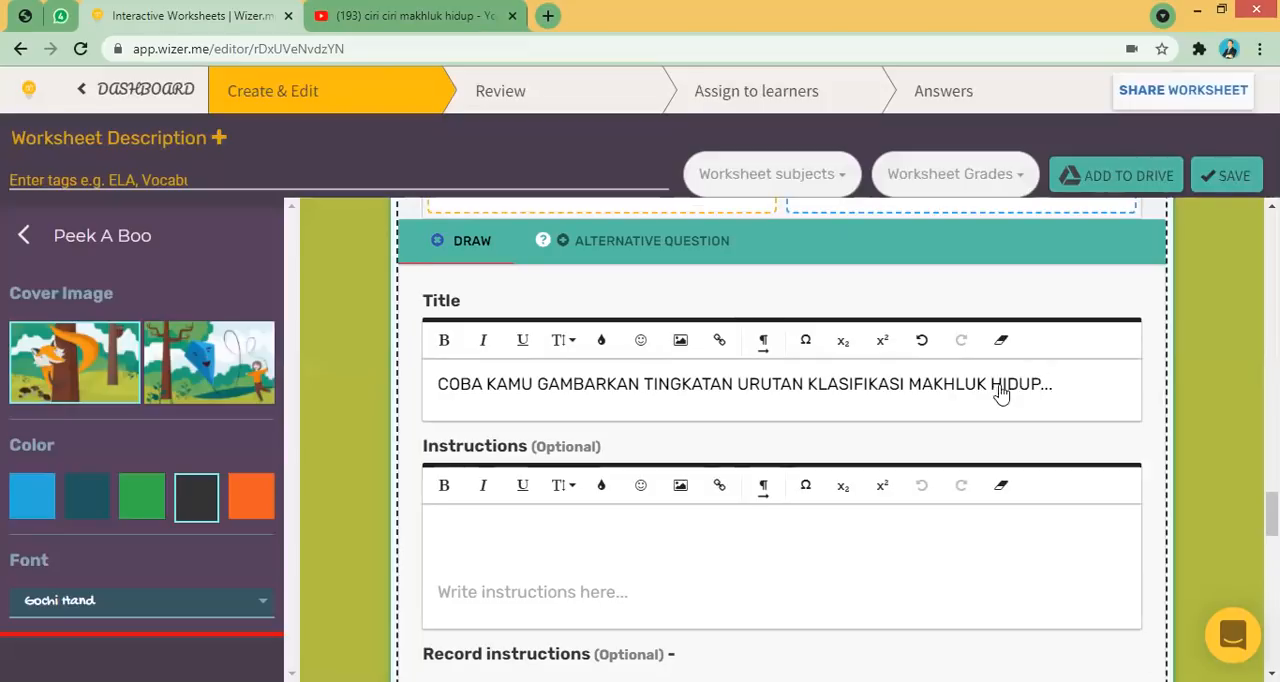
left_click_drag(1057, 386, 440, 385)
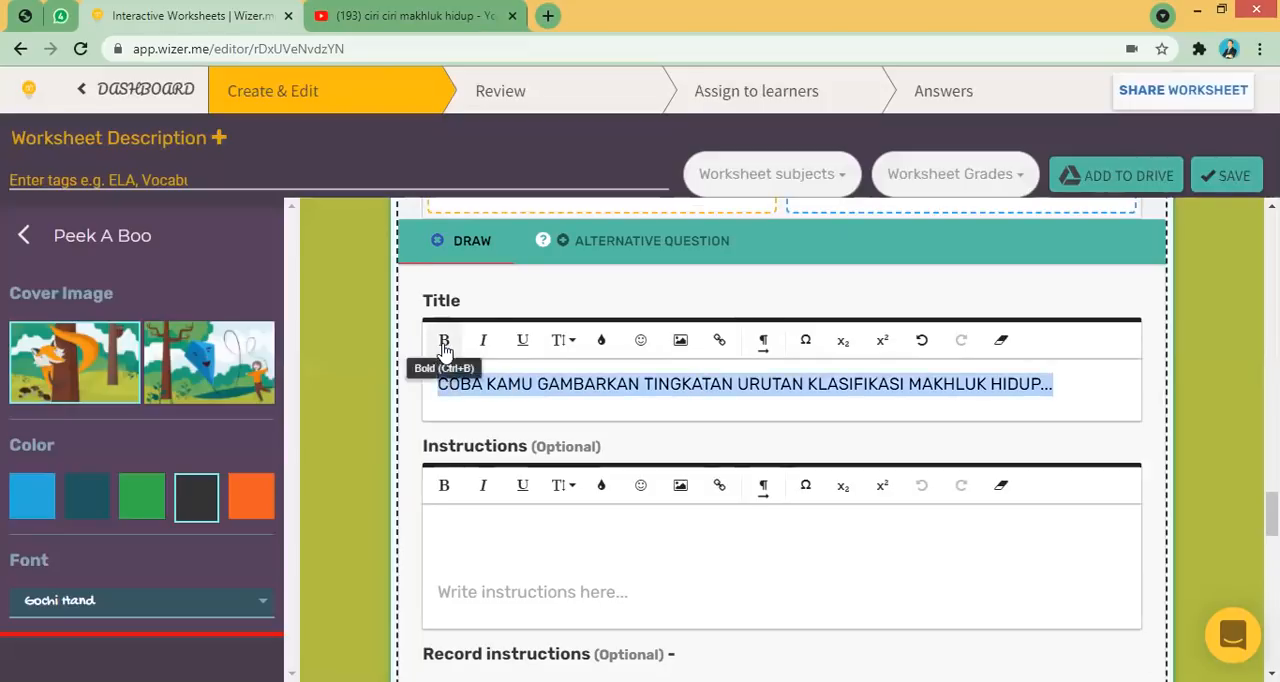
left_click(444, 340)
scroll(1270, 515, "down", 2)
scroll(780, 440, "down", 3)
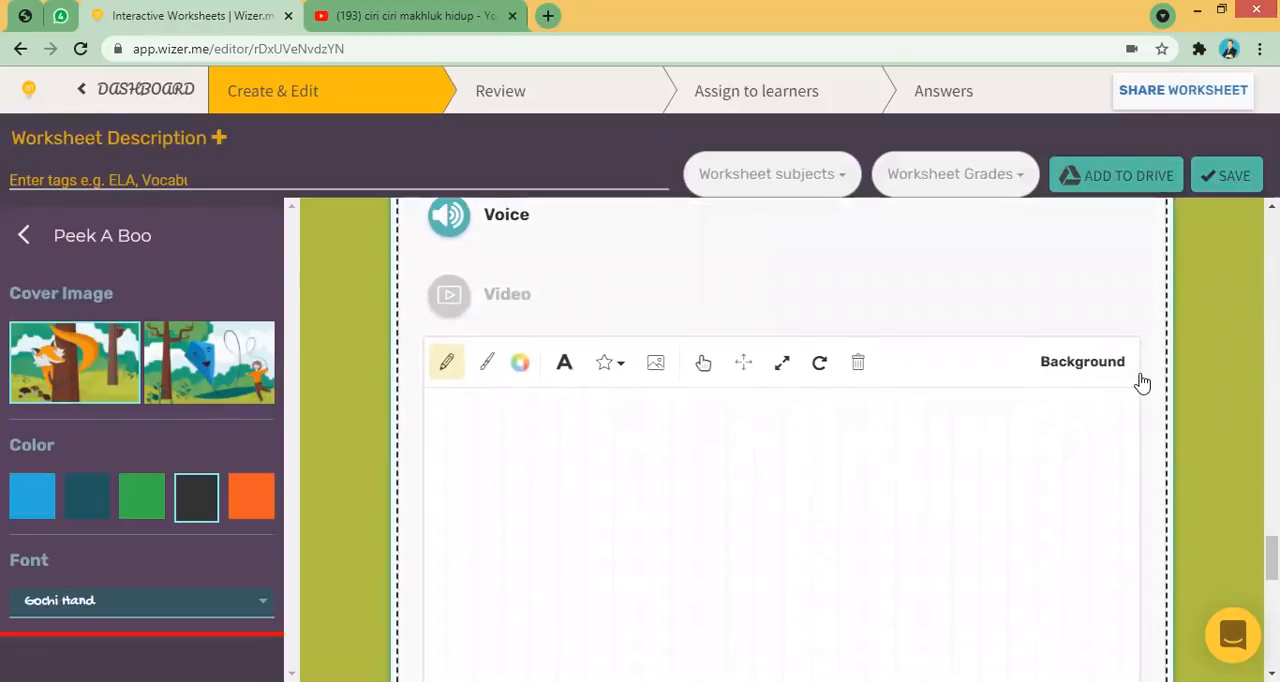
left_click(1095, 376)
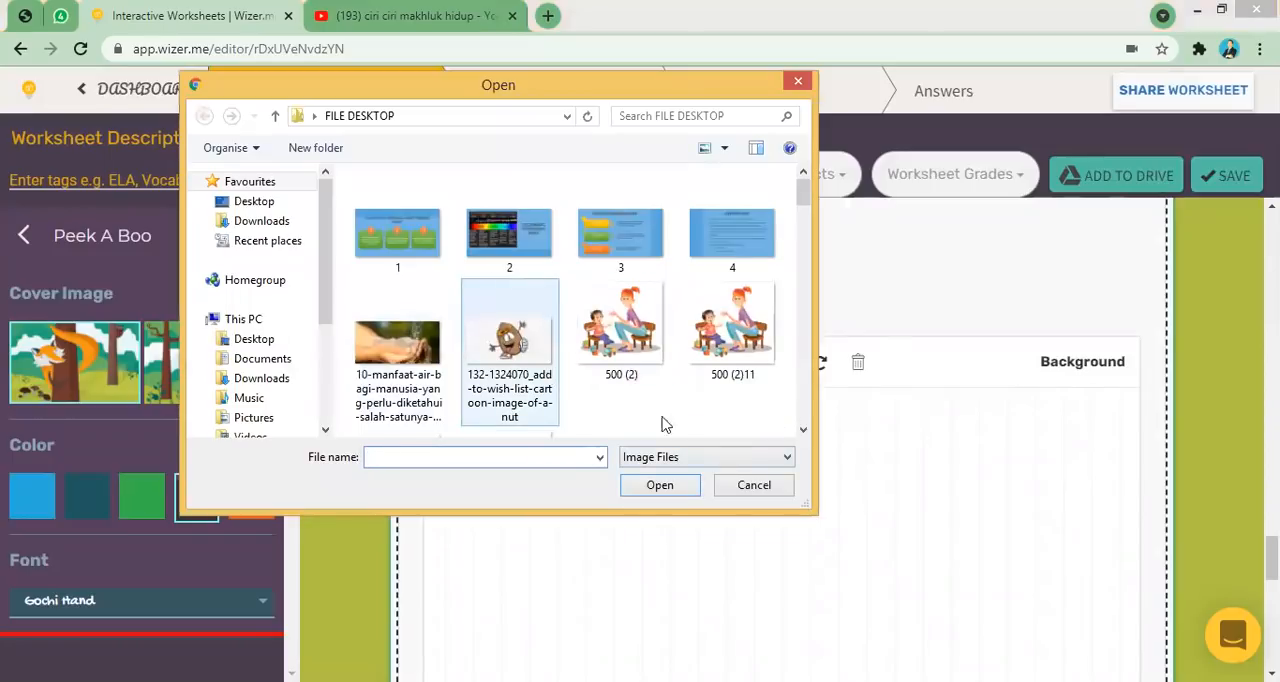
left_click(750, 487)
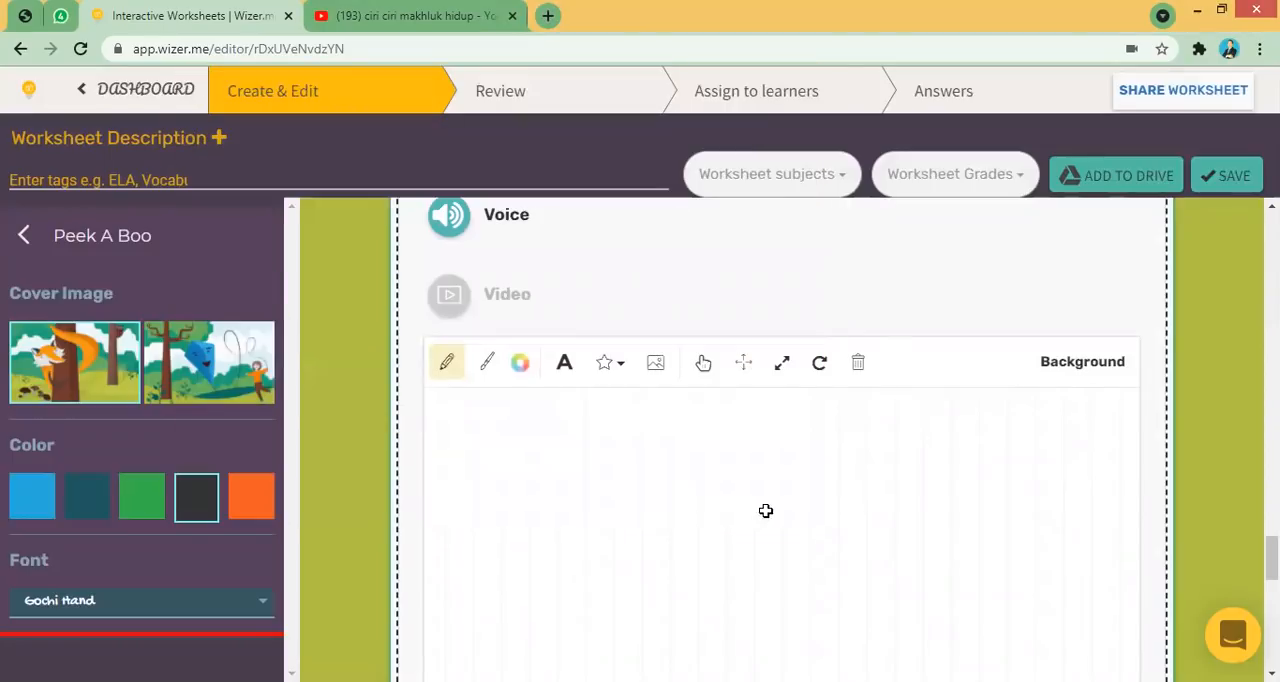
scroll(1106, 286, "down", 2)
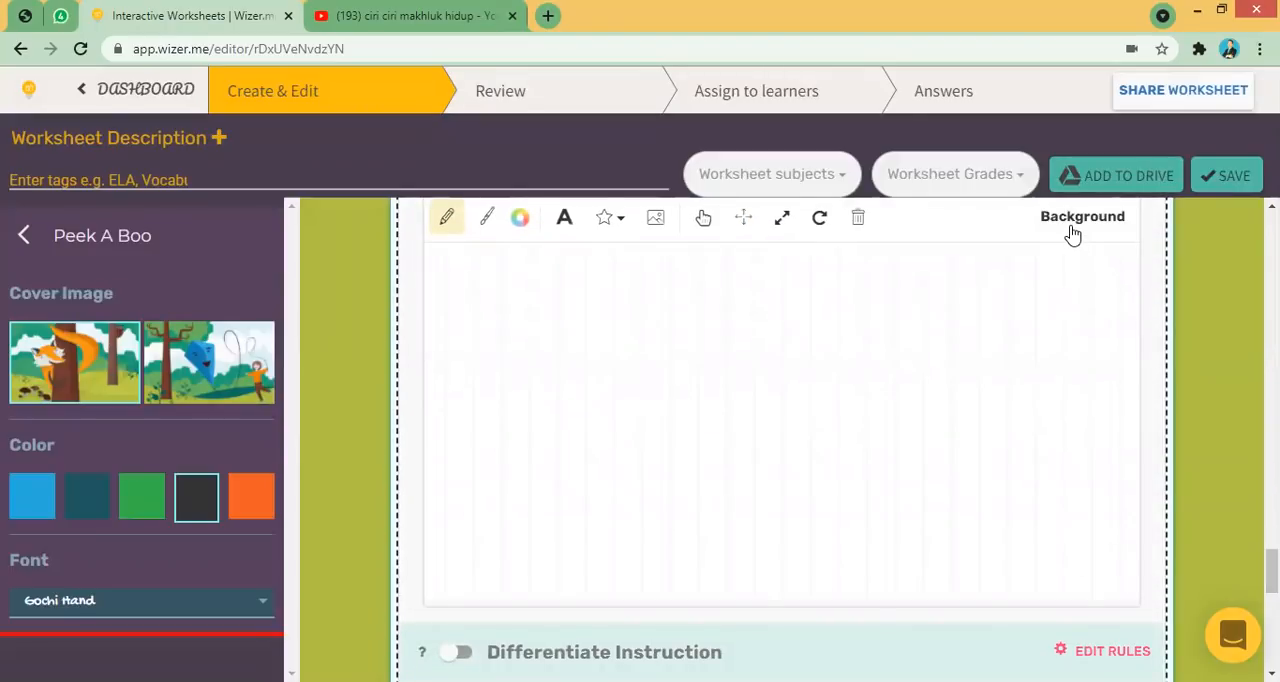
scroll(780, 440, "up", 2)
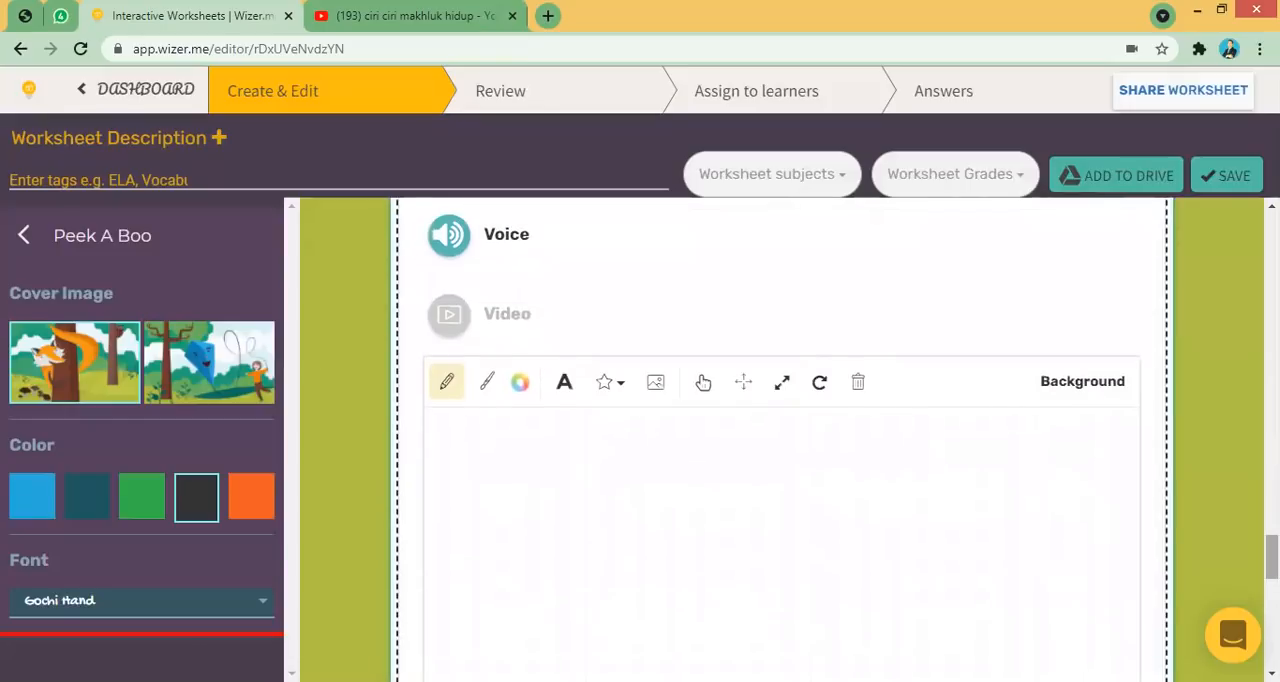
scroll(780, 440, "down", 1)
scroll(880, 456, "up", 3)
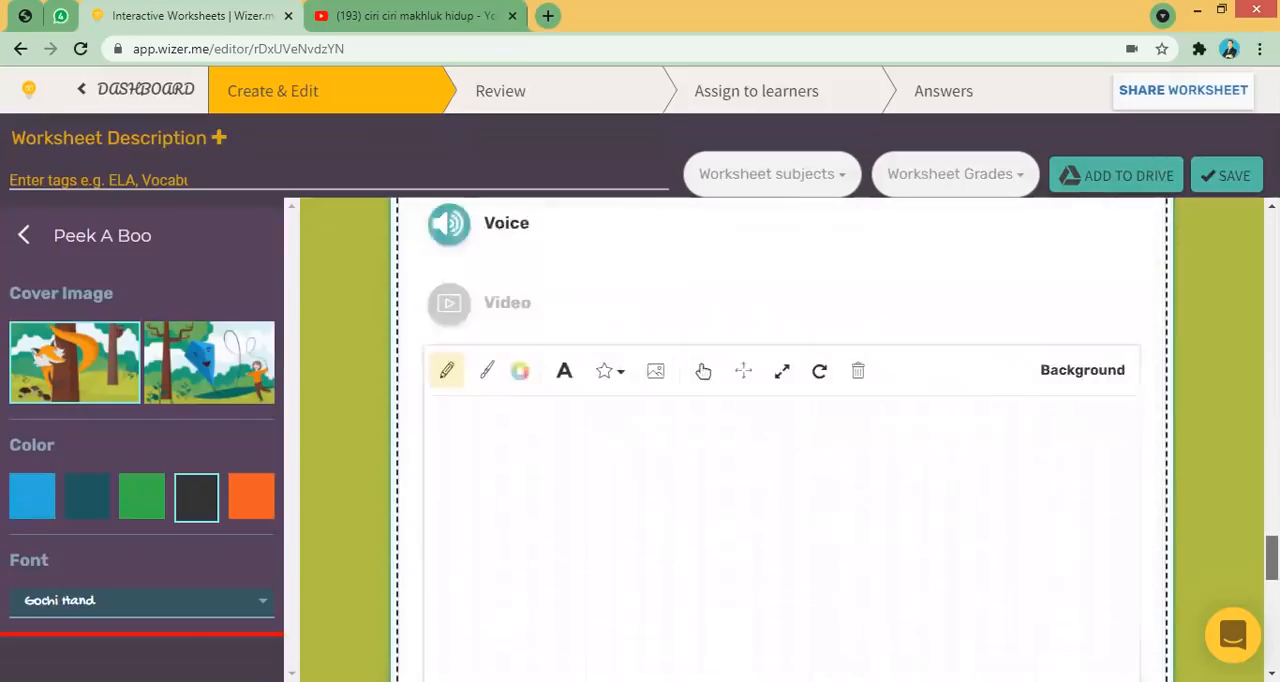
scroll(709, 462, "up", 4)
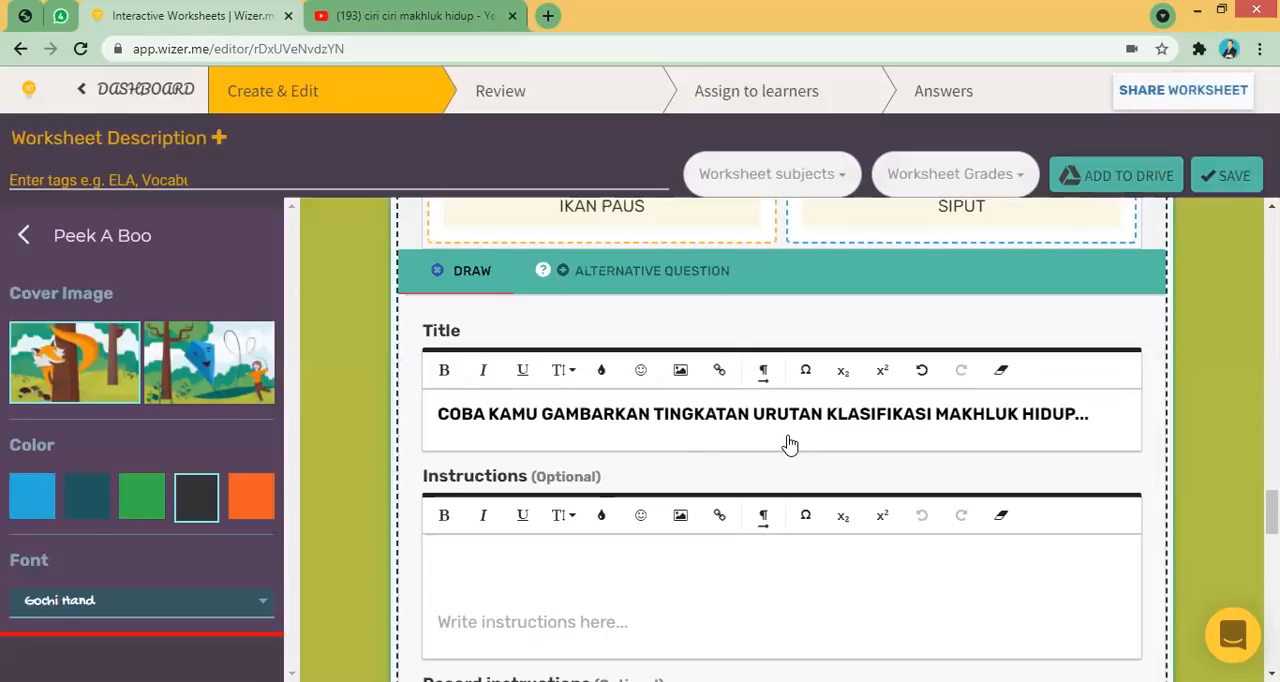
left_click_drag(1271, 510, 1271, 568)
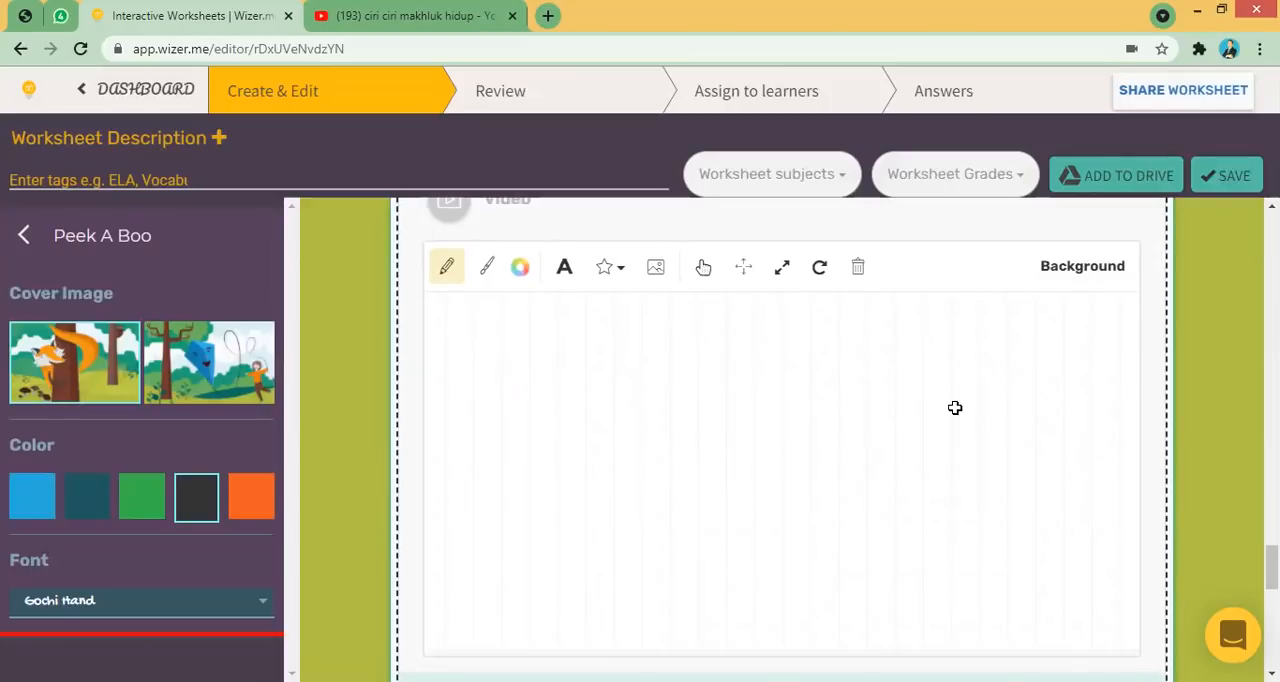
scroll(780, 470, "down", 2)
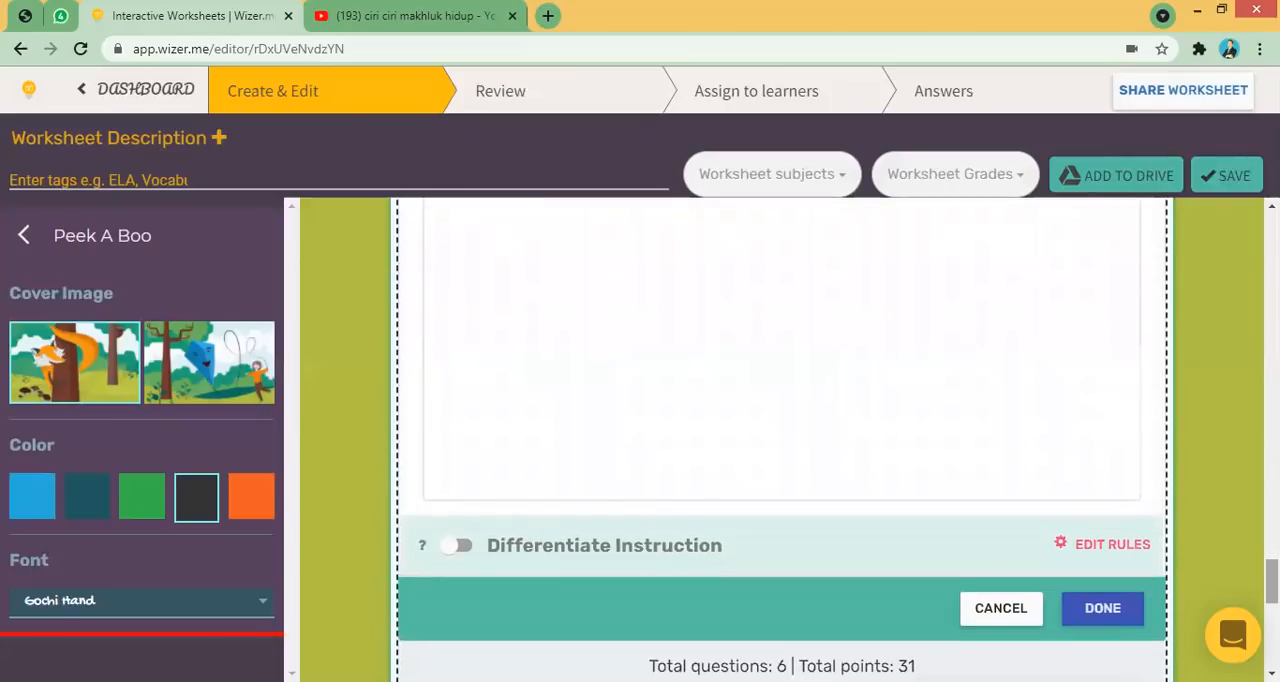
- Finish the Draw task and add a Discussion task below it
left_click(1116, 616)
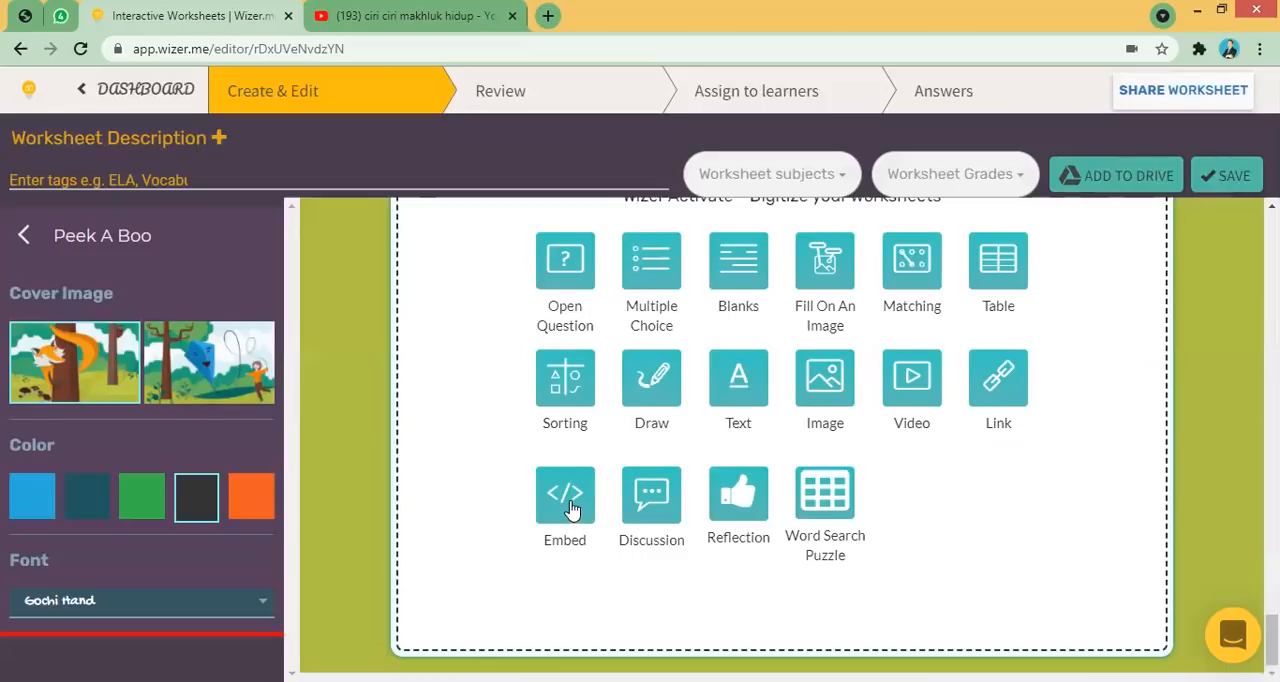
left_click(652, 500)
mouse_move(1272, 588)
left_mouse_down()
mouse_move(1272, 537)
mouse_move(1272, 568)
left_mouse_up()
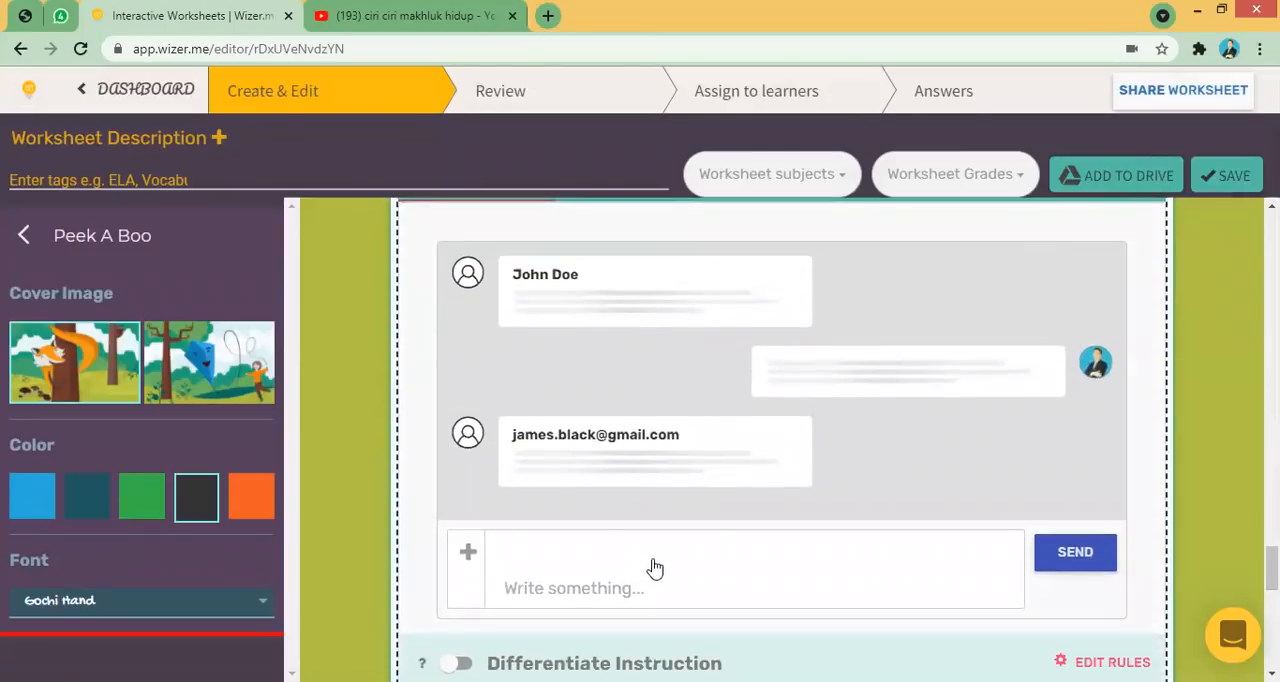
- Post the message "nah, sampai pembelajaran ini, coba kamu berikan pertanyaan ke bapak..." in the Discussion task and finish it
left_click(589, 538)
type("nah, sampai pembelajaran")
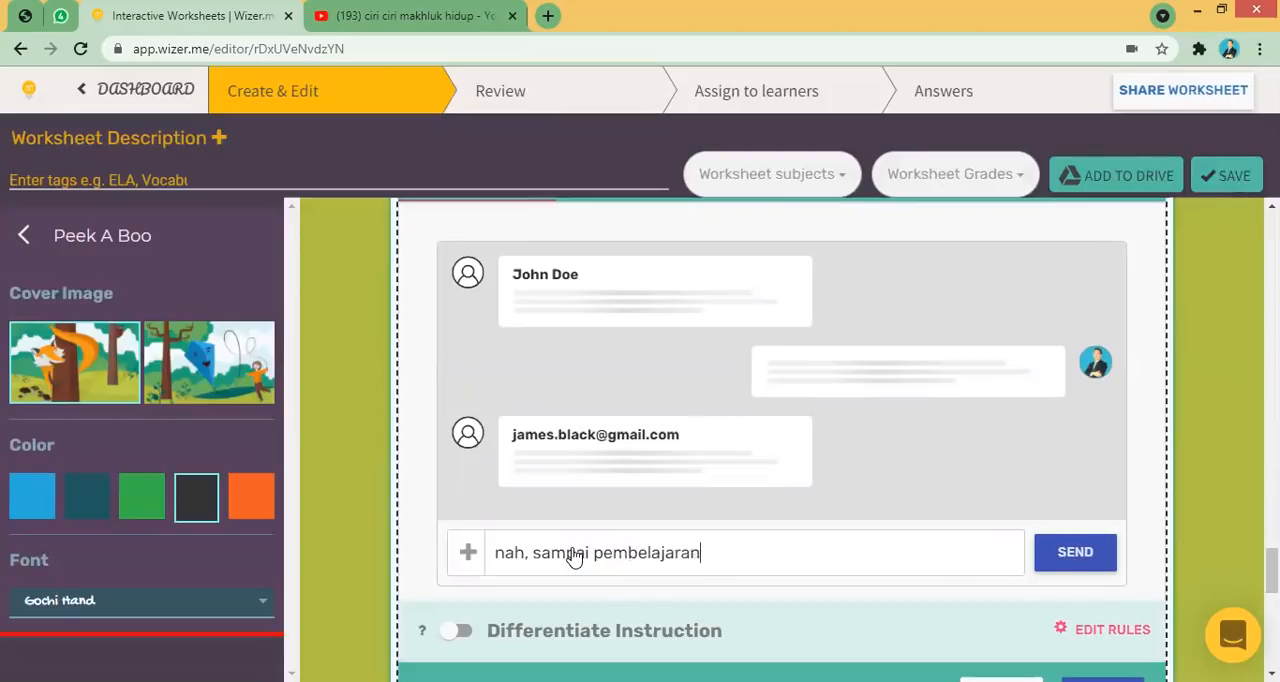
type(" ini, adakah pertan")
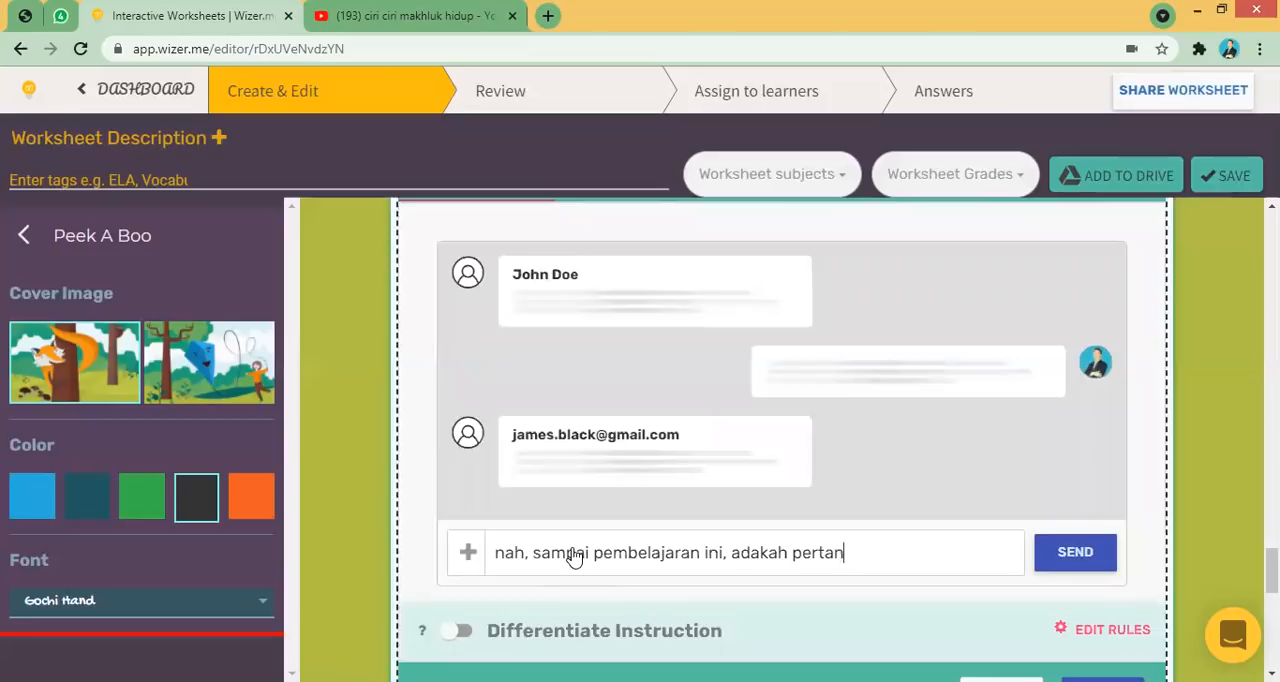
key("BackSpace")
key("BackSpace")
key("BackSpace")
key("BackSpace")
key("BackSpace")
key("BackSpace")
key("BackSpace")
key("BackSpace")
key("BackSpace")
key("BackSpace")
key("BackSpace")
key("BackSpace")
key("BackSpace")
type("coba kamu berikan pertanyaan ke bapak...")
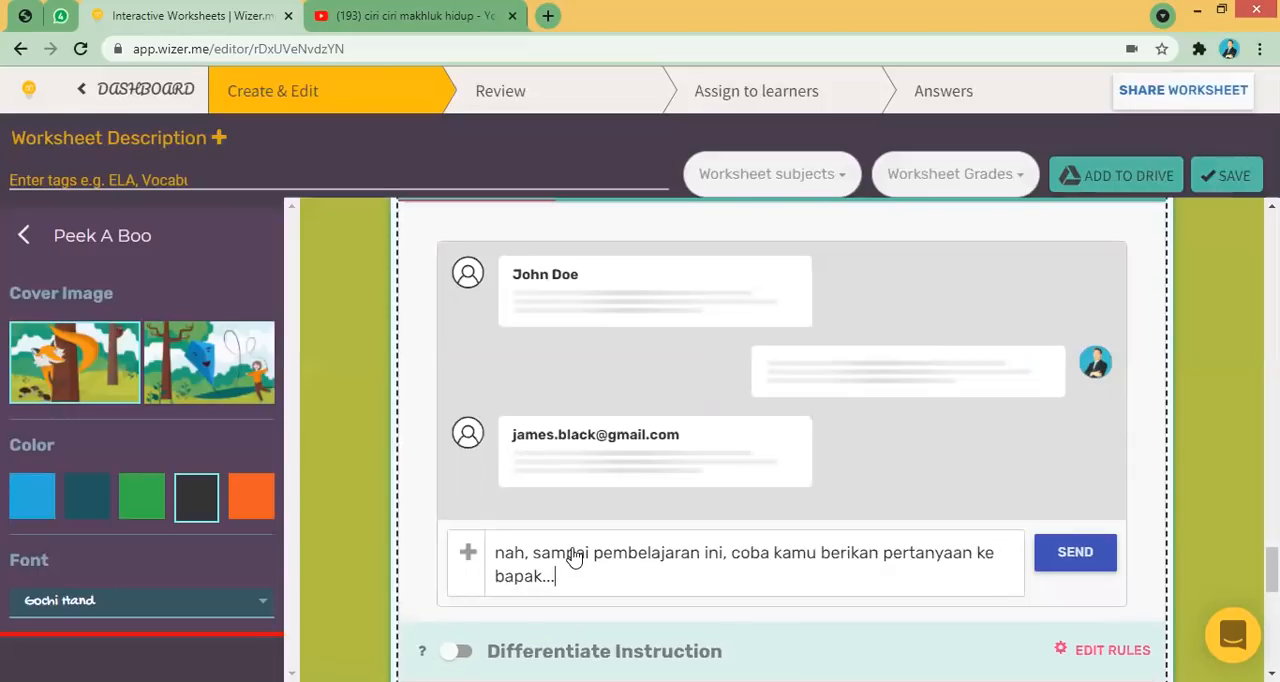
left_click(1052, 556)
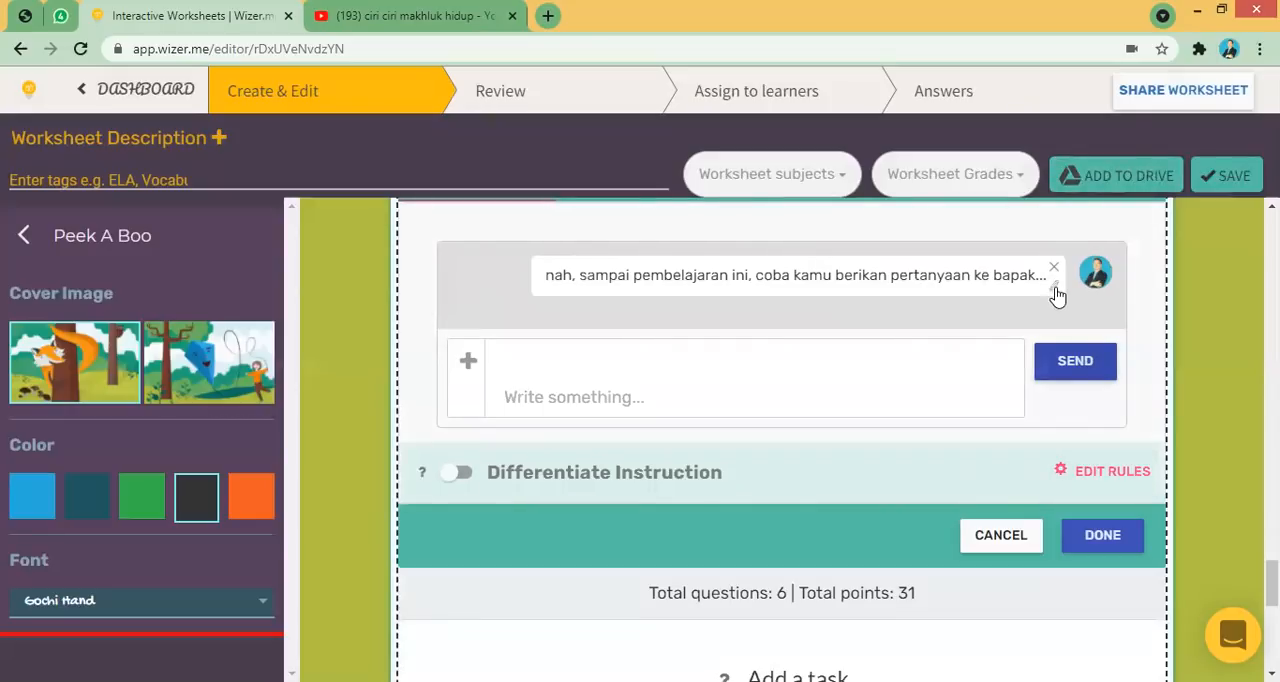
left_click(1100, 538)
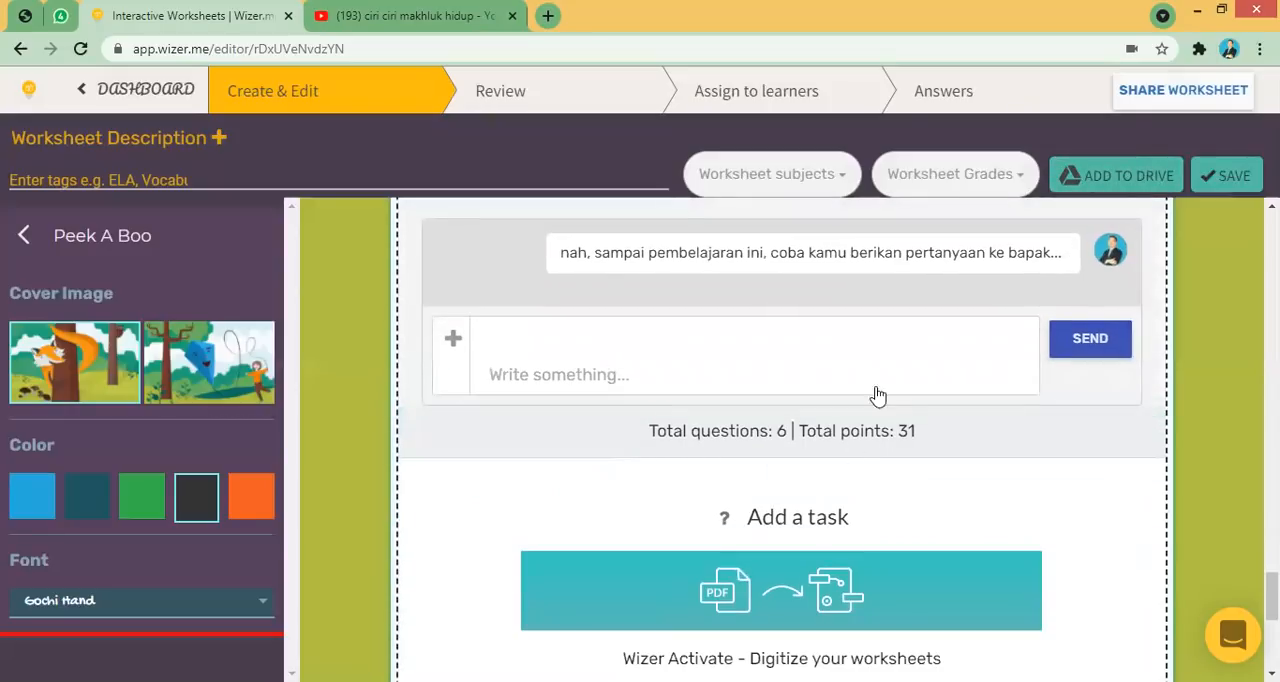
- Add a Reflection task below the Discussion task
scroll(782, 440, "down", 4)
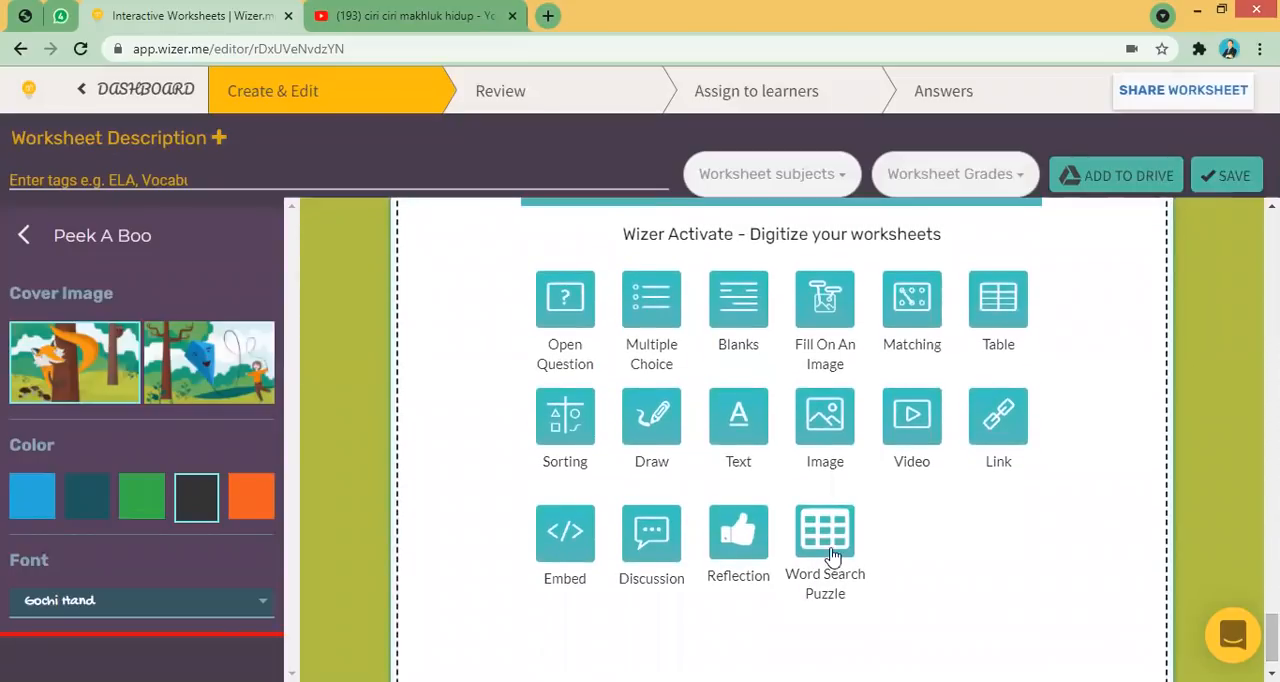
left_click(738, 535)
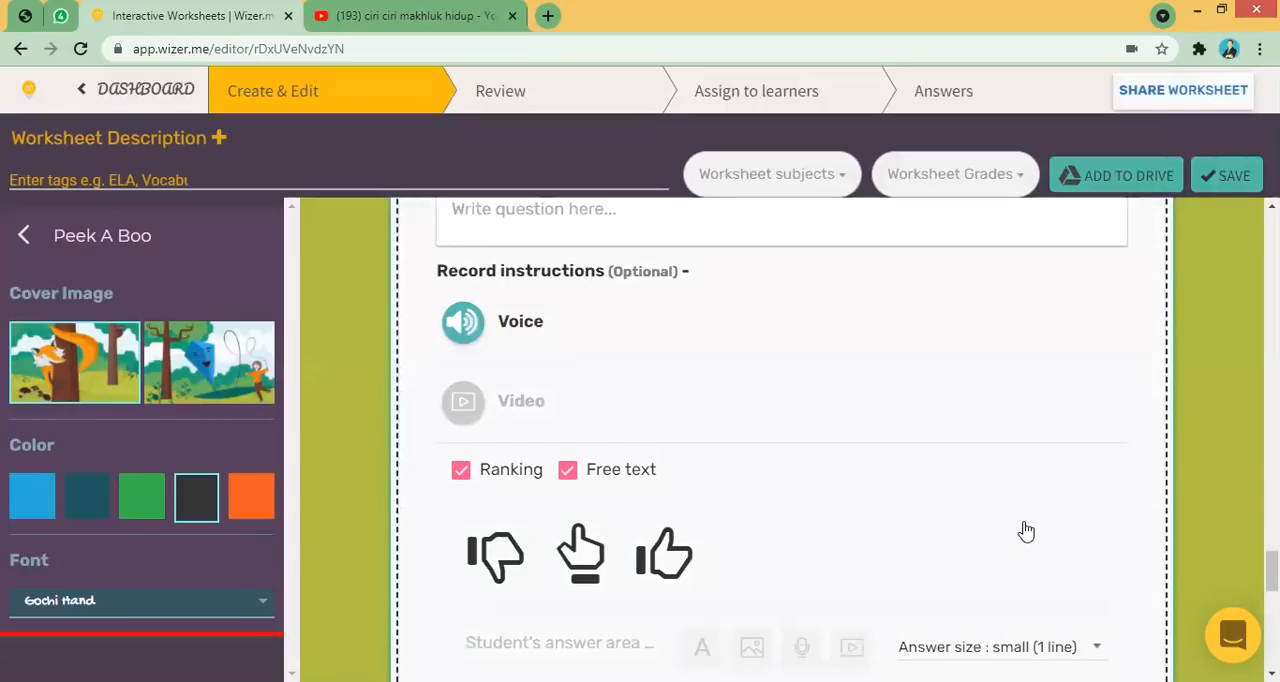
- Write the reflection question "Apa yang kamu dapatkan dari pembelajaran hari ini...? tuliskan.." with a second line asking for an audio-recorded opinion
scroll(1271, 572, "down", 1)
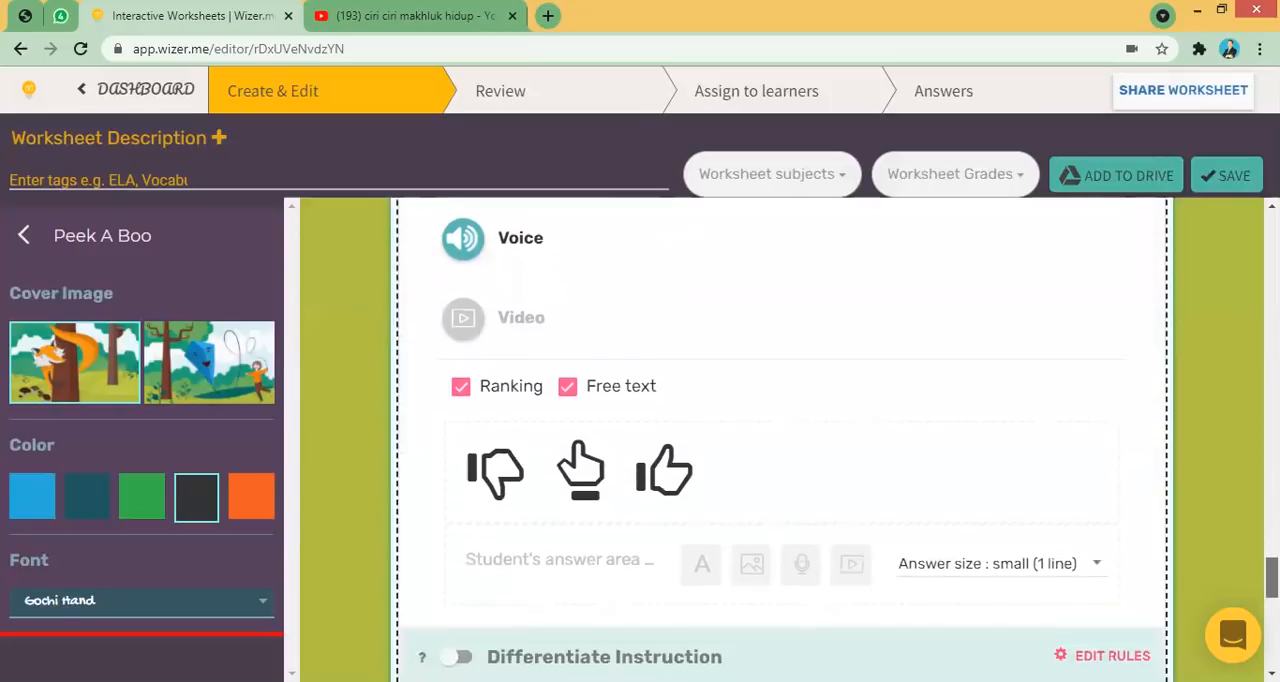
scroll(1271, 572, "up", 4)
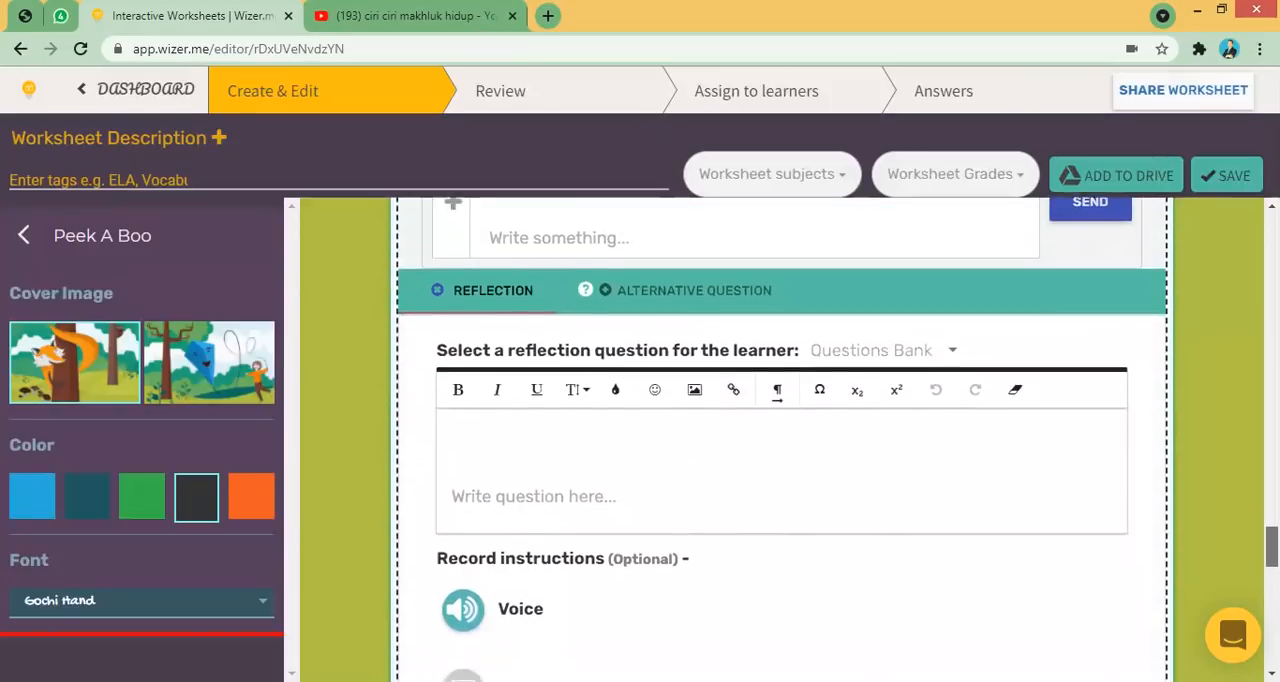
scroll(1271, 572, "down", 1)
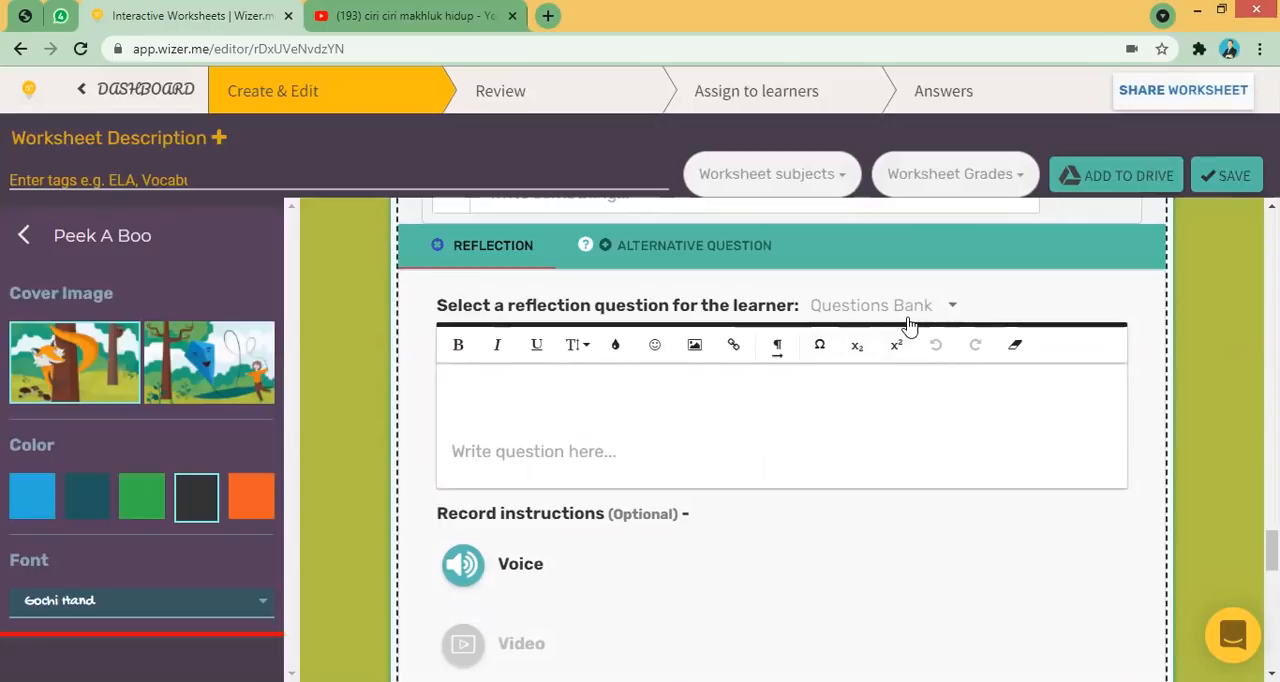
left_click(484, 408)
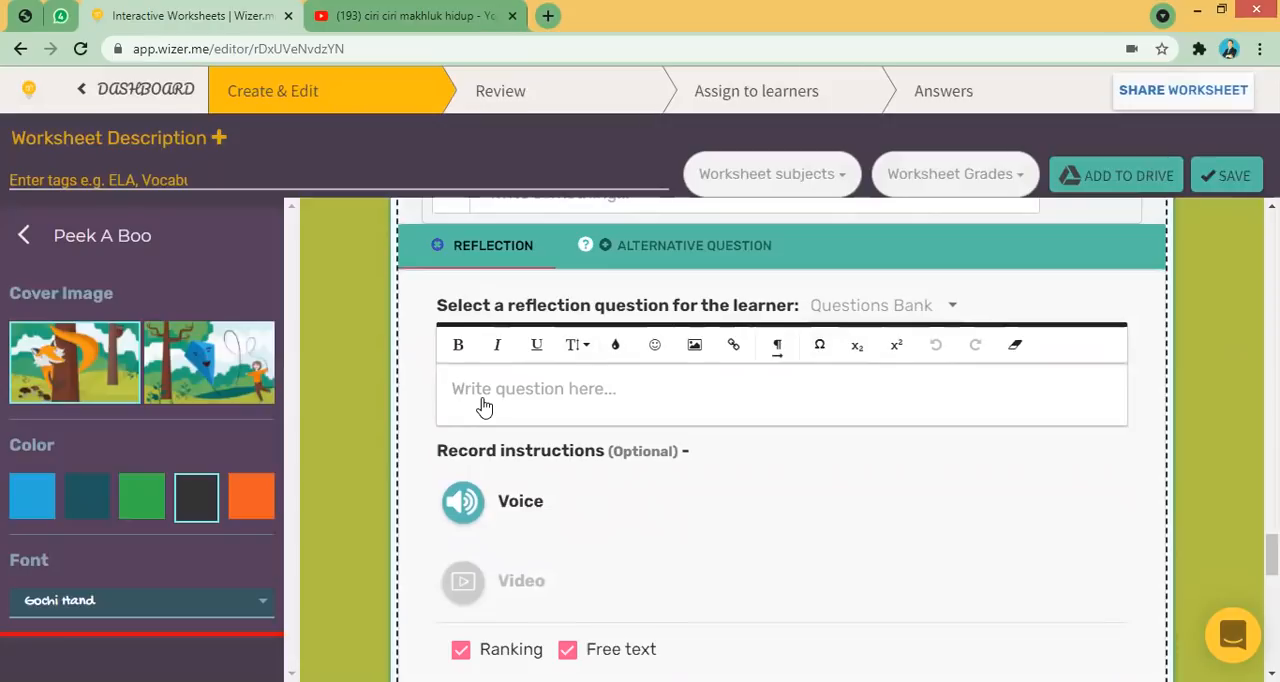
type("Apa yang kamu dapatkan dari pembelajaran hari ini")
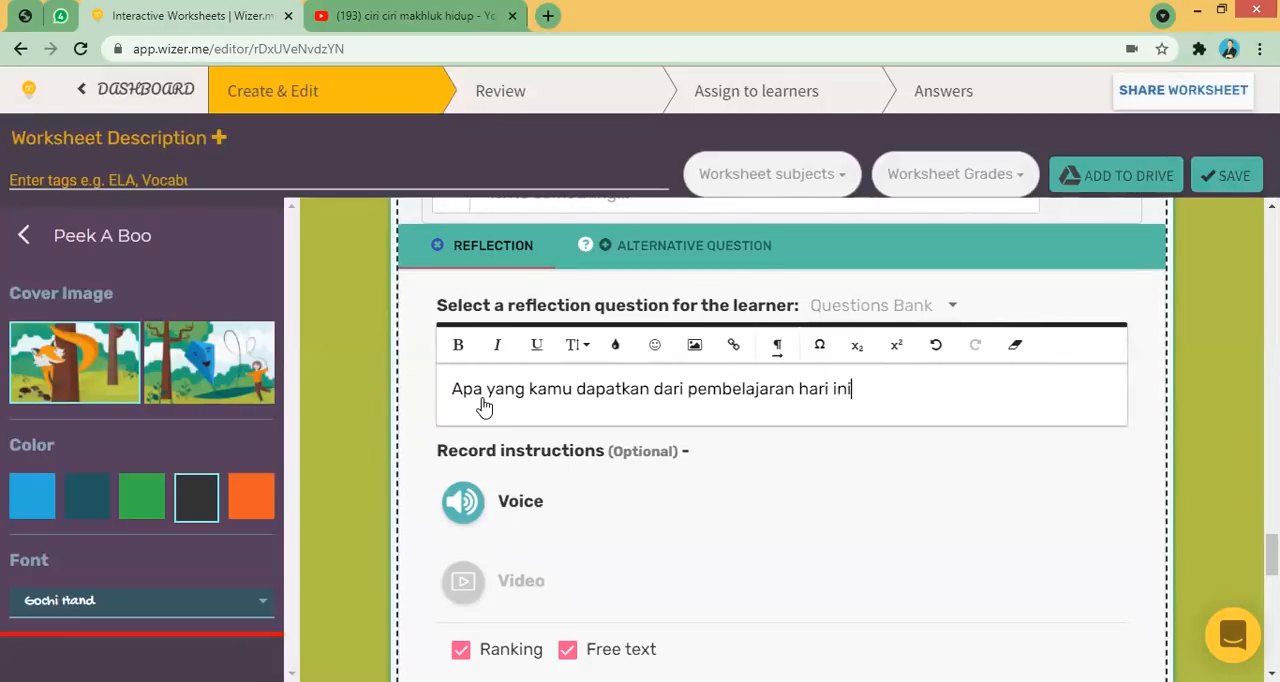
type("...? tuliskan")
key("BackSpace")
key("BackSpace")
key("BackSpace")
key("BackSpace")
key("BackSpace")
type("iskan..")
key("Return")
type("serta berikan pendapat dengan ")
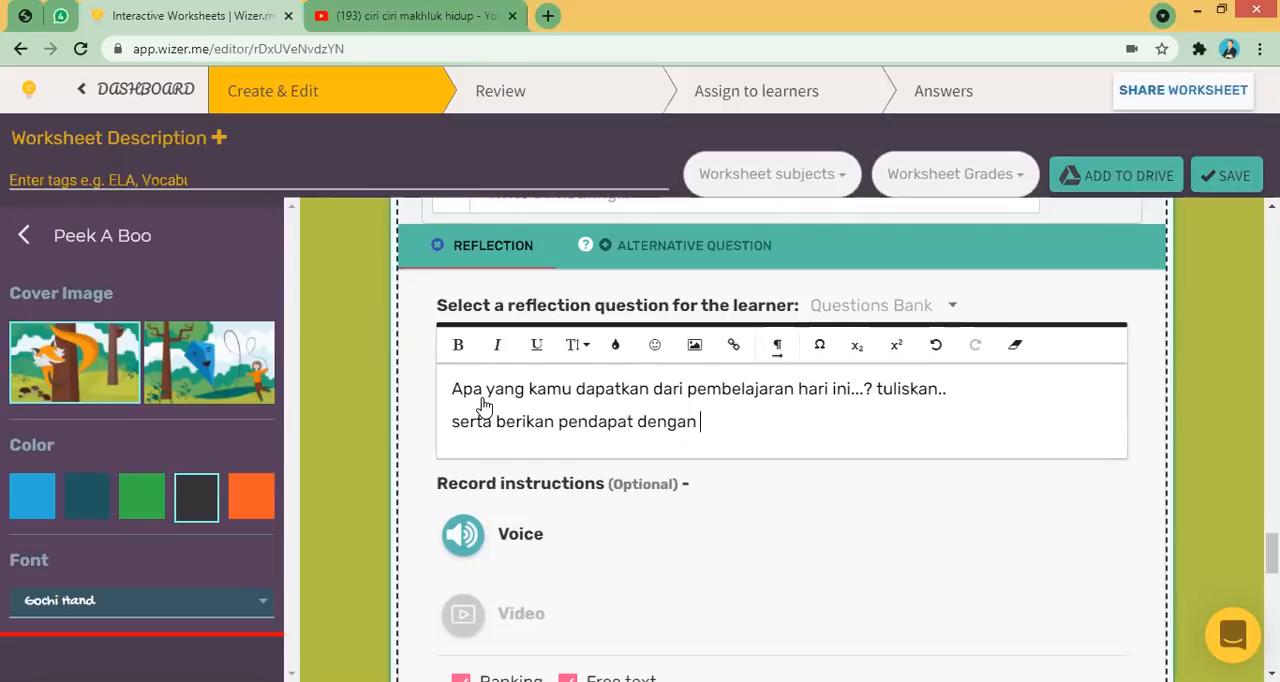
type("audio recording,")
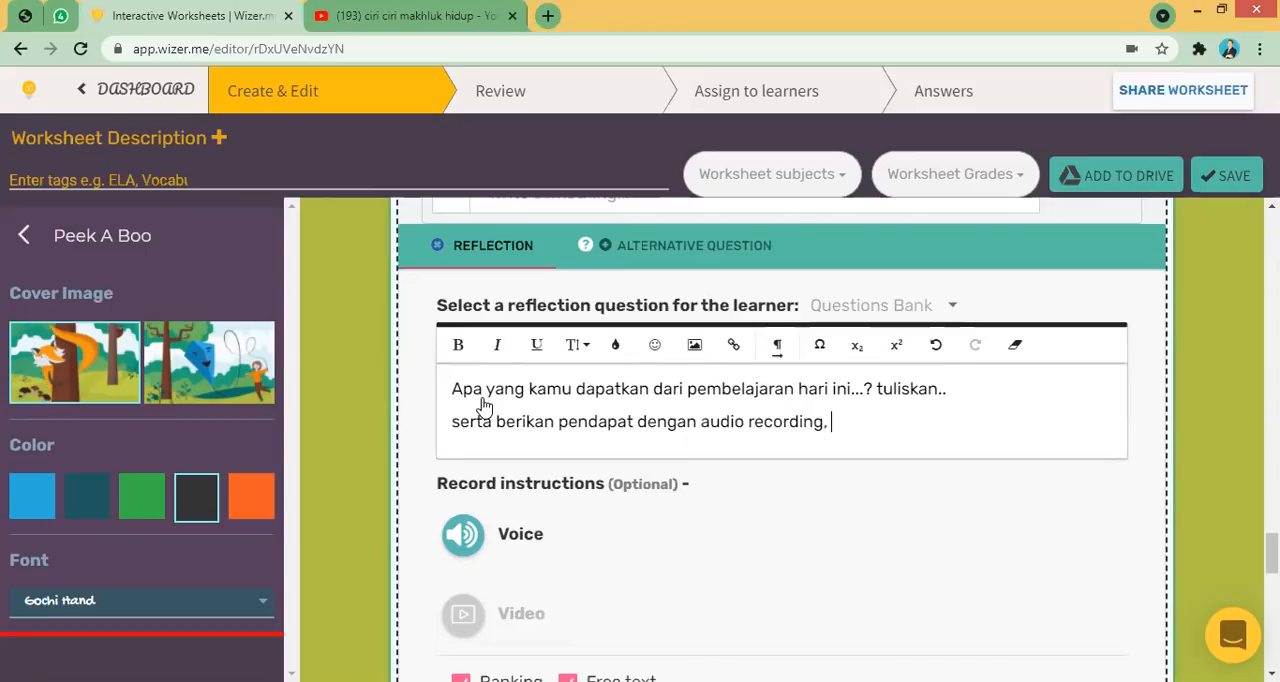
type(" bagaimana kesan pembelajaran ini")
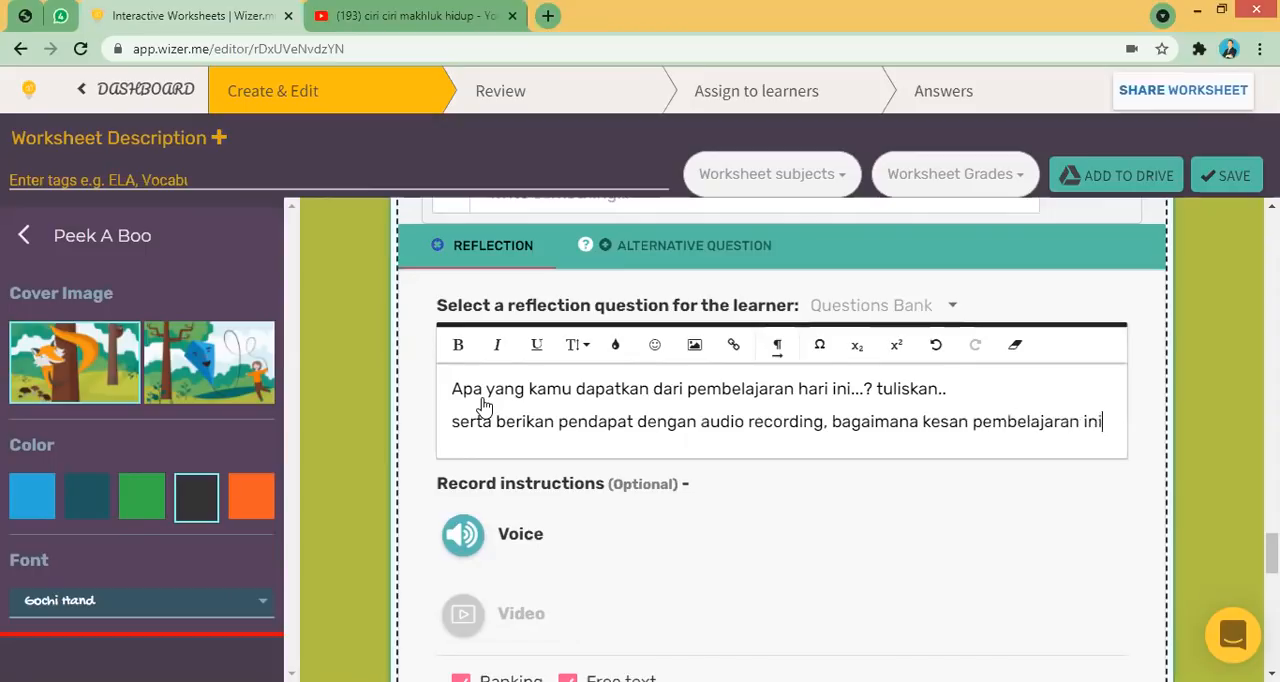
type("?")
- Set the reflection answer size to large (8 lines) and finish the Reflection task
scroll(516, 603, "down", 4)
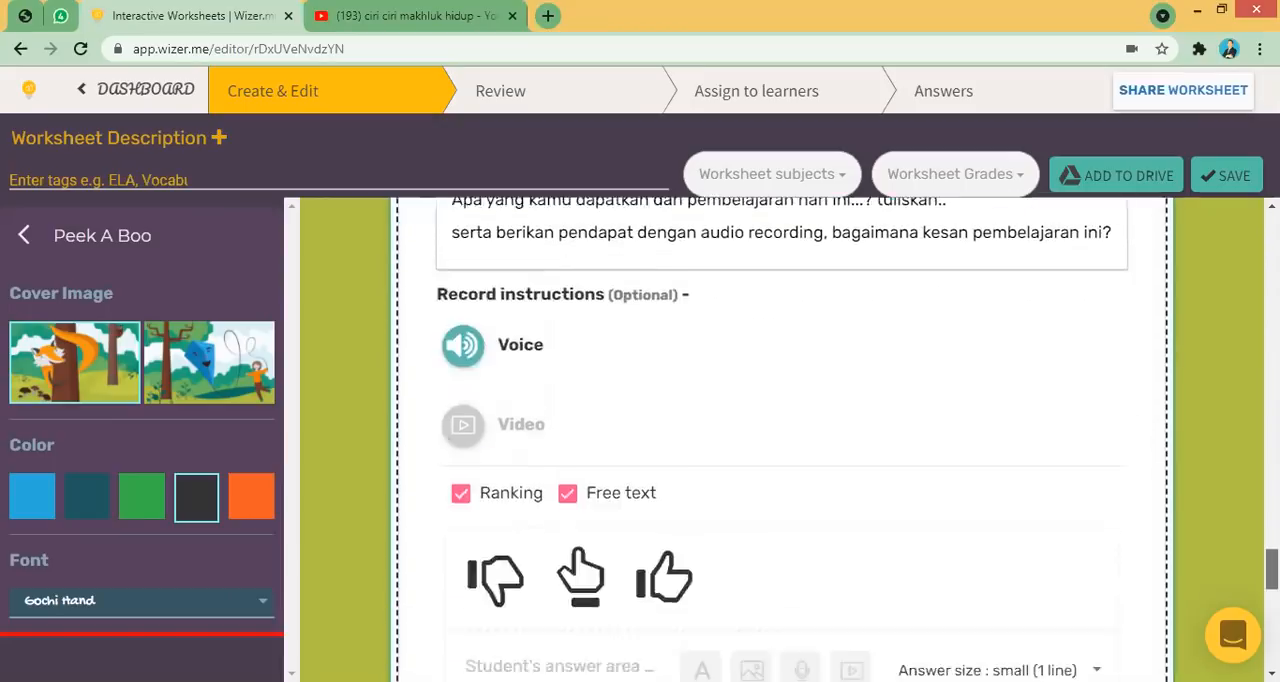
scroll(516, 603, "up", 2)
scroll(516, 603, "down", 1)
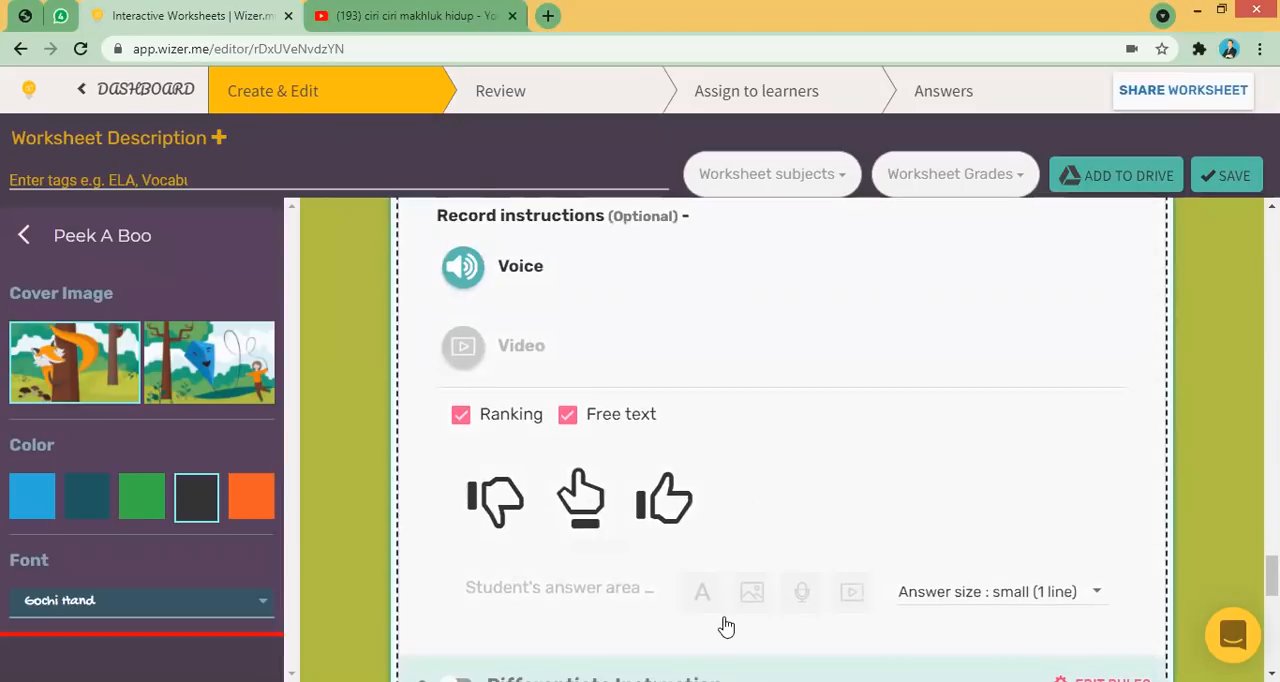
scroll(728, 622, "down", 2)
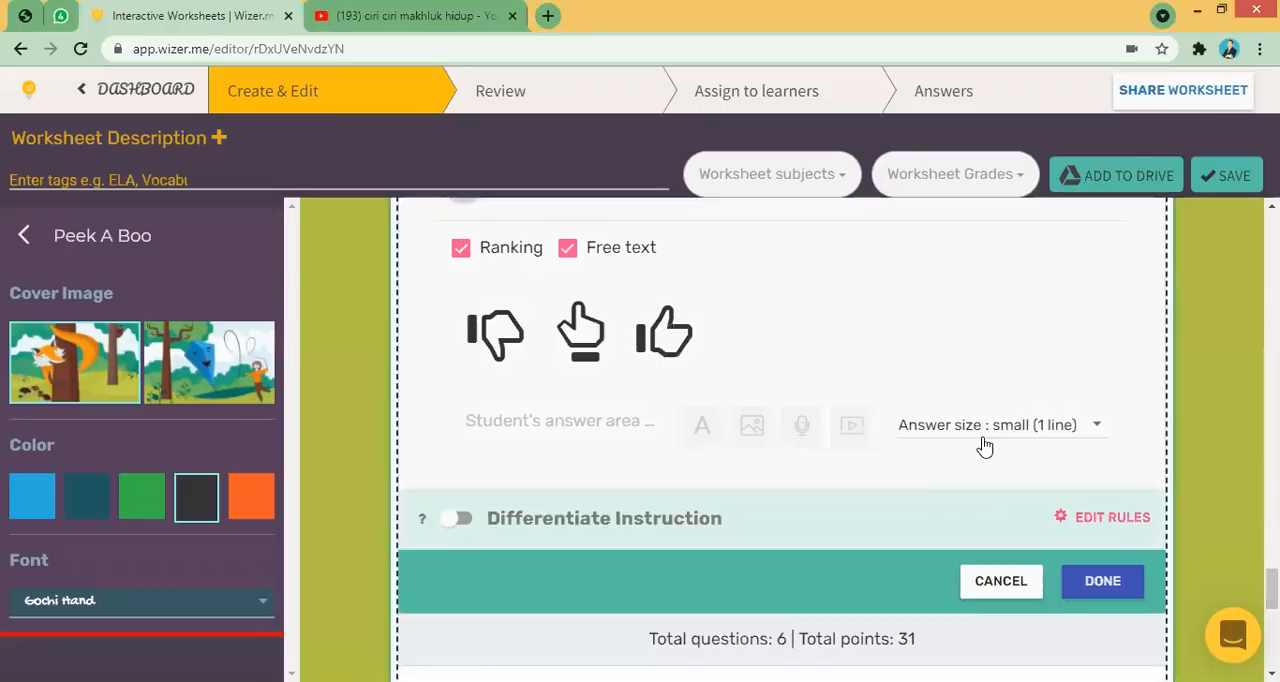
left_click(1040, 437)
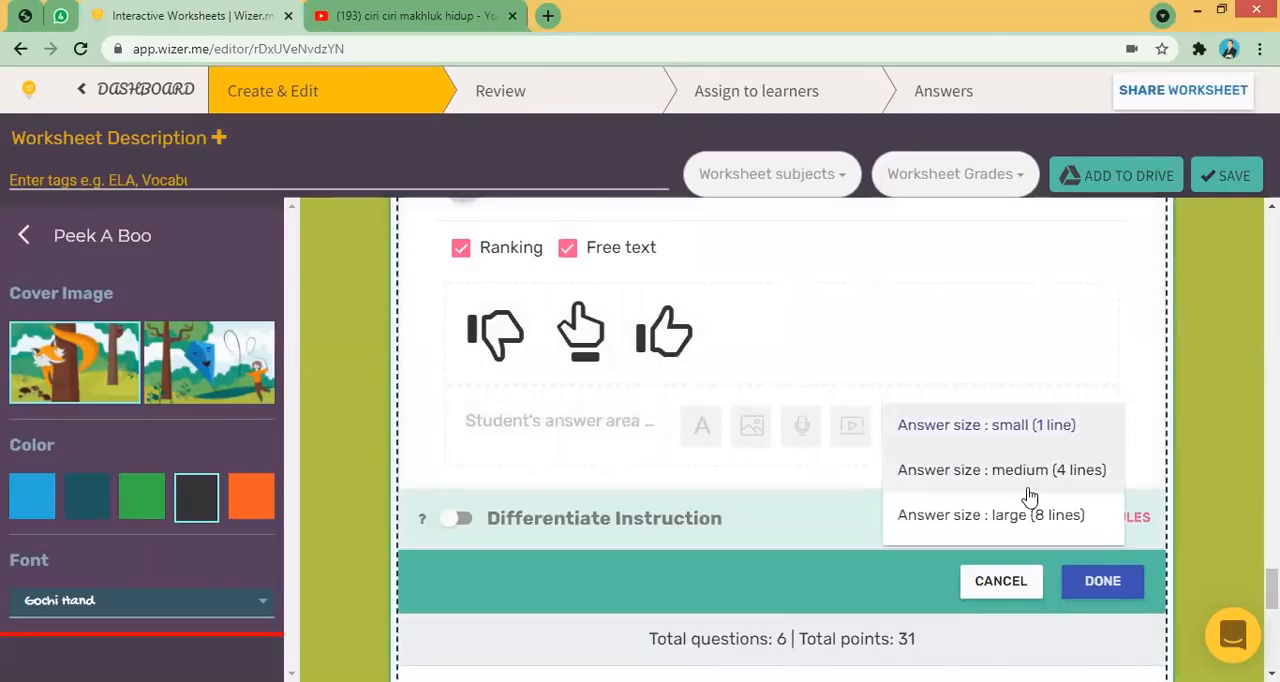
left_click(1030, 522)
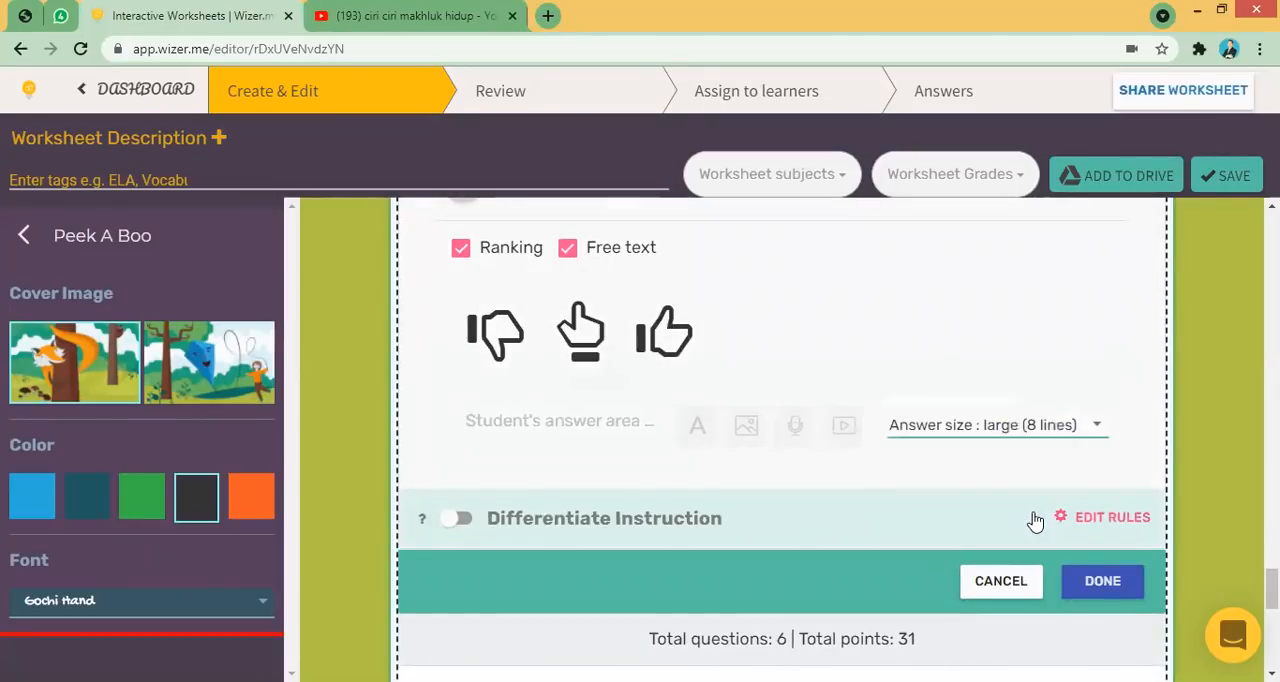
left_click(1100, 582)
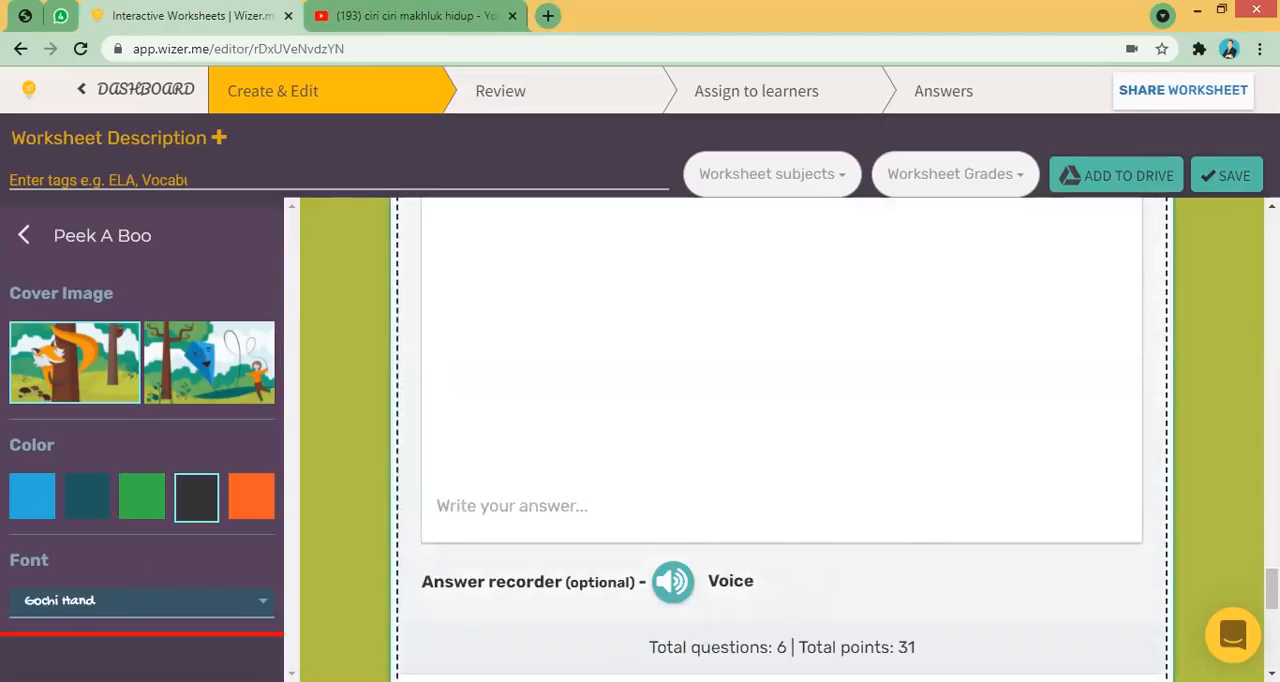
- Save the worksheet
left_click_drag(1272, 590, 1272, 536)
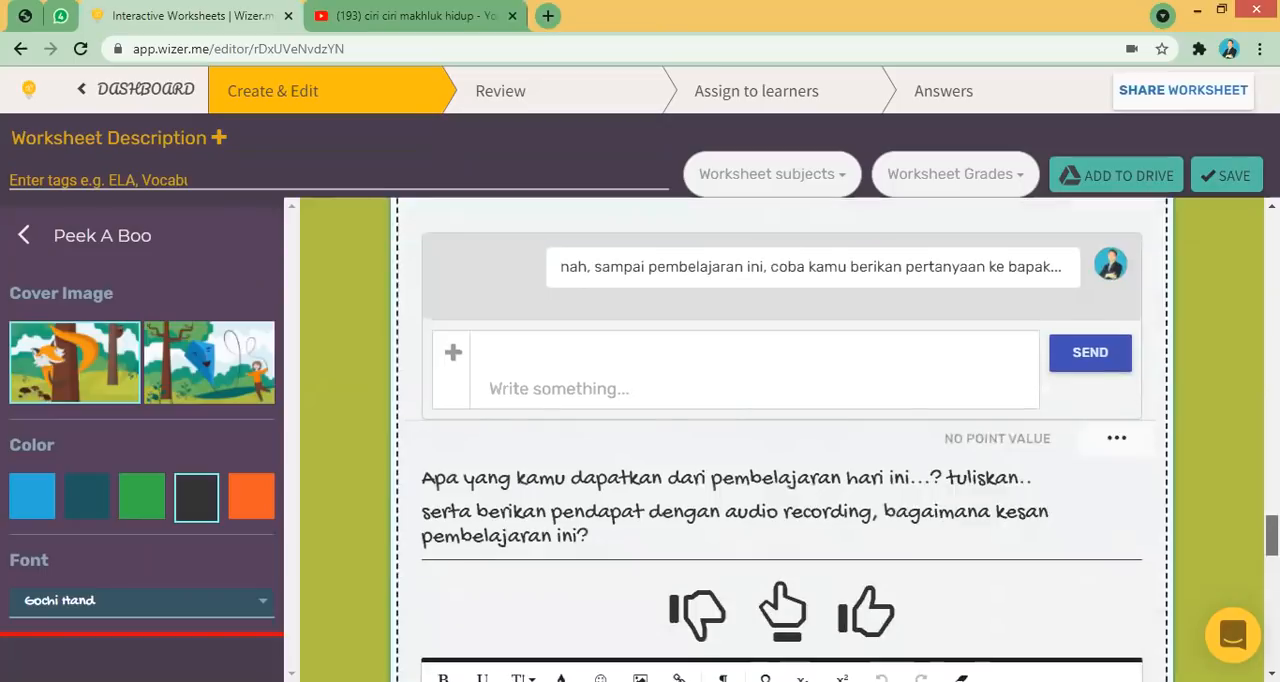
left_click(1226, 188)
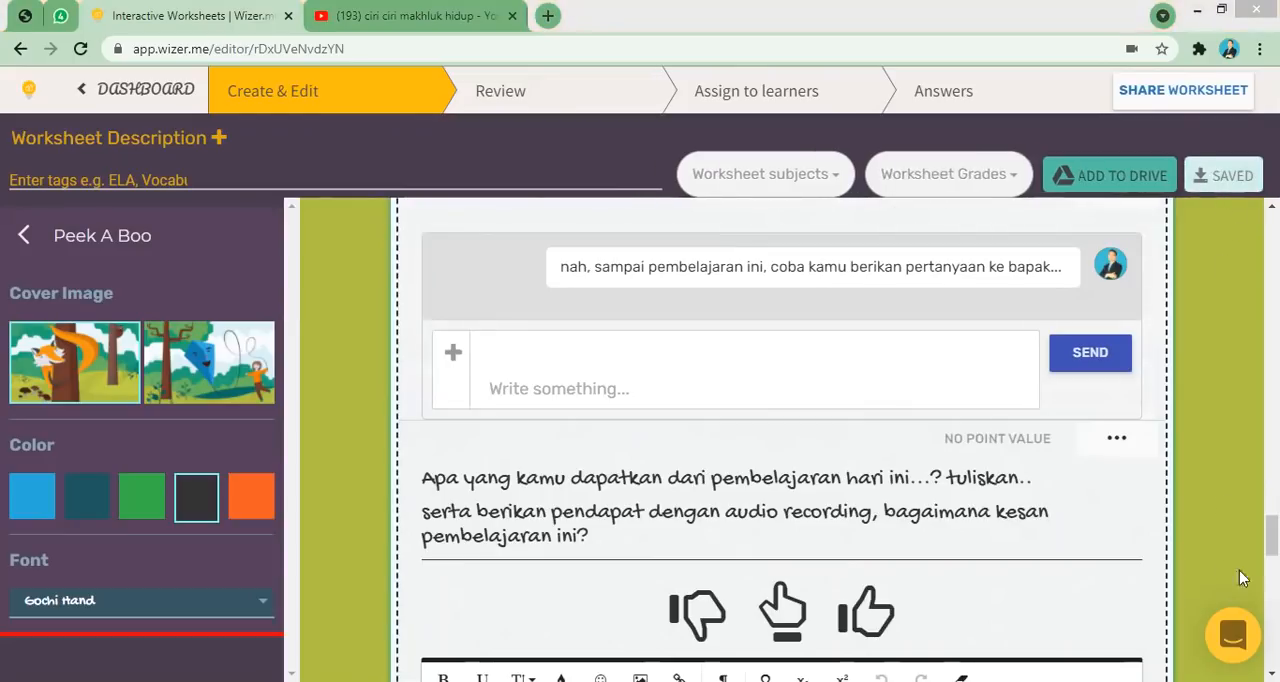
- Open the Review preview of the worksheet
left_click_drag(1272, 535, 1272, 233)
scroll(1240, 268, "down", 5)
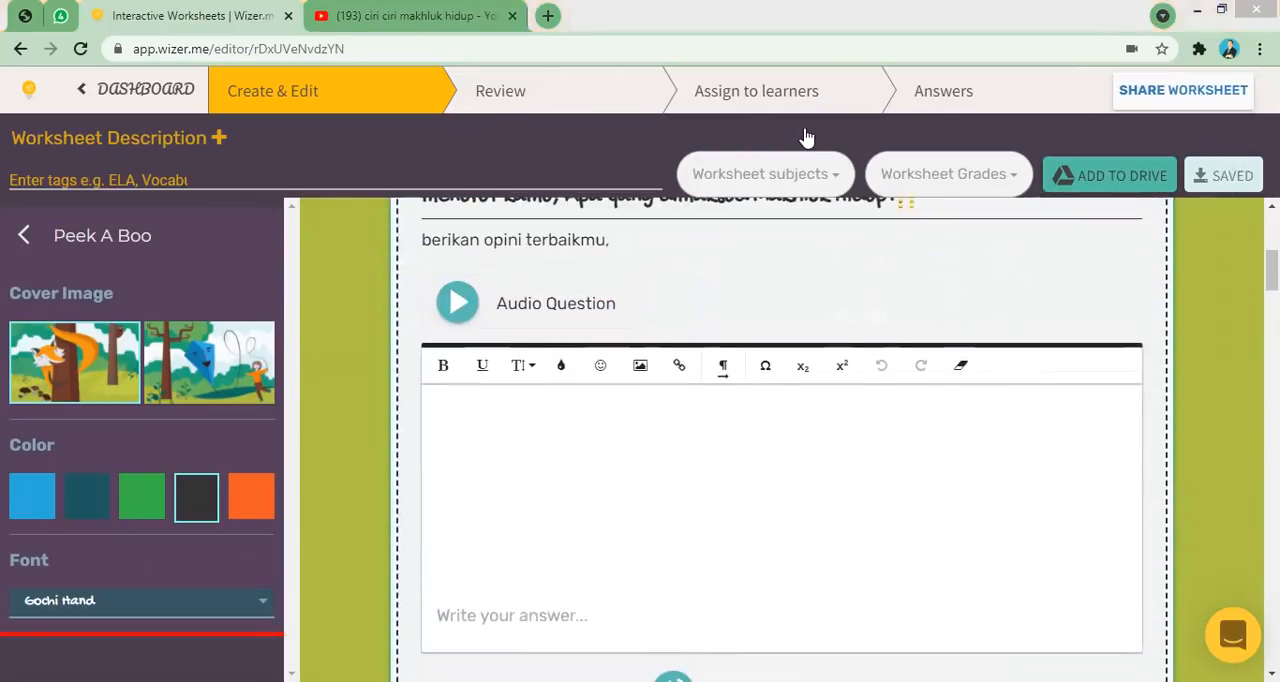
left_click(538, 103)
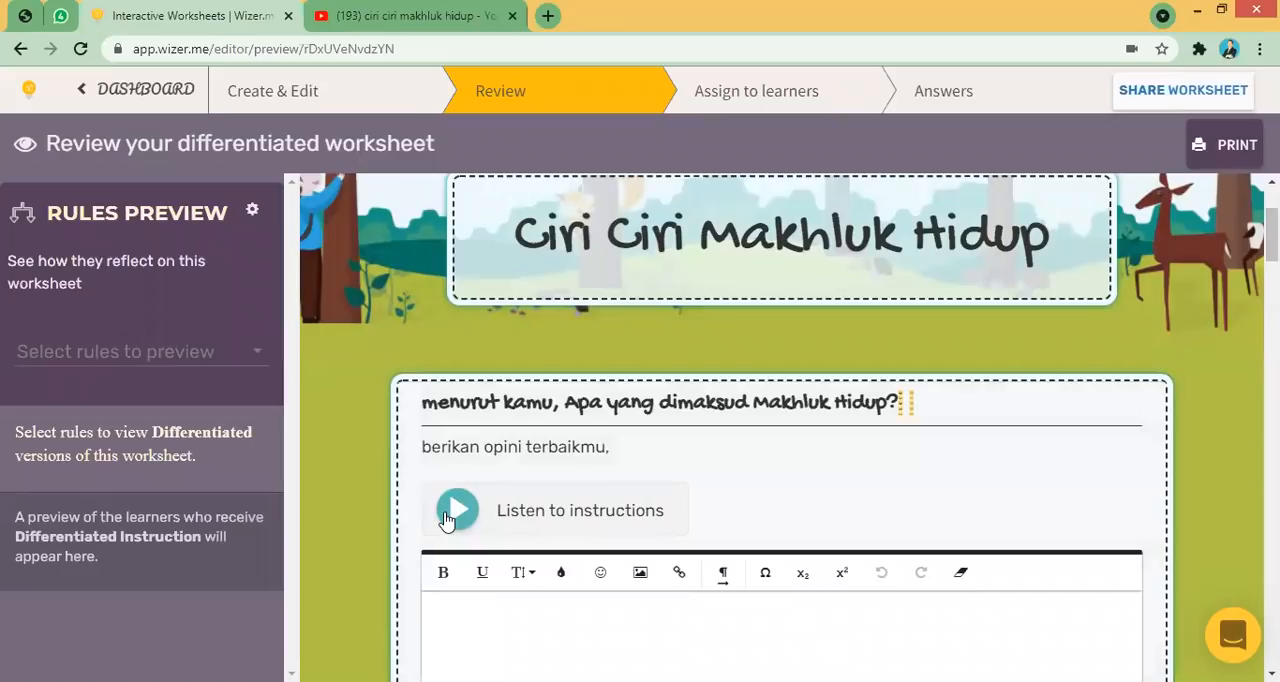
- Play and pause the audio instructions of the first question in the preview
left_click(568, 524)
scroll(1056, 386, "down", 1)
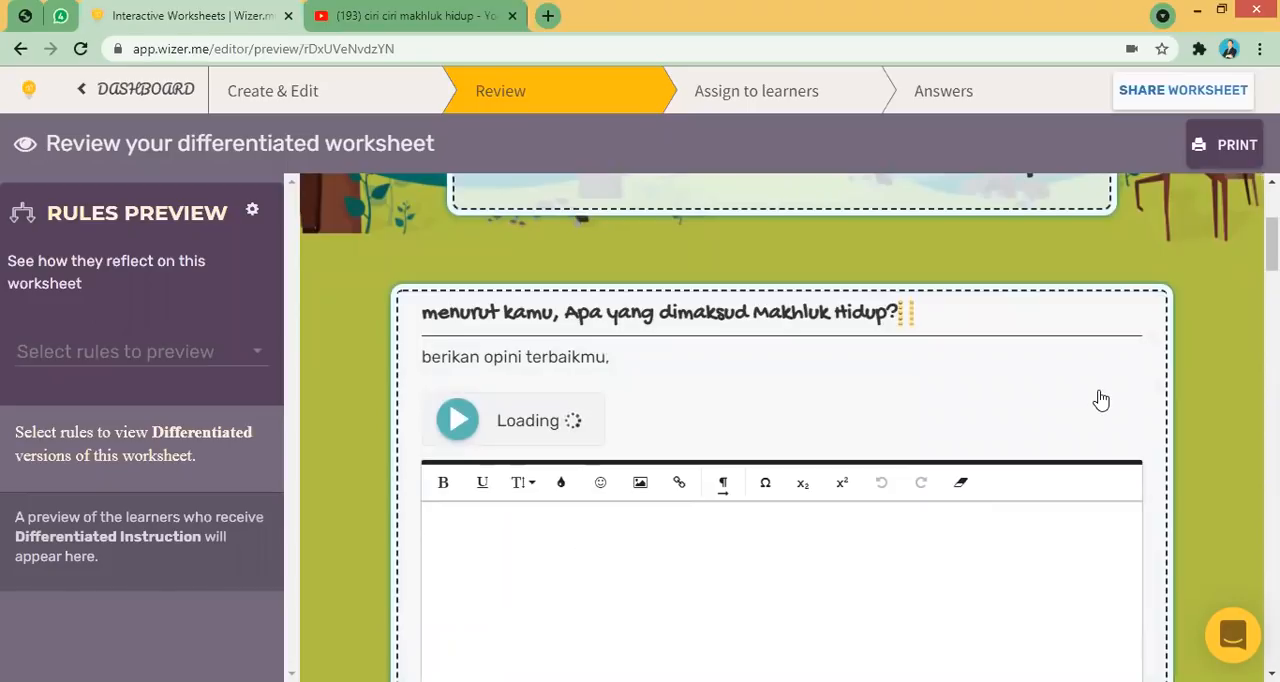
left_click(457, 421)
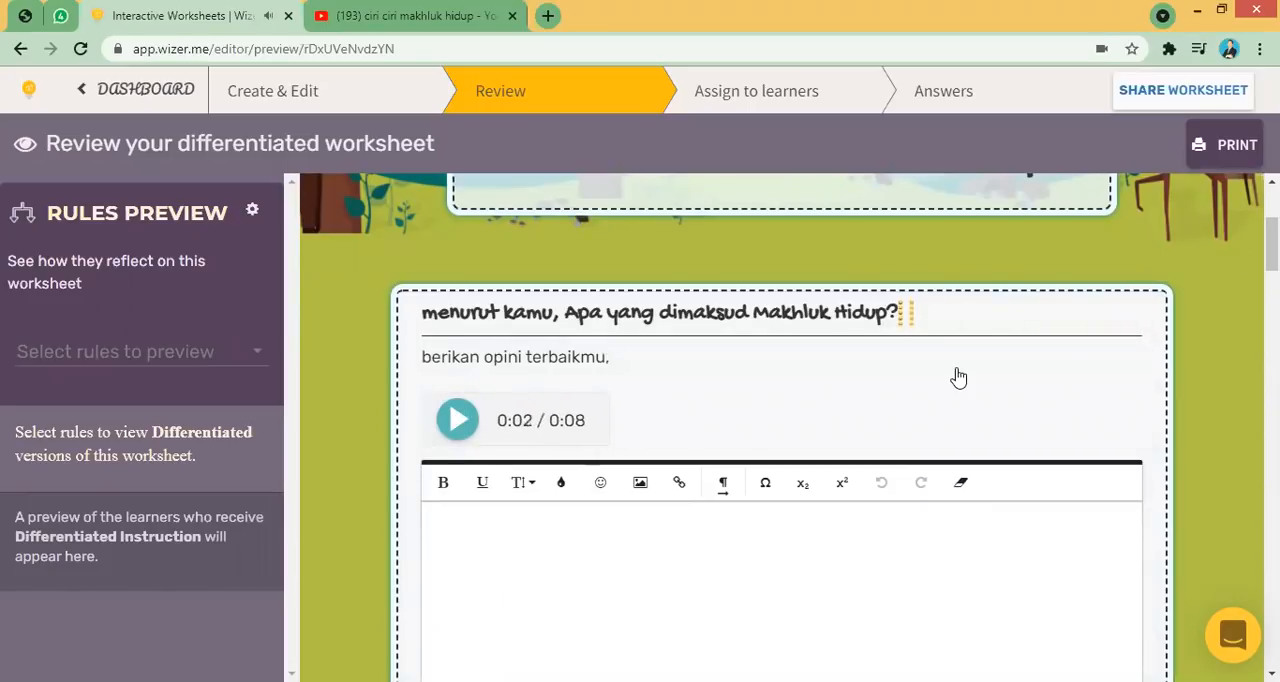
- Scroll through the worksheet preview and connect LEBAH to MAMALIA in the matching task
scroll(958, 377, "down", 3)
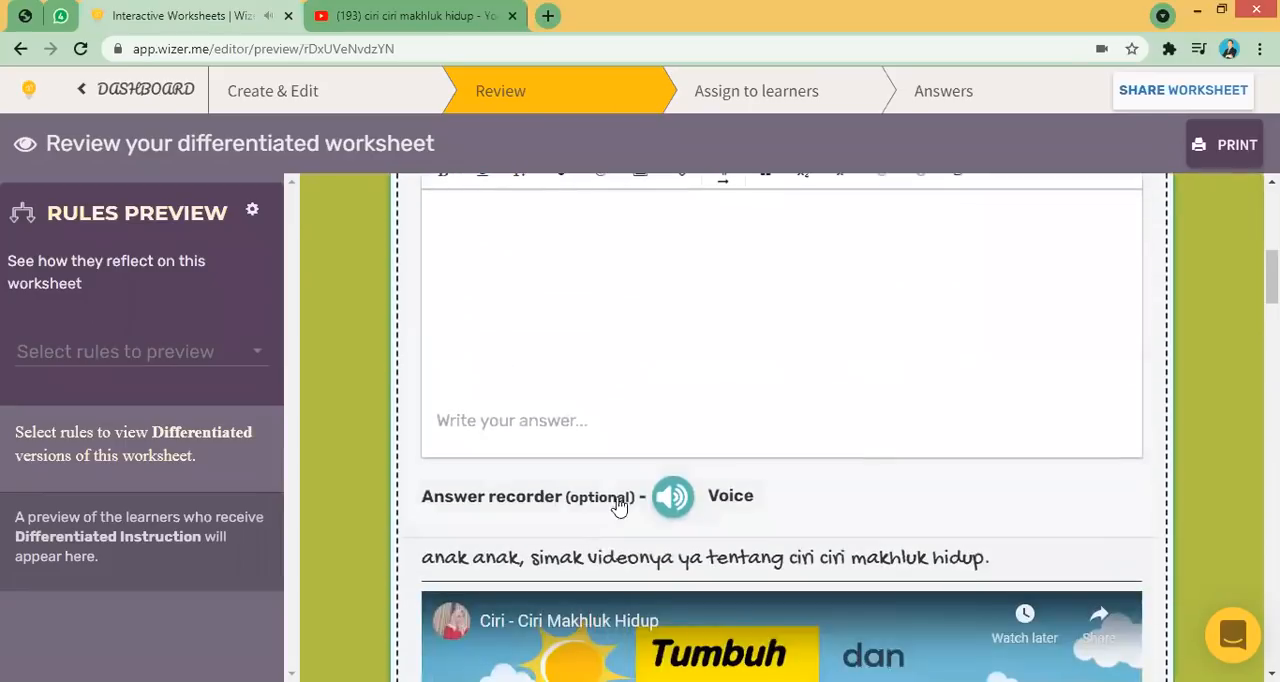
left_click_drag(1272, 279, 1272, 296)
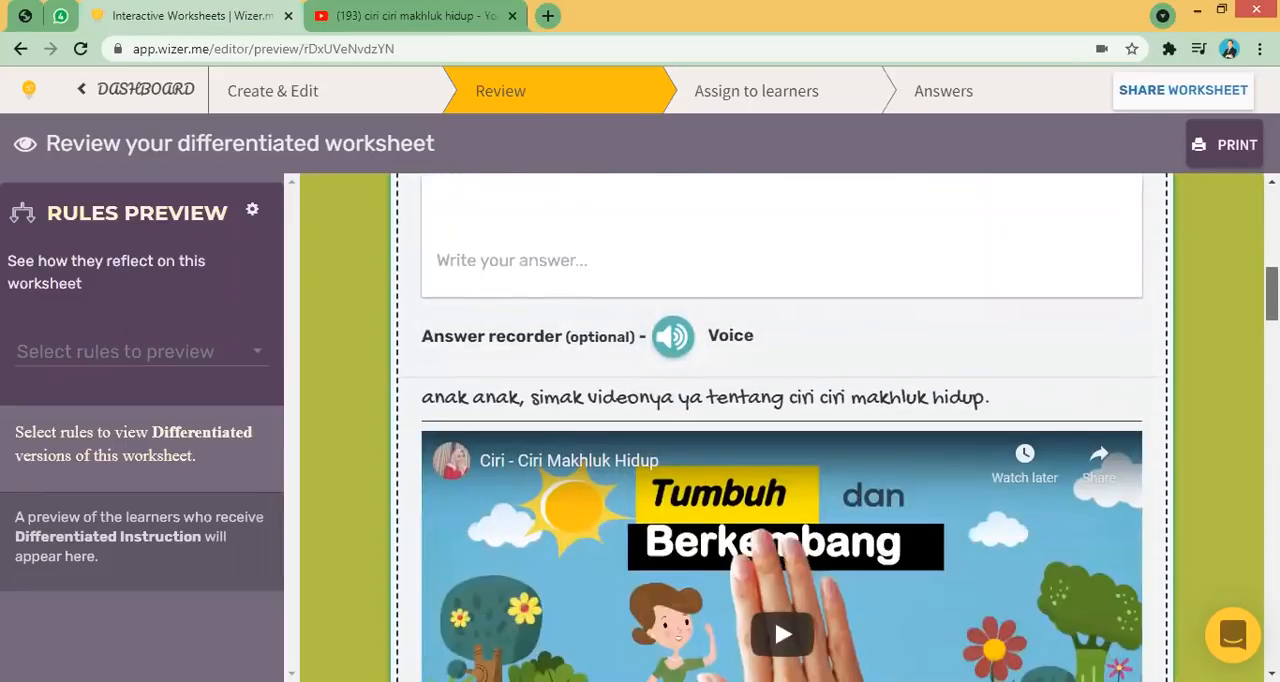
scroll(774, 448, "down", 2)
scroll(774, 448, "down", 2)
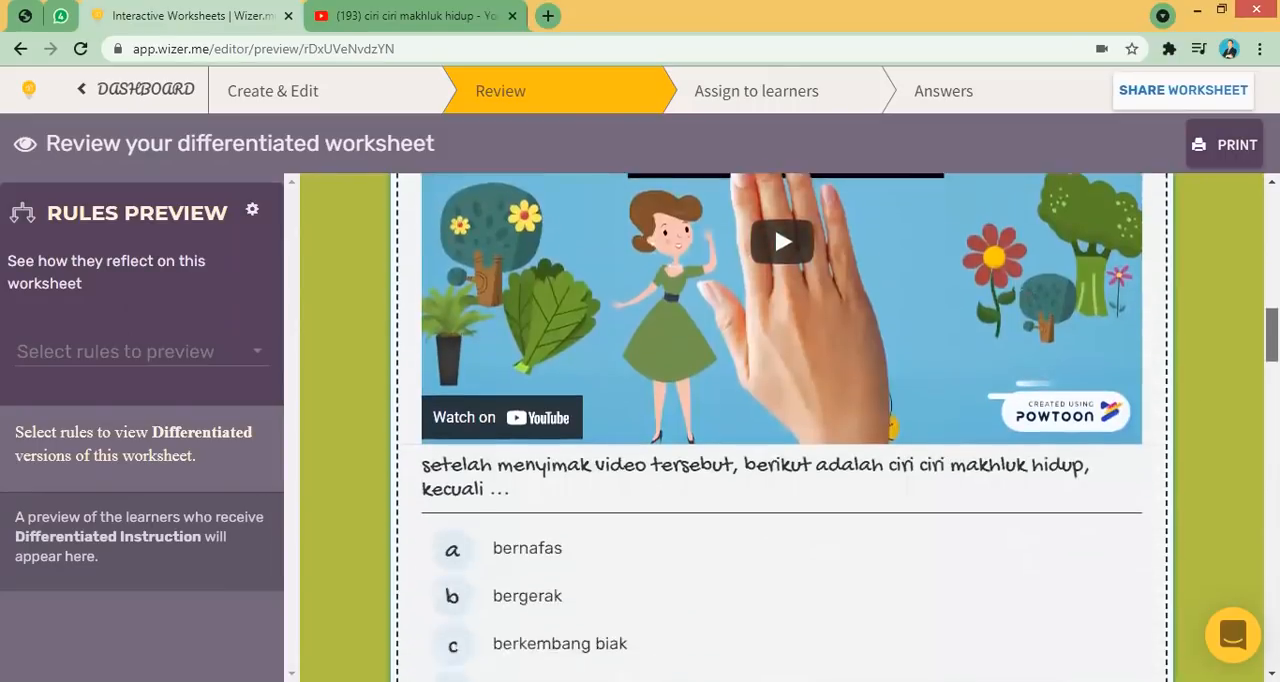
scroll(774, 448, "down", 2)
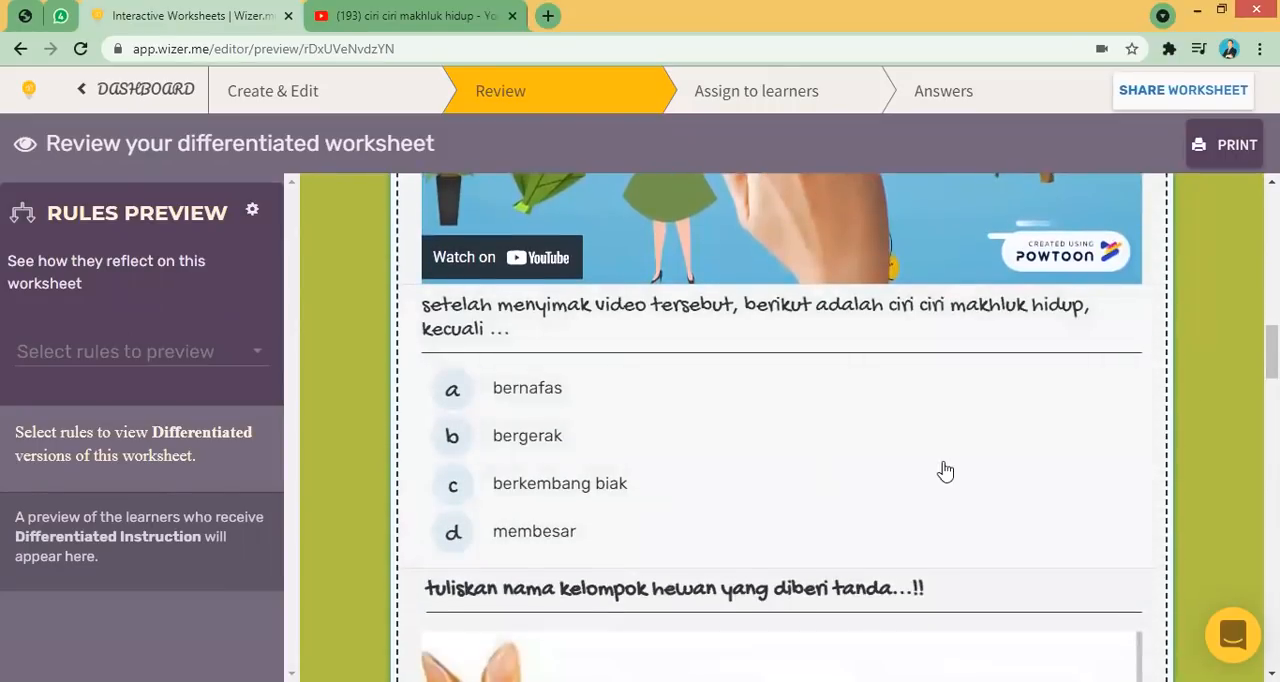
scroll(945, 470, "down", 5)
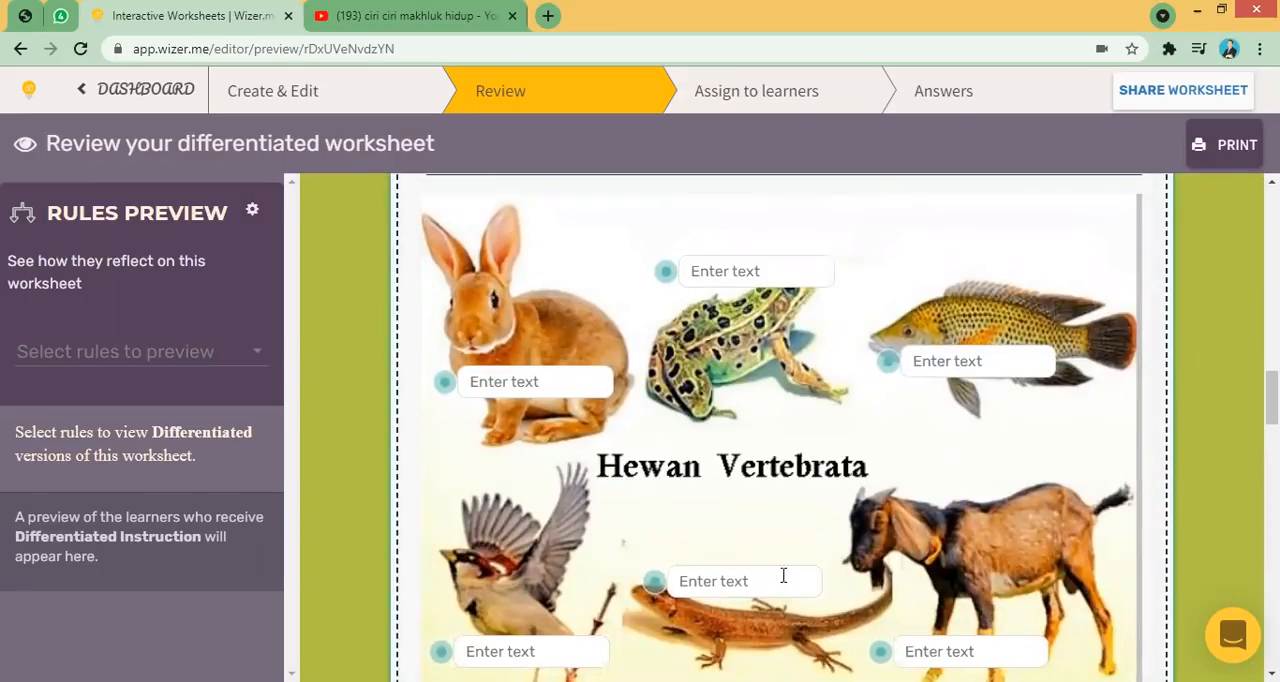
scroll(815, 401, "down", 5)
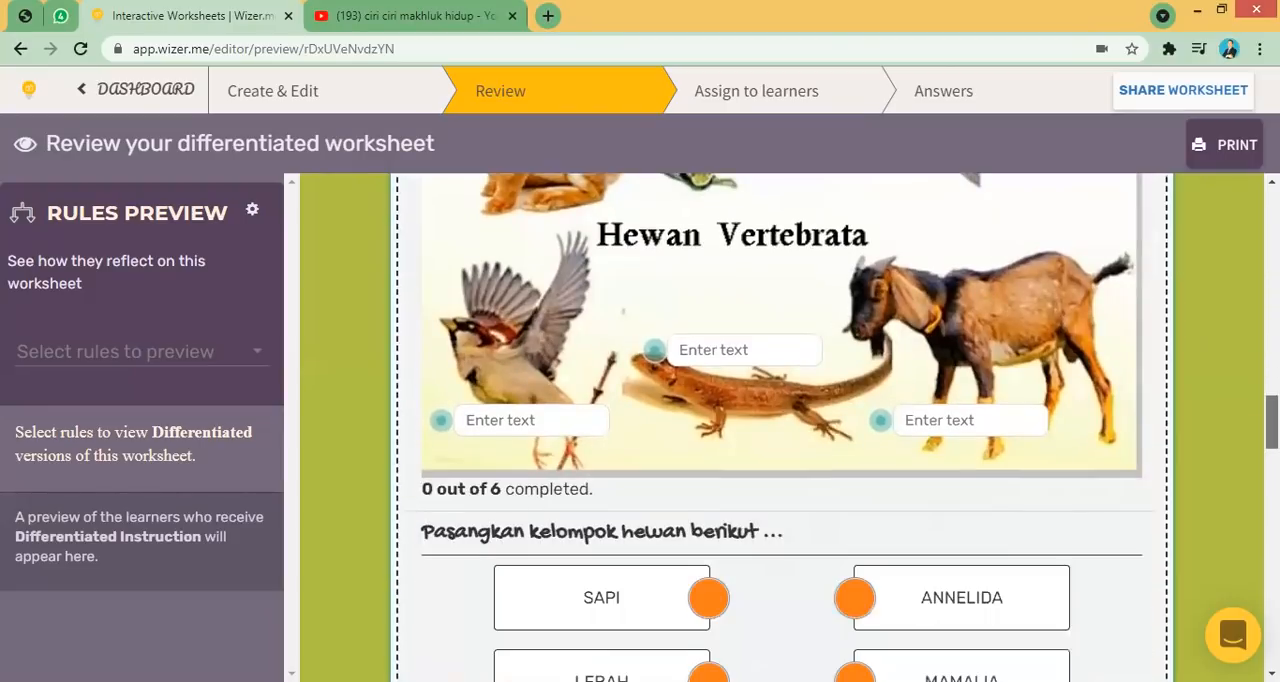
left_click_drag(723, 443, 853, 421)
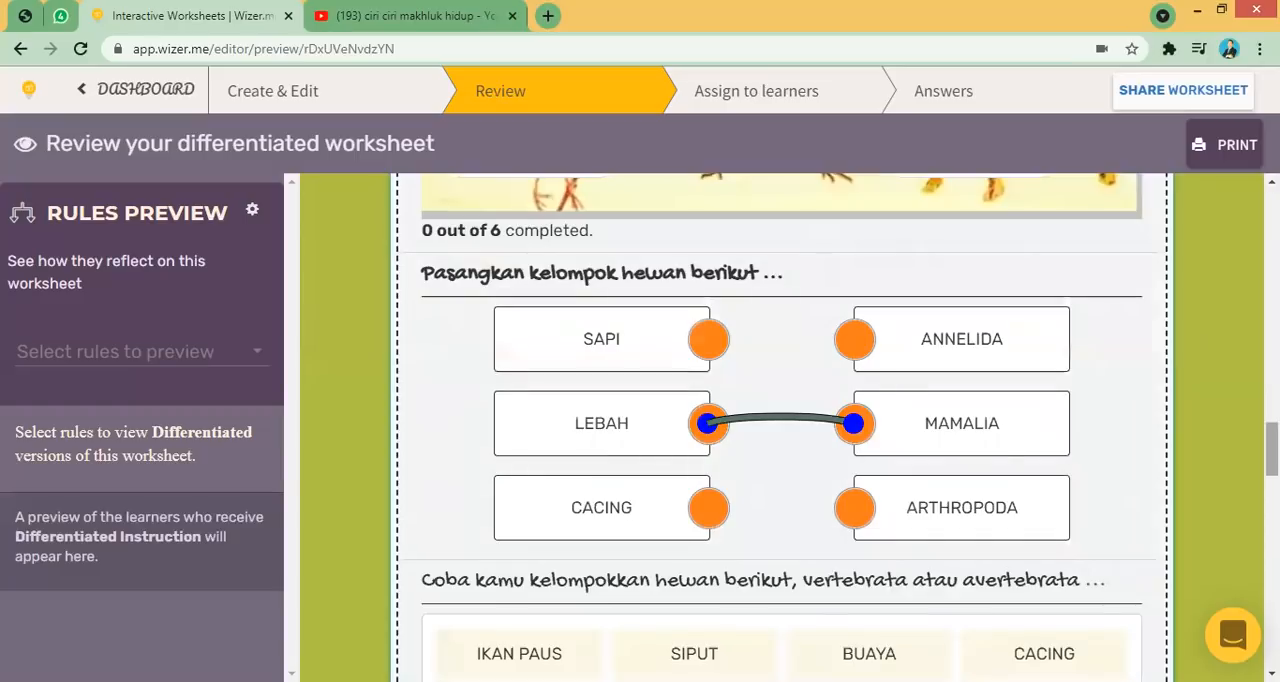
- Sort IKAN PAUS and BUAYA into the VERTEBRATA group in the classification task
scroll(1091, 459, "down", 3)
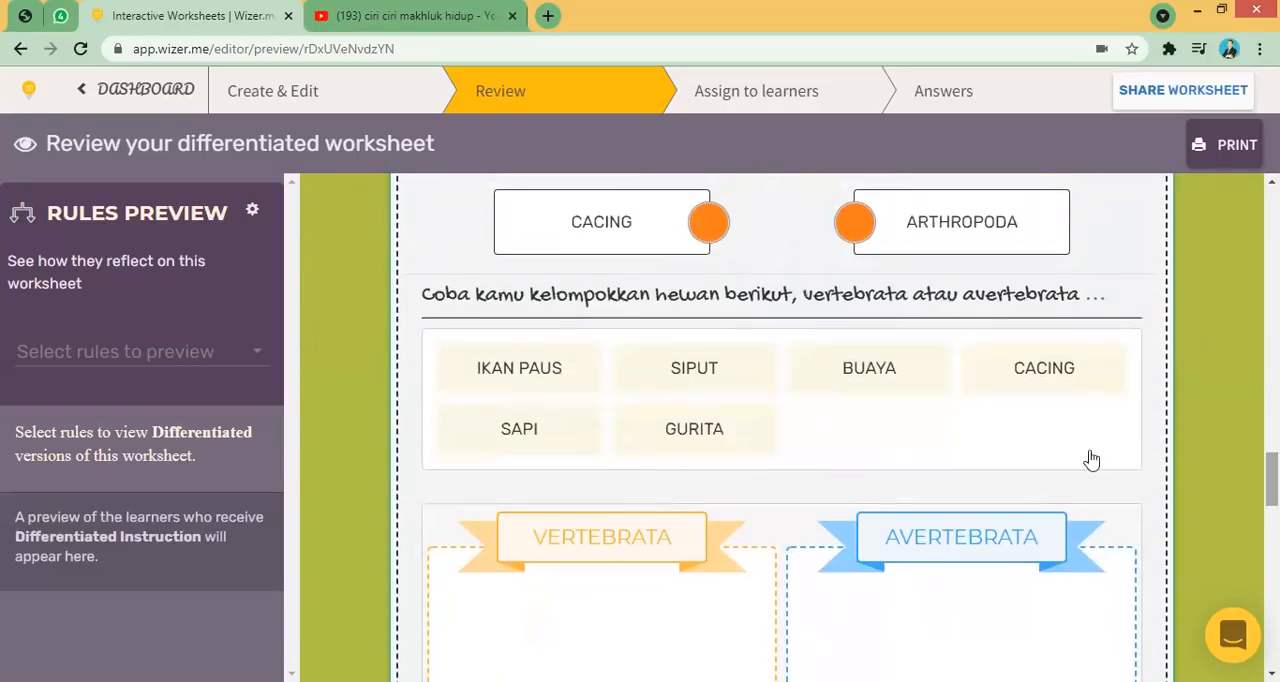
left_click(533, 391)
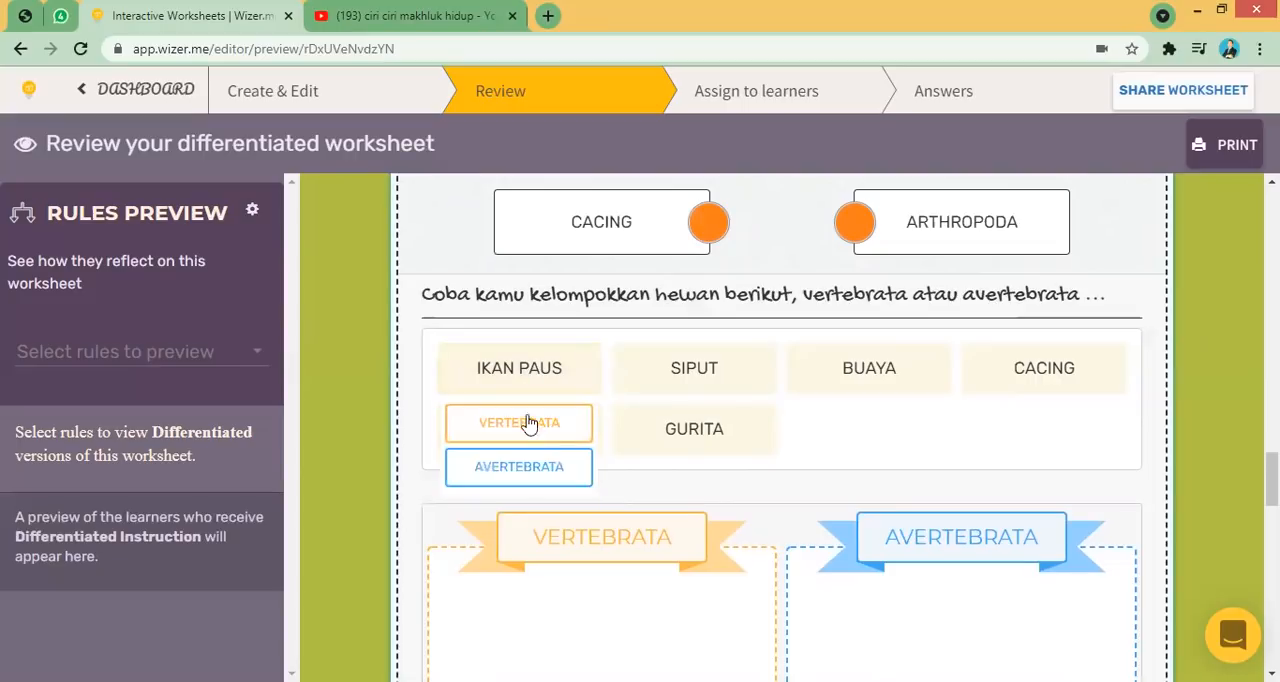
left_click(529, 423)
left_click(720, 374)
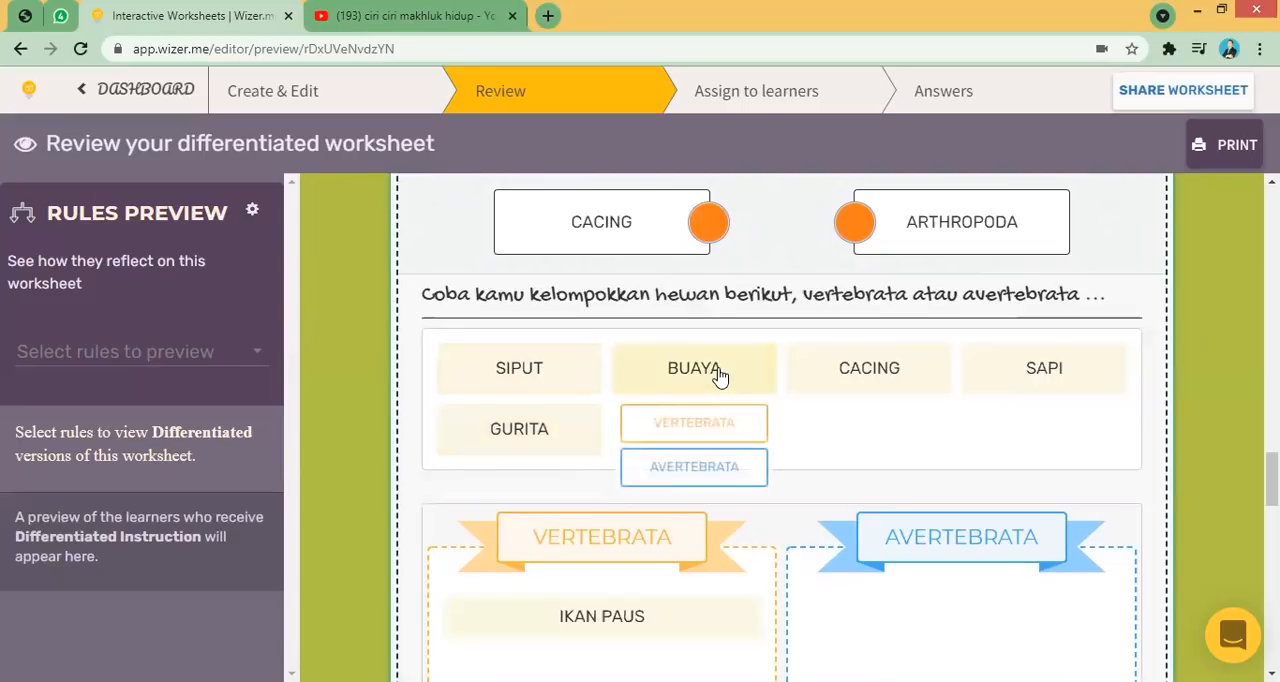
left_click(709, 430)
- Draw a freehand line on the drawing board task of the preview
left_click_drag(1271, 481, 1271, 516)
mouse_move(440, 555)
left_mouse_down()
mouse_move(634, 562)
mouse_move(863, 546)
mouse_move(778, 516)
left_mouse_up()
left_click_drag(1271, 515, 1271, 537)
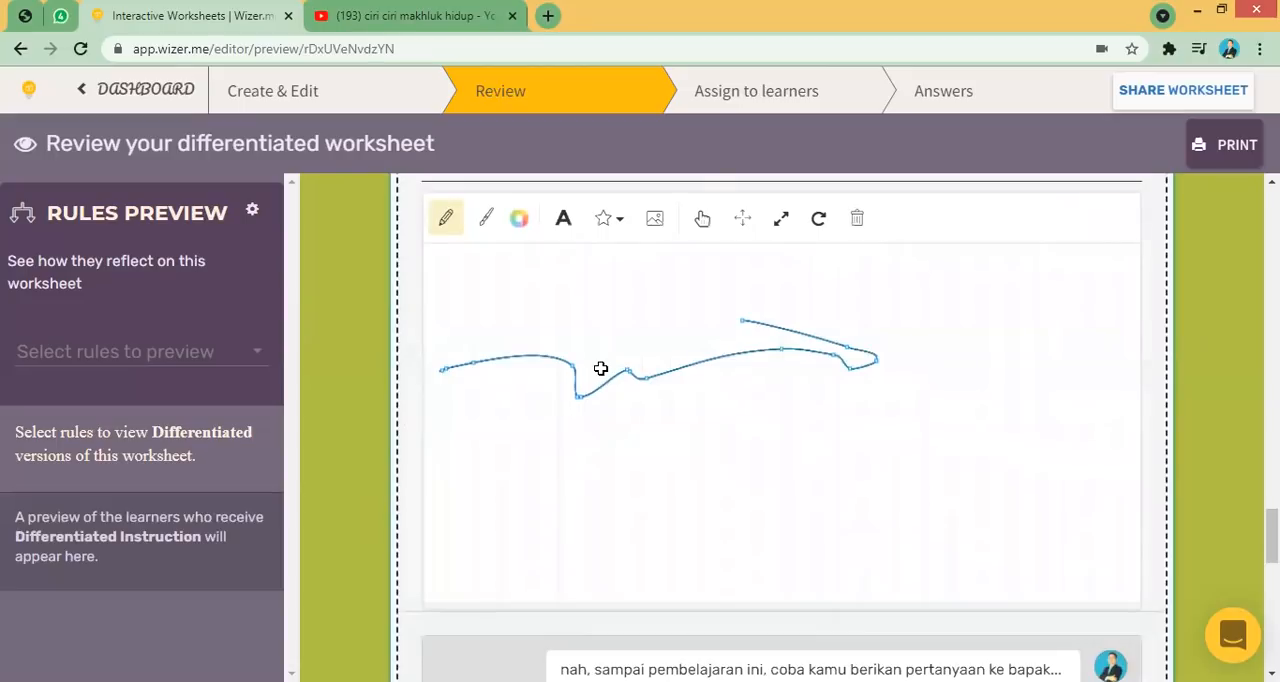
- Look over the discussion and reflection tasks at the end of the preview, then return to the top
left_click_drag(1271, 530, 1271, 568)
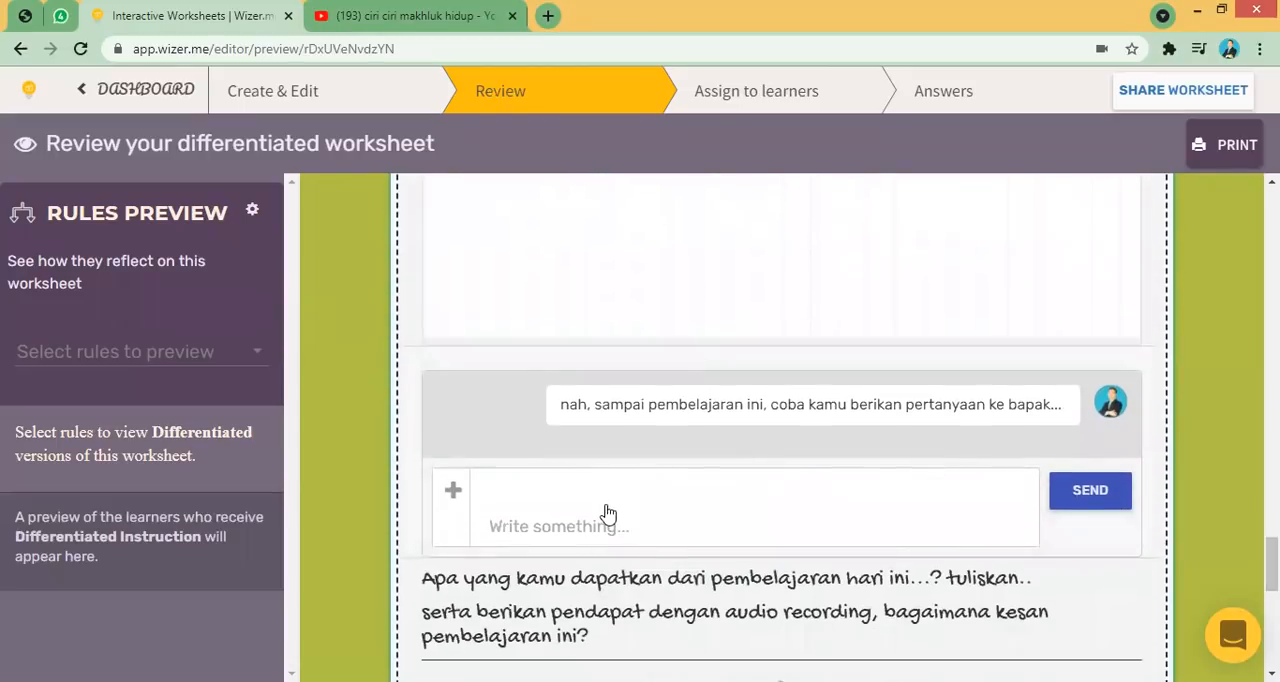
left_click(568, 498)
scroll(568, 498, "down", 1)
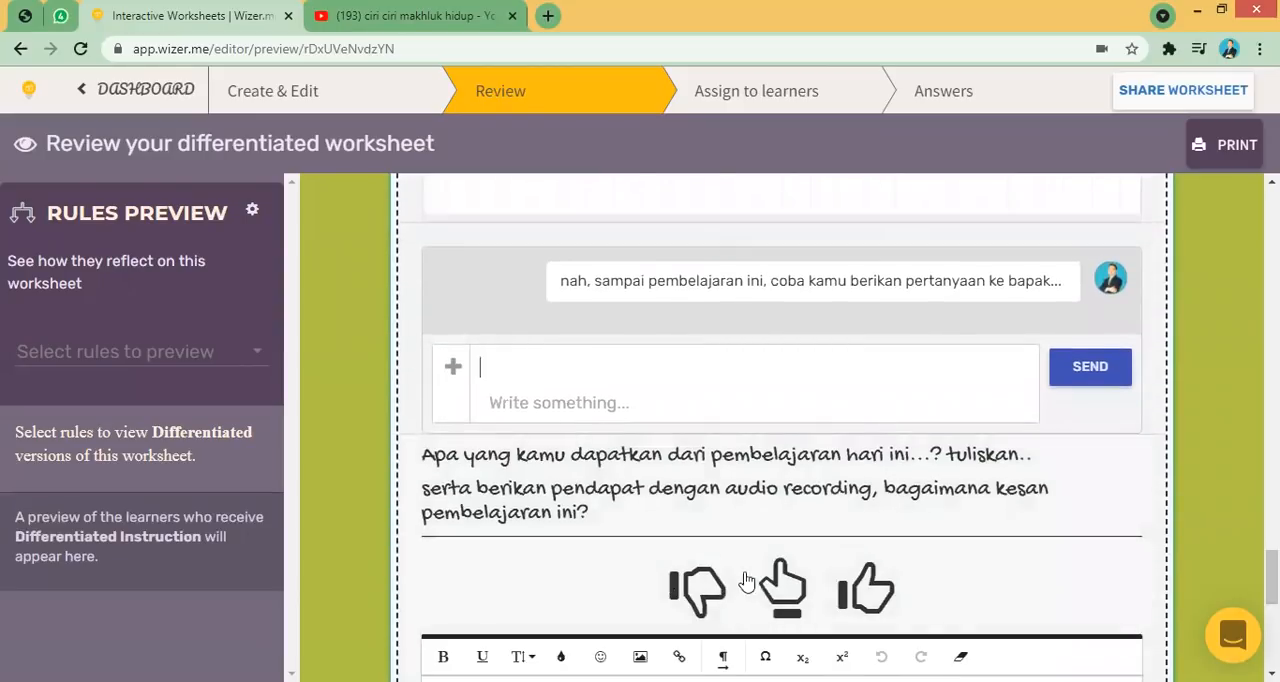
scroll(1271, 578, "down", 1)
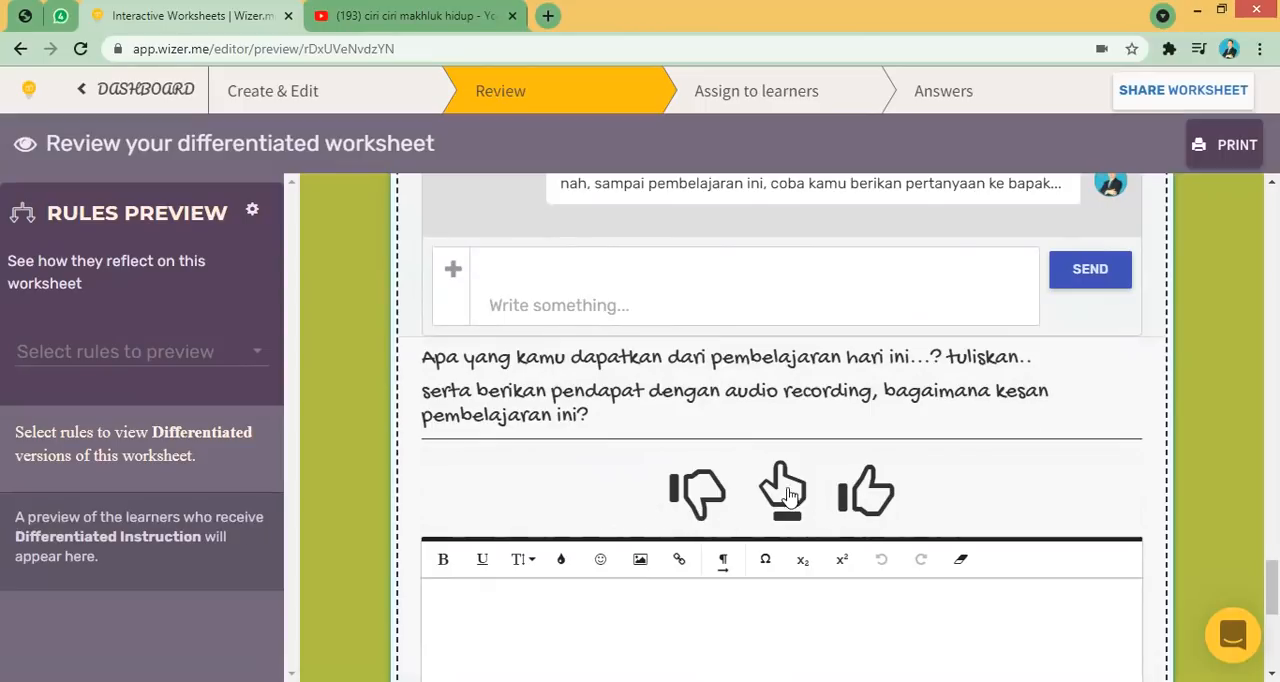
left_click_drag(1273, 587, 1273, 214)
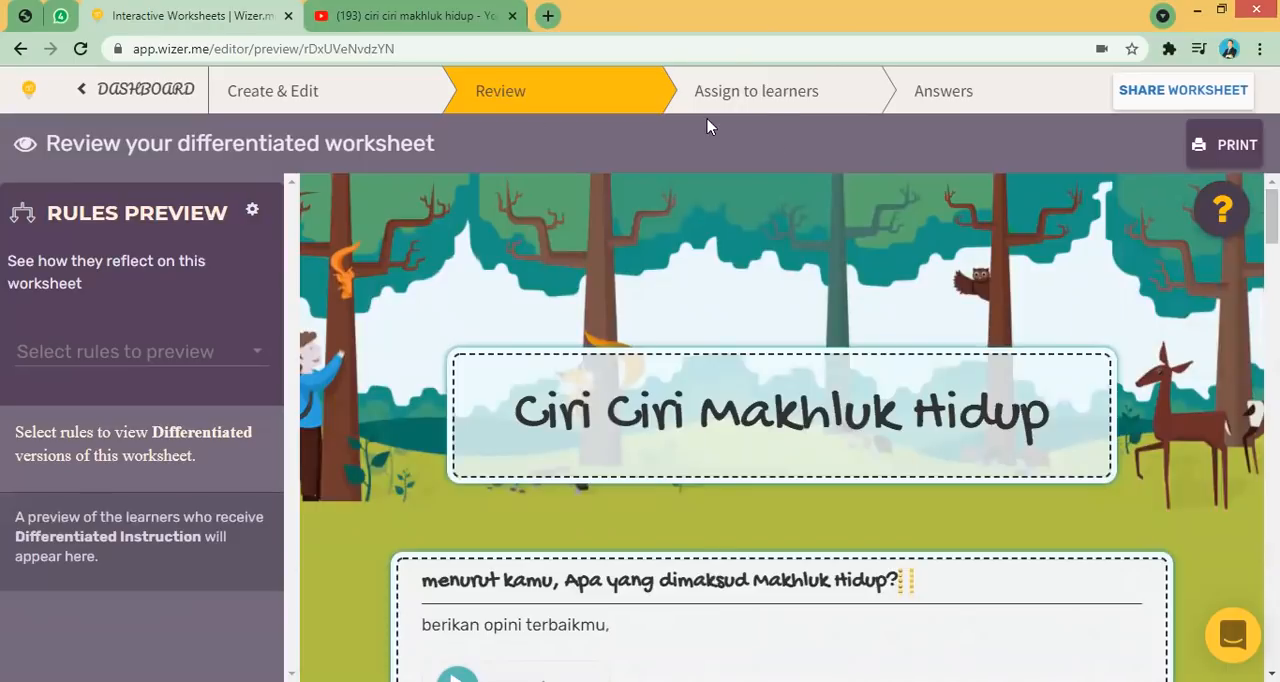
- Open the worksheet assignment dialog and compare the By Class and Via Link options
left_click(767, 97)
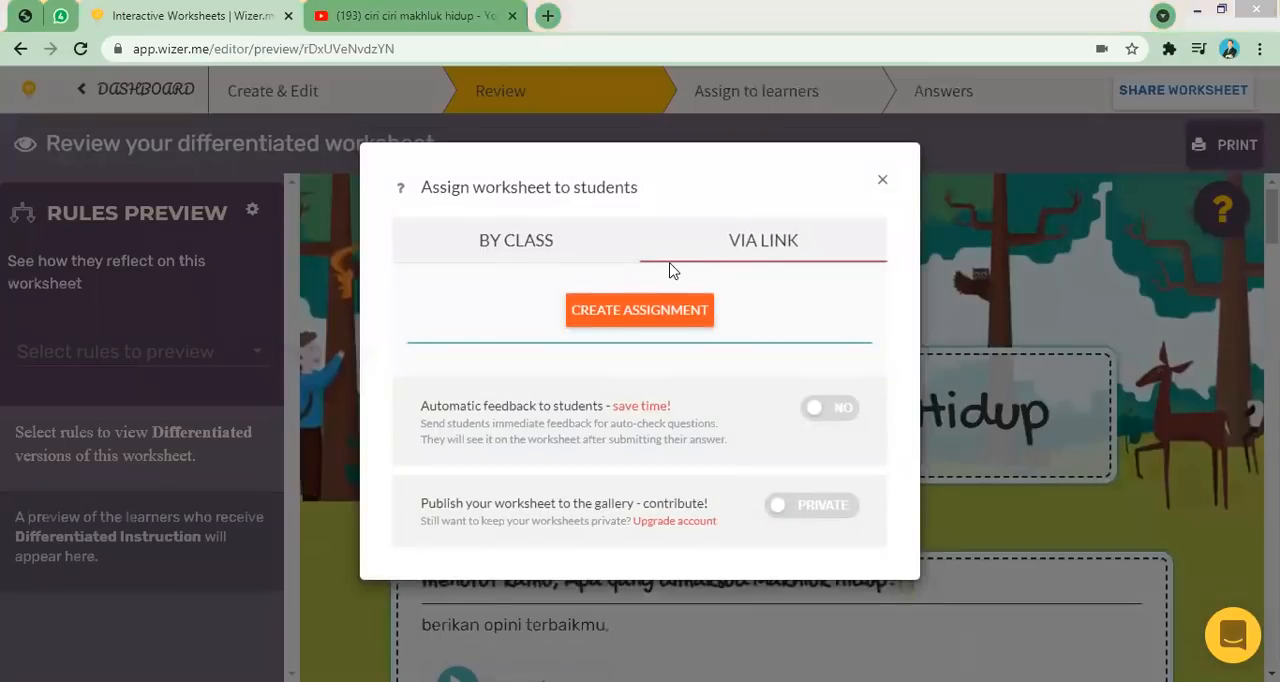
left_click(533, 250)
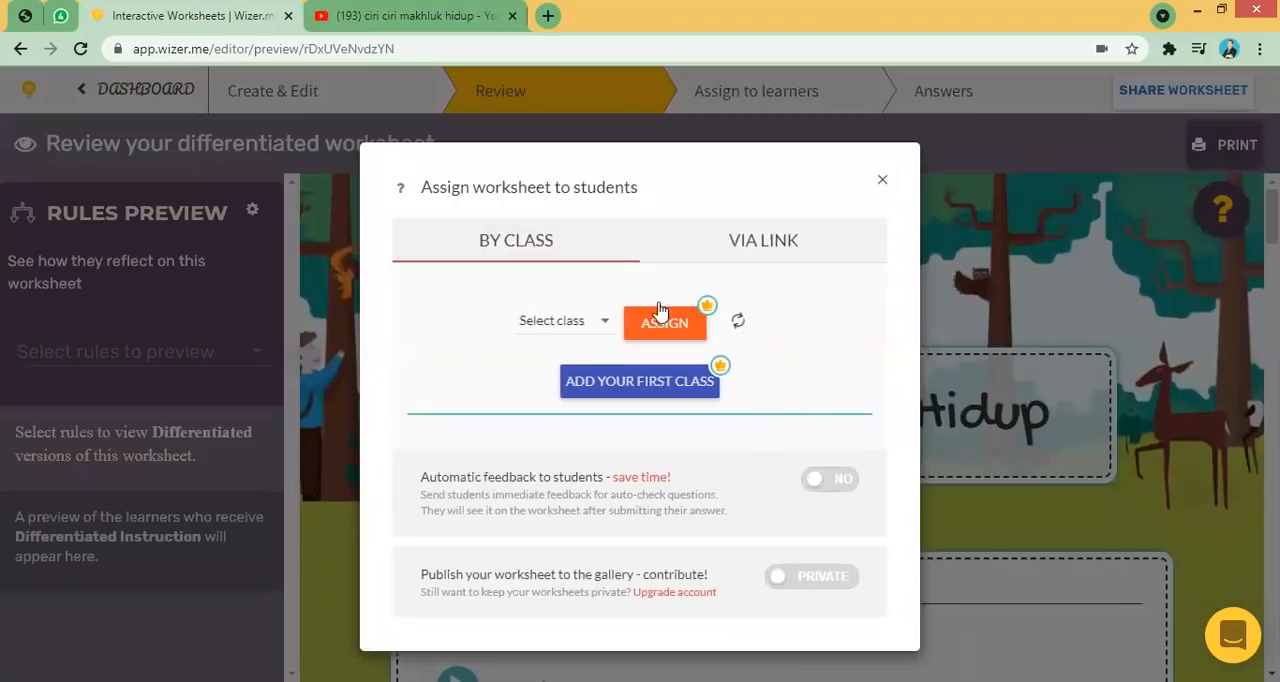
left_click(778, 244)
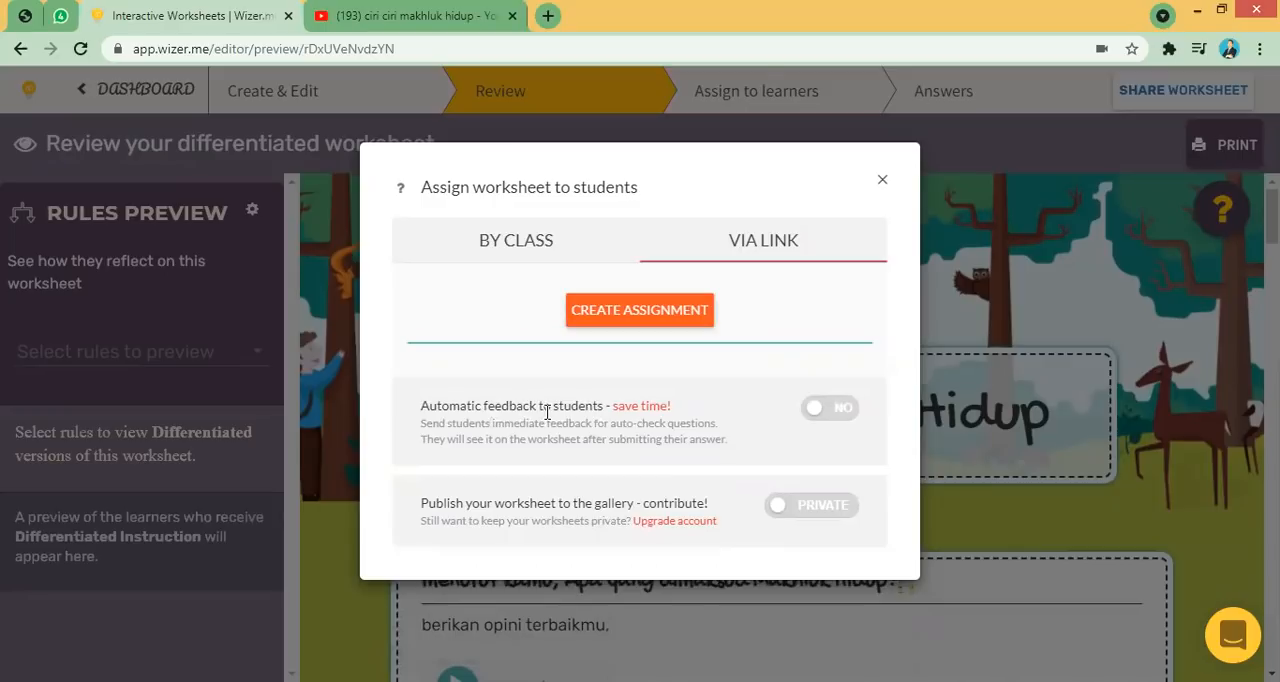
- Turn on automatic feedback to students and publish the worksheet to the gallery as public
left_click(829, 411)
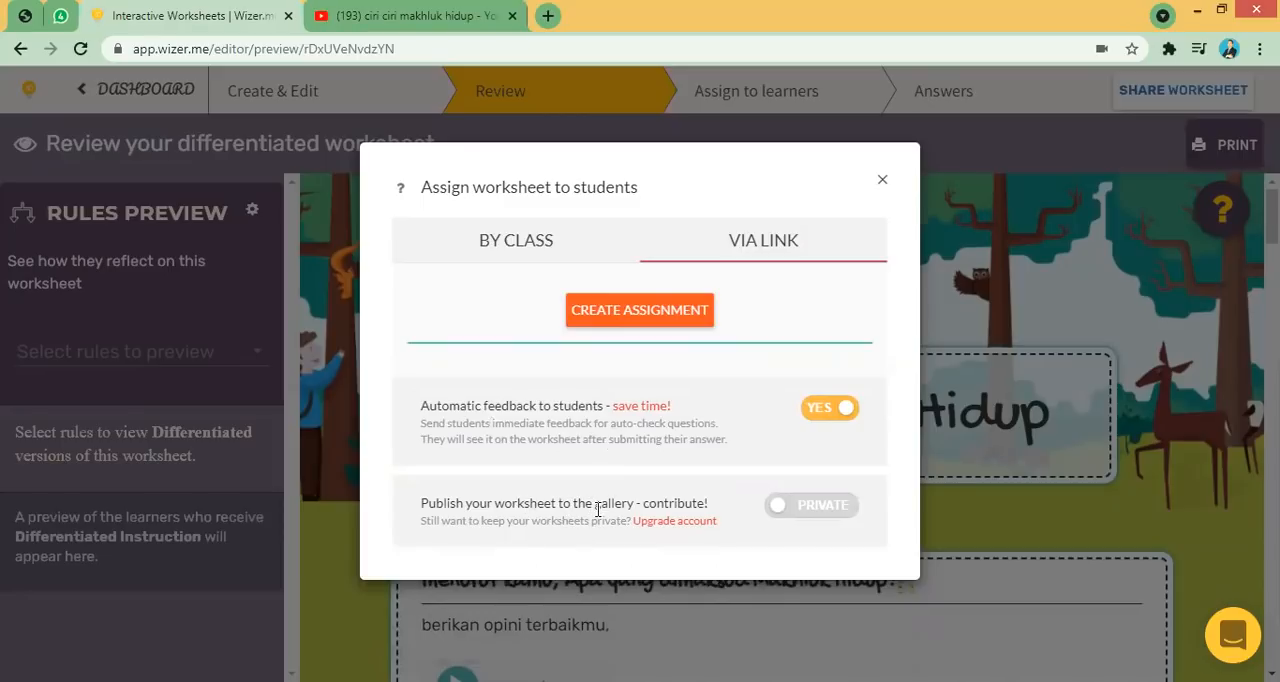
left_click(818, 510)
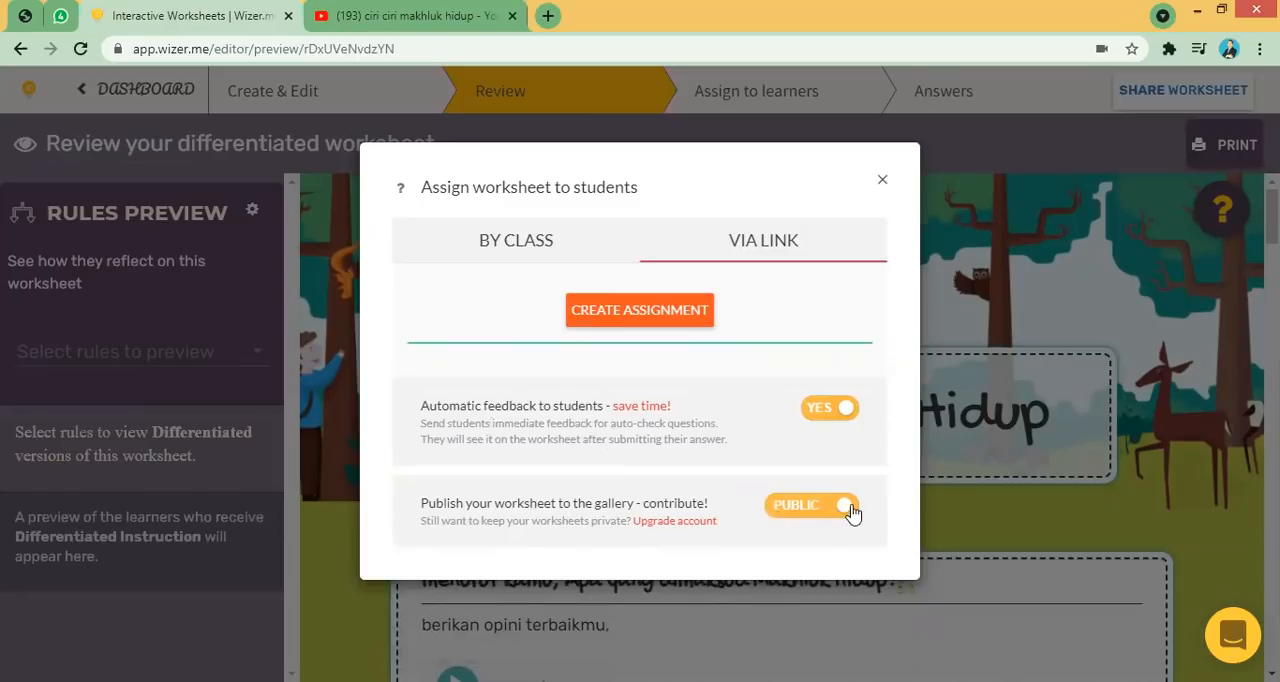
left_click(831, 512)
left_click(820, 514)
- Create a link assignment named ciri ciri makhluk hidup coba
left_click(669, 318)
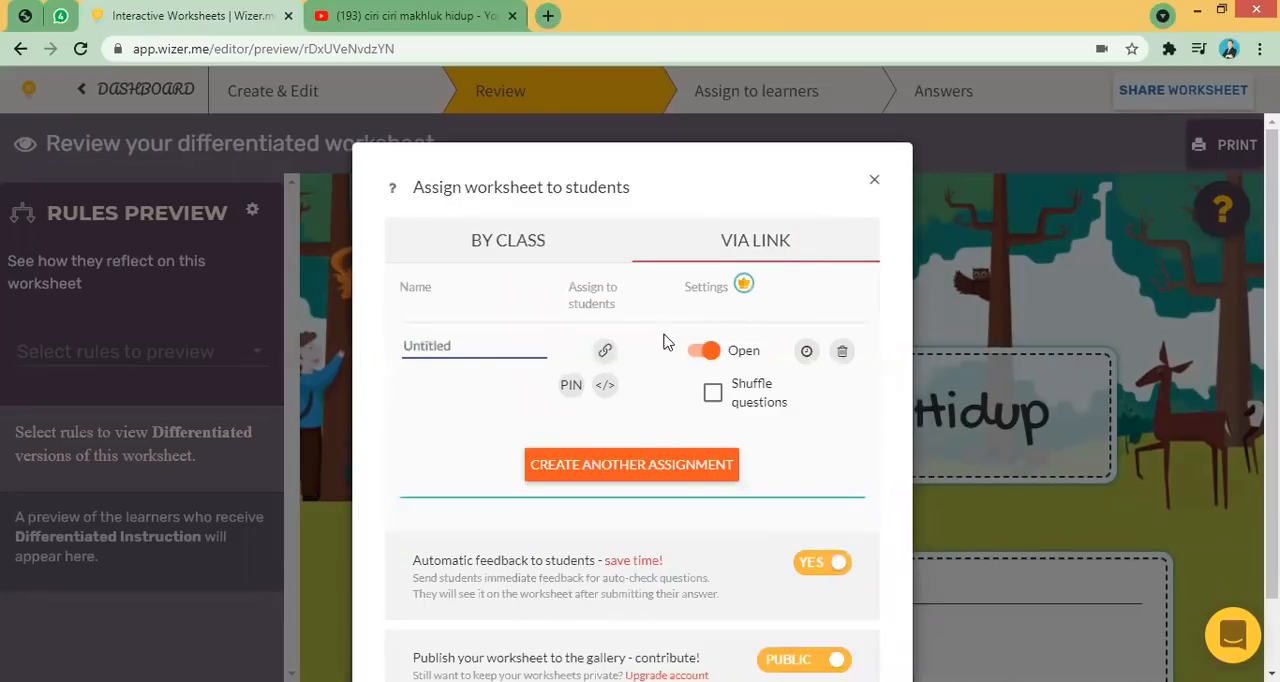
left_click(453, 346)
left_click(458, 385)
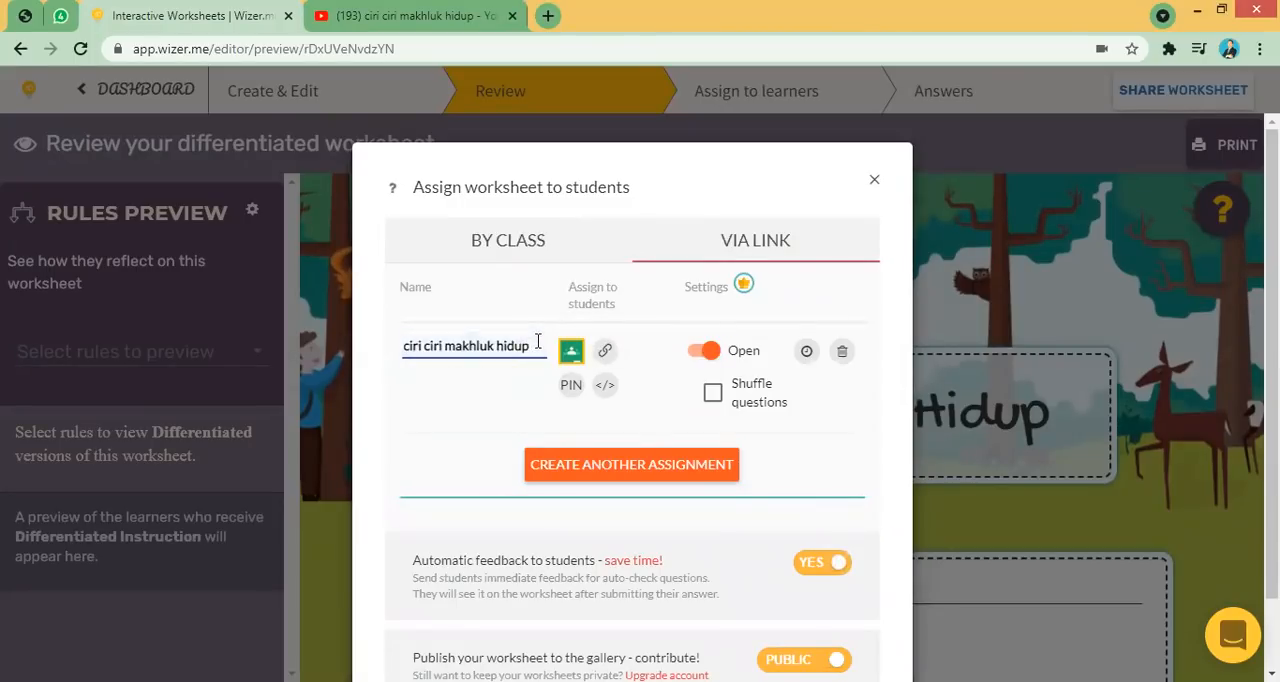
type("coba")
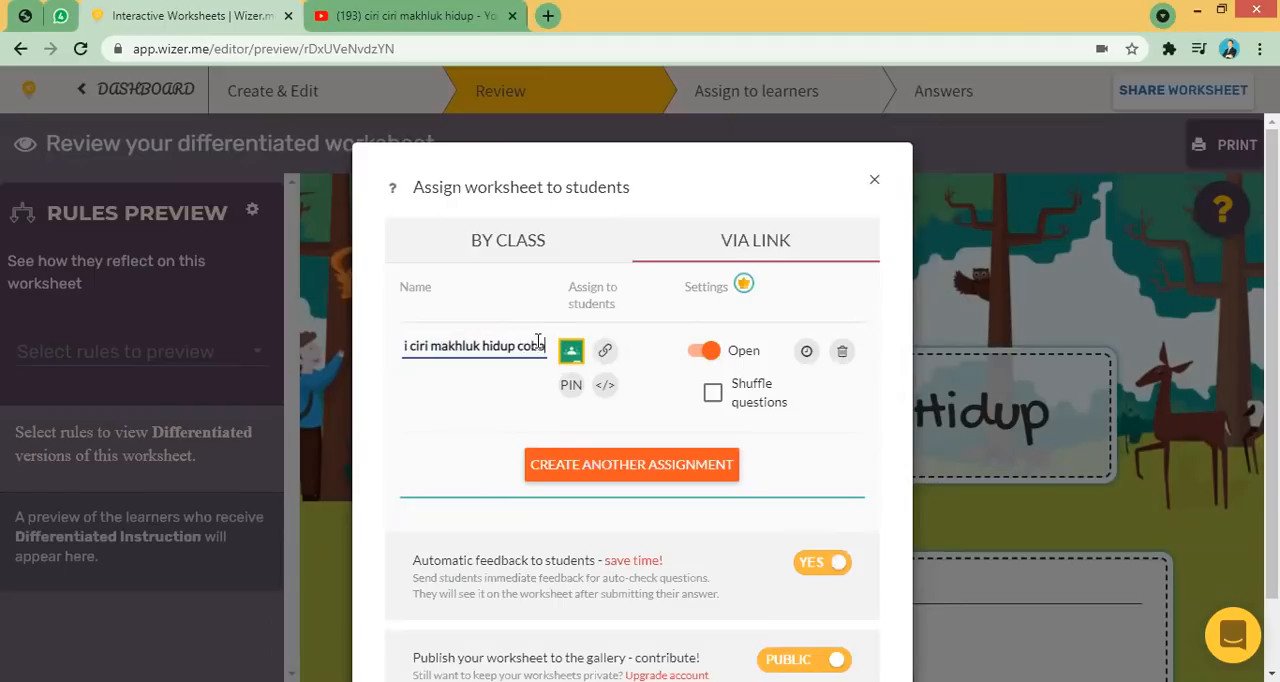
left_click(605, 353)
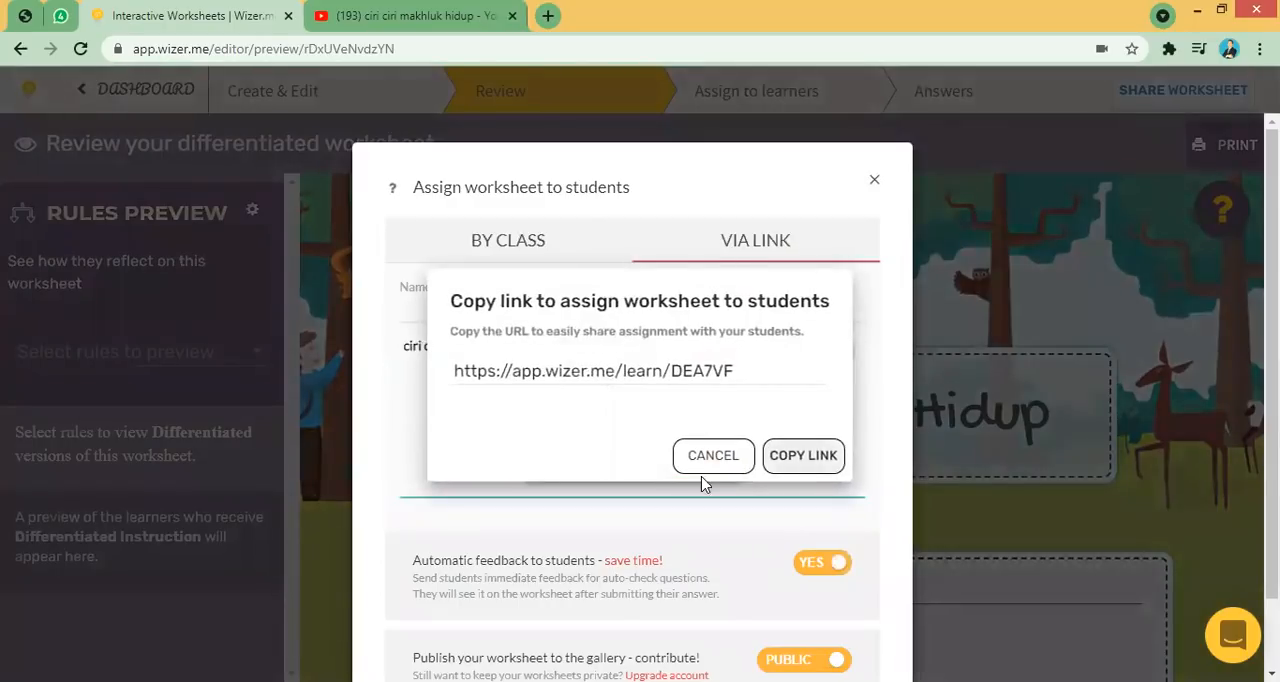
left_click(712, 462)
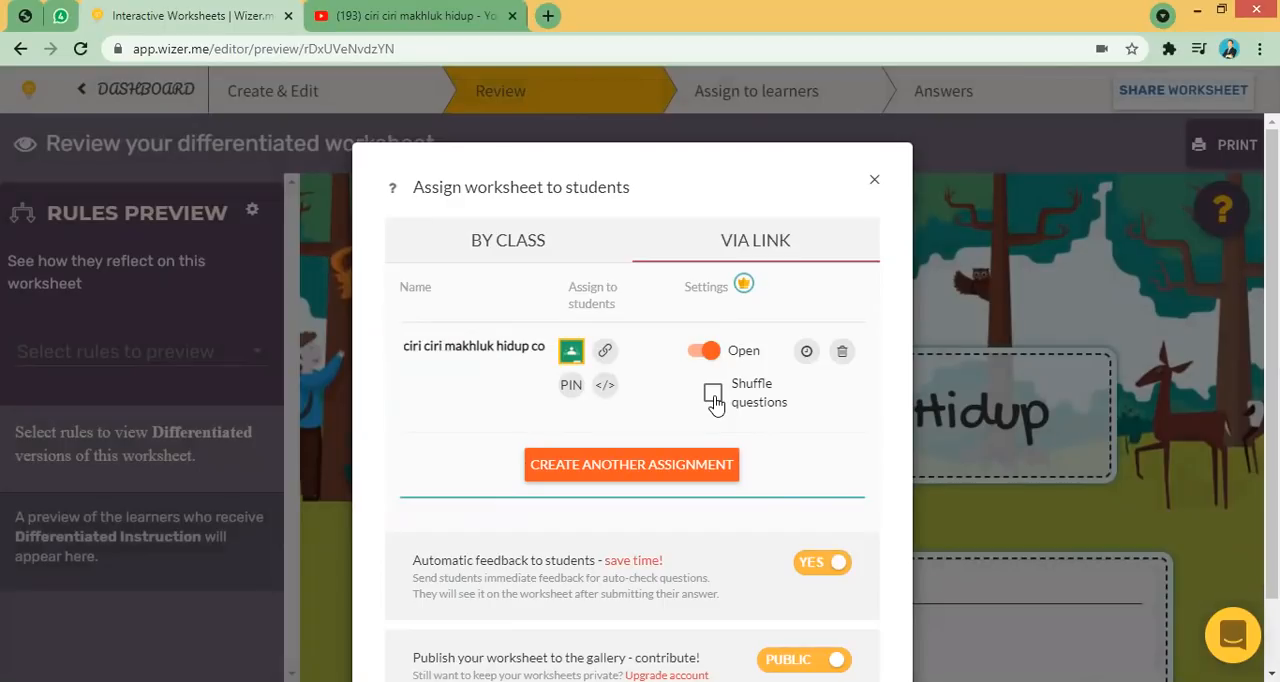
left_click(807, 352)
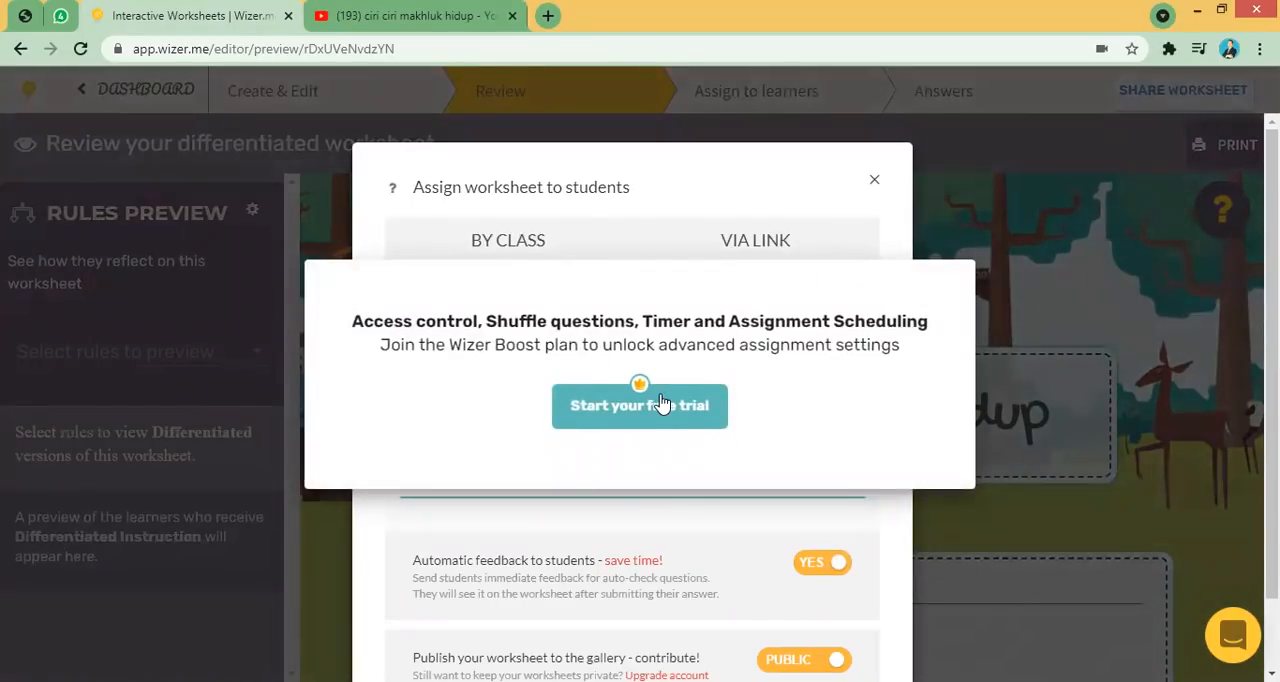
left_click(877, 223)
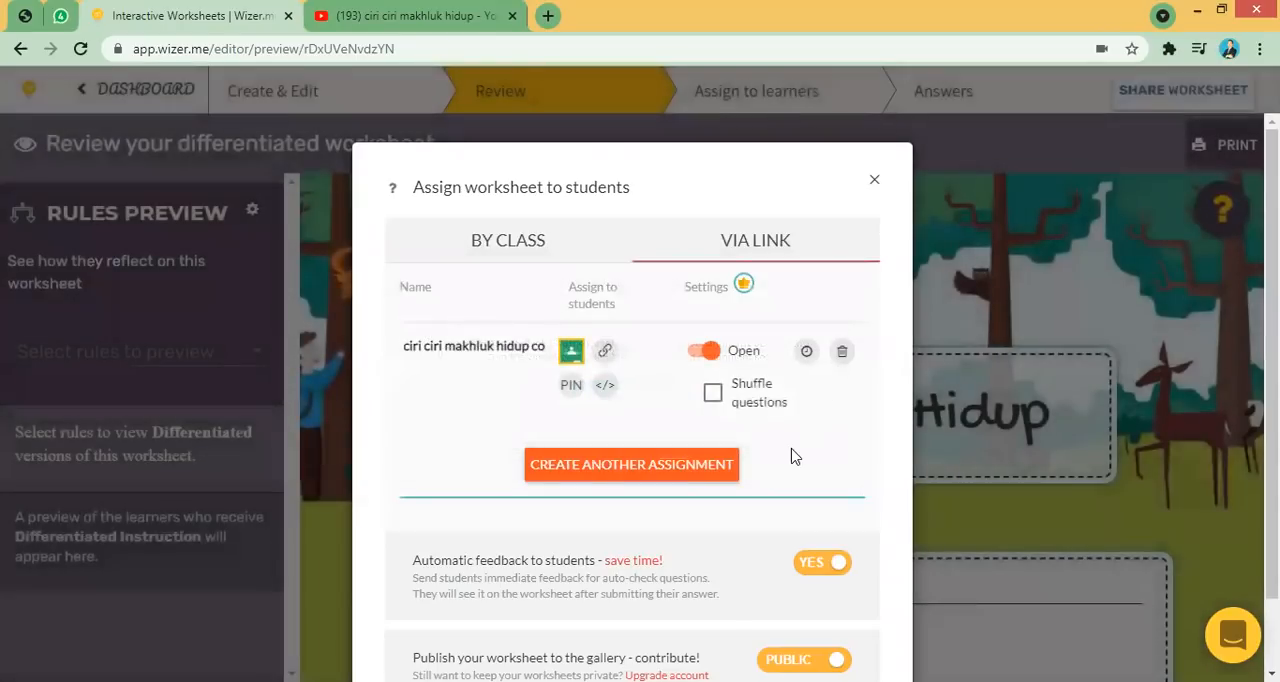
- Copy the assignment link and open it in the incognito browser window
left_click(605, 354)
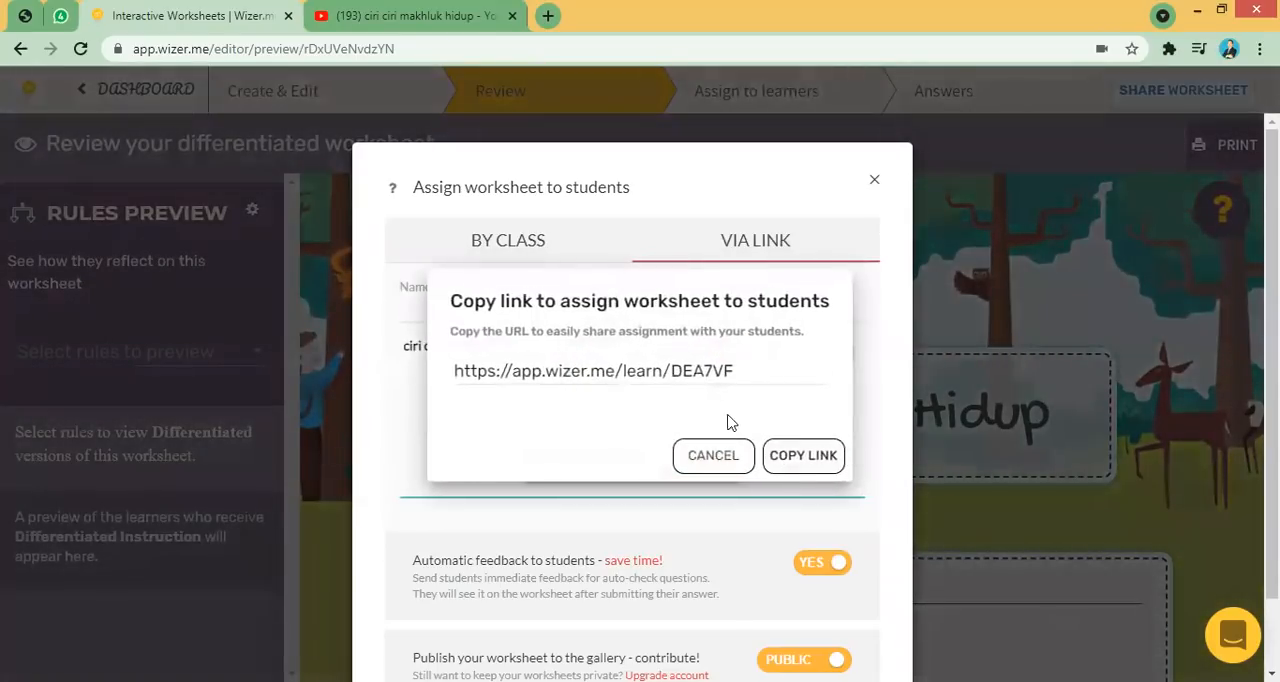
left_click(799, 458)
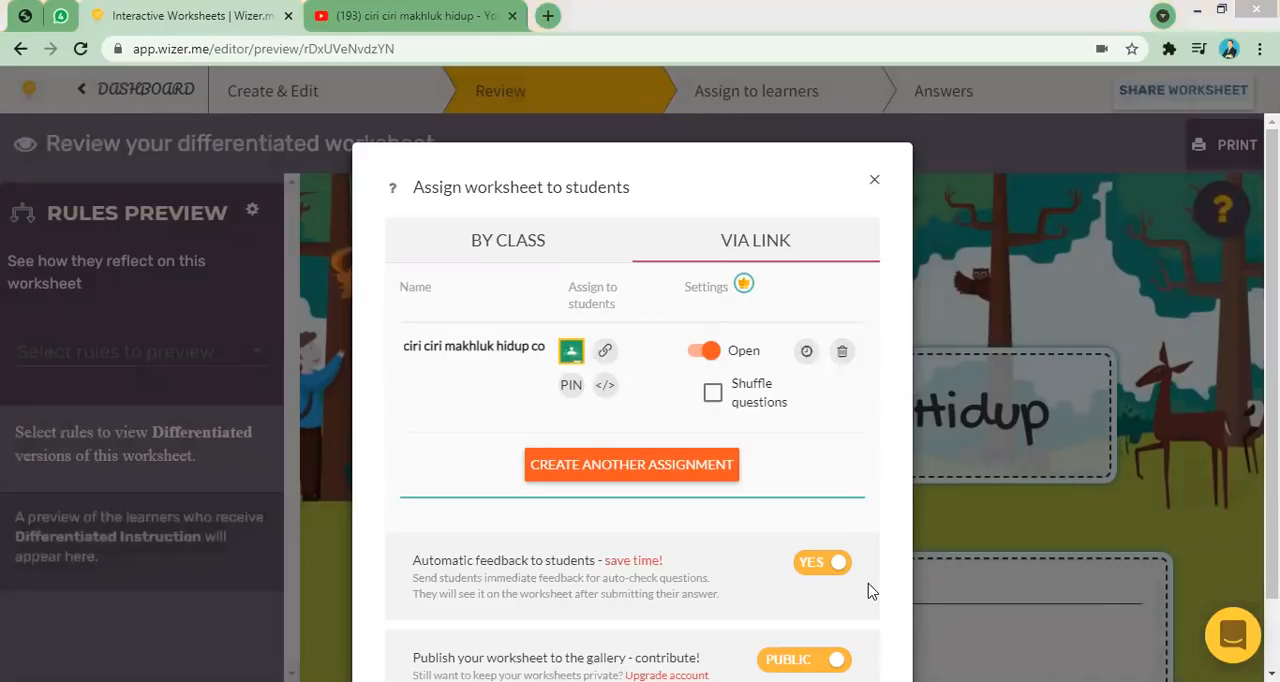
left_click(293, 52)
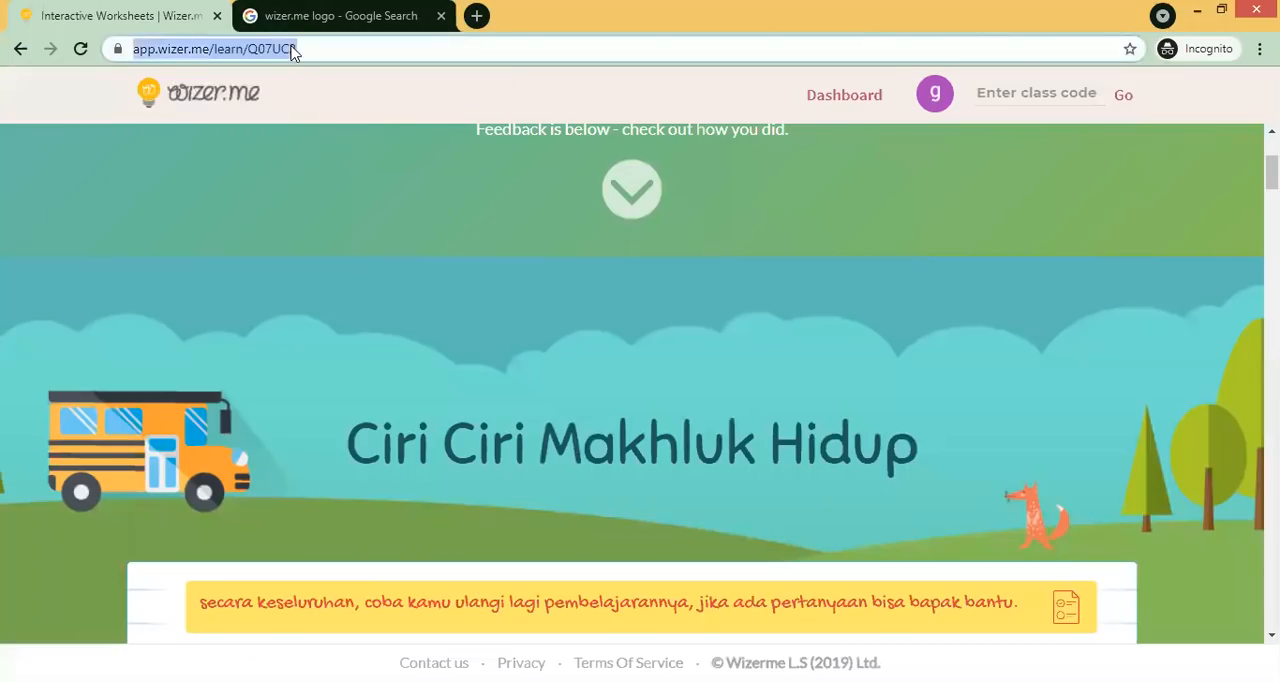
right_click(293, 52)
left_click(361, 137)
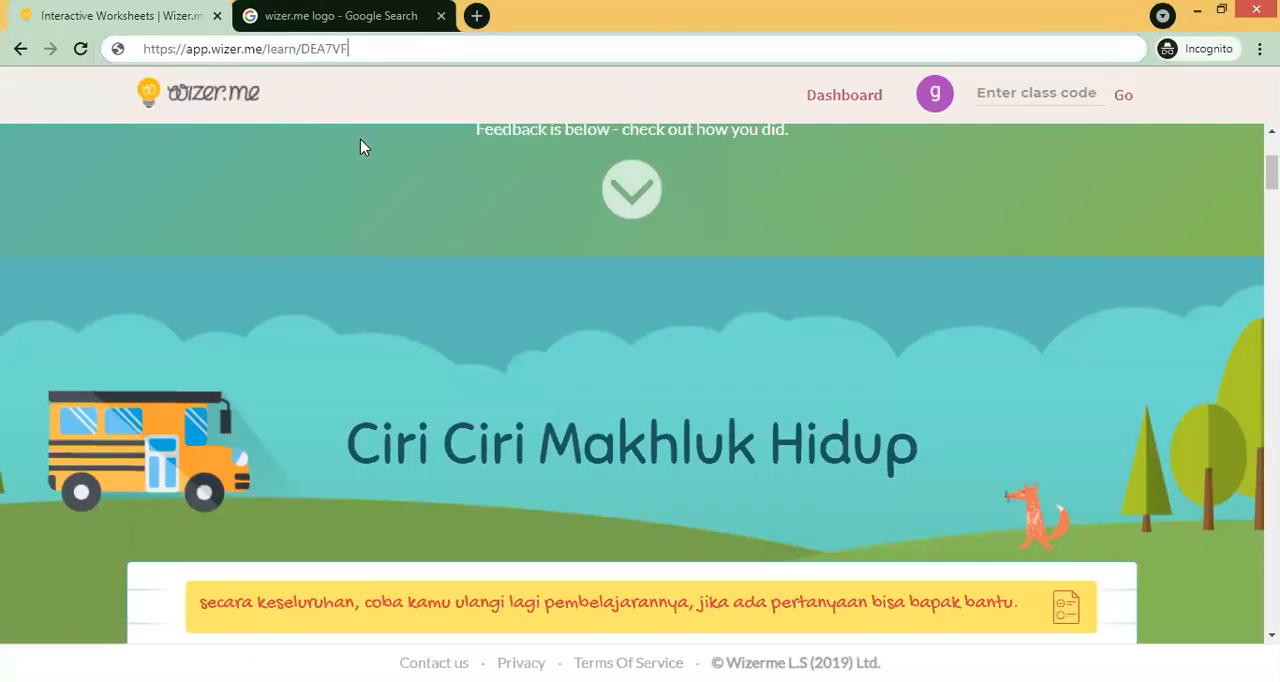
key("Return")
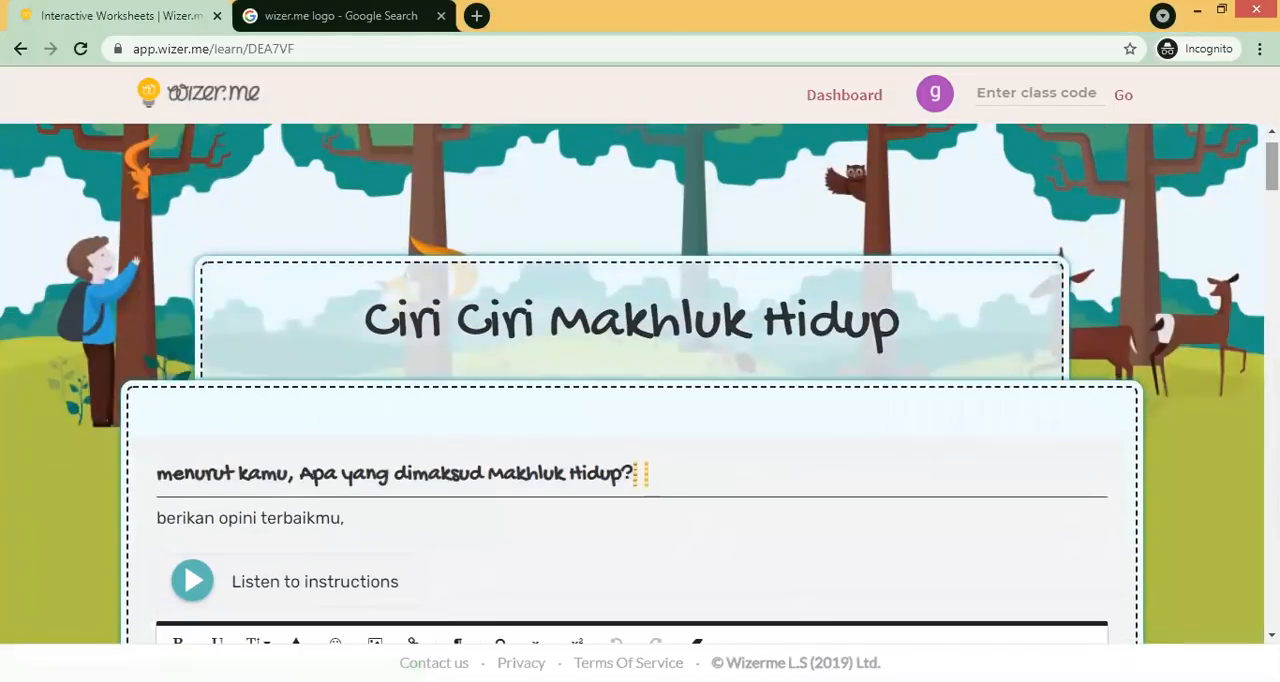
- Browse the opened student view of the worksheet
scroll(1070, 222, "down", 5)
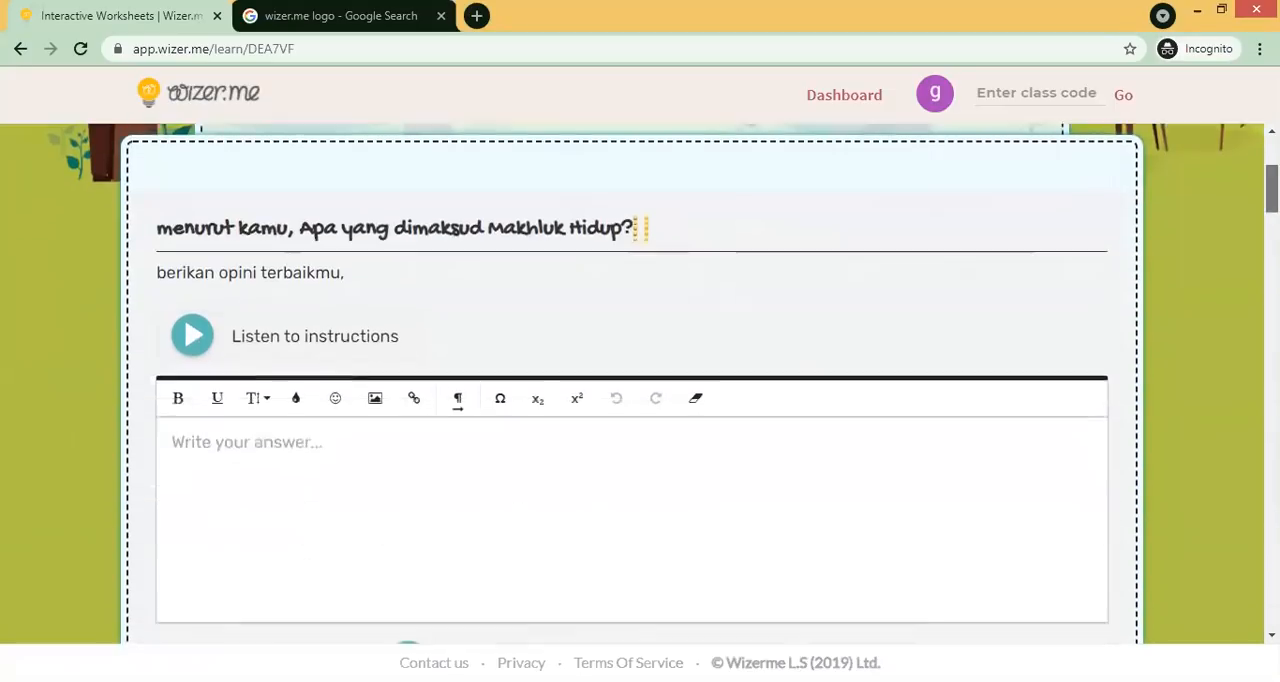
scroll(1070, 222, "up", 5)
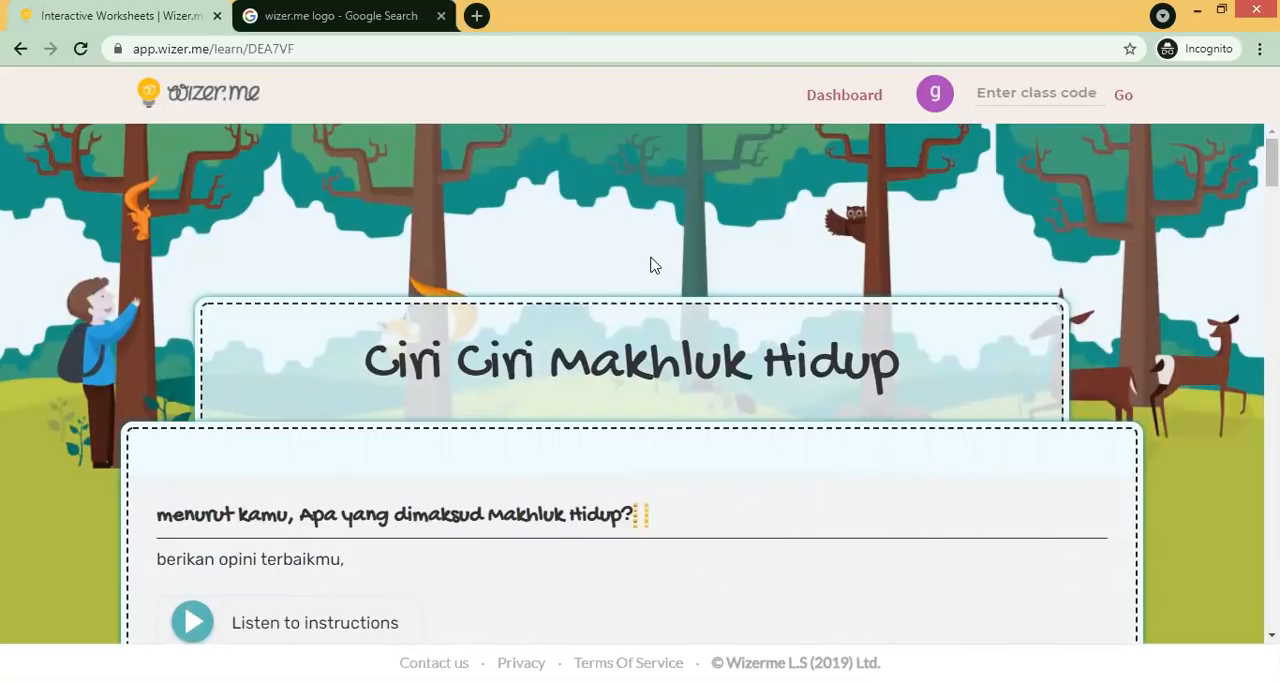
left_click(936, 100)
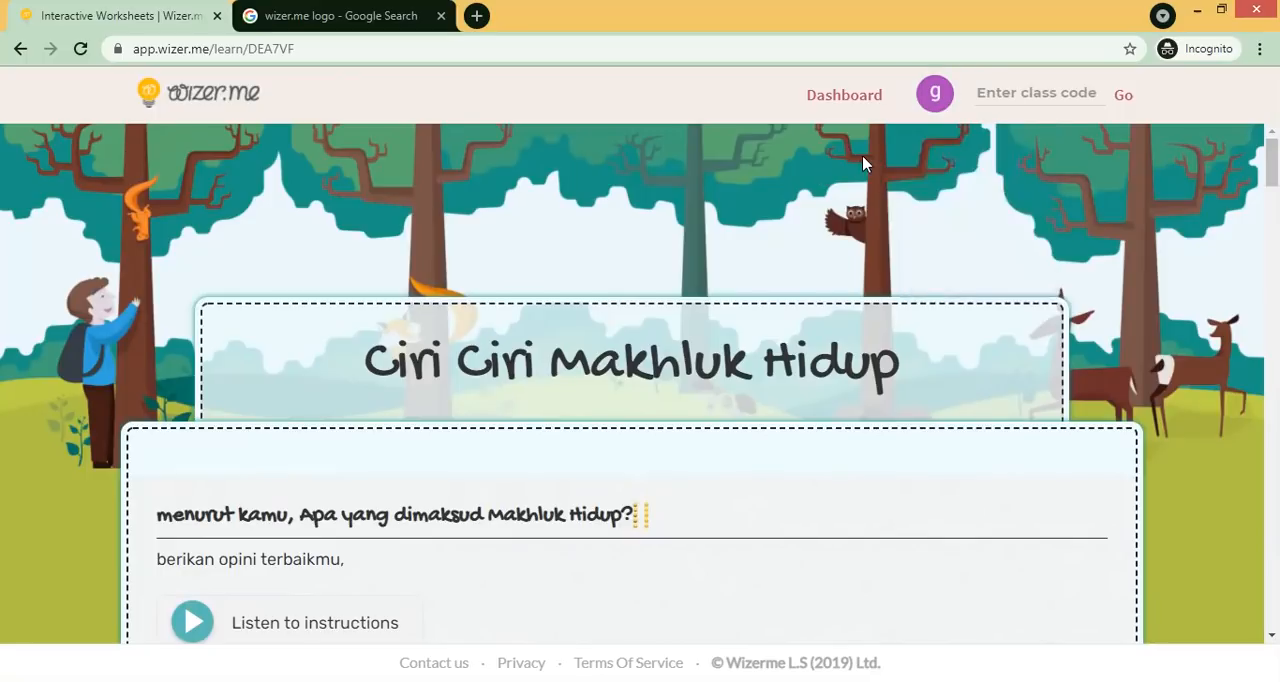
- Open the student's profile from the account menu and scroll through its learner attributes and performance summary
left_click(936, 100)
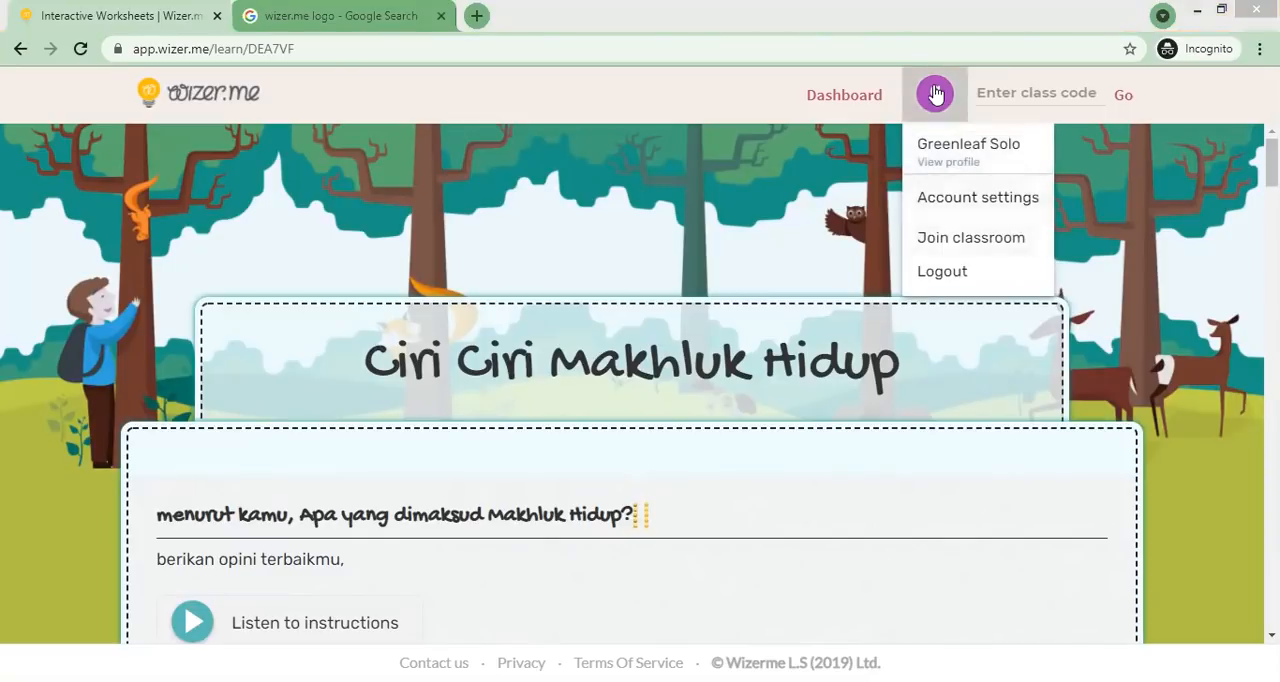
left_click(883, 181)
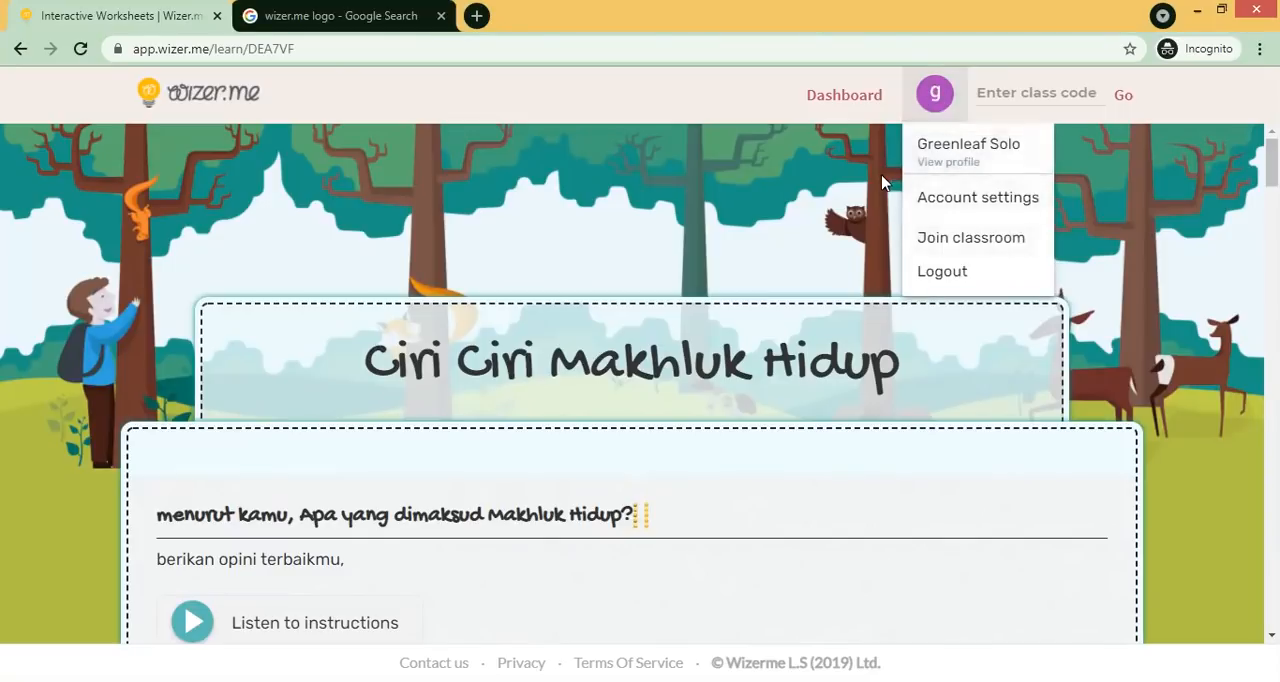
left_click(941, 106)
left_click(950, 155)
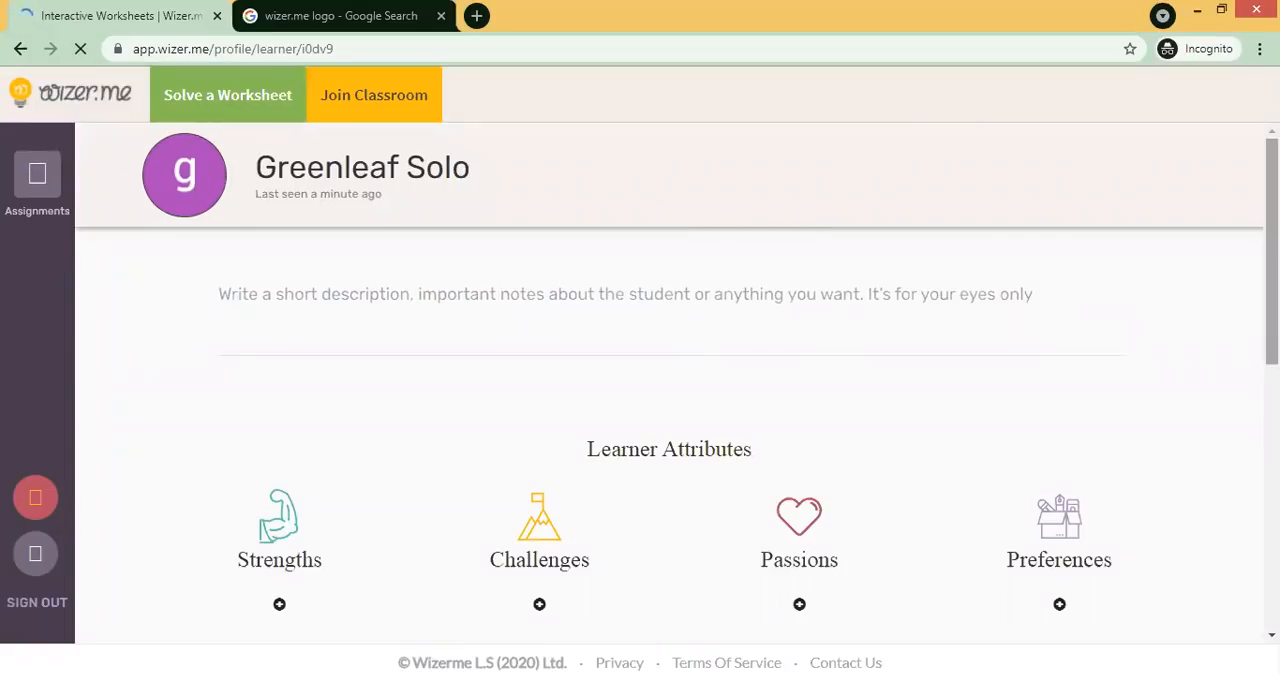
scroll(669, 380, "down", 2)
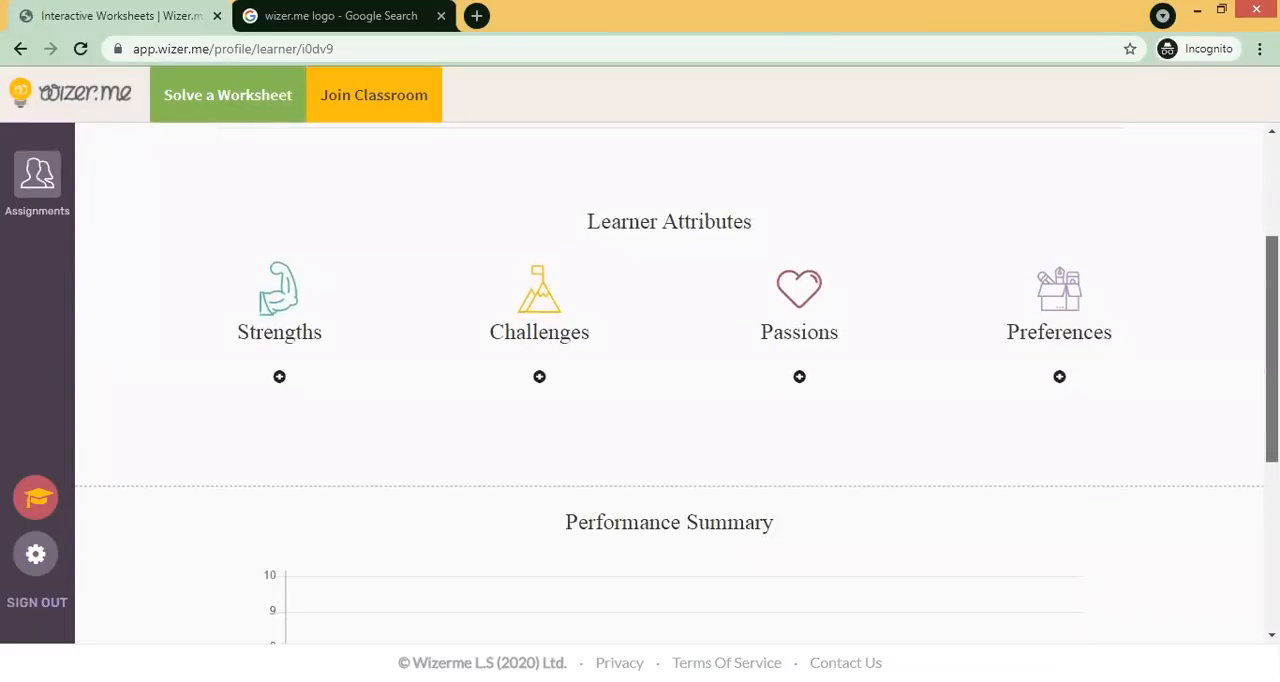
scroll(669, 380, "down", 1)
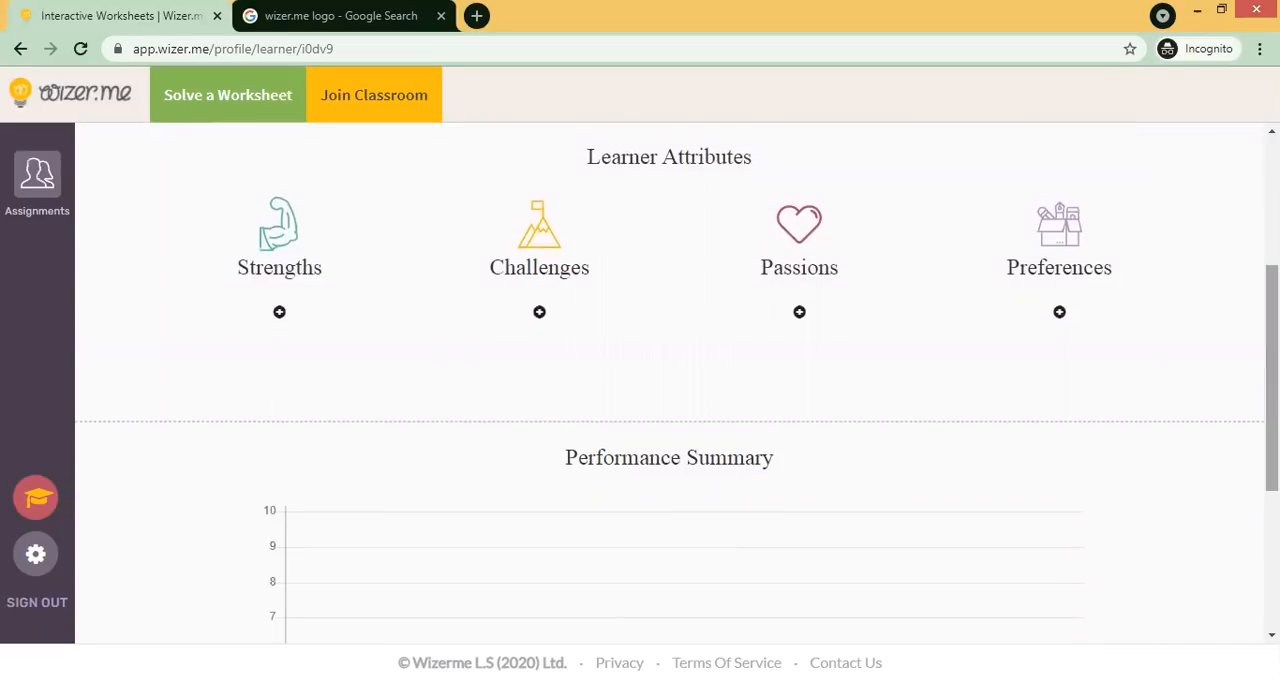
scroll(669, 380, "down", 1)
scroll(669, 380, "up", 2)
scroll(669, 380, "down", 3)
scroll(532, 461, "up", 4)
scroll(532, 461, "down", 2)
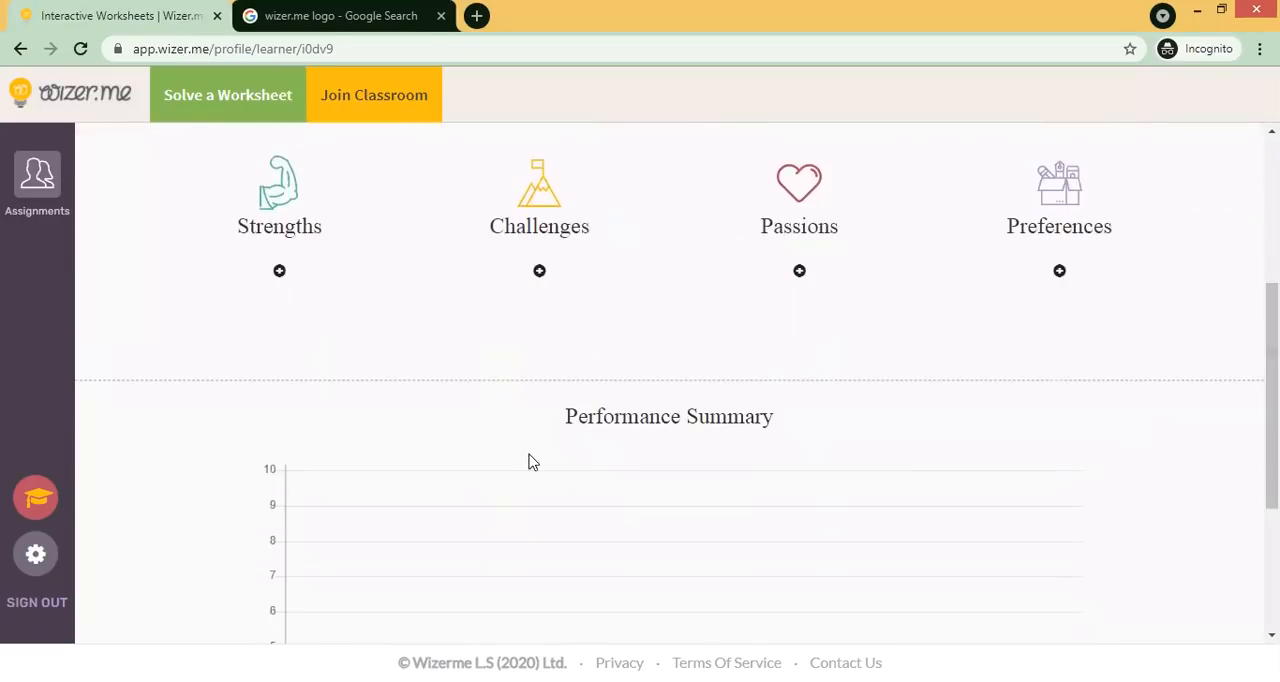
- In the account settings, replace the student's first name and last name with new ones and save the profile
left_click(38, 563)
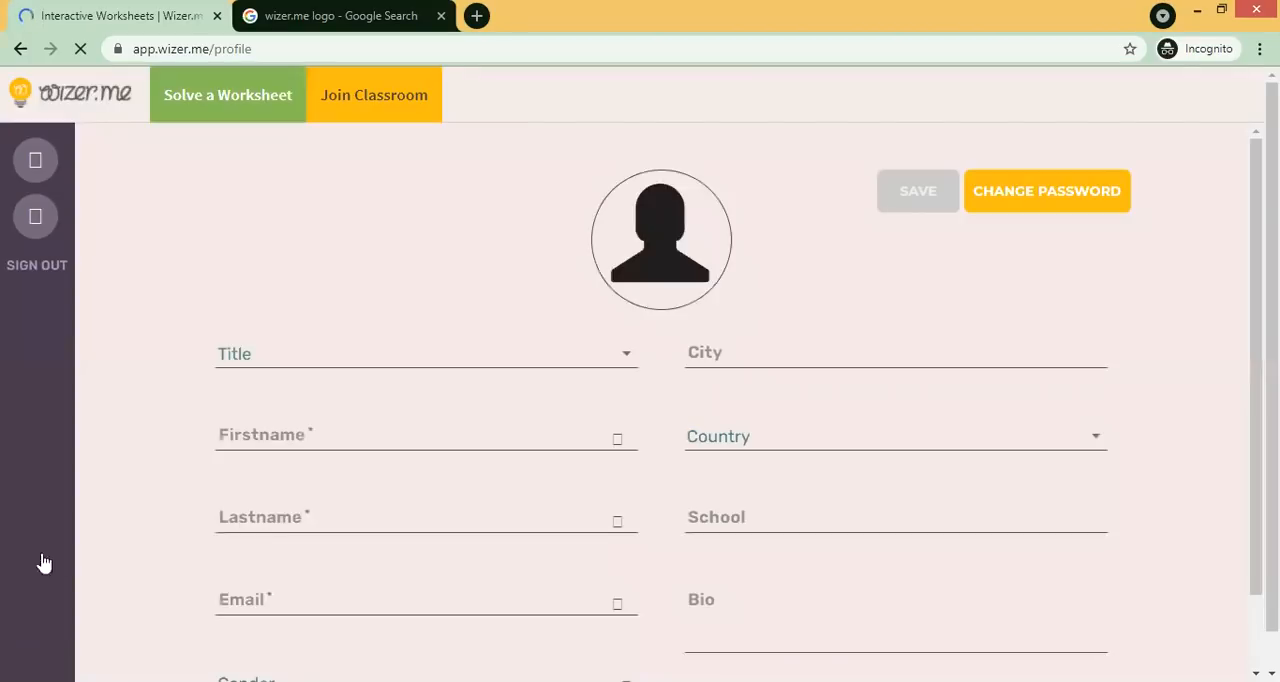
left_click_drag(337, 437, 180, 441)
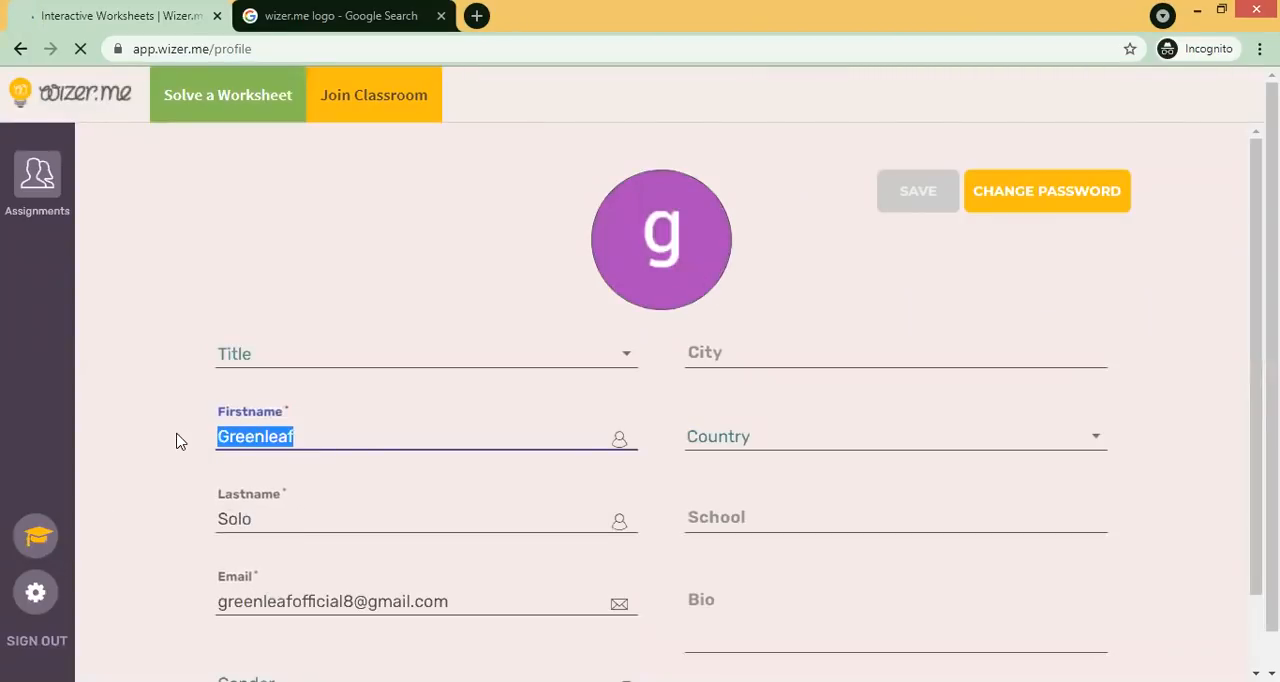
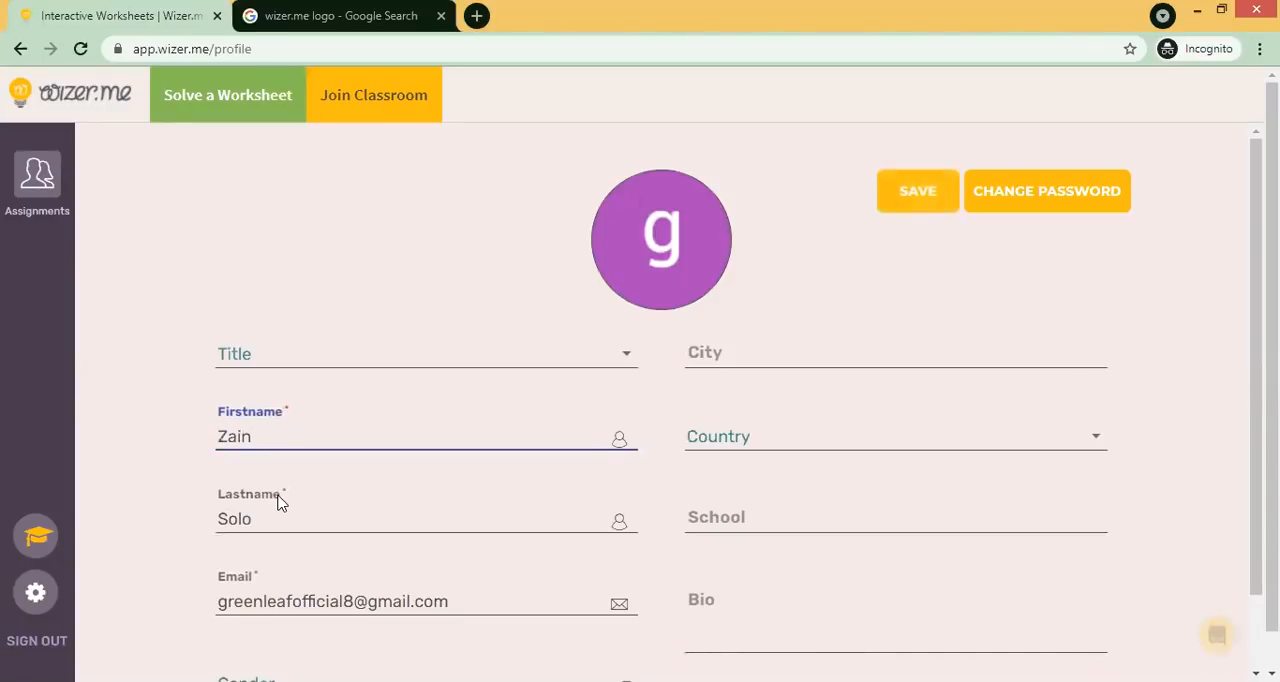
left_click(279, 518)
left_click_drag(279, 518, 214, 520)
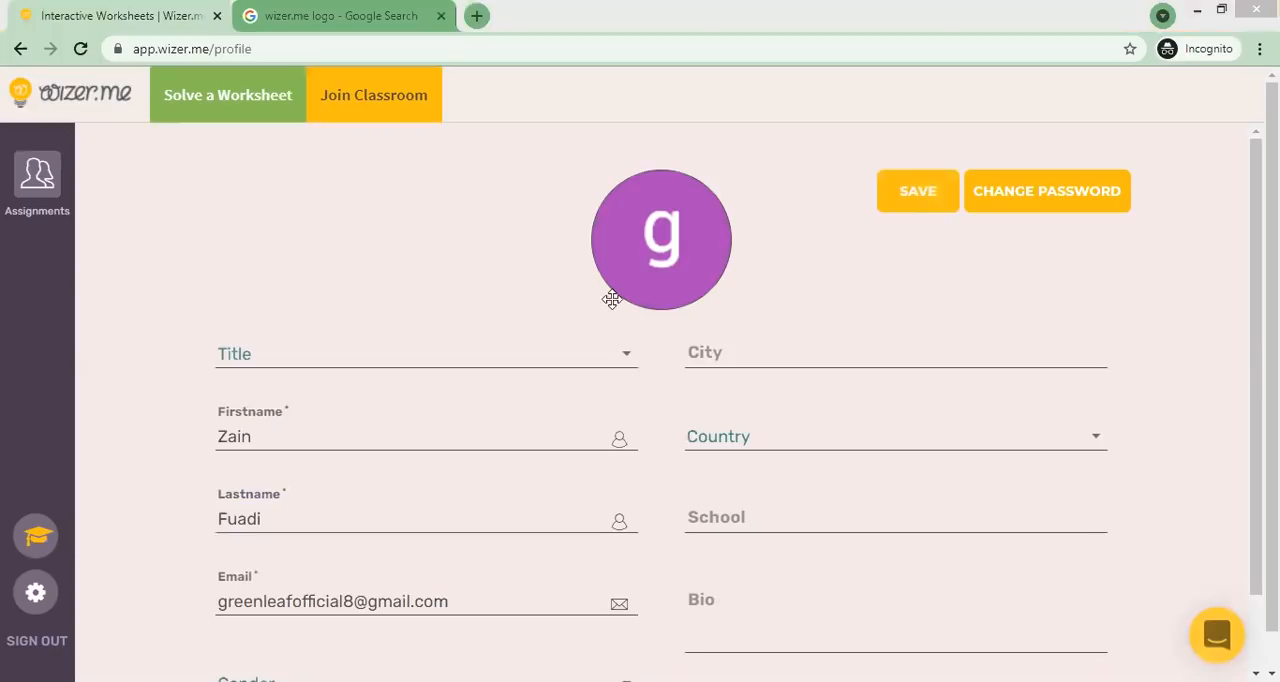
left_click(920, 199)
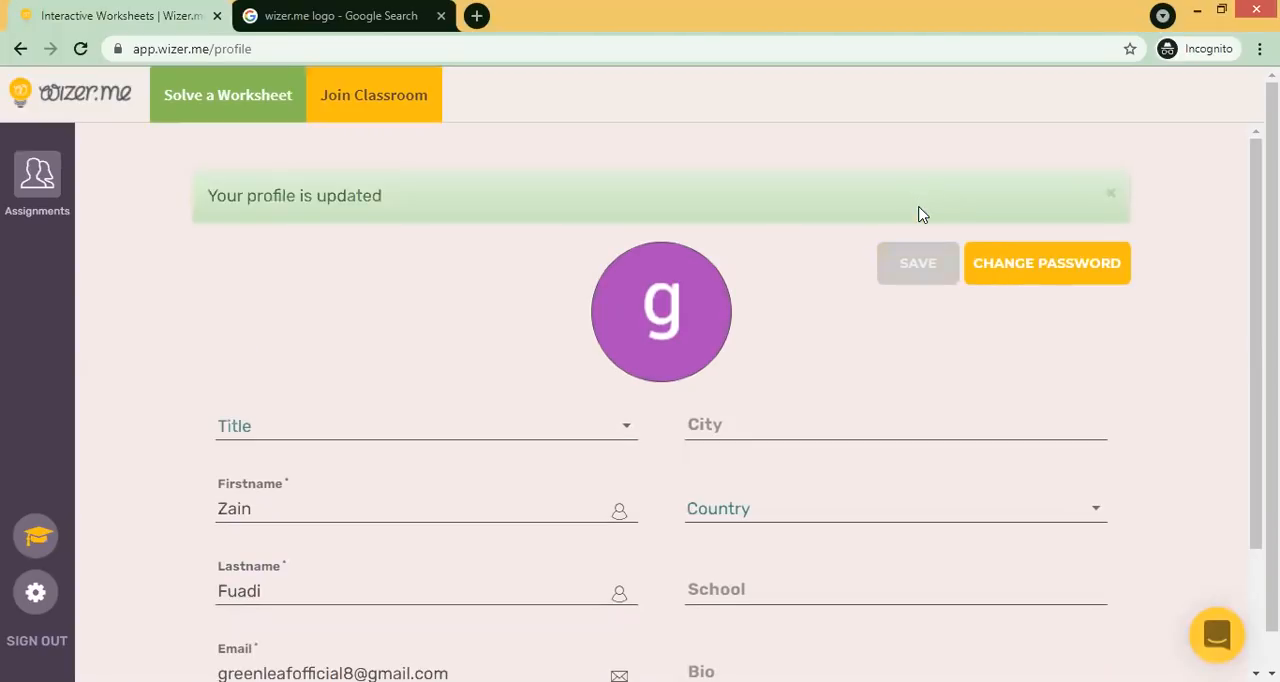
left_click(1110, 194)
- Reopen the Ciri Ciri Makhluk Hidup assignment from the student's assignments list and scroll through its activities
left_click(249, 104)
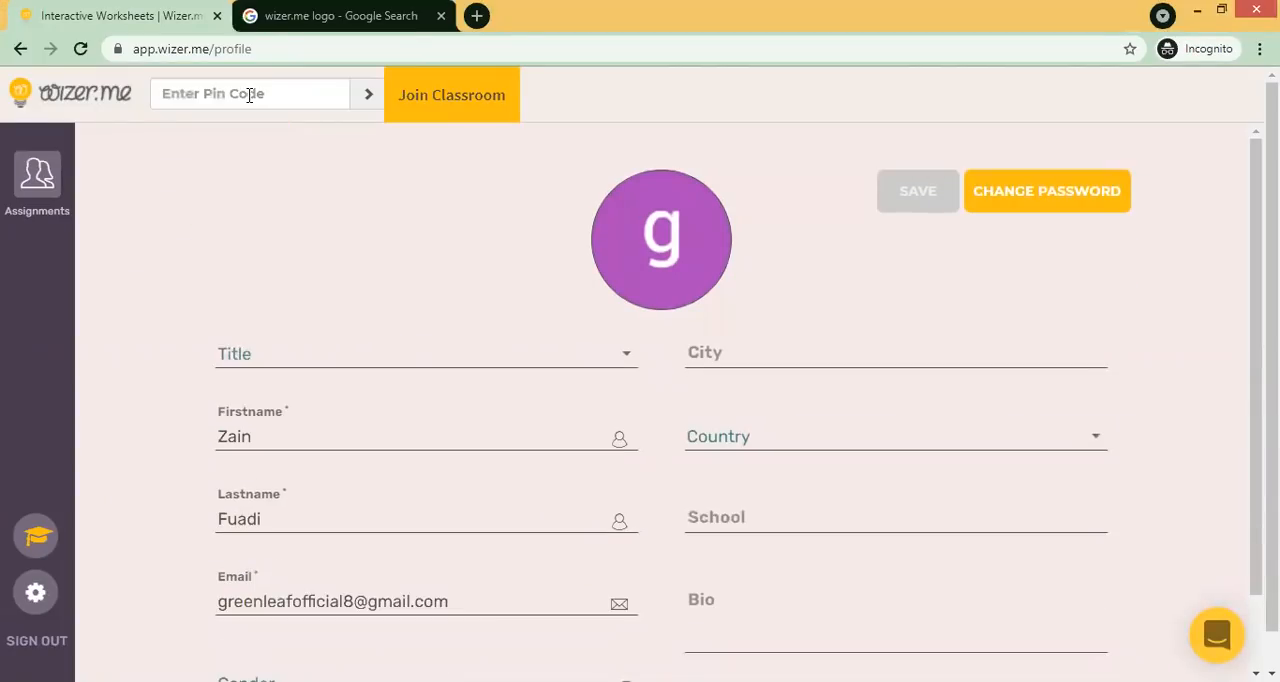
left_click(44, 178)
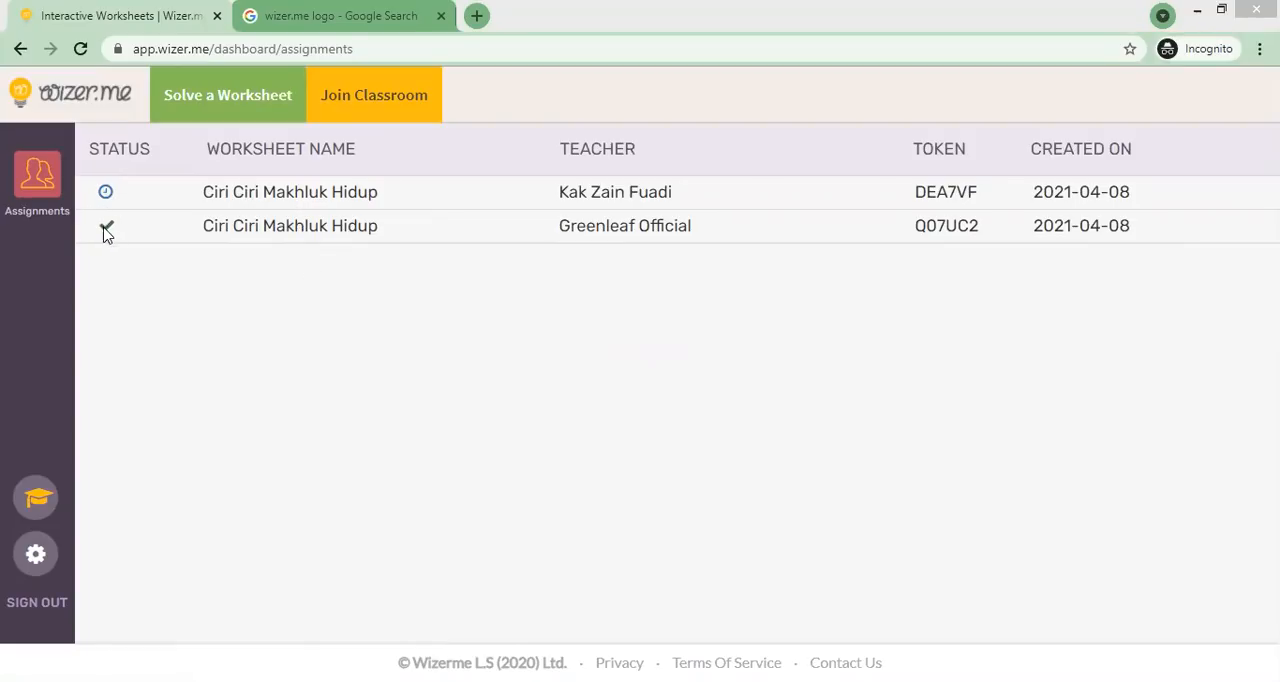
left_click(266, 203)
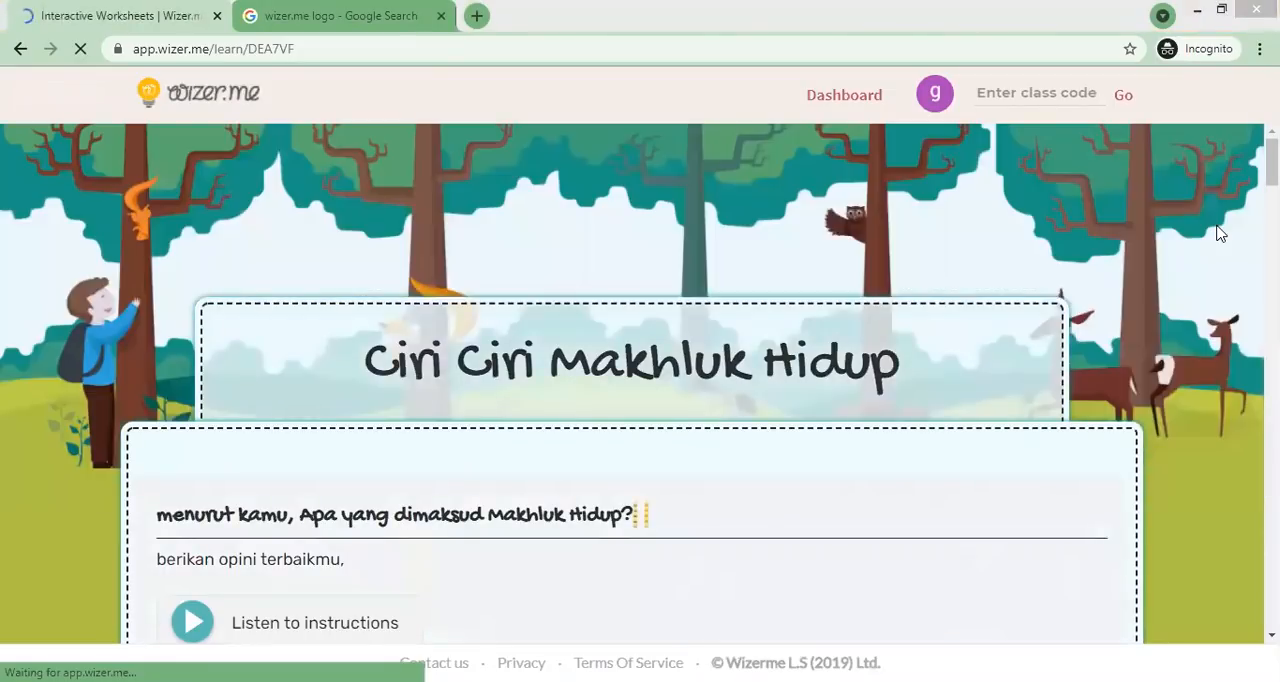
scroll(640, 380, "down", 6)
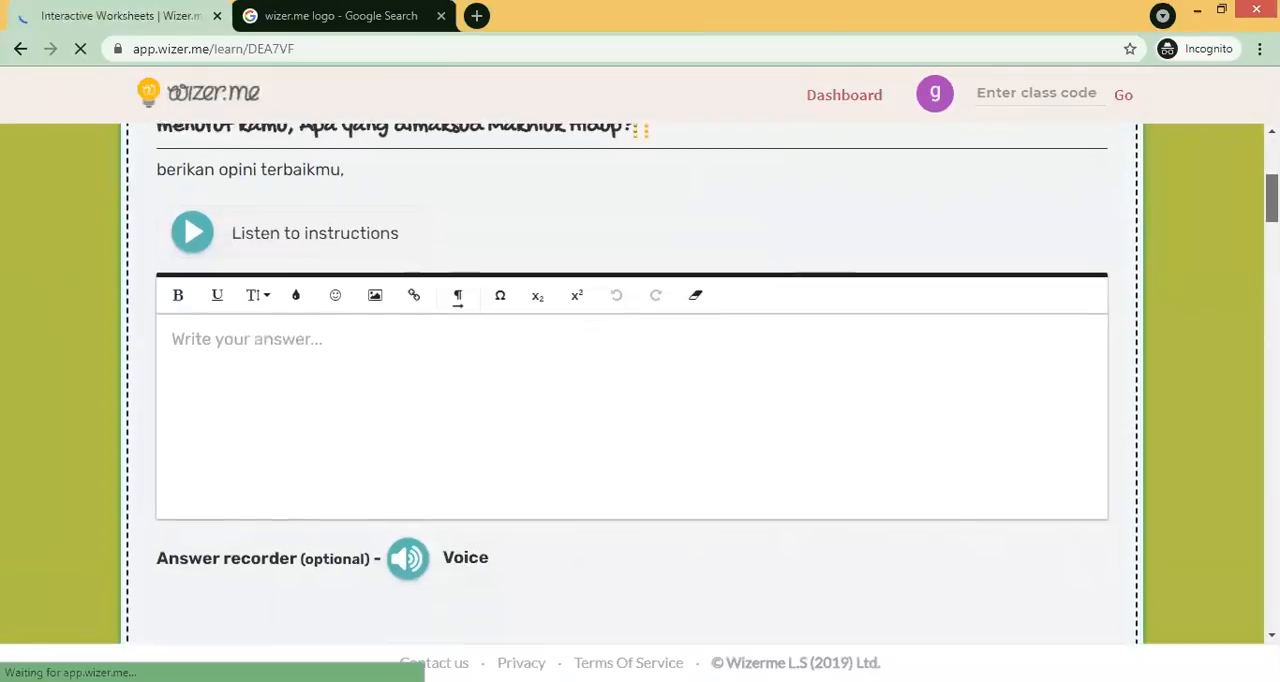
scroll(640, 380, "down", 4)
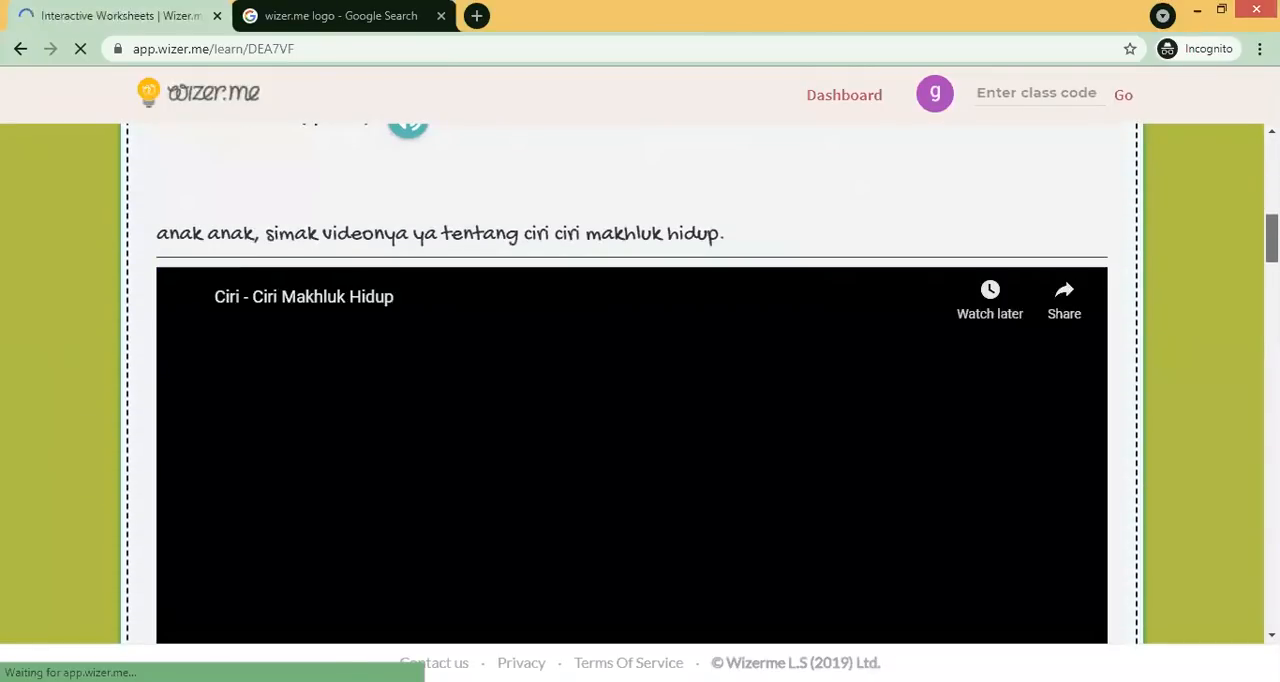
scroll(624, 375, "down", 12)
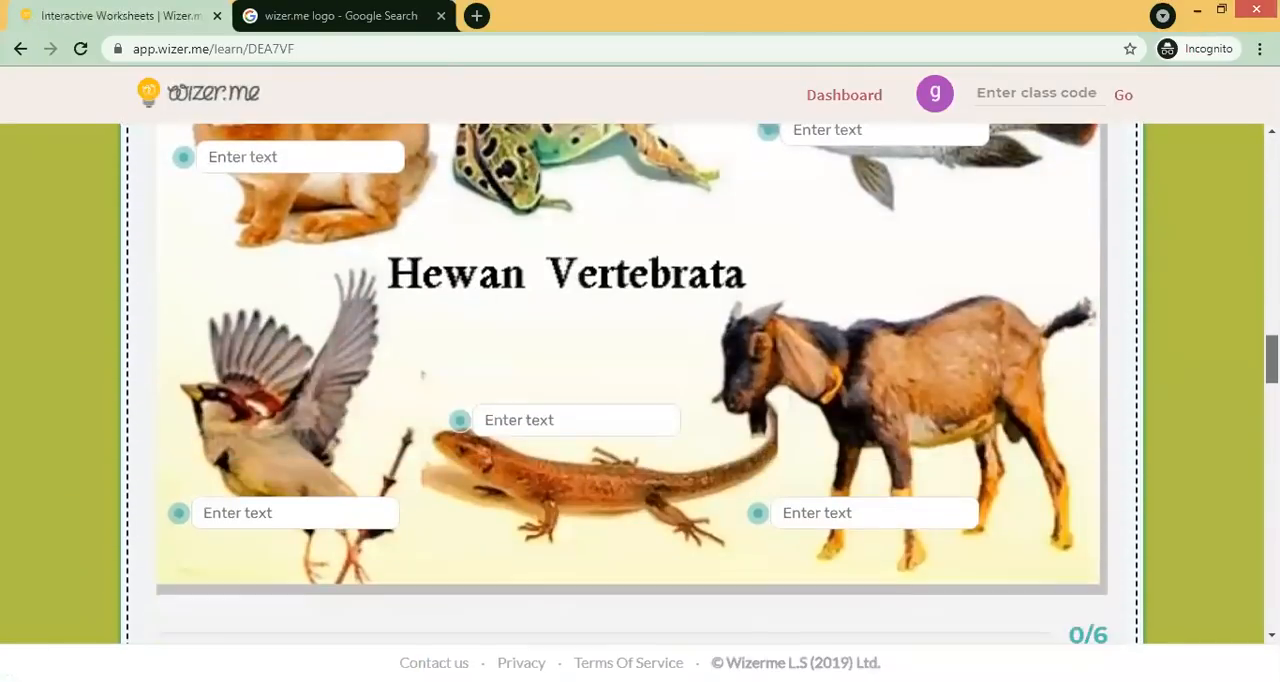
scroll(640, 380, "down", 12)
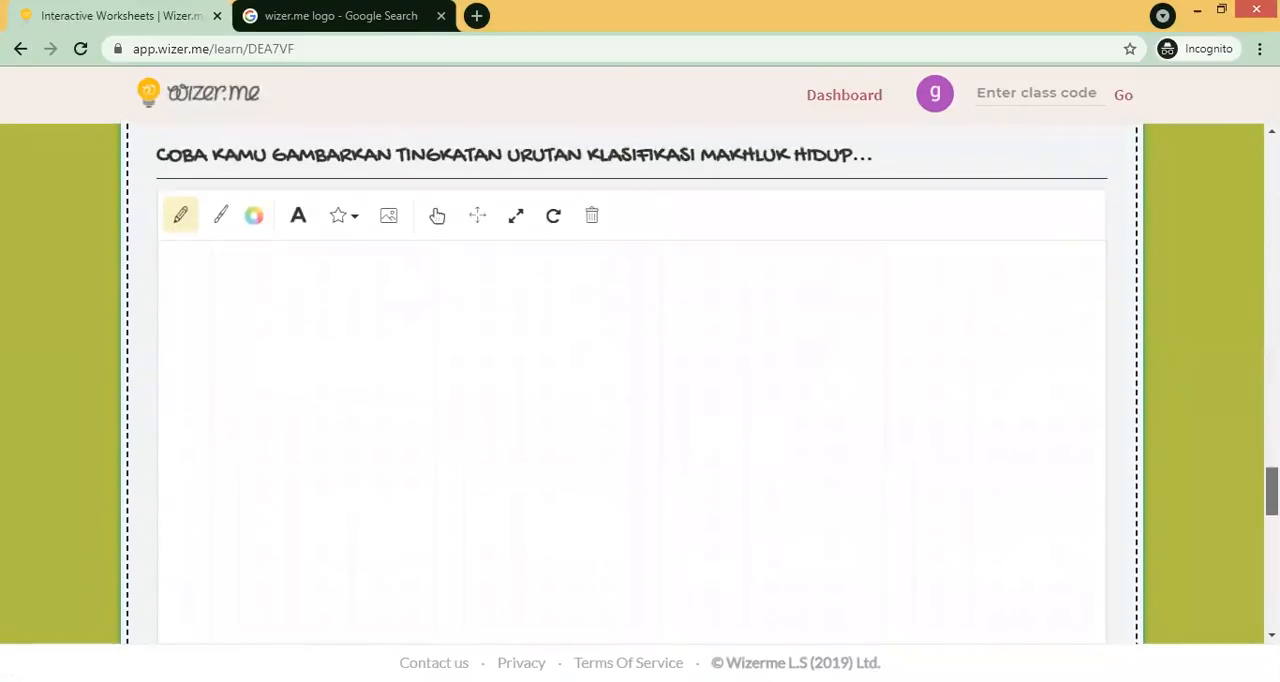
scroll(640, 380, "down", 5)
scroll(640, 380, "up", 12)
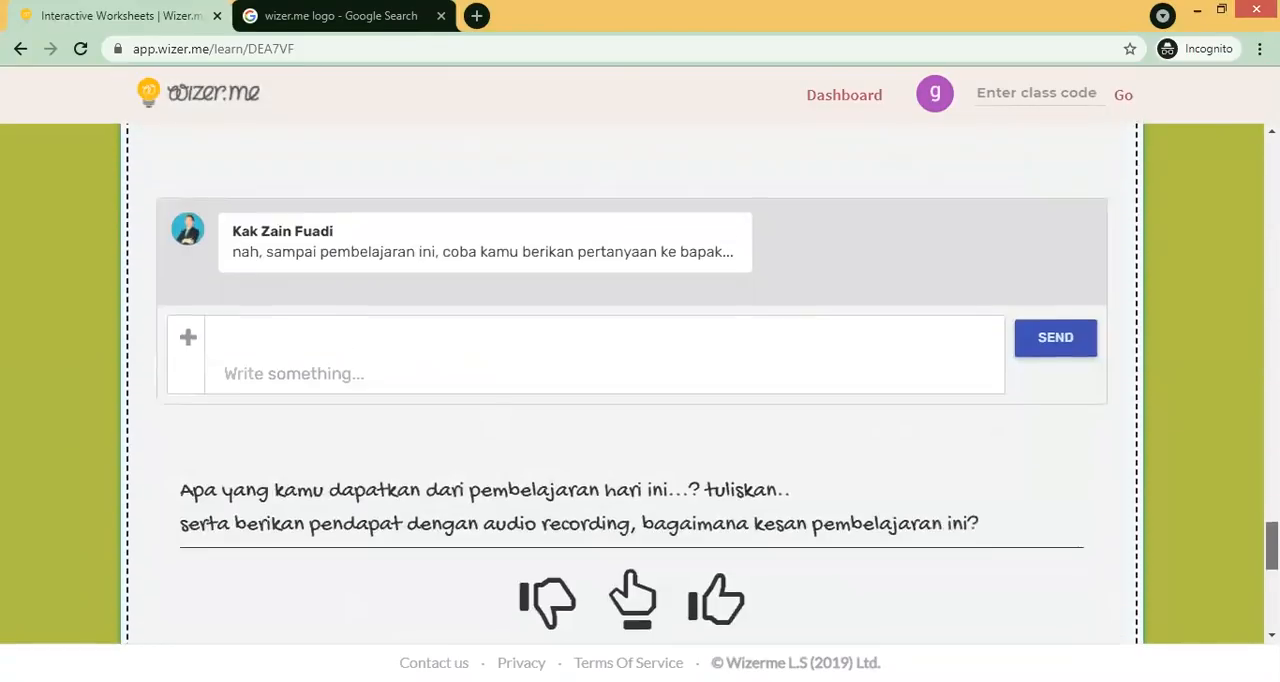
scroll(640, 380, "up", 5)
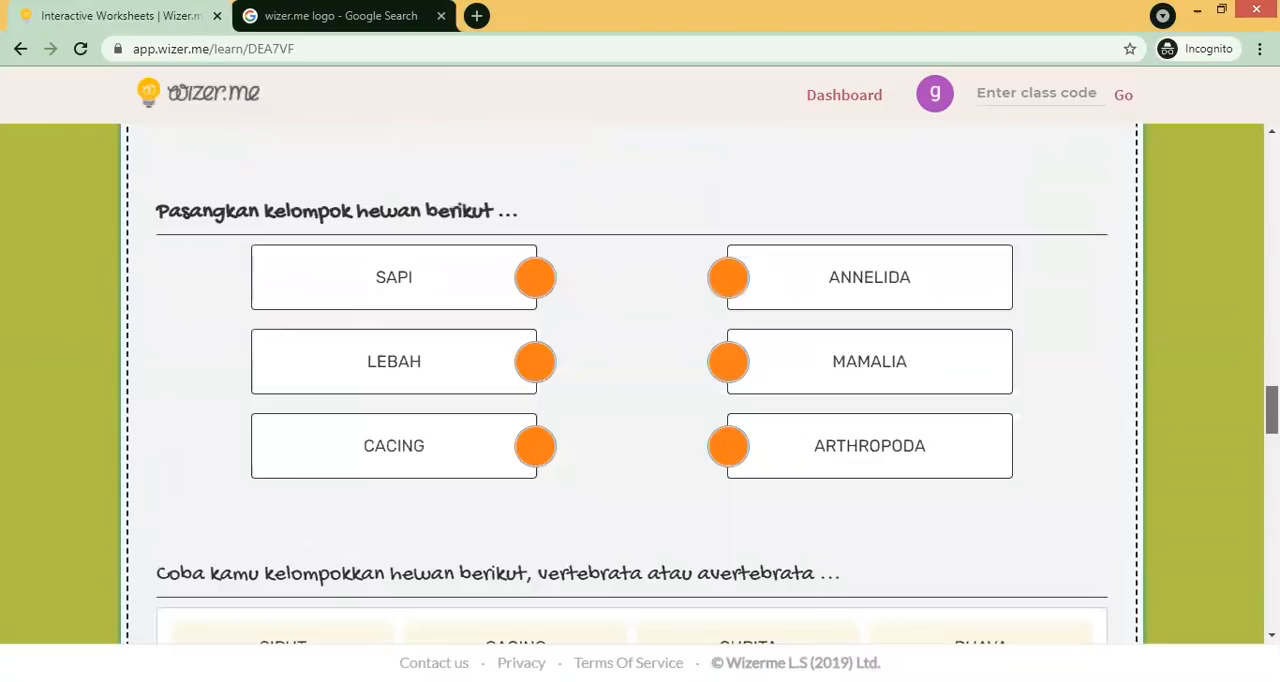
scroll(640, 380, "down", 10)
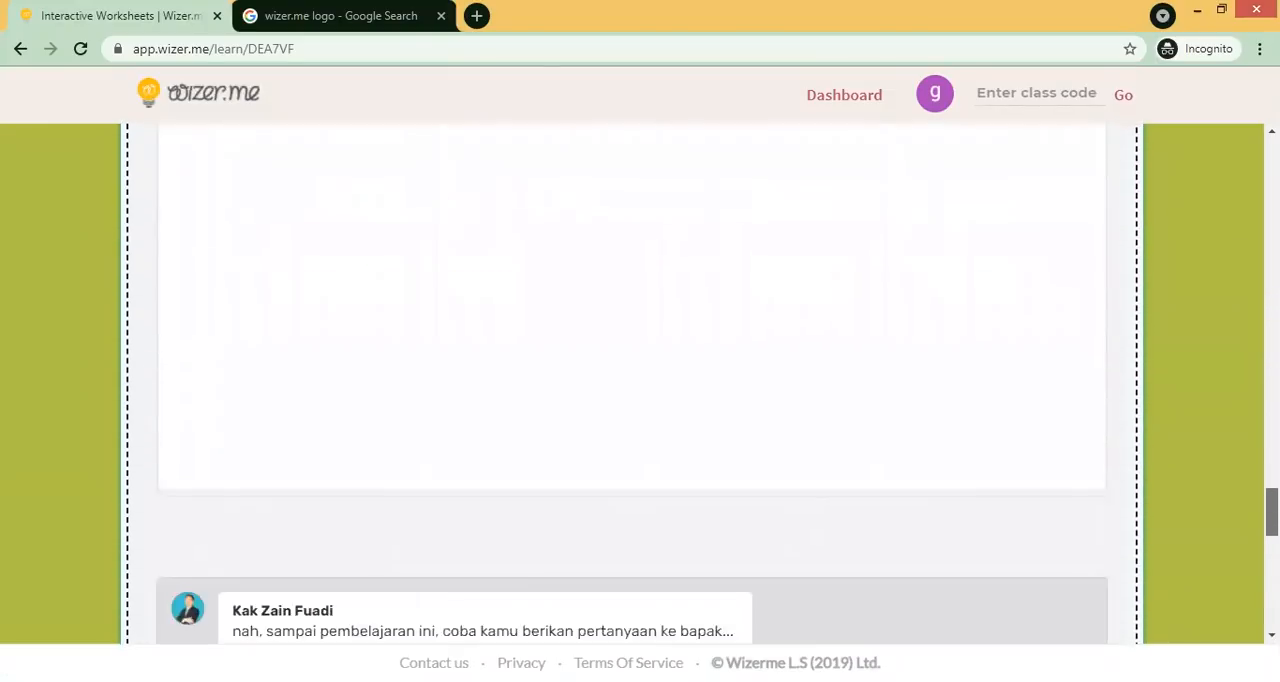
scroll(640, 380, "down", 3)
scroll(640, 380, "down", 2)
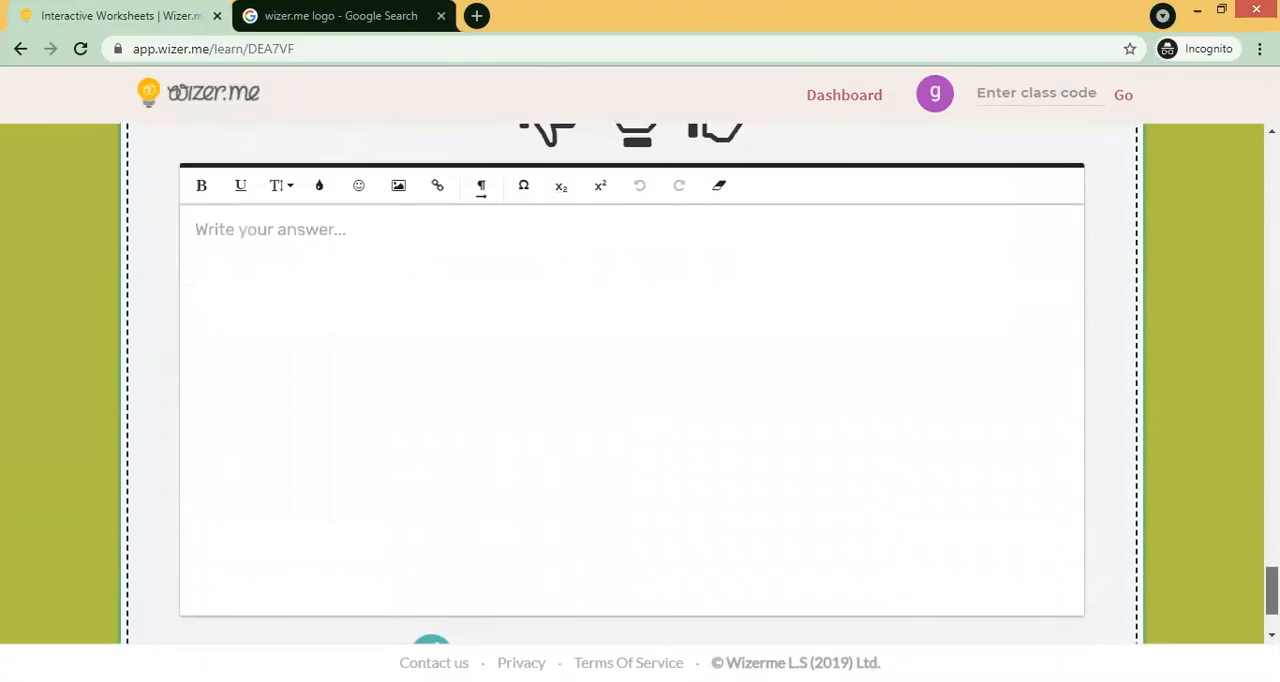
scroll(640, 380, "up", 2)
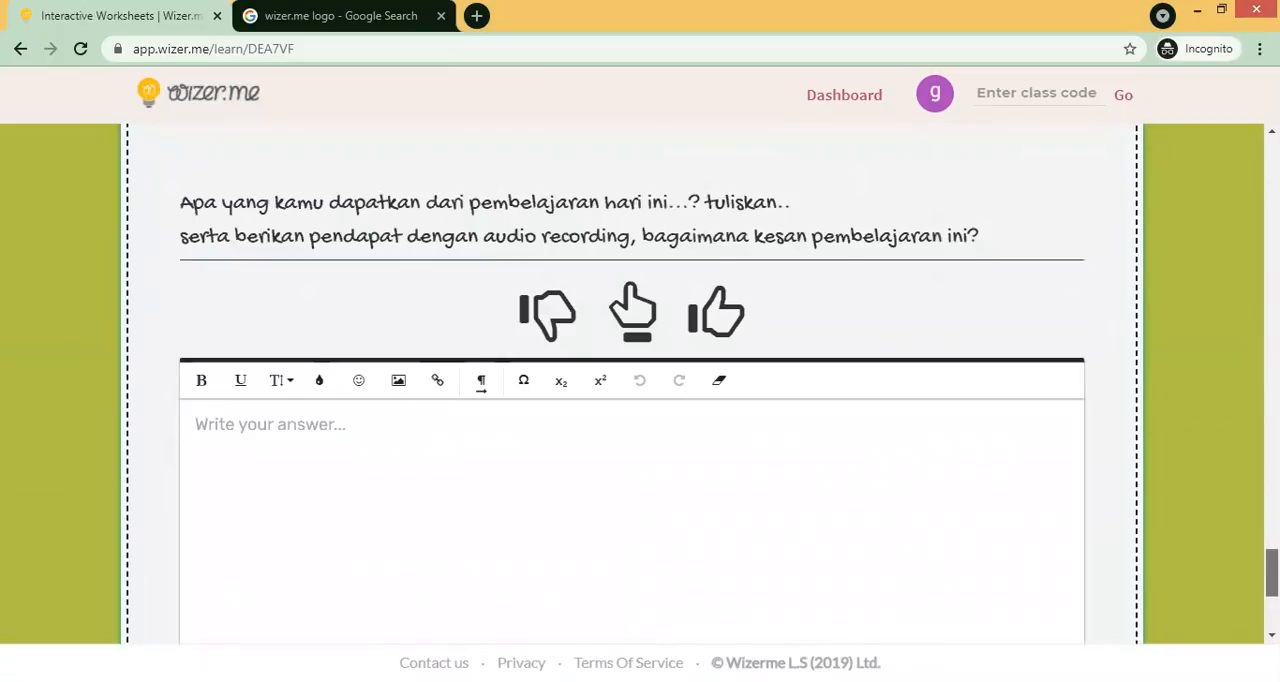